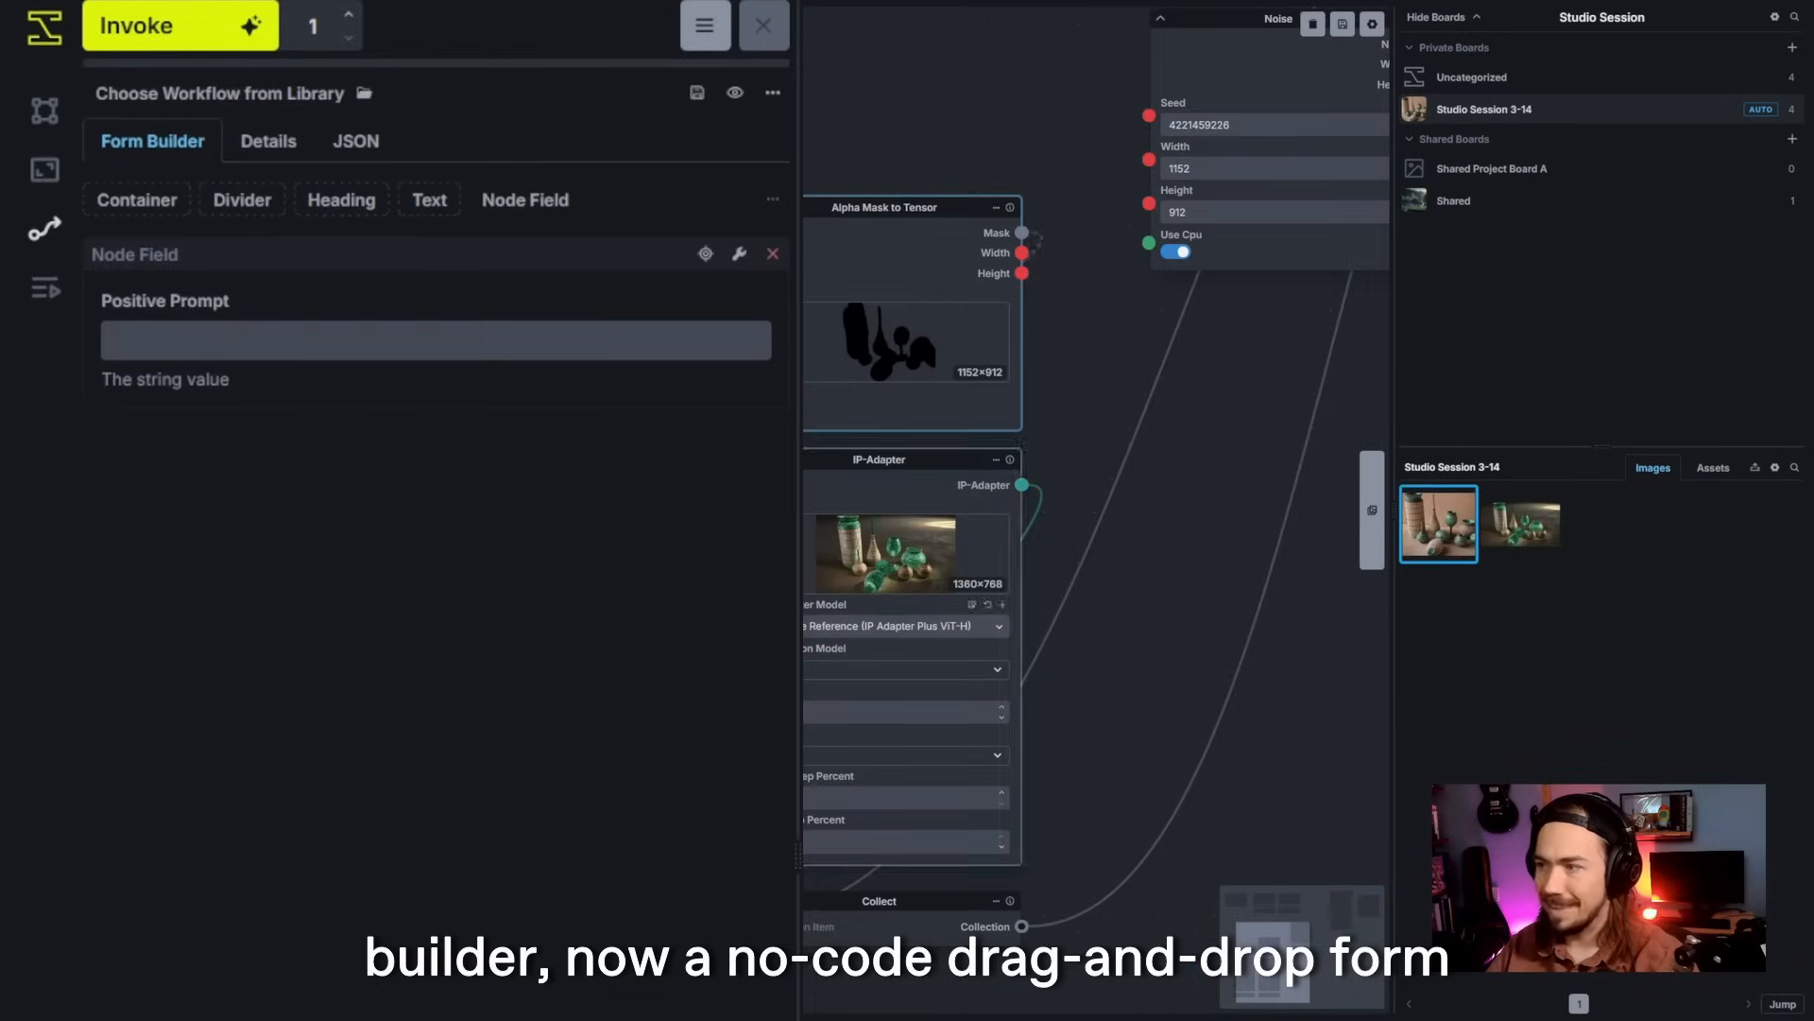
# Step: Add the IP-Adapter node's Image field to the form and label it "Pottery Style Reference Image"
pyautogui.moveTo(885, 553); pyautogui.dragTo(721, 588)
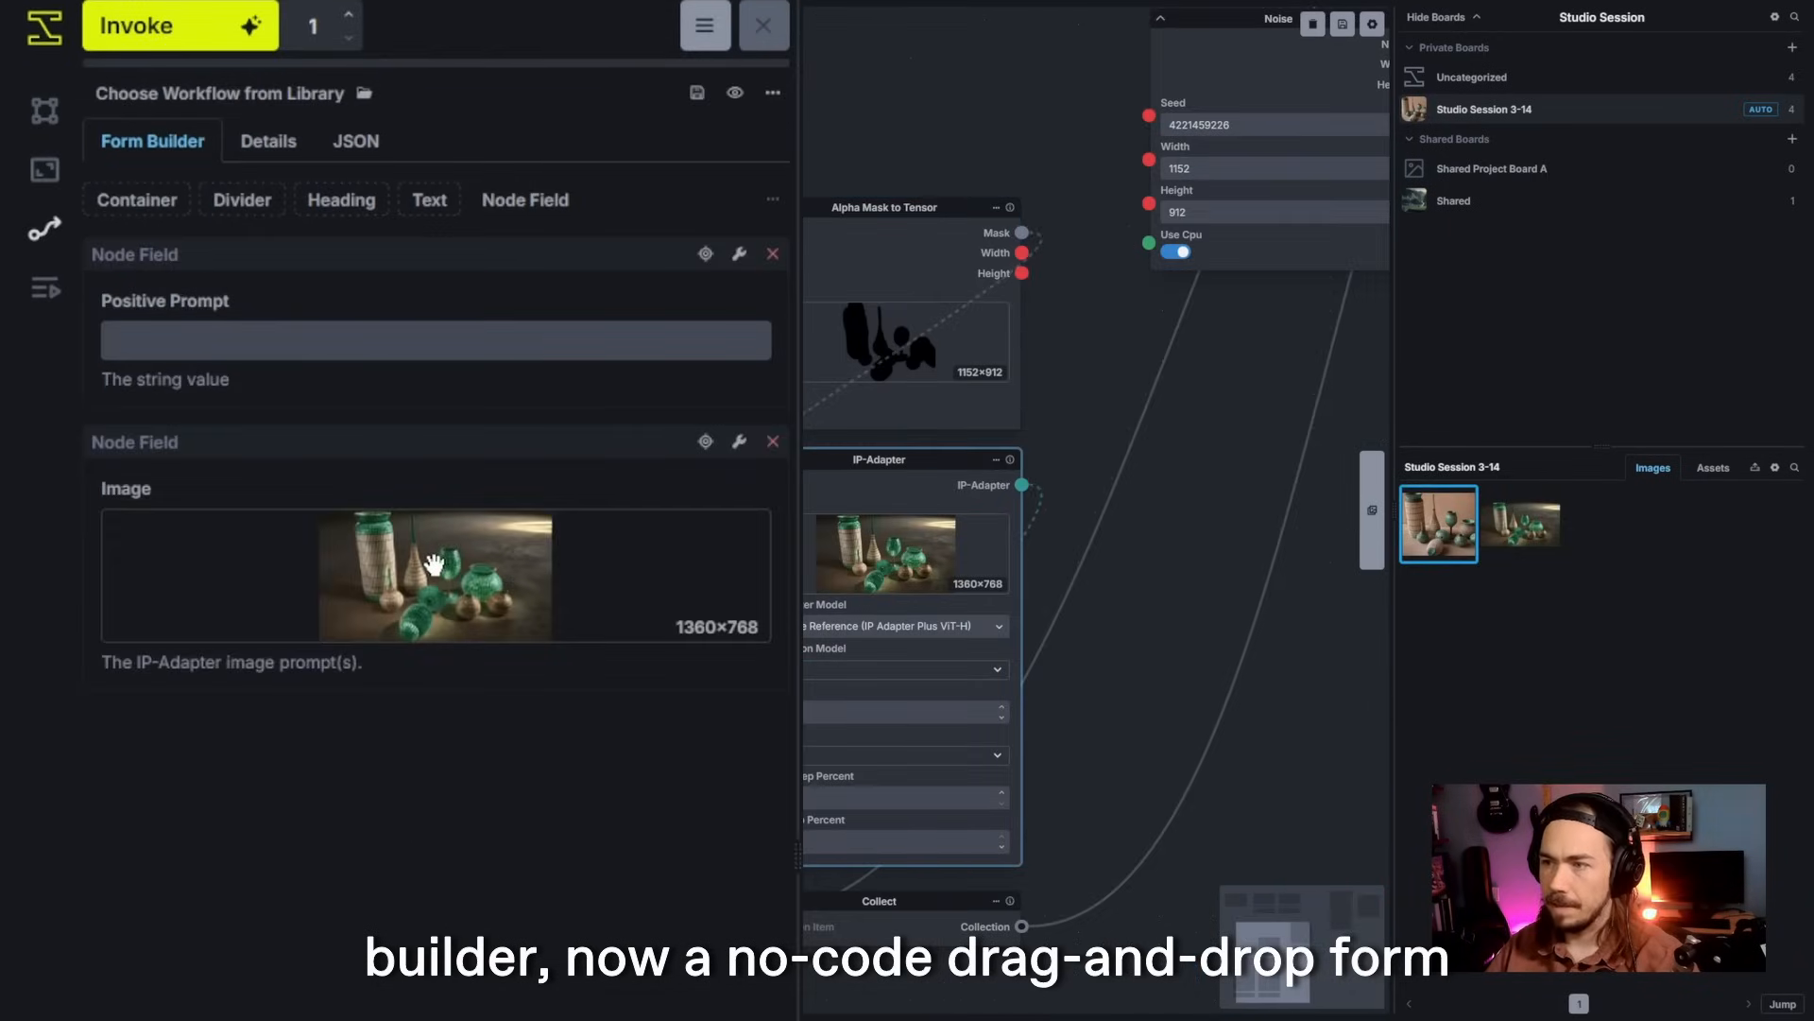
pyautogui.doubleClick(126, 488)
pyautogui.write('Pottery Style Reference Image')
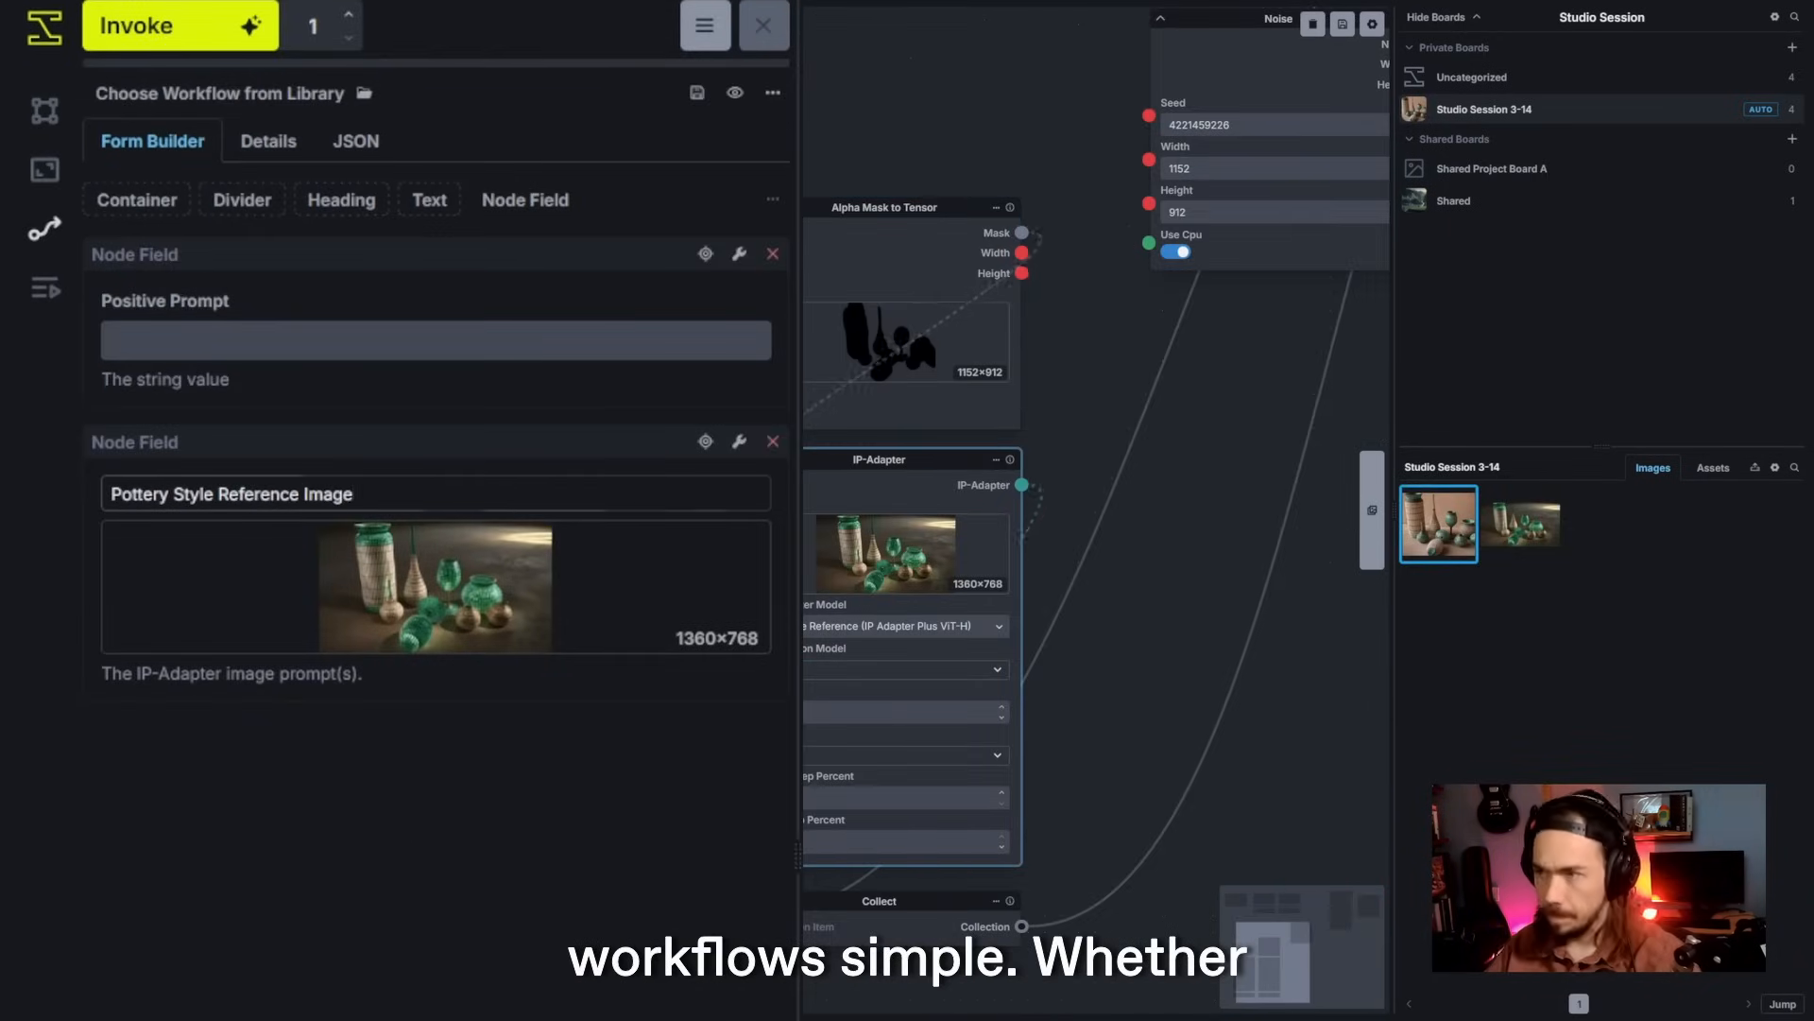
# Step: Add the IP-Adapter node's Weight field to the form and label it "Reference Style Strength"
pyautogui.moveTo(1024, 767); pyautogui.dragTo(1067, 694)
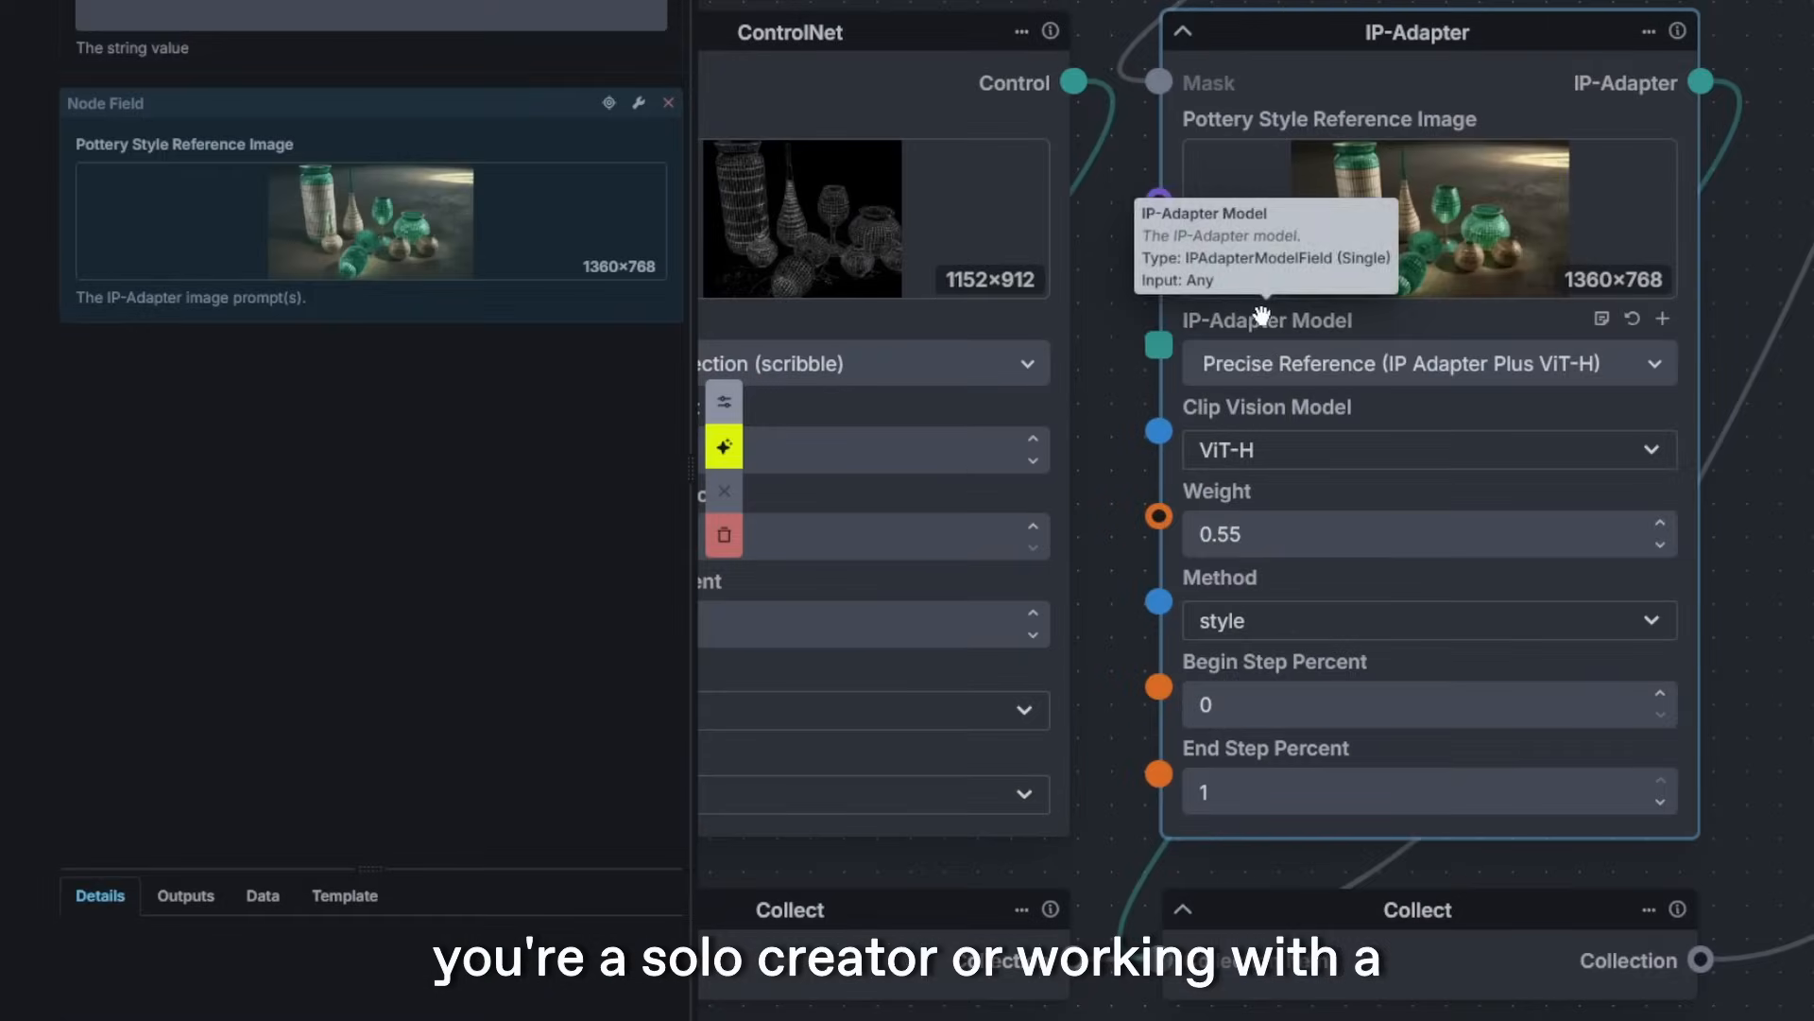
pyautogui.moveTo(1257, 321); pyautogui.dragTo(223, 314)
pyautogui.moveTo(1223, 490); pyautogui.dragTo(482, 472)
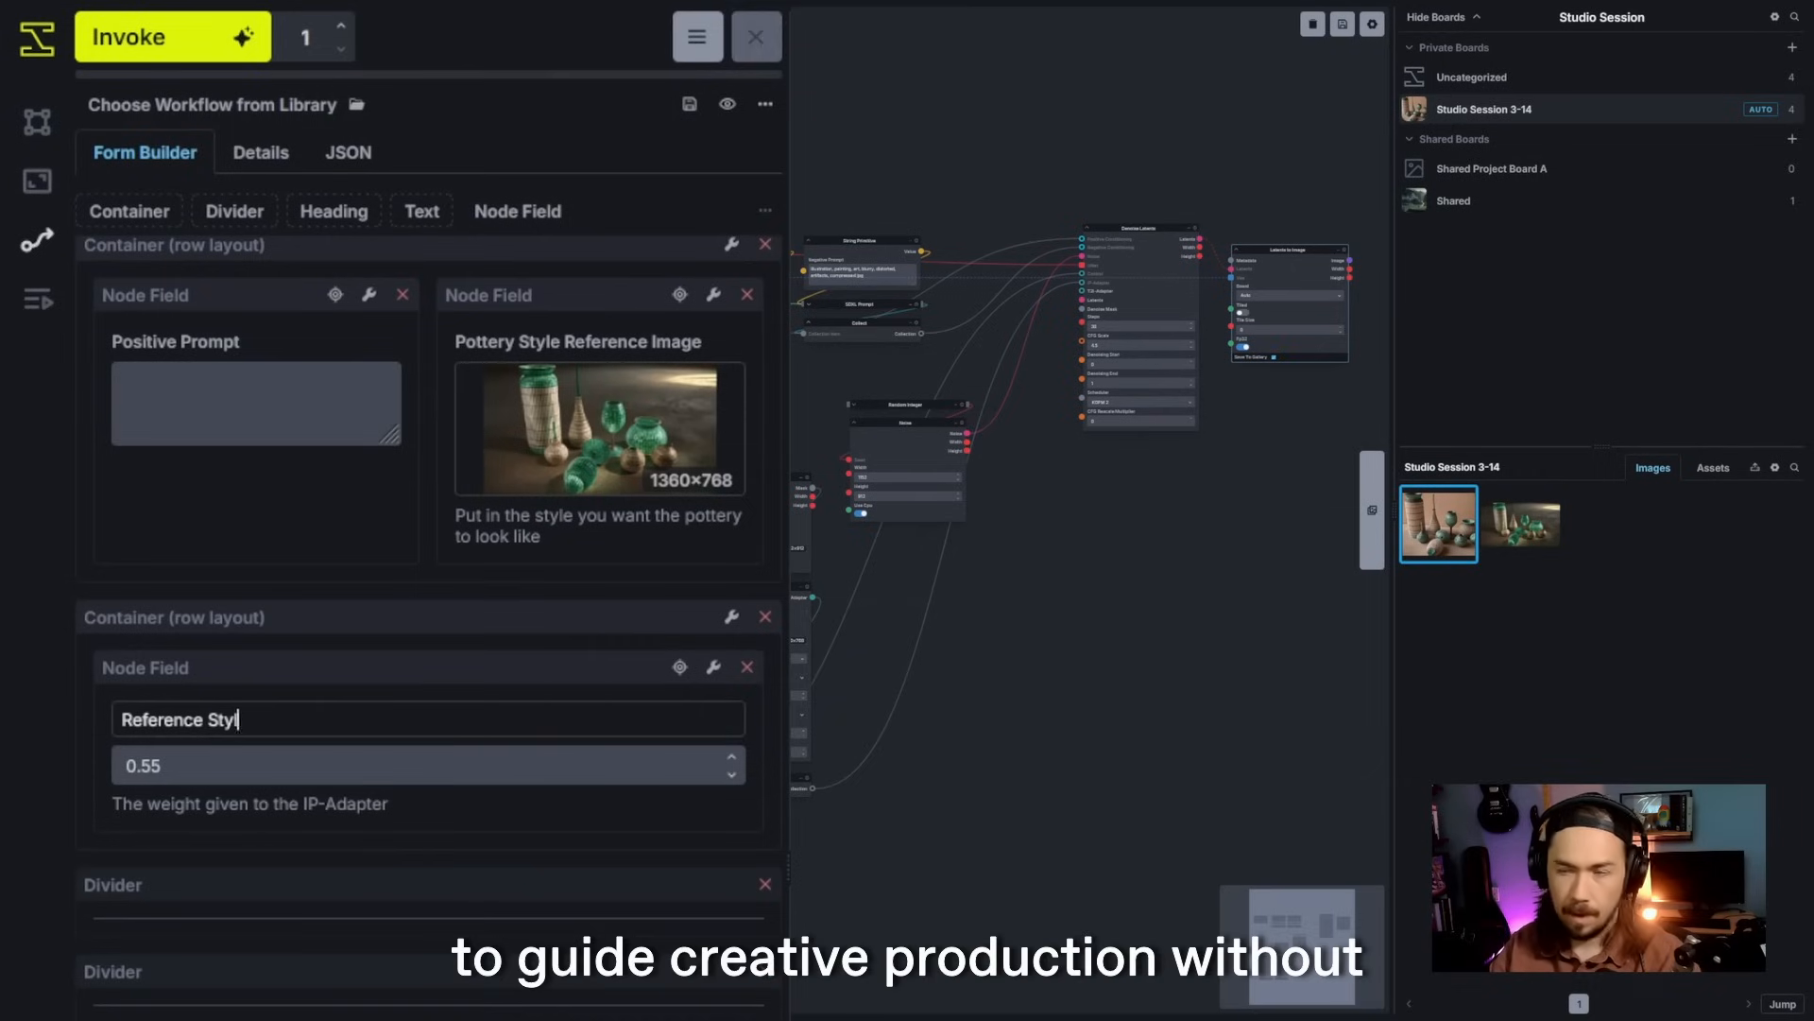
pyautogui.write('e Strength')
pyautogui.press('Return')
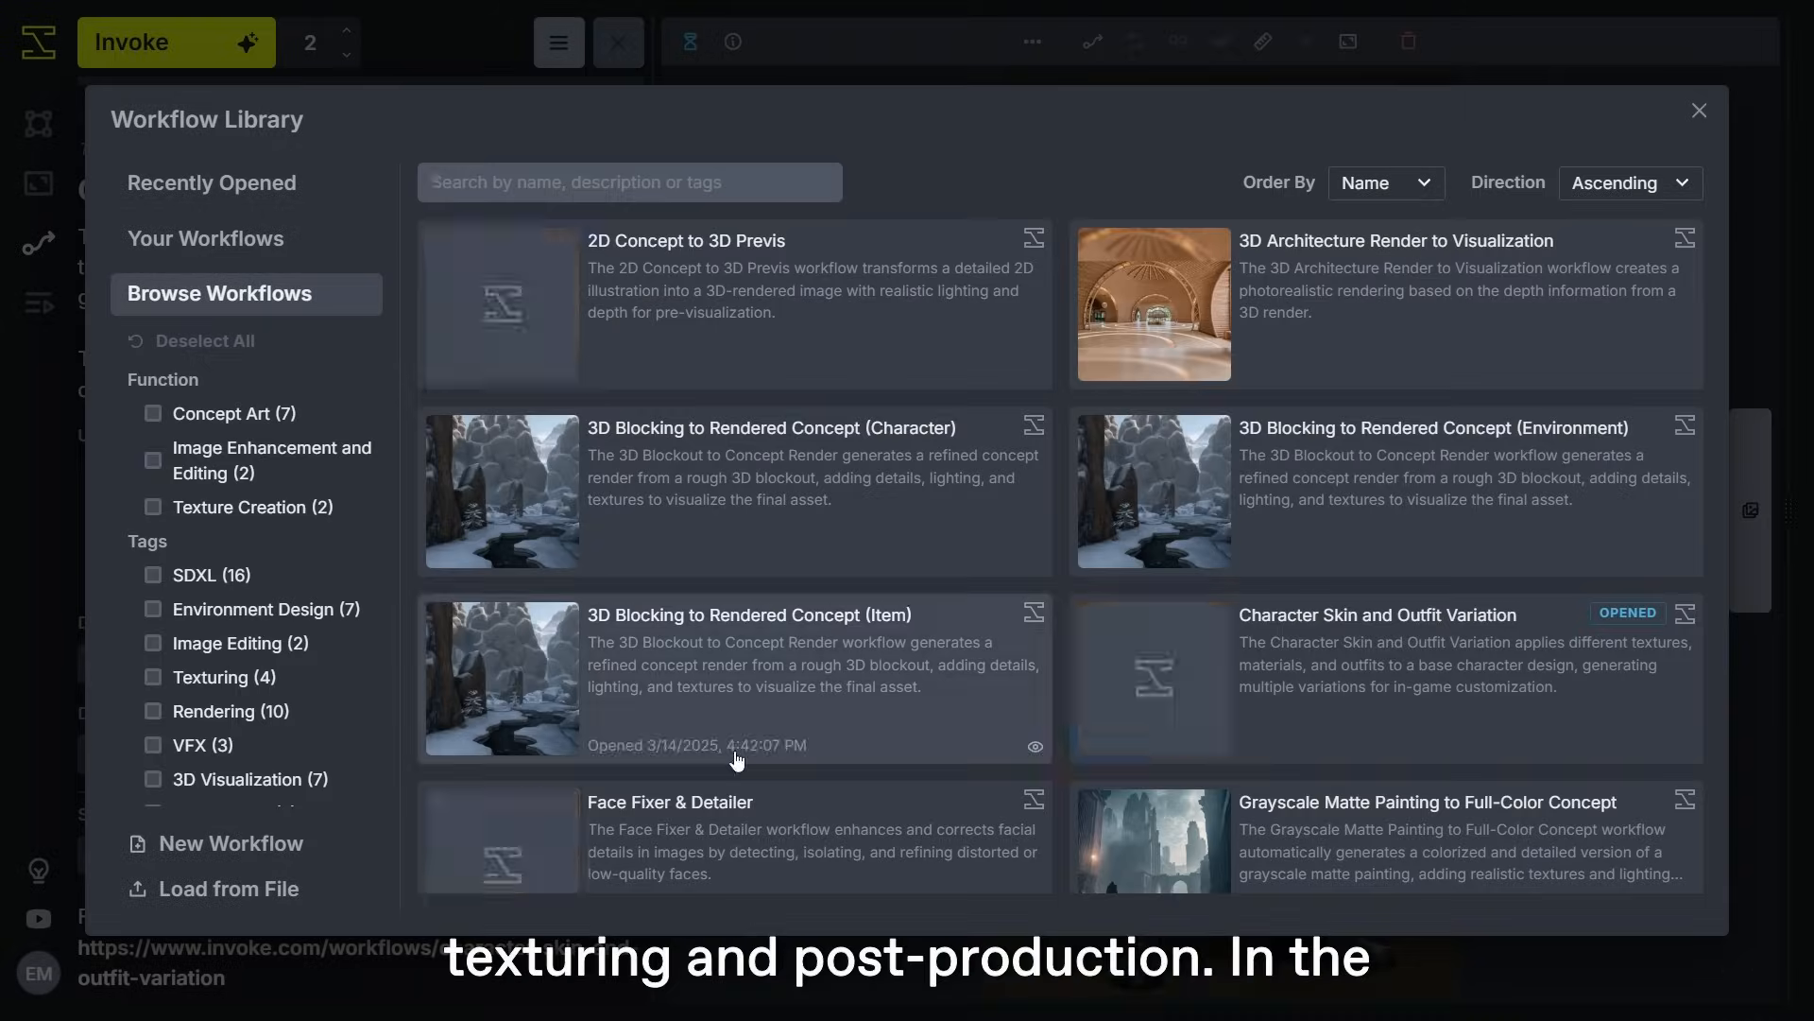
# Step: Load the Character Skin and Outfit Variation workflow from the Workflow Library, discarding the unsaved changes
pyautogui.scroll(-4, 1224, 402)
pyautogui.scroll(1, 1224, 403)
pyautogui.click(1225, 403)
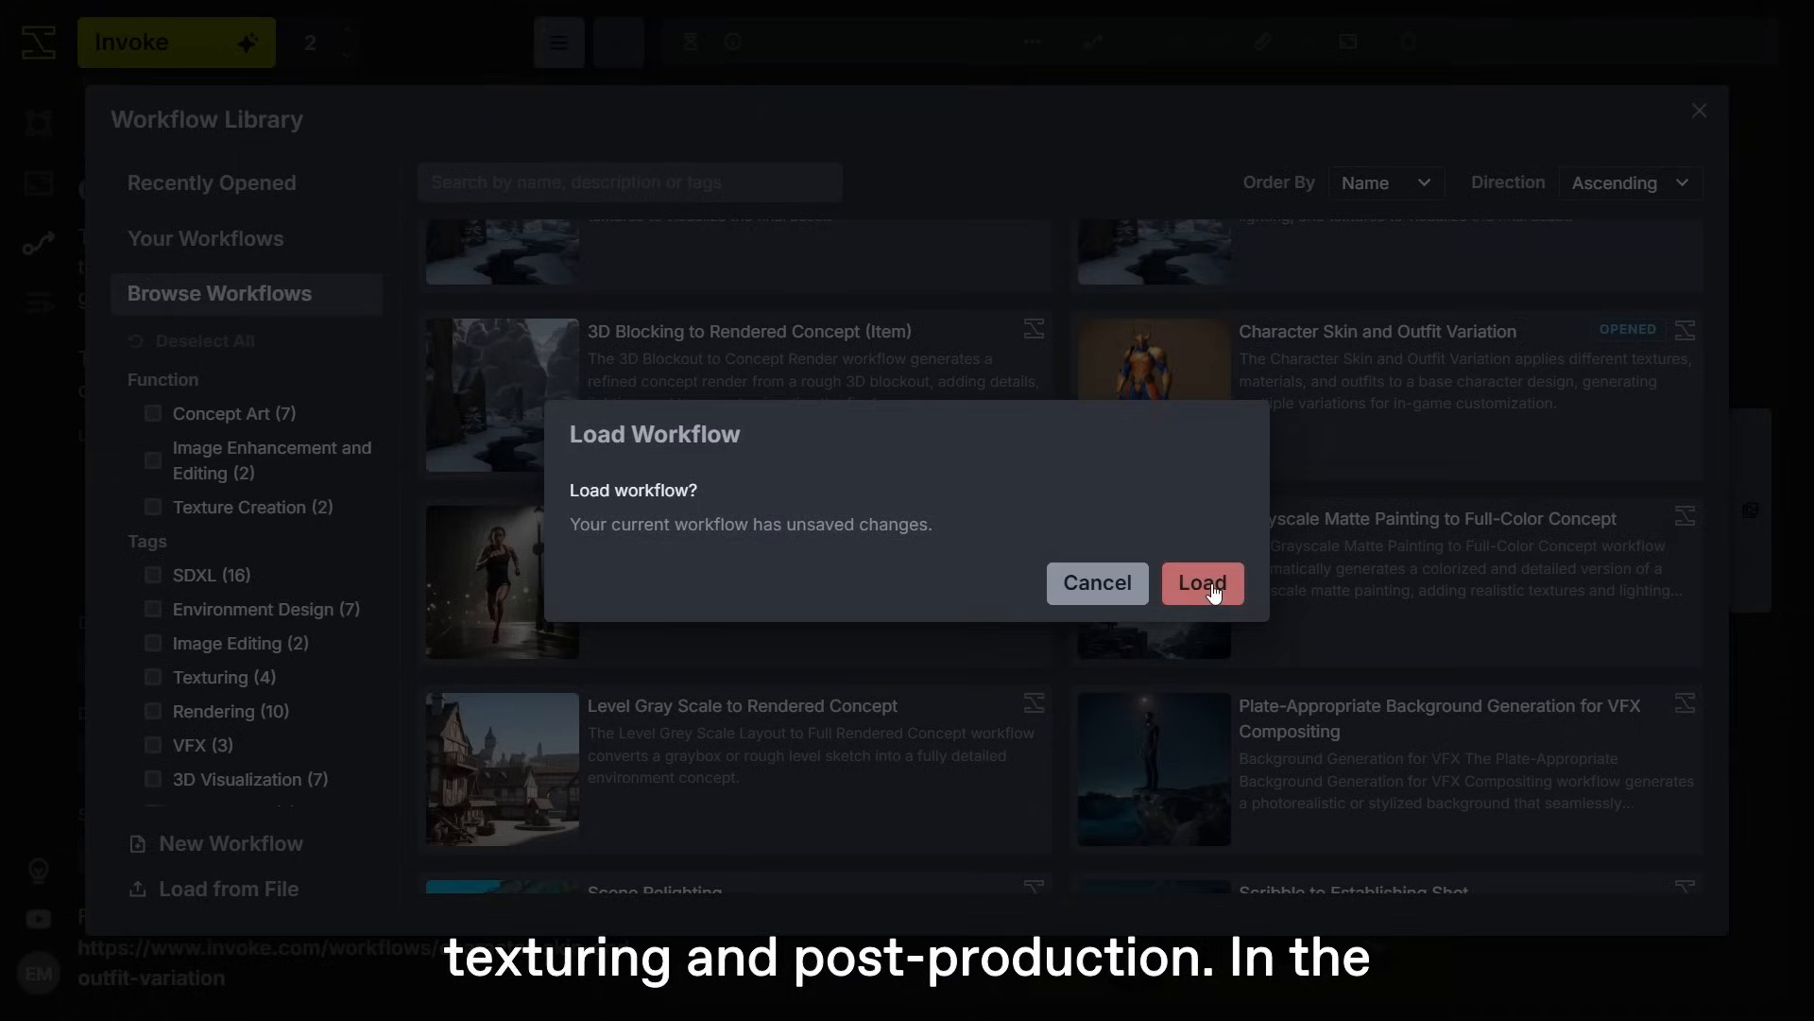
pyautogui.click(1203, 579)
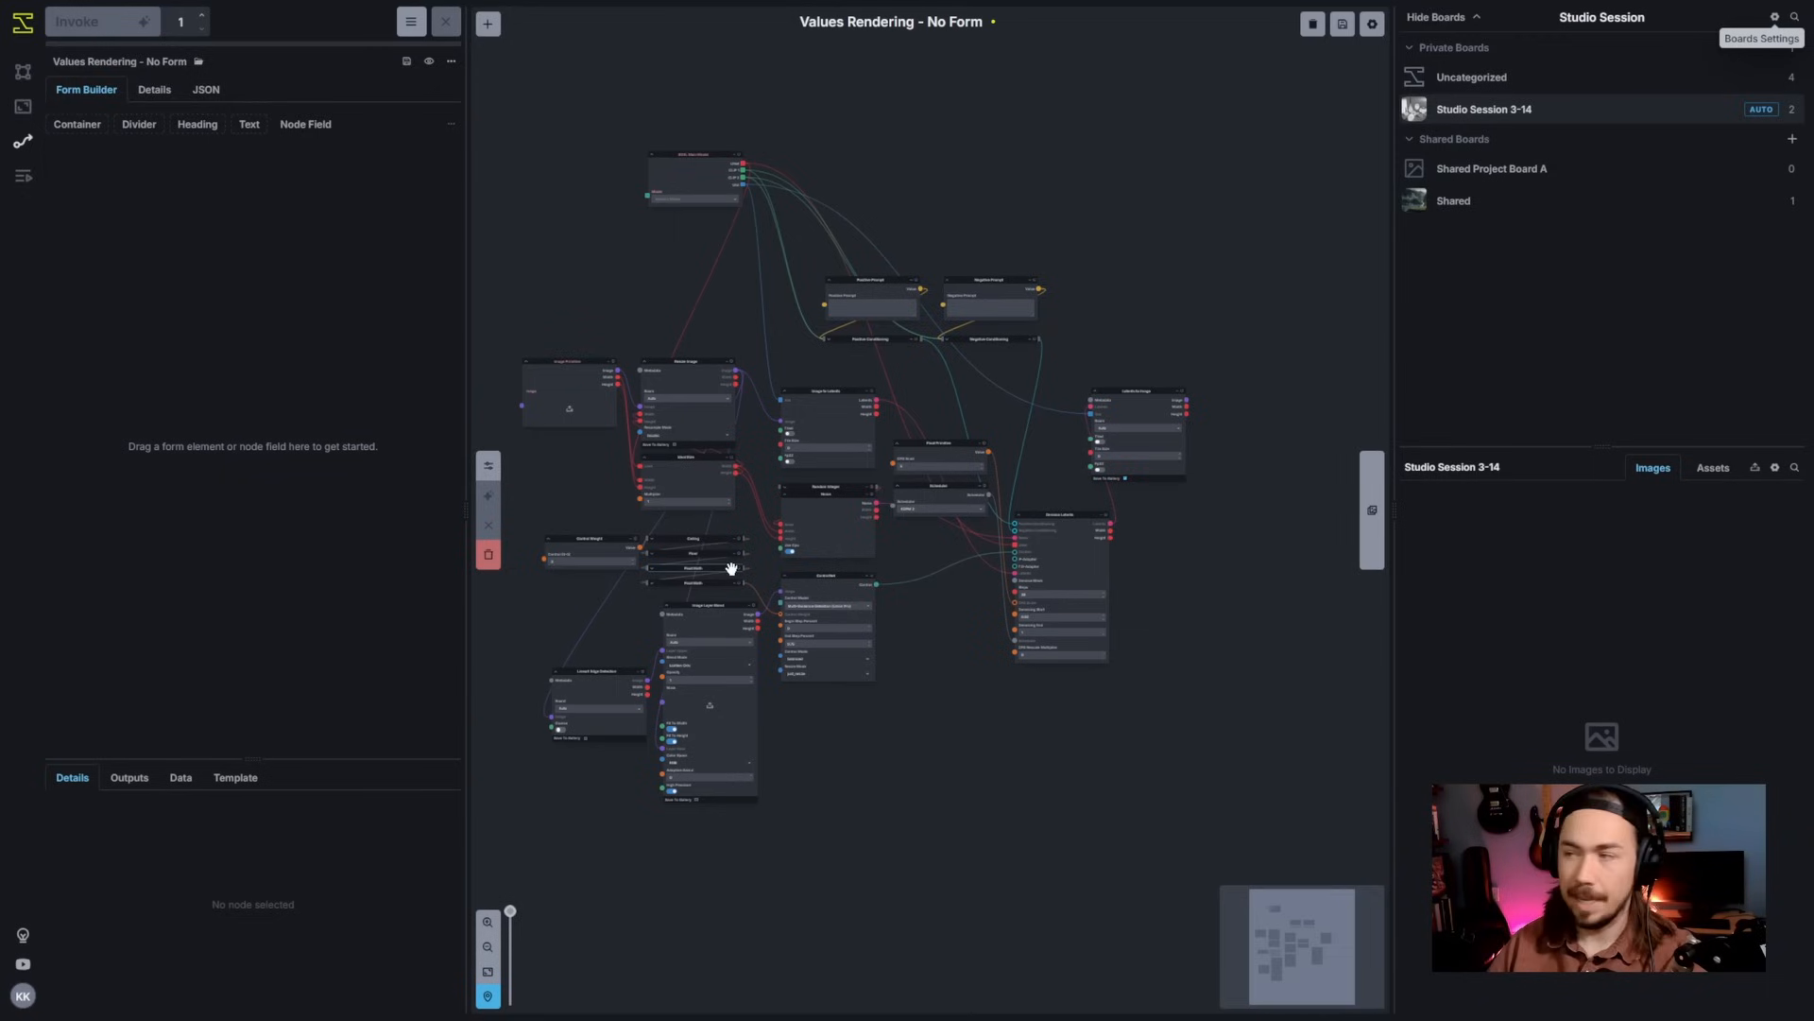
# Step: Add the Model field of the SDXL Main Model node to the empty Values Rendering form
pyautogui.scroll(3, 728, 567)
pyautogui.moveTo(1008, 665); pyautogui.dragTo(1055, 696)
pyautogui.scroll(-2, 1083, 698)
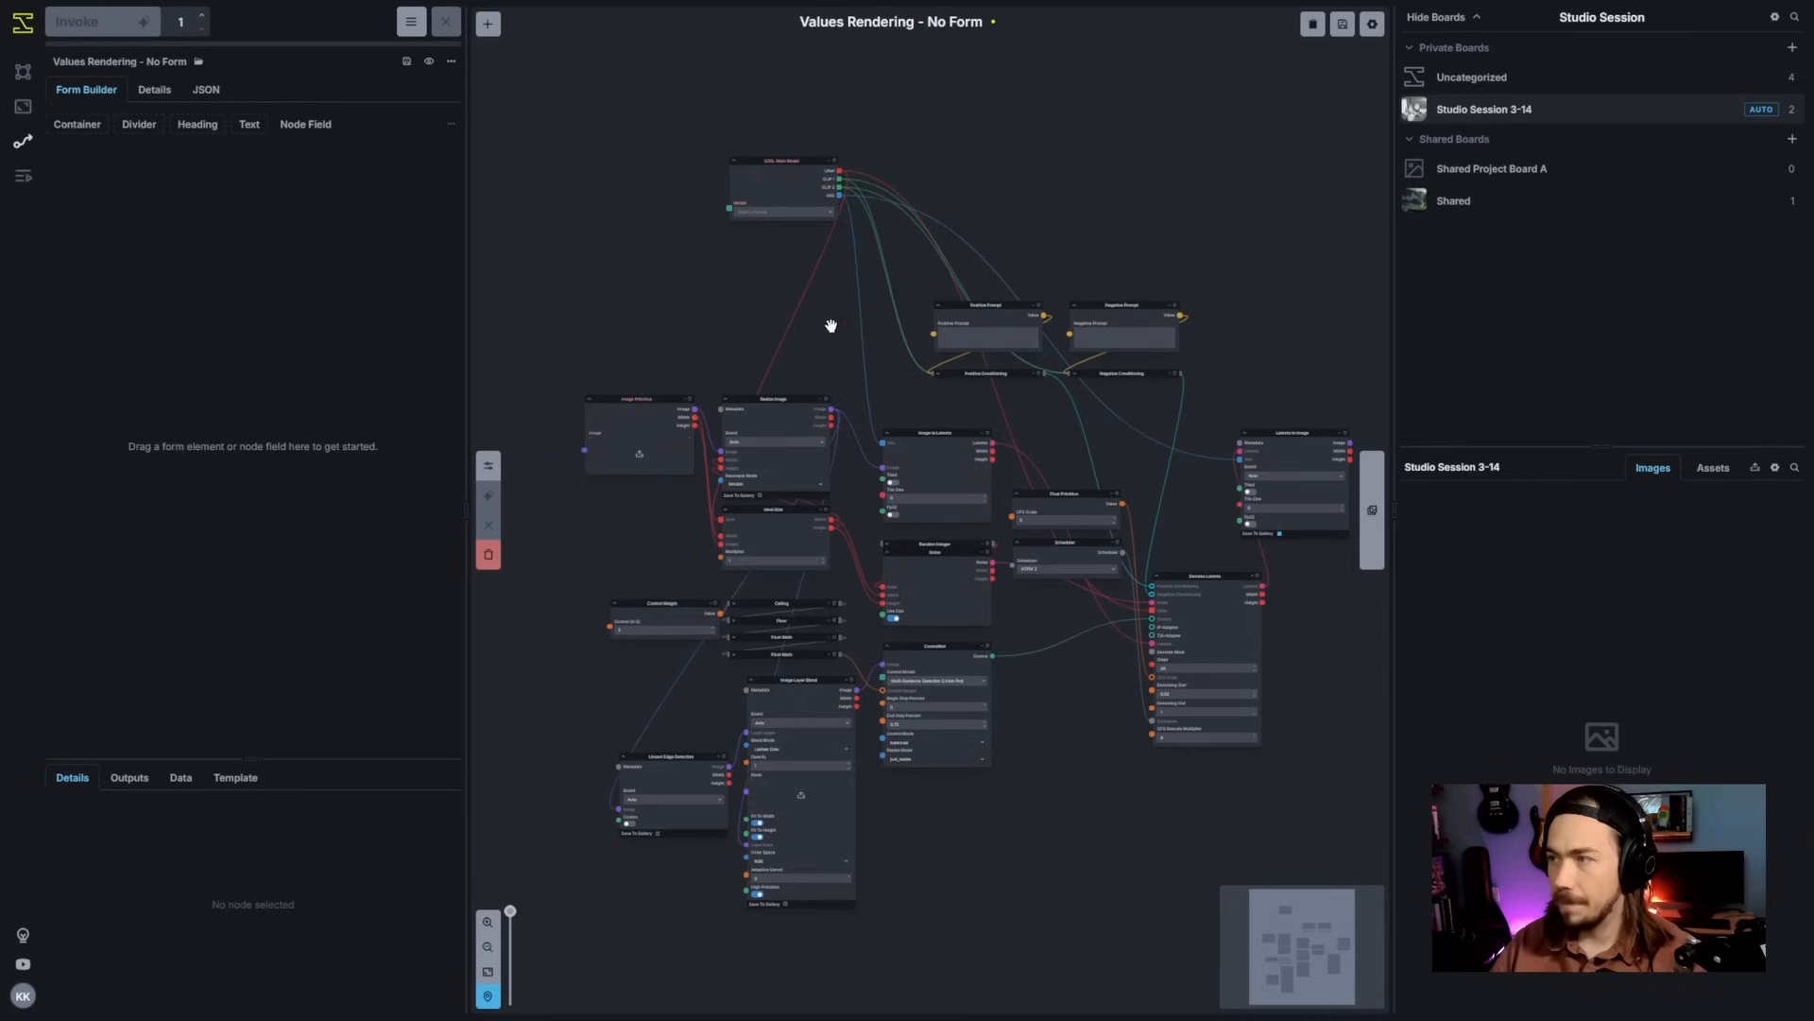
pyautogui.scroll(10, 794, 287)
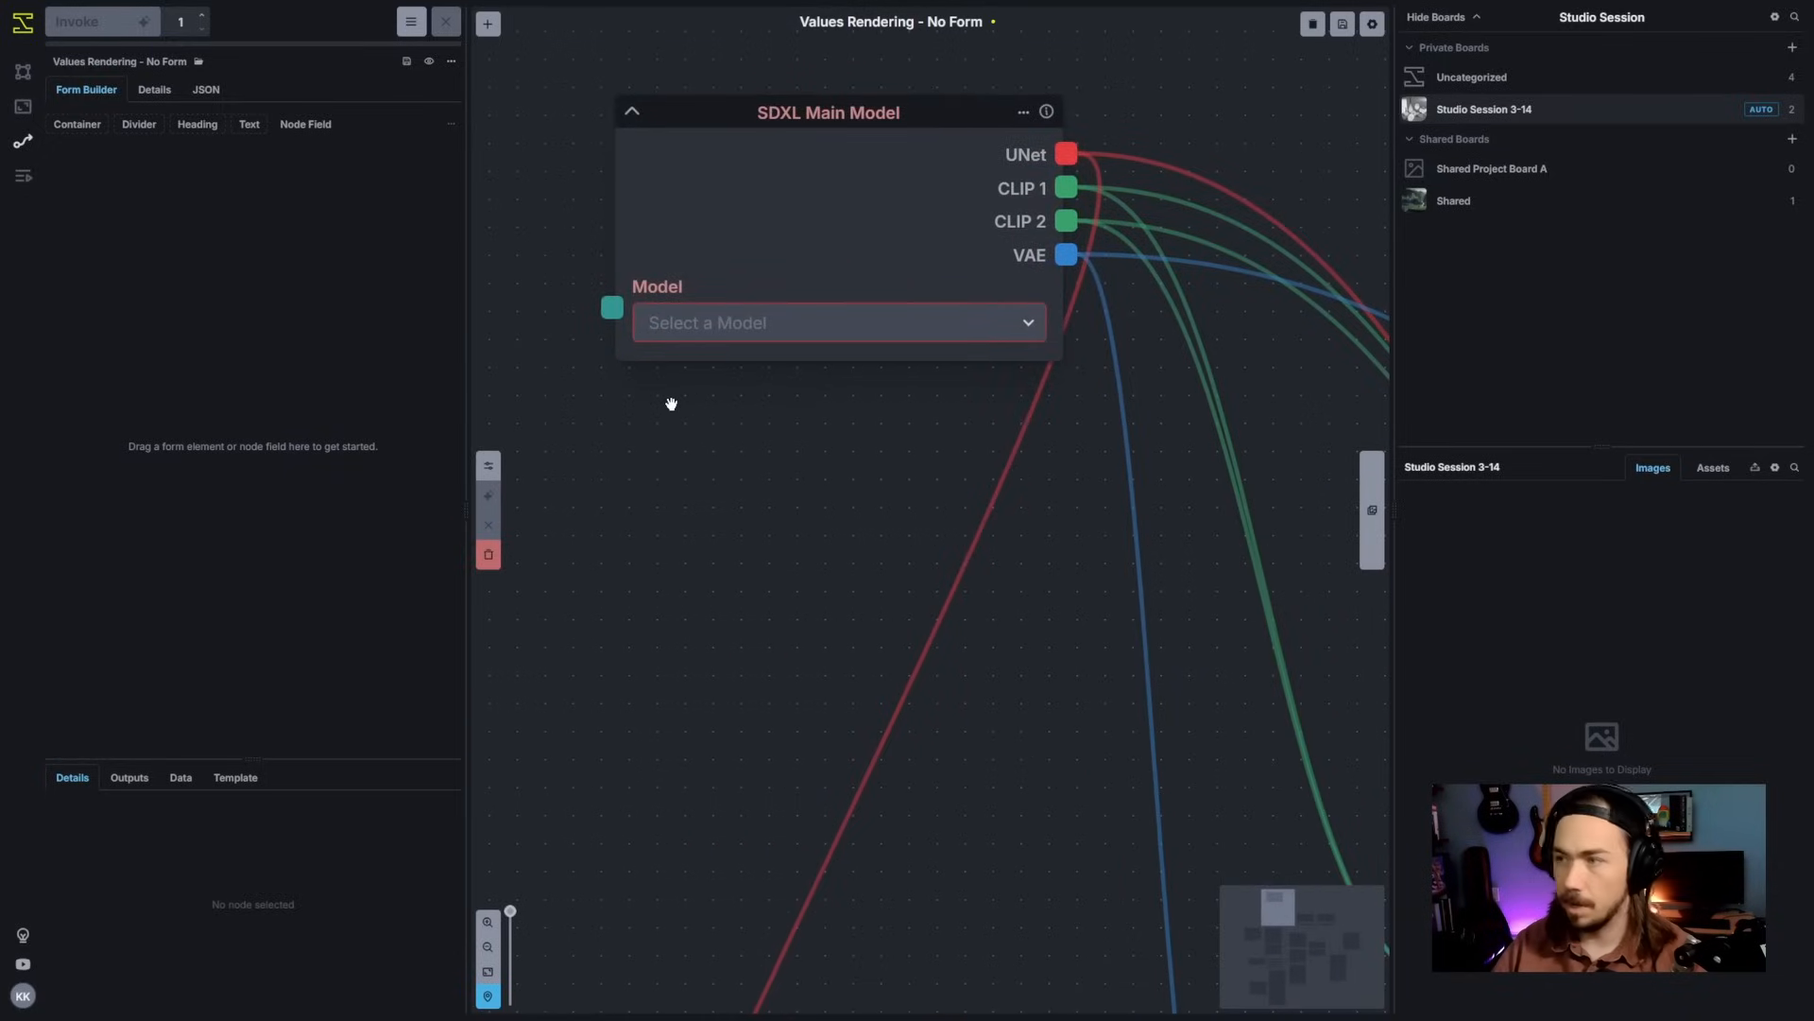
pyautogui.scroll(-3, 671, 405)
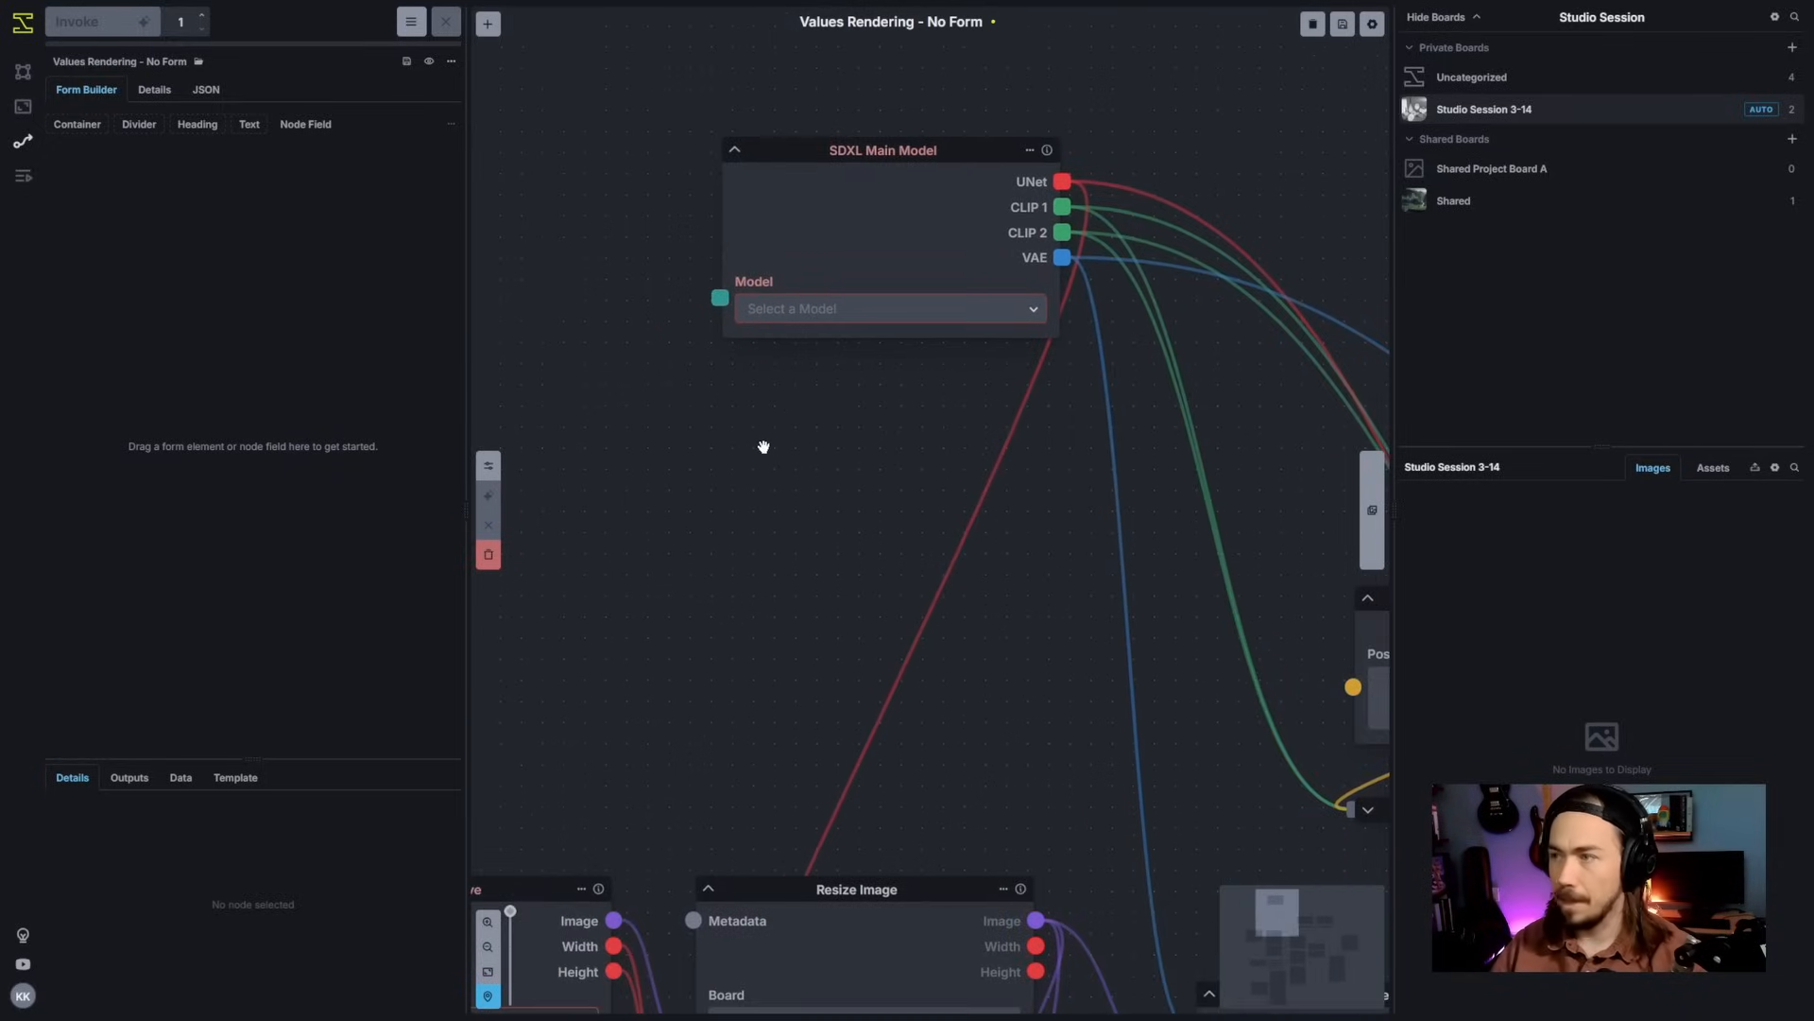
pyautogui.moveTo(114, 26)
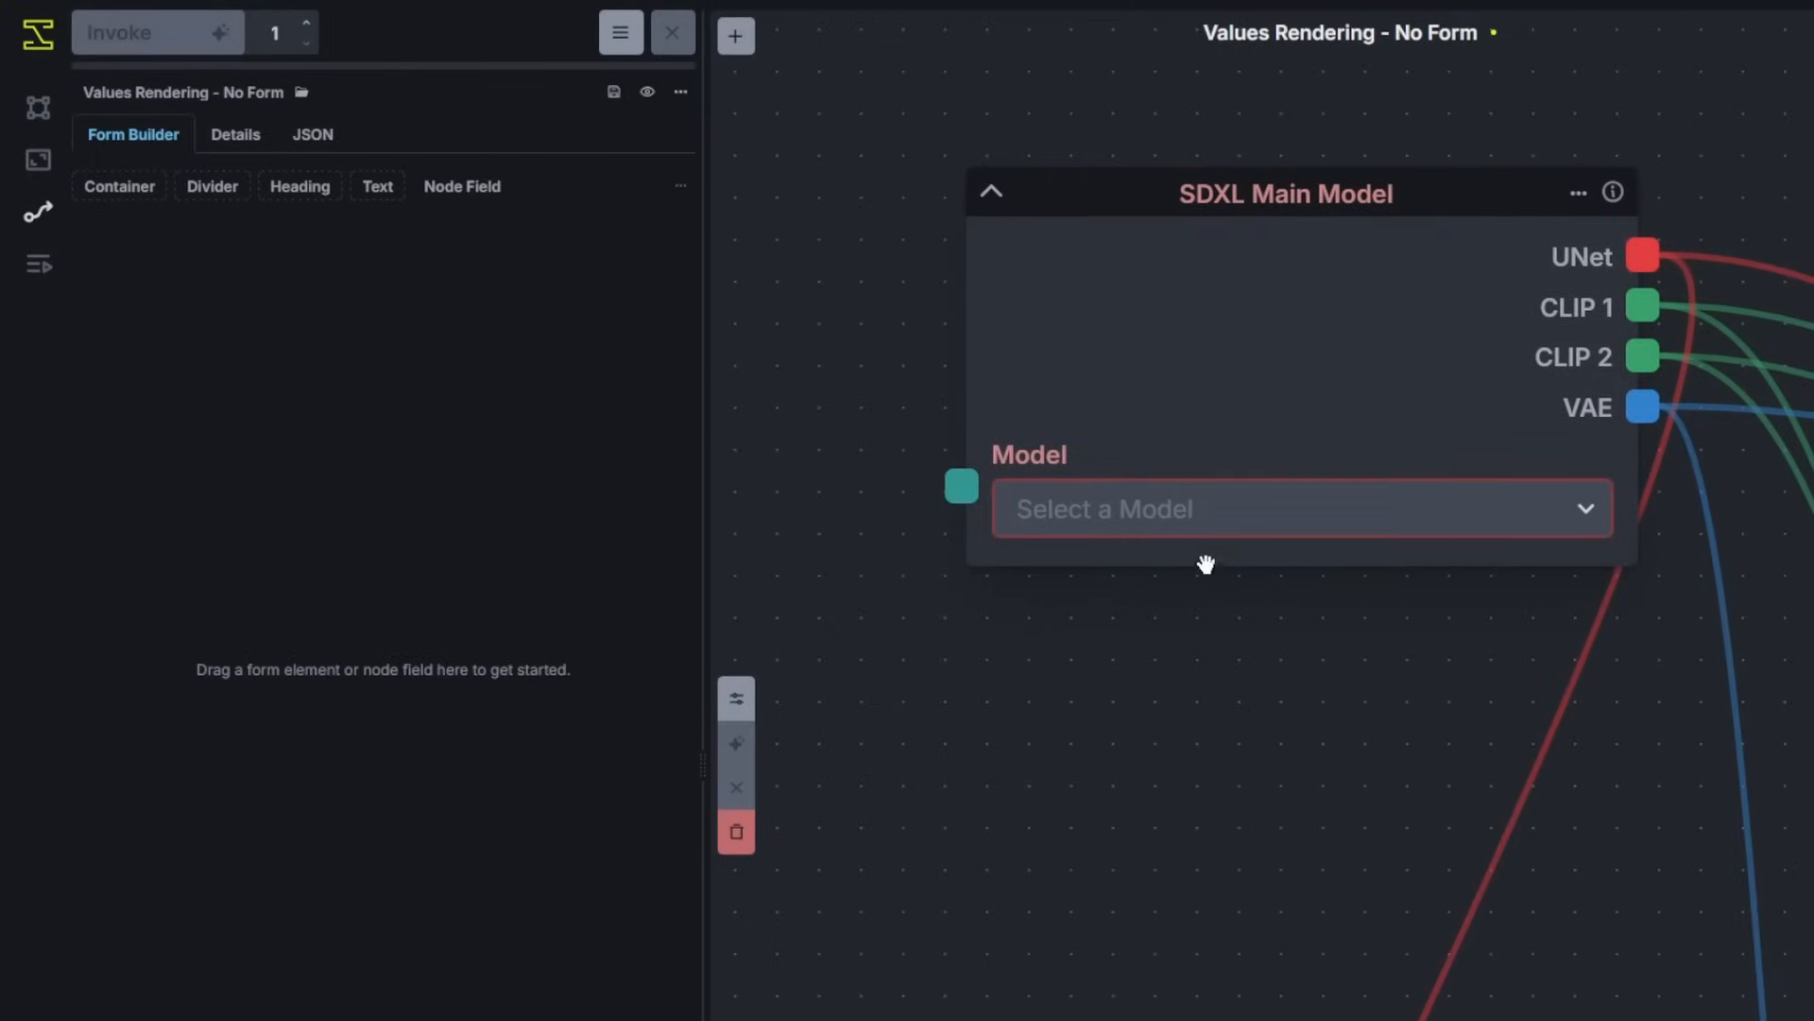
pyautogui.moveTo(1042, 457)
pyautogui.moveTo(1042, 458); pyautogui.dragTo(437, 404)
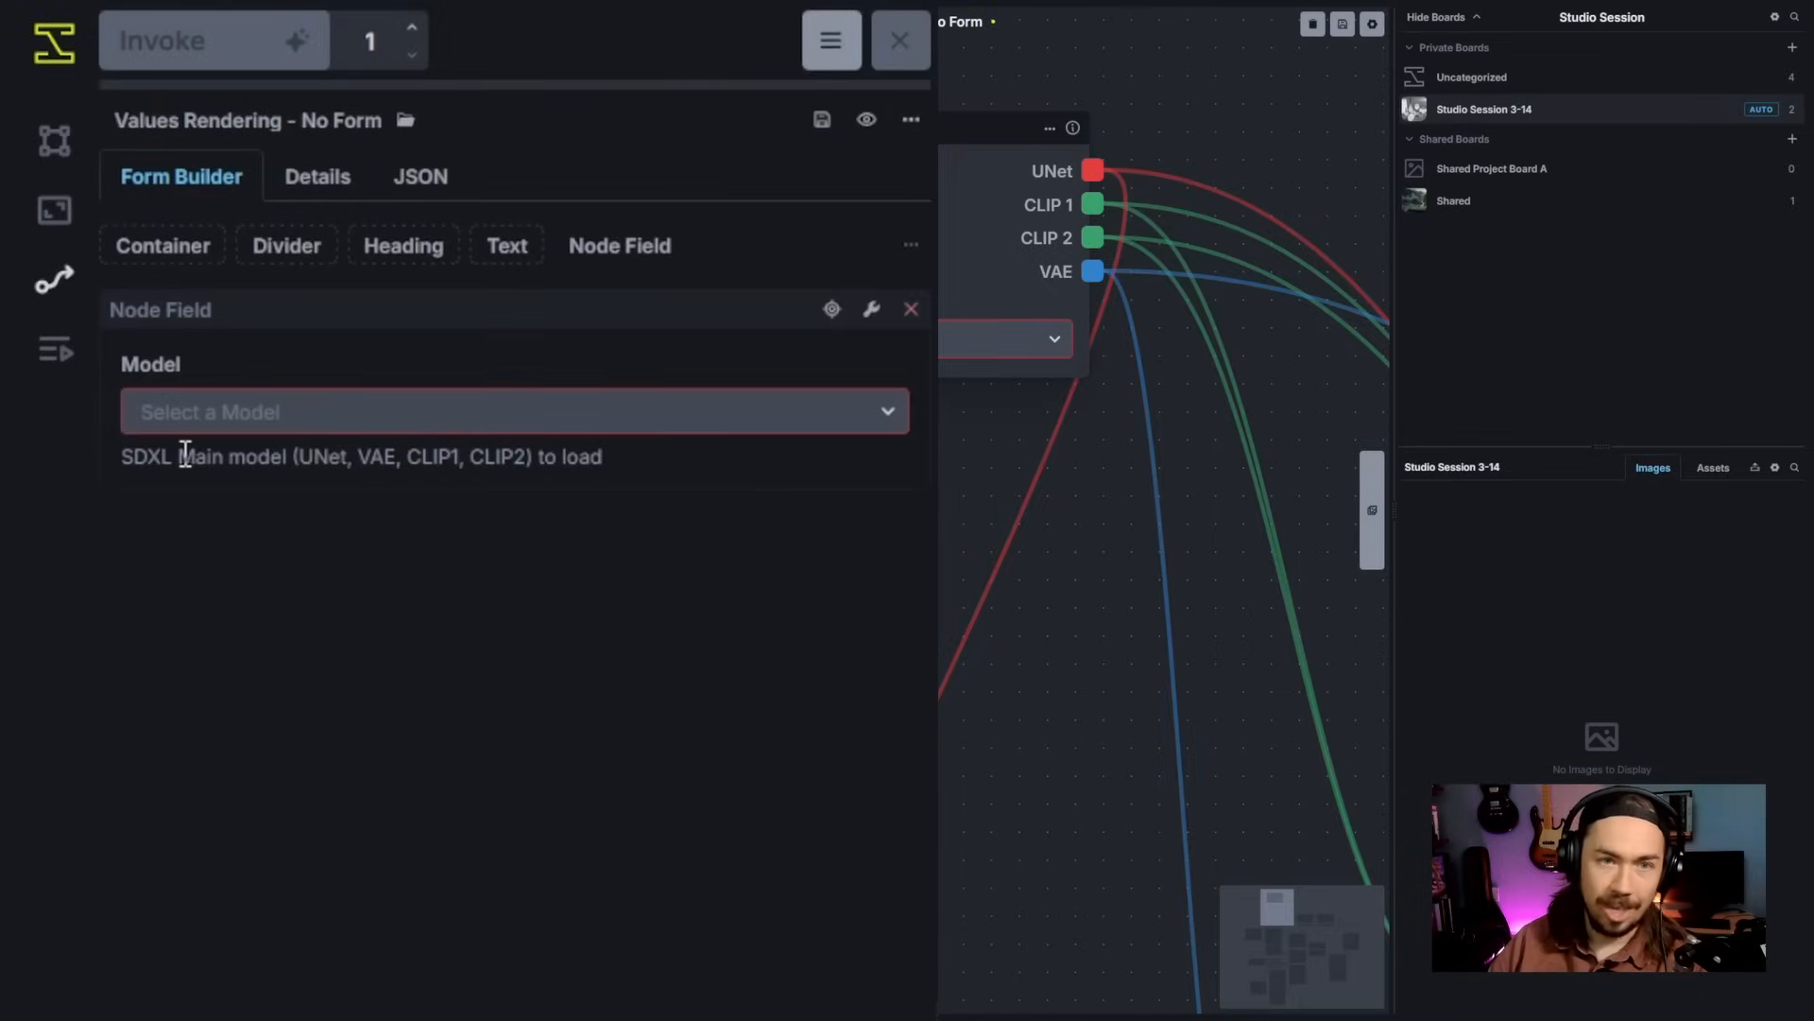
# Step: Rename the form's Model field label to "Pick yo Style"
pyautogui.doubleClick(168, 366)
pyautogui.write('Pick you')
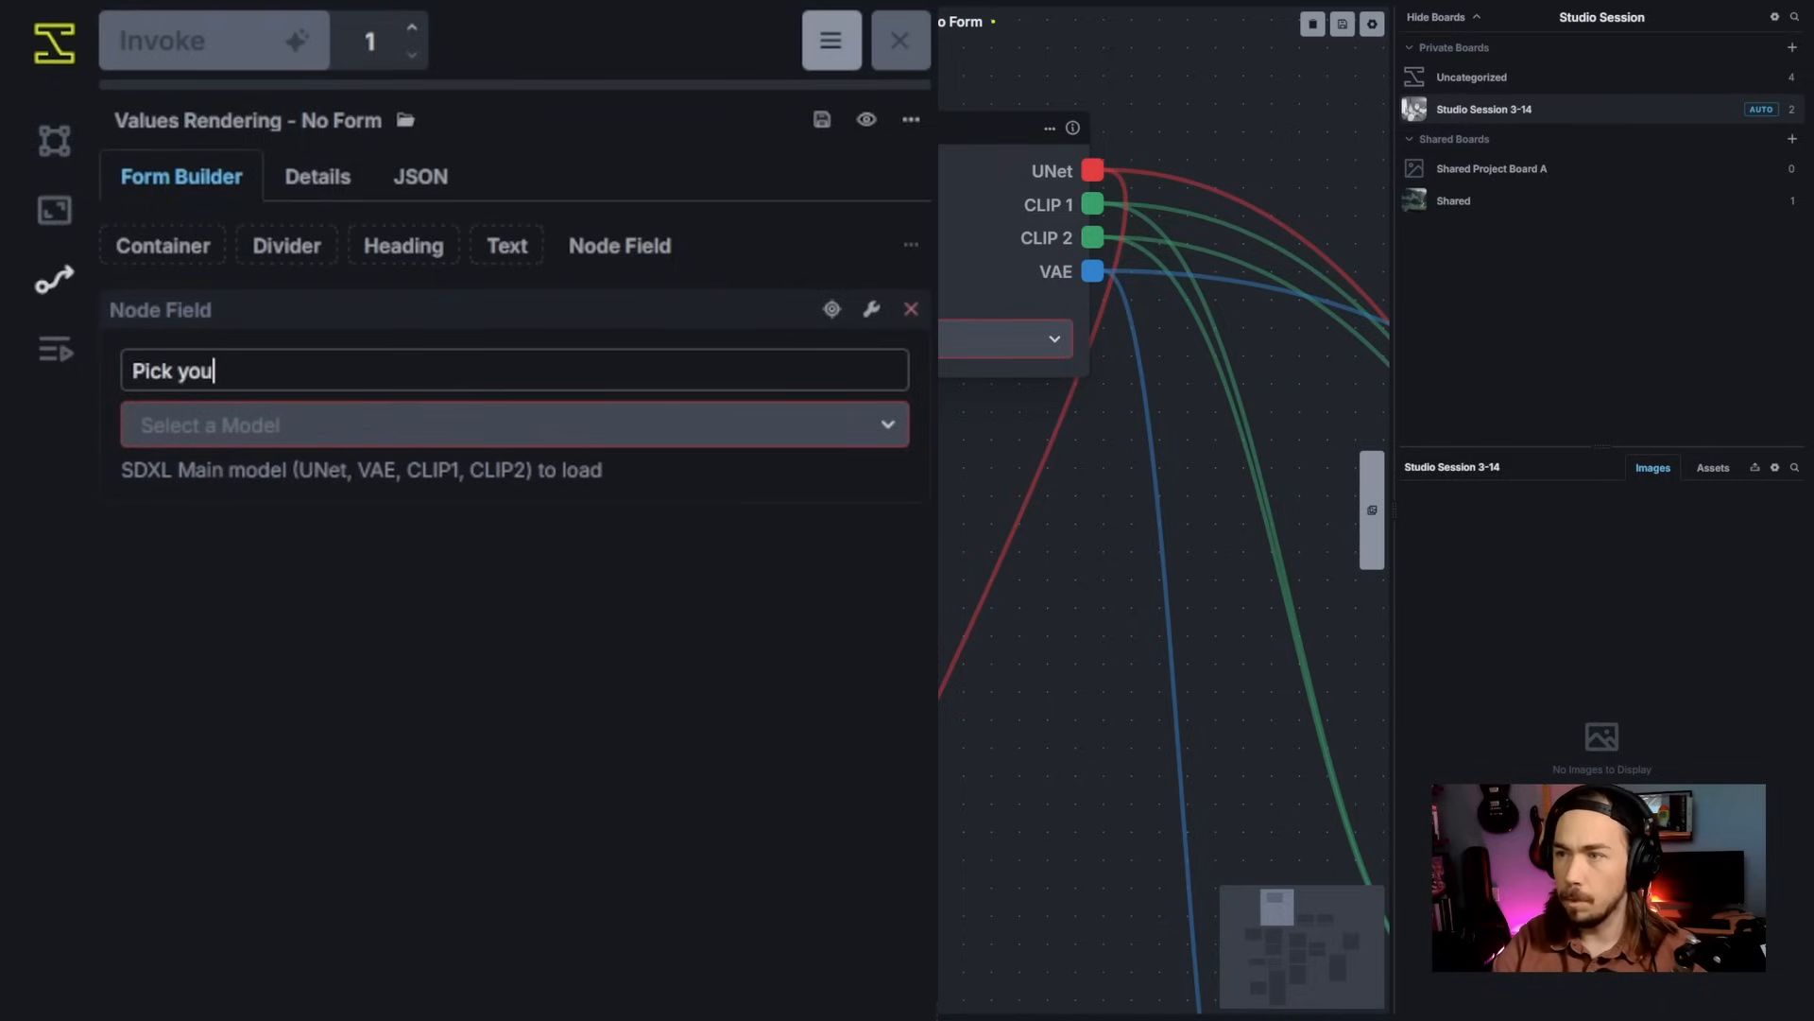
pyautogui.press('BackSpace')
pyautogui.write('Style')
pyautogui.press('Return')
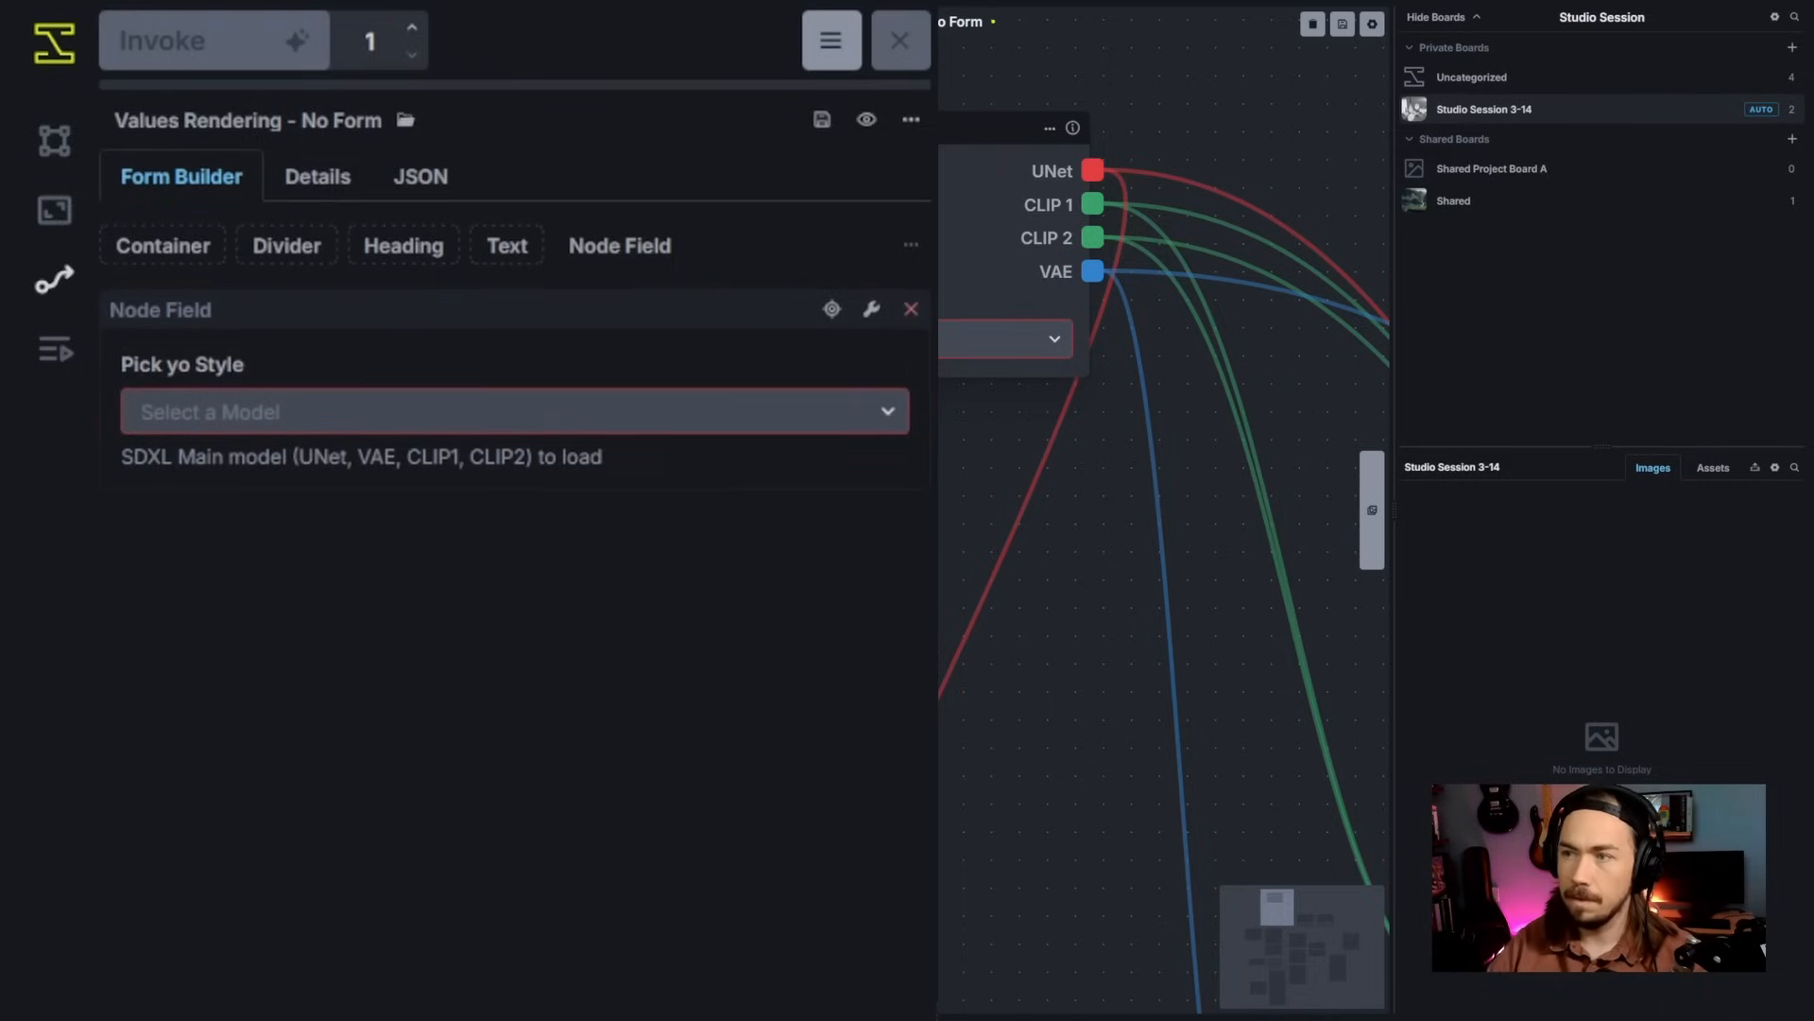
# Step: Change the model field's description to "This is gonna change how the AI generates a picture." and turn off showing the description
pyautogui.doubleClick(219, 458)
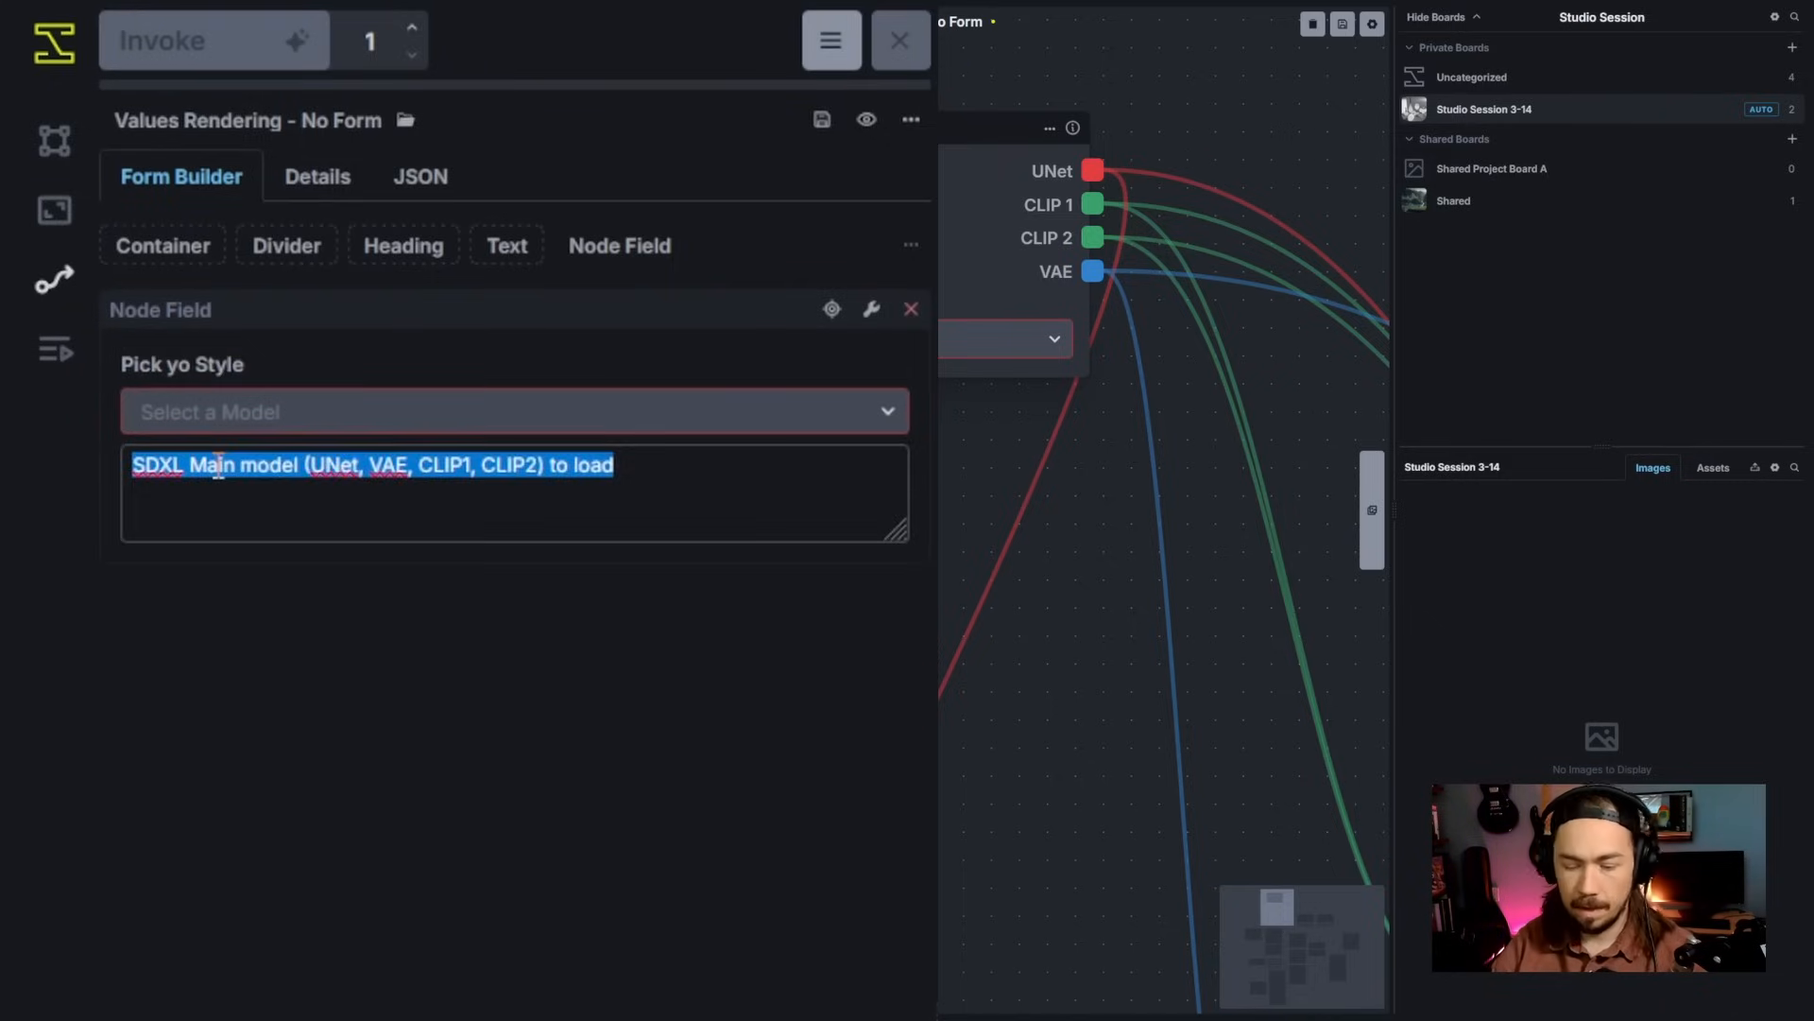
pyautogui.write('This is gonna change')
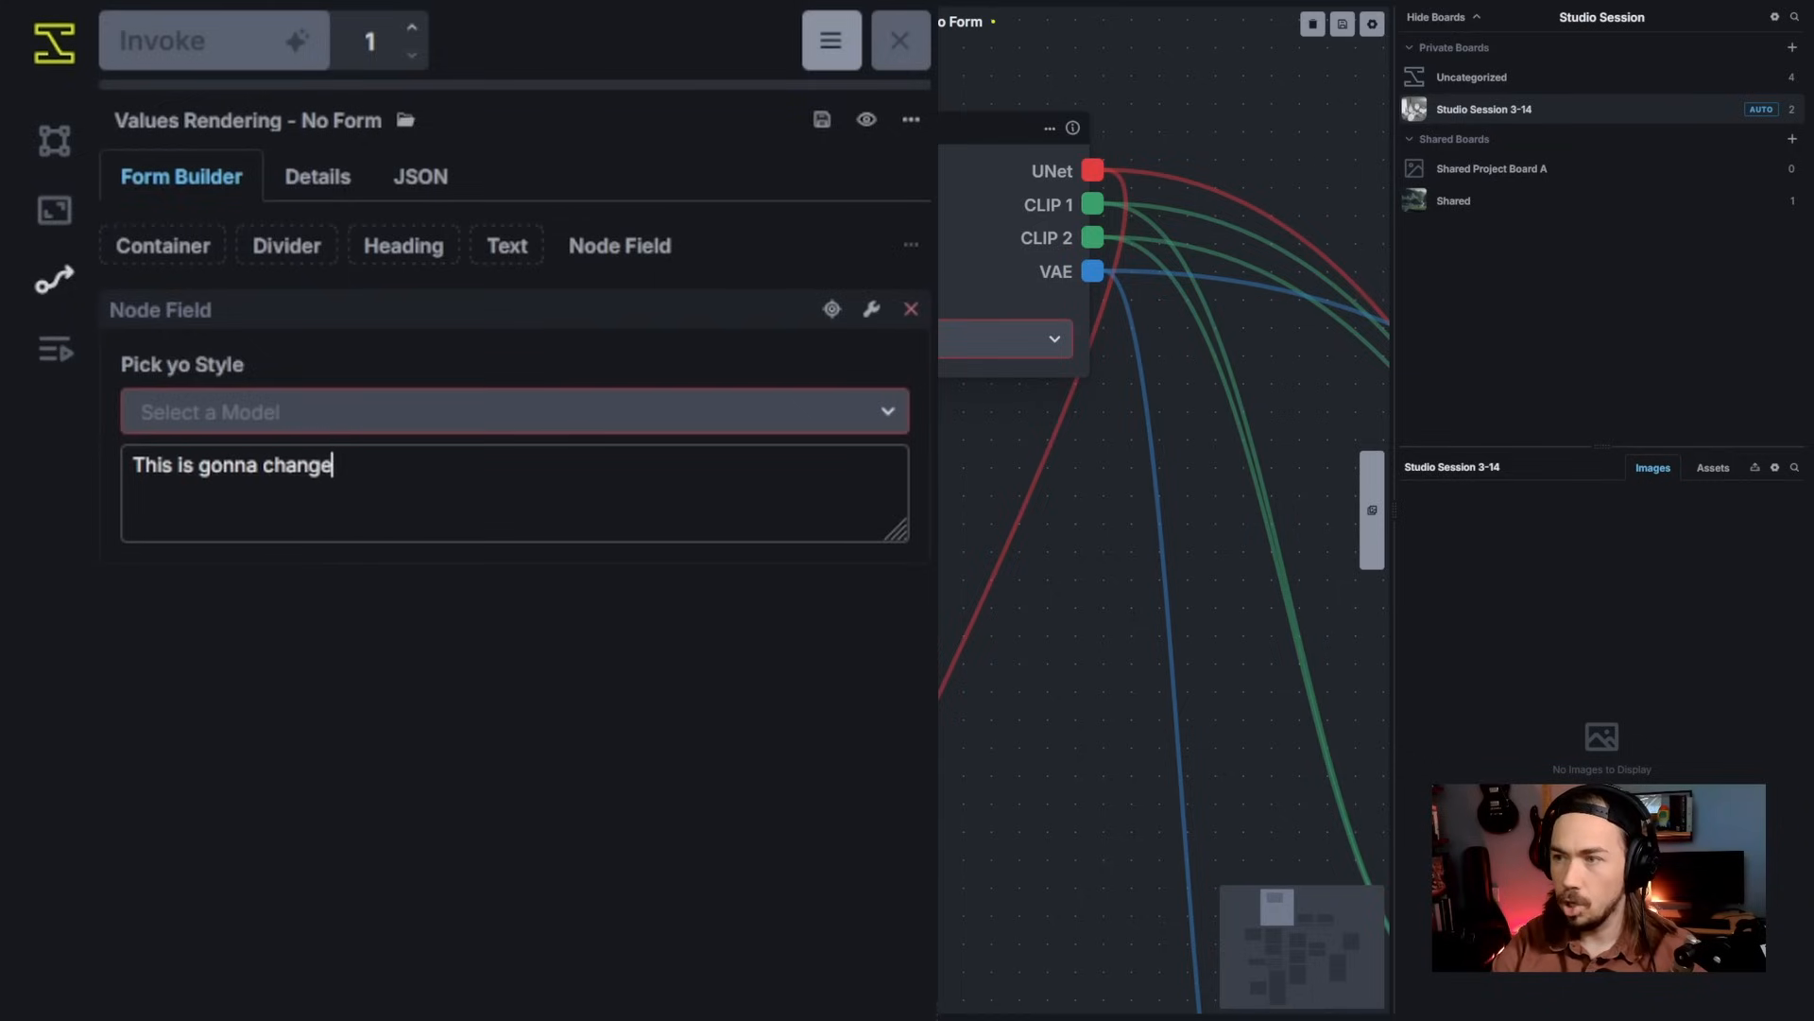
pyautogui.write(' how the AI ')
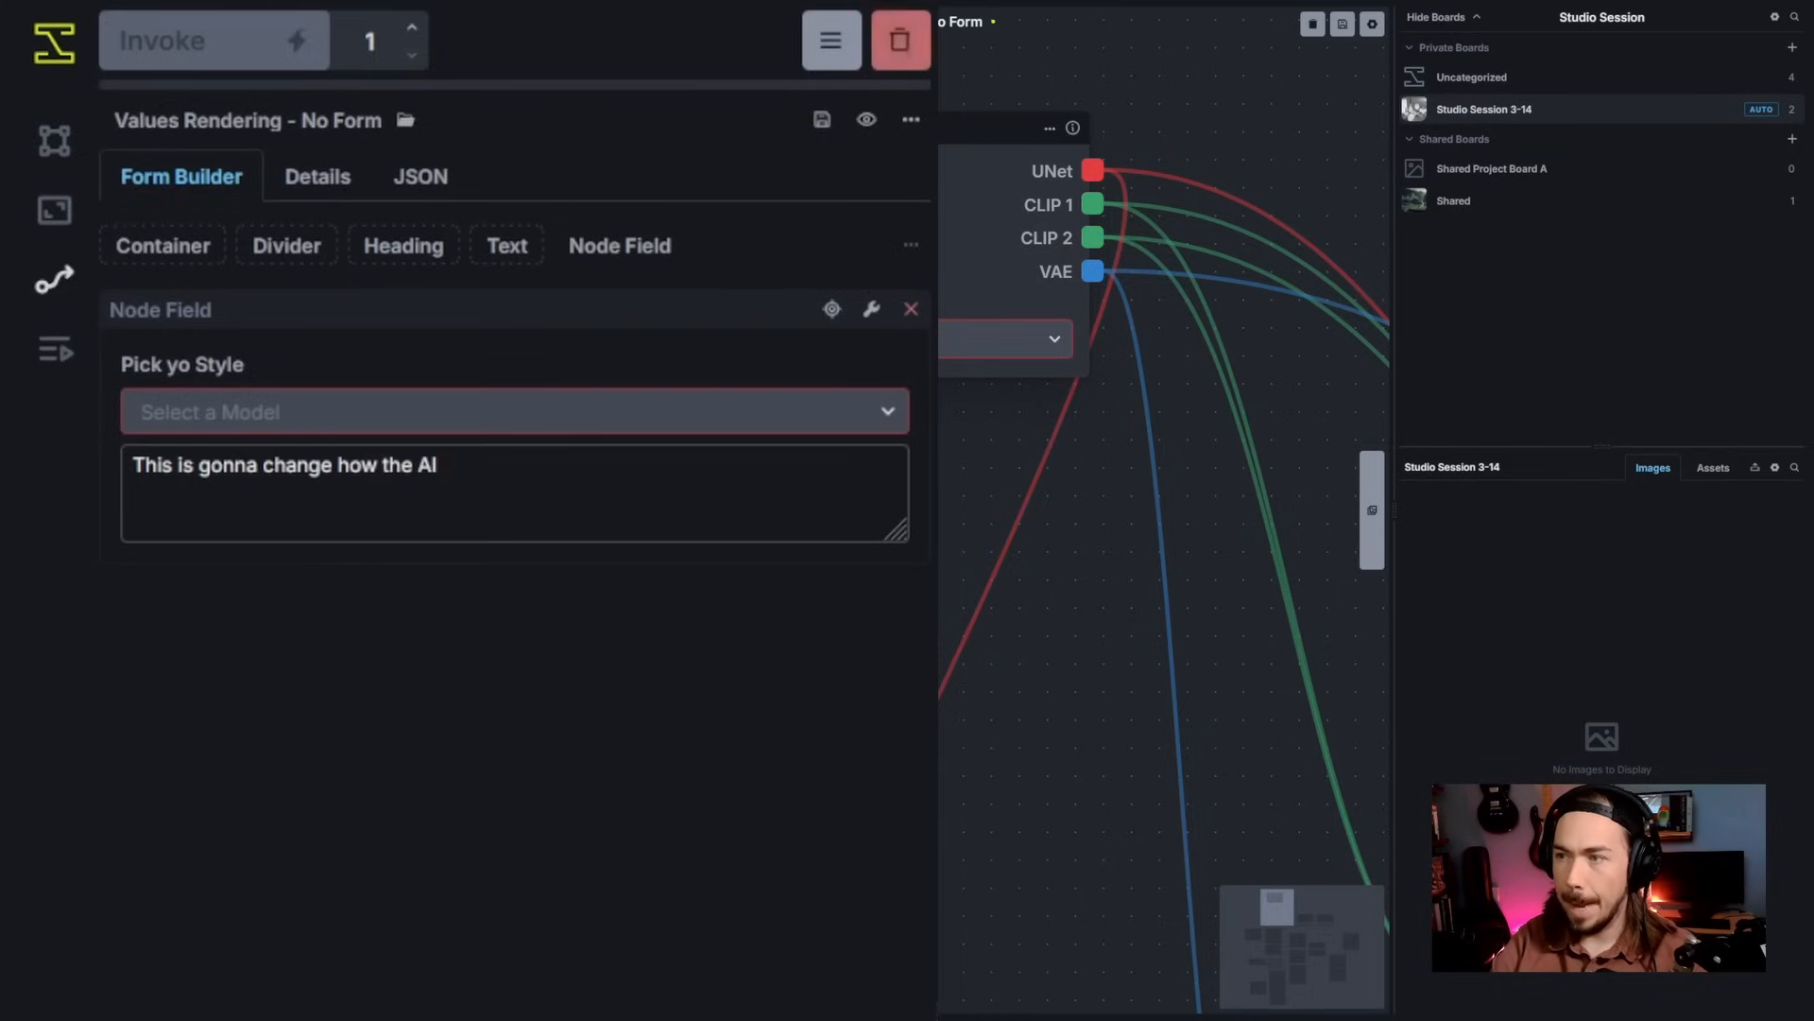
pyautogui.write('generates a pic')
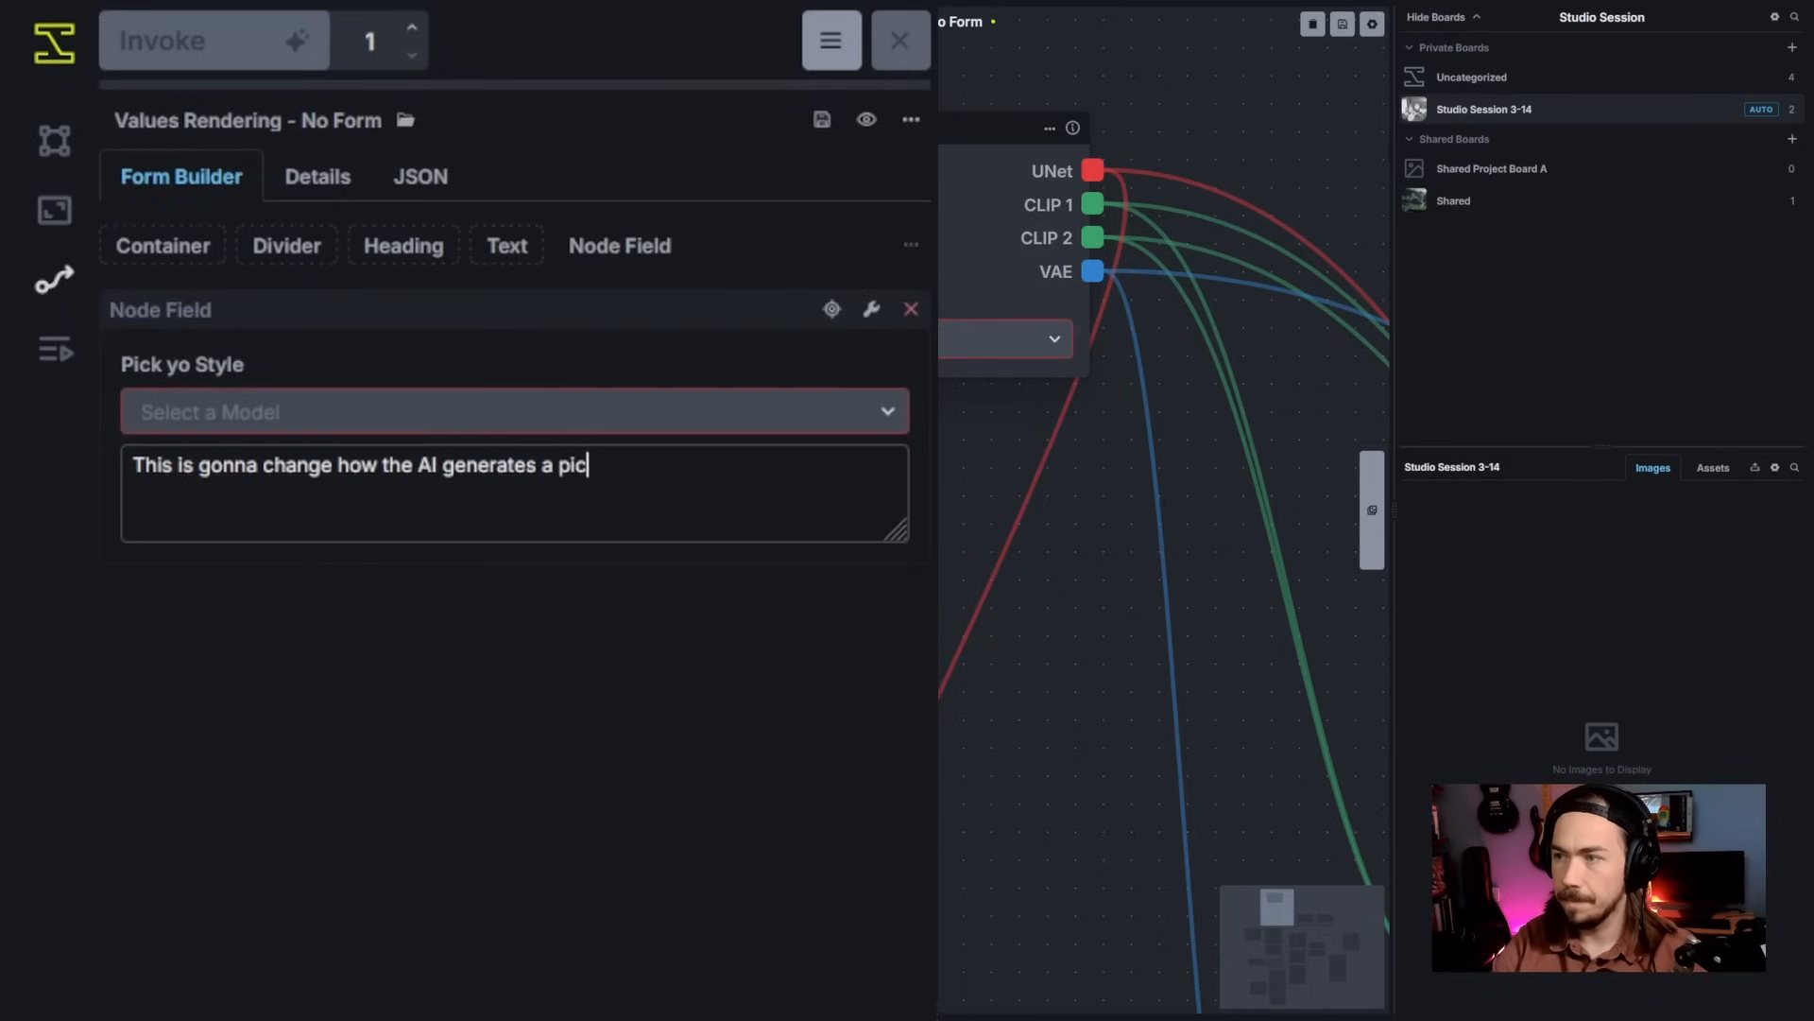
pyautogui.write('ture.')
pyautogui.press('Return')
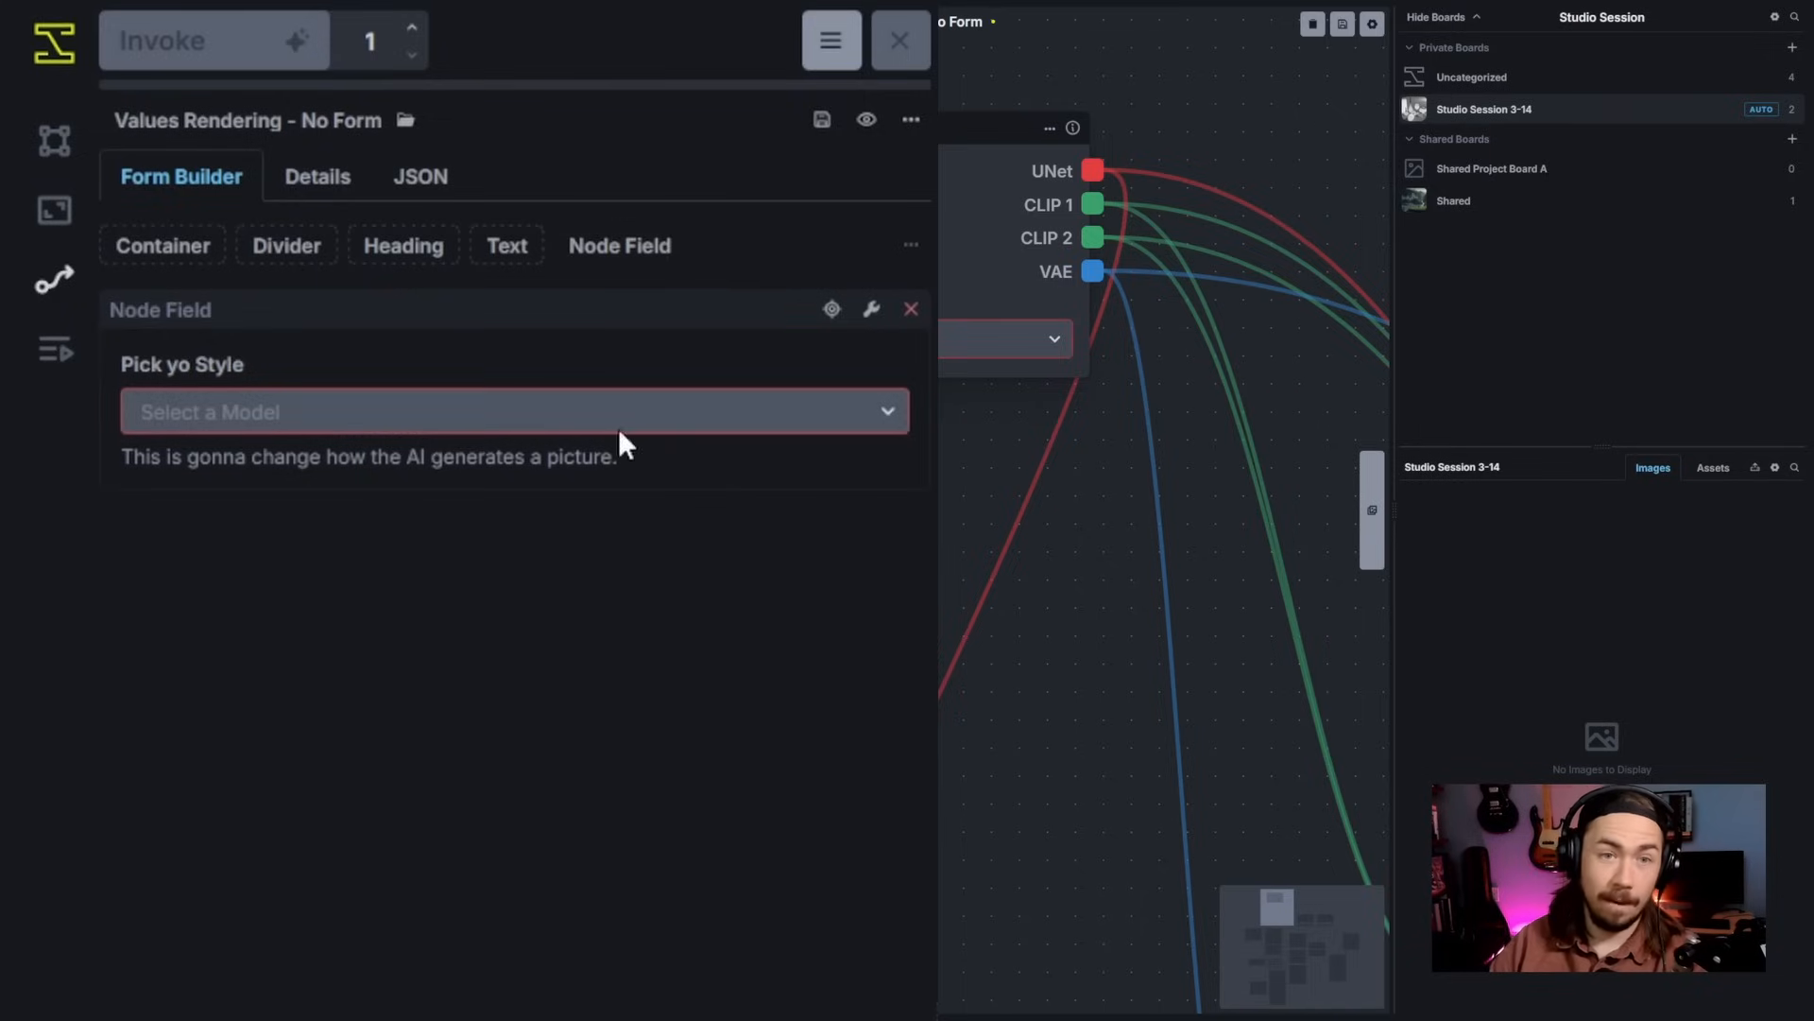
pyautogui.click(872, 312)
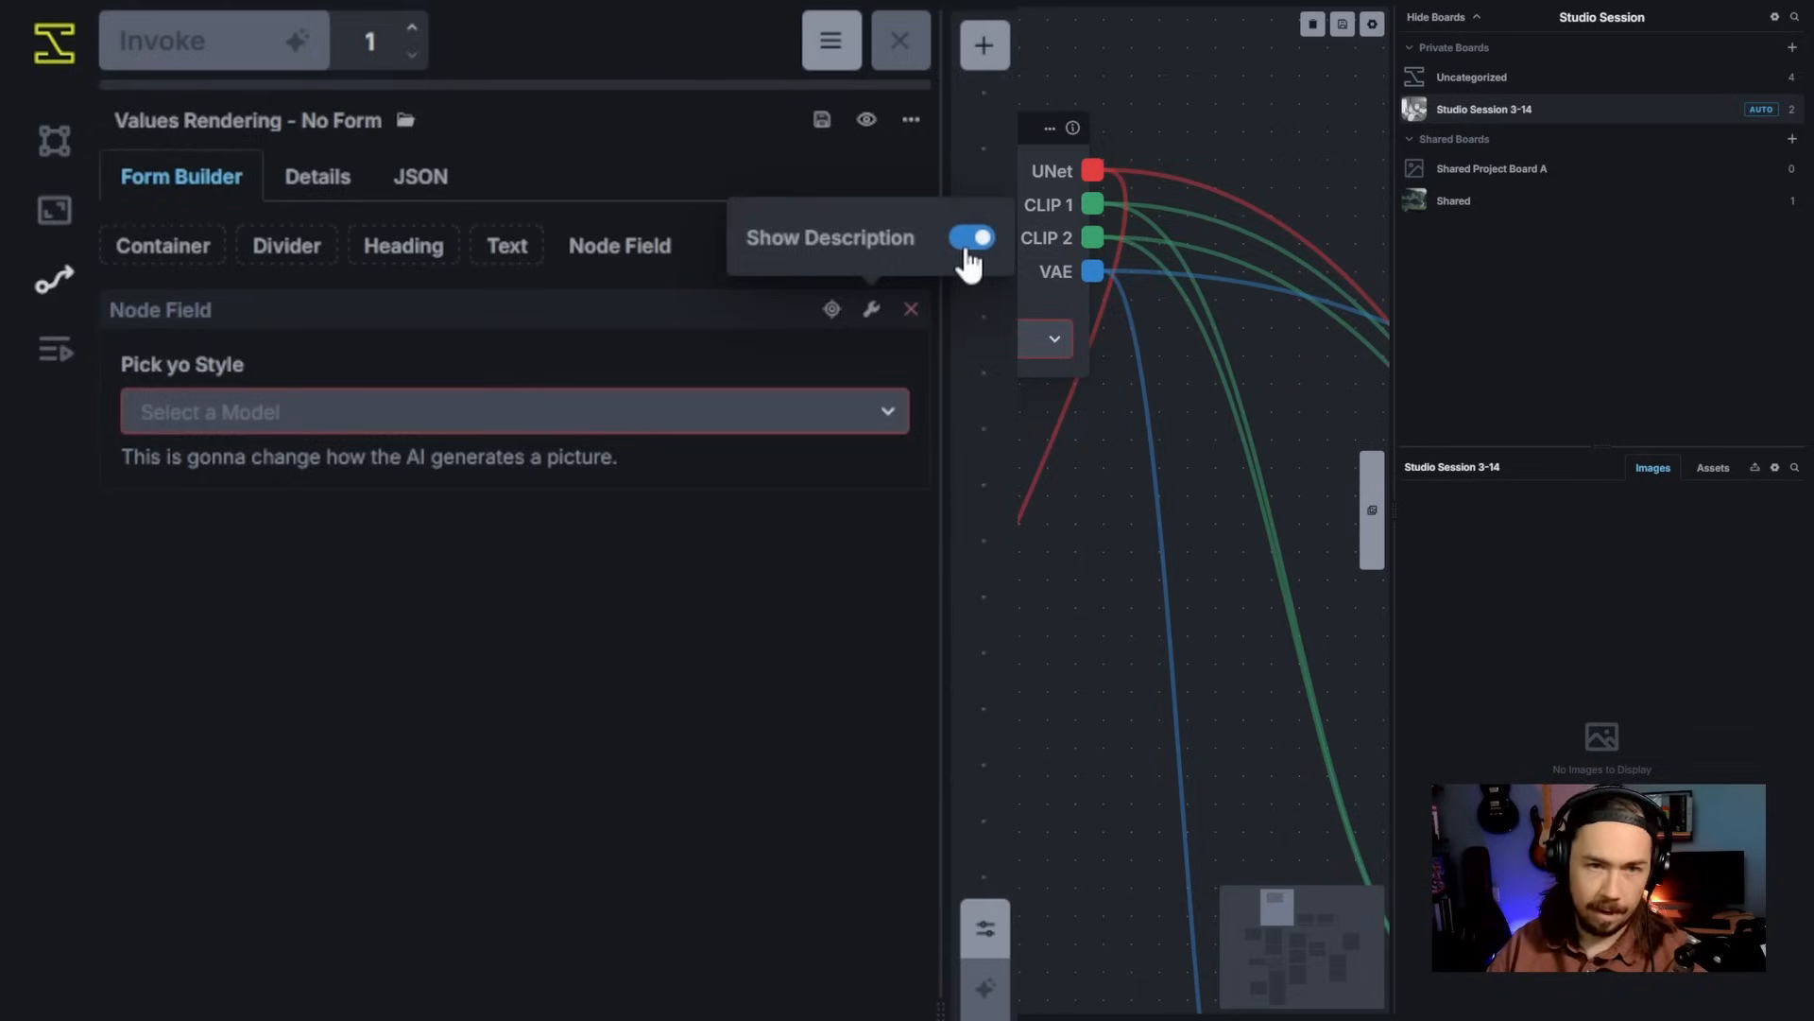
pyautogui.click(969, 244)
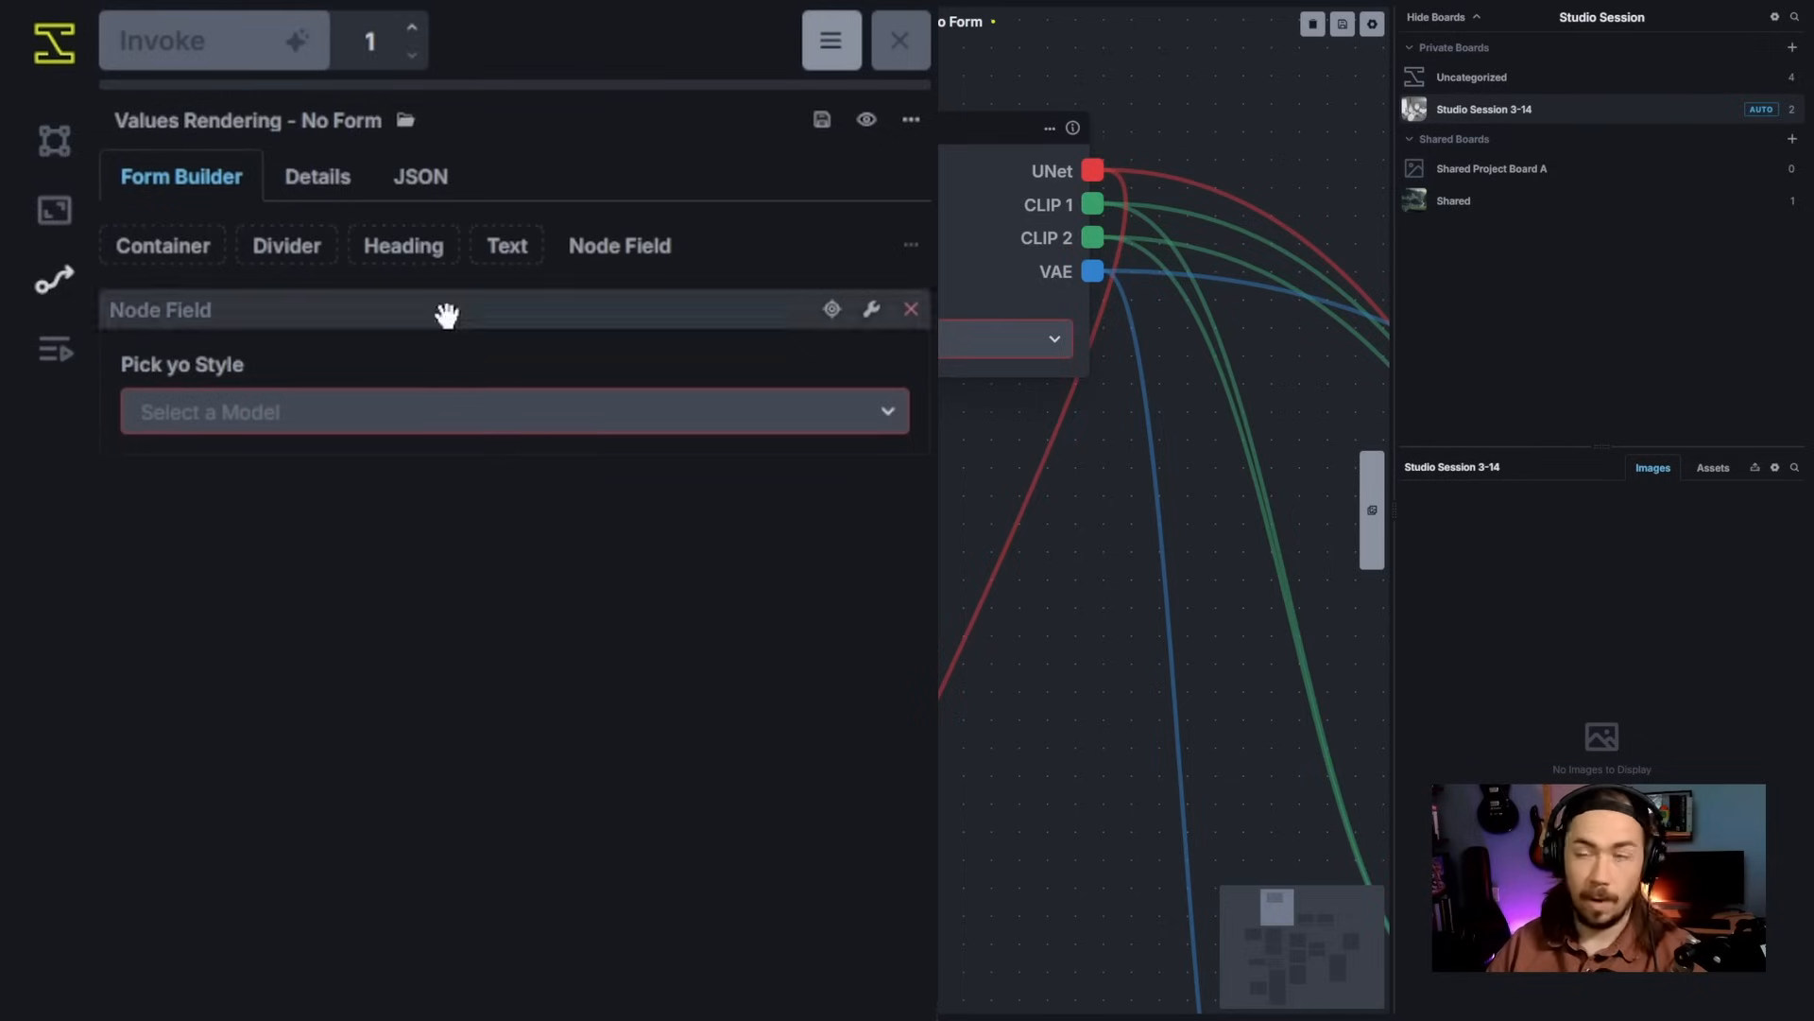
# Step: Add a heading and a text element above the model field, and set the heading to "This is my Values Rendering workflow."
pyautogui.moveTo(406, 248); pyautogui.dragTo(417, 300)
pyautogui.moveTo(505, 253); pyautogui.dragTo(482, 415)
pyautogui.click(296, 374)
pyautogui.write('This i')
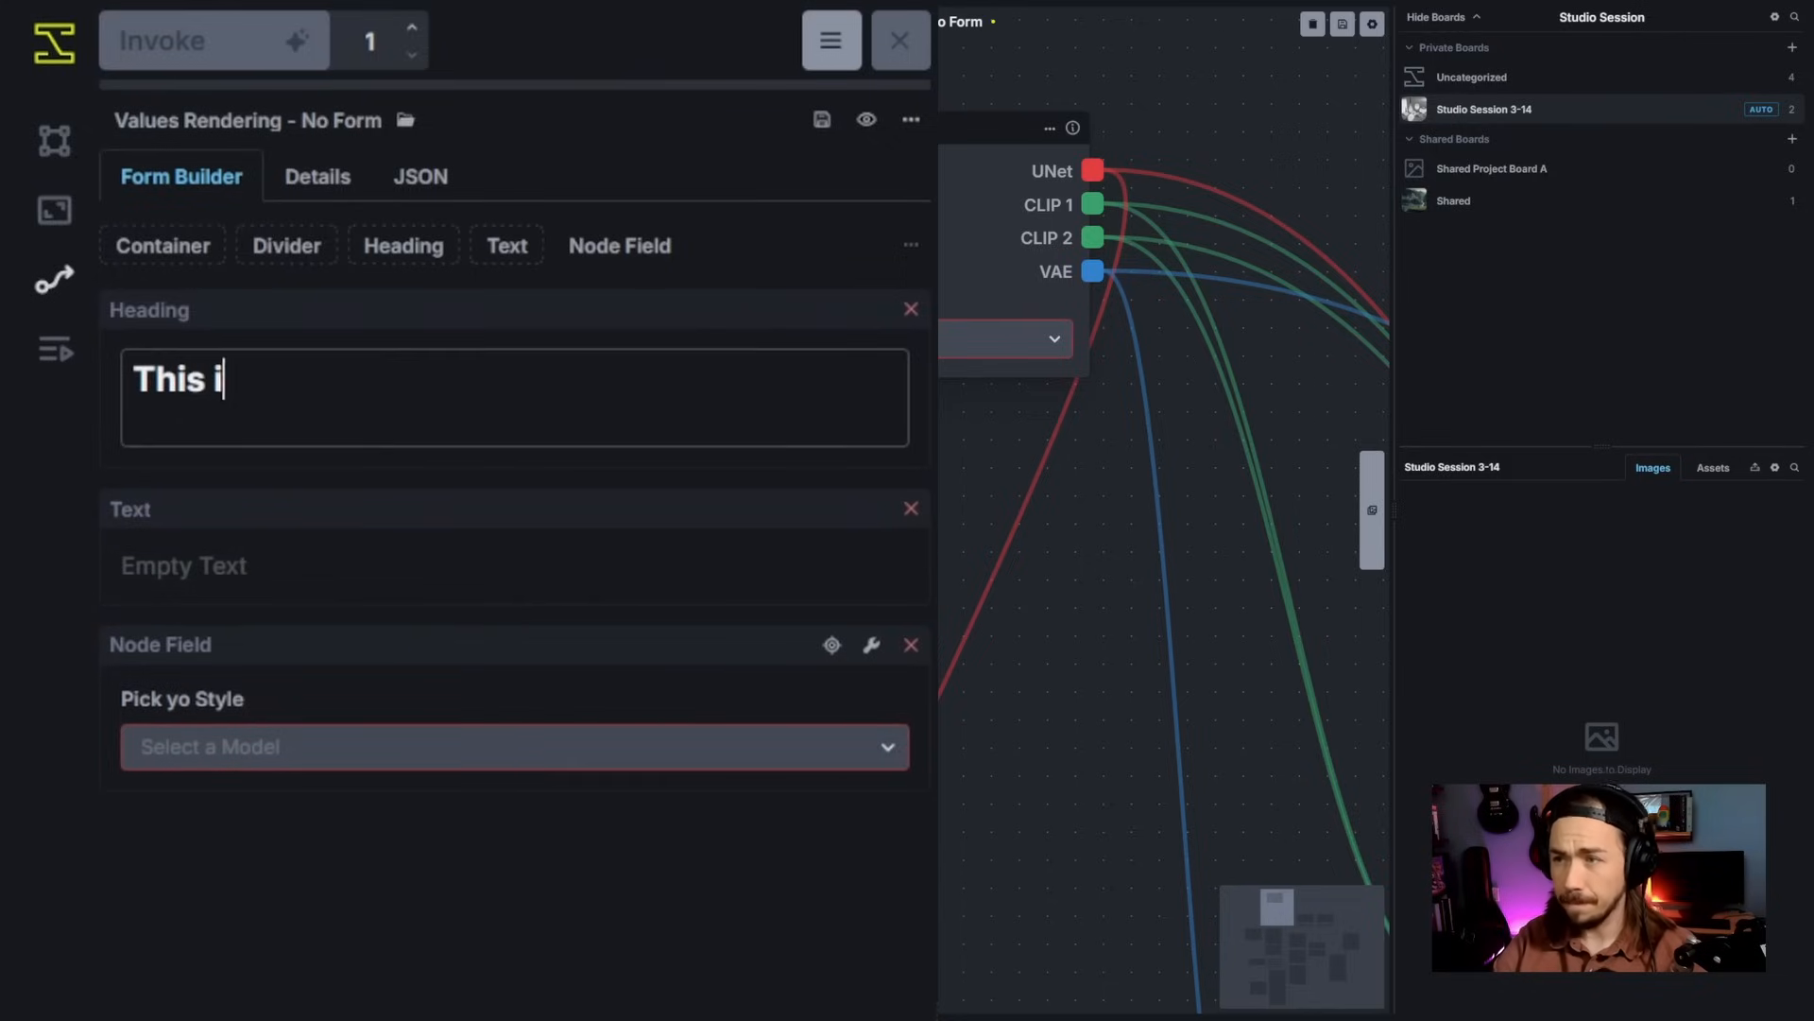
pyautogui.write('s my Values Rendering workflow.')
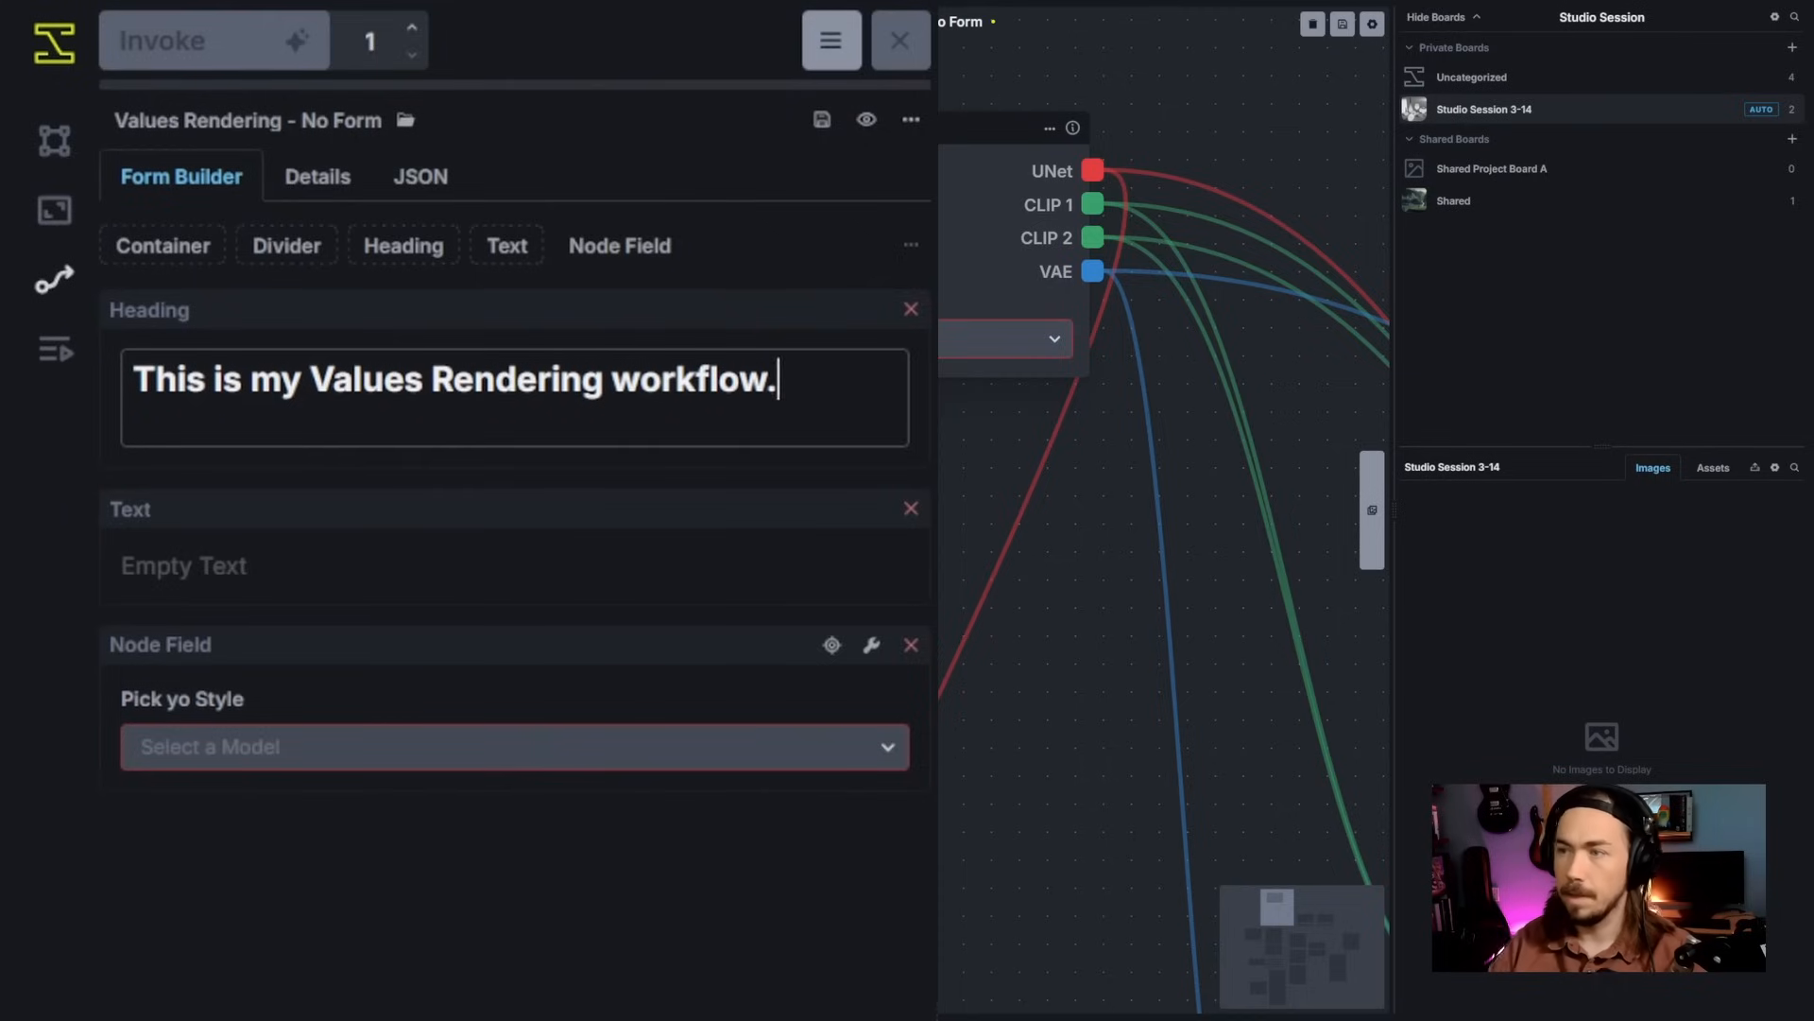
# Step: Fill the text element with "It's gonna take an image with black/white values and turn it into a colored rendering."
pyautogui.click(166, 486)
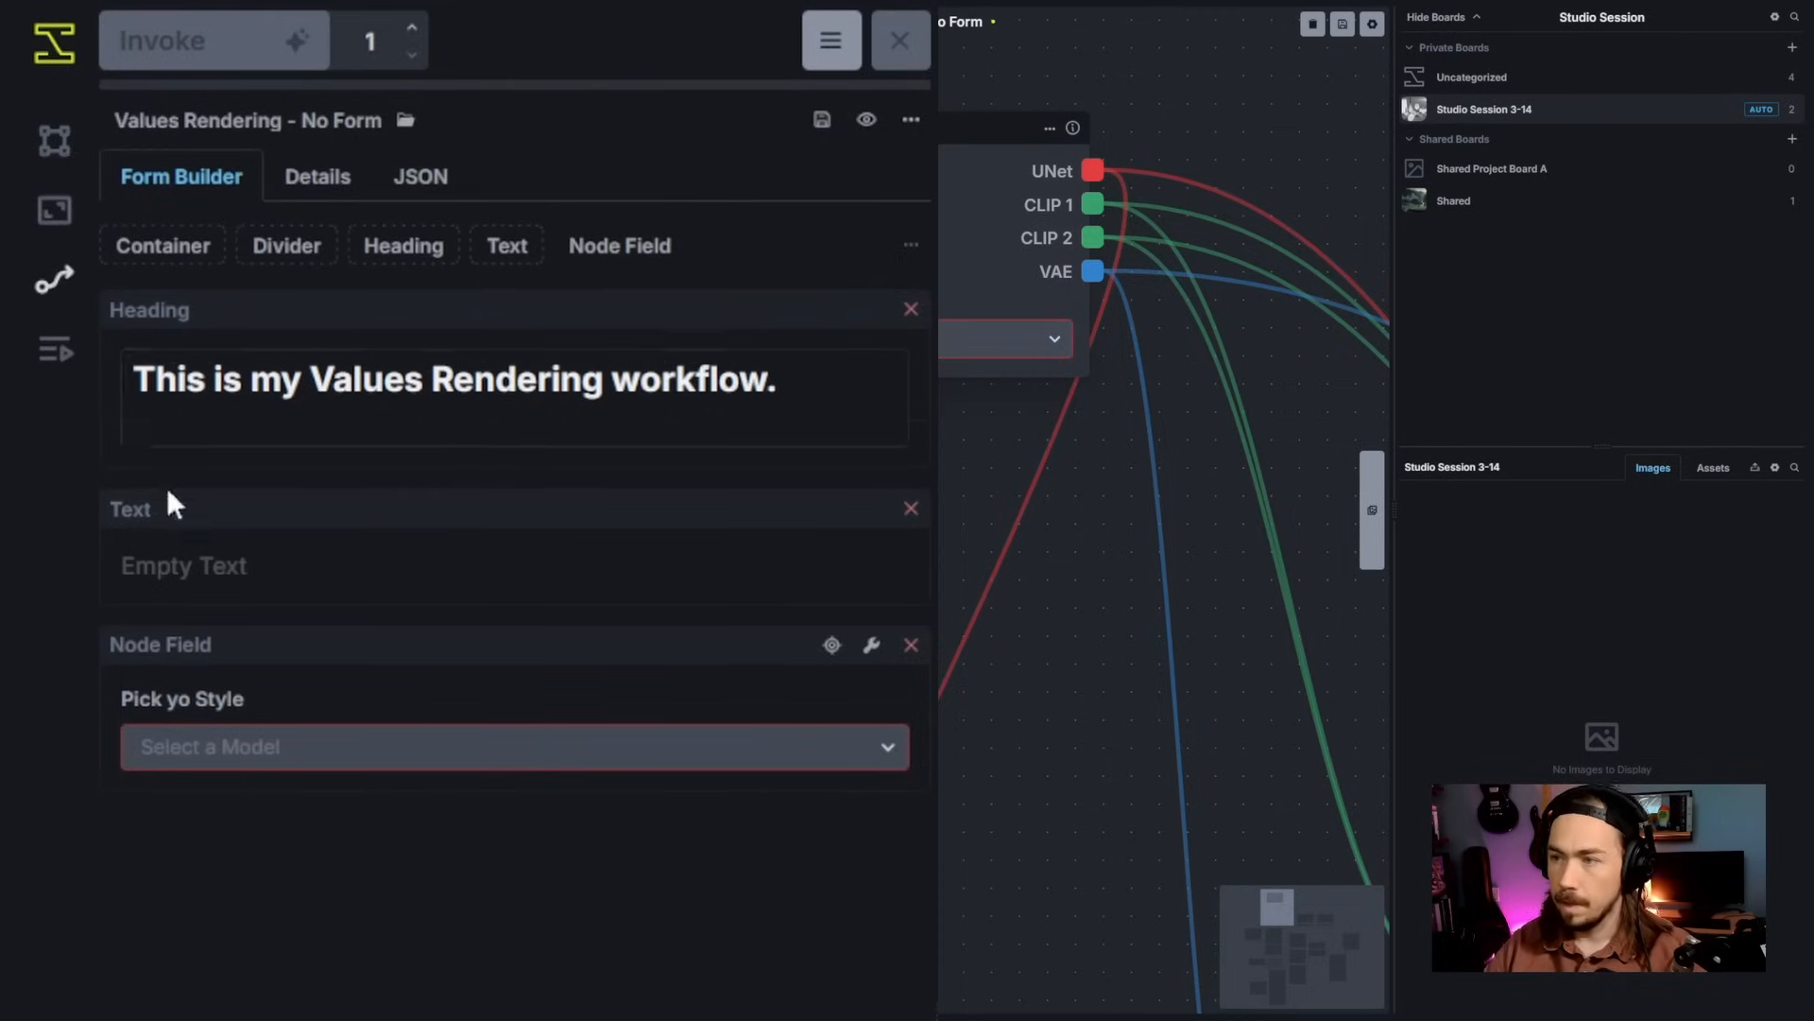
pyautogui.write("It's gonna take an ")
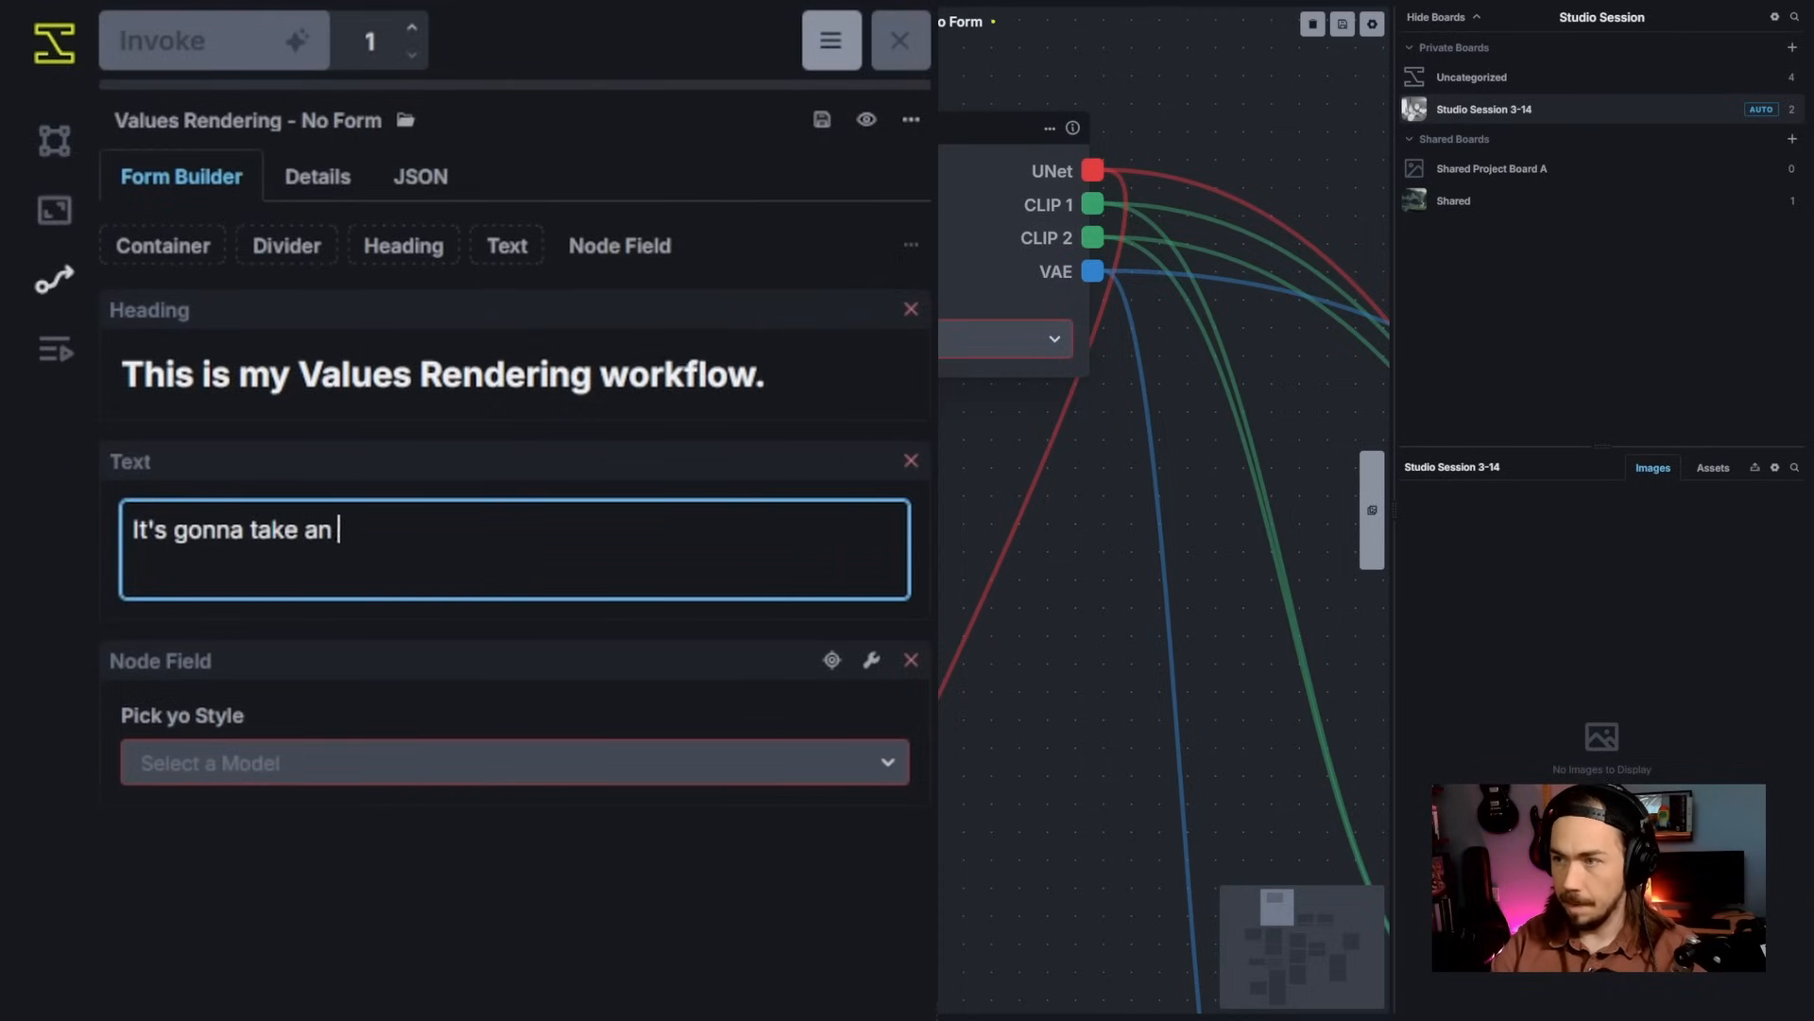
pyautogui.write('image with blac')
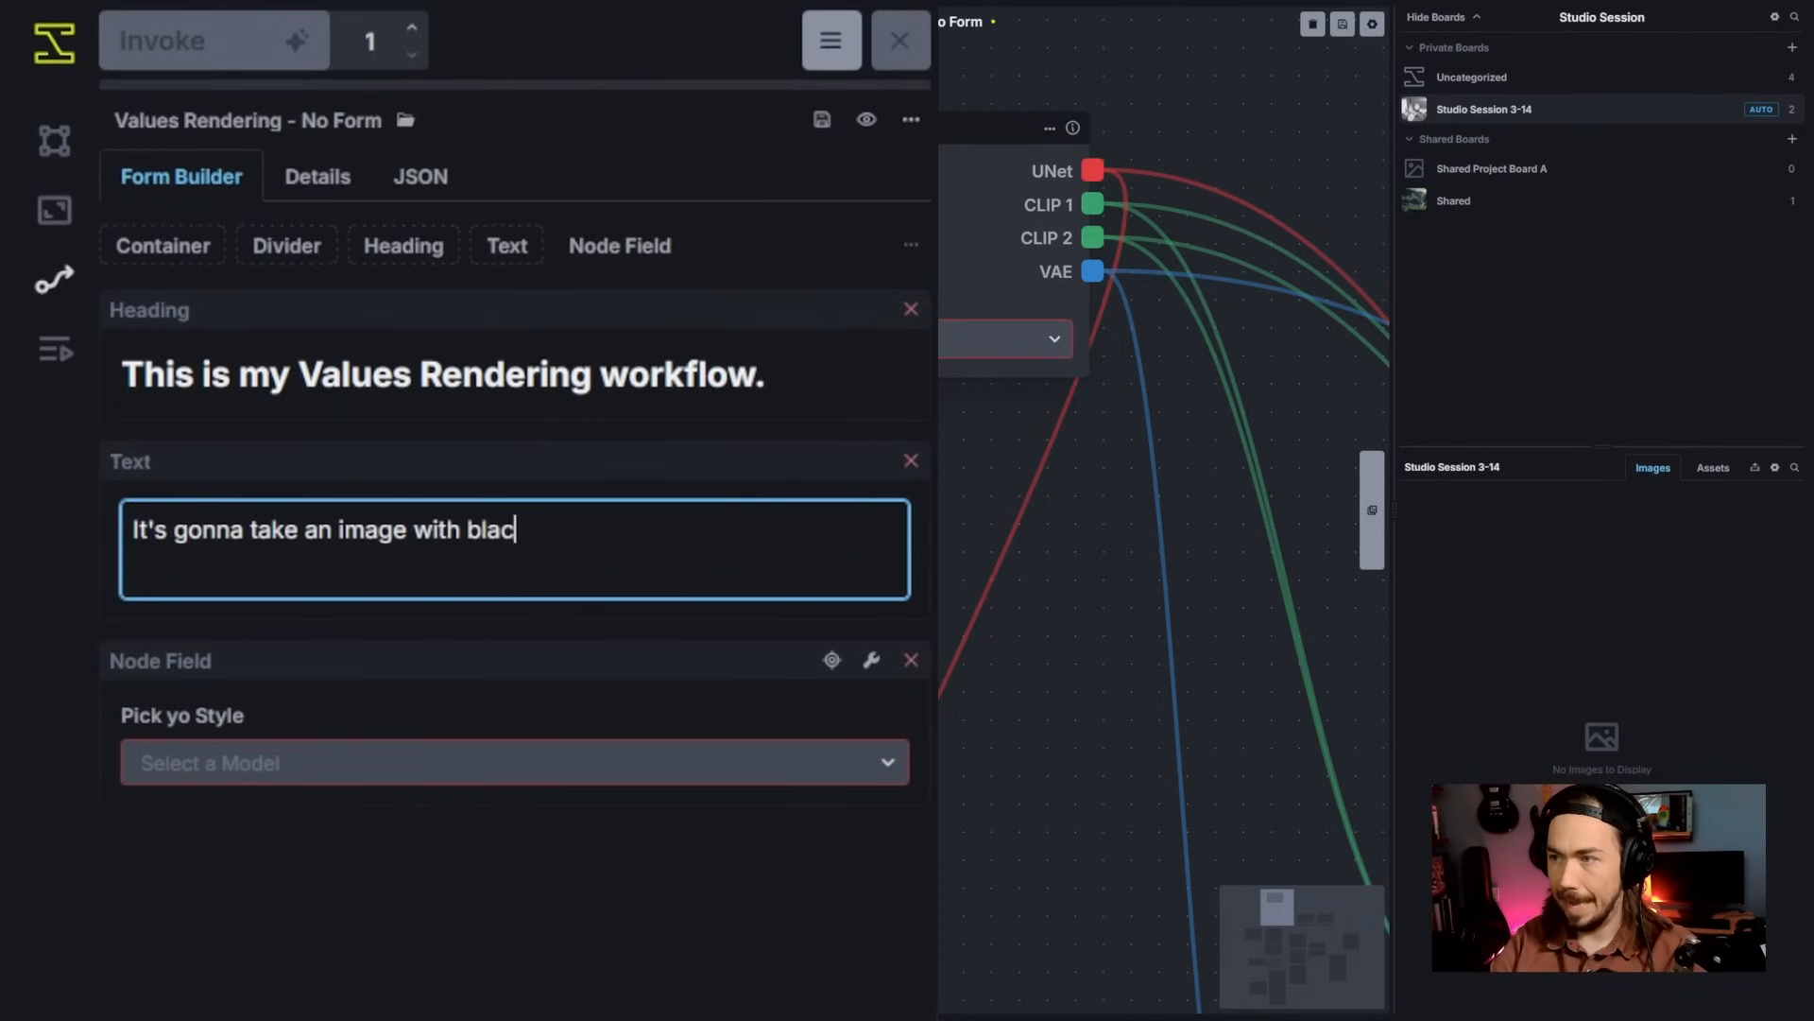
pyautogui.write('k/white values and tur')
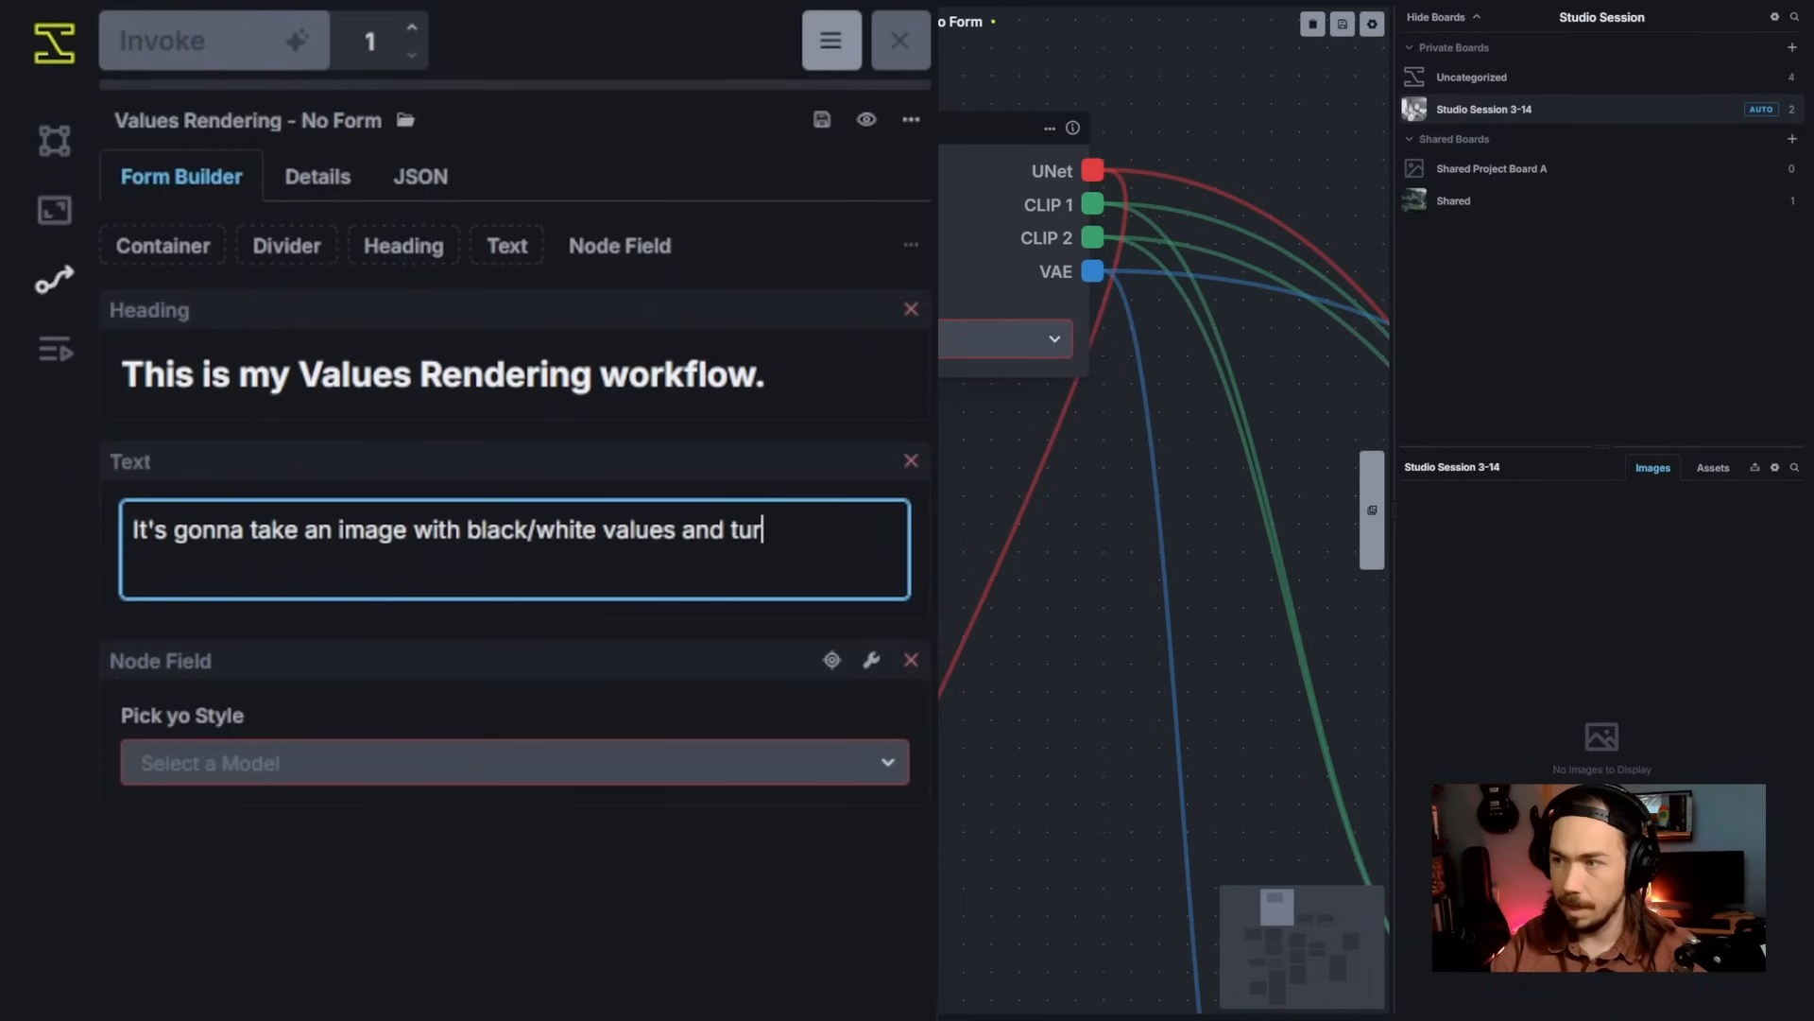
pyautogui.write('n it into a colored ')
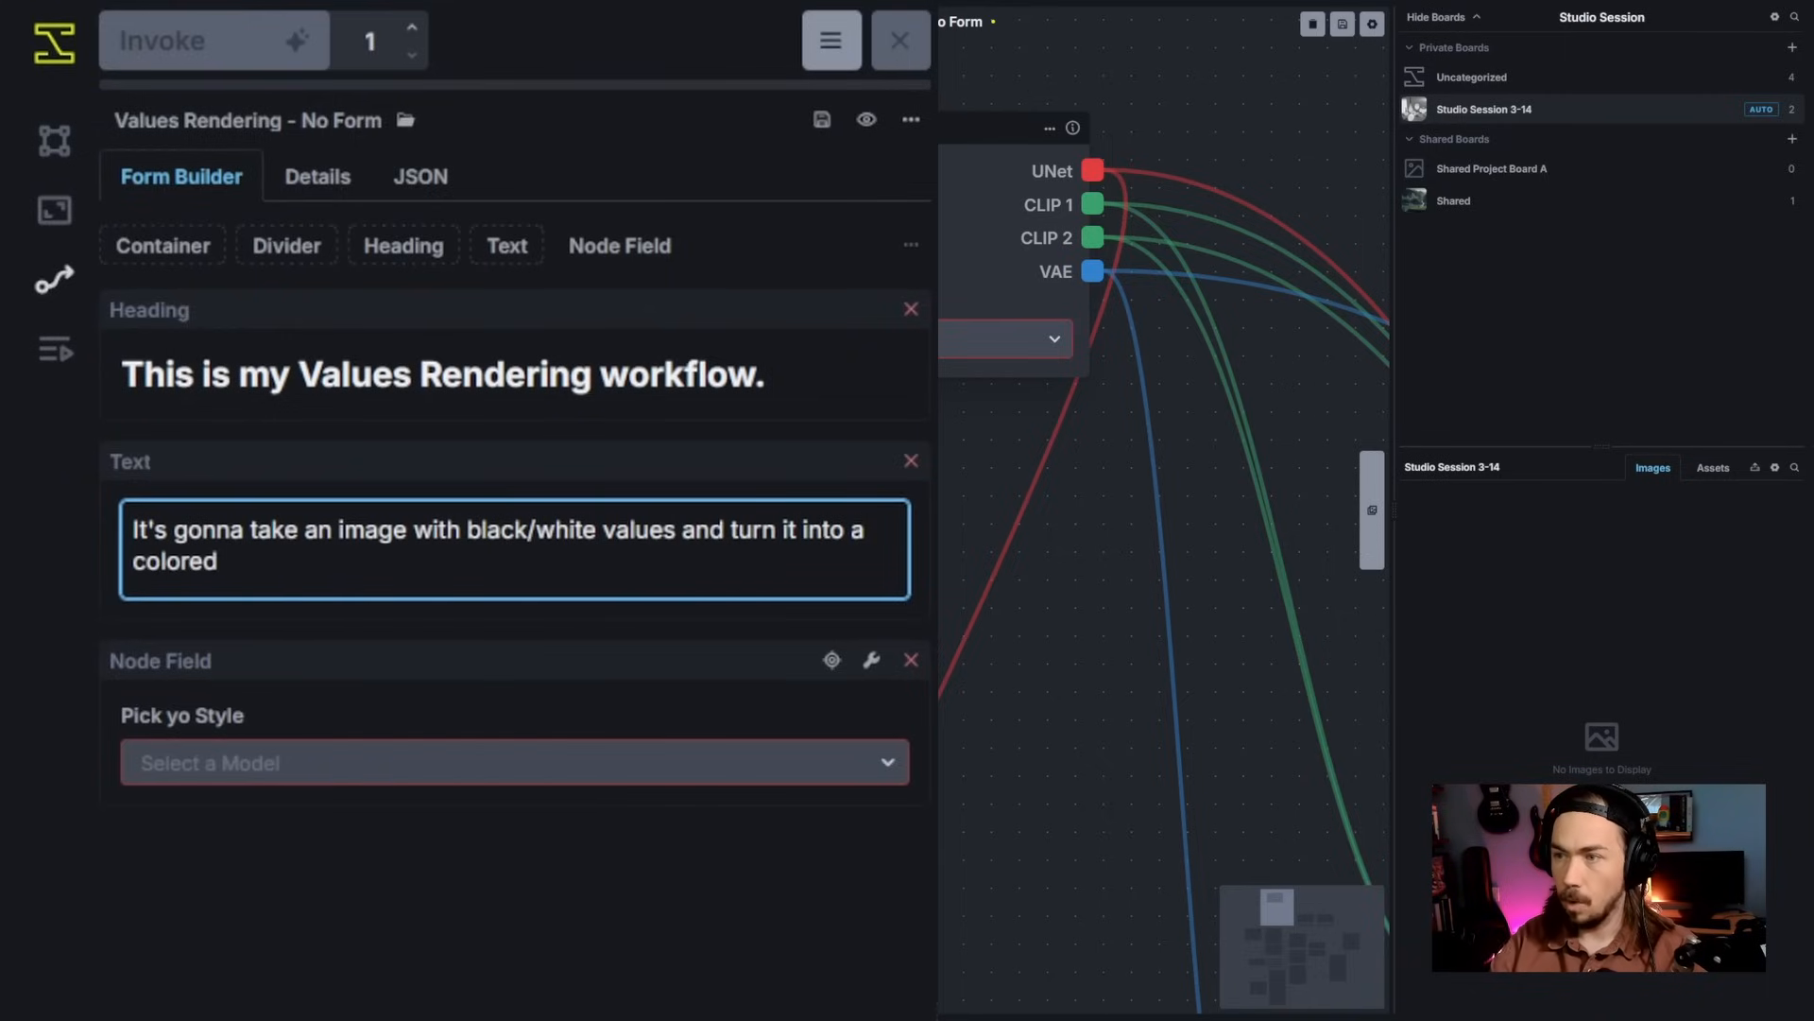
pyautogui.write('rendering.')
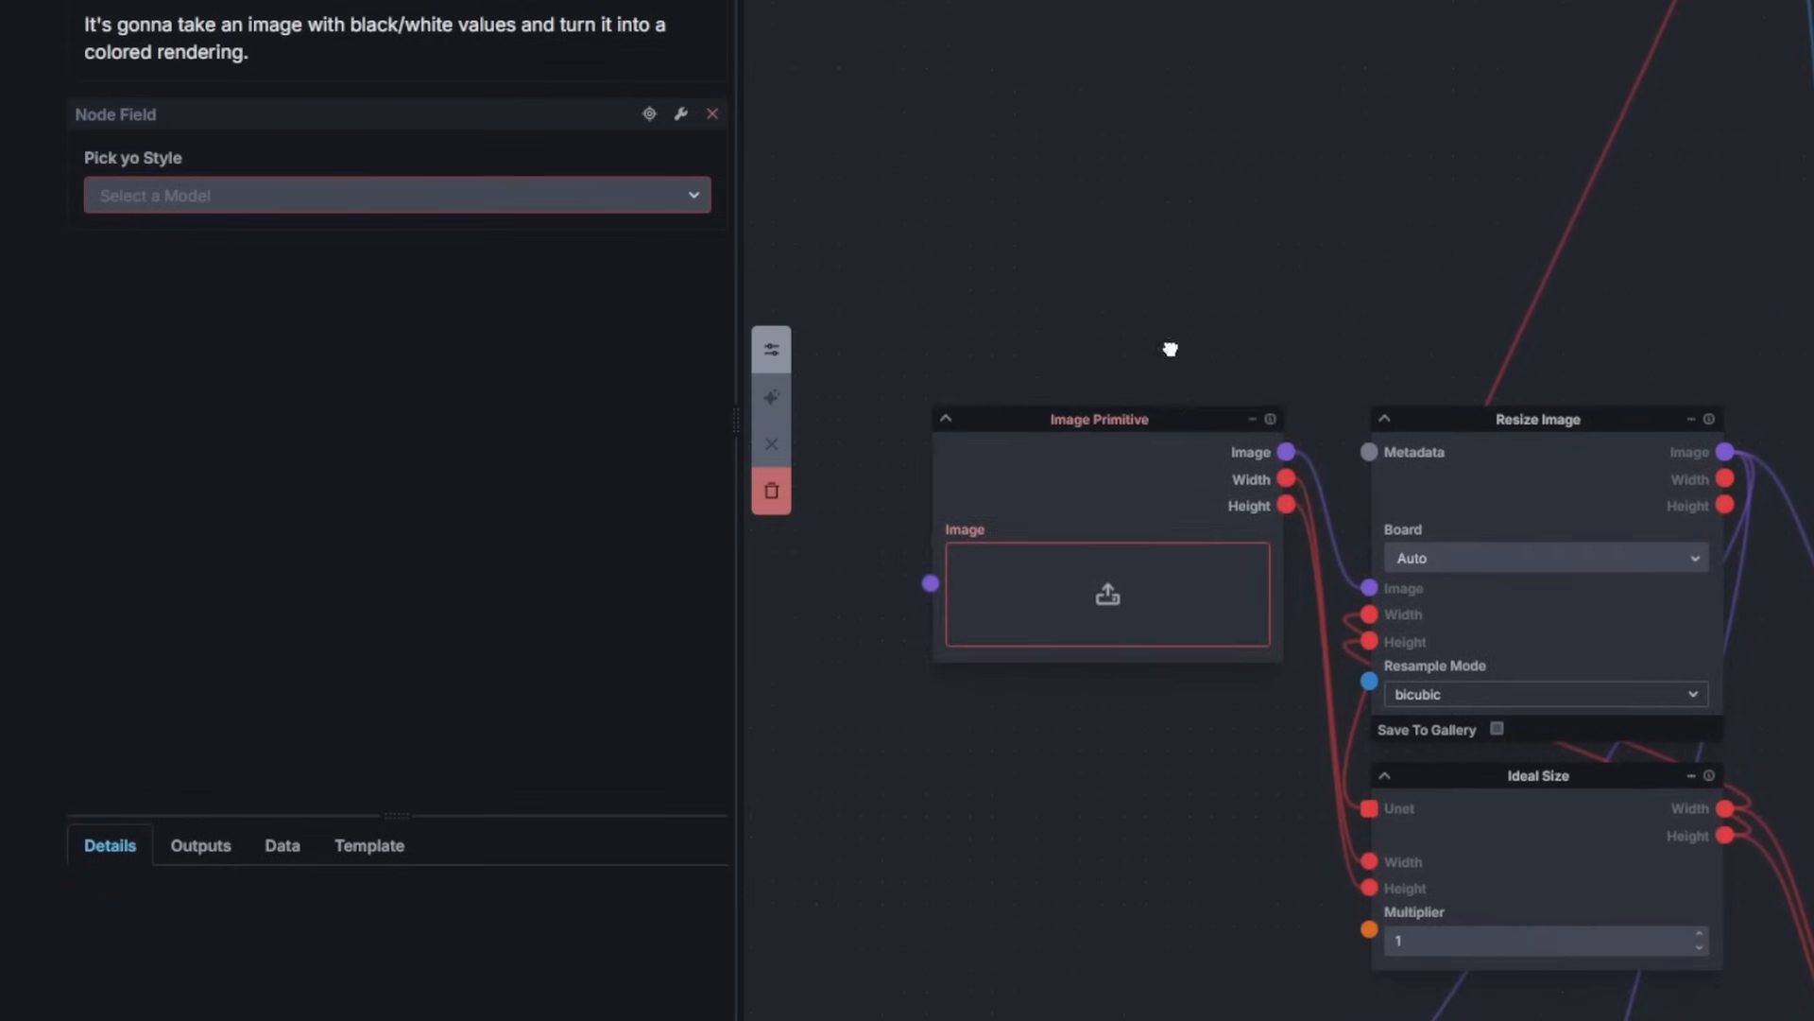
# Step: Add the Image Primitive node's Image field to the form below the "Pick yo Style" field
pyautogui.moveTo(971, 529); pyautogui.dragTo(256, 321)
pyautogui.click(1261, 528)
pyautogui.scroll(3, 1261, 553)
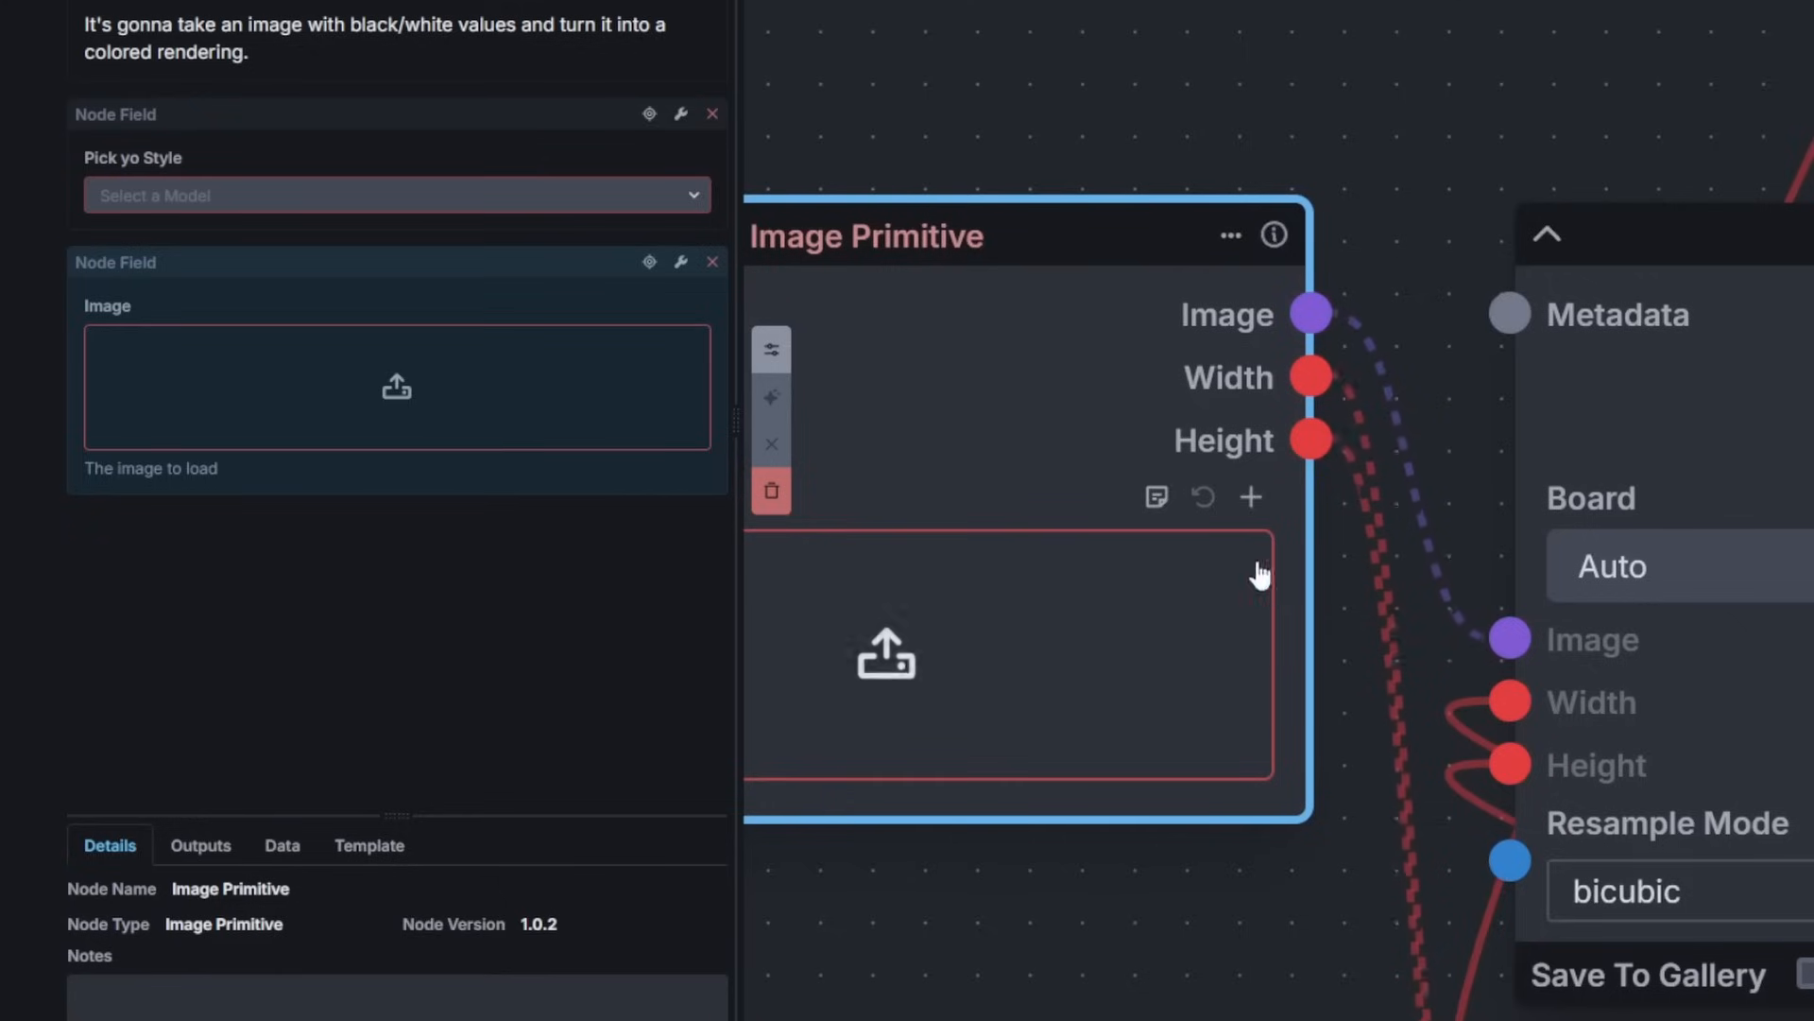
pyautogui.scroll(-3, 1046, 295)
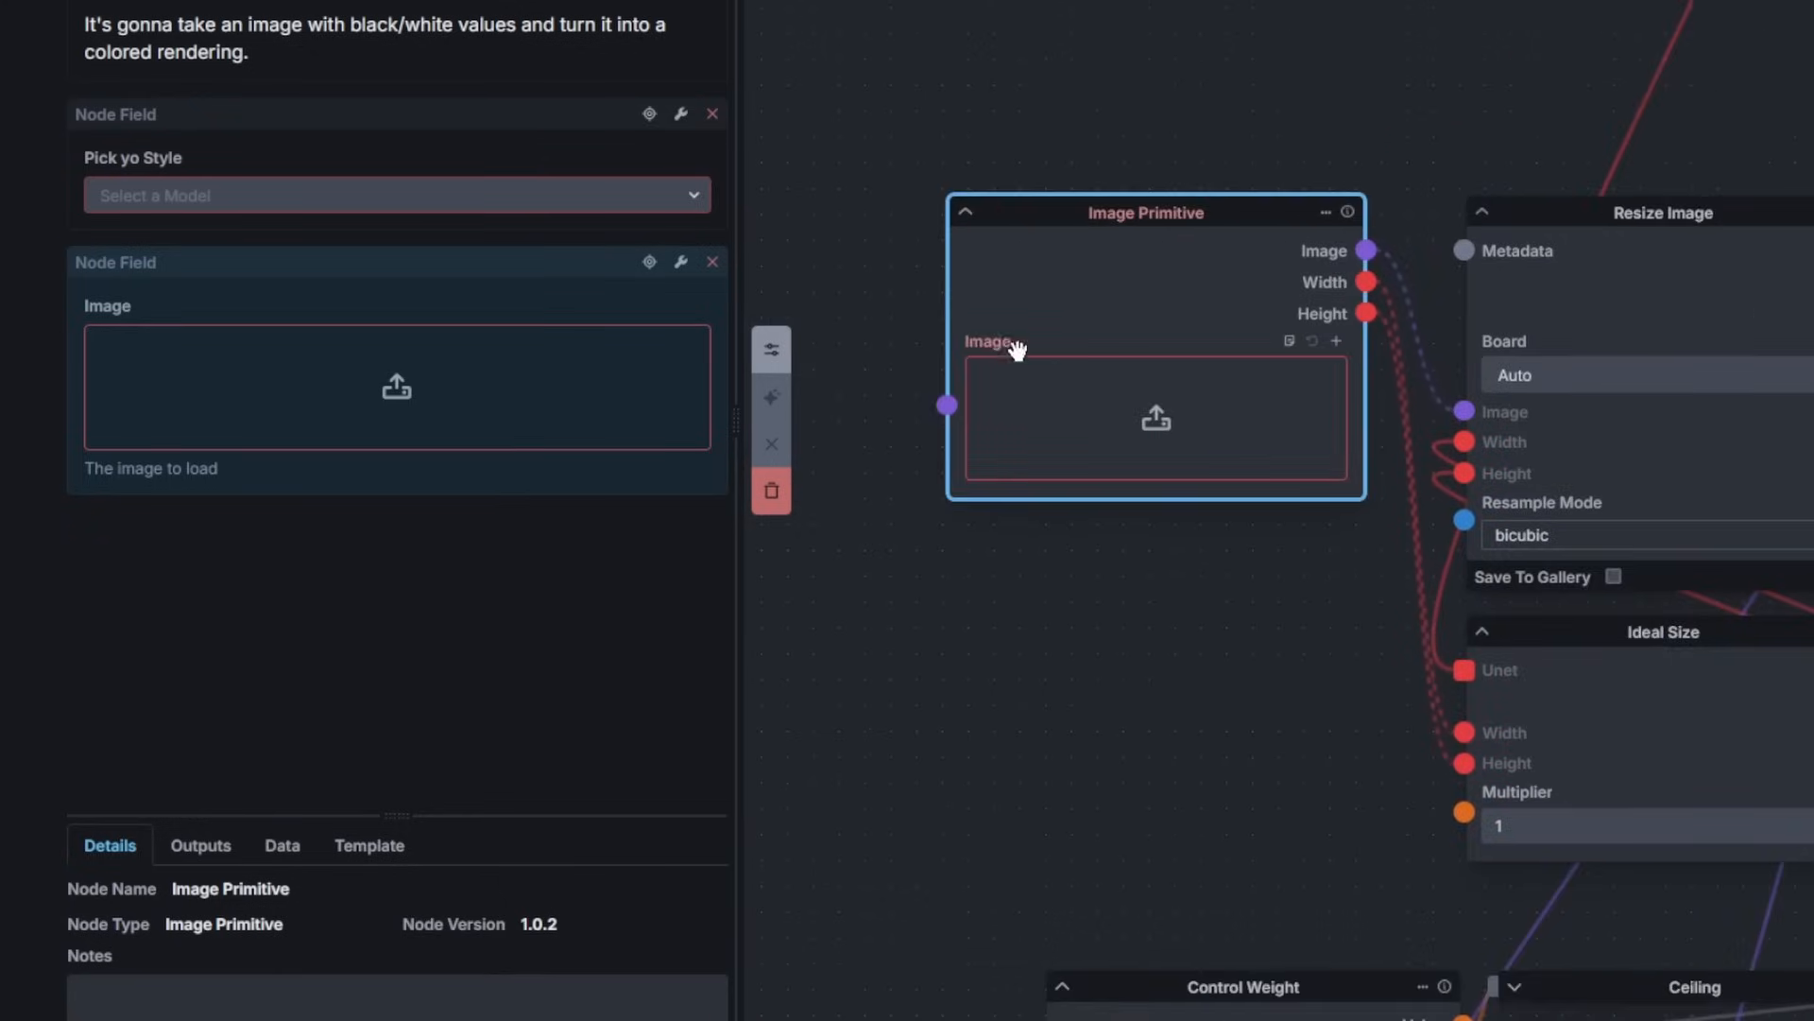
pyautogui.moveTo(1017, 348); pyautogui.dragTo(529, 468)
pyautogui.scroll(3, 1242, 378)
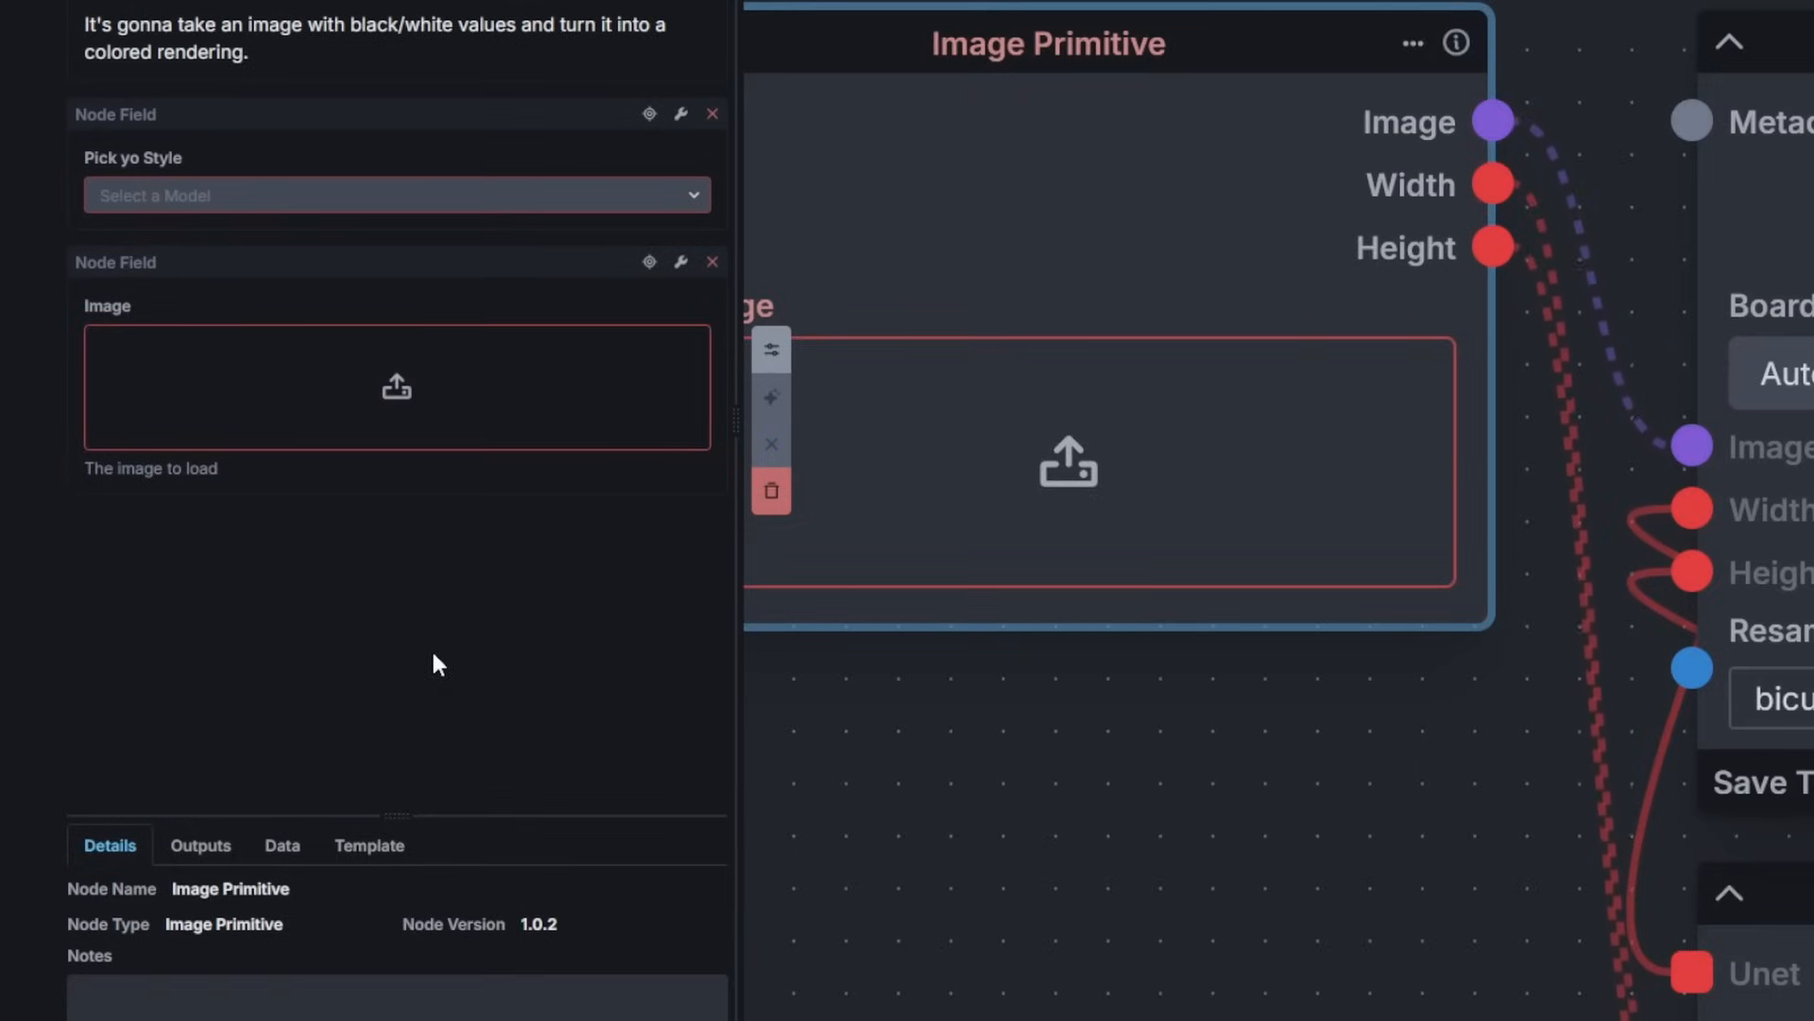
pyautogui.scroll(-5, 1025, 341)
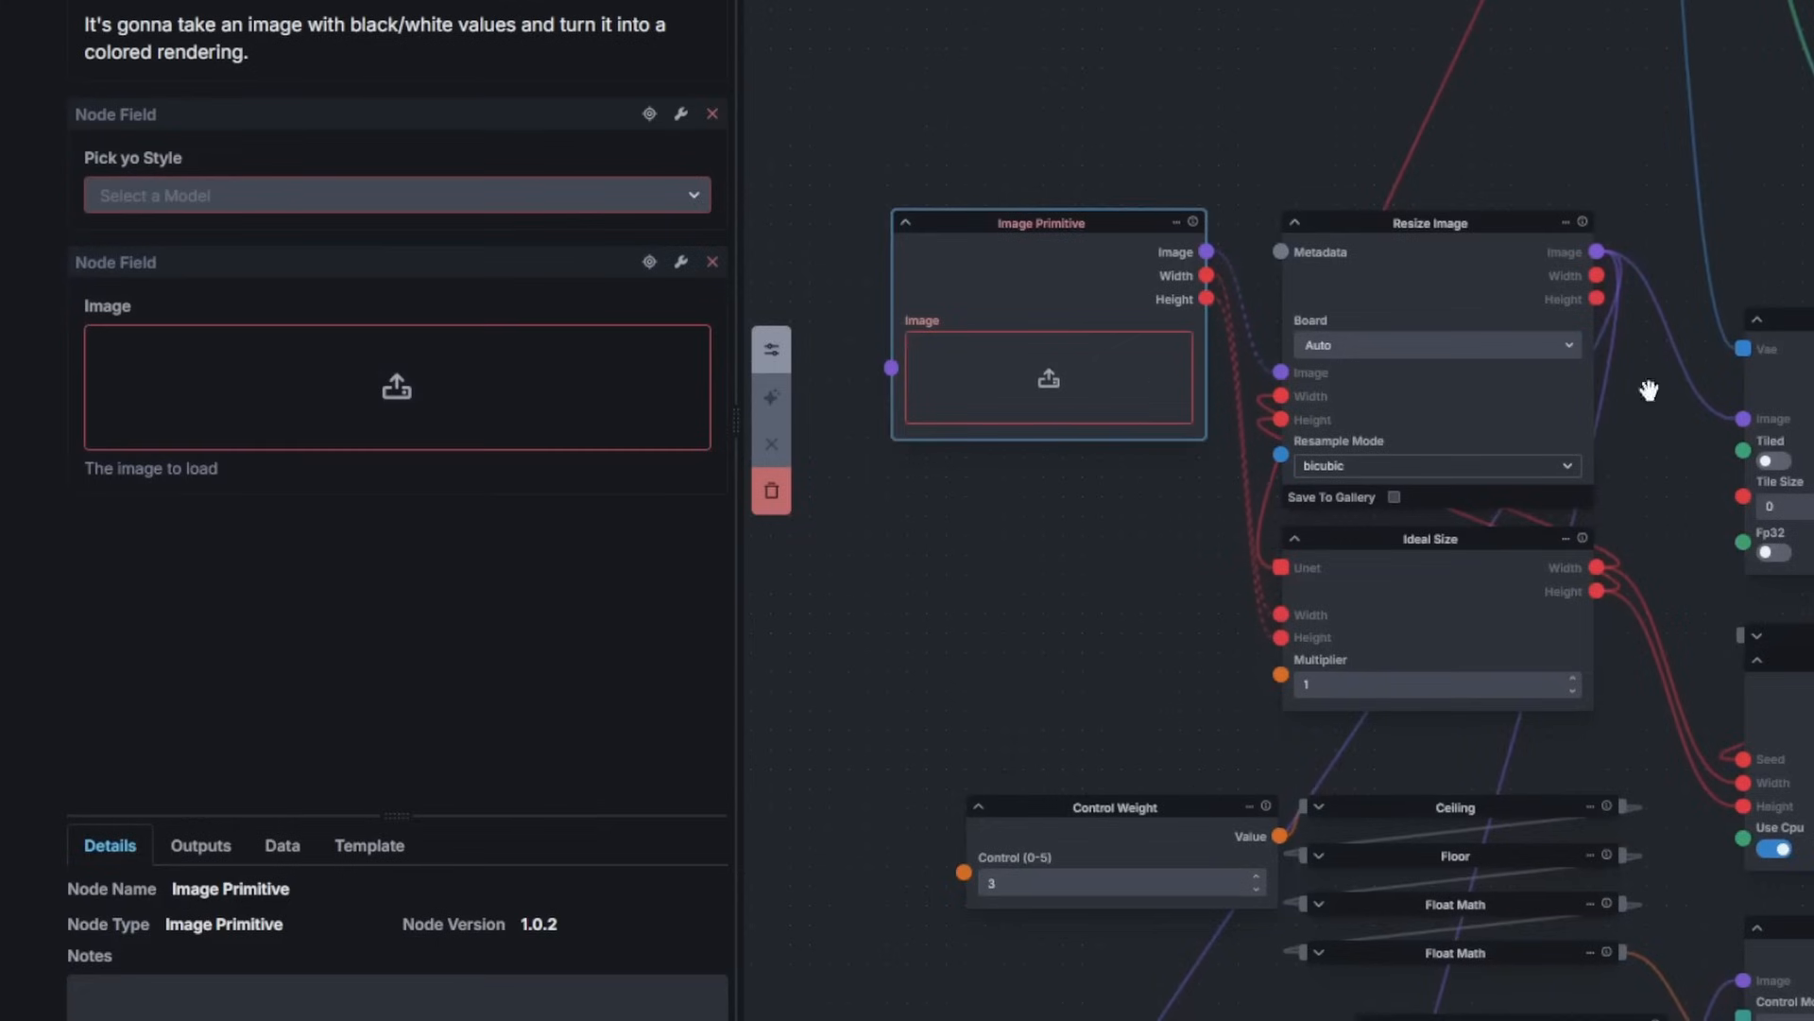
# Step: Rename the form's Image field label to "Values Rendering"
pyautogui.click(209, 305)
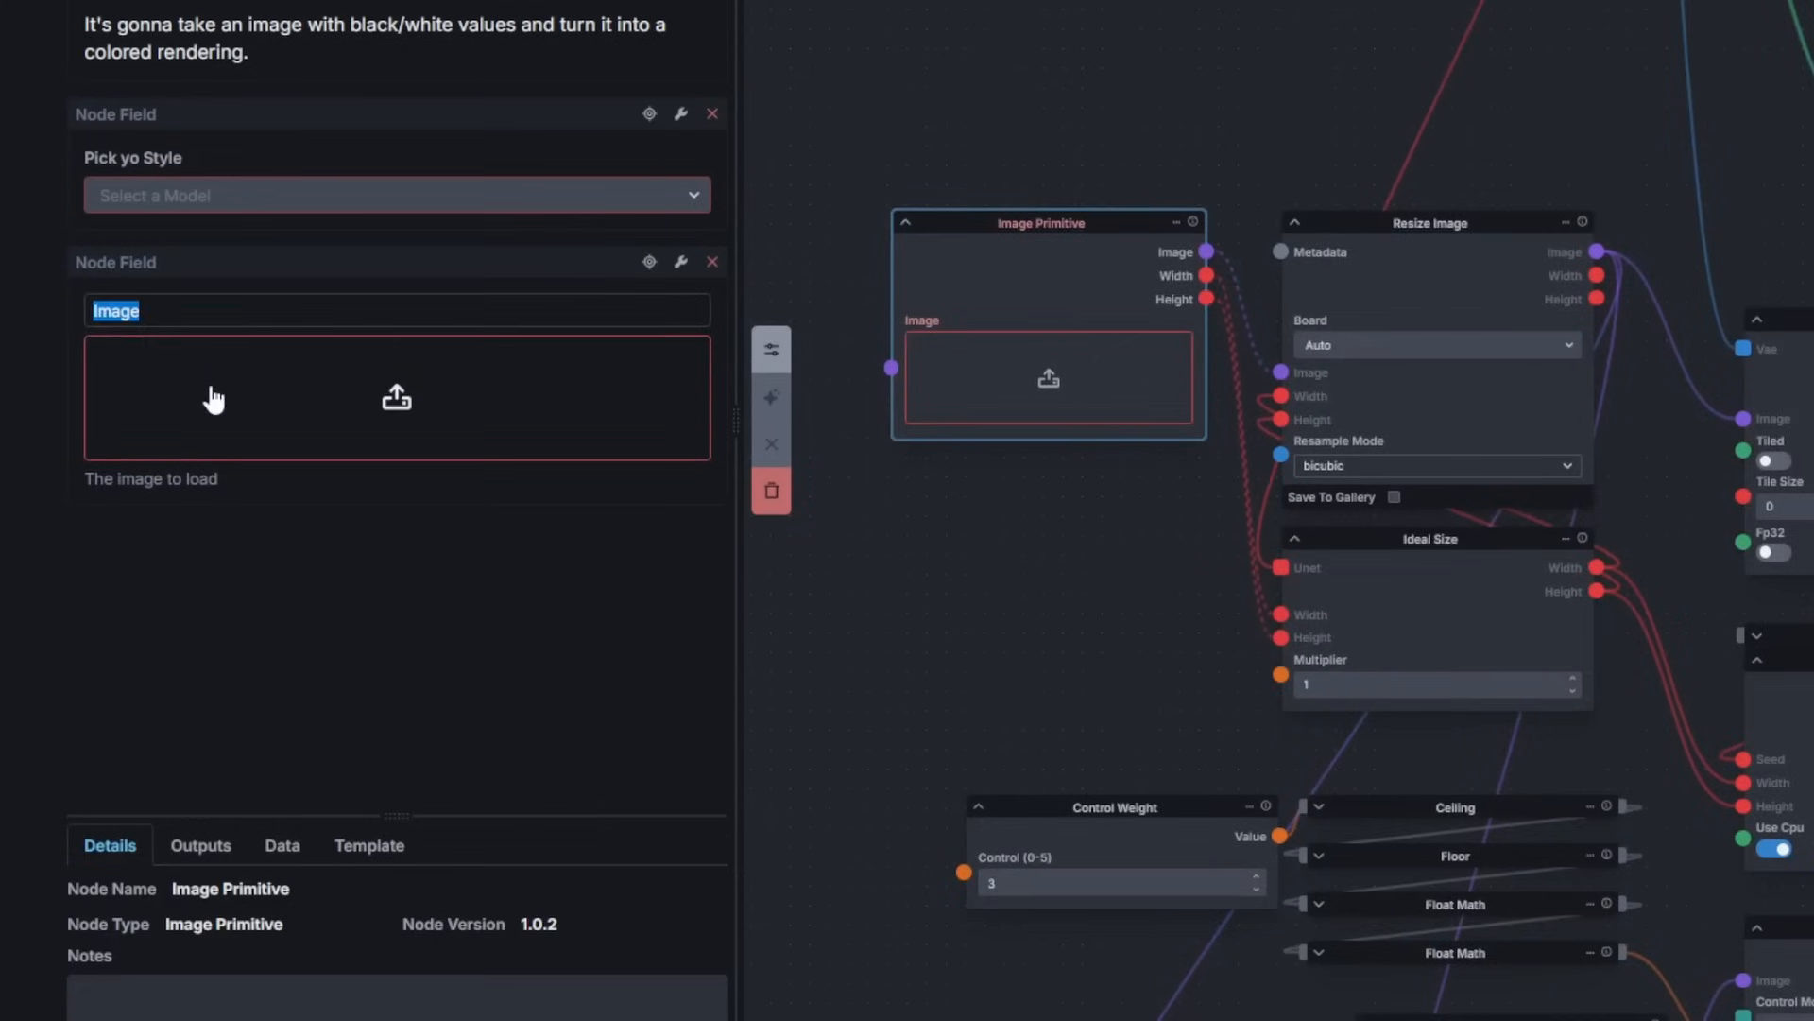
pyautogui.write('Values Renderin')
pyautogui.press('BackSpace')
pyautogui.press('BackSpace')
pyautogui.write('ndering')
pyautogui.click(146, 483)
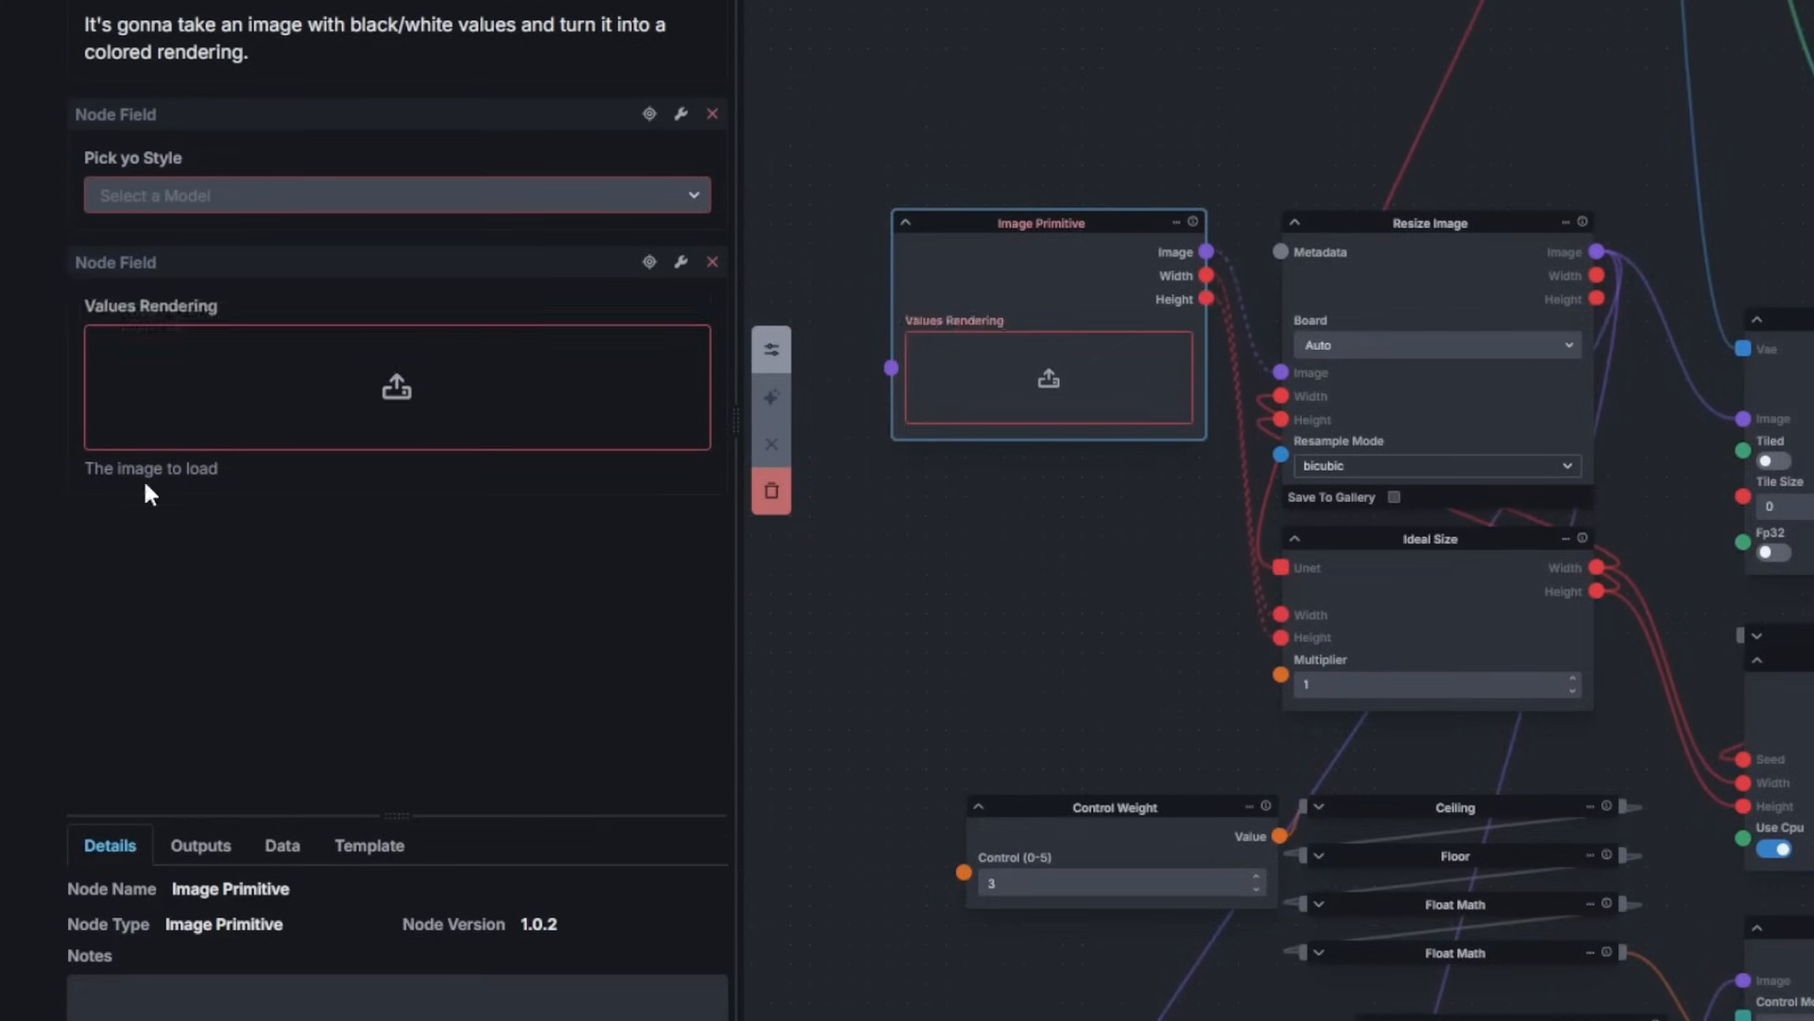
# Step: Hide the Values Rendering form field's description and locate the "Pick yo Style" field's node in the graph
pyautogui.click(680, 262)
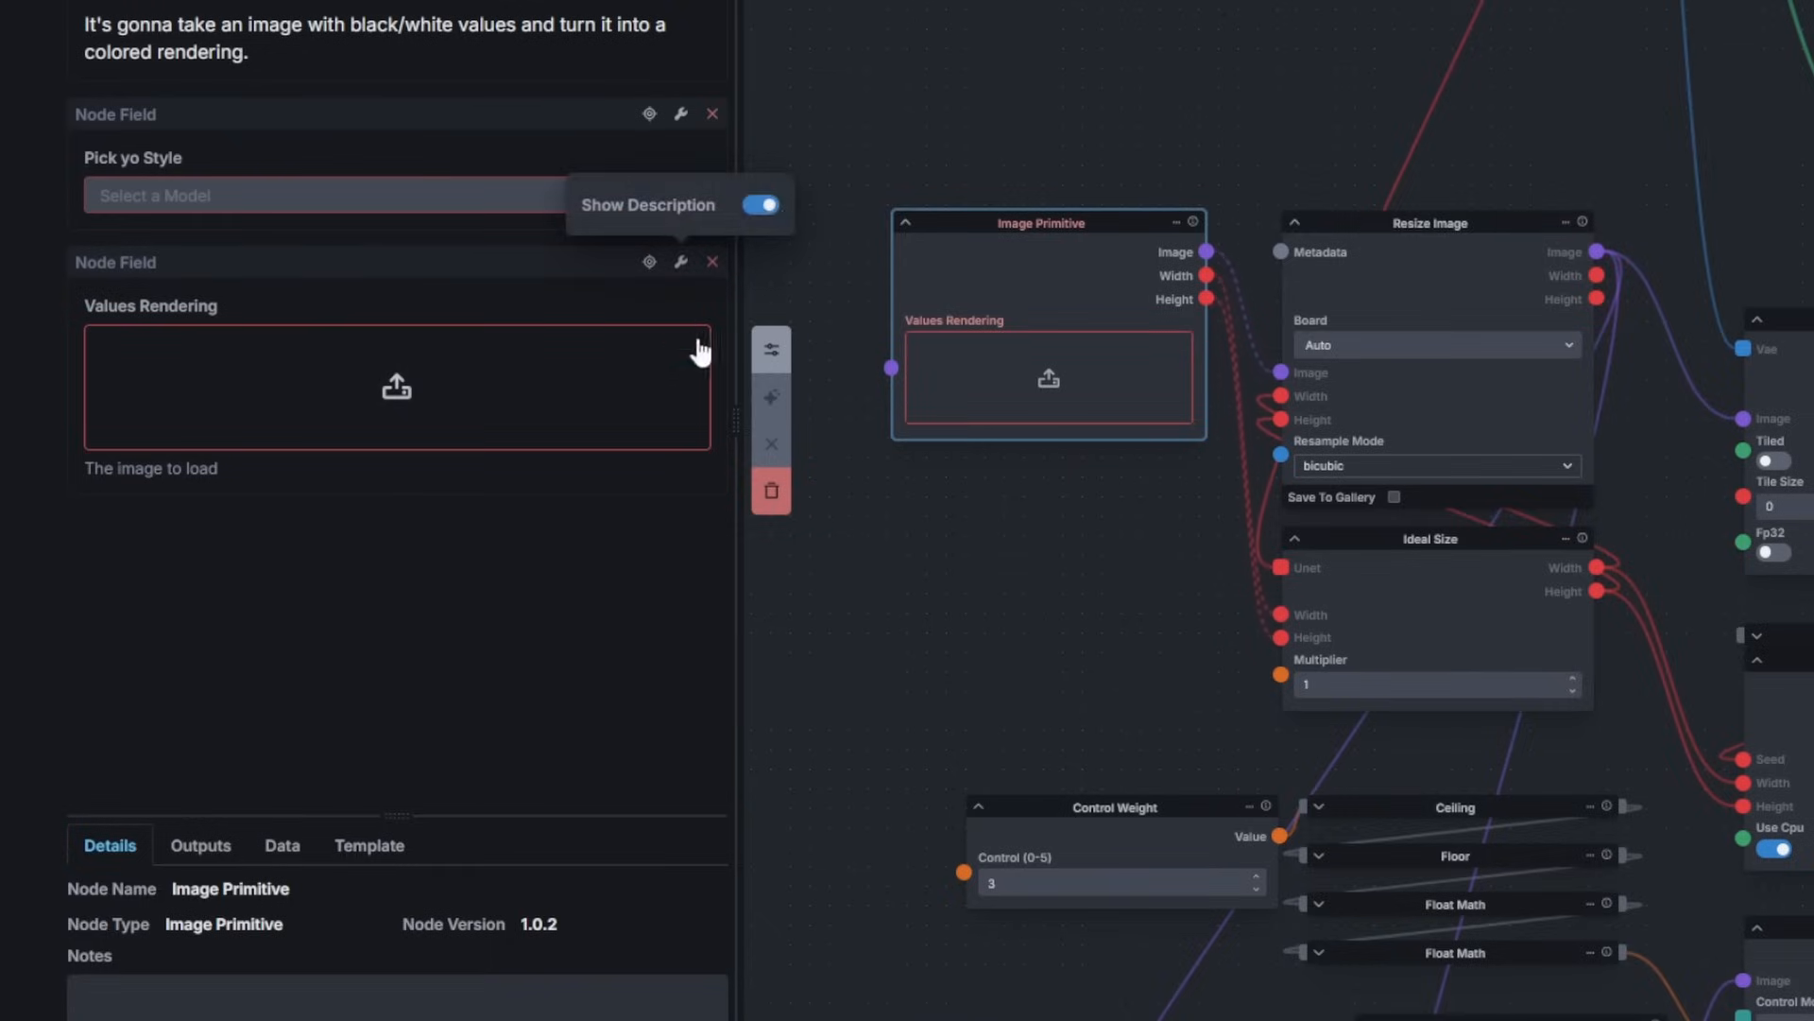
pyautogui.click(770, 210)
pyautogui.scroll(3, 924, 612)
pyautogui.click(928, 567)
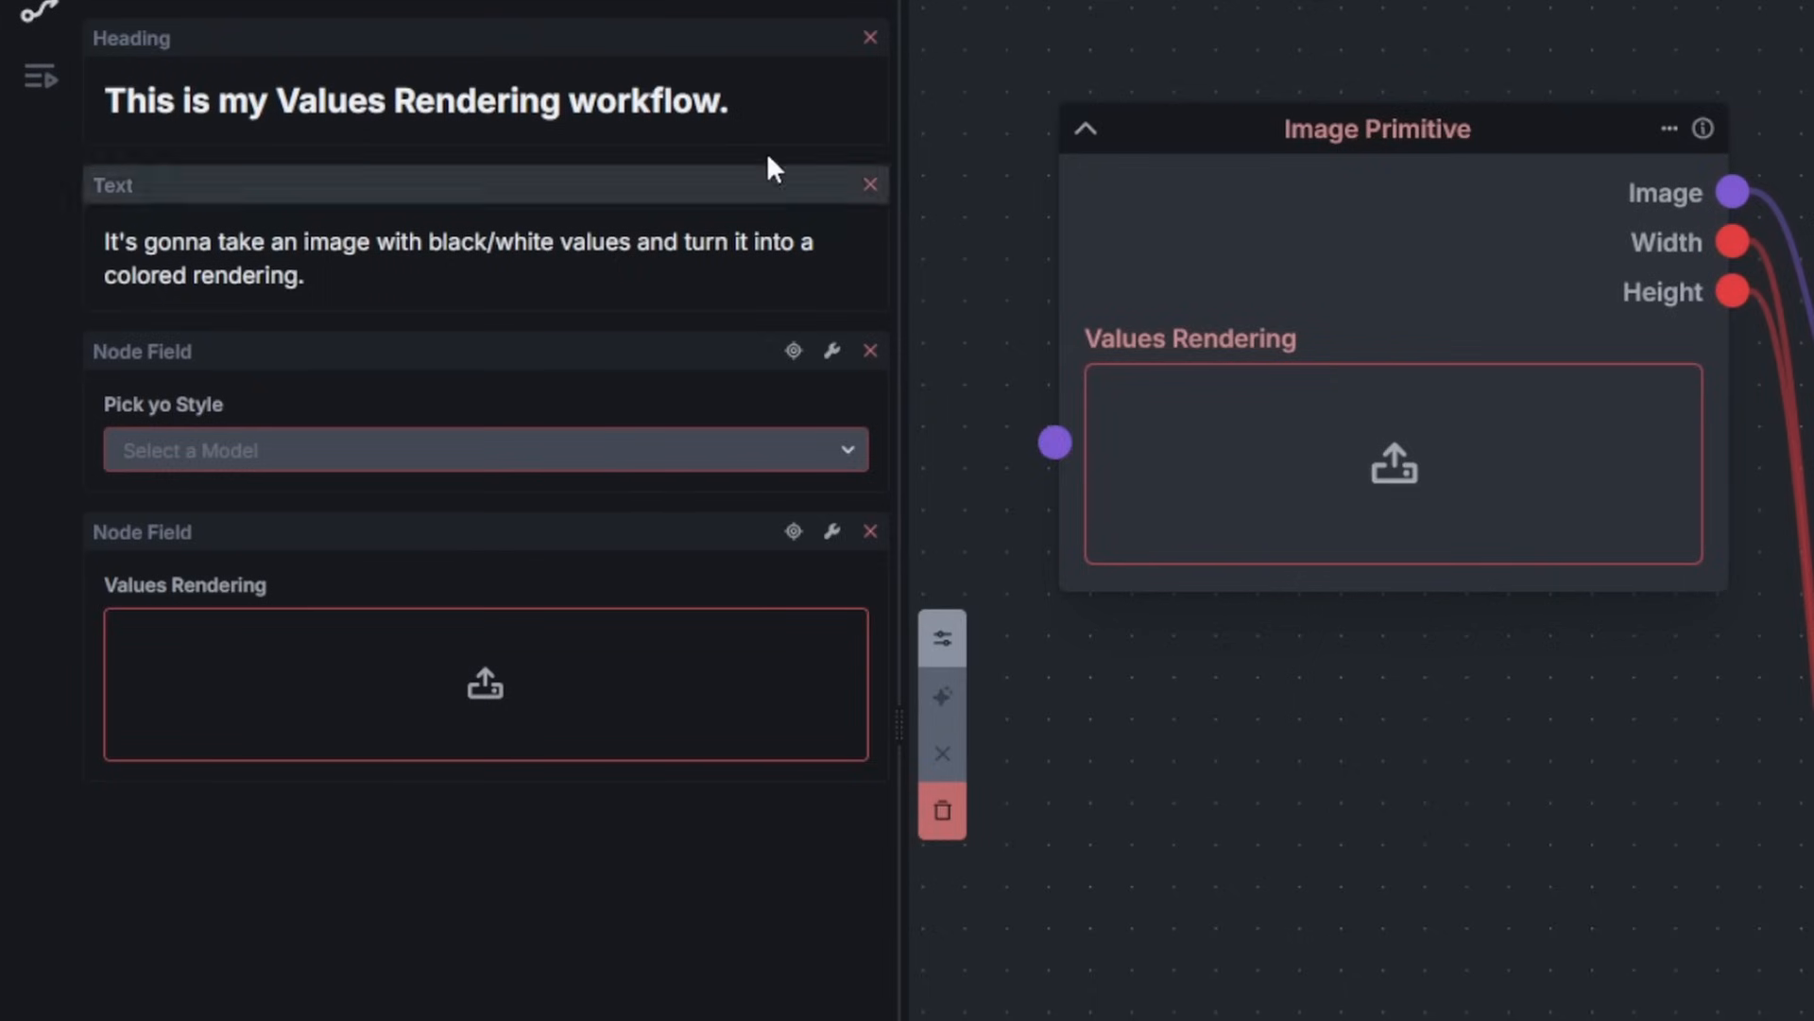
pyautogui.click(794, 352)
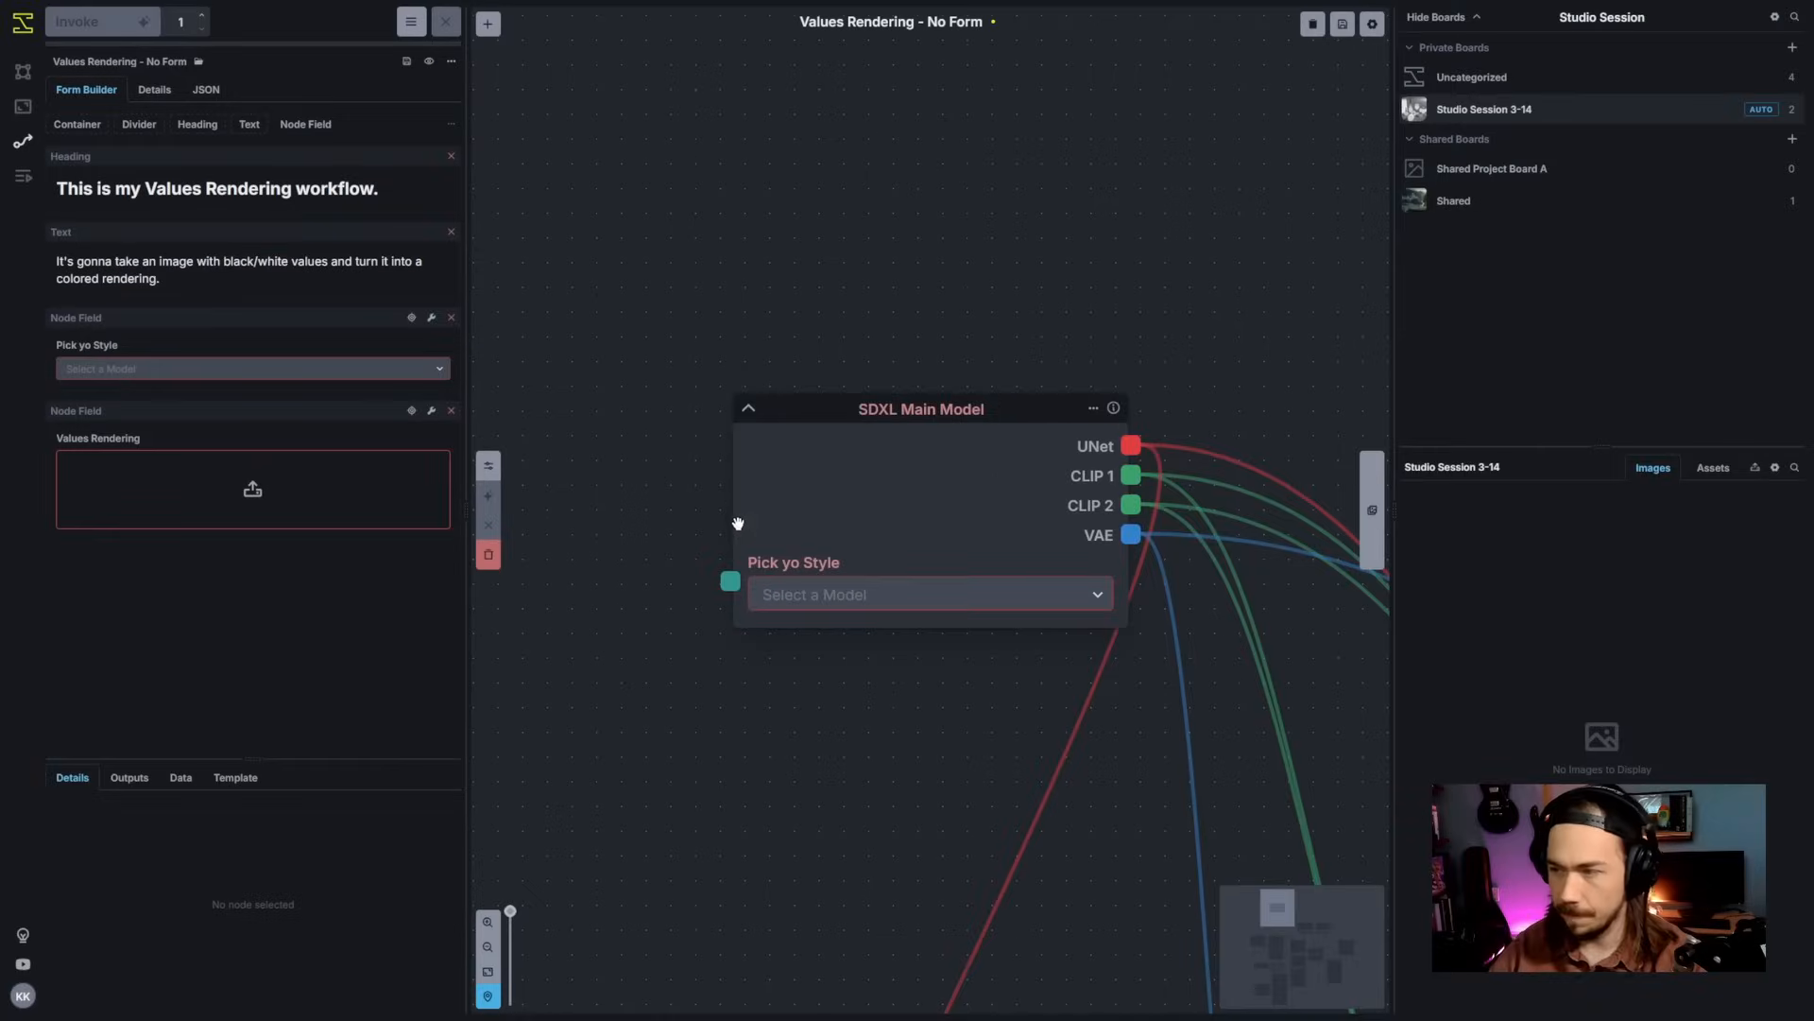
# Step: Add a String Join node above the Positive Prompt node, connected to its Positive Prompt input
pyautogui.scroll(-3, 817, 673)
pyautogui.scroll(-5, 822, 682)
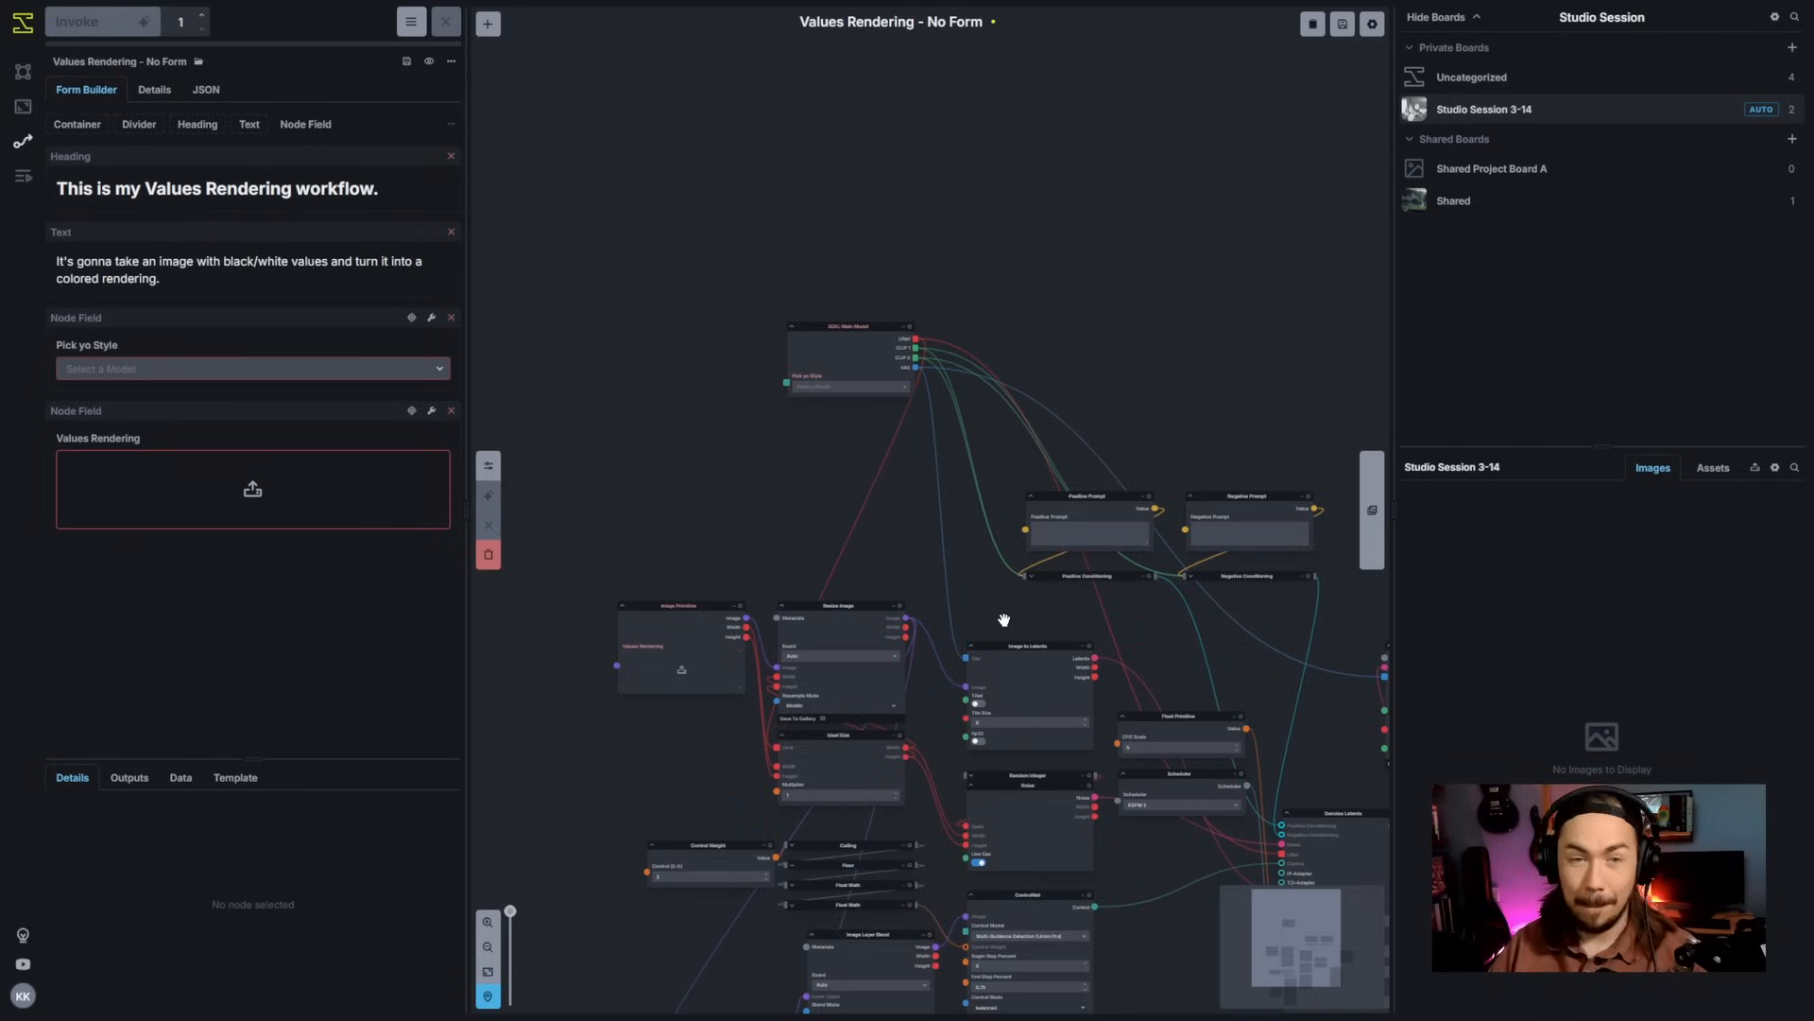
pyautogui.scroll(5, 1003, 619)
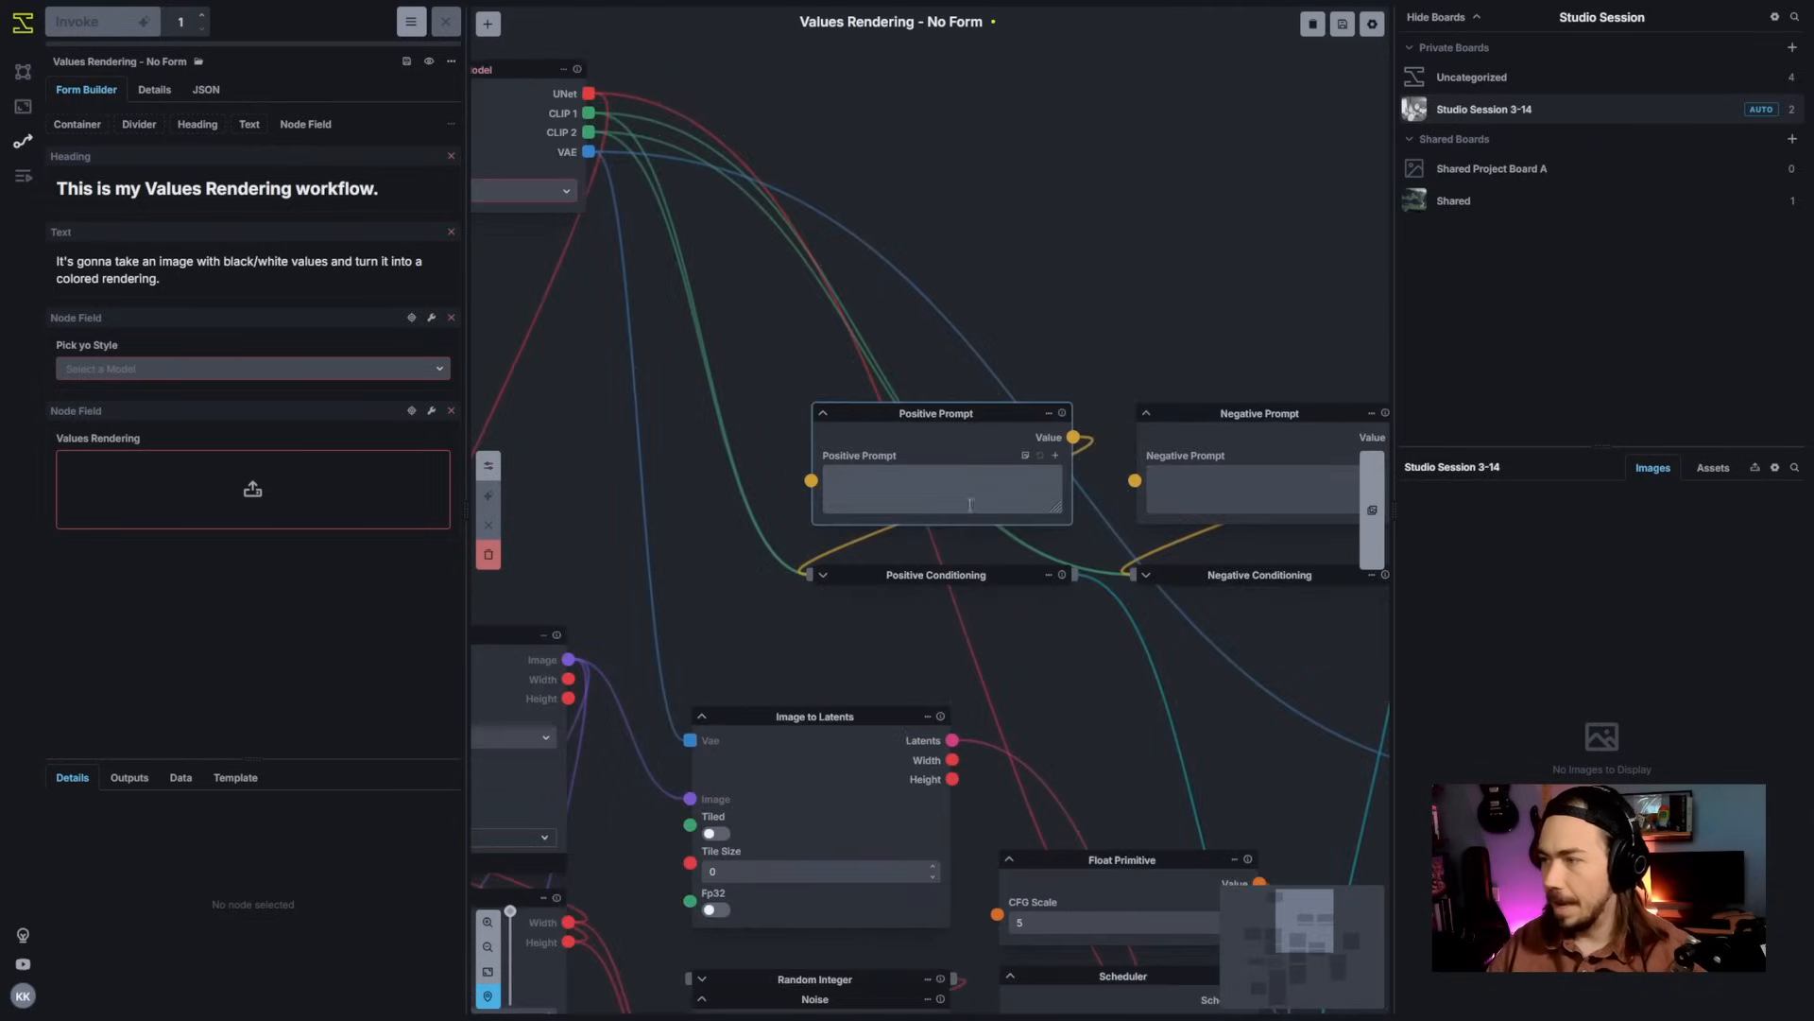
pyautogui.moveTo(1153, 411); pyautogui.dragTo(894, 513)
pyautogui.moveTo(799, 393); pyautogui.dragTo(949, 356)
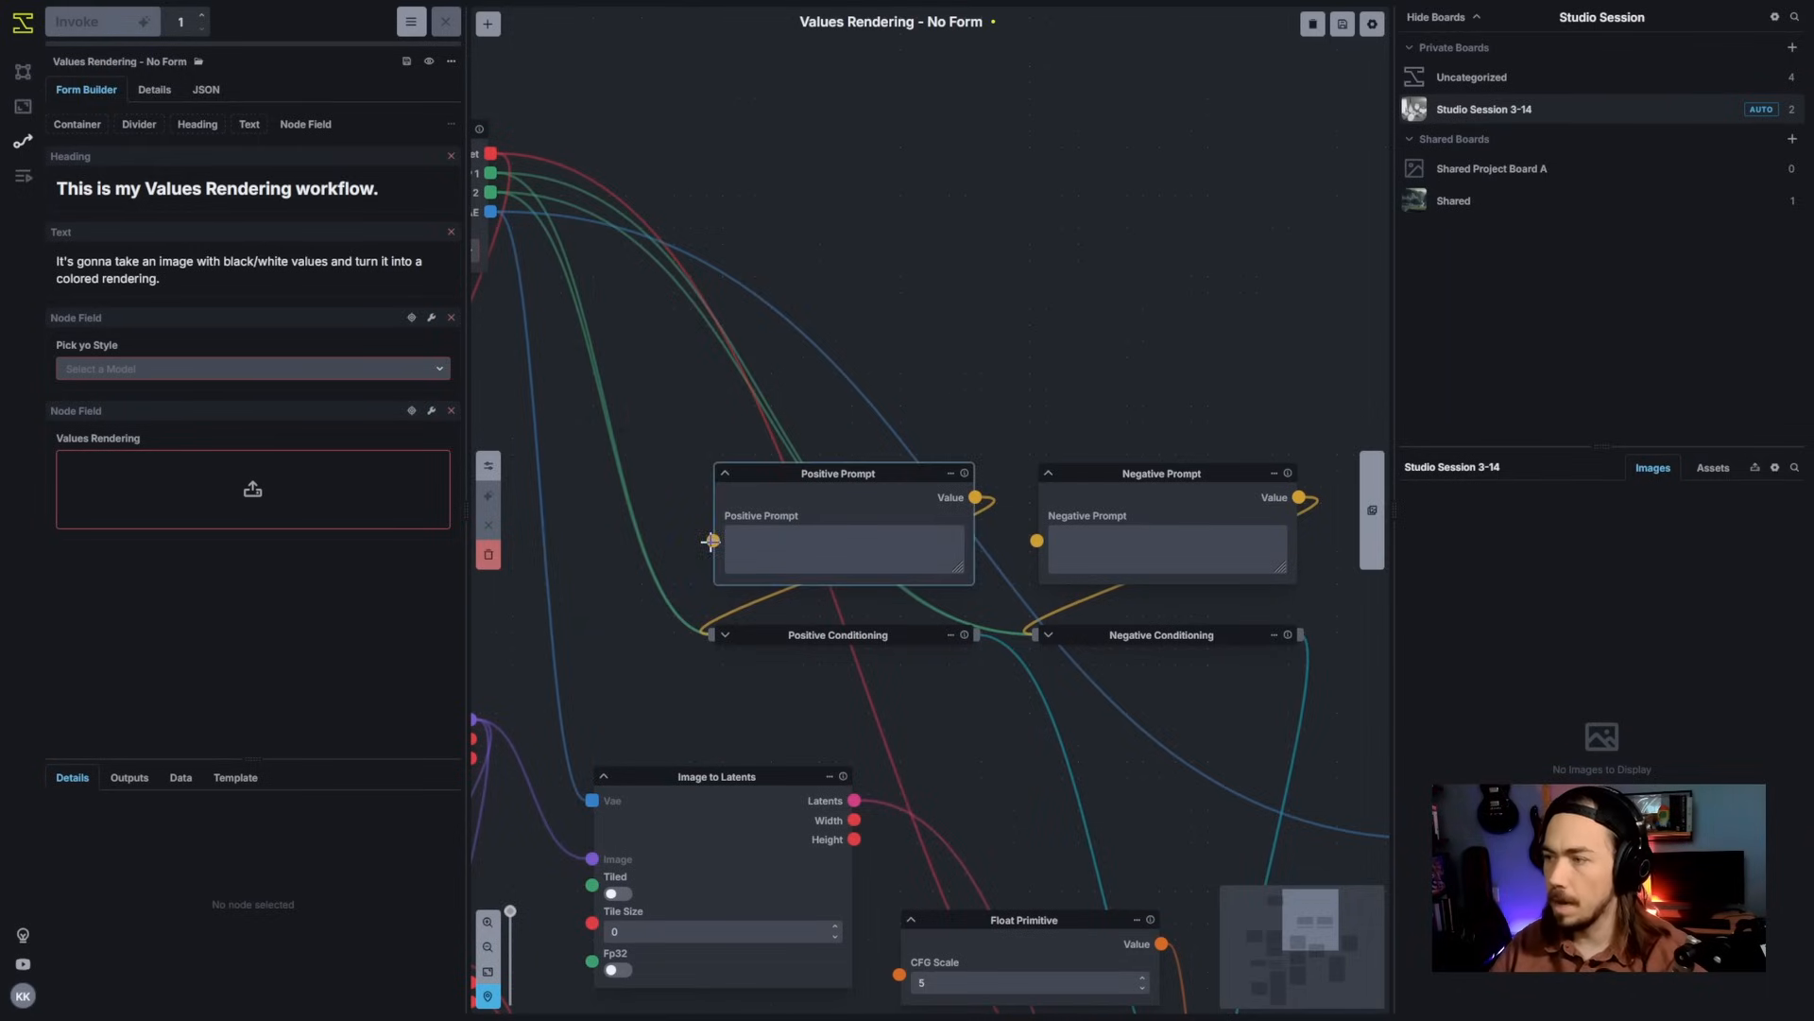
pyautogui.moveTo(713, 540); pyautogui.dragTo(833, 337)
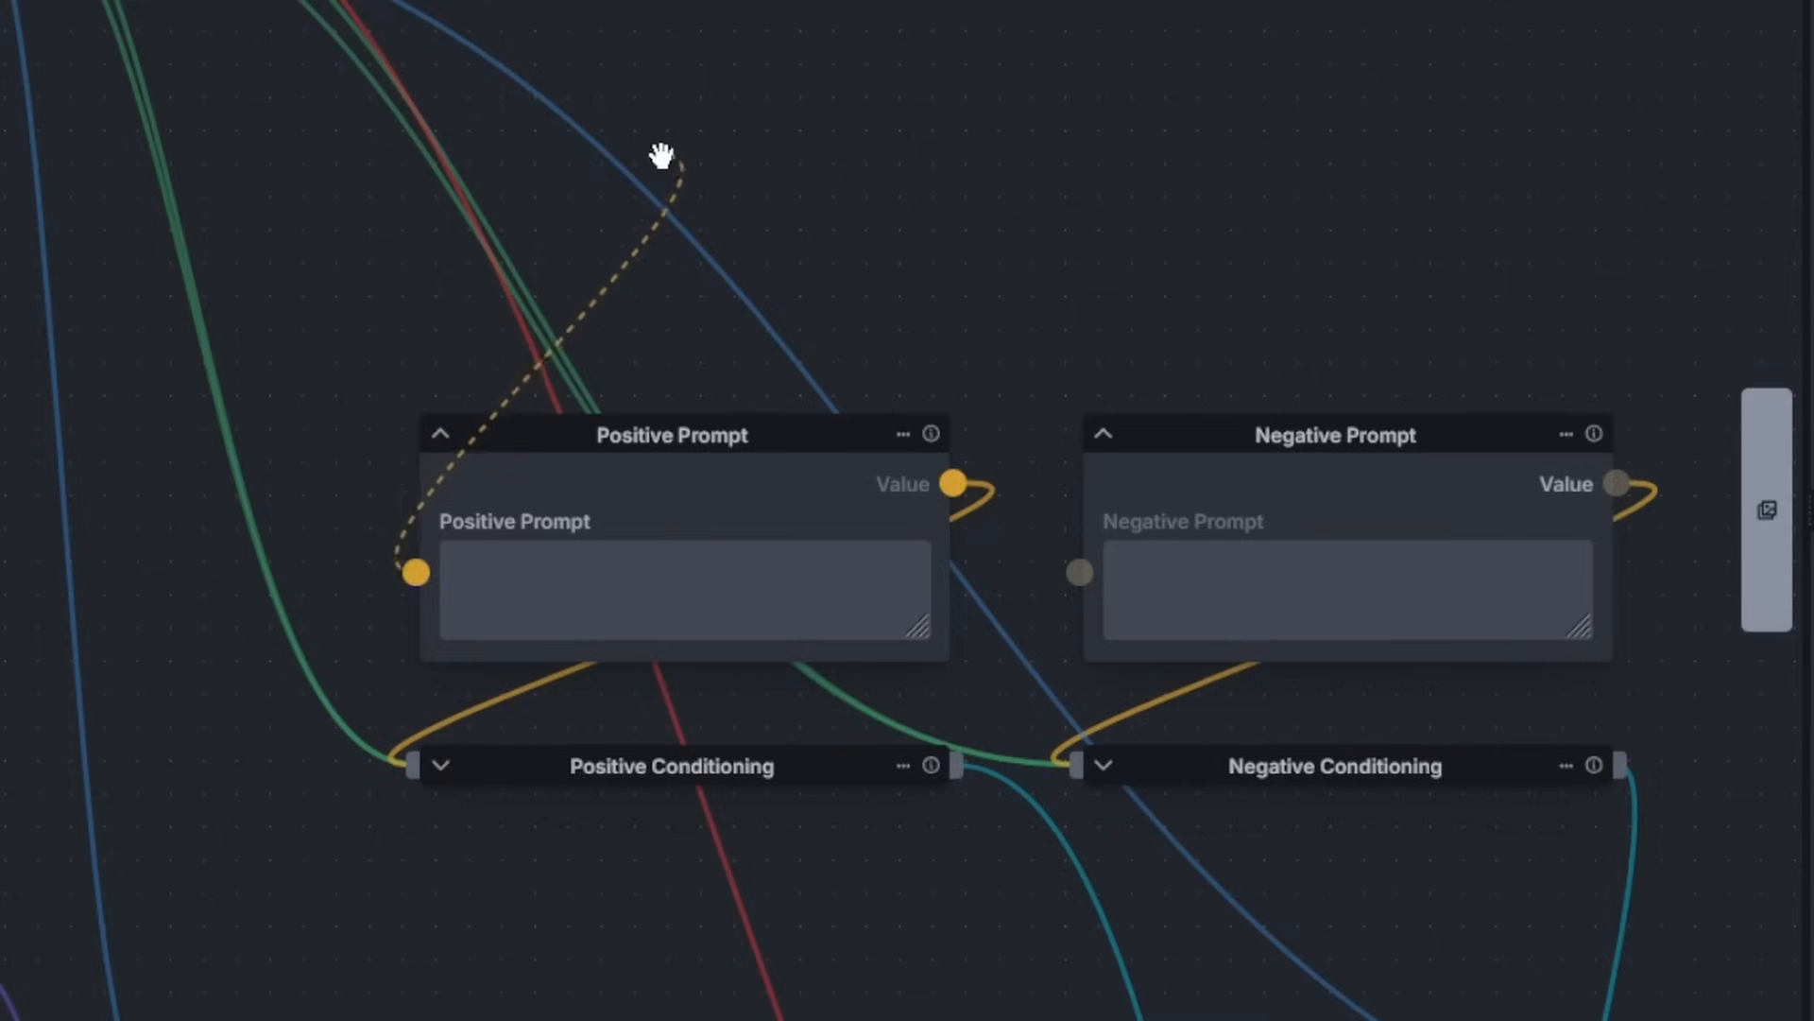
pyautogui.moveTo(662, 156); pyautogui.dragTo(646, 189)
pyautogui.write('strin')
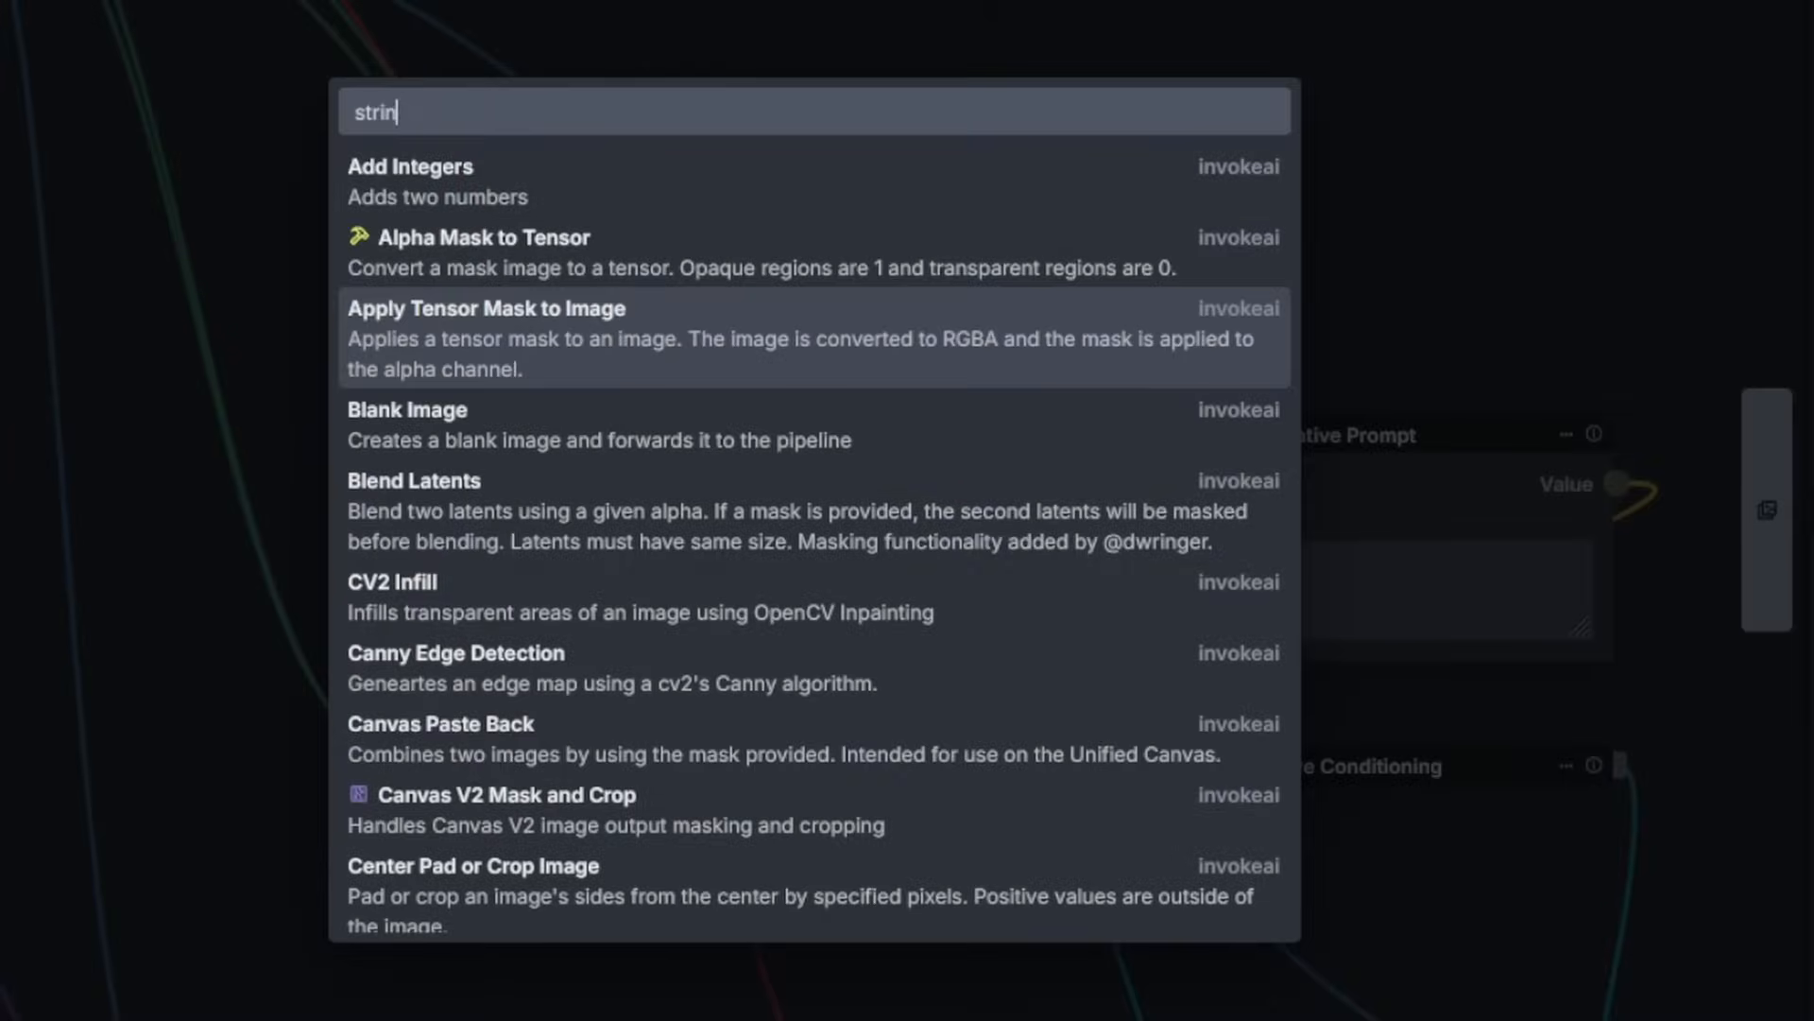
pyautogui.write('g join')
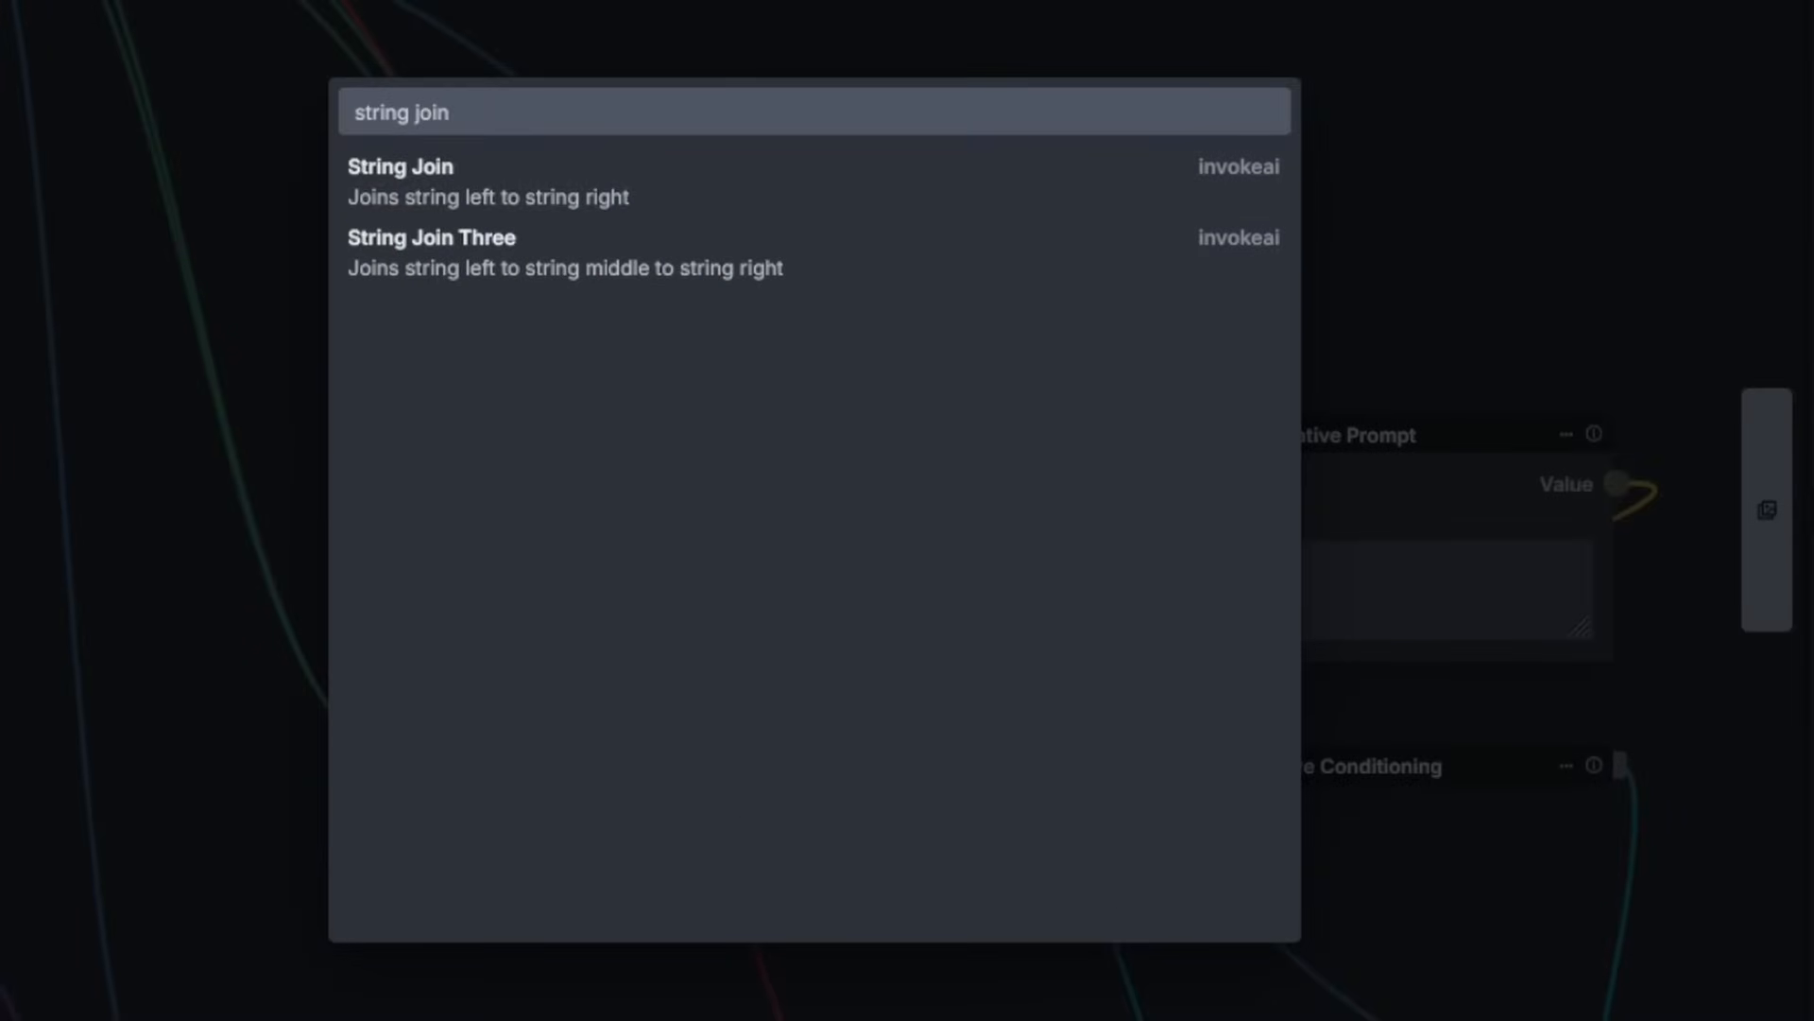
pyautogui.click(717, 166)
pyautogui.moveTo(792, 199); pyautogui.dragTo(567, 21)
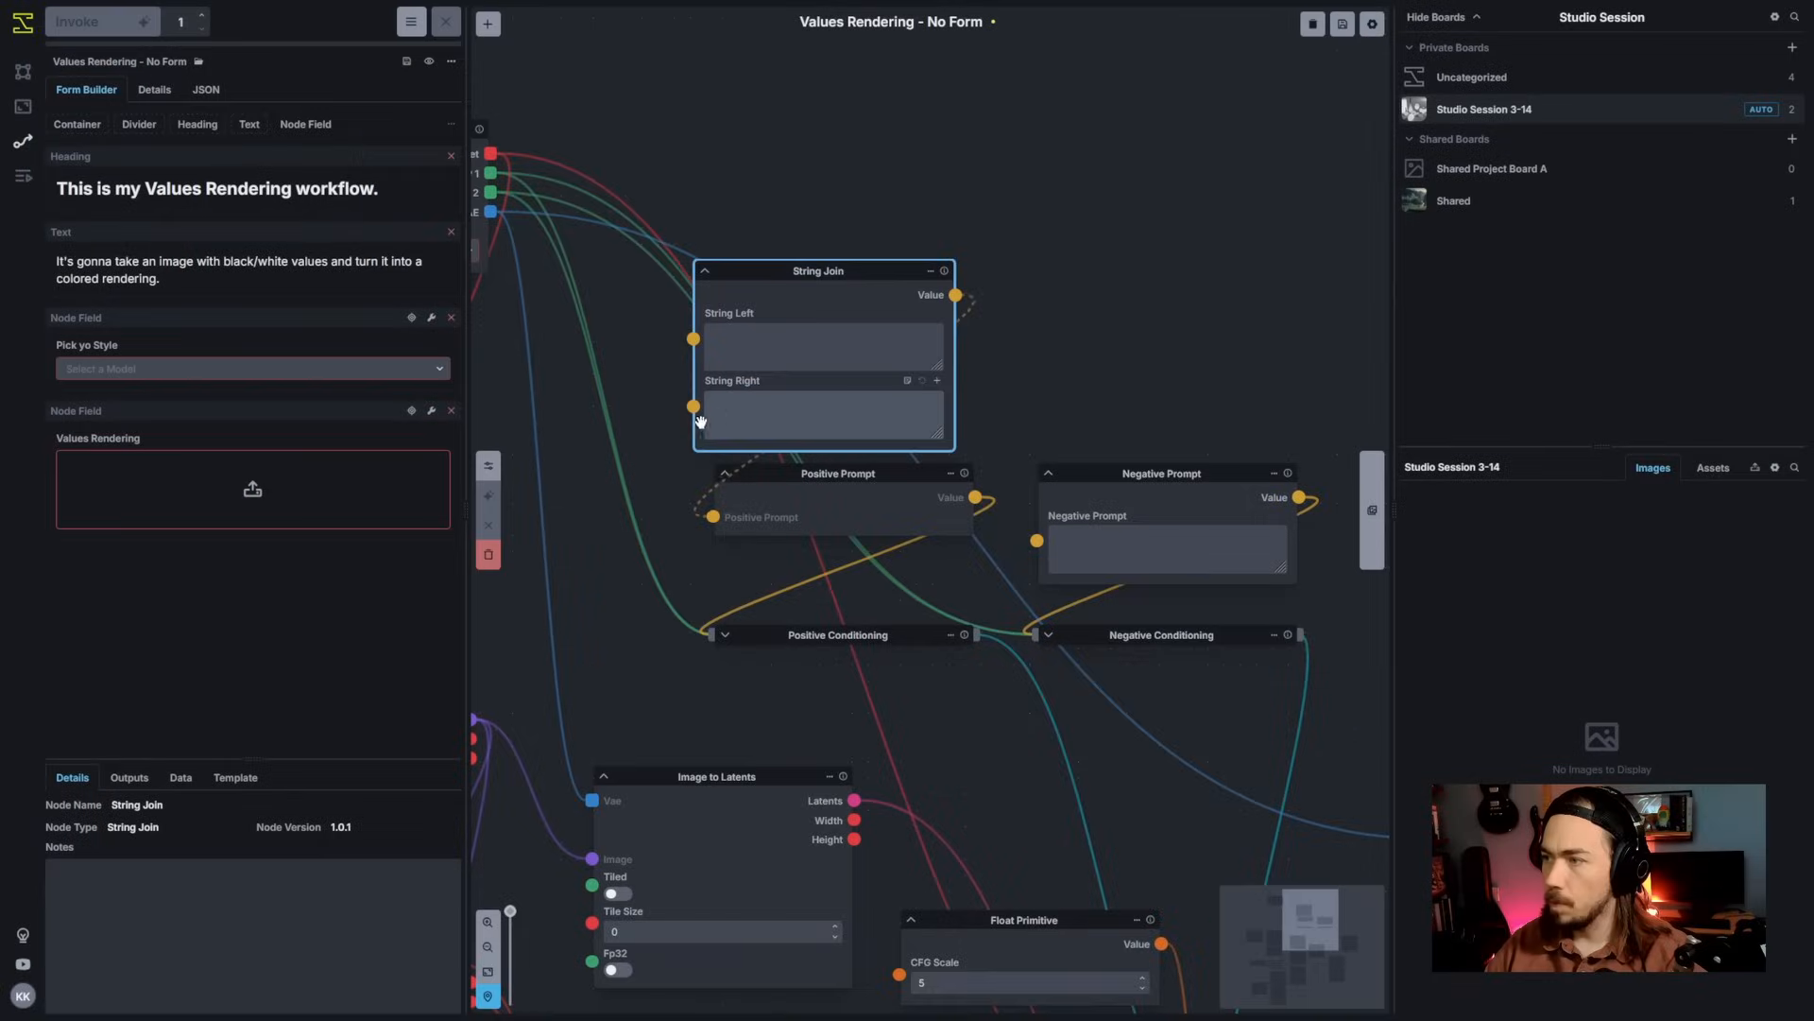
# Step: Rename String Join's String Right field to "Hidden Secret Sauce" and fill it with "concept art, the best painterly artwork in the world, masterpiece"
pyautogui.scroll(5, 706, 410)
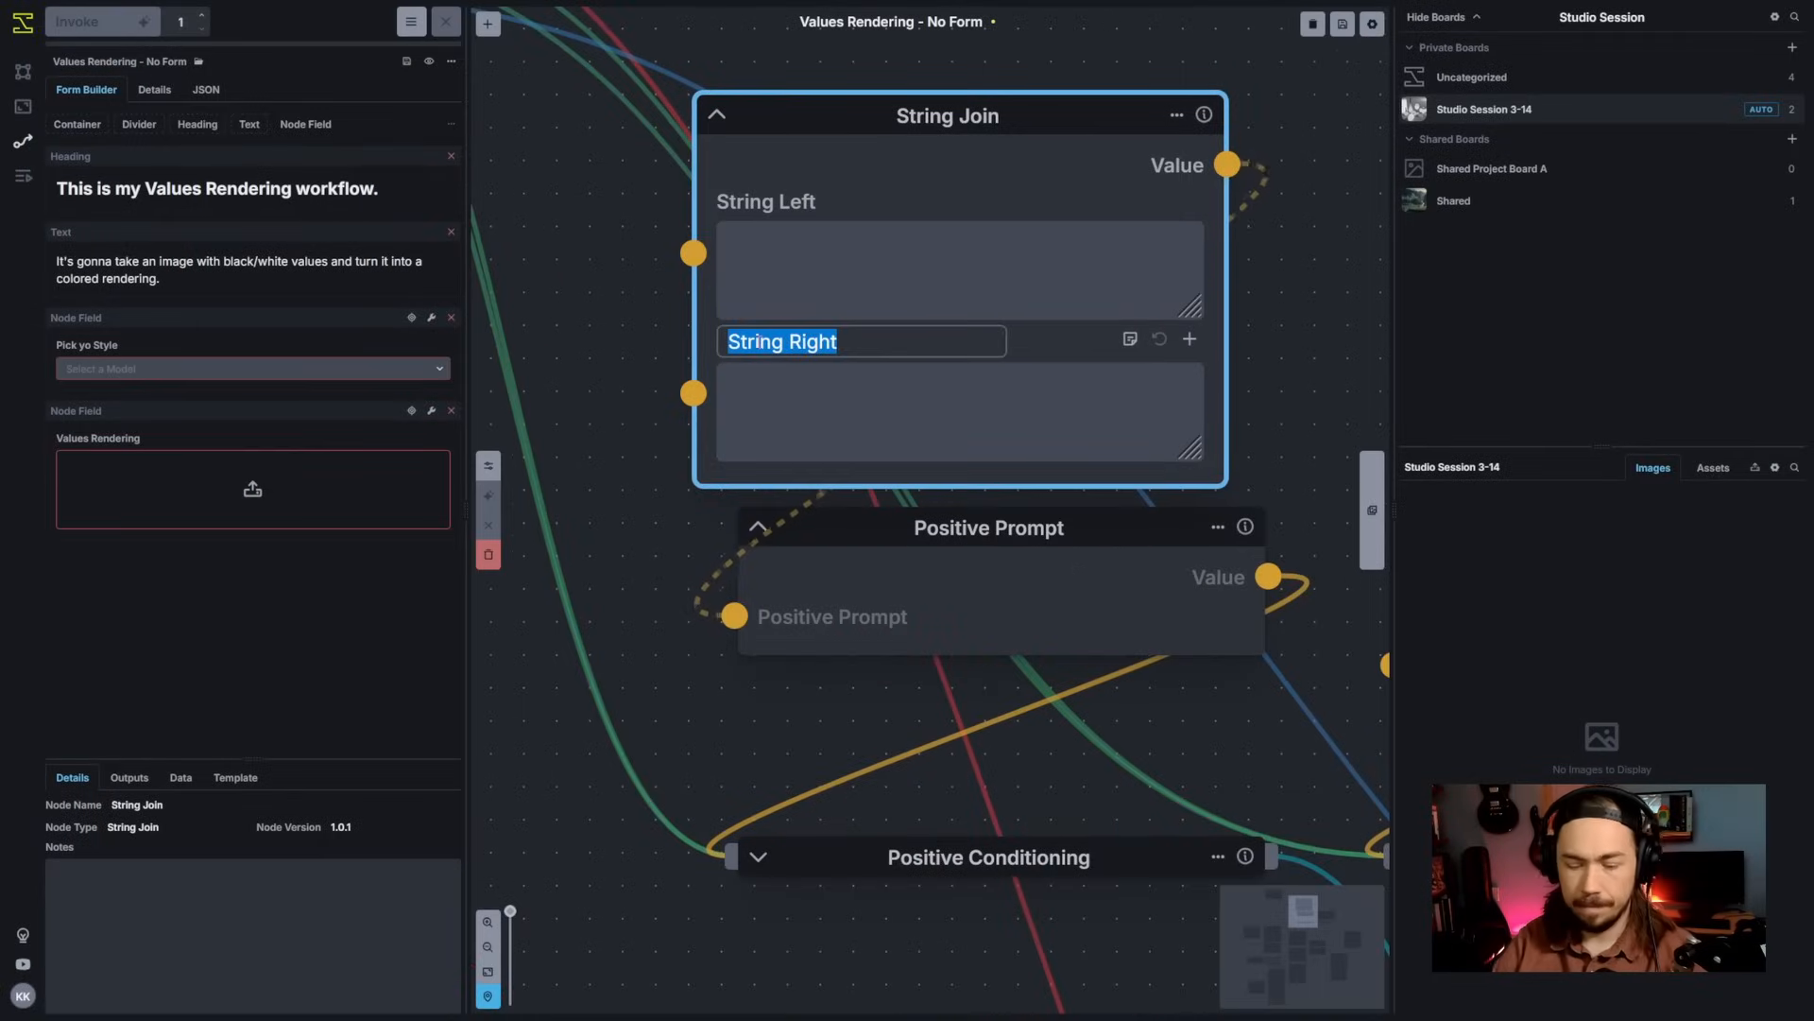
pyautogui.write('Hidden Secret Sauce')
pyautogui.press('Tab')
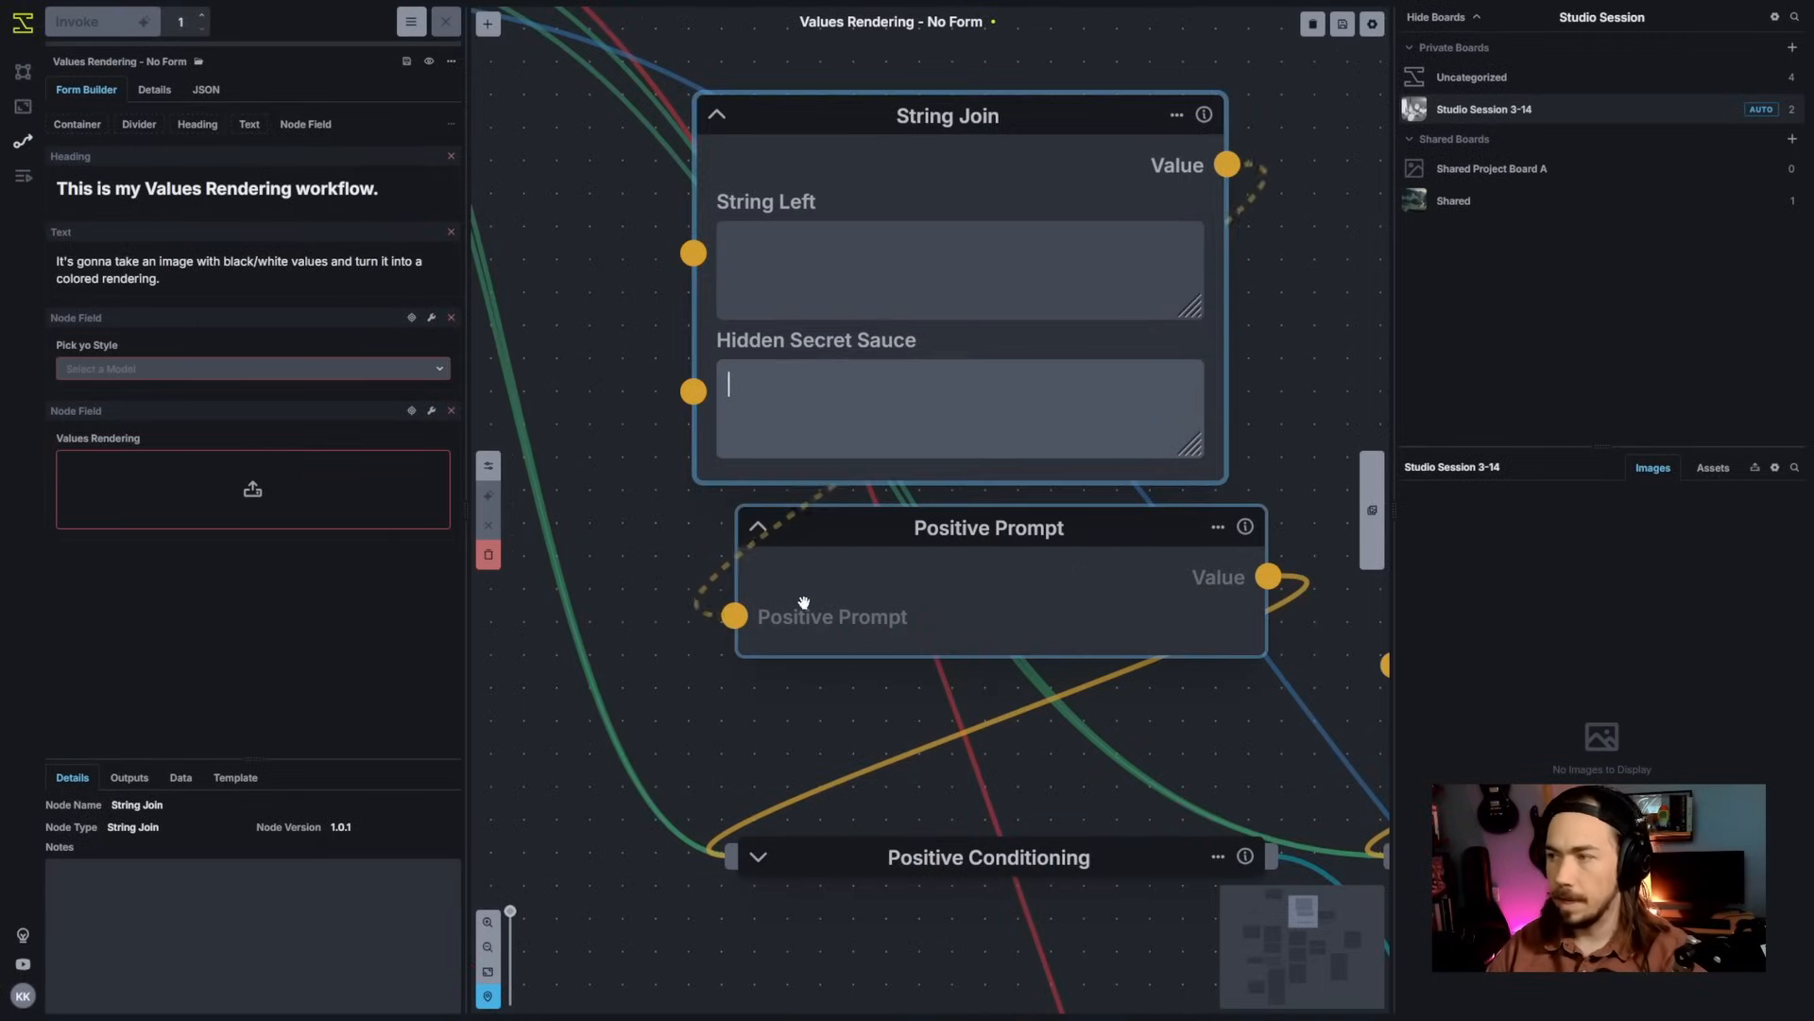
pyautogui.write('con')
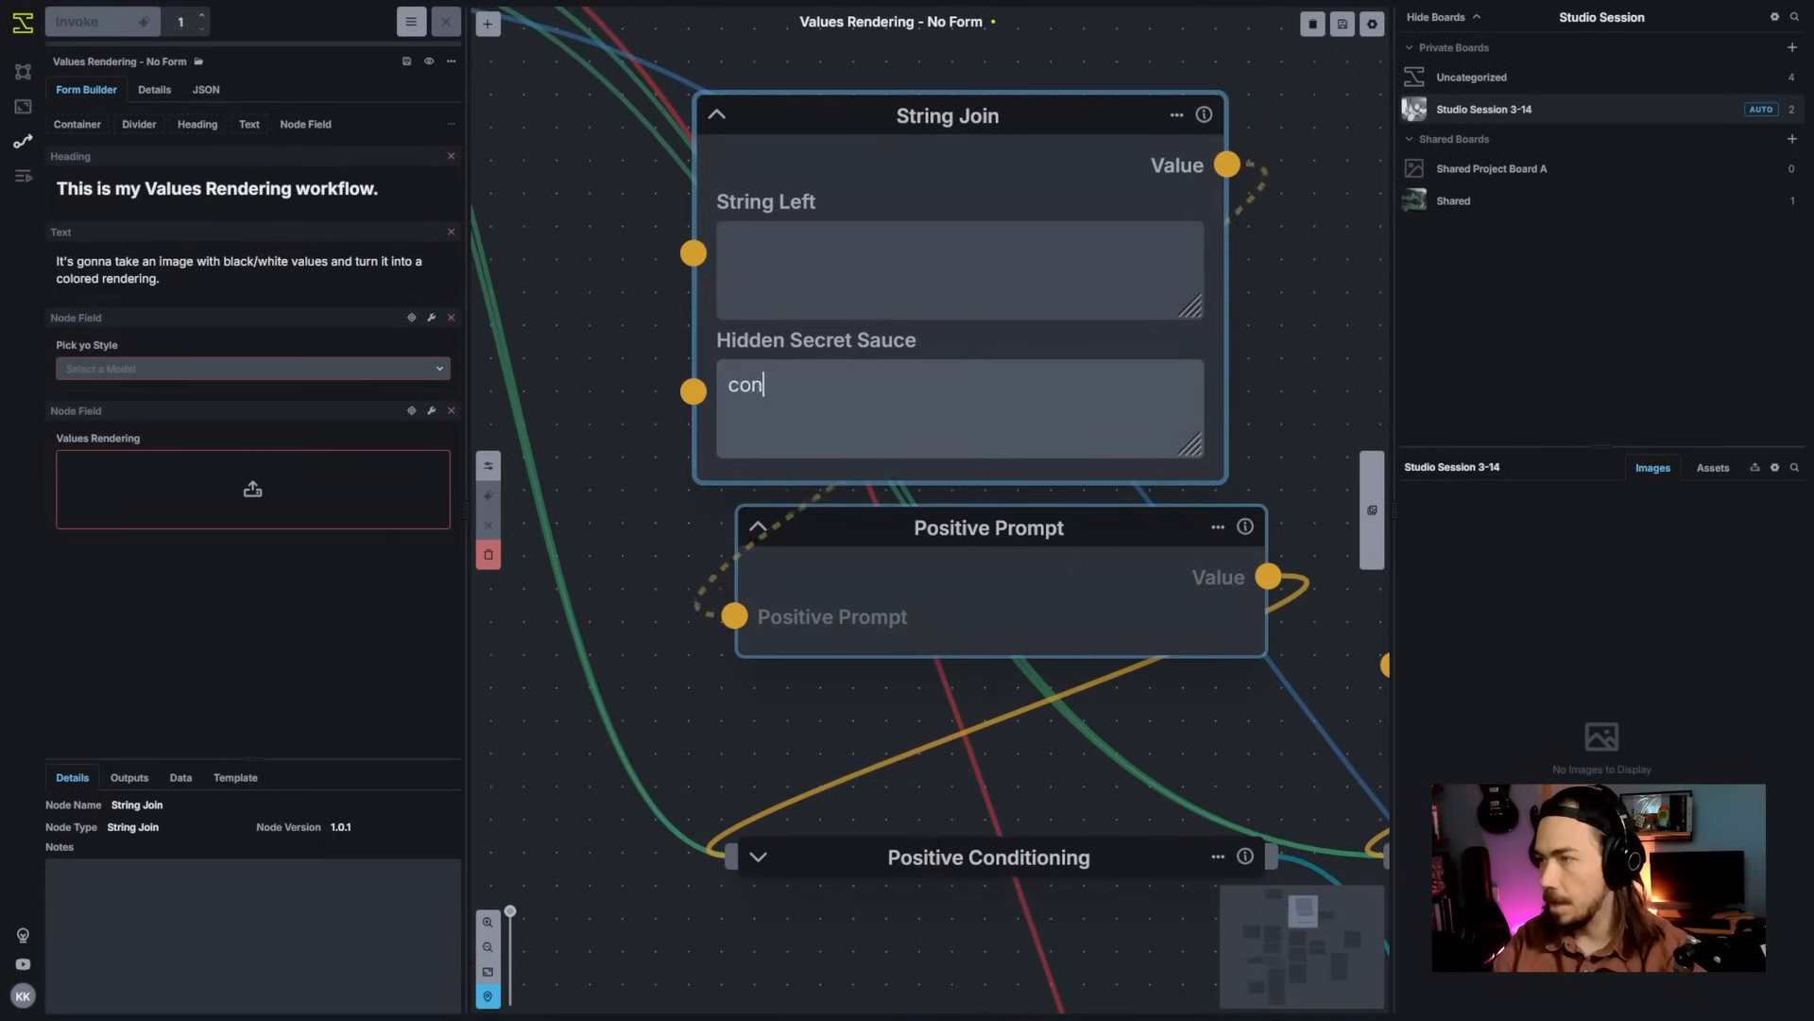
pyautogui.write('cept art, the be')
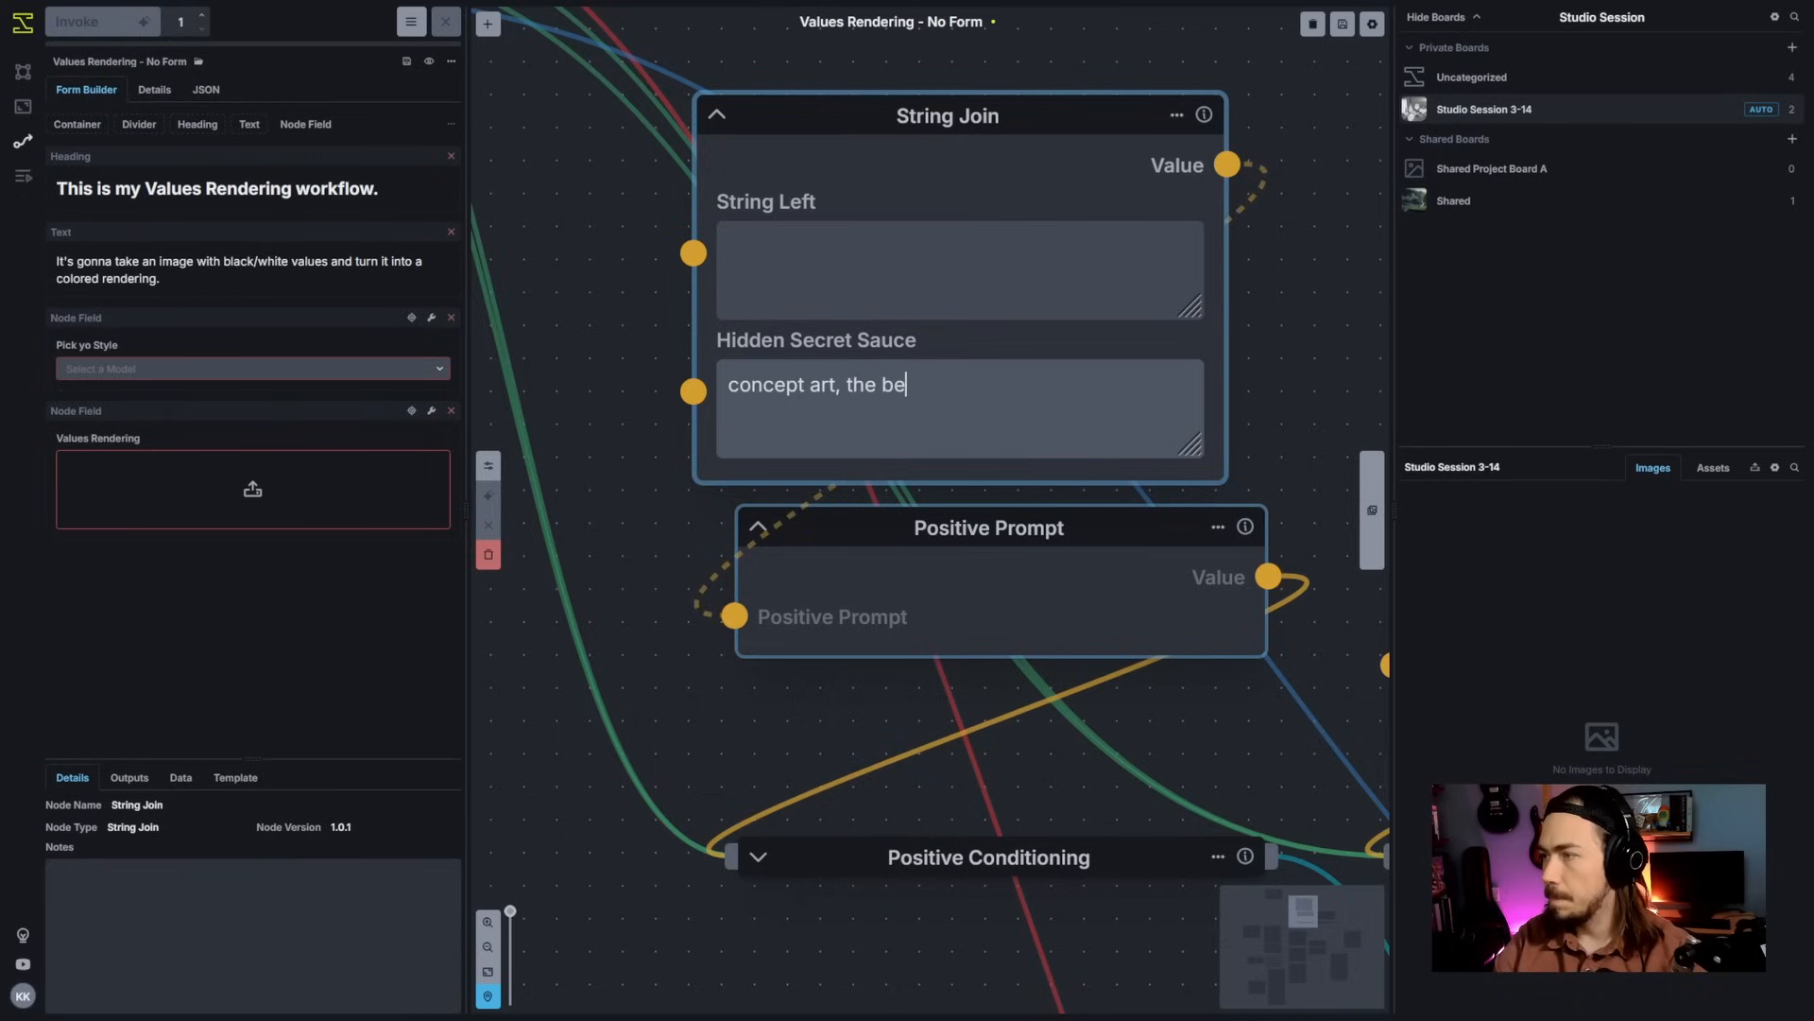
pyautogui.write('st painterly artwor')
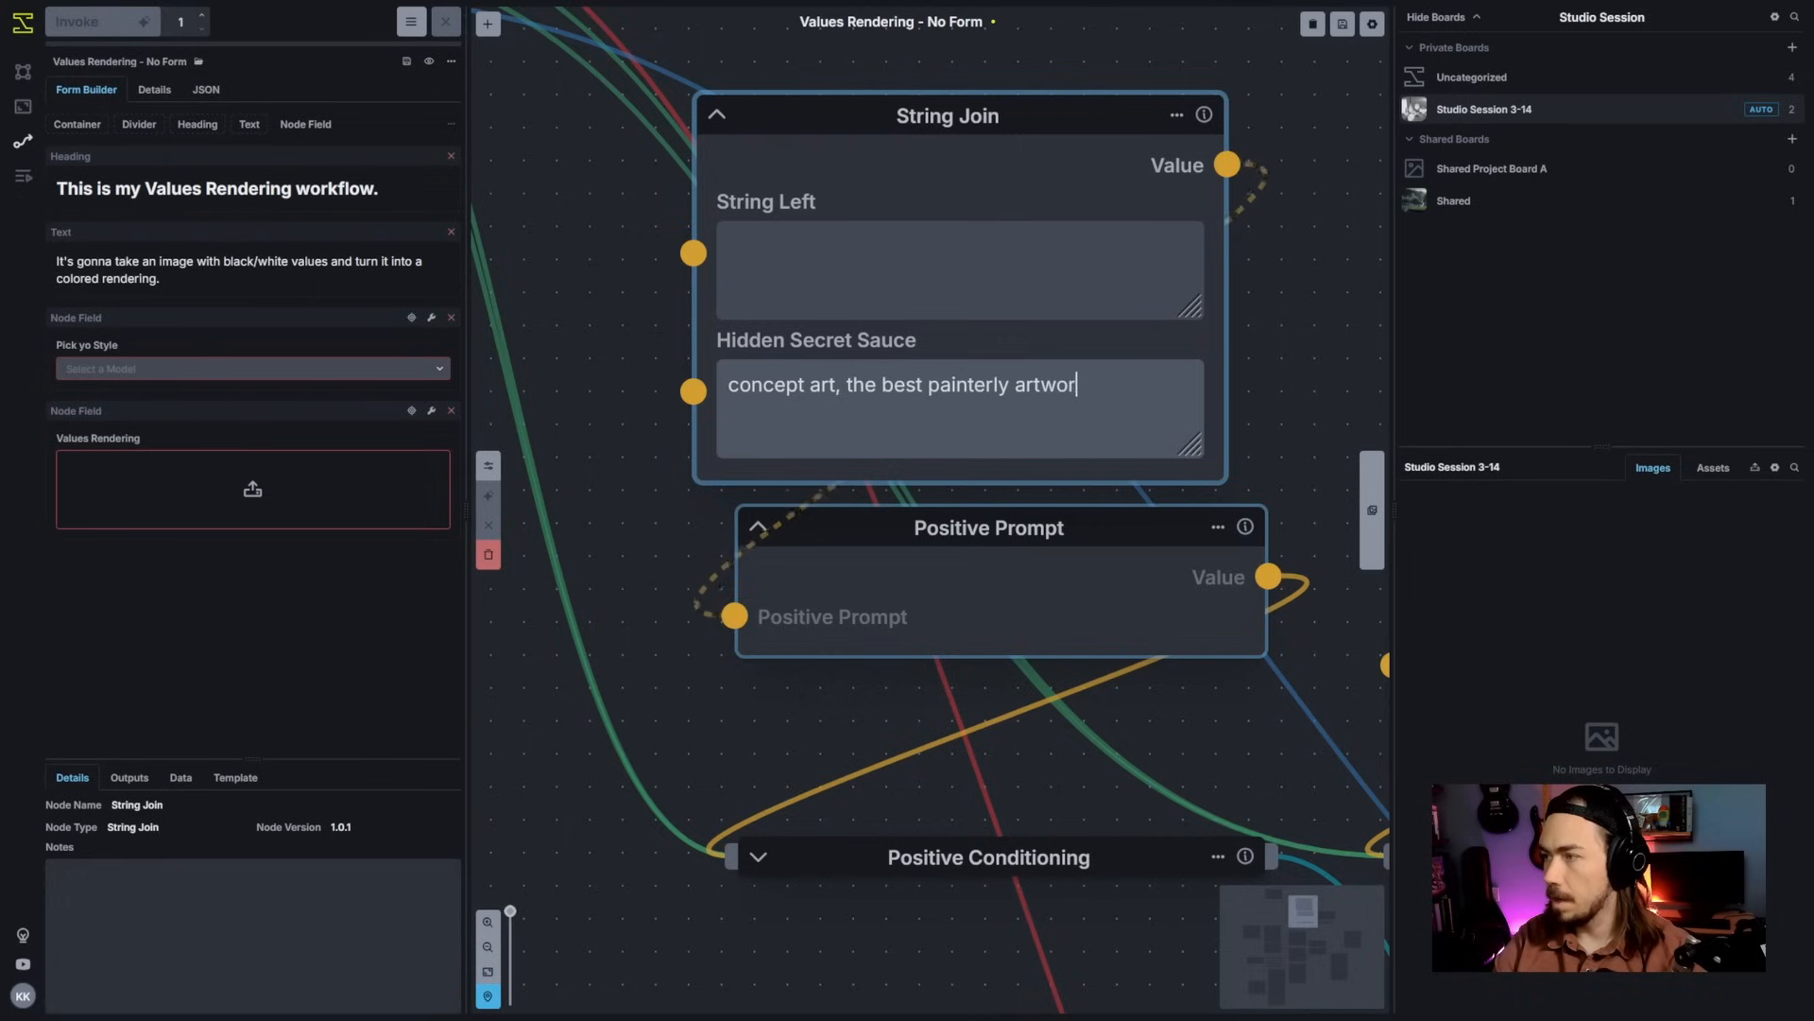
pyautogui.write('k in the world, masterpiece')
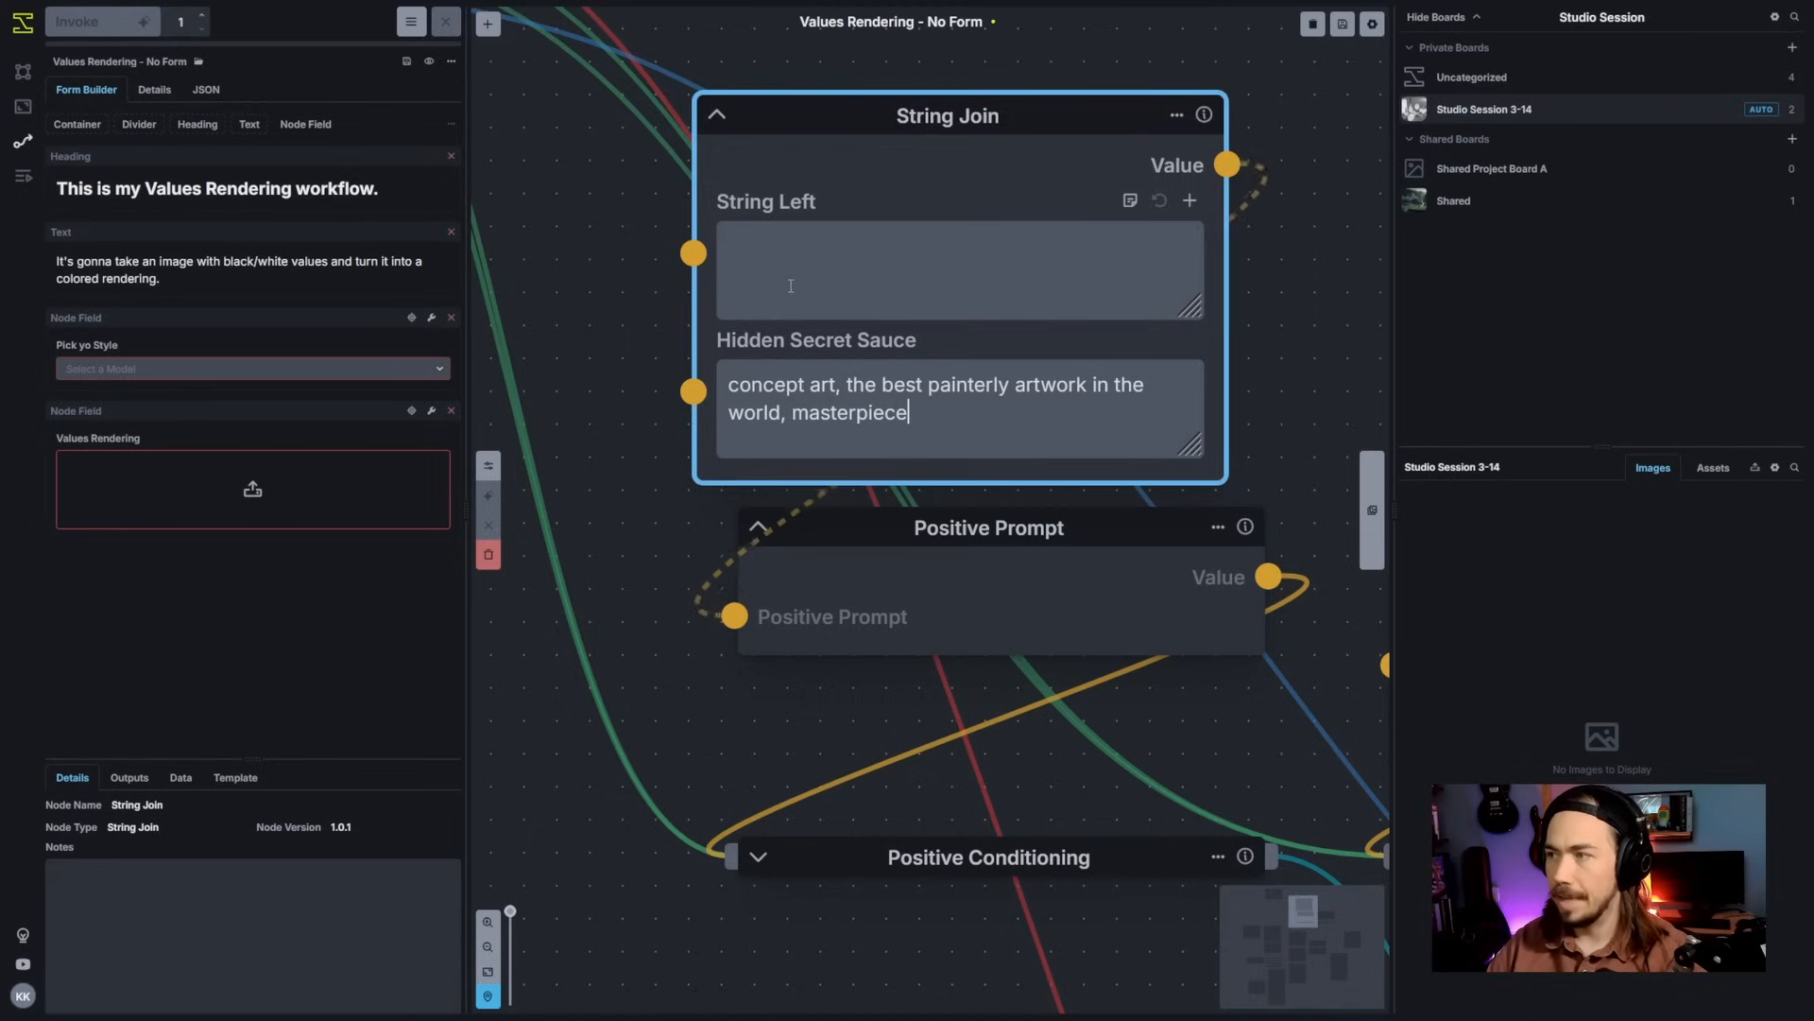
# Step: Rename String Join's String Left field to "User Prompt" and add it to the form above the "Pick yo Style" field
pyautogui.doubleClick(772, 206)
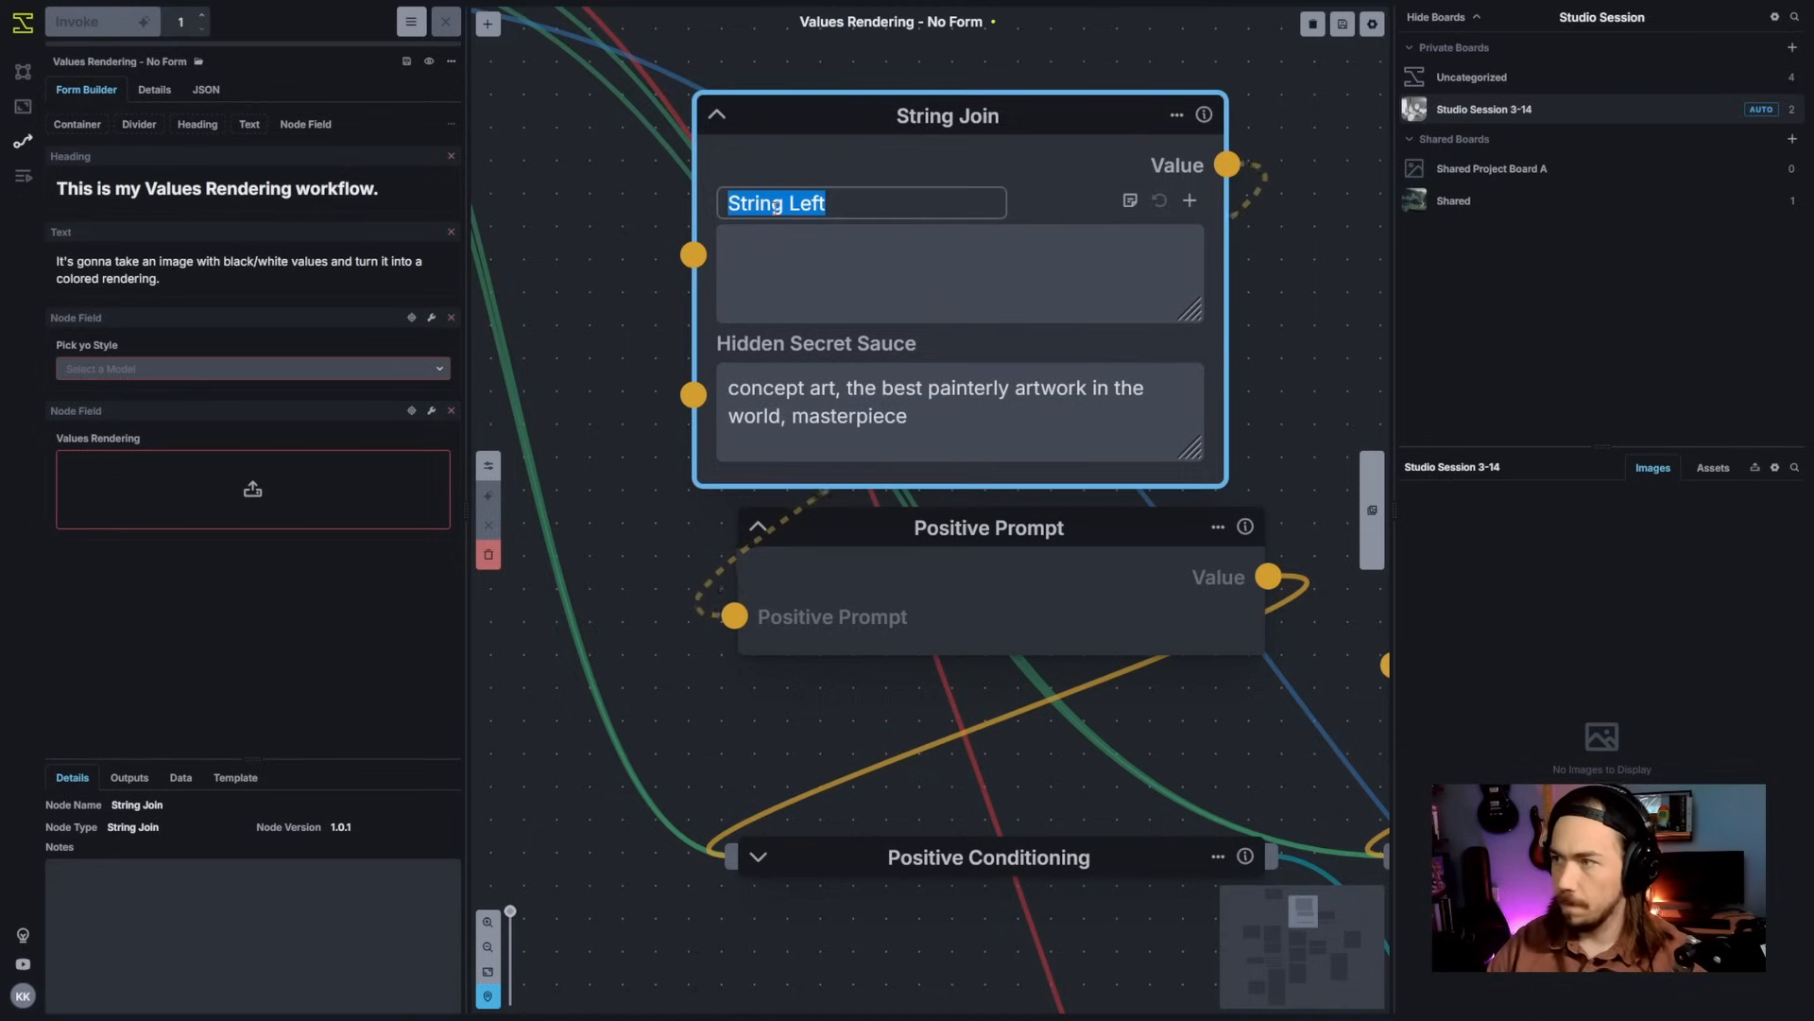
pyautogui.write('User Prompt')
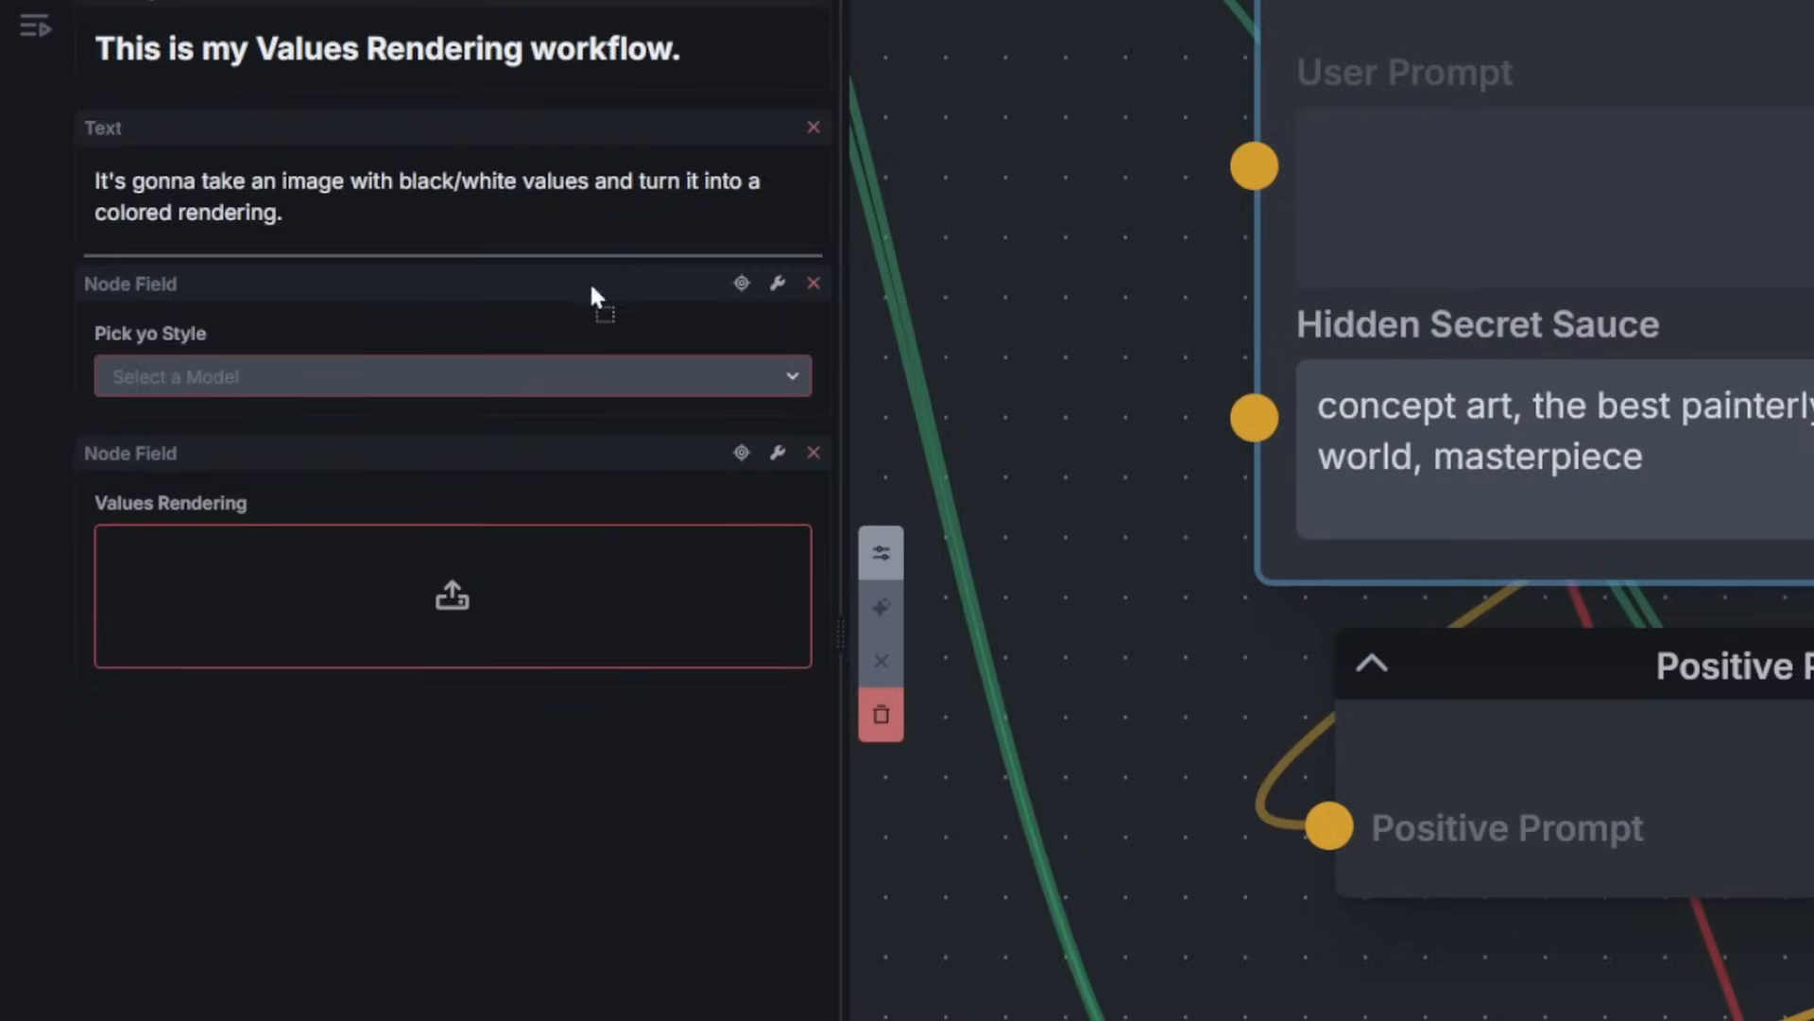
pyautogui.moveTo(331, 321); pyautogui.dragTo(318, 313)
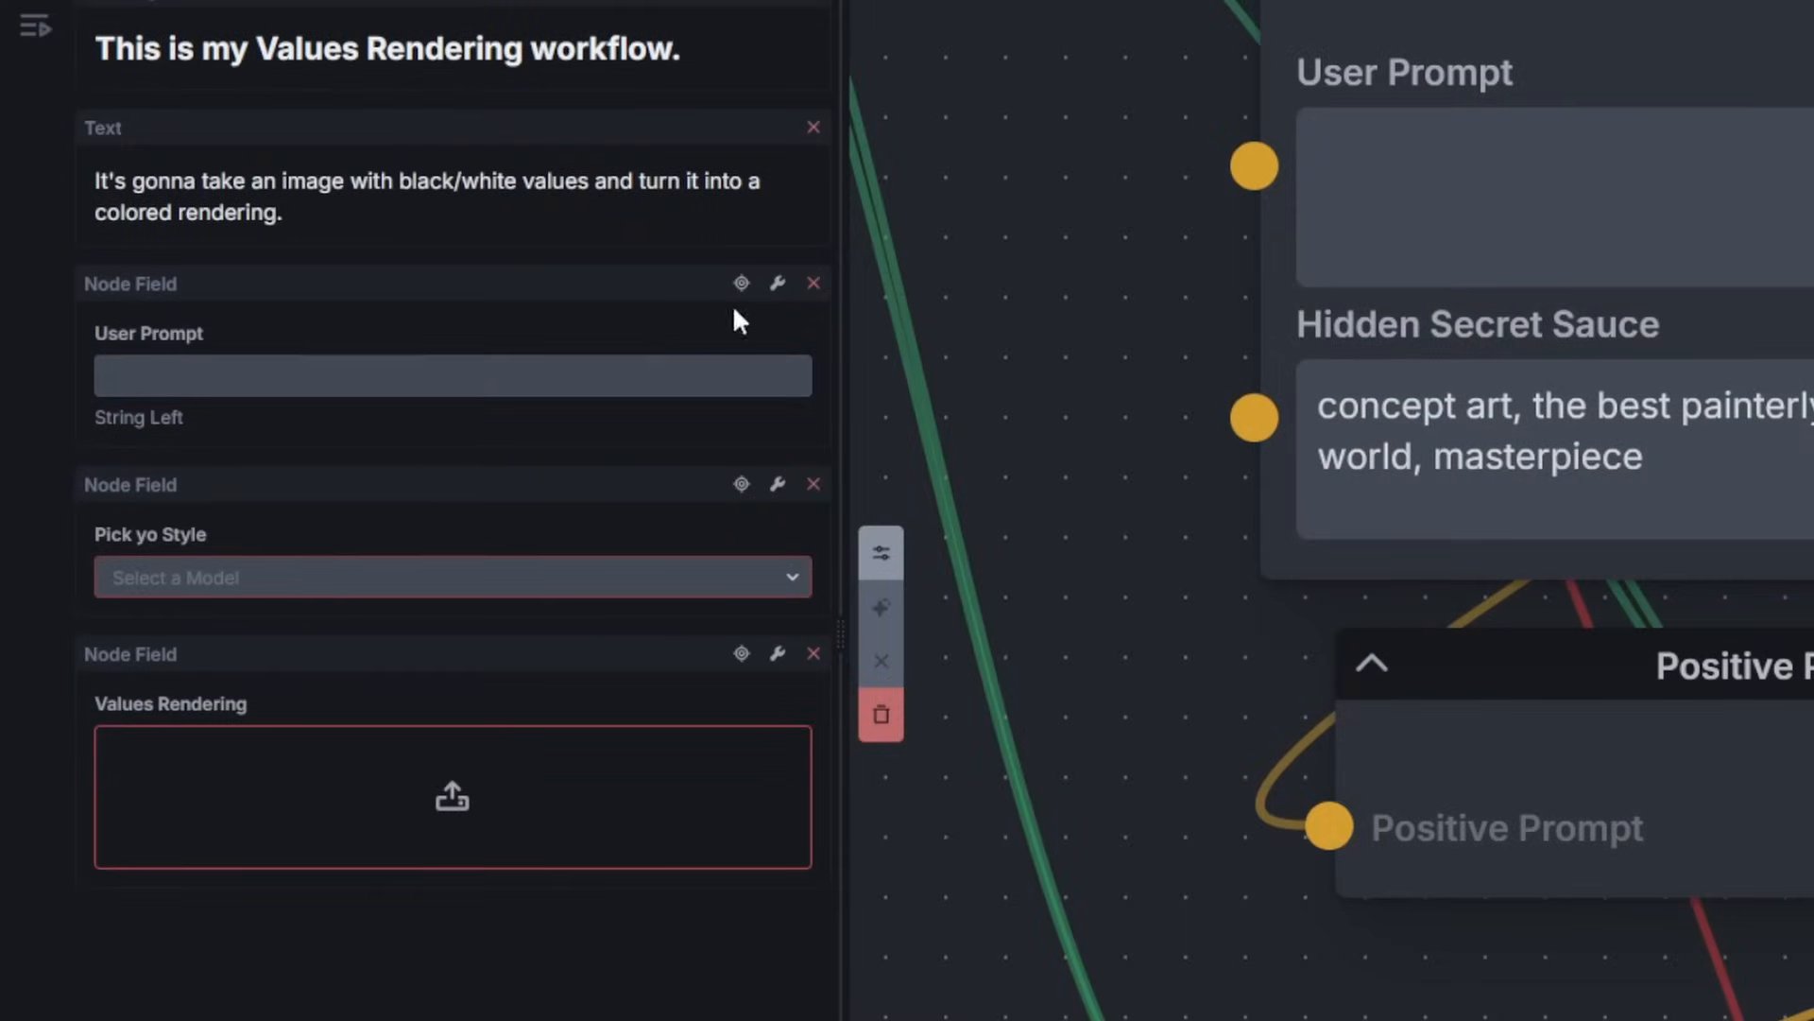
# Step: Switch the User Prompt form field's component to Multi Line
pyautogui.click(777, 283)
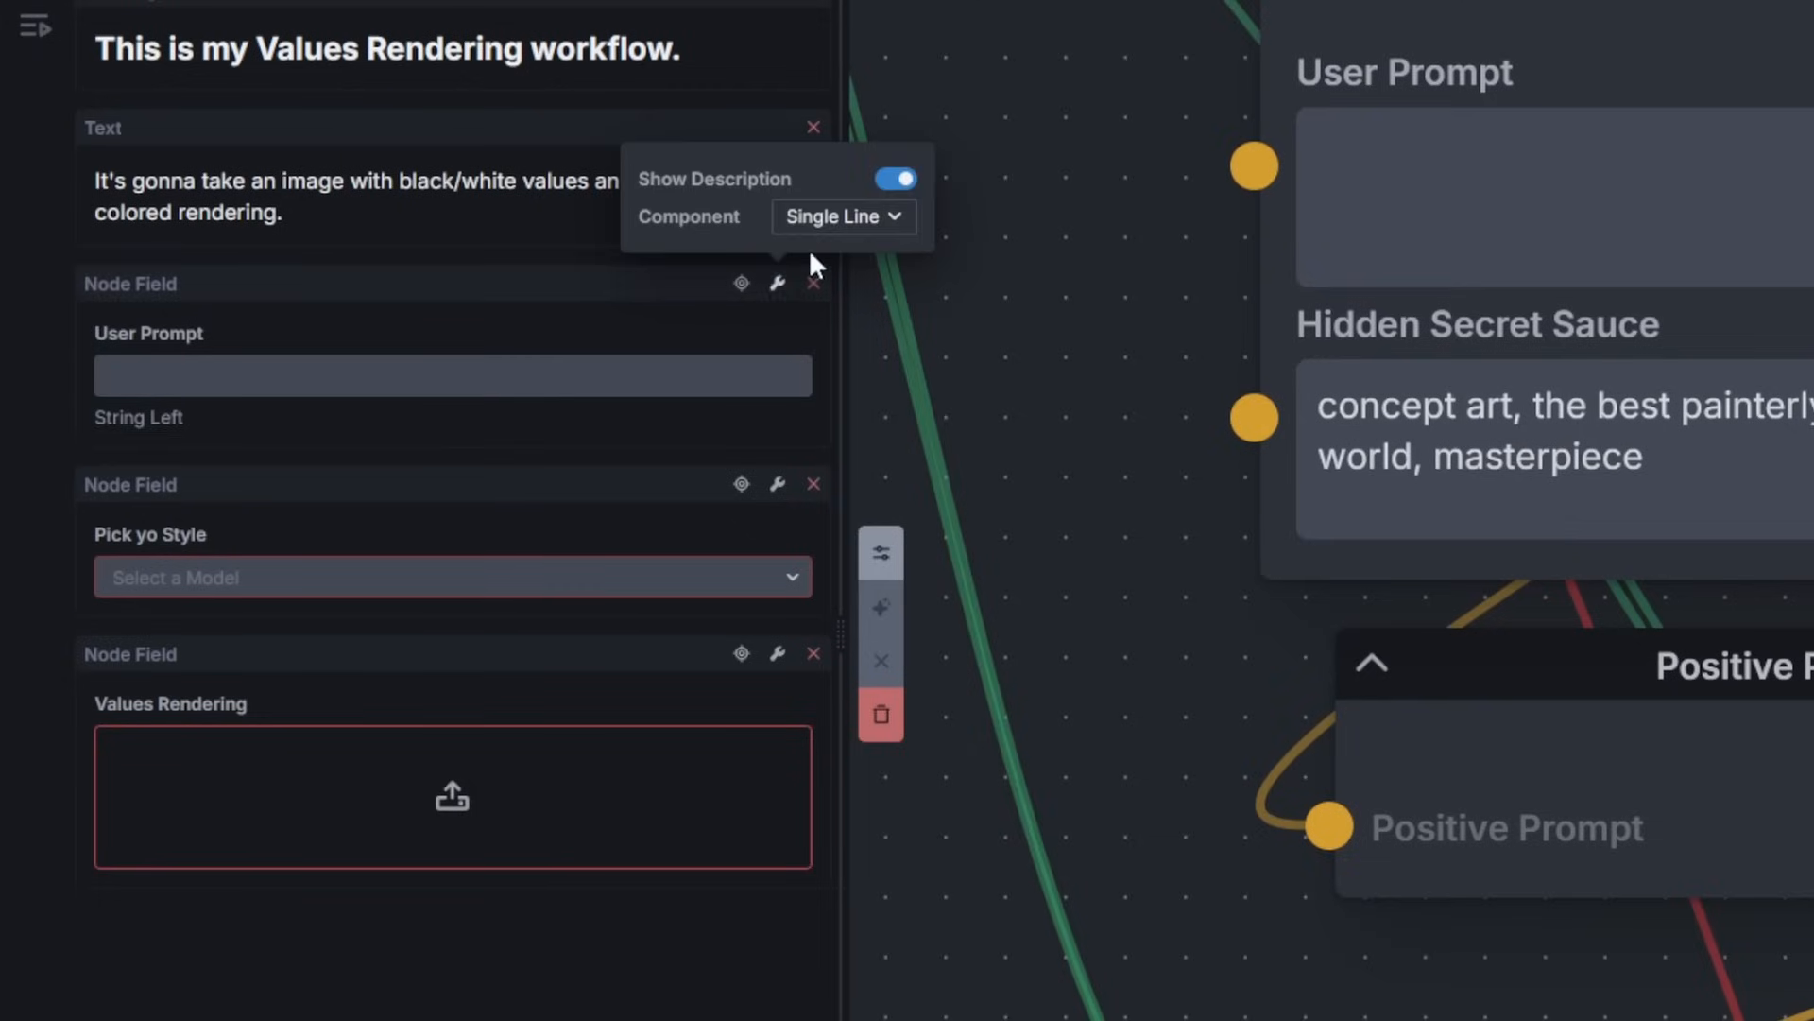
pyautogui.click(849, 296)
pyautogui.doubleClick(171, 467)
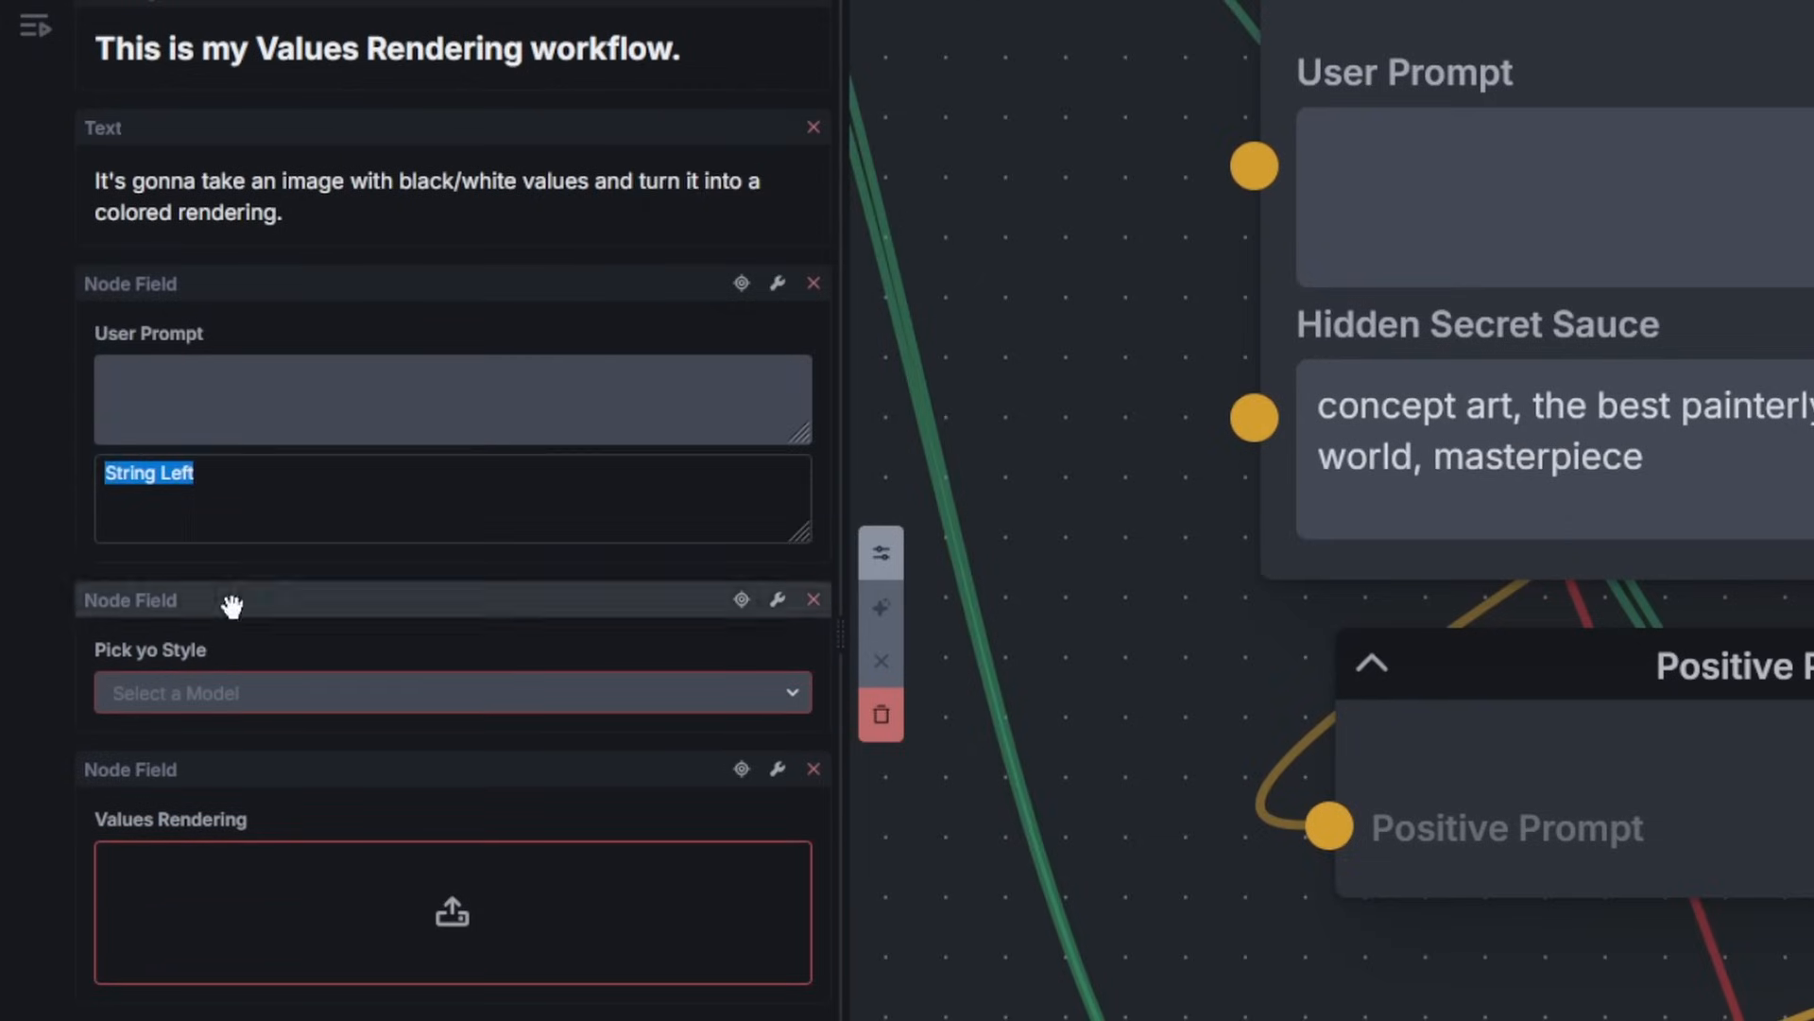
pyautogui.click(777, 282)
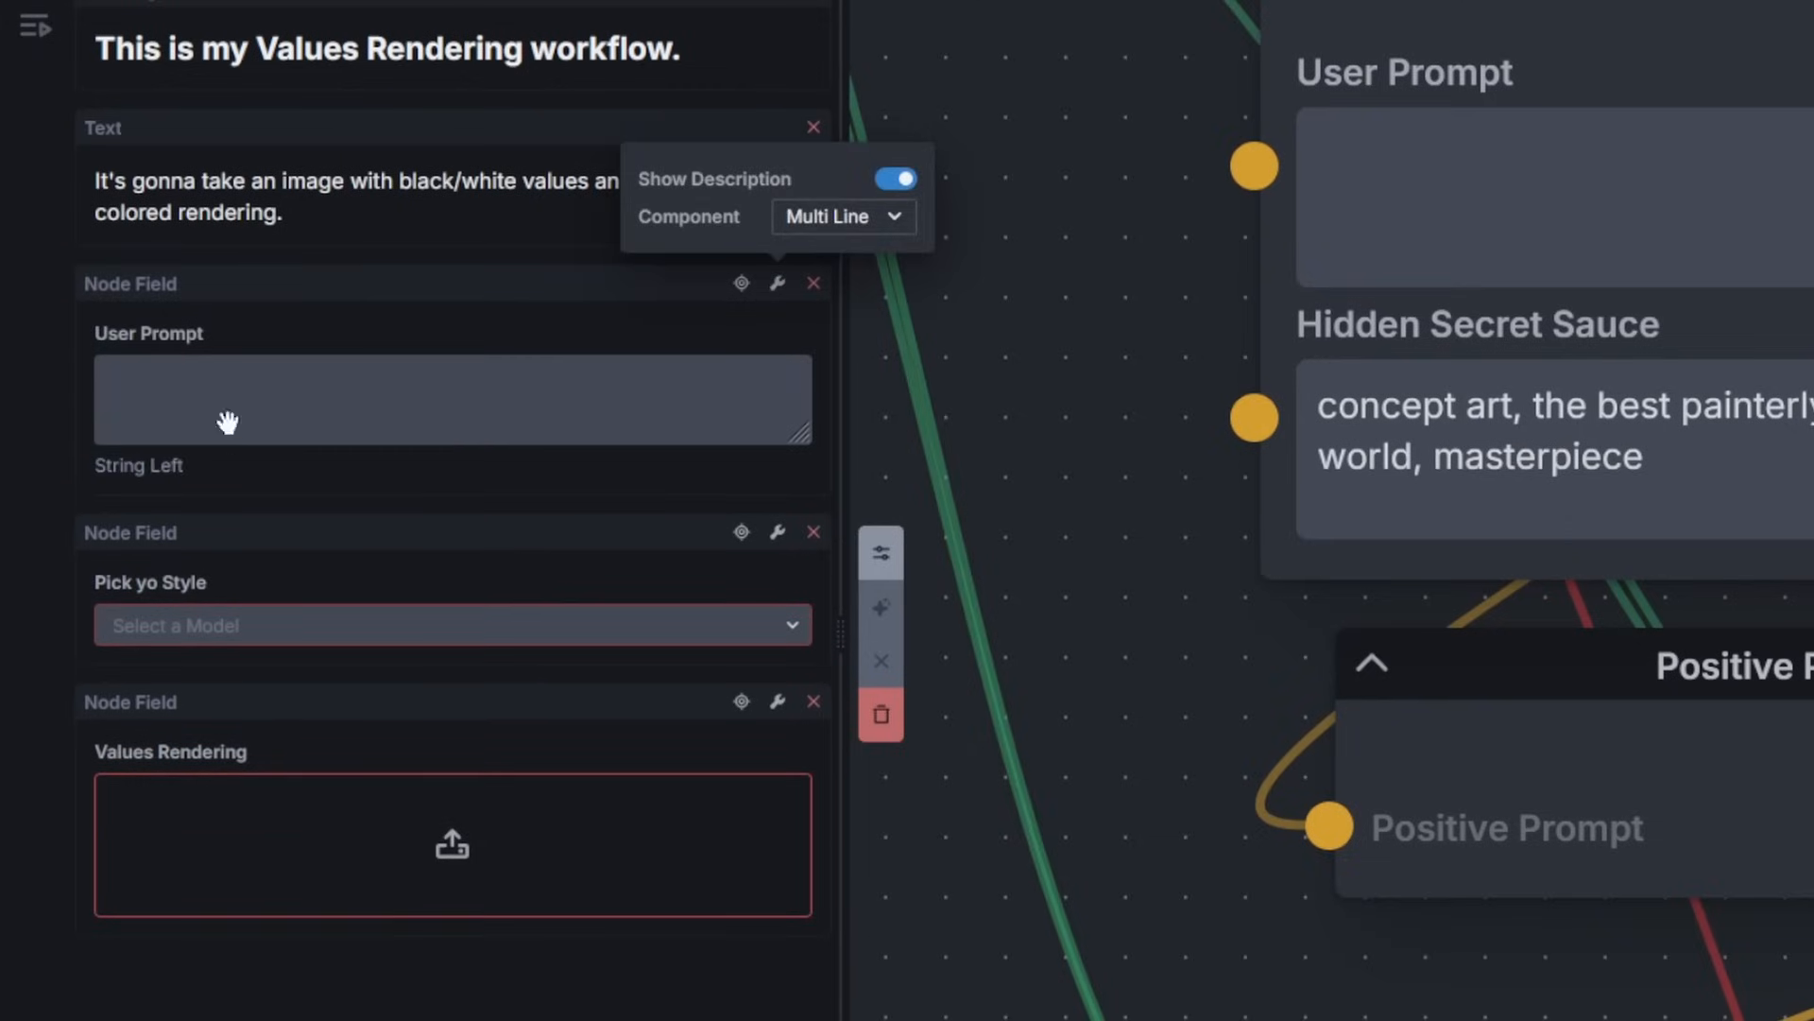
# Step: Set the User Prompt form field's description to "Remember to use the magic word. End every prompt with Please."
pyautogui.doubleClick(162, 466)
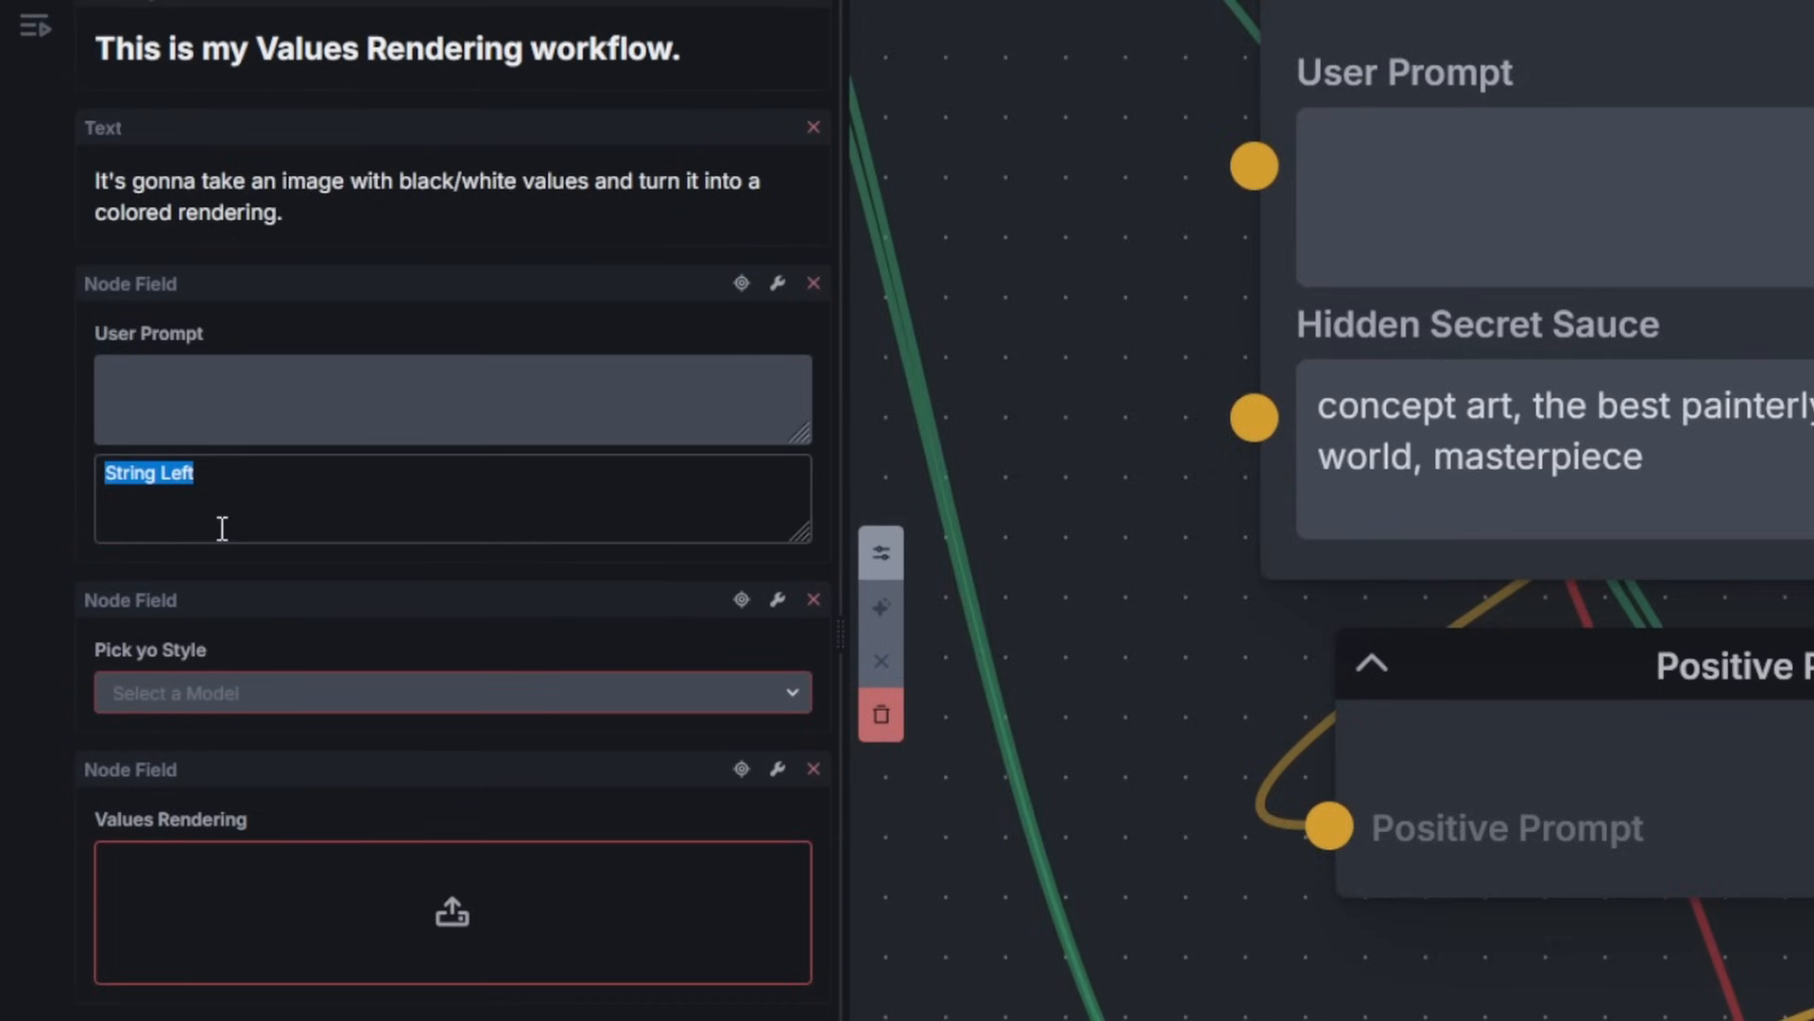
pyautogui.write('Remember to use the mag')
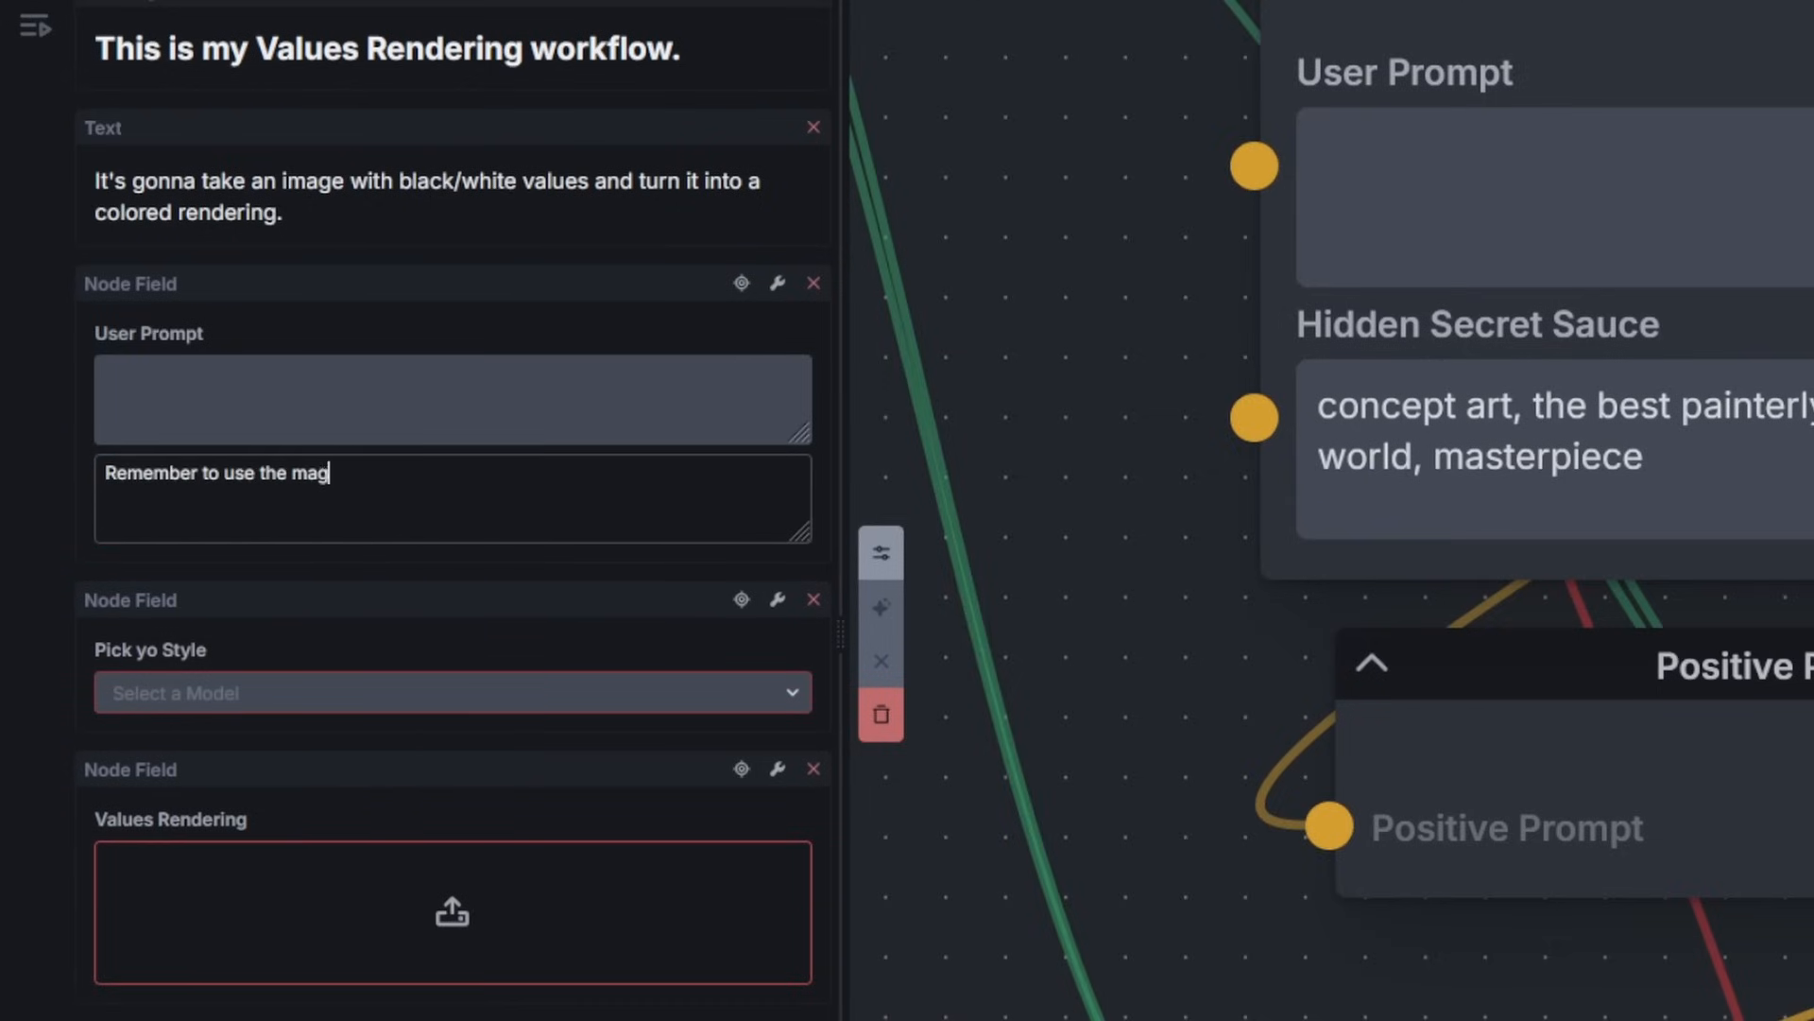
pyautogui.write('ic word. End every pro')
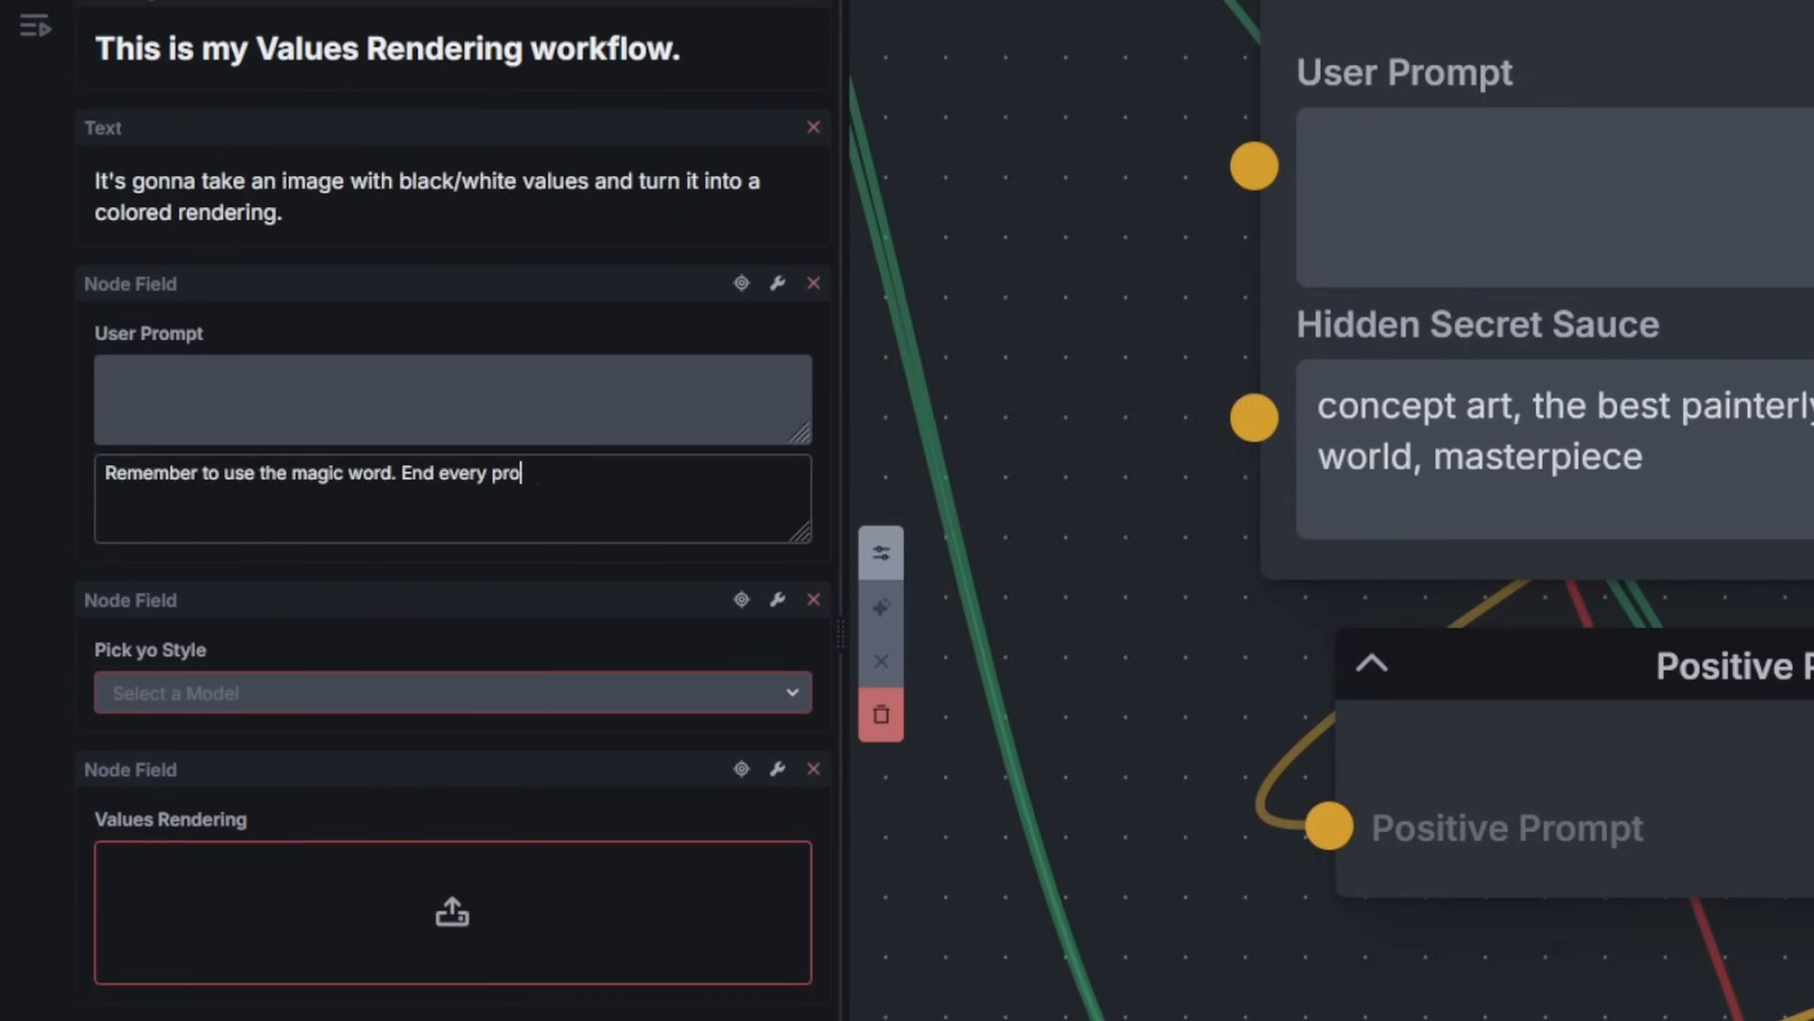
pyautogui.write('mpt with Please.')
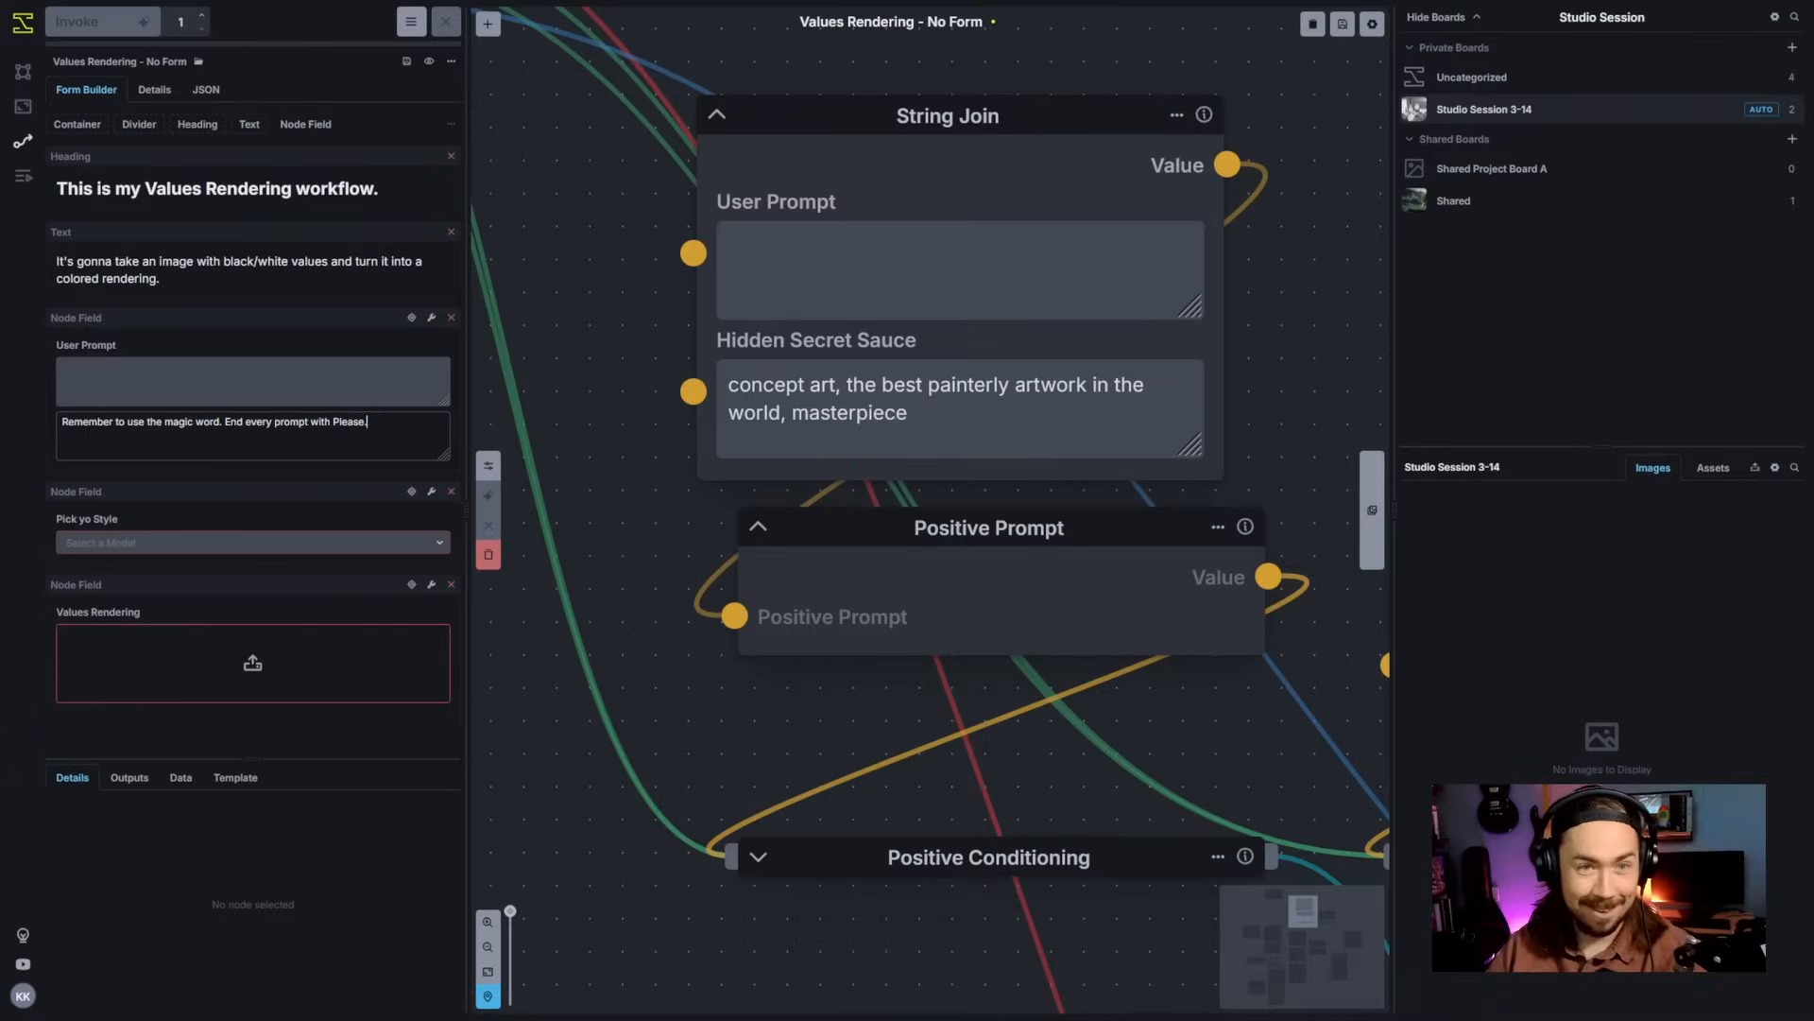
pyautogui.click(273, 392)
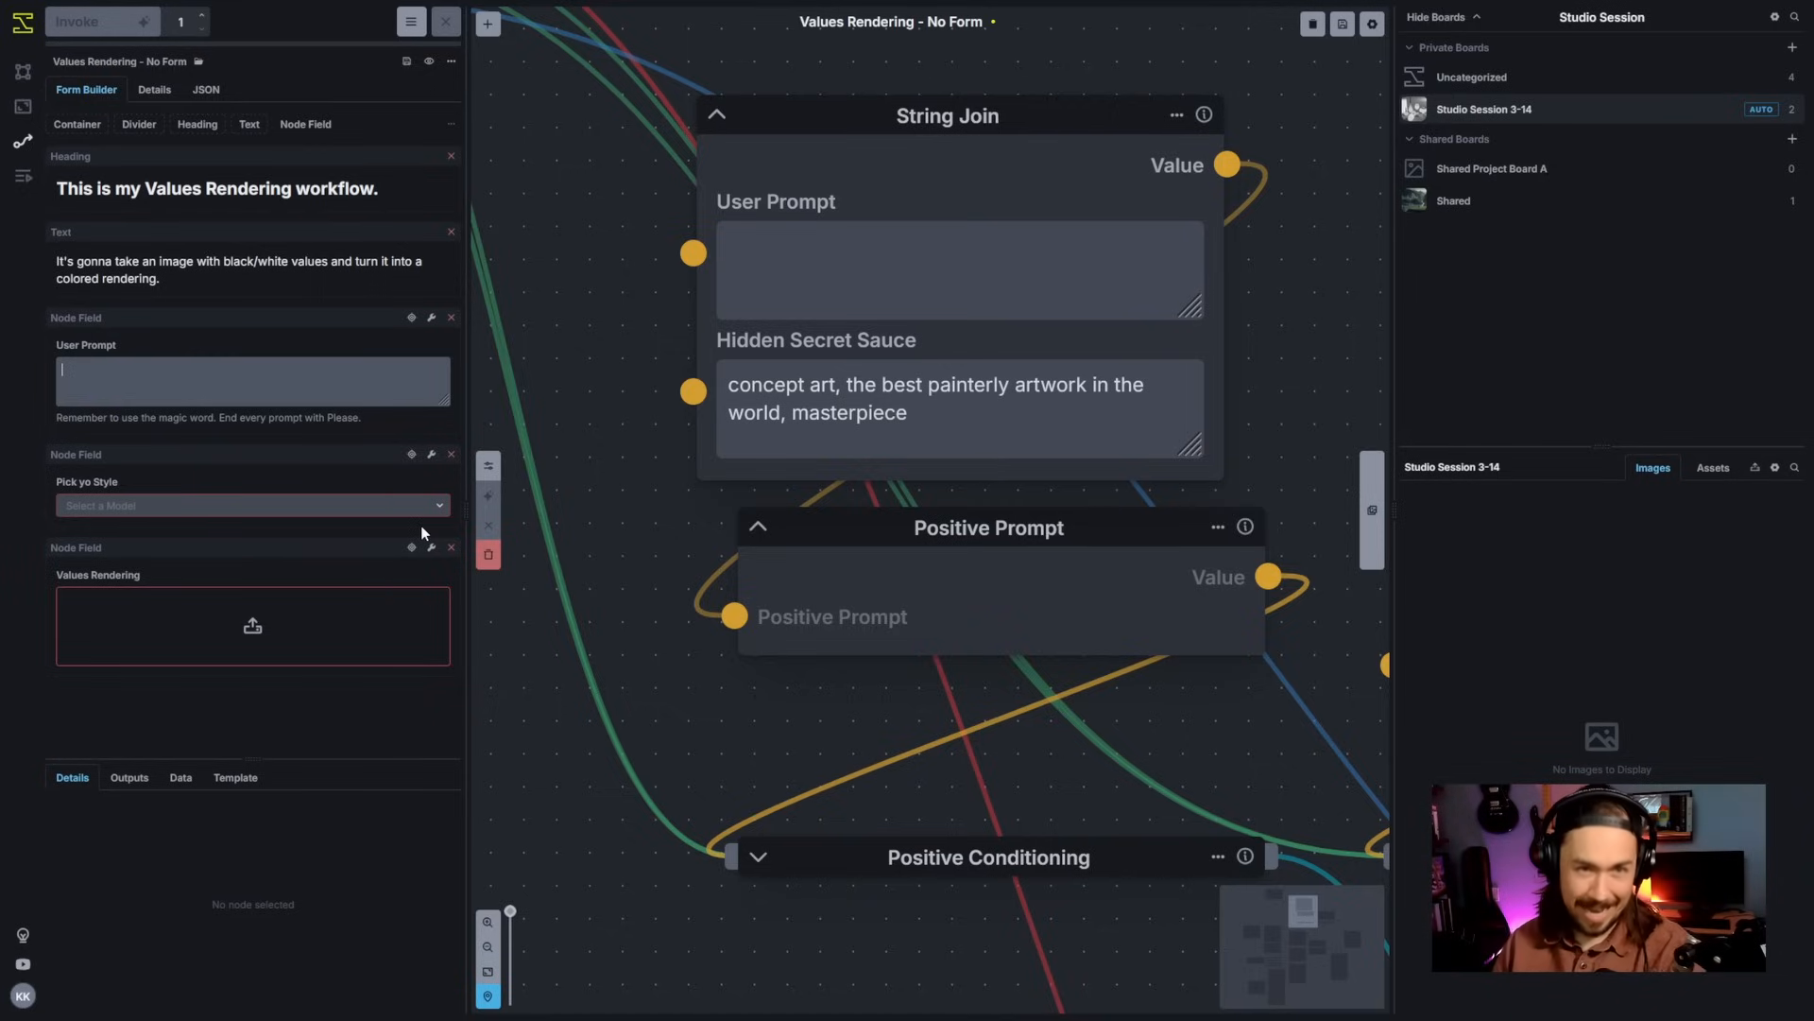
# Step: Add the ControlNet node's Control Model field to the form between the "Pick yo Style" and "Values Rendering" fields
pyautogui.scroll(-7, 675, 581)
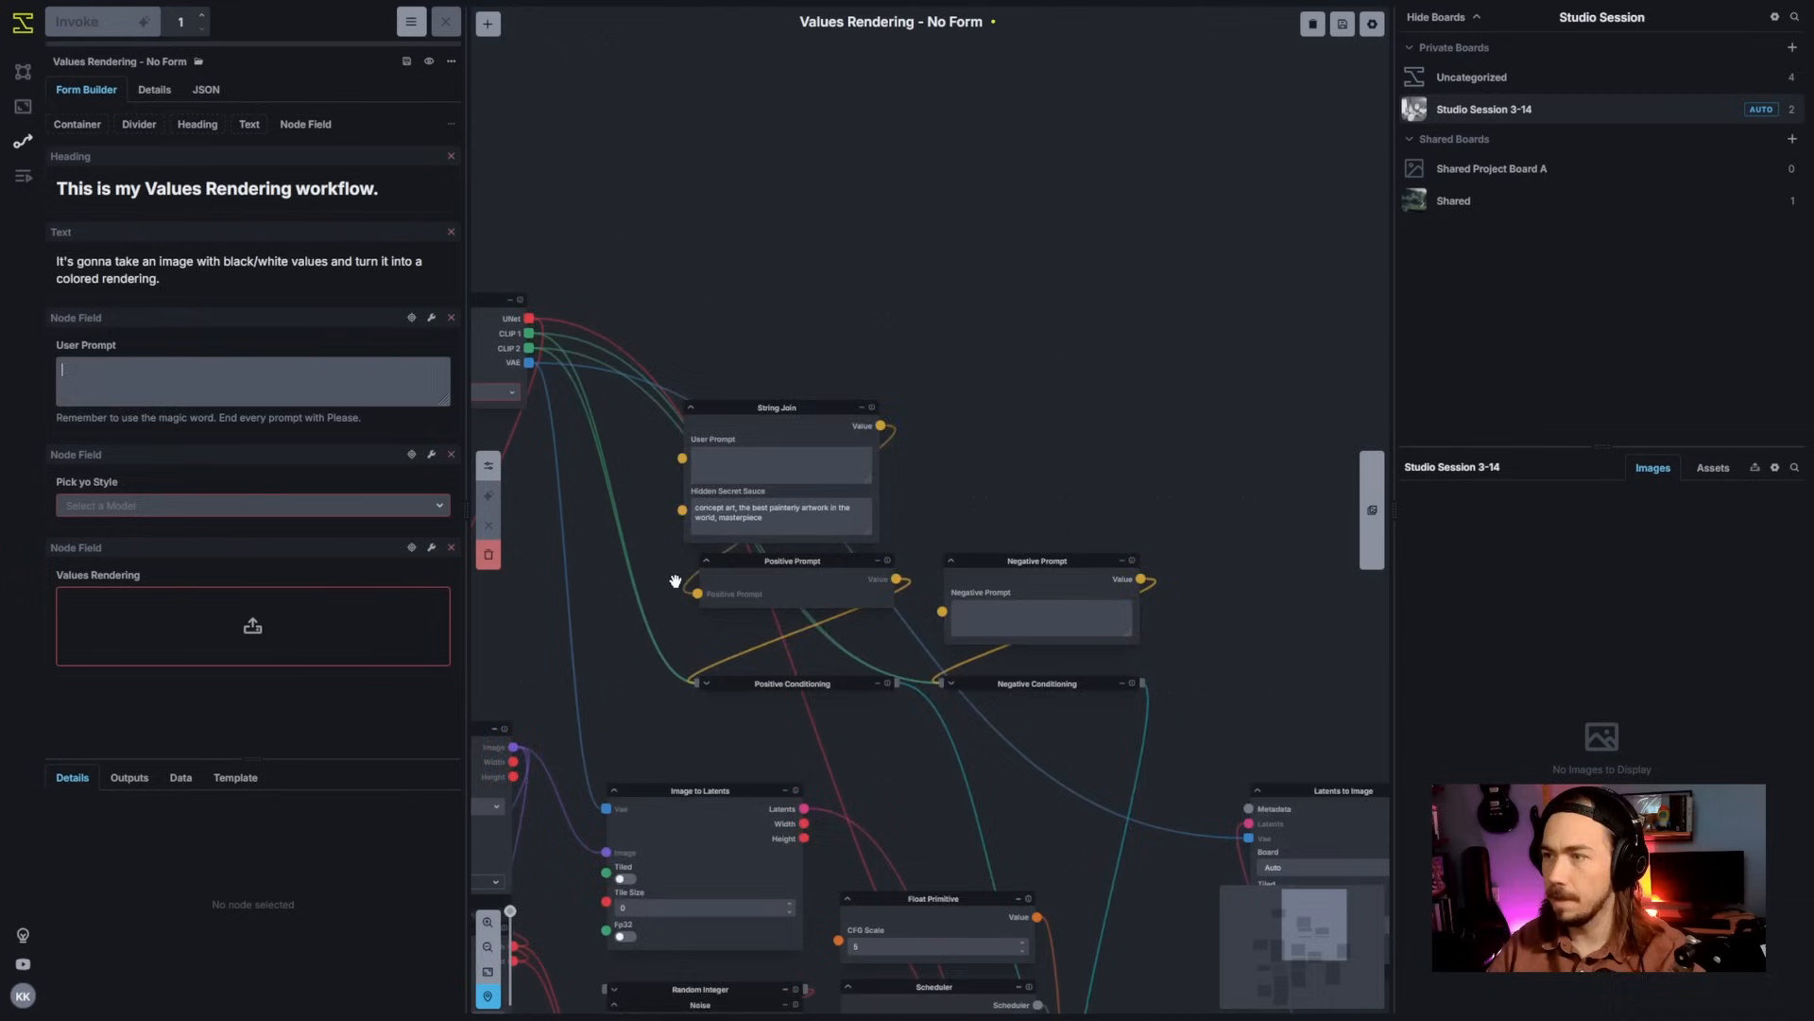
pyautogui.moveTo(924, 742); pyautogui.dragTo(1016, 698)
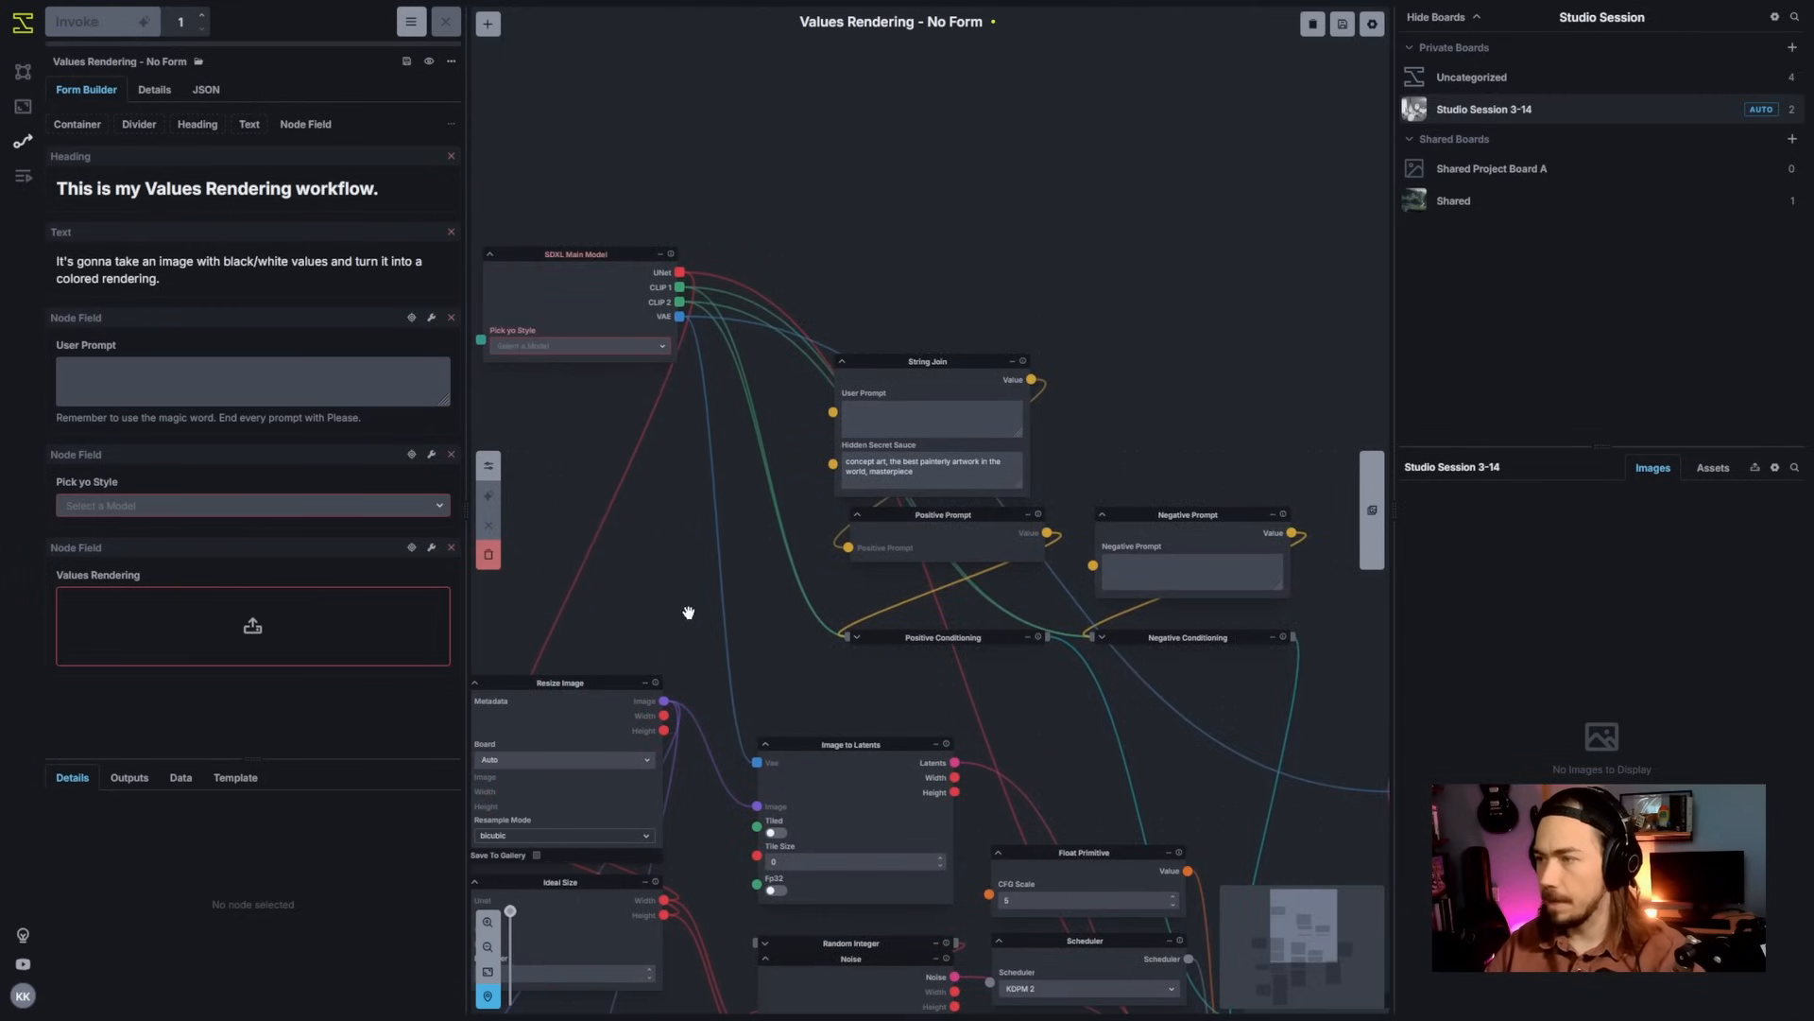
pyautogui.scroll(-3, 749, 444)
pyautogui.moveTo(758, 641); pyautogui.dragTo(856, 616)
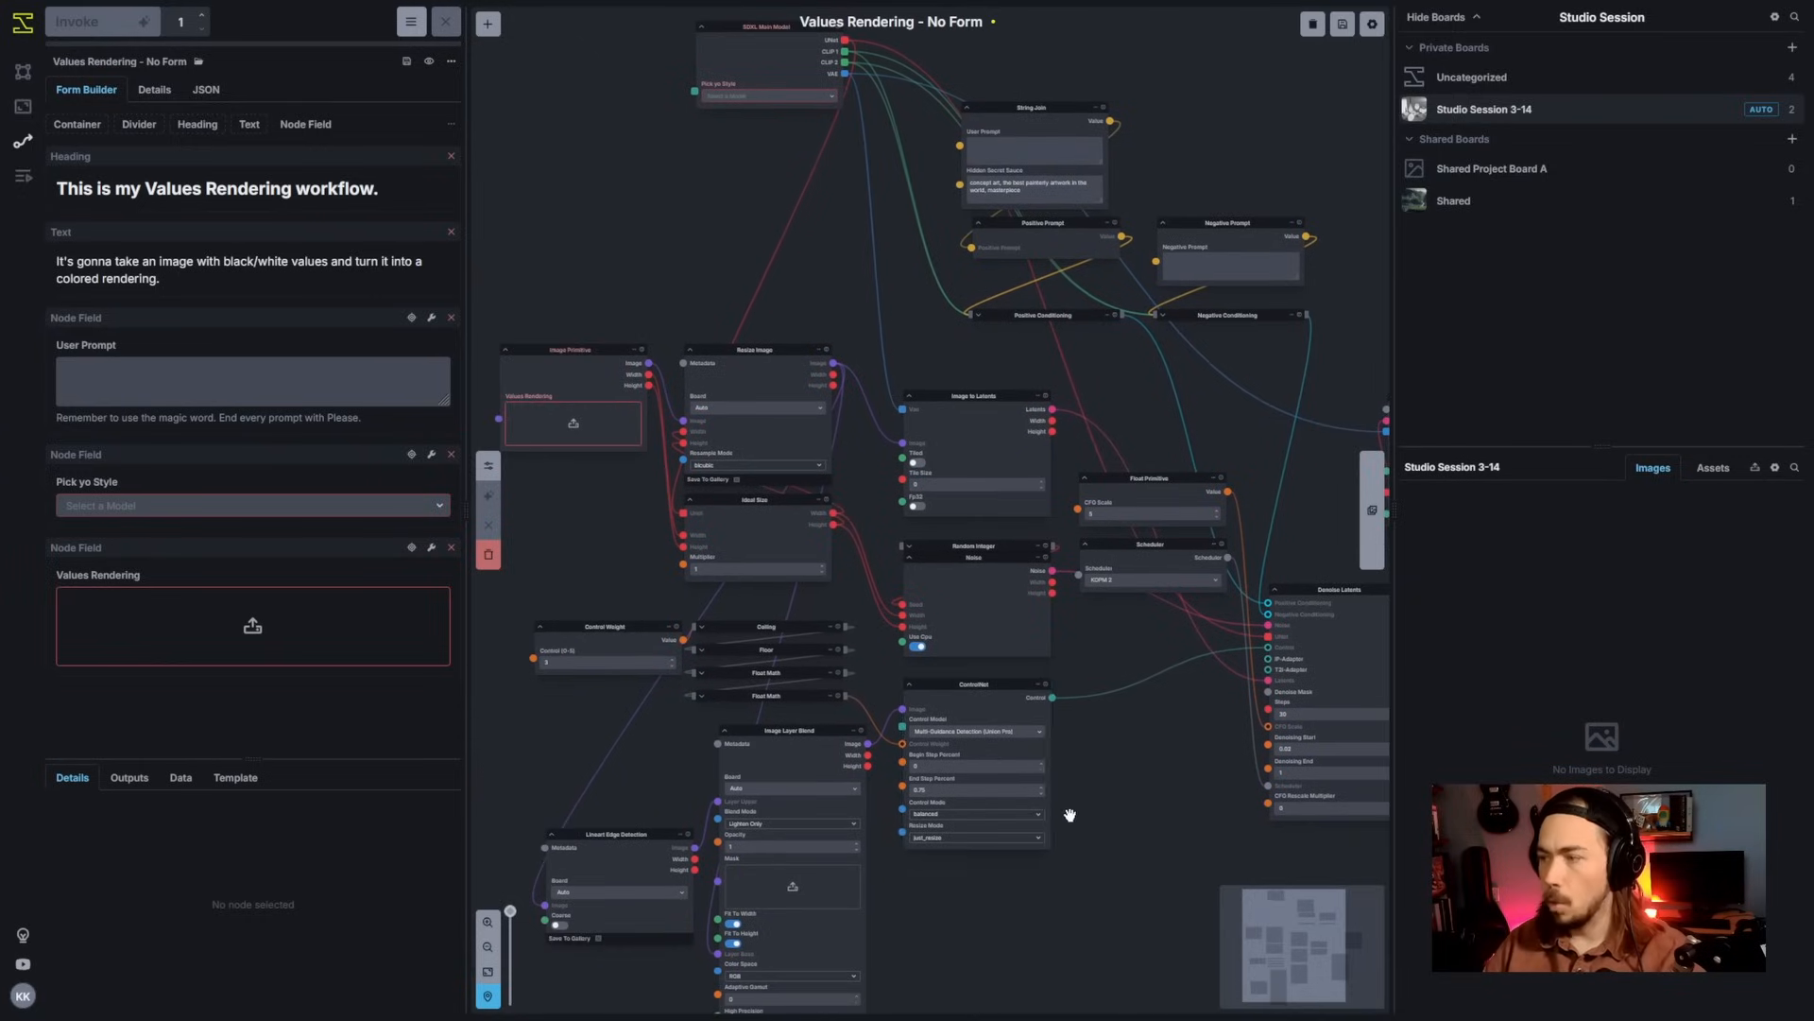
pyautogui.scroll(2, 1068, 813)
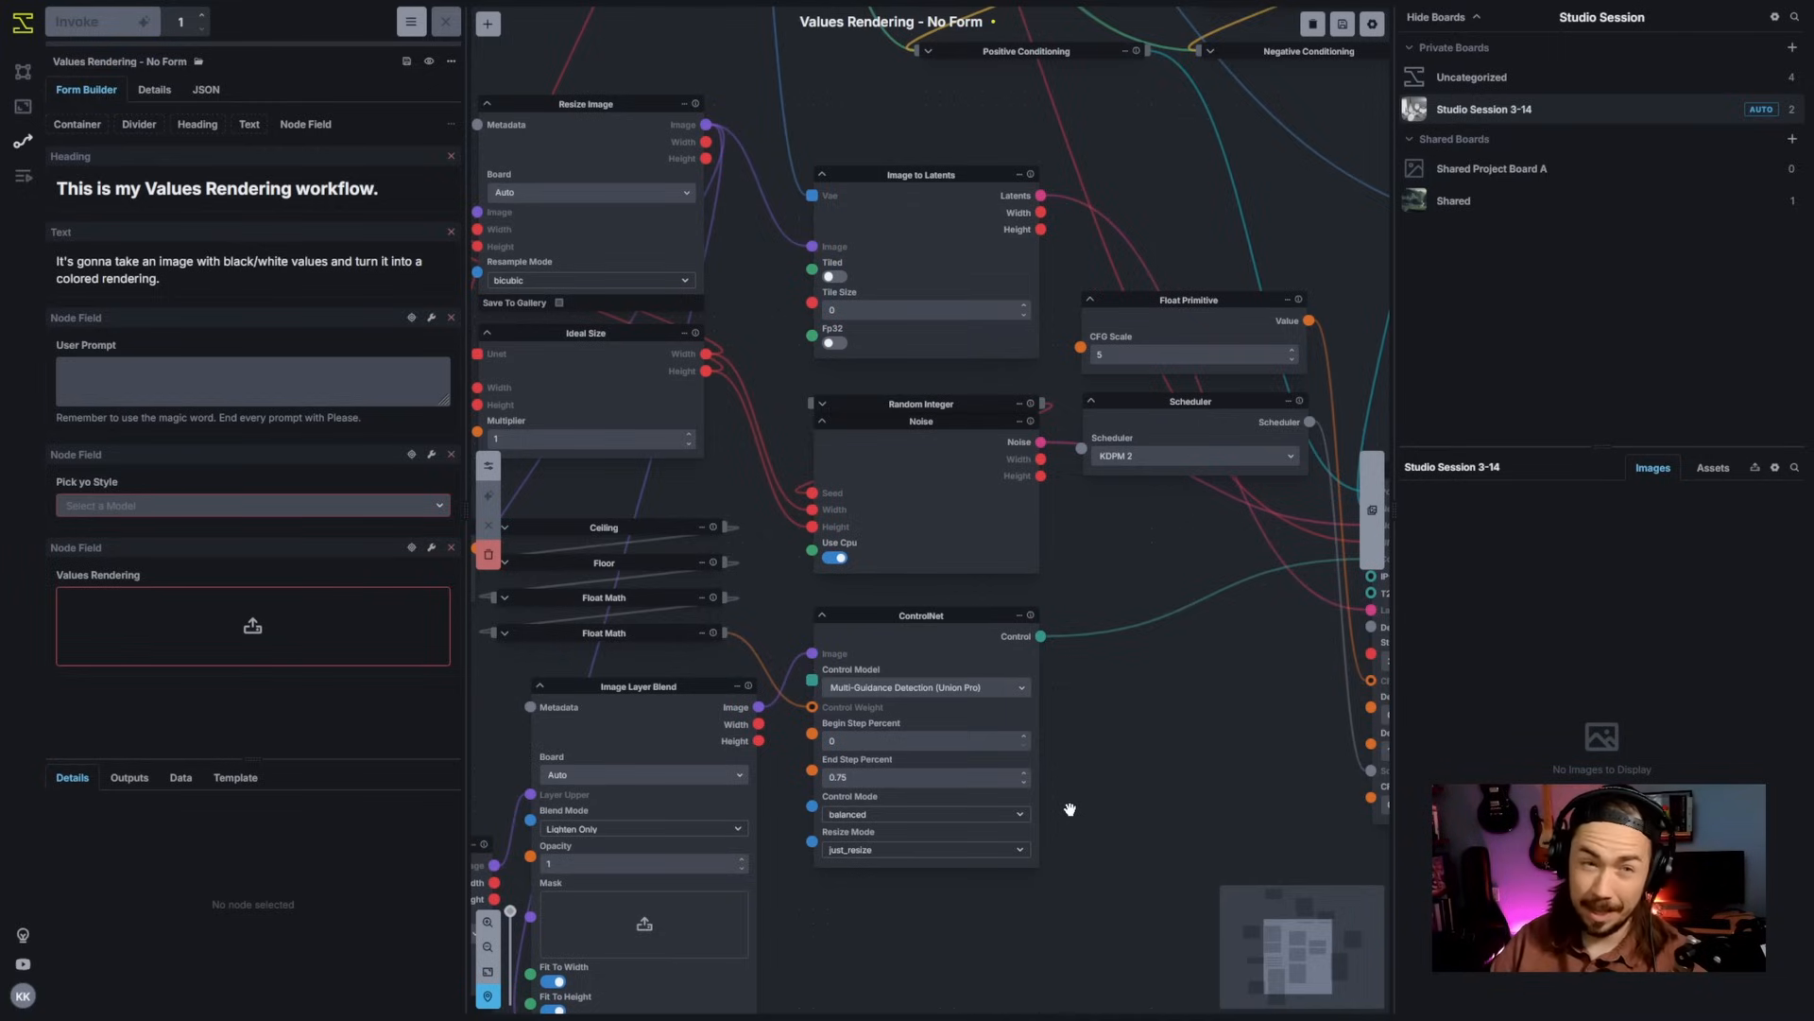
pyautogui.scroll(1, 1066, 768)
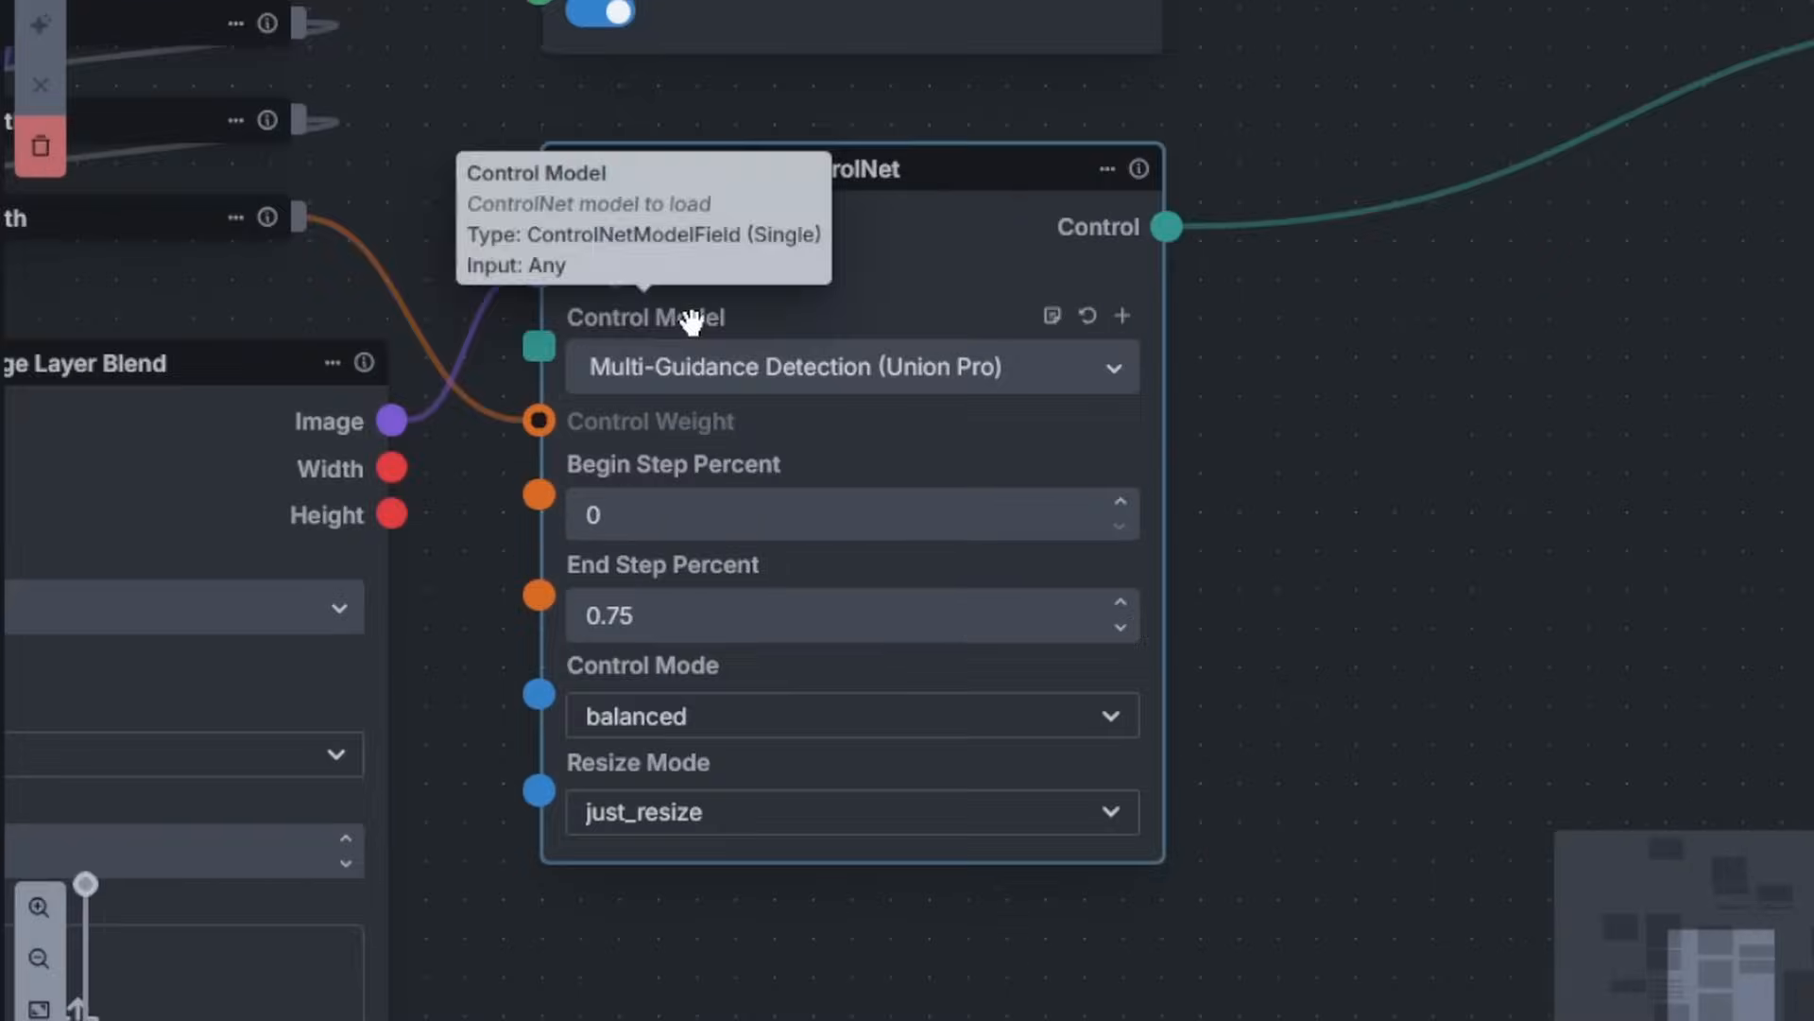
pyautogui.moveTo(801, 636); pyautogui.dragTo(591, 692)
pyautogui.moveTo(255, 430); pyautogui.dragTo(575, 455)
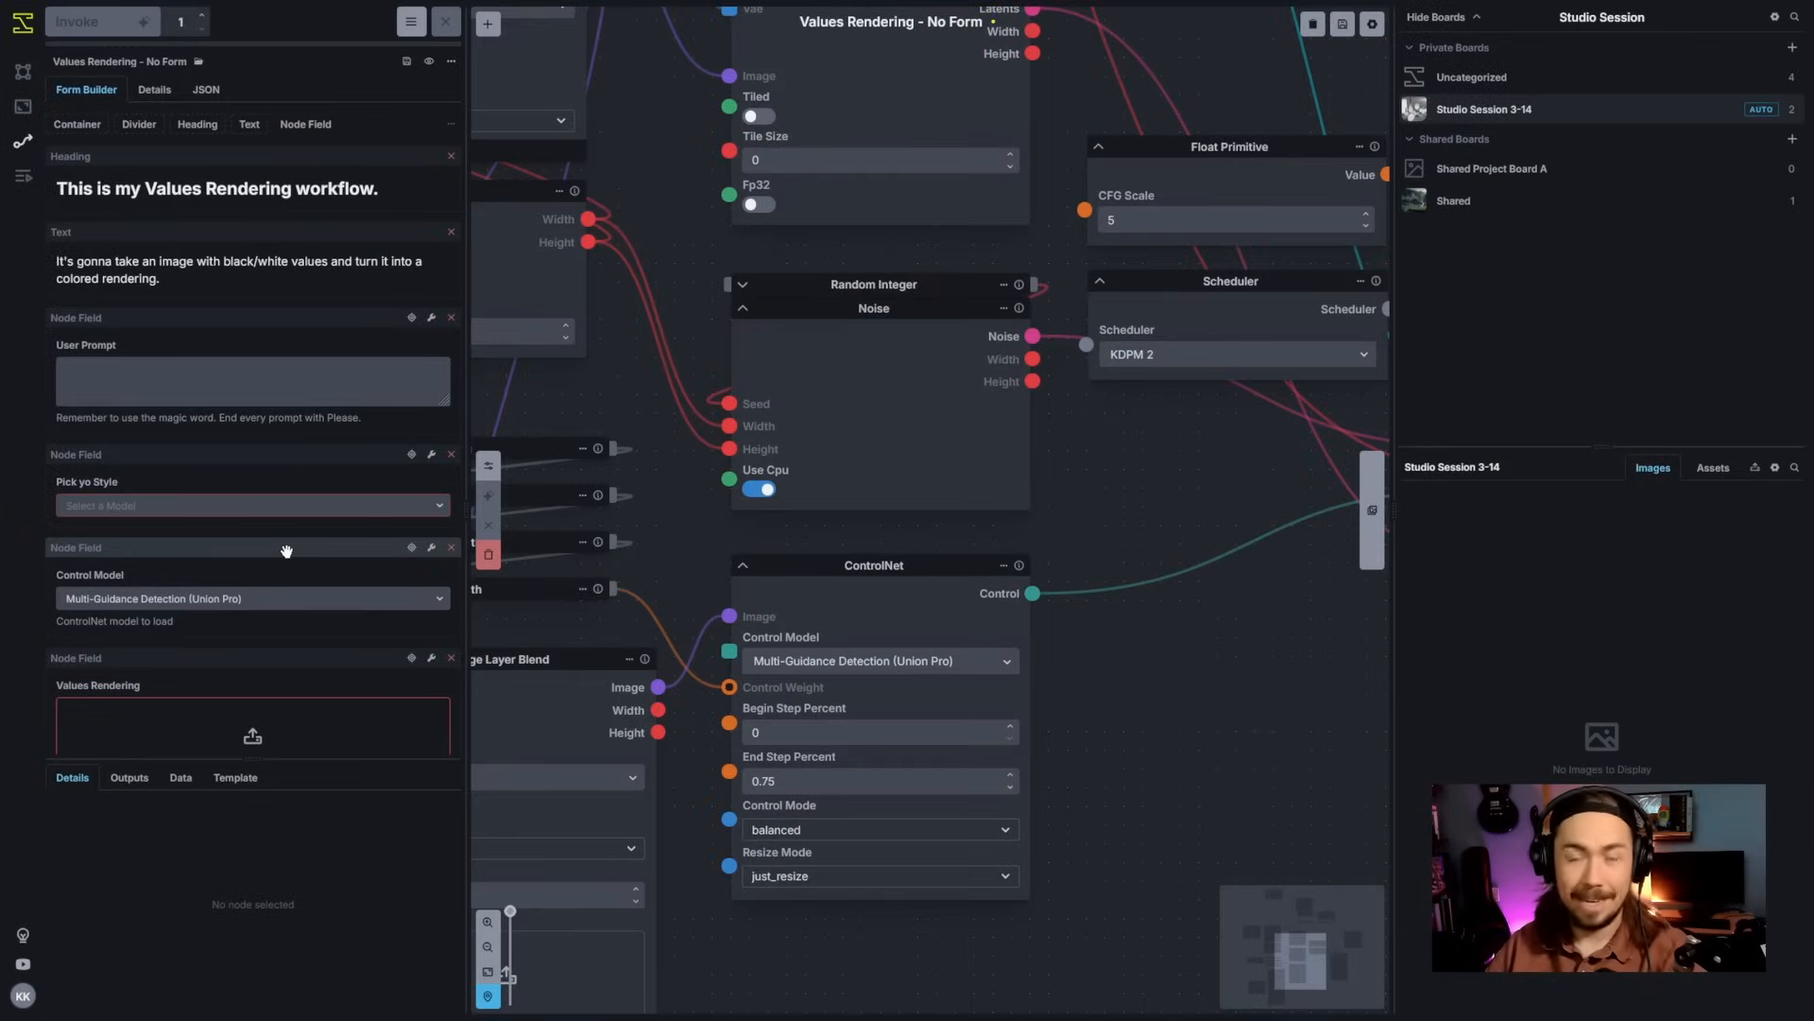
# Step: Remove the Control Model field from the form
pyautogui.click(451, 547)
pyautogui.scroll(-2, 1098, 669)
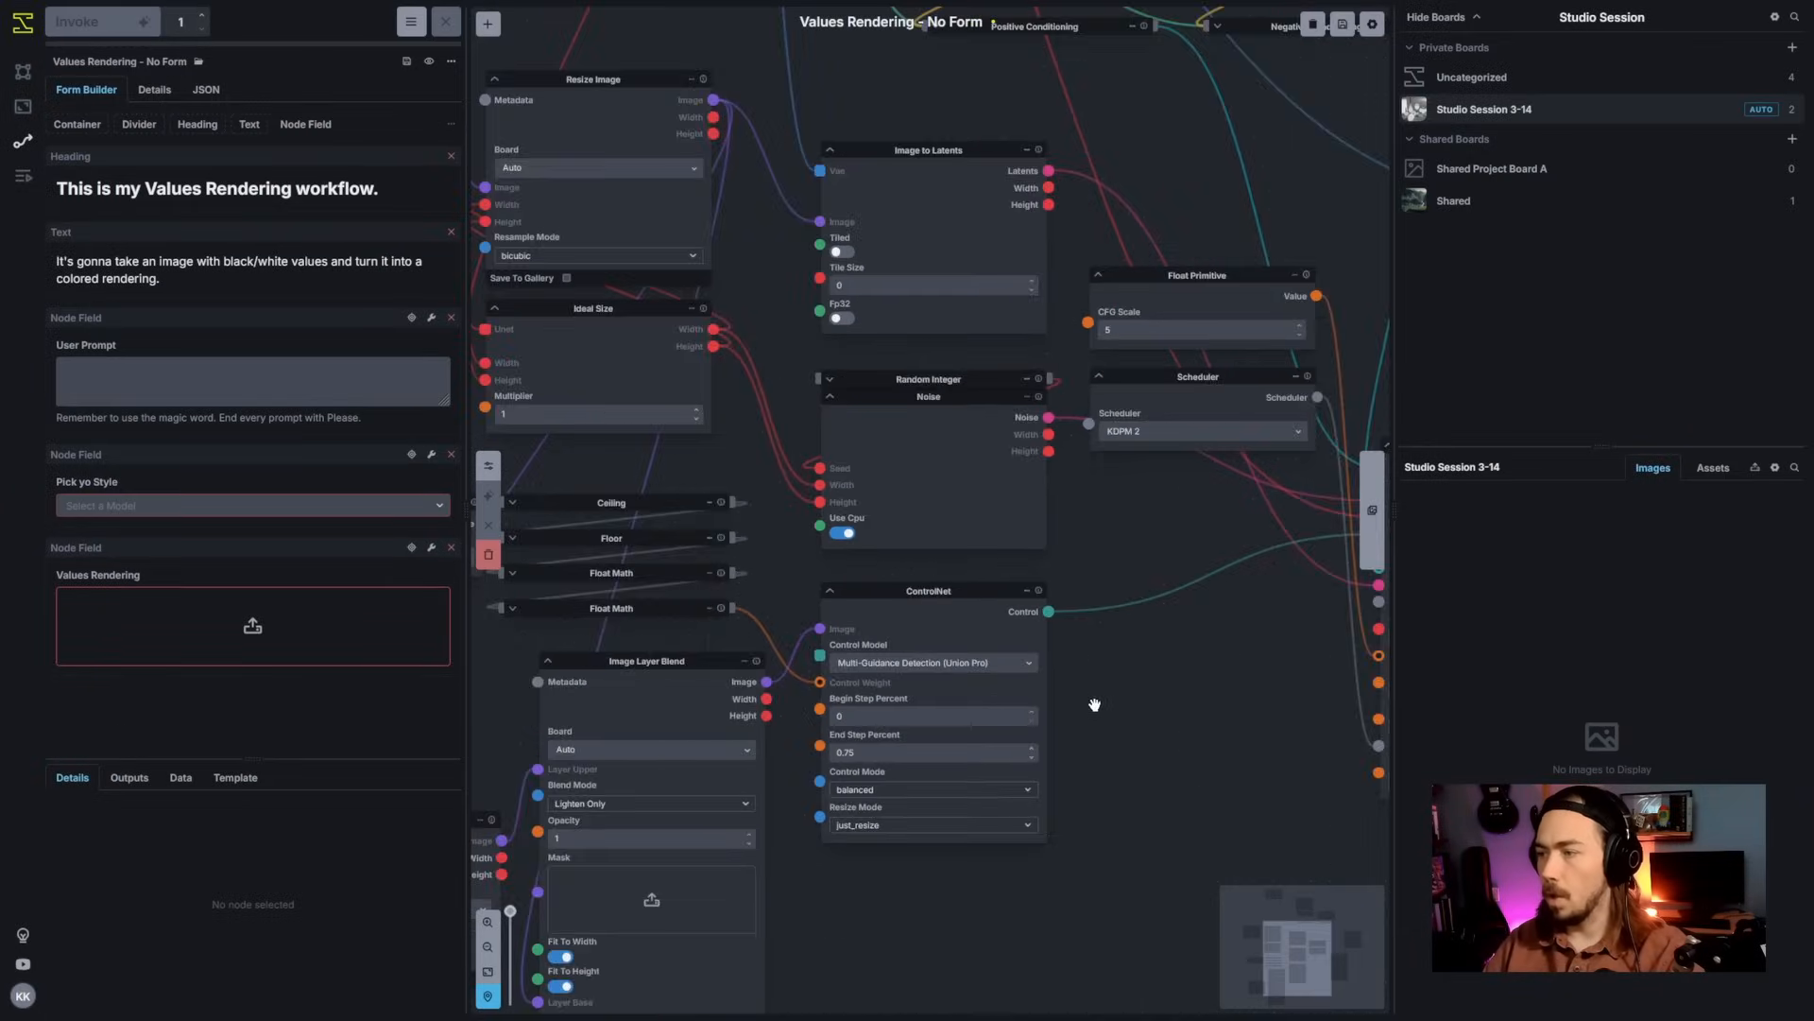
pyautogui.moveTo(1094, 705); pyautogui.dragTo(1171, 673)
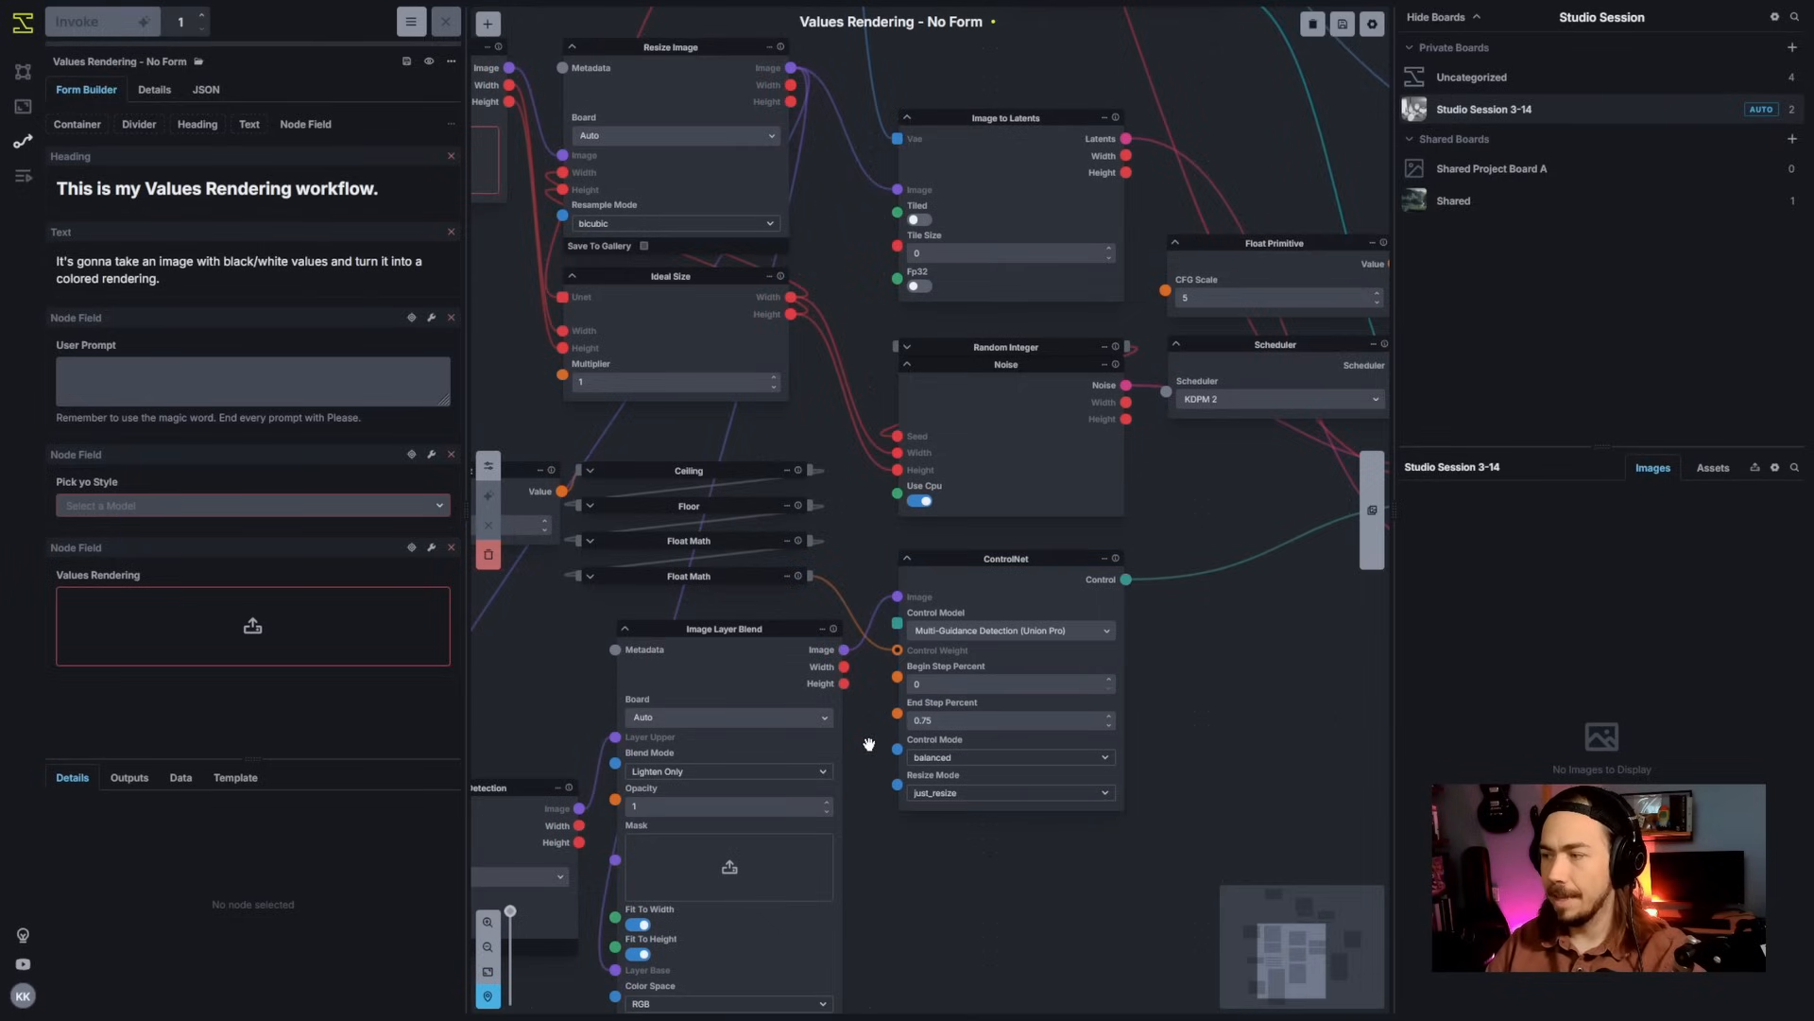
# Step: Examine the Control Weight node and the Ceiling, Floor and Float Math chain that feeds the ControlNet node
pyautogui.moveTo(875, 747); pyautogui.dragTo(950, 729)
pyautogui.scroll(5, 950, 729)
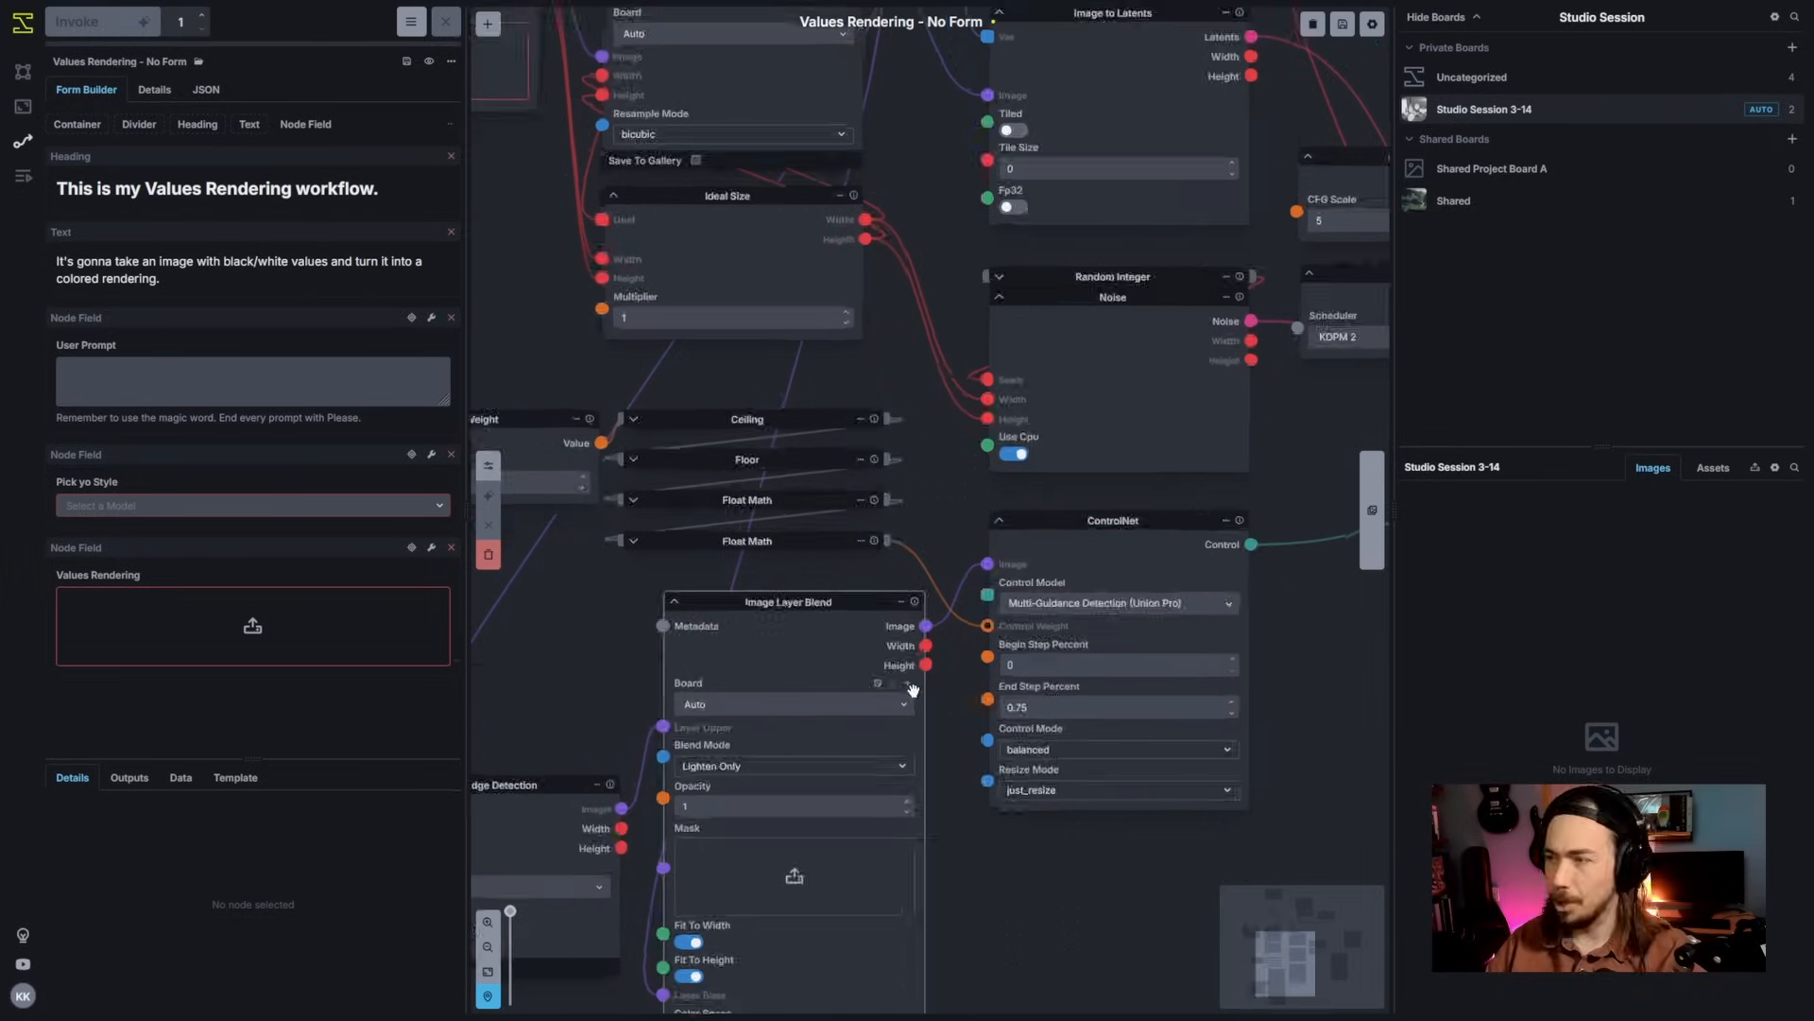
pyautogui.moveTo(585, 532); pyautogui.dragTo(782, 679)
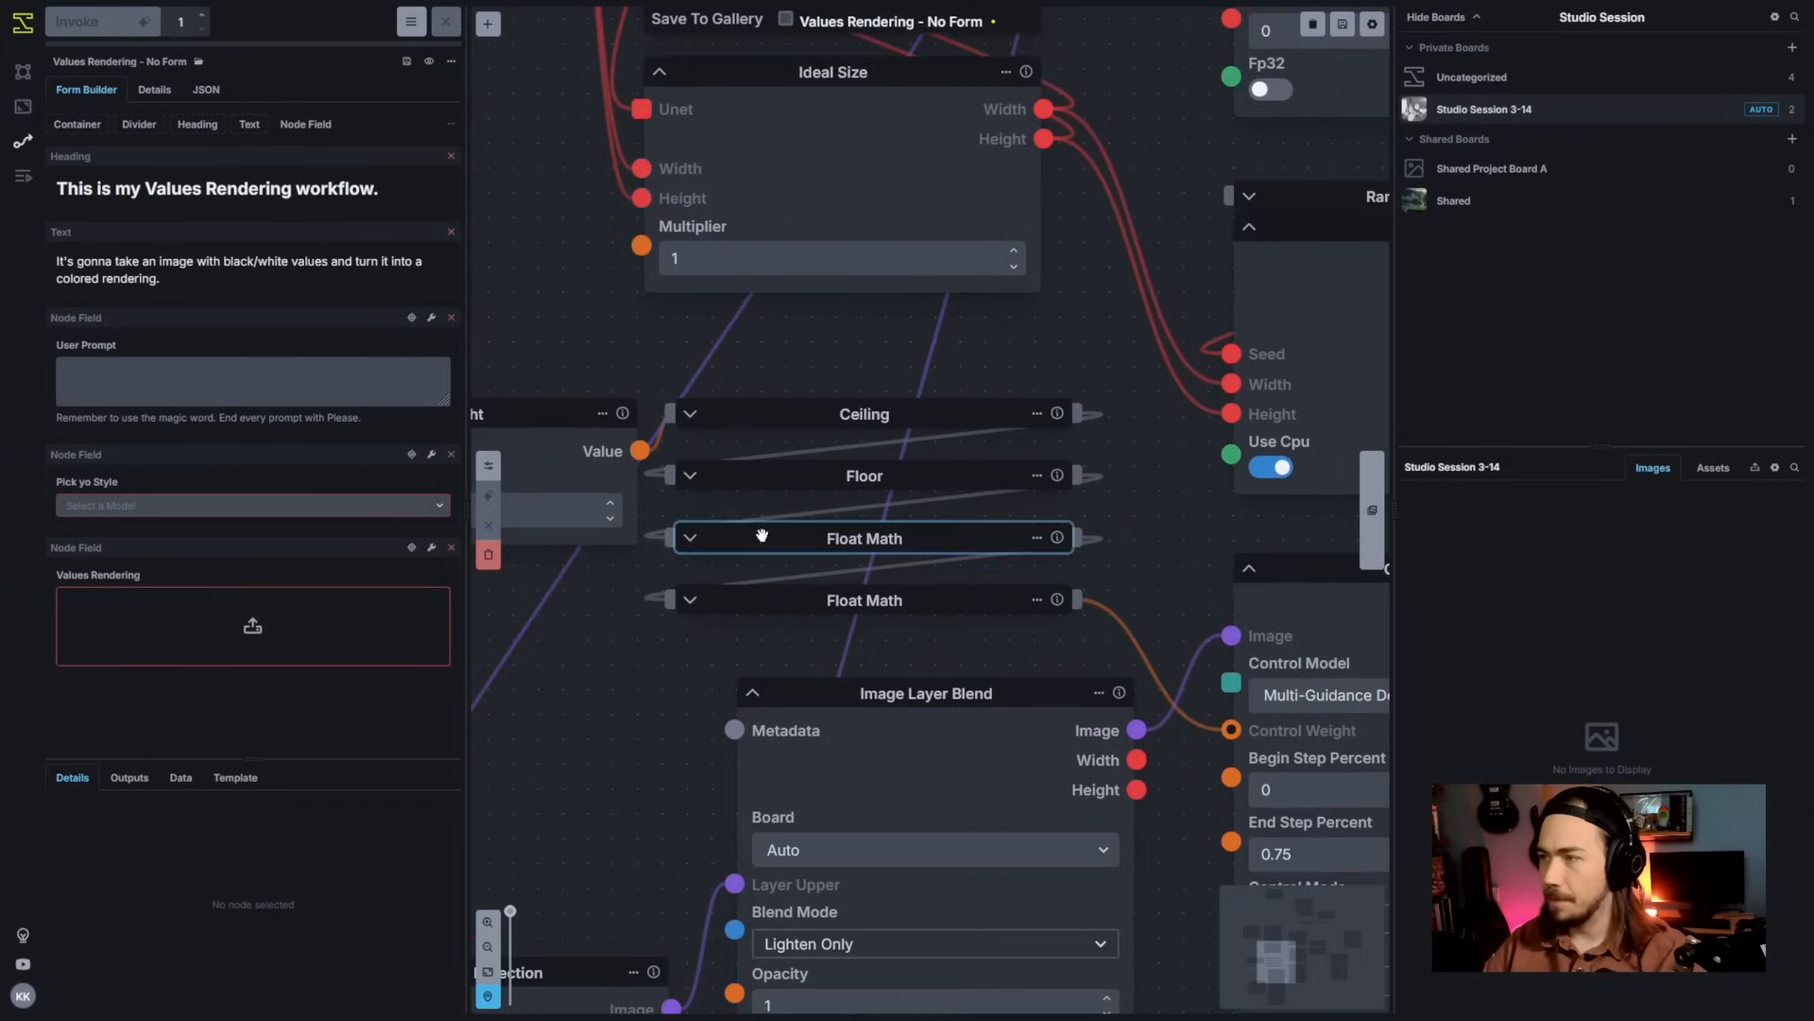
pyautogui.scroll(-4, 777, 478)
pyautogui.scroll(7, 648, 404)
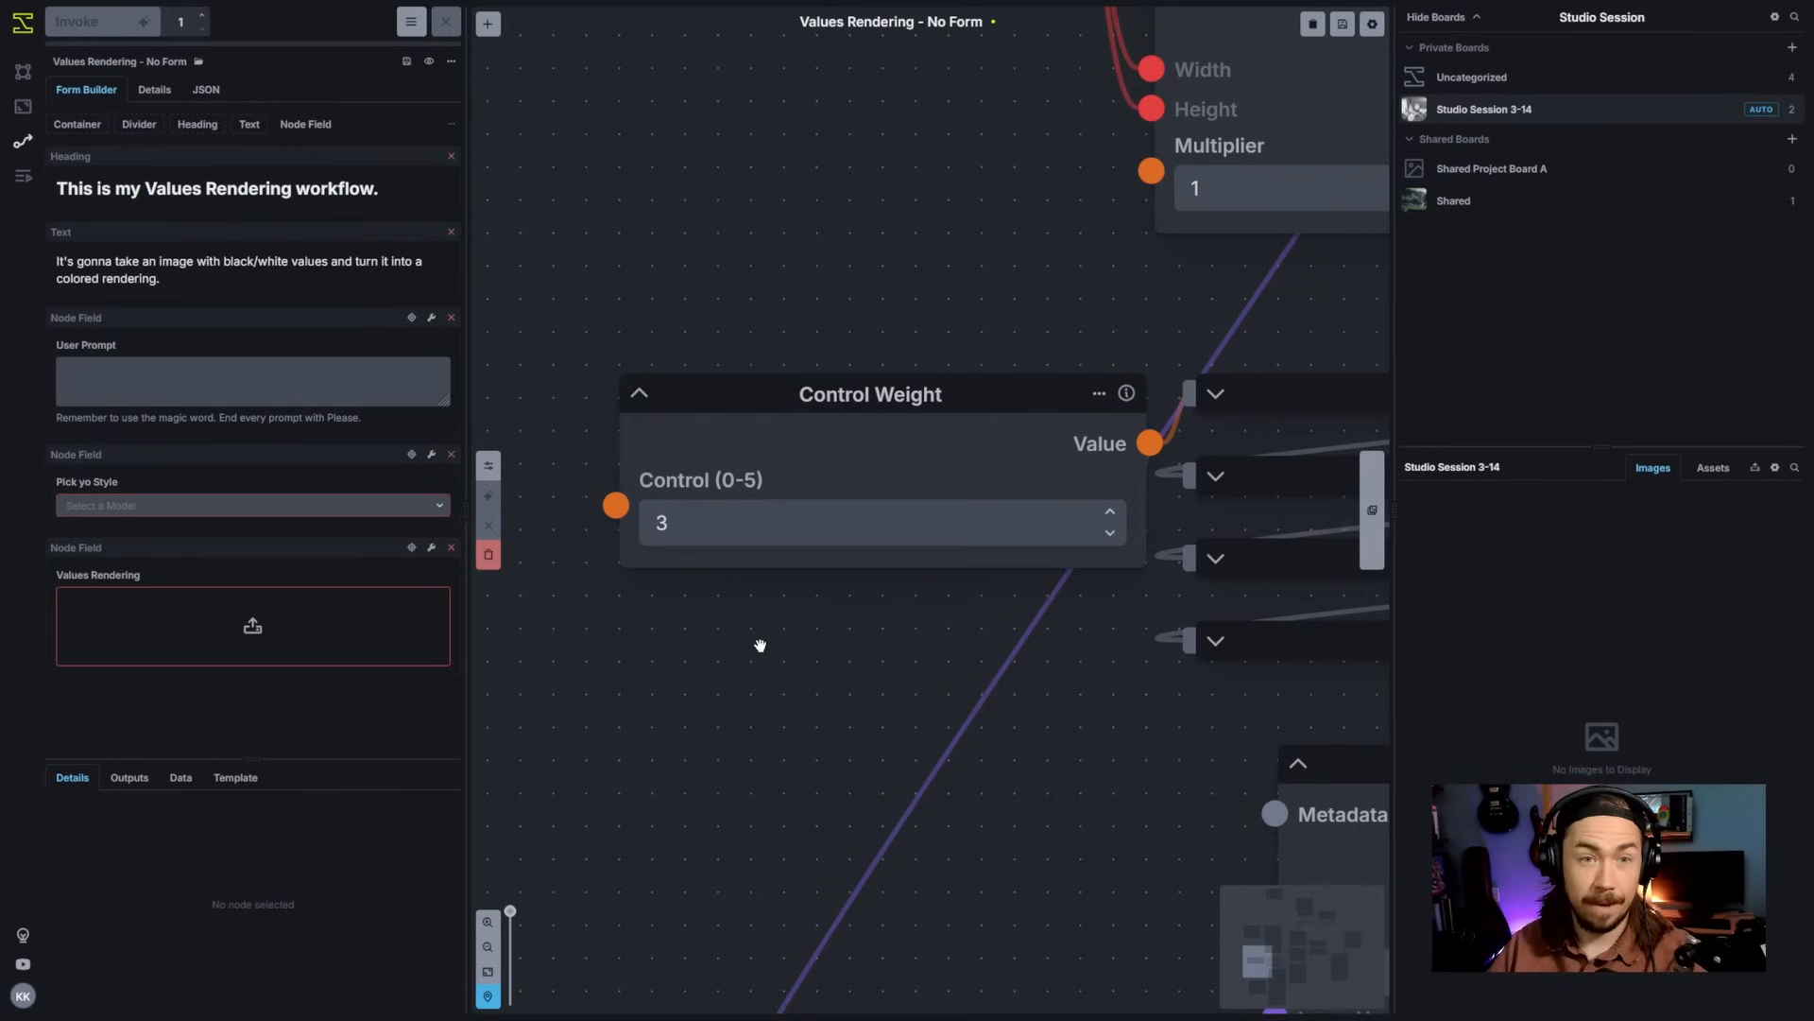
pyautogui.moveTo(1275, 365); pyautogui.dragTo(769, 353)
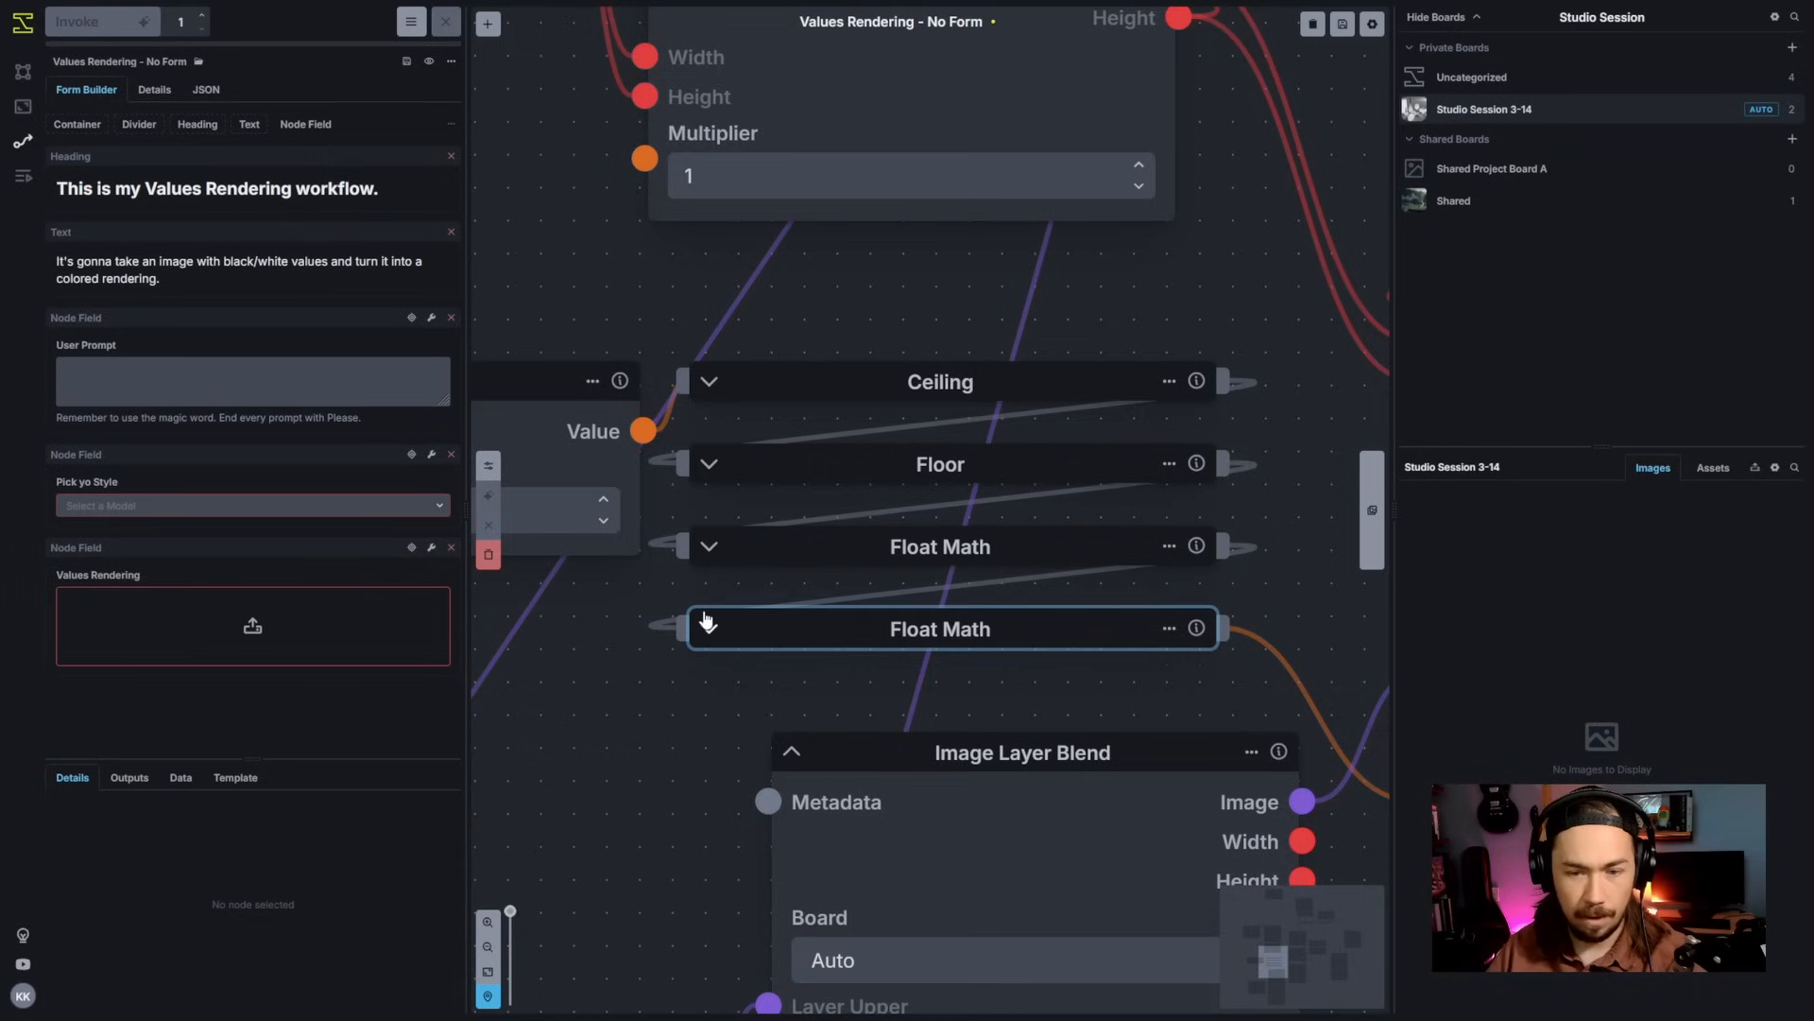
pyautogui.scroll(-5, 704, 619)
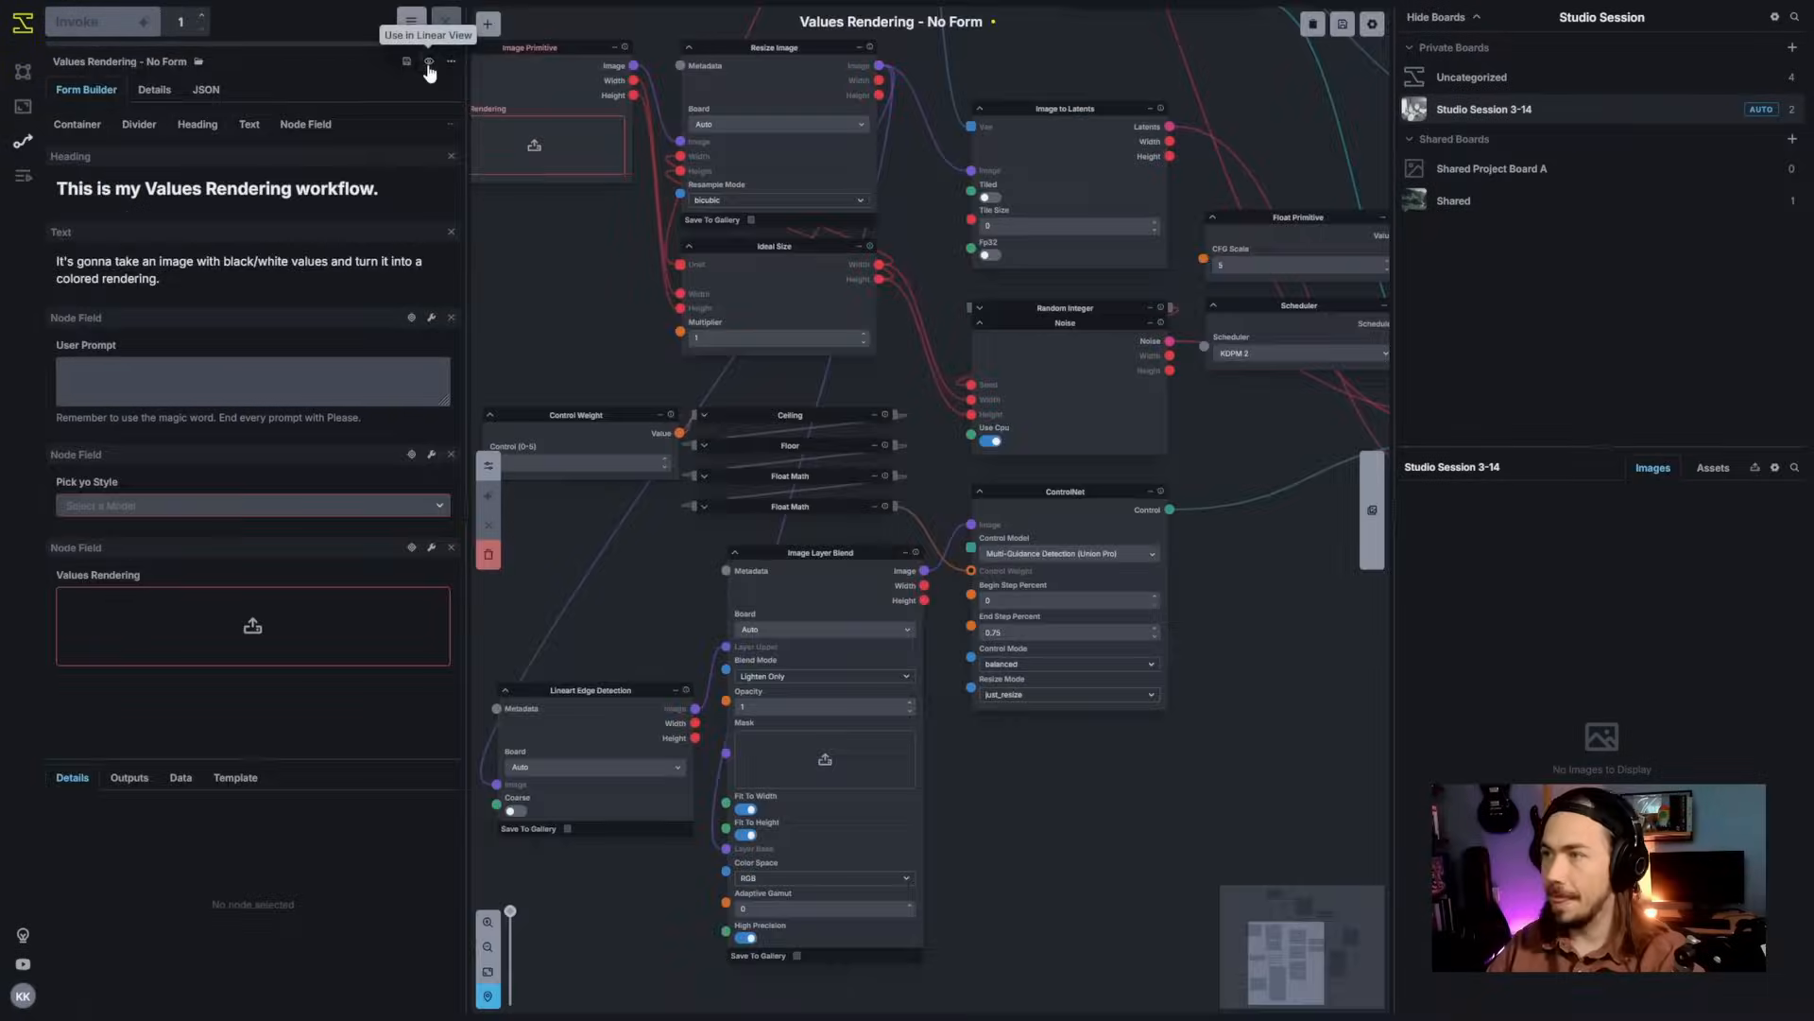
# Step: Switch the workflow from editing to its linear form view and try the User Prompt field
pyautogui.click(892, 130)
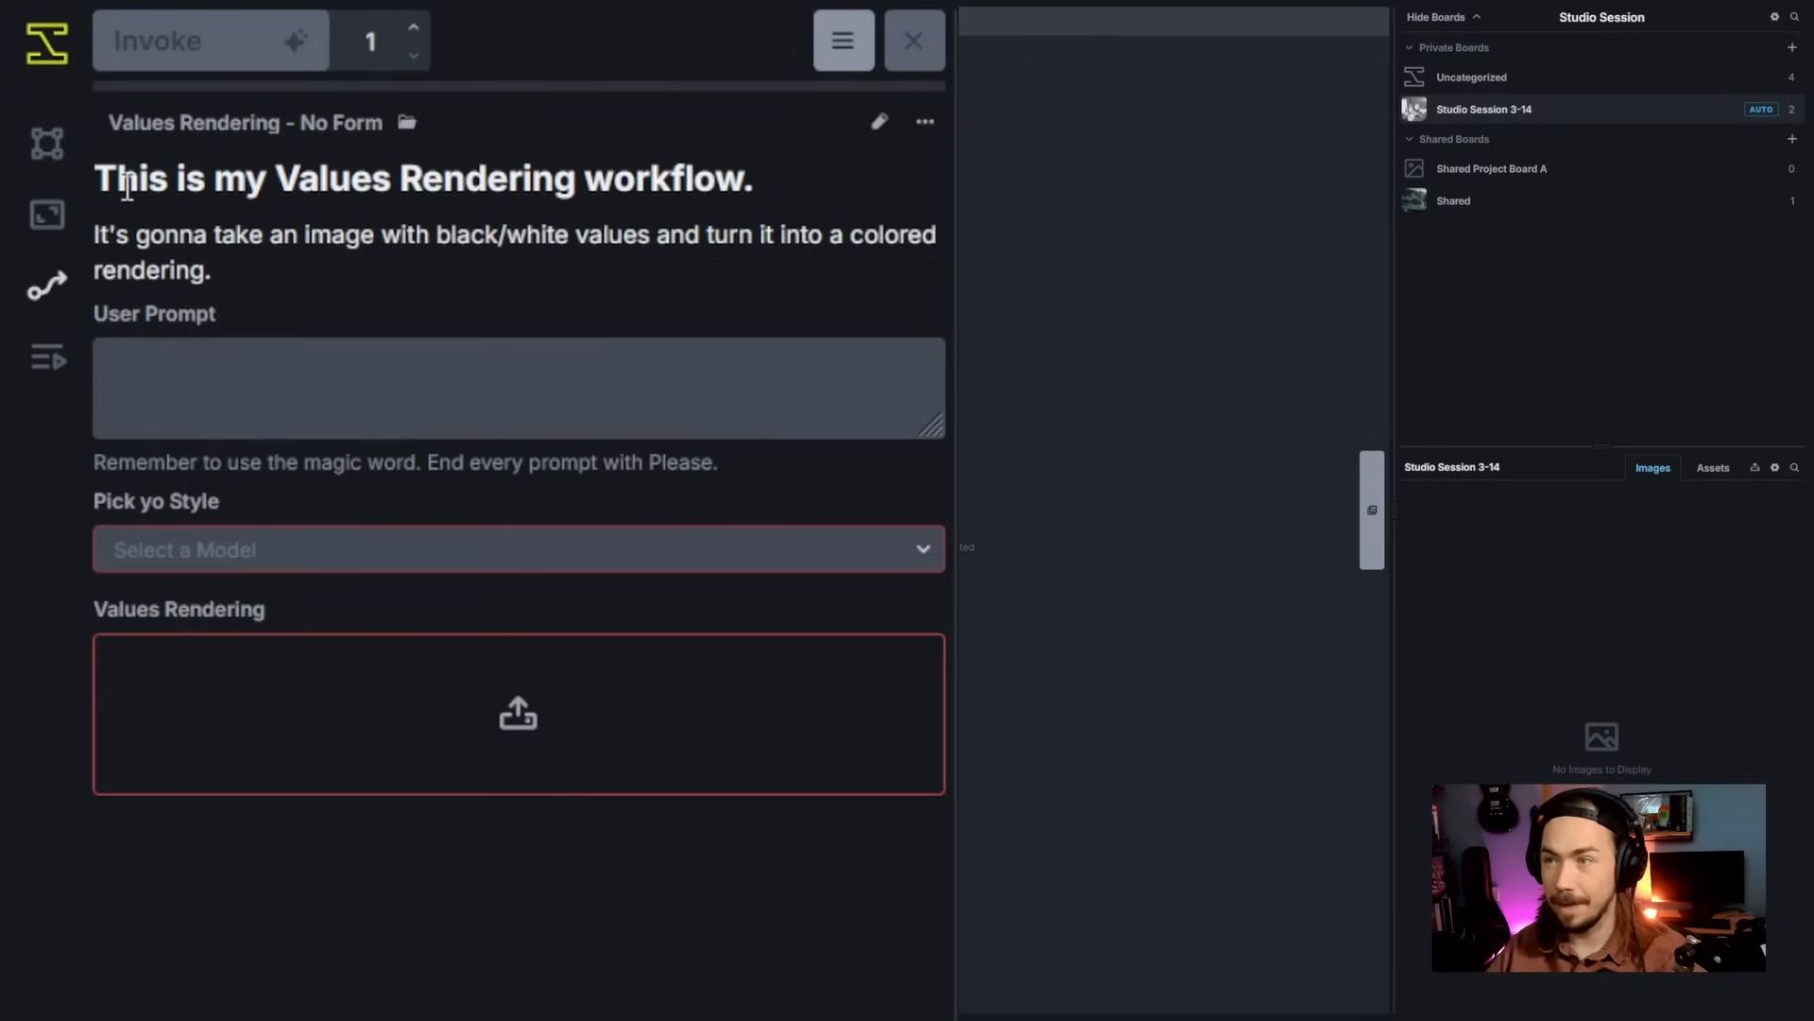
pyautogui.click(304, 382)
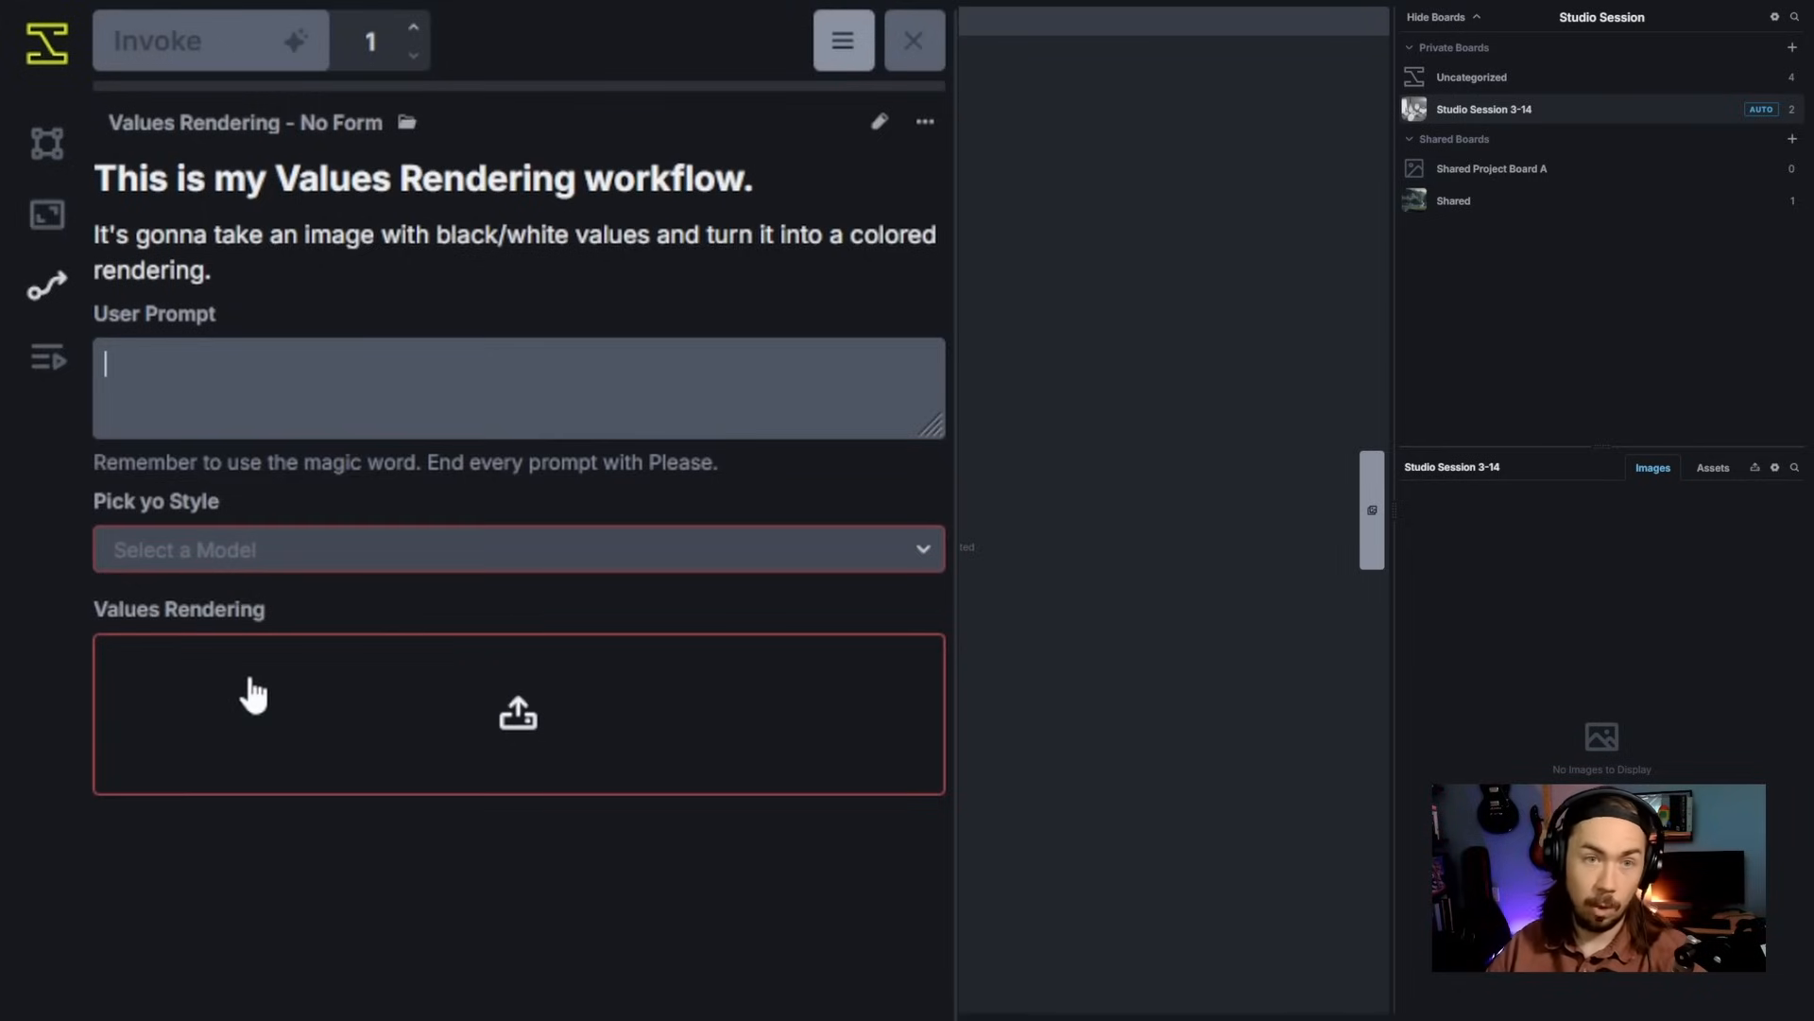
# Step: Load the Values Rendering workflow from the shared workflows in the library, discarding the current workflow's unsaved changes
pyautogui.click(378, 122)
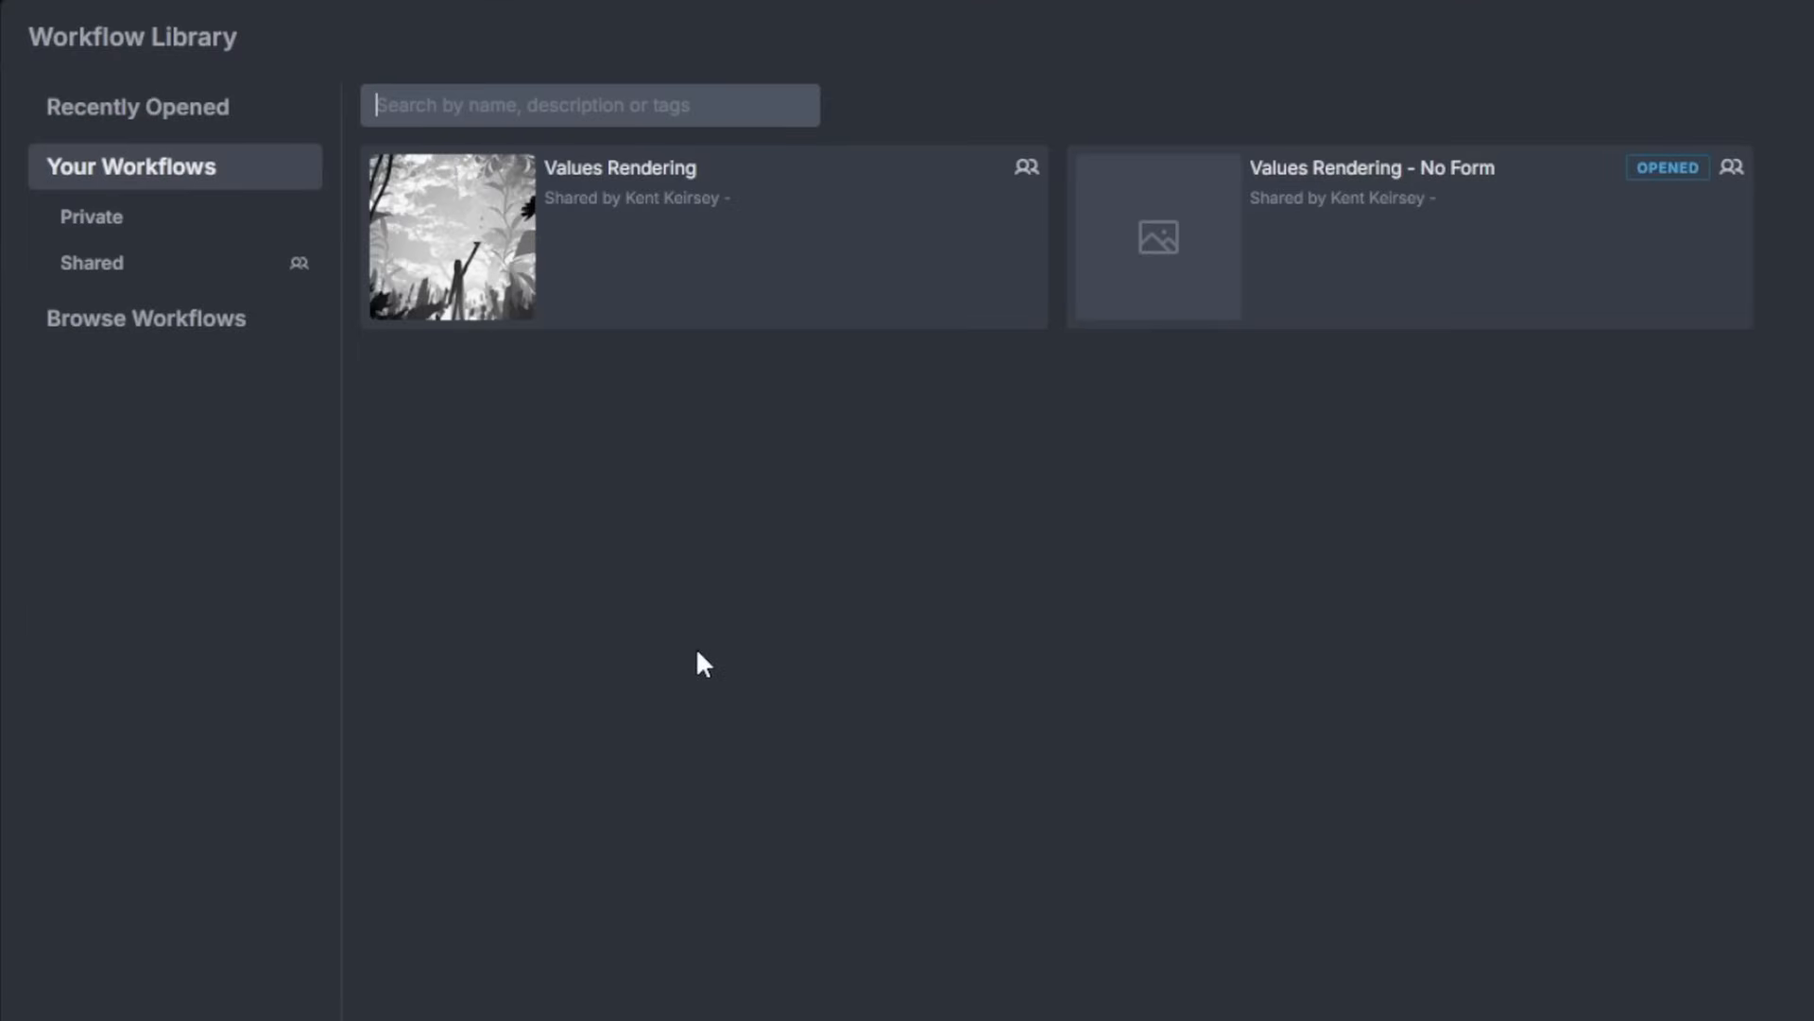
pyautogui.moveTo(1316, 296)
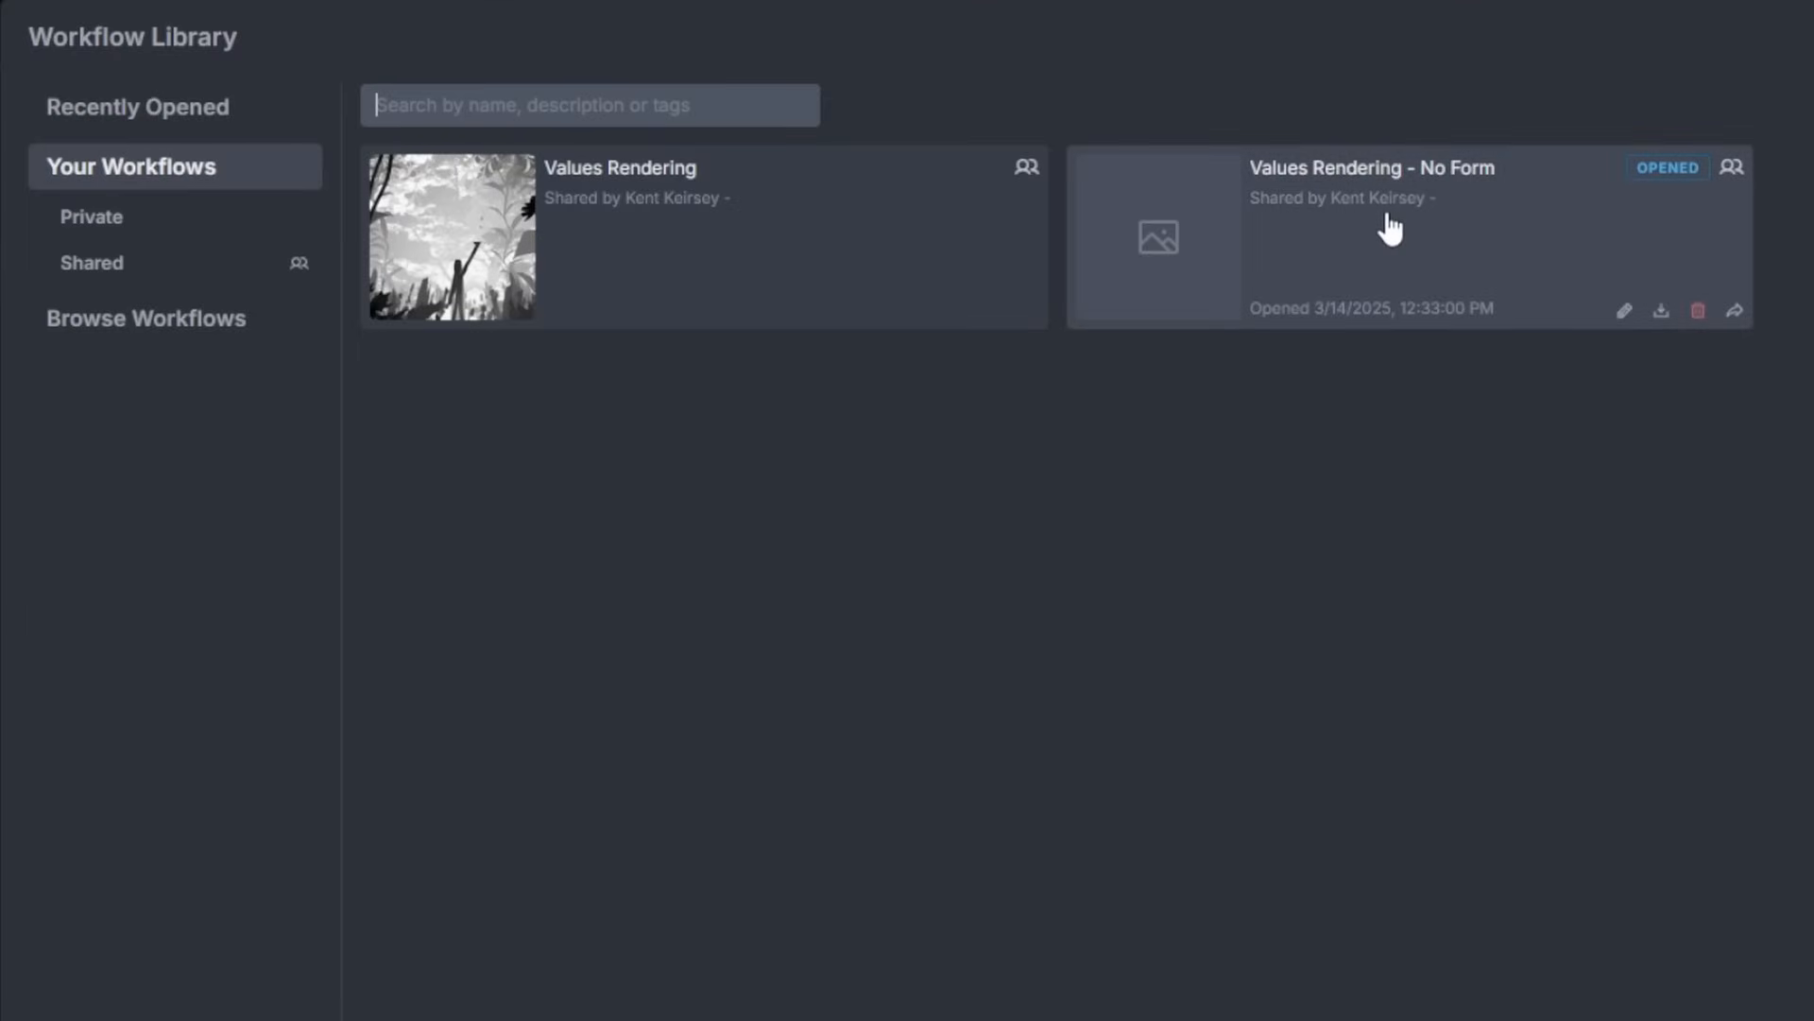
pyautogui.moveTo(933, 304)
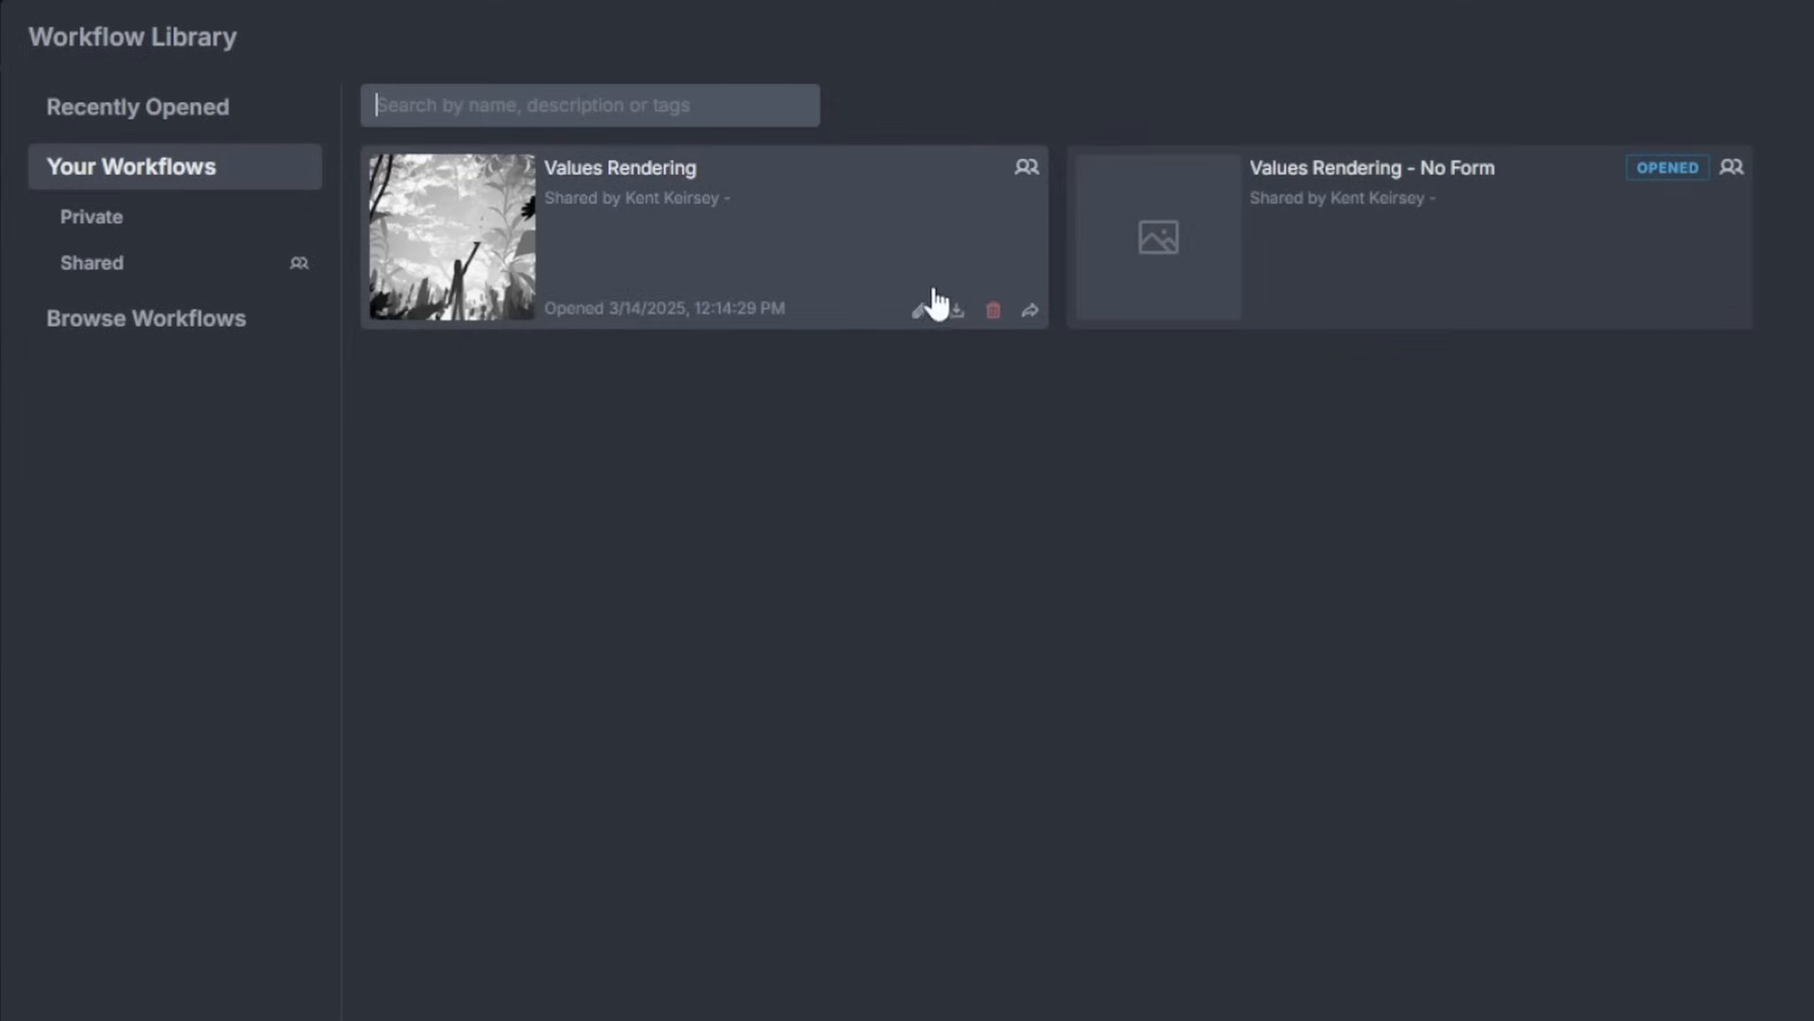
pyautogui.click(833, 246)
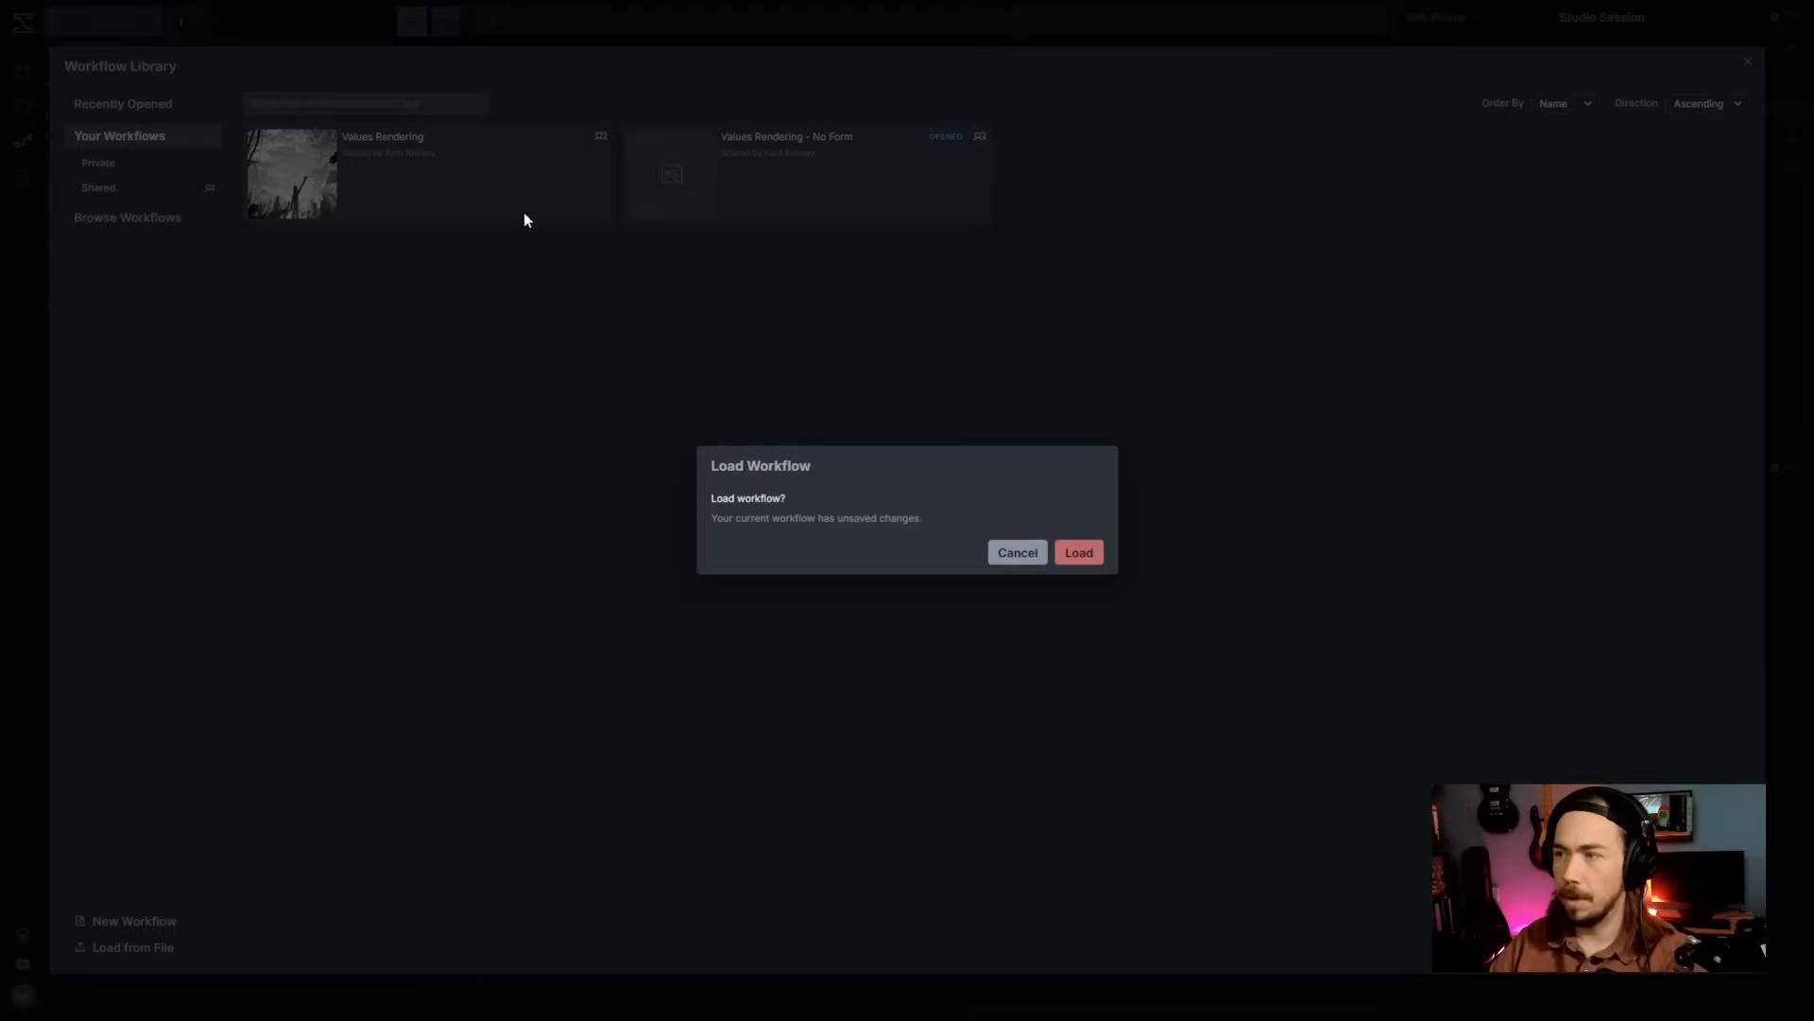
pyautogui.click(1011, 550)
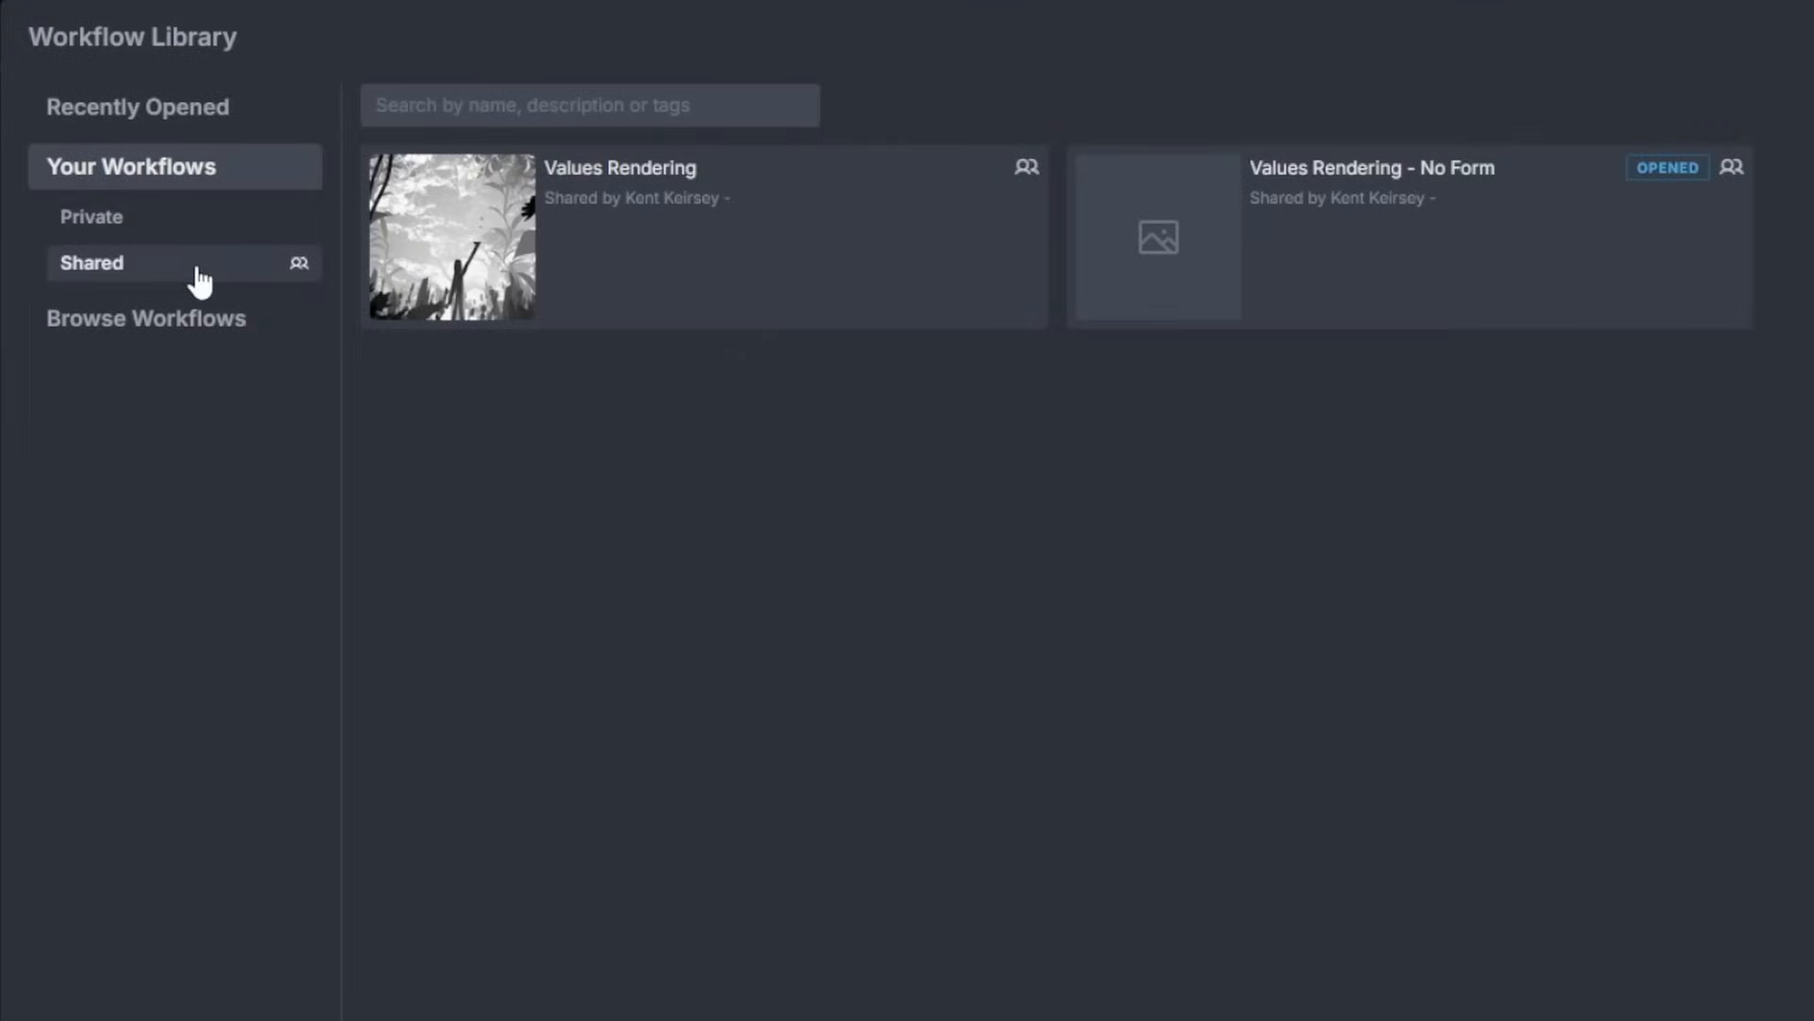
pyautogui.click(154, 189)
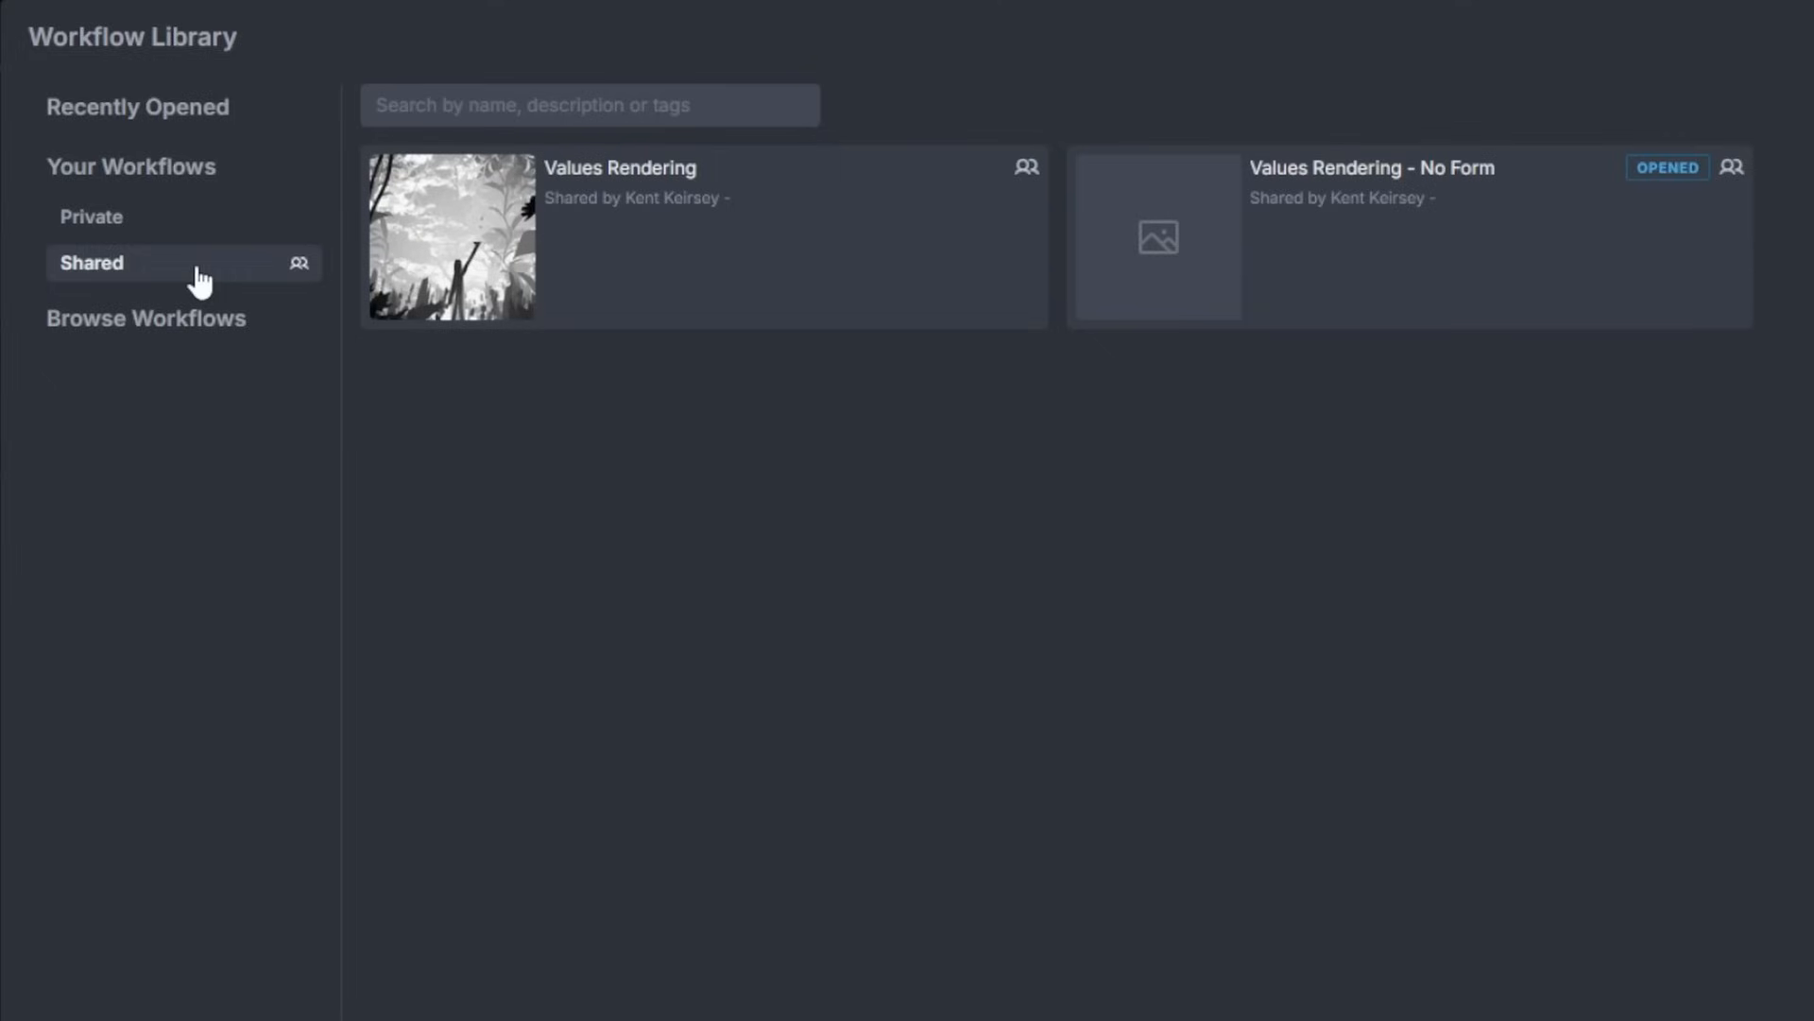
pyautogui.moveTo(650, 307)
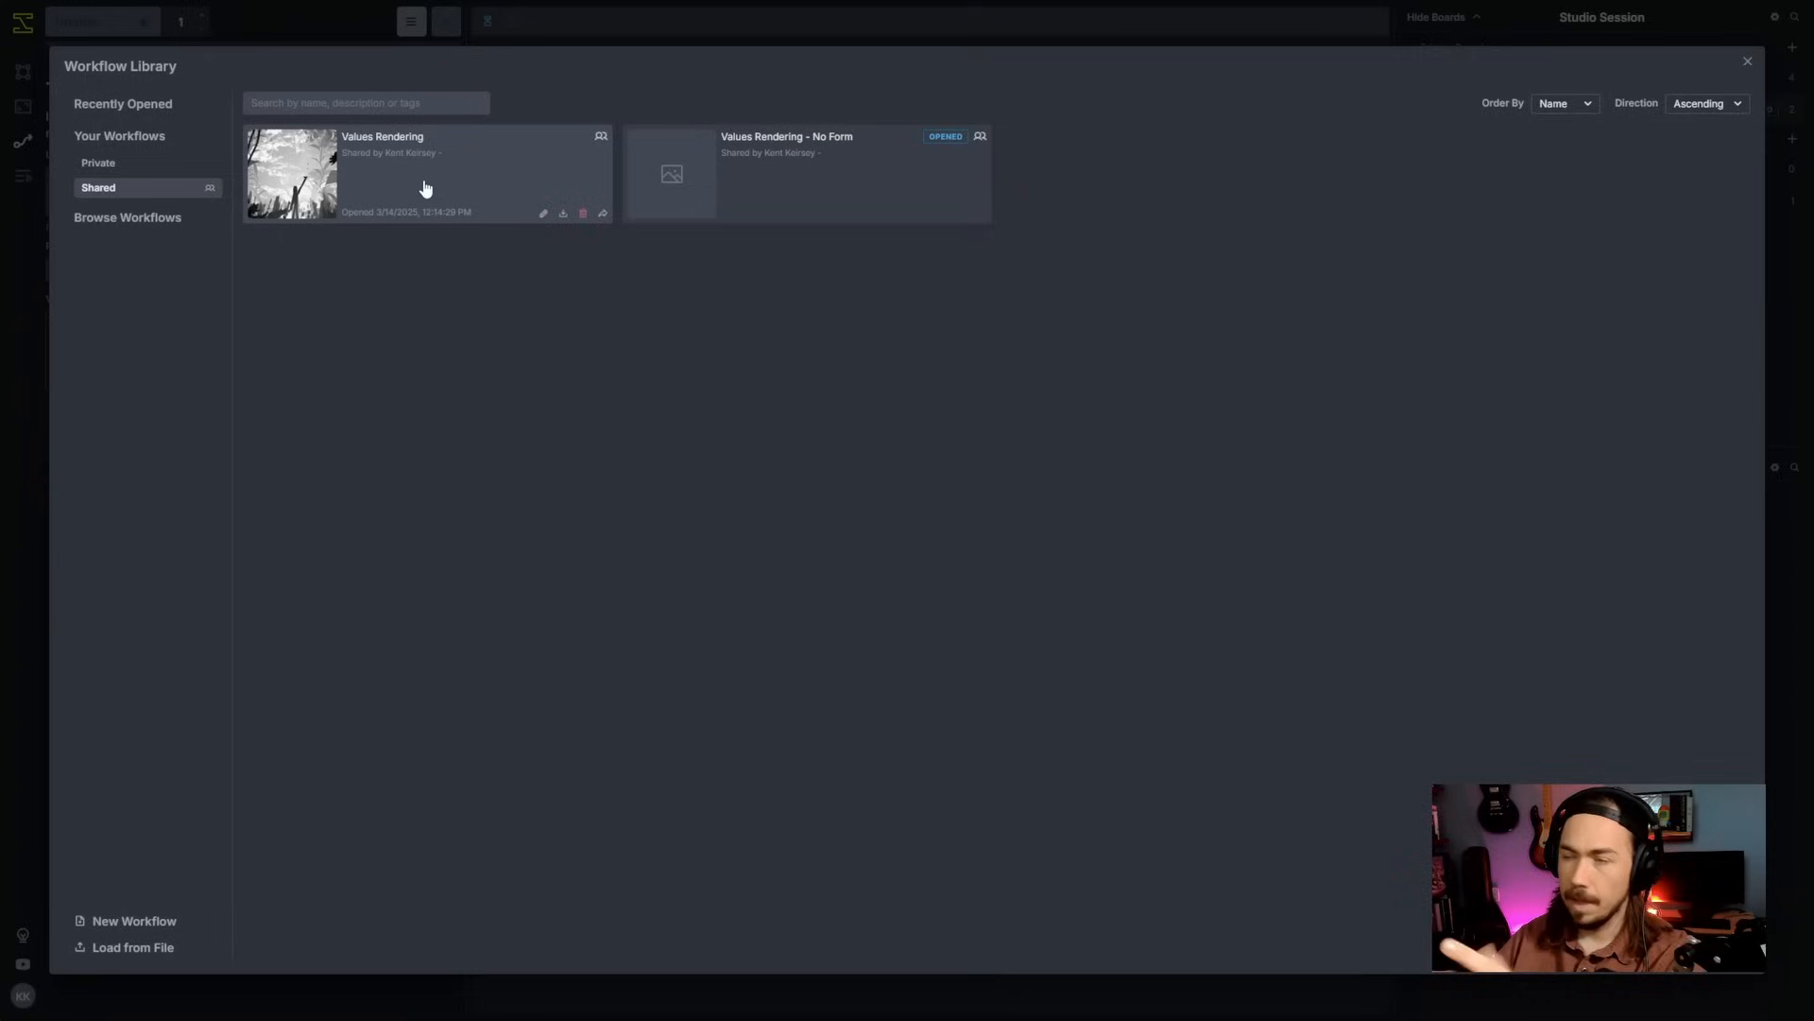
pyautogui.click(686, 250)
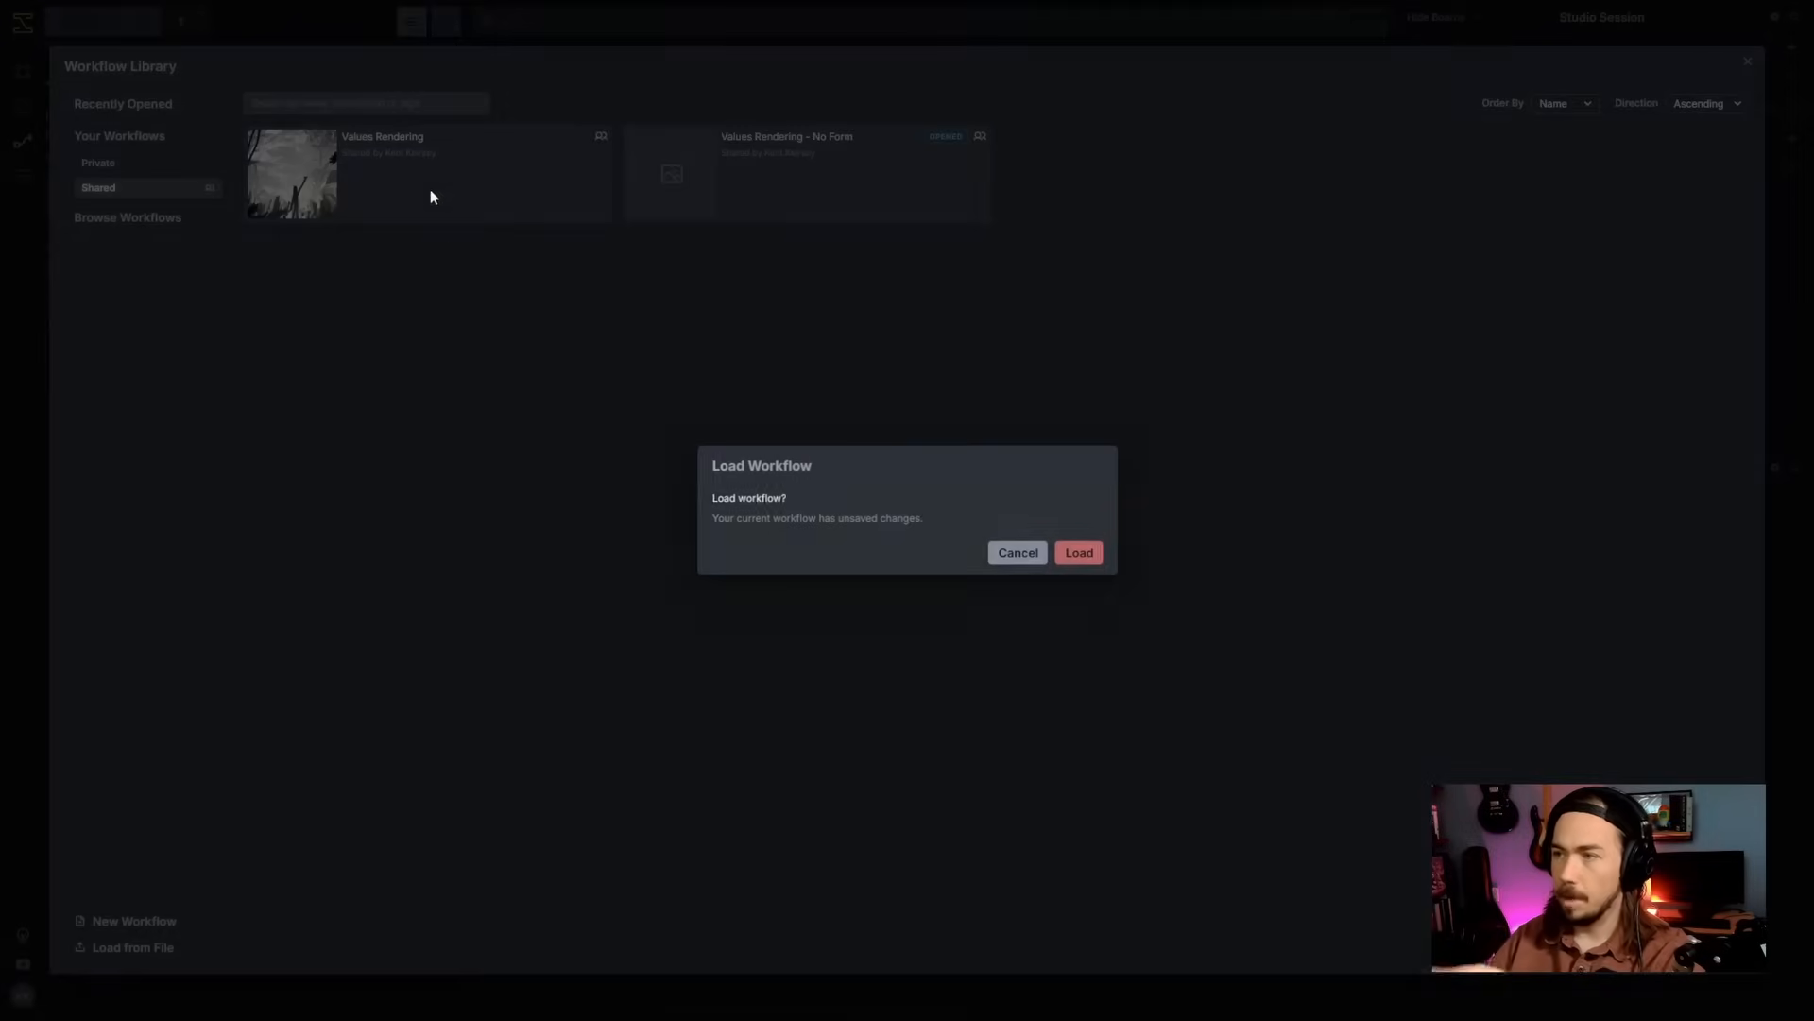
pyautogui.click(1066, 567)
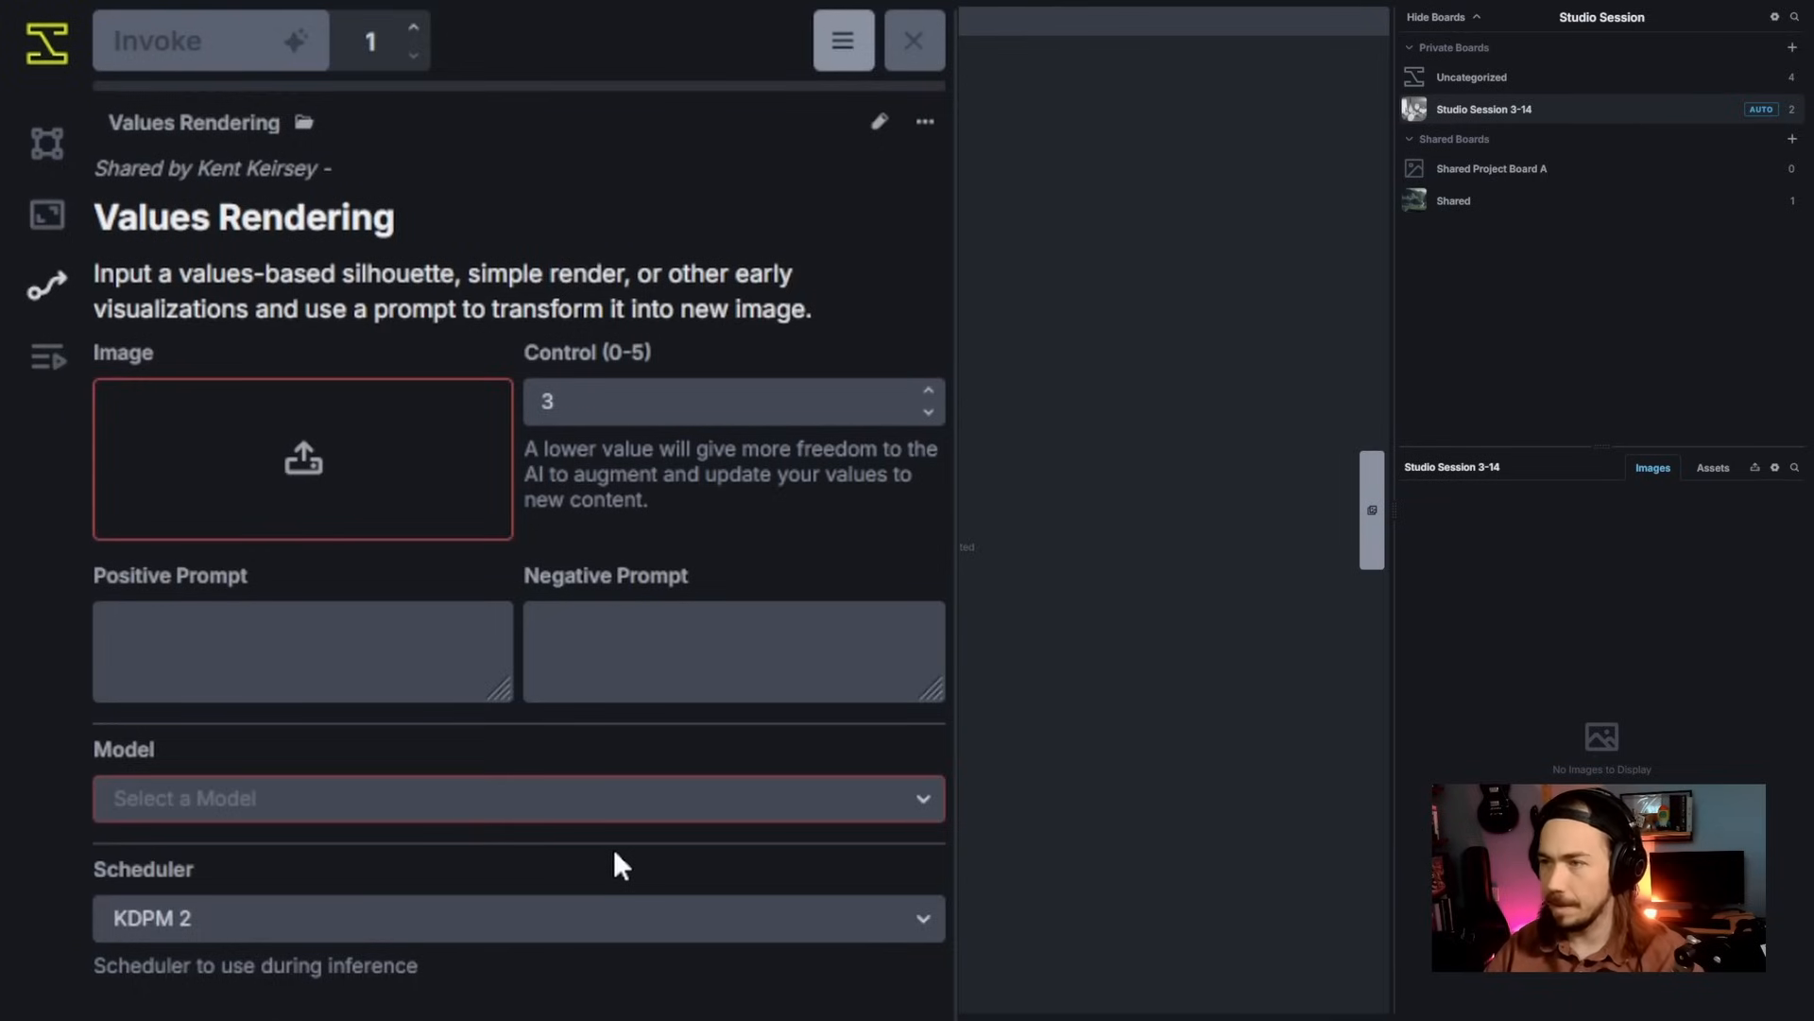
# Step: Choose the CustomXL-1 model and assign the black-and-white wireframe vases asset from the Studio Session 3-14 board as the Image input
pyautogui.click(454, 809)
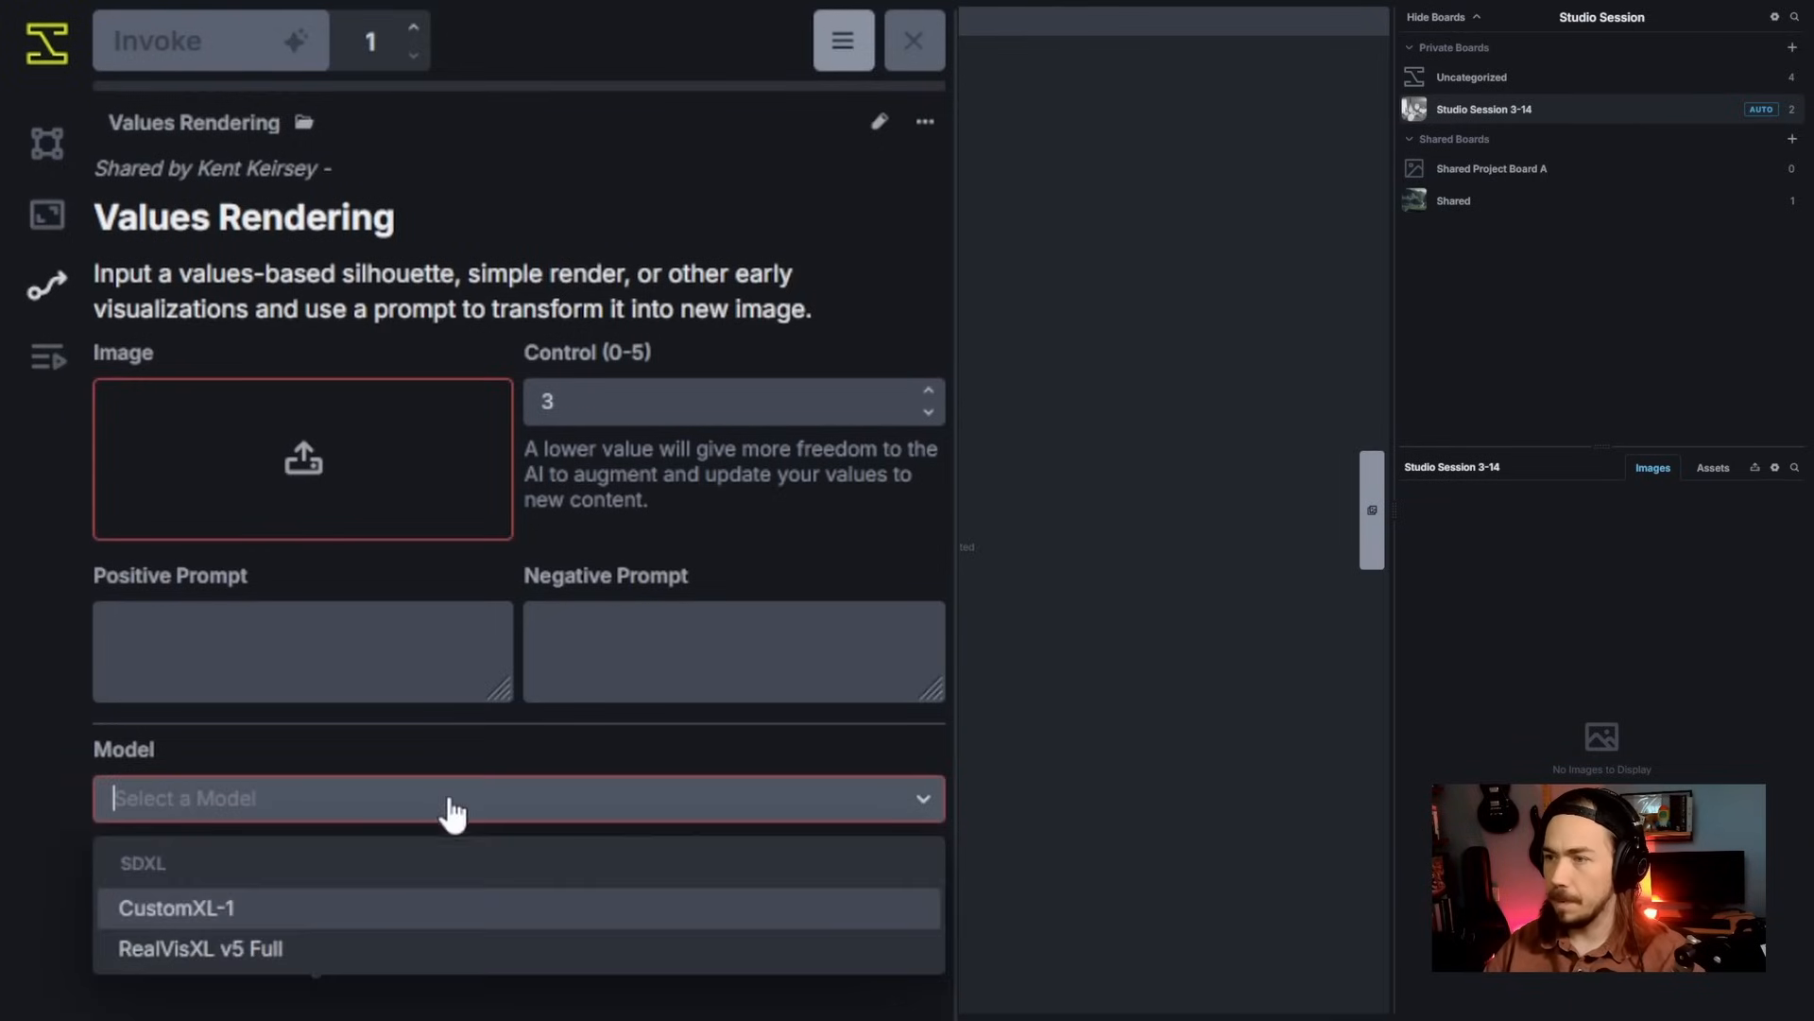
pyautogui.click(333, 905)
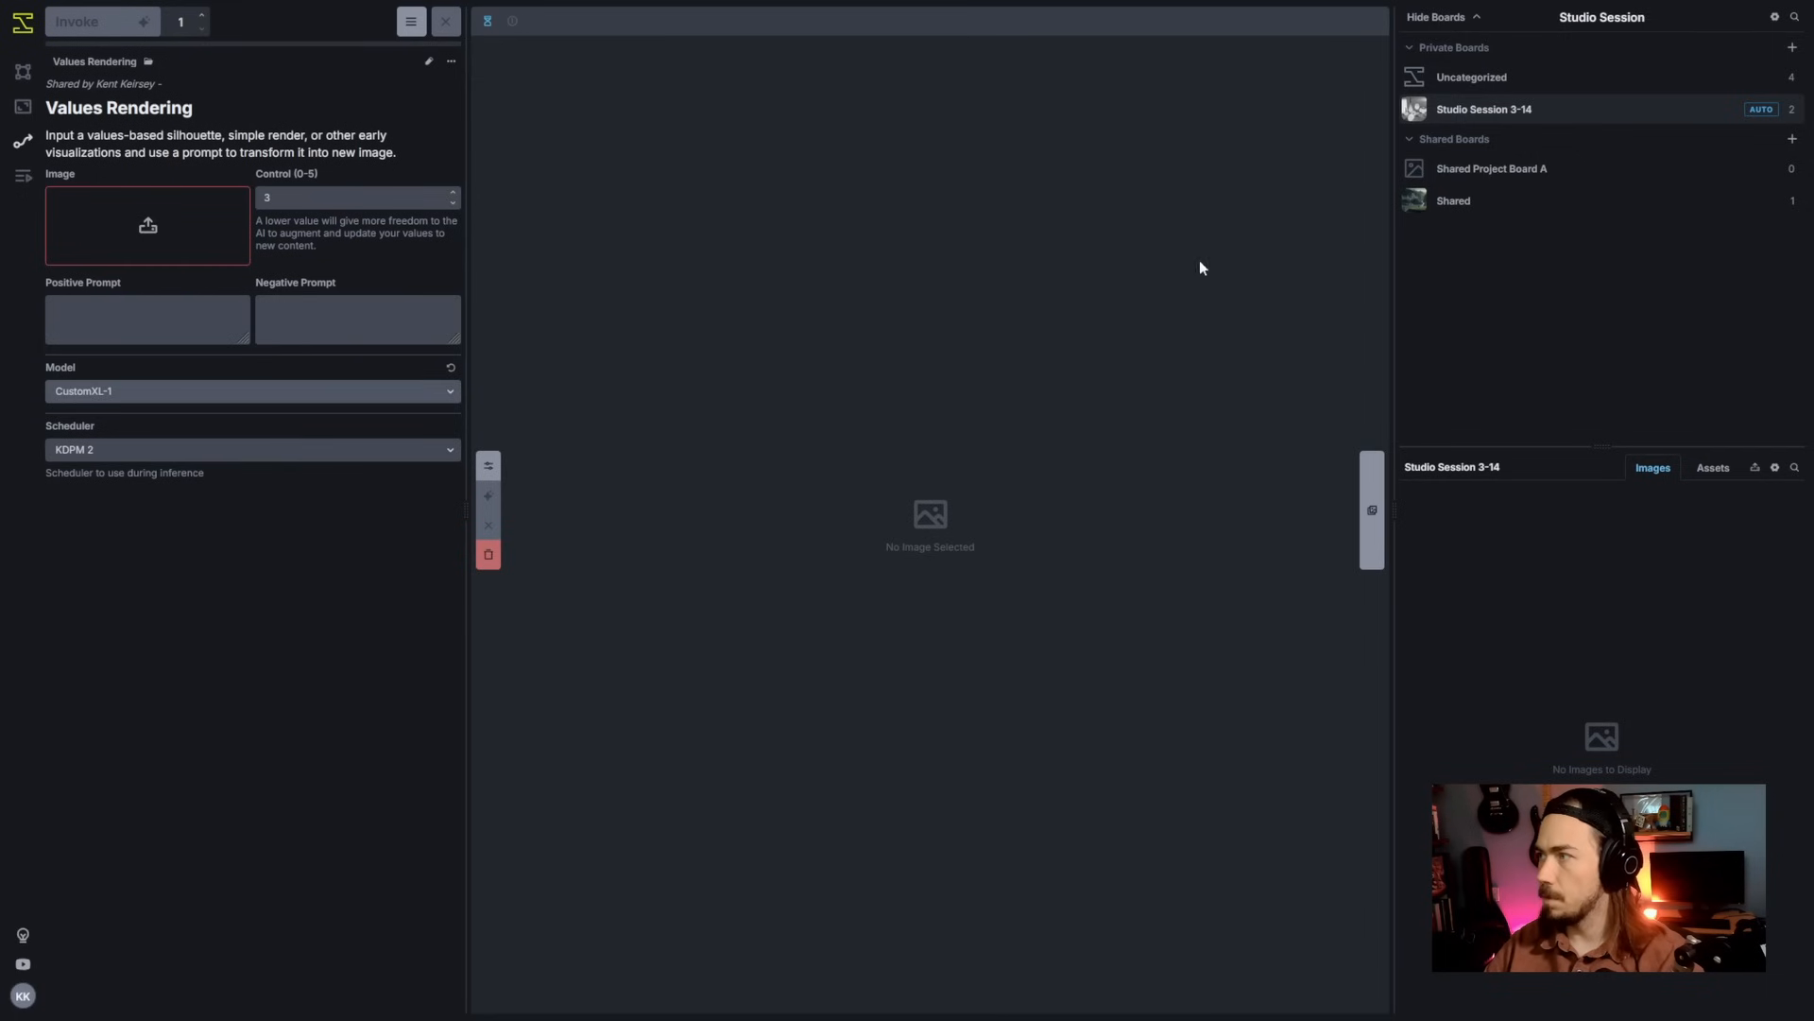
pyautogui.click(1710, 469)
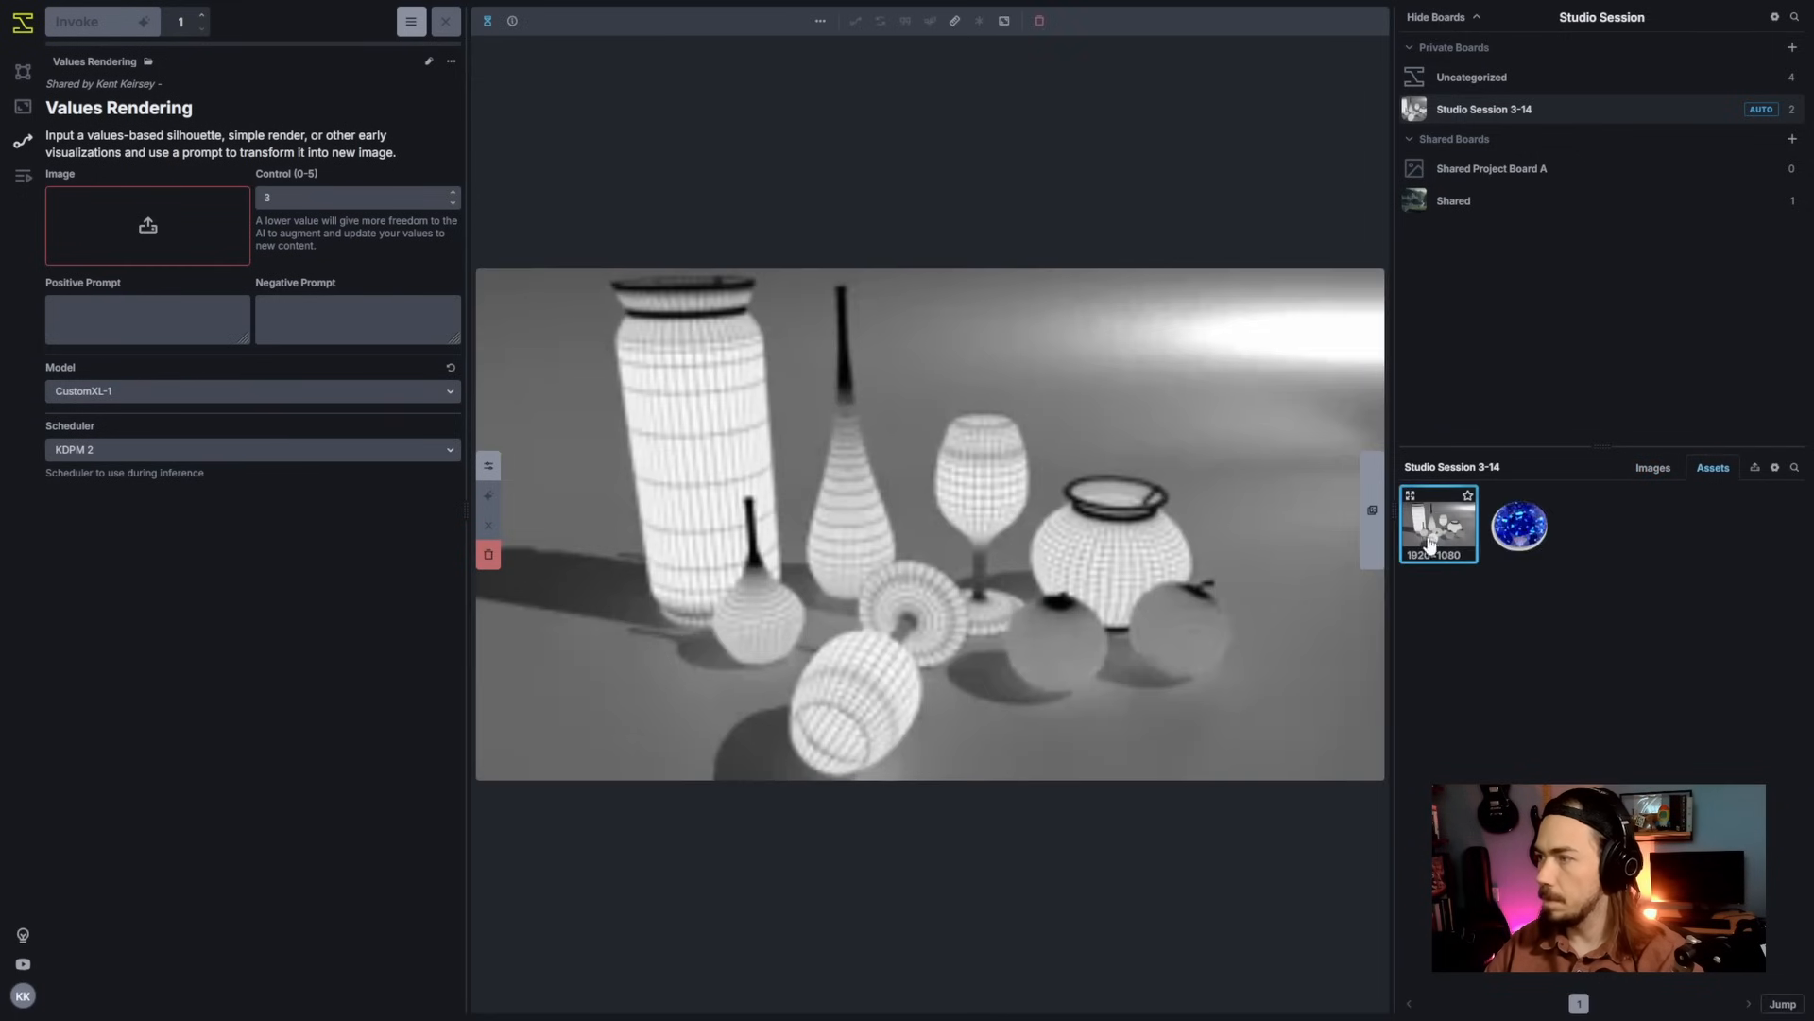
pyautogui.moveTo(665, 465); pyautogui.dragTo(162, 225)
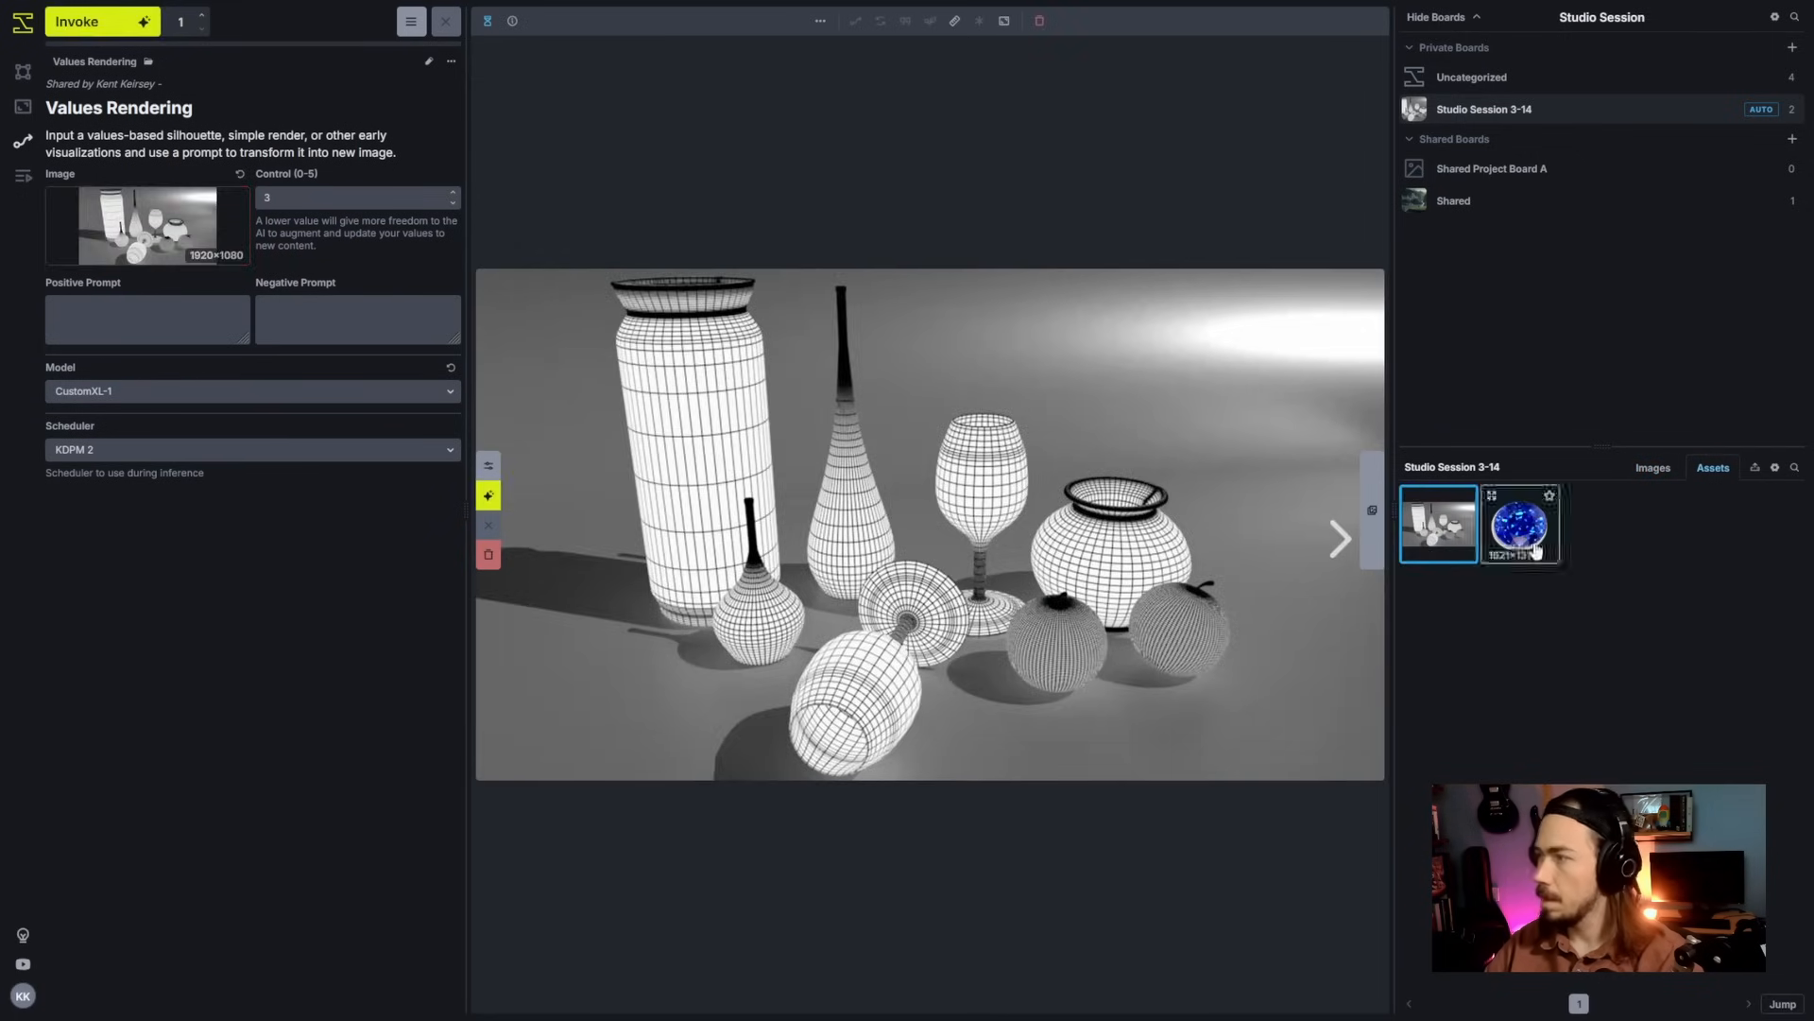
pyautogui.click(1652, 468)
# Step: Set Control (0-5) to 2 and enter the positive prompt "emerald pottery on a dirt floor. 3d cgi rendering."
pyautogui.click(599, 401)
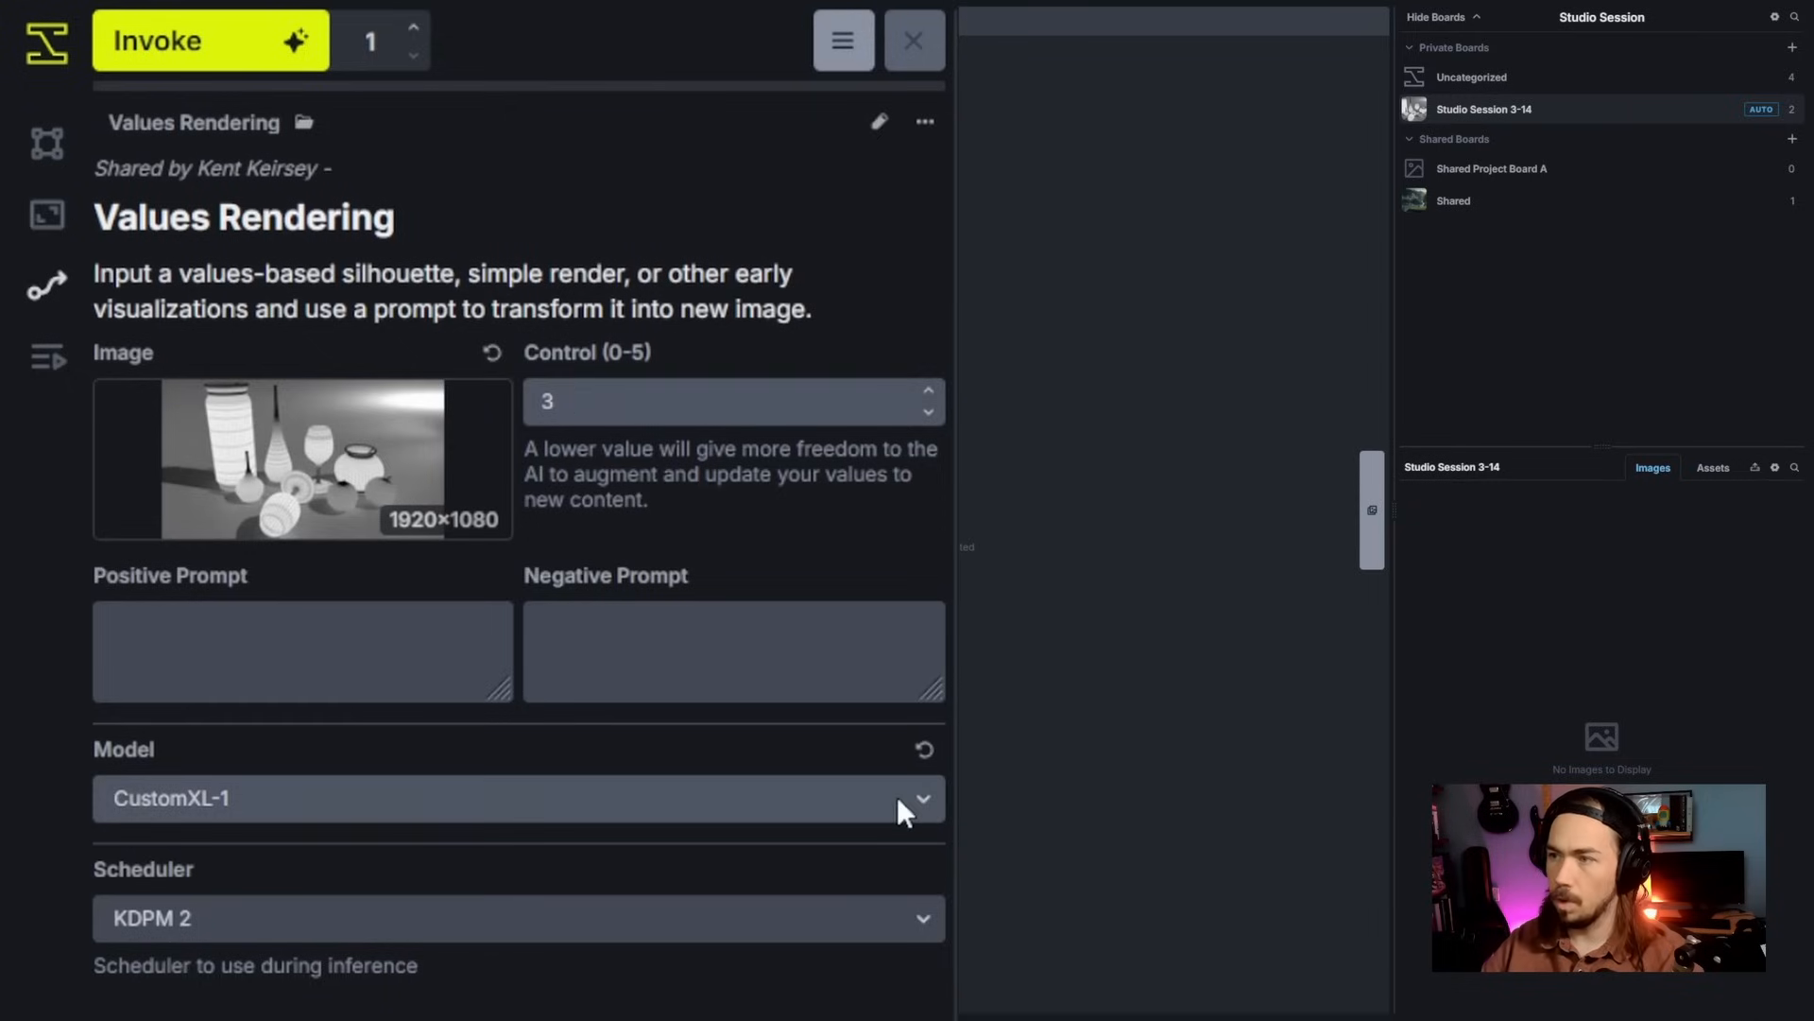
pyautogui.press('BackSpace')
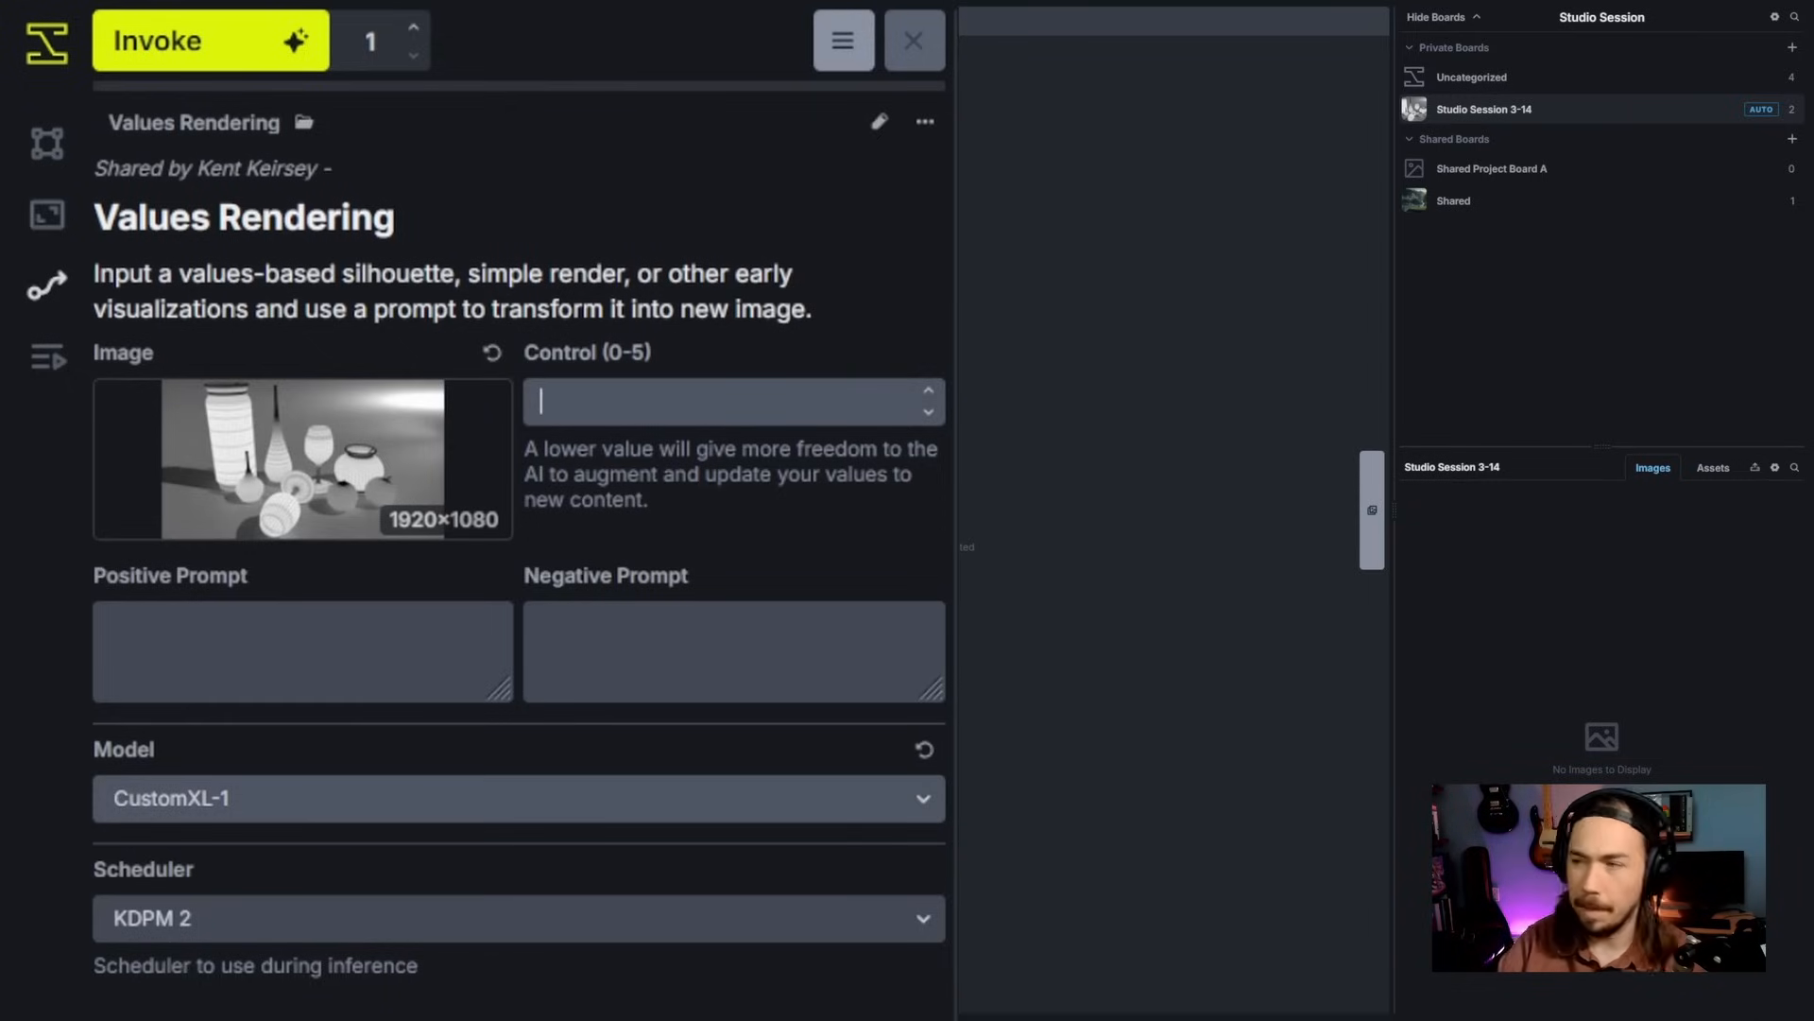
pyautogui.press('Tab')
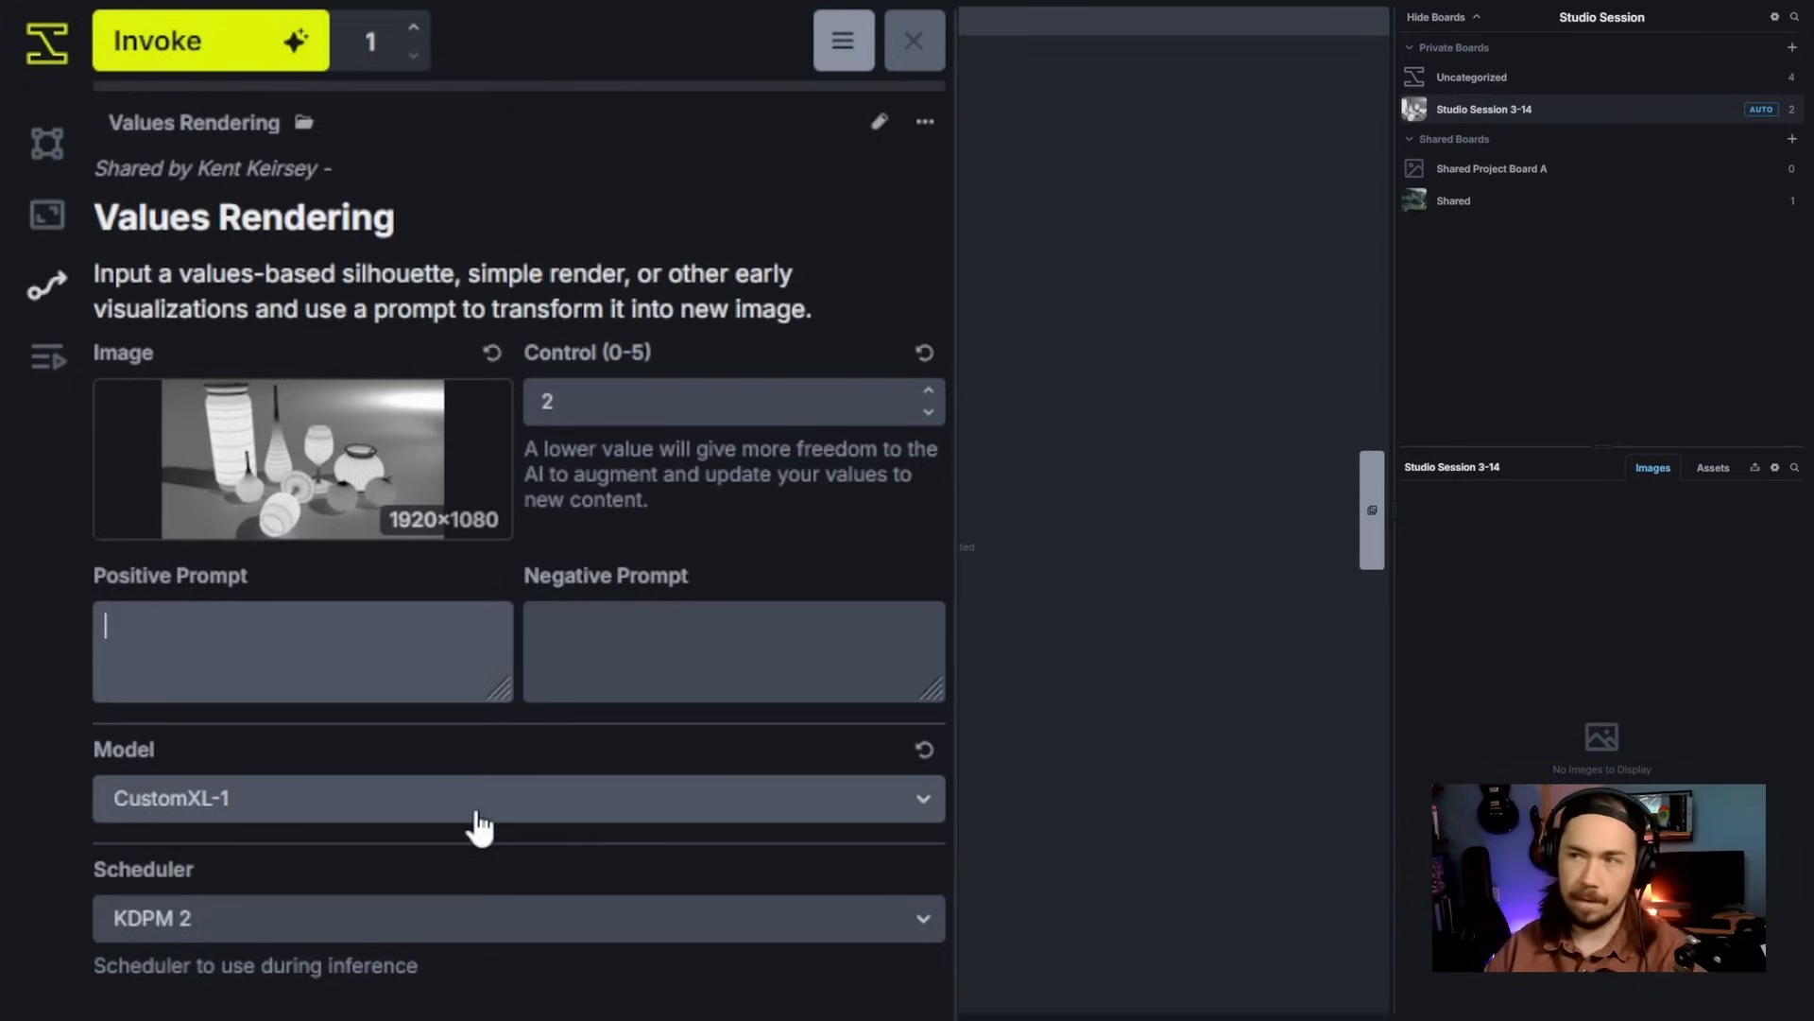
pyautogui.write('emerald pot')
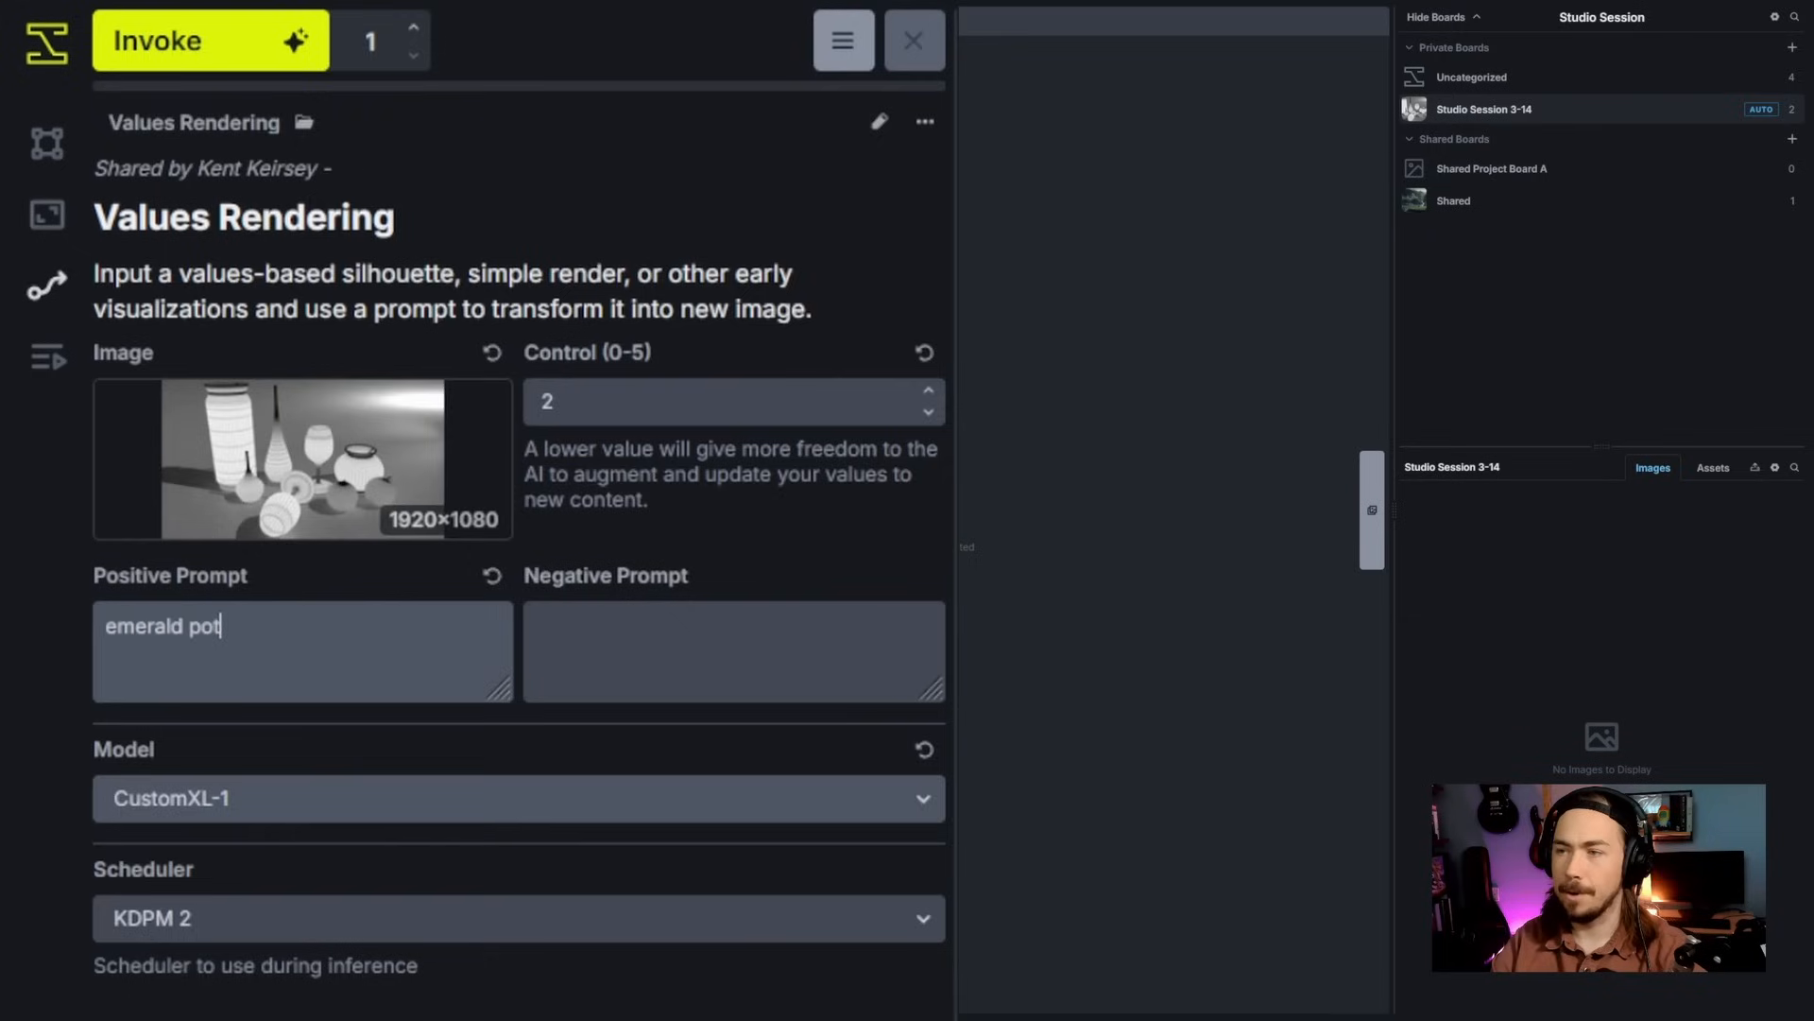
pyautogui.write('tery on a di')
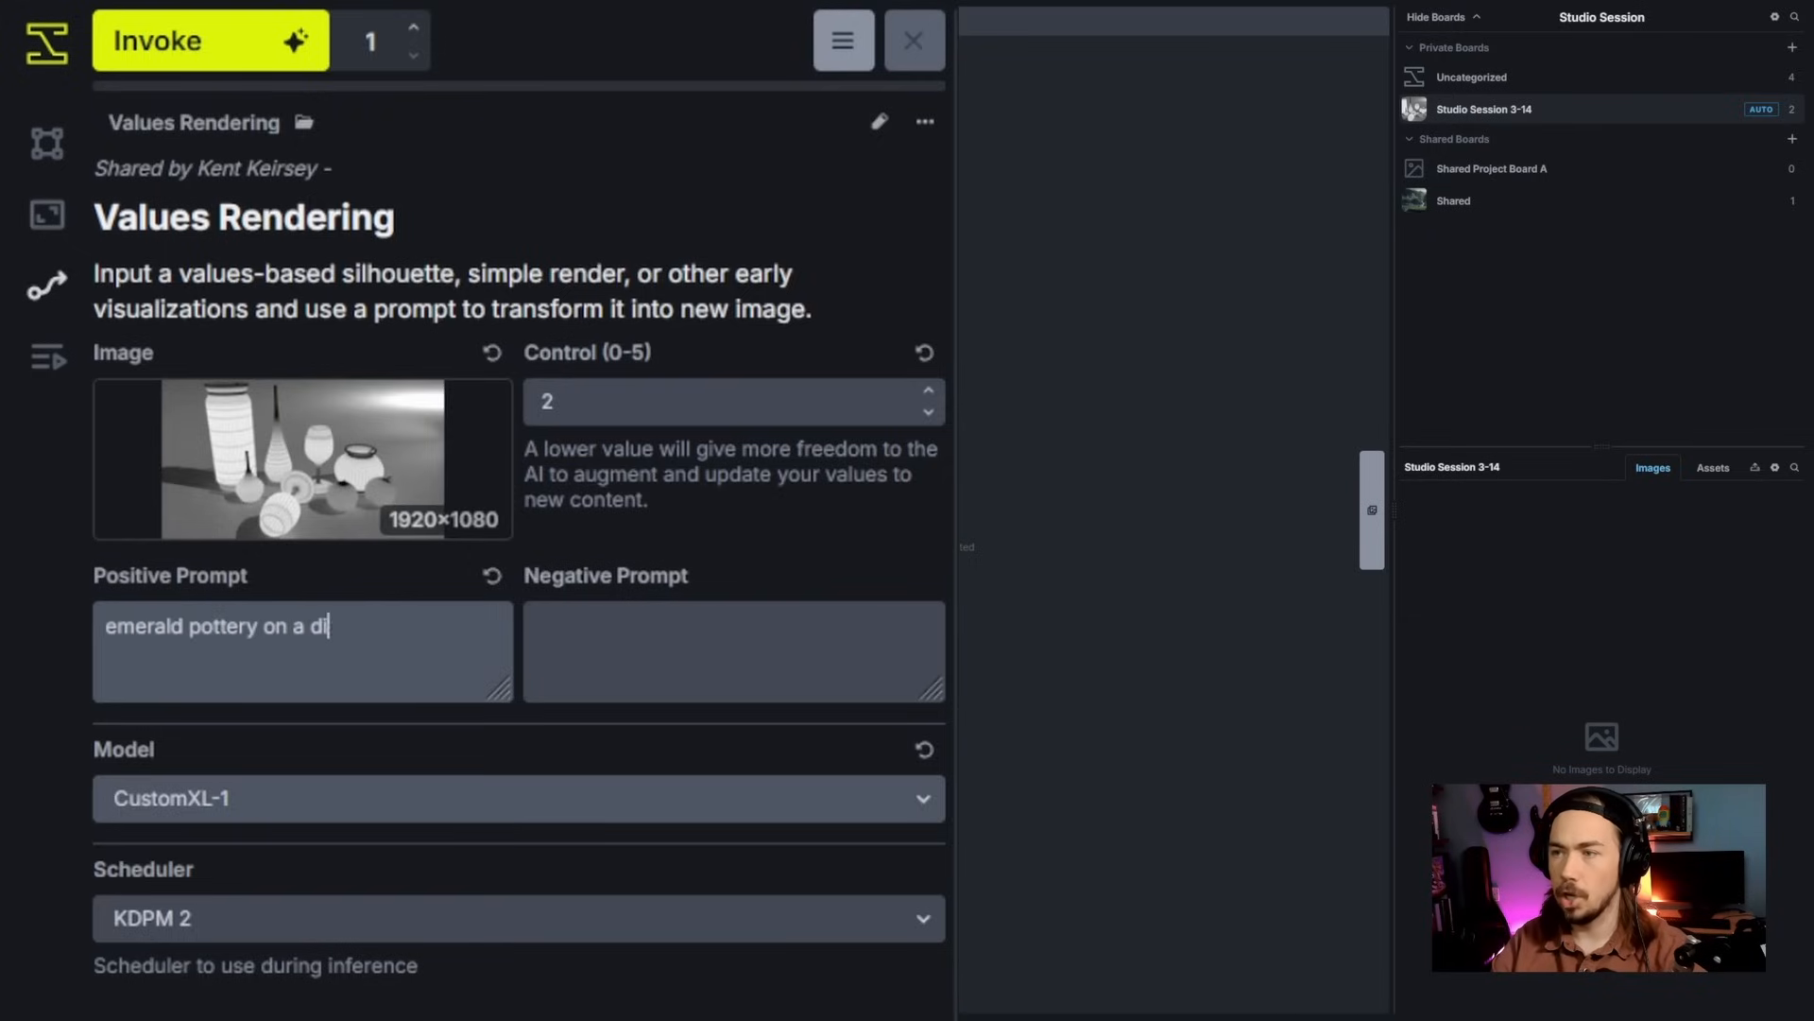
pyautogui.write('rt floor. 3d c')
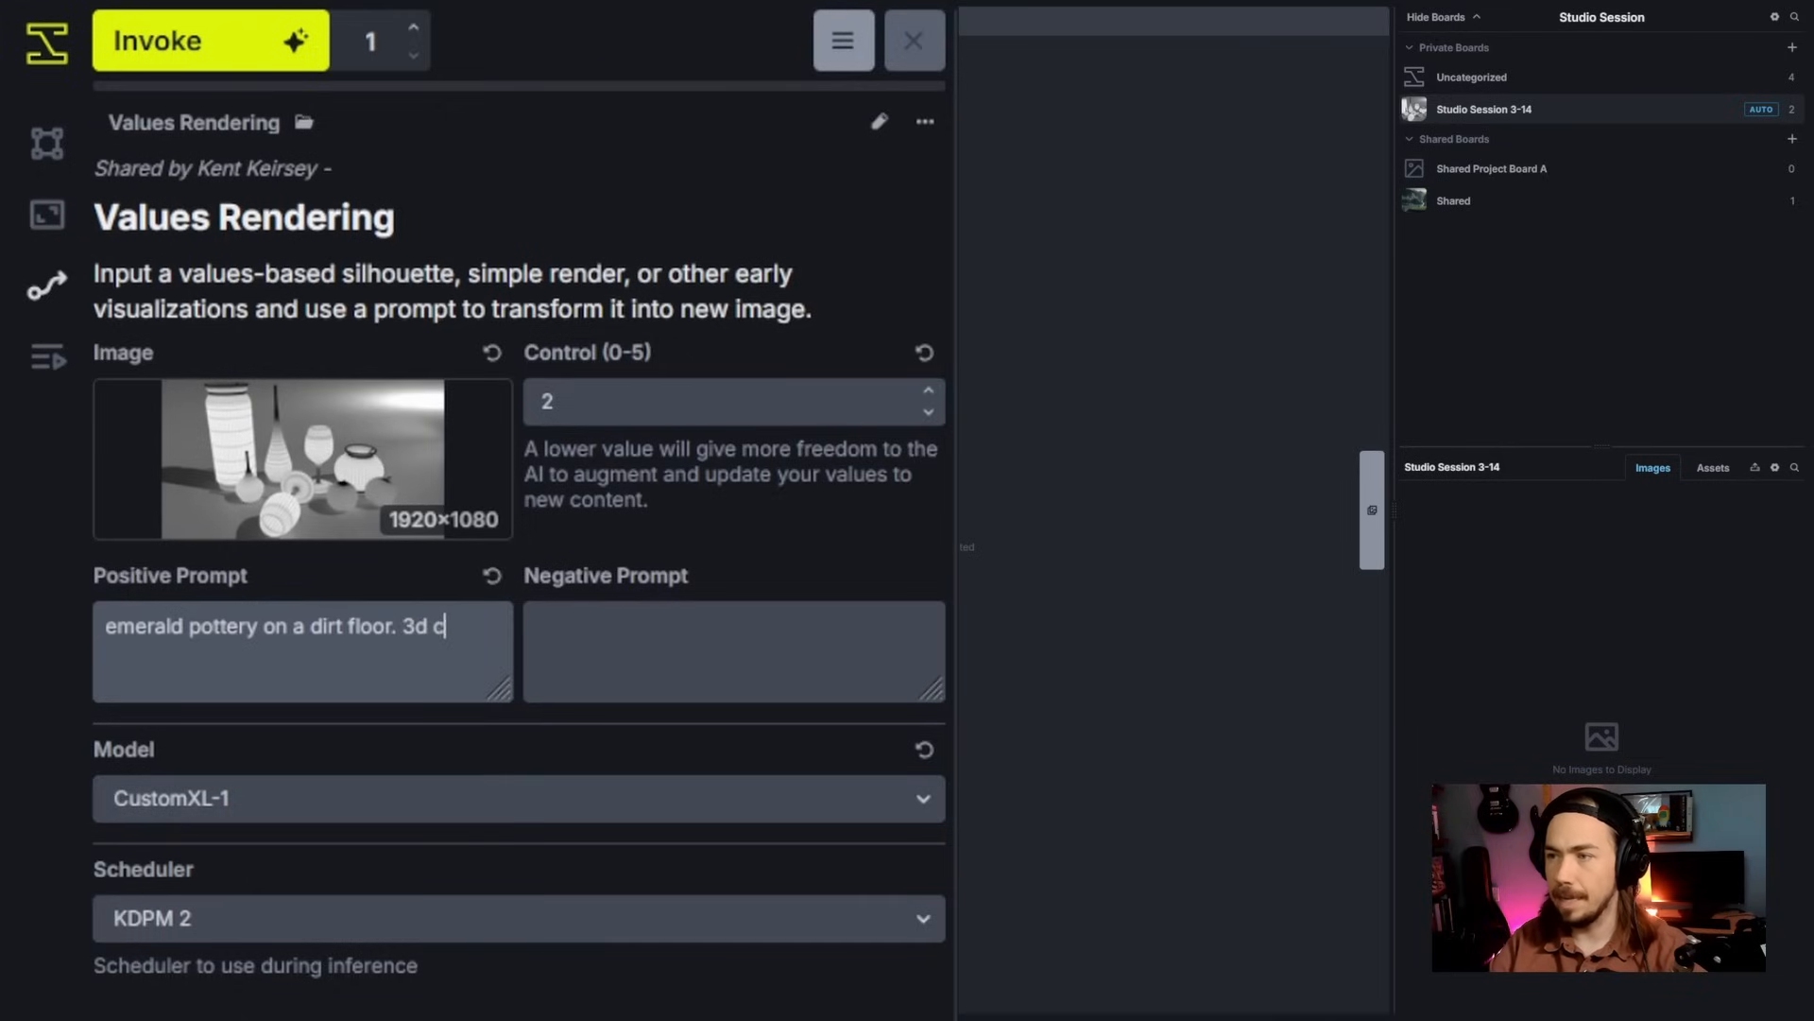
pyautogui.write('gi rendering.')
# Step: Enter the negative prompt "photo sketch blurry unfinished bad image" and queue one generation of the workflow
pyautogui.click(536, 626)
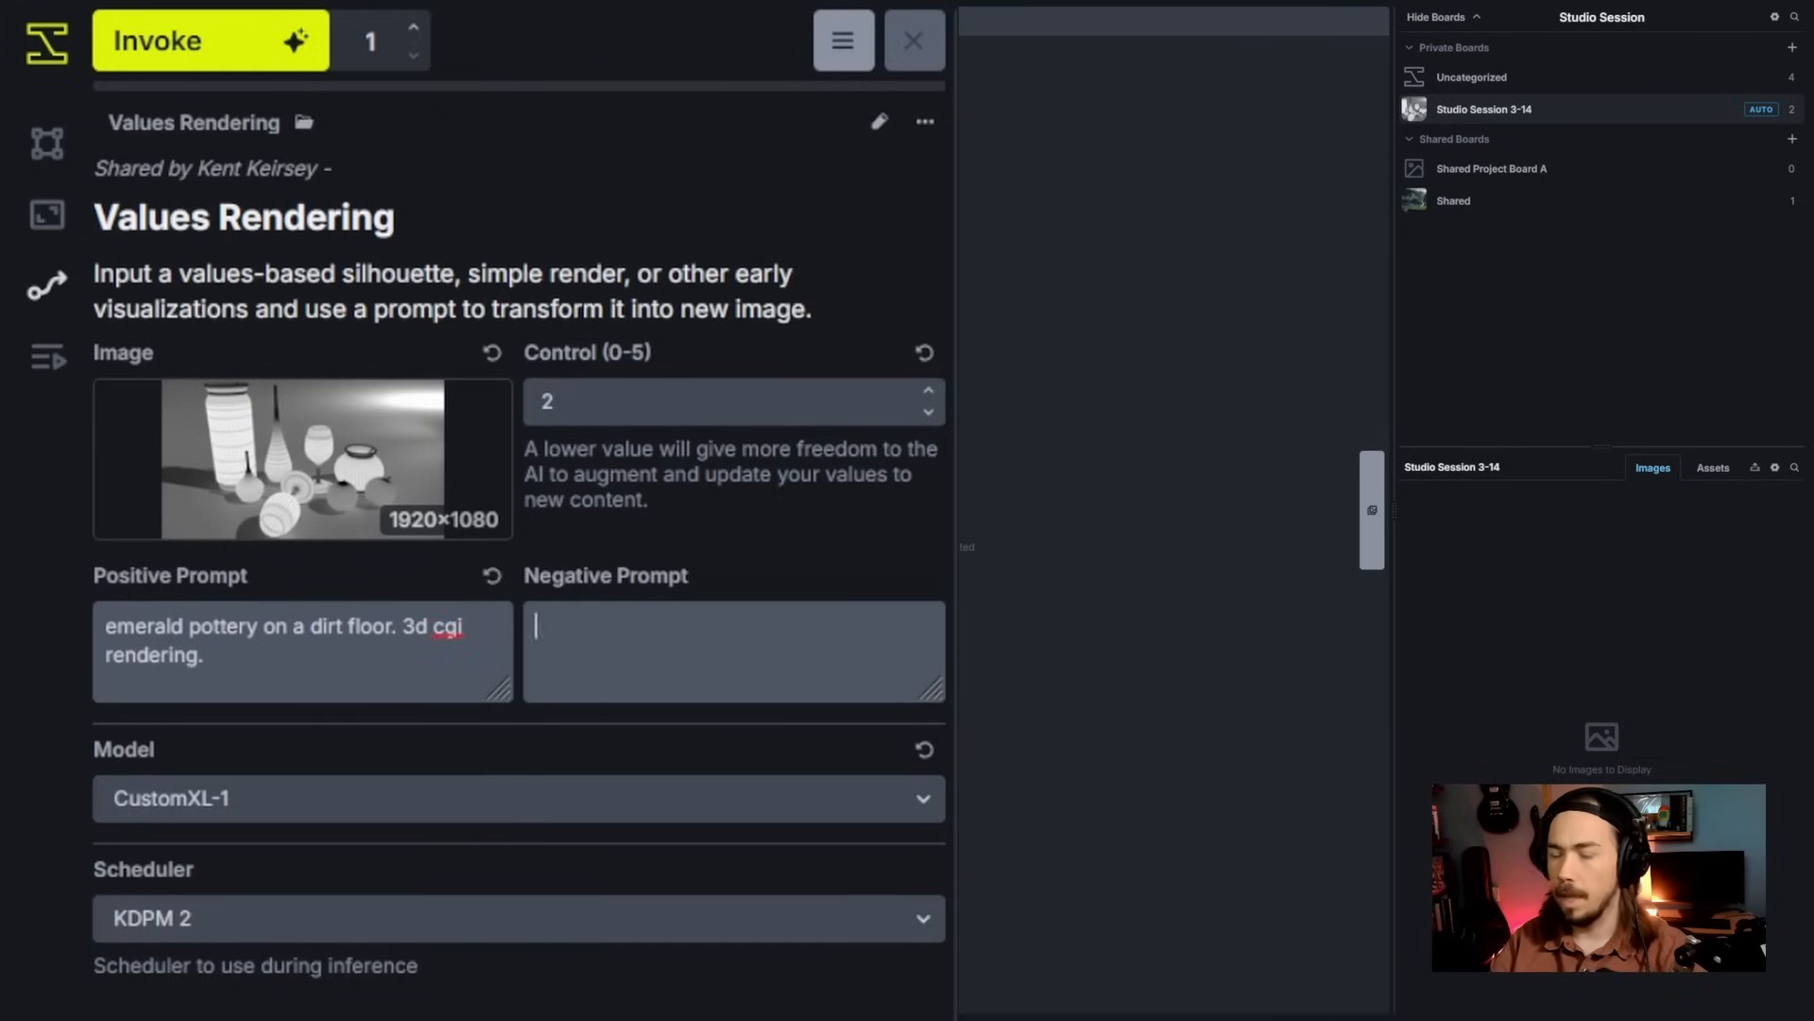
pyautogui.write('photo')
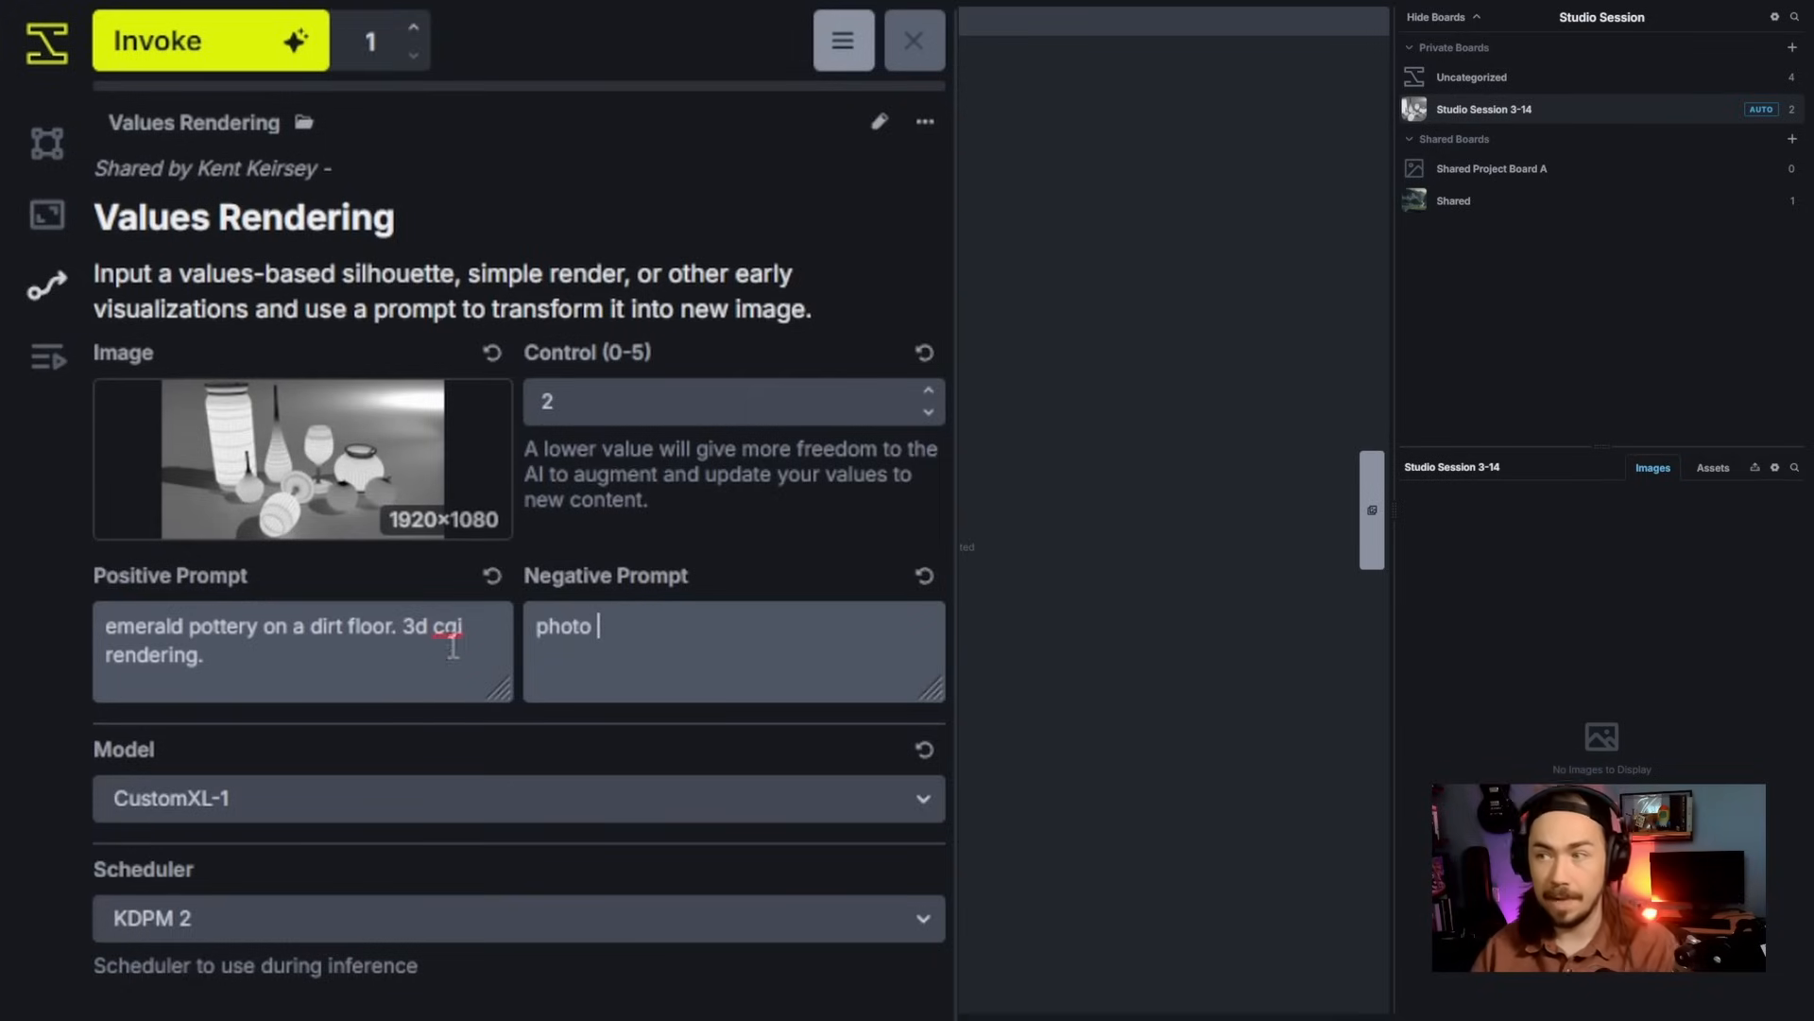
pyautogui.moveTo(452, 645); pyautogui.dragTo(410, 639)
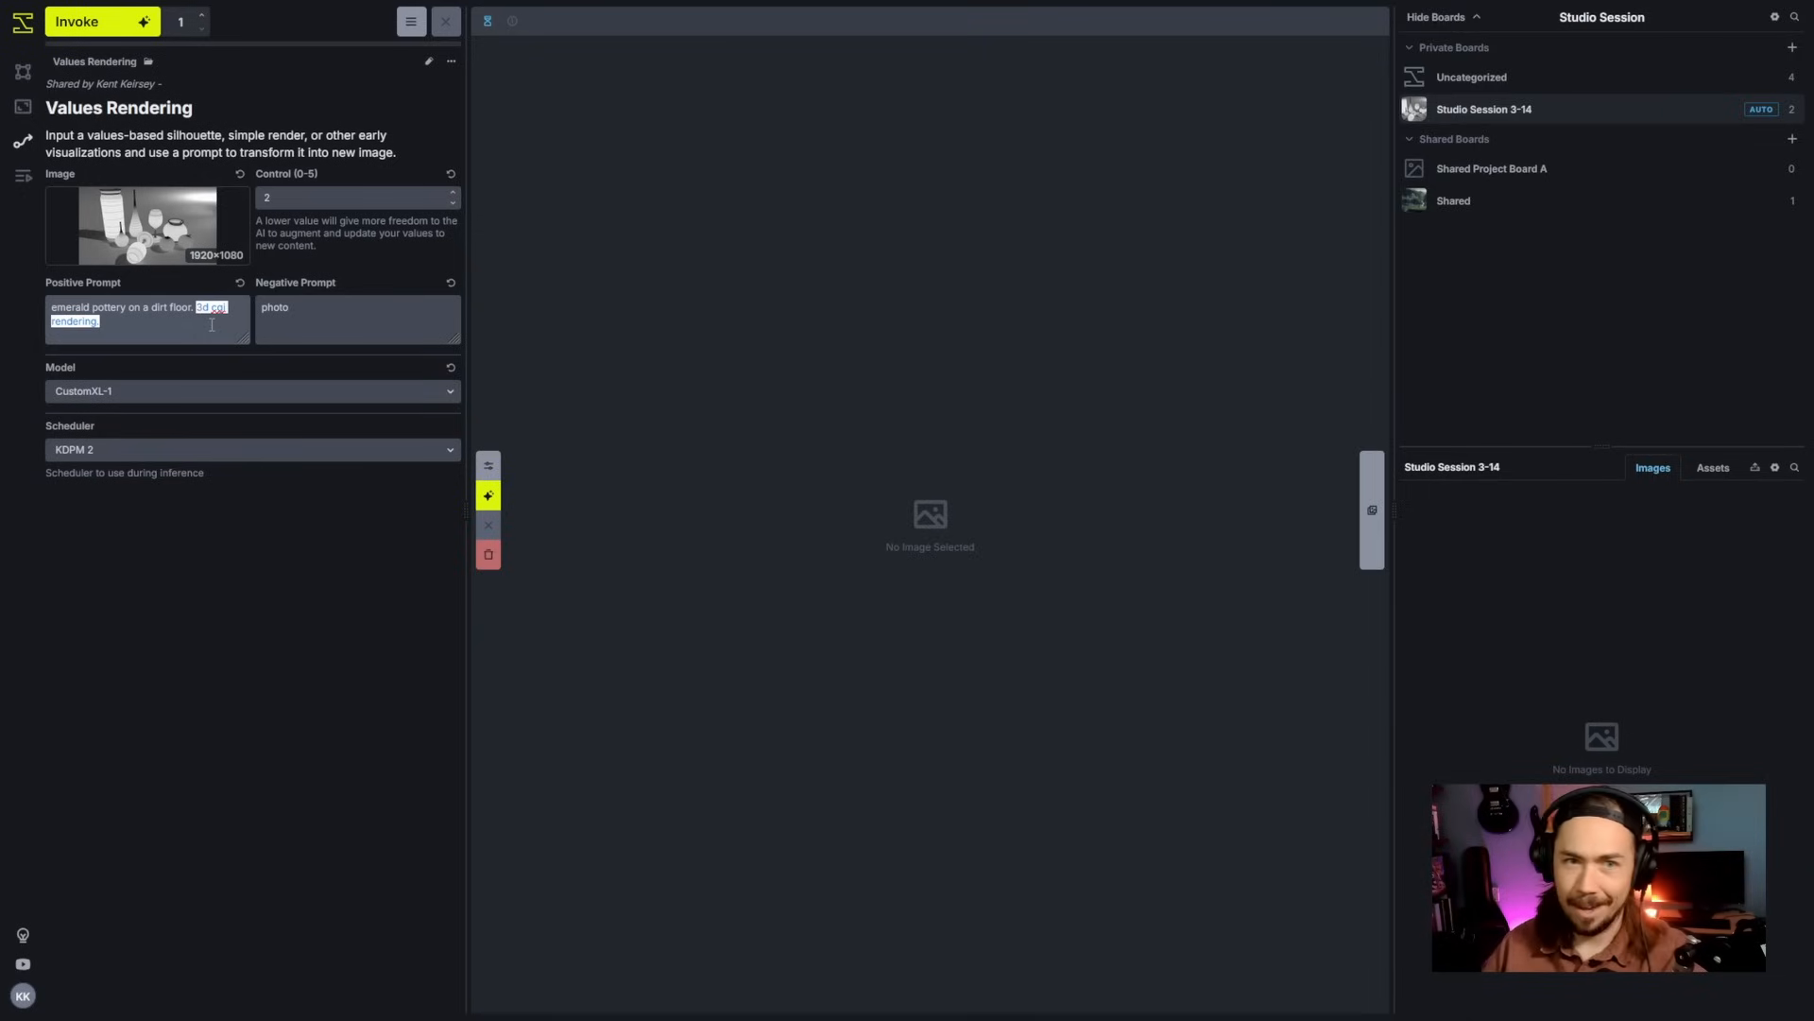
pyautogui.click(341, 317)
pyautogui.write('sketch bl')
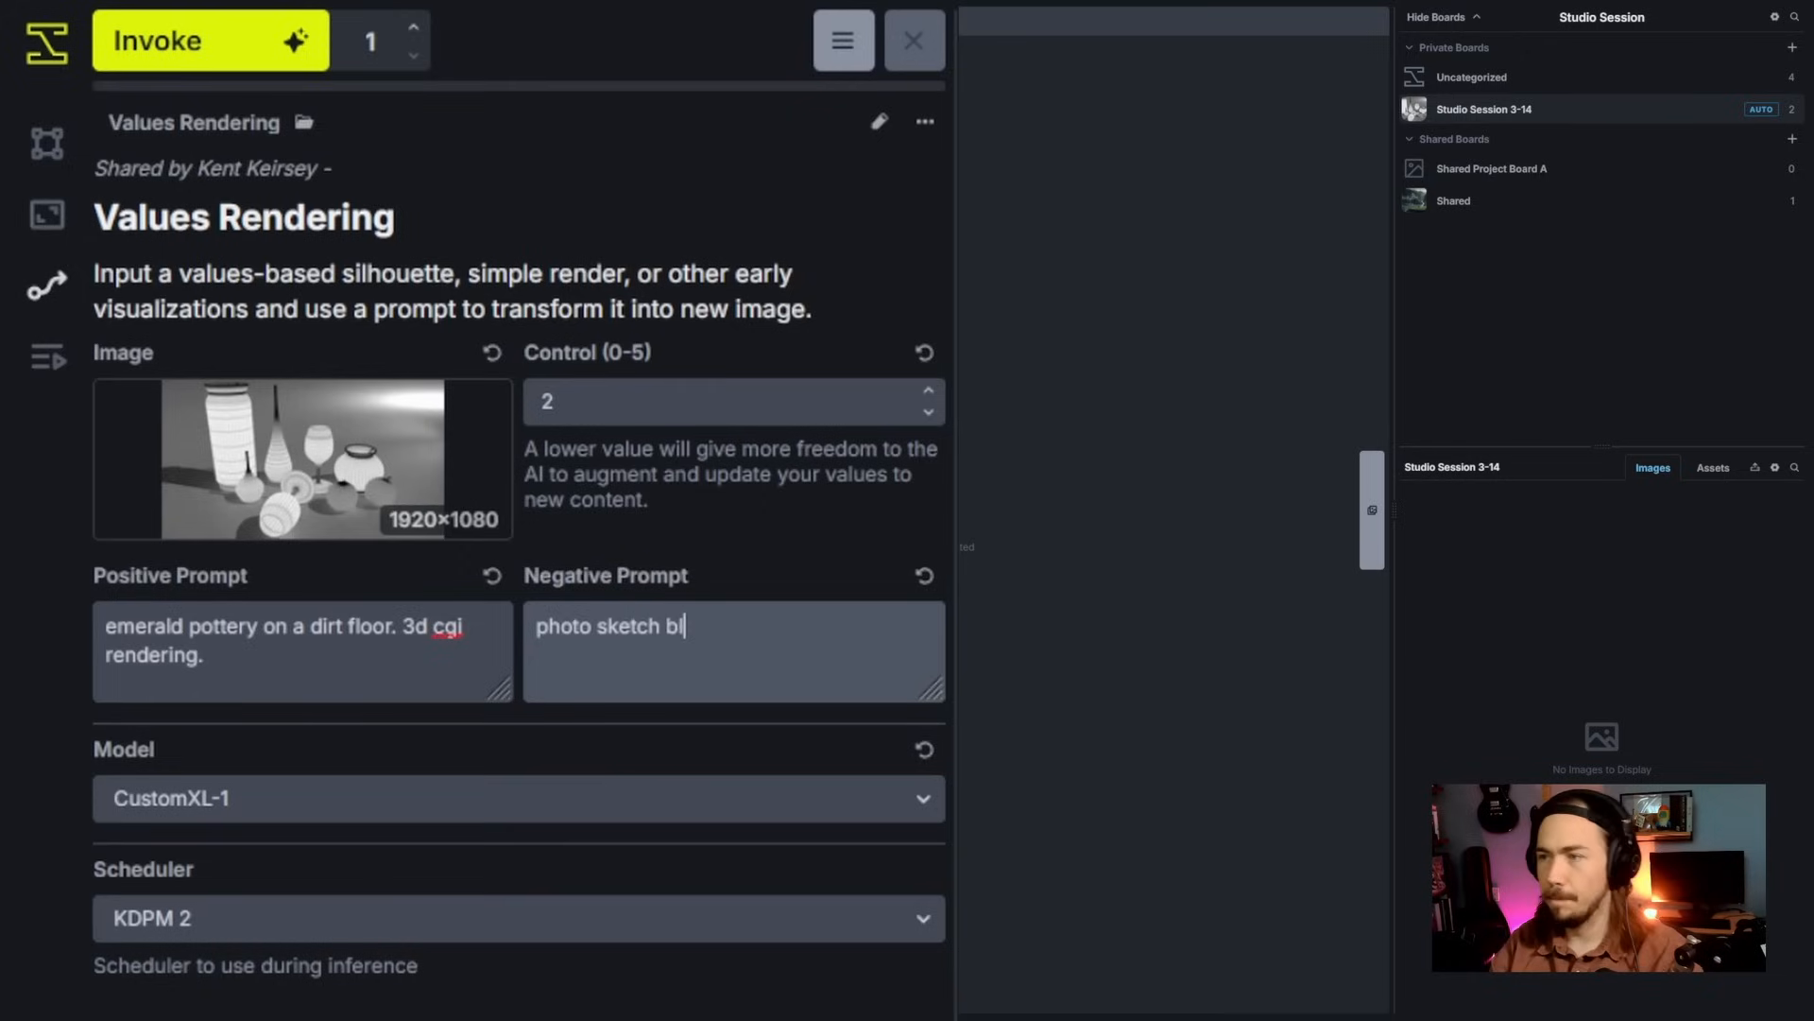
pyautogui.write('urry unfinished bad image')
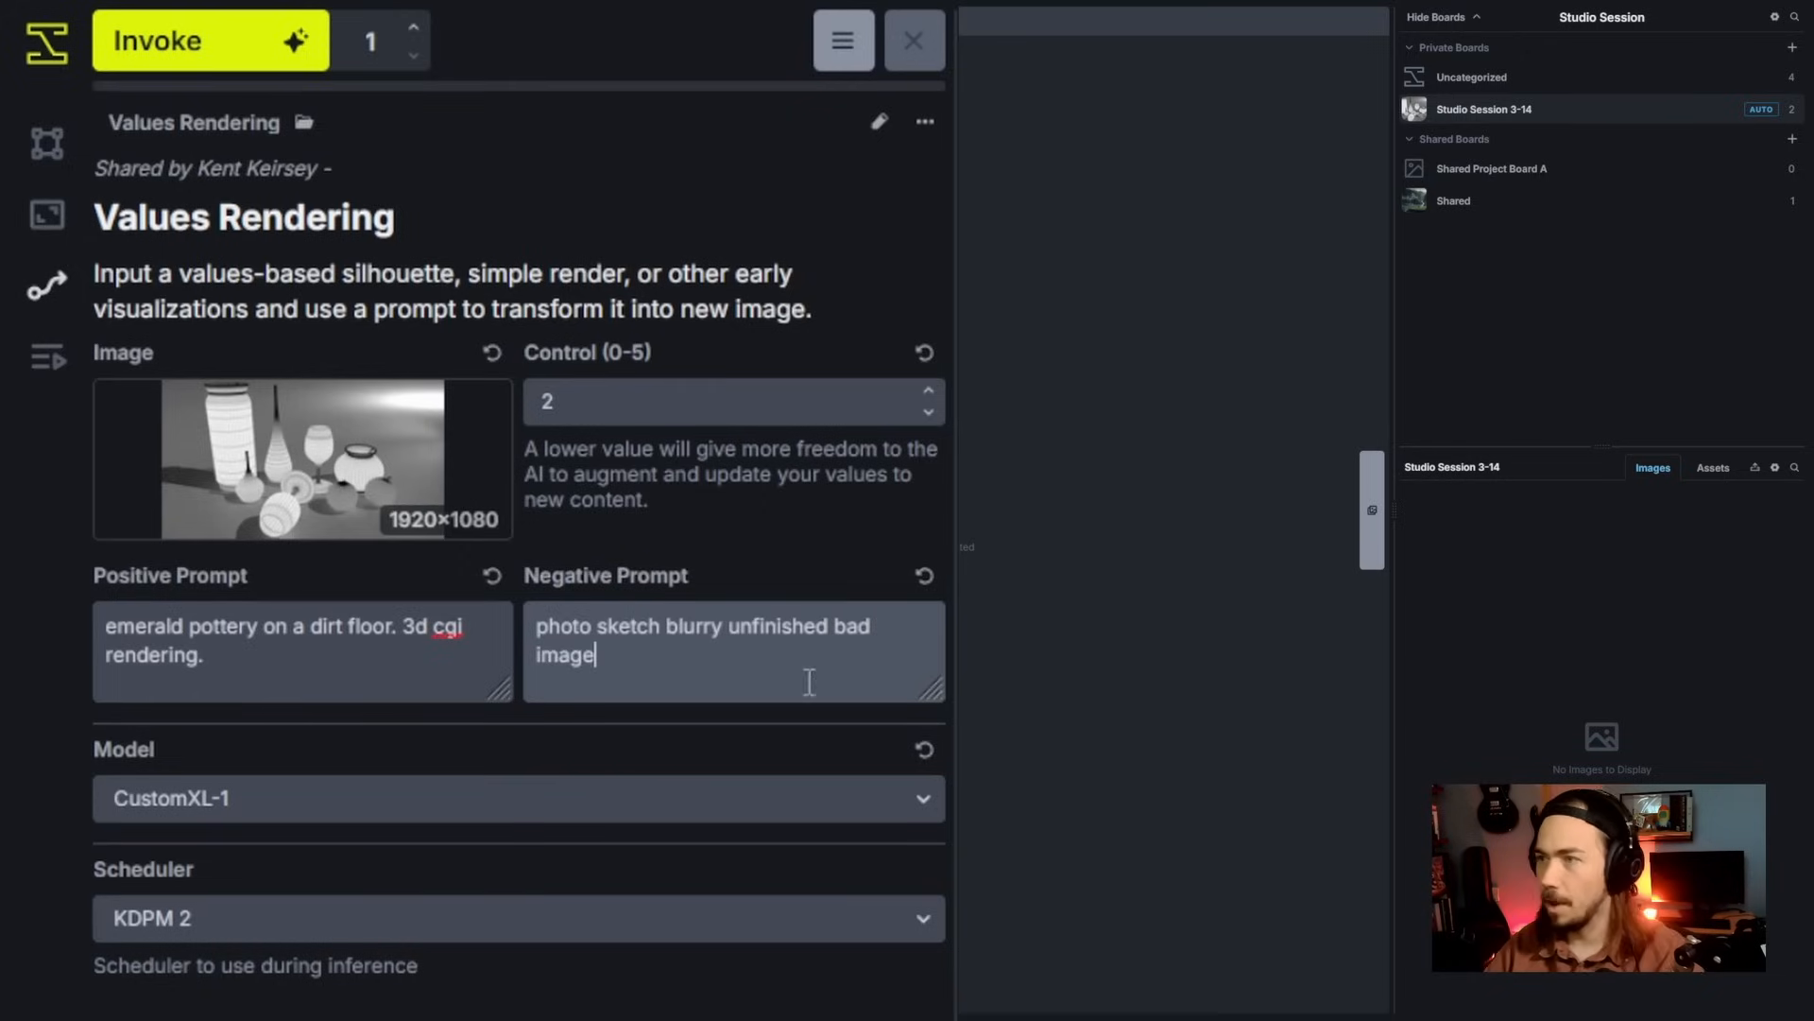
pyautogui.click(241, 44)
# Step: Open the Values Rendering workflow for editing and examine its node graph around the image input nodes while the generation runs
pyautogui.click(879, 121)
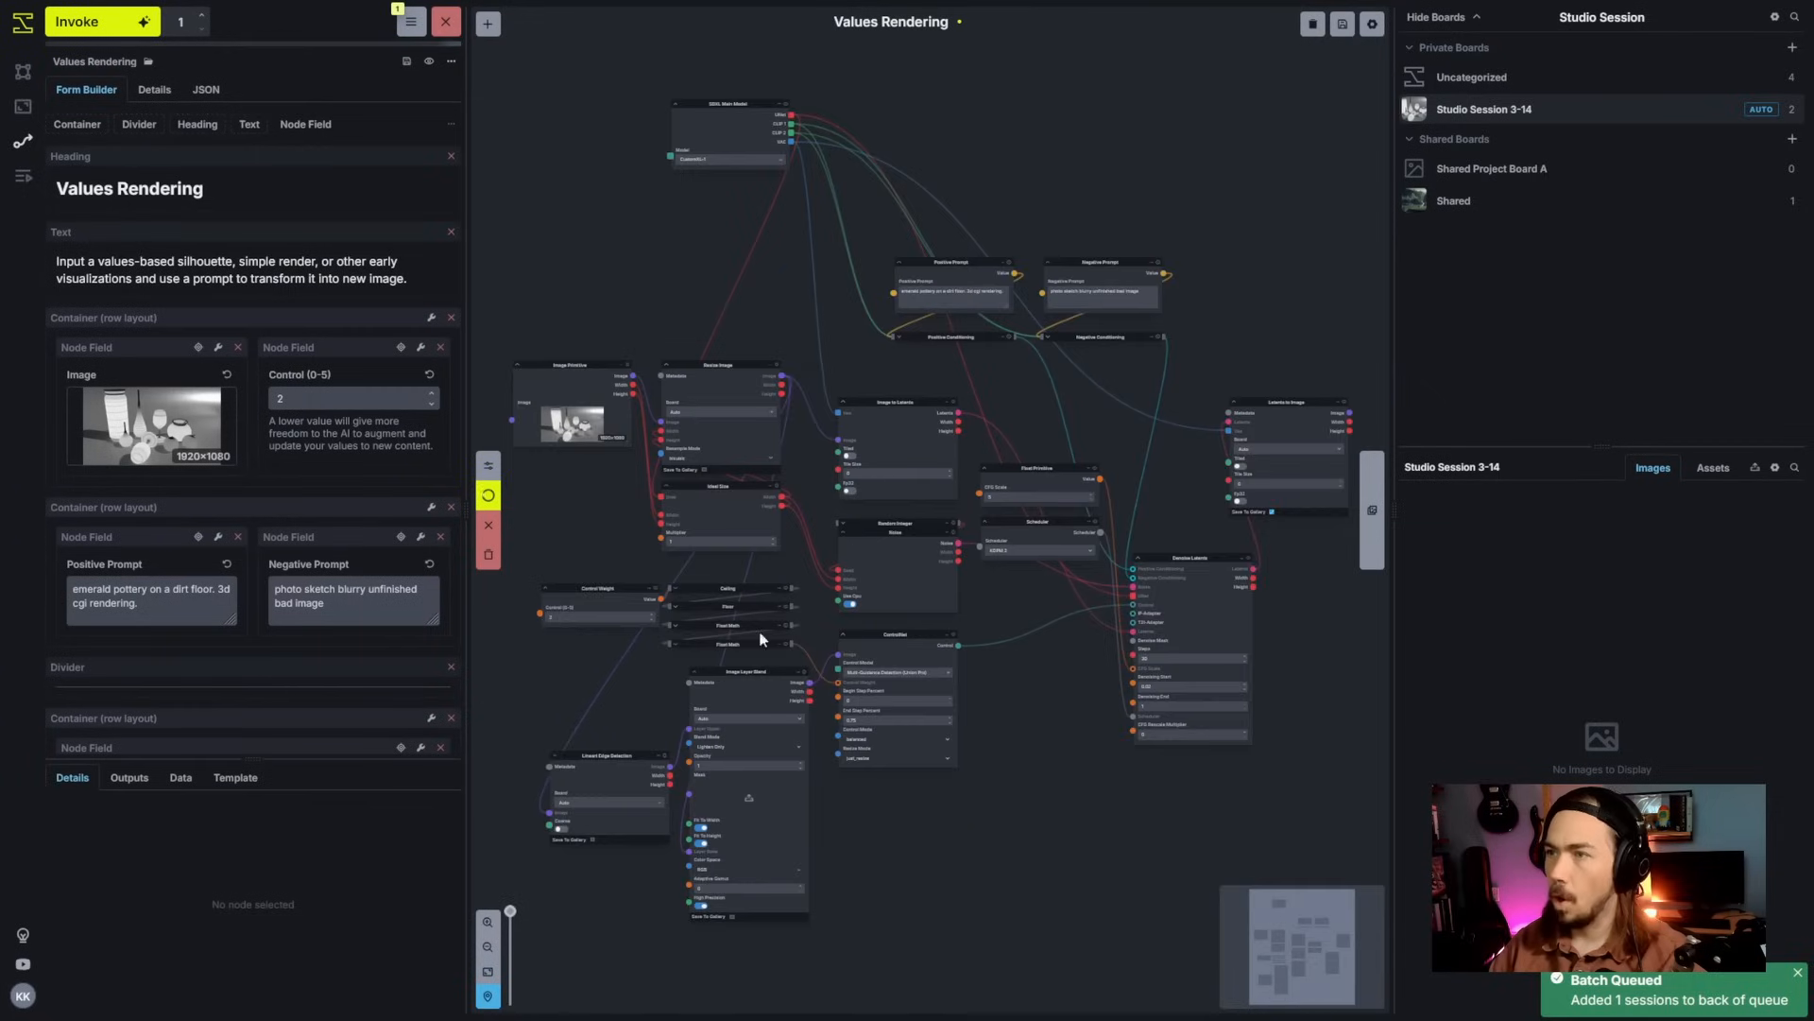
pyautogui.scroll(-3, 815, 404)
pyautogui.scroll(3, 832, 372)
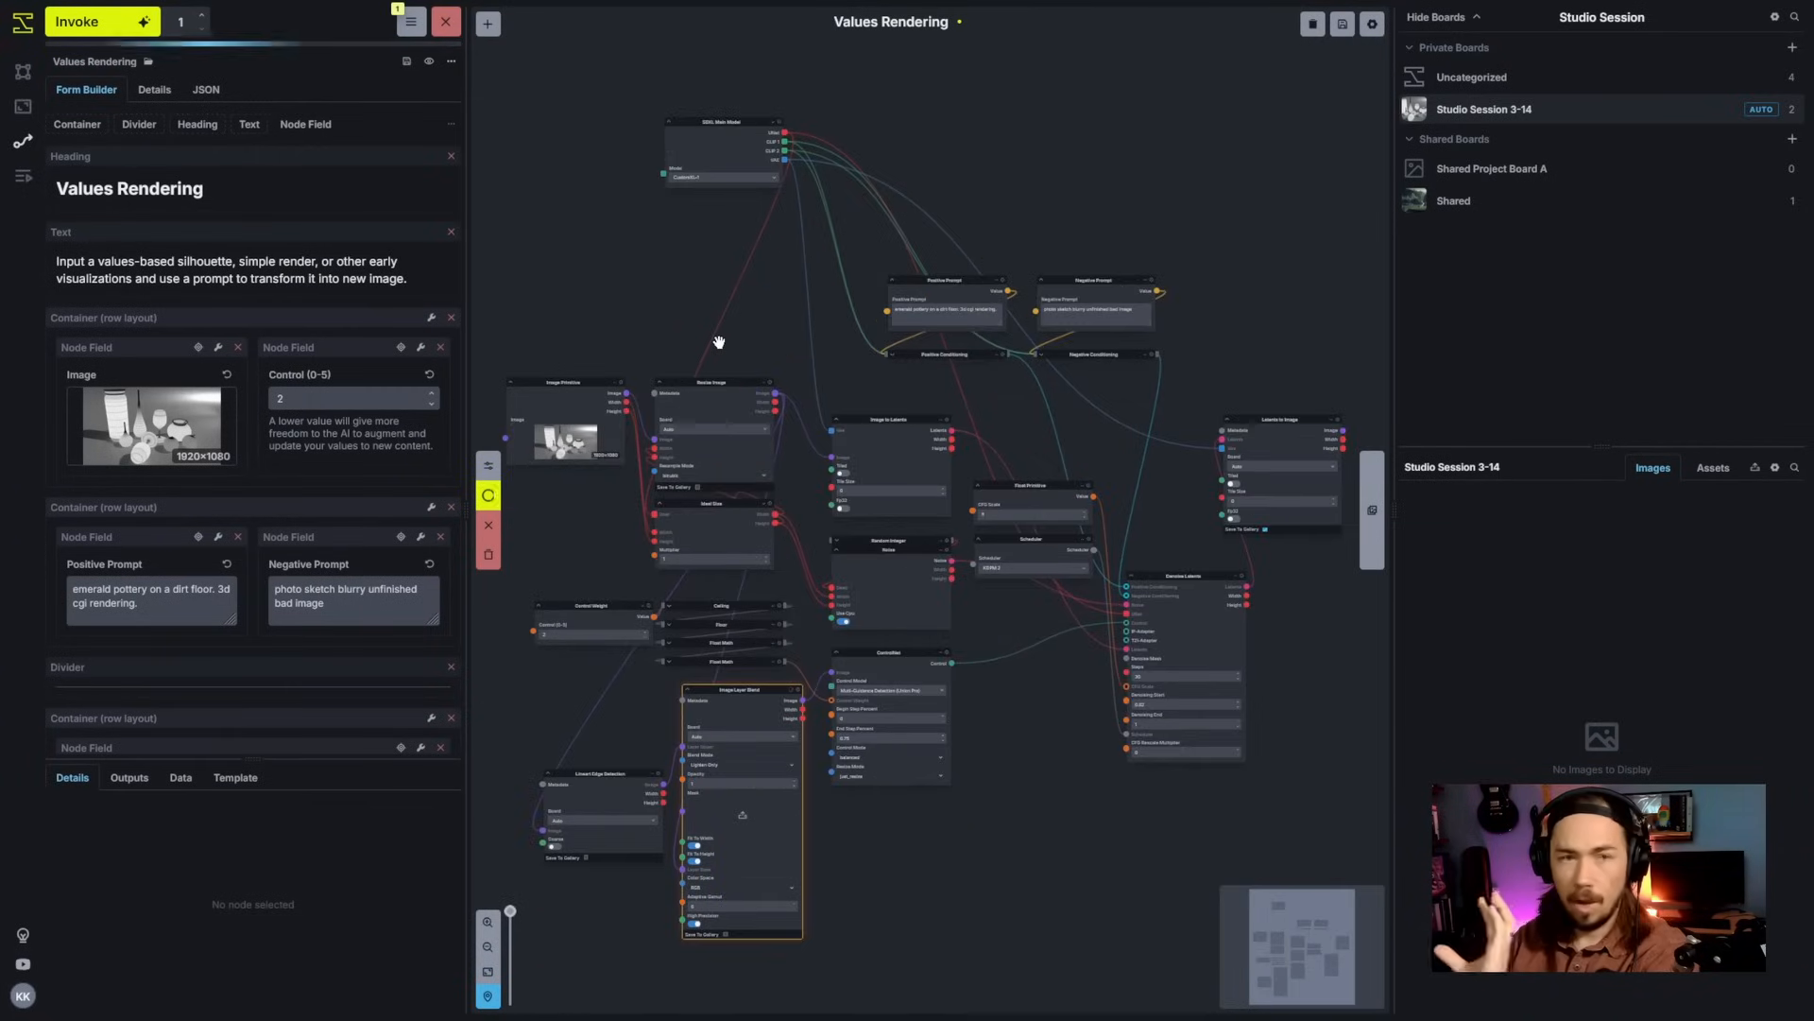
pyautogui.scroll(3, 716, 336)
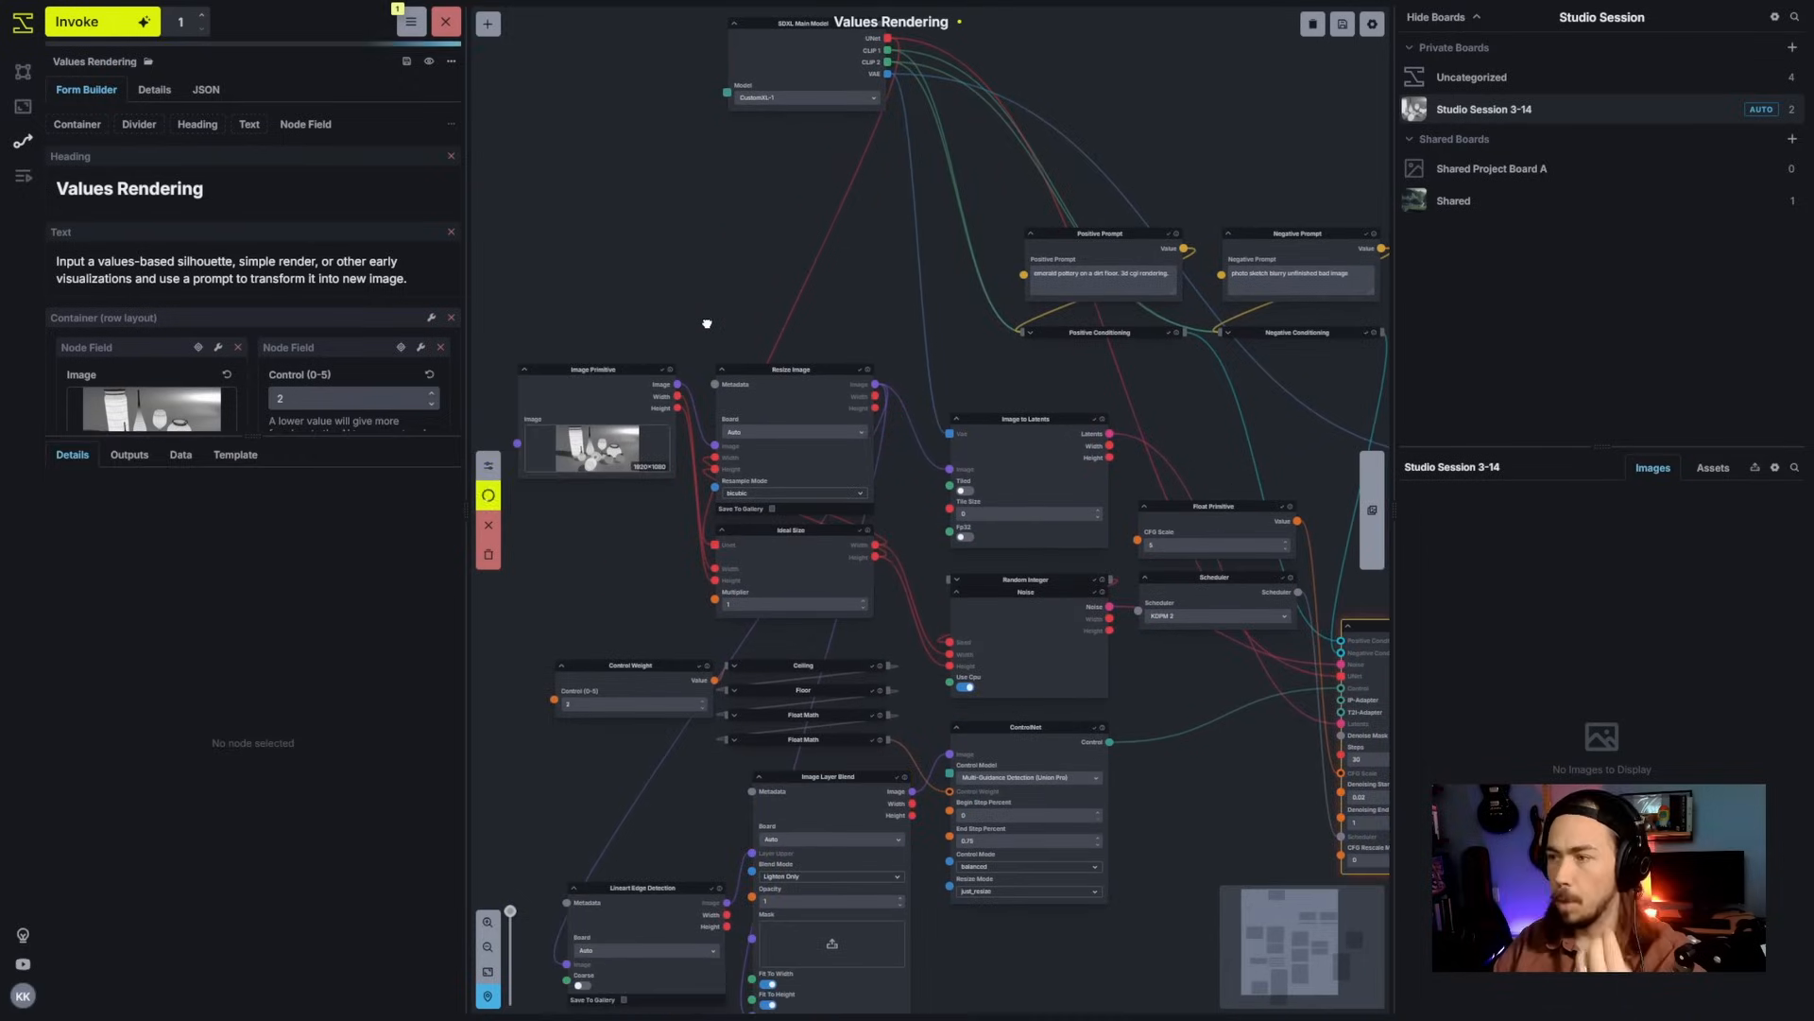
pyautogui.scroll(4, 707, 321)
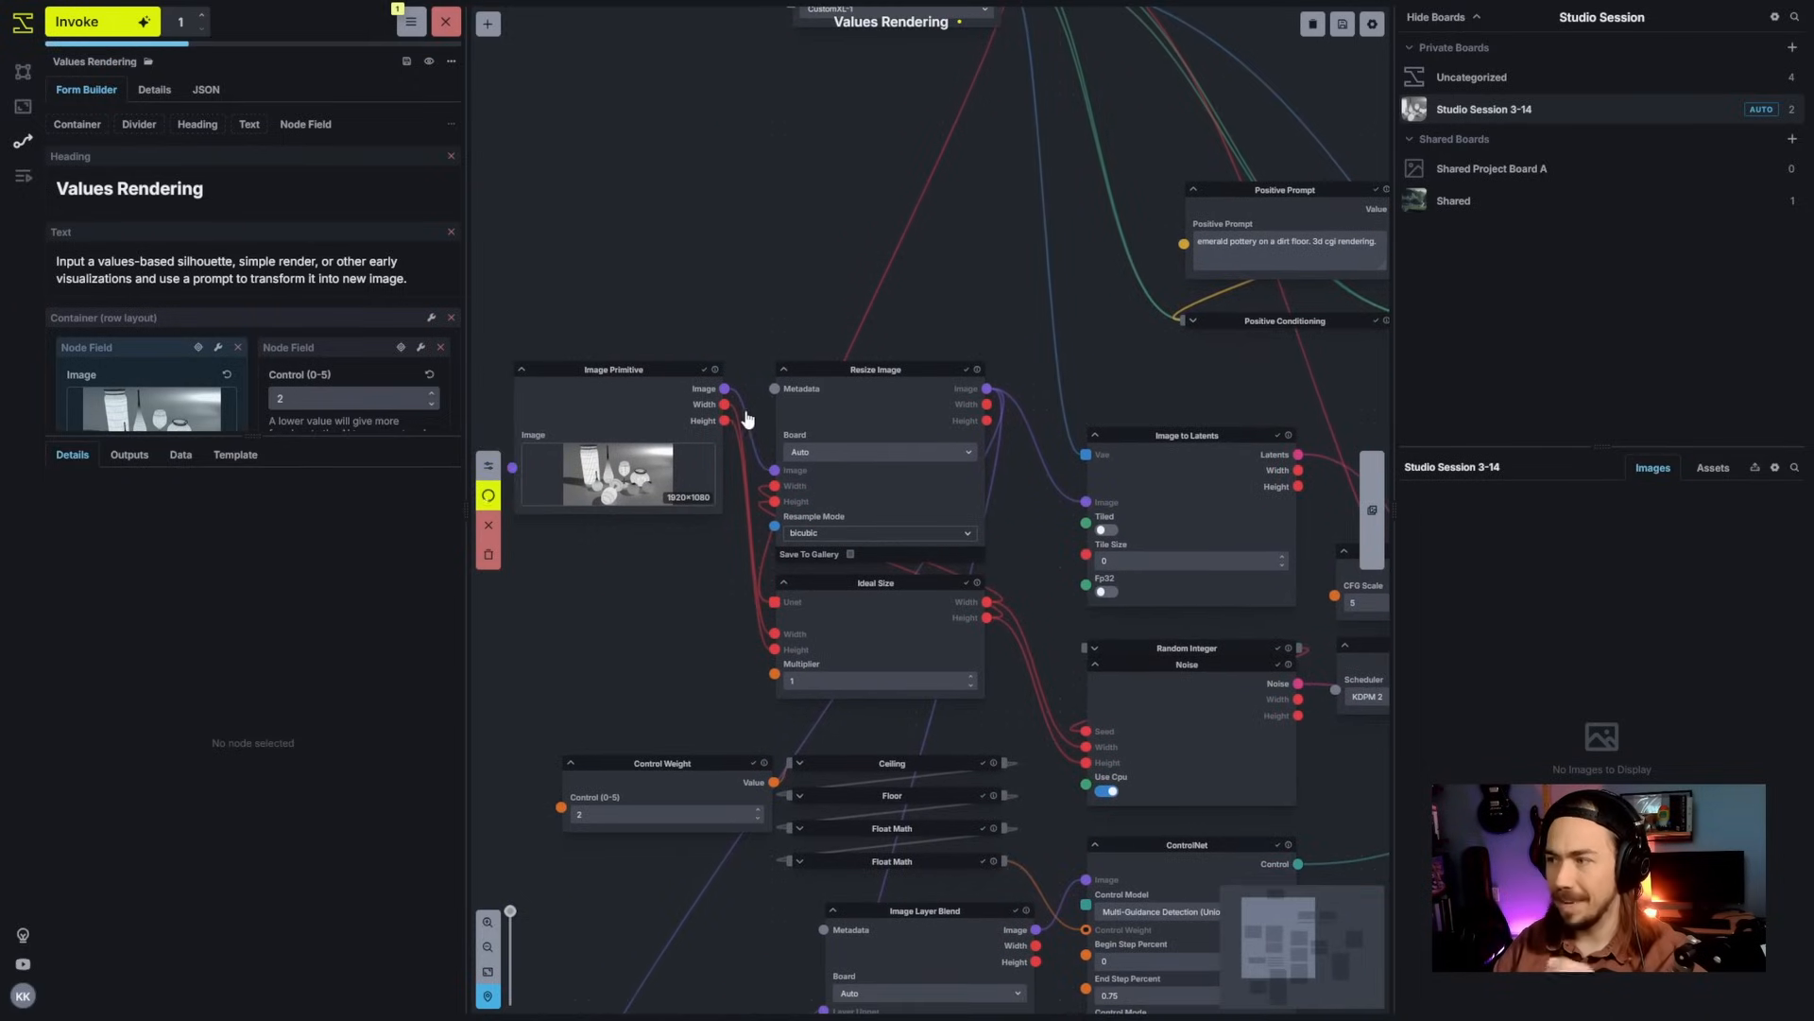
# Step: Inspect the Resize Image node's output image and return the Values Rendering workflow to its view form
pyautogui.moveTo(741, 324); pyautogui.dragTo(690, 253)
pyautogui.moveTo(1005, 546)
pyautogui.mouseDown()
pyautogui.moveTo(953, 533)
pyautogui.moveTo(972, 545)
pyautogui.mouseUp()
pyautogui.click(825, 346)
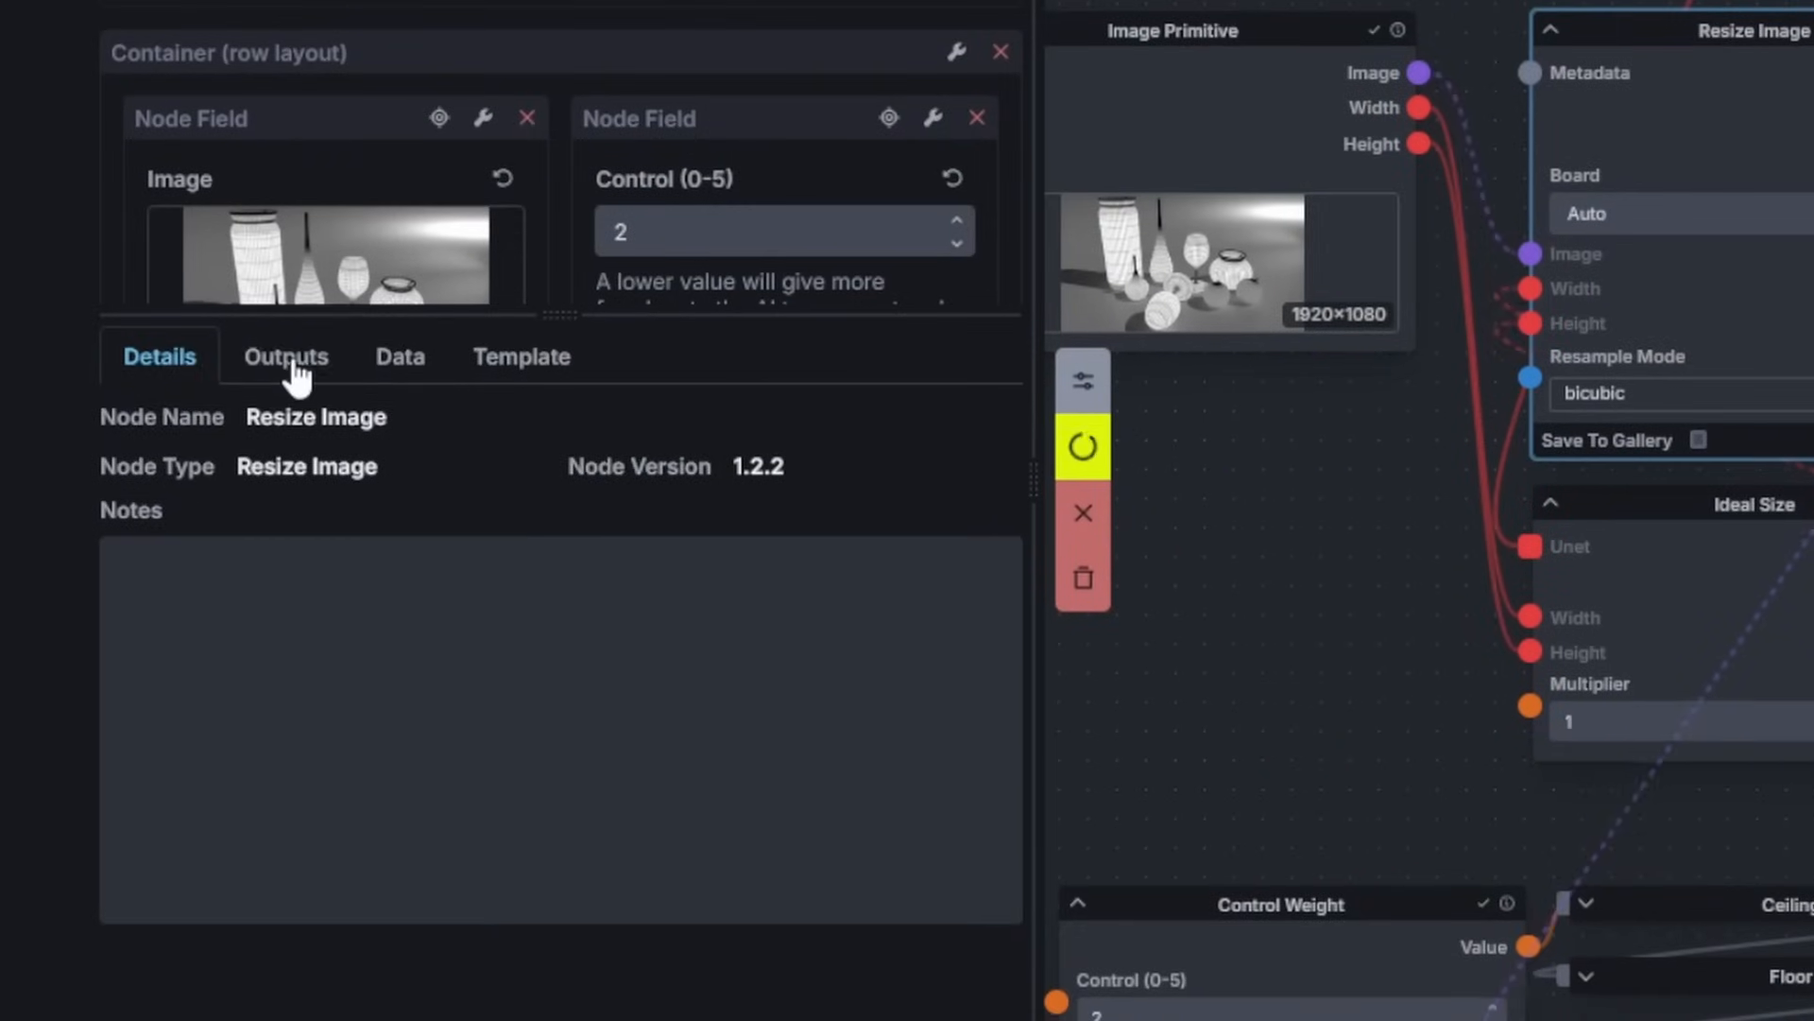
pyautogui.click(289, 367)
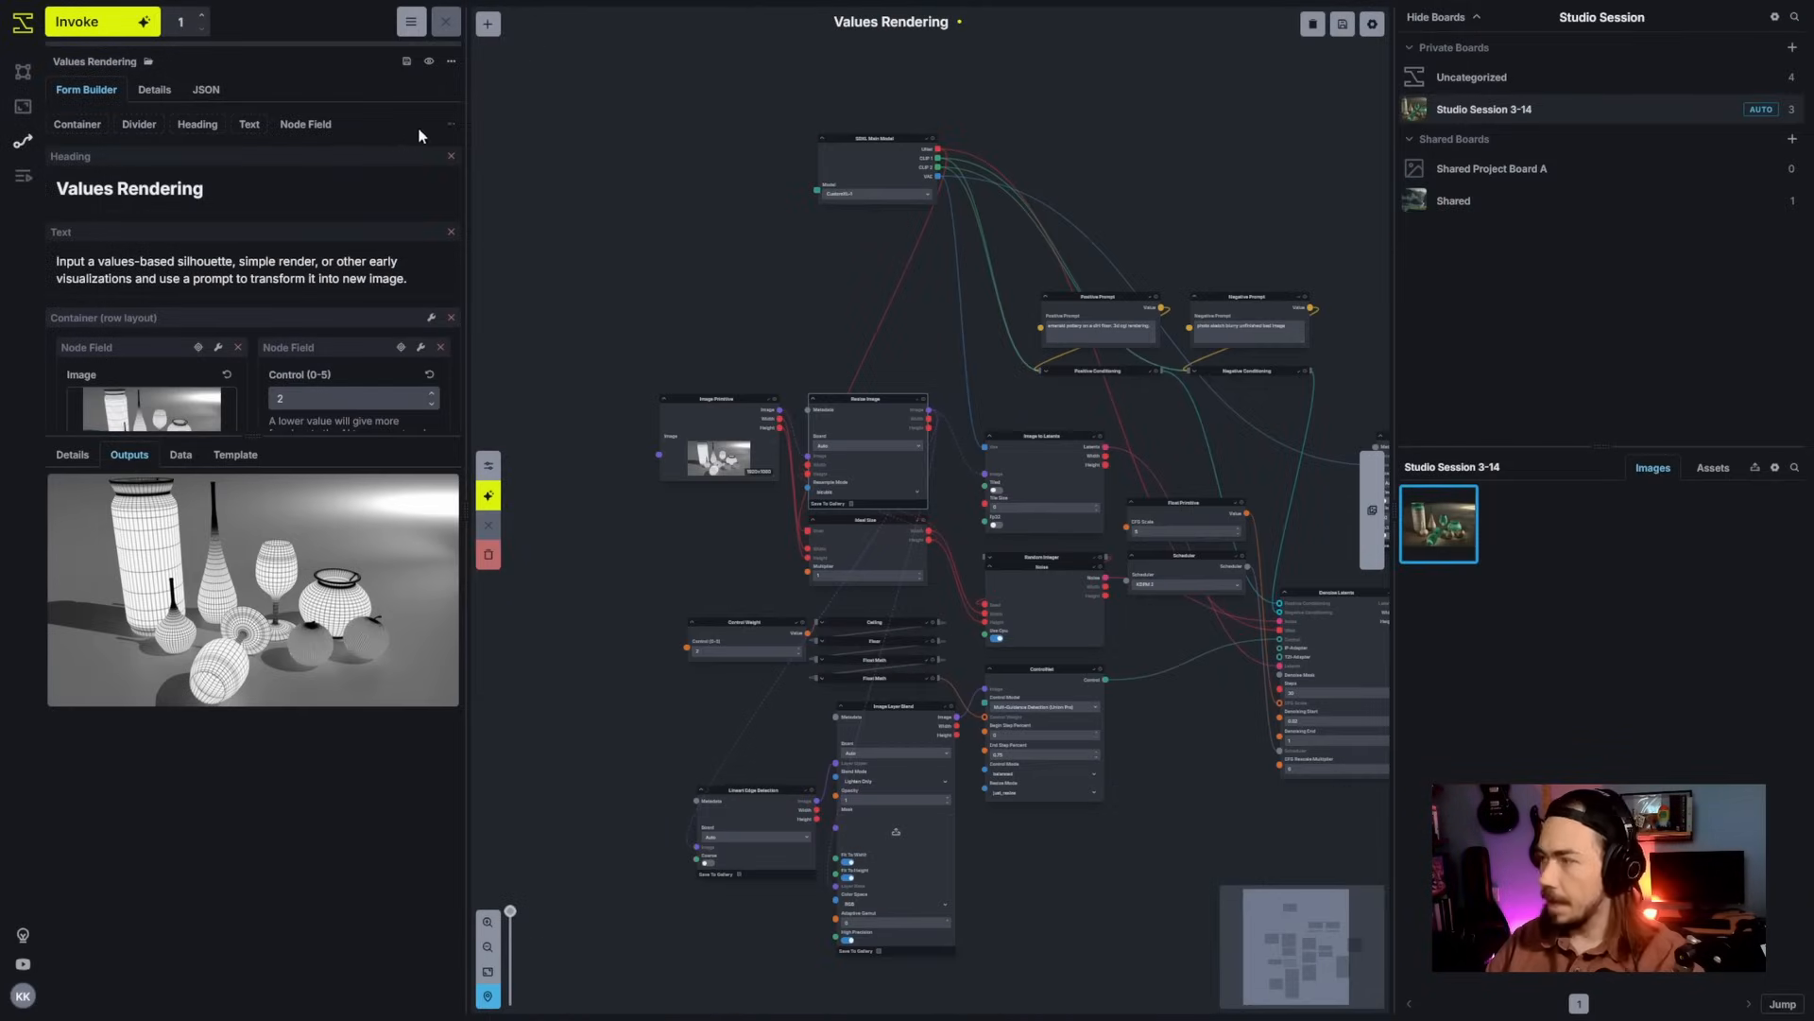
pyautogui.click(428, 60)
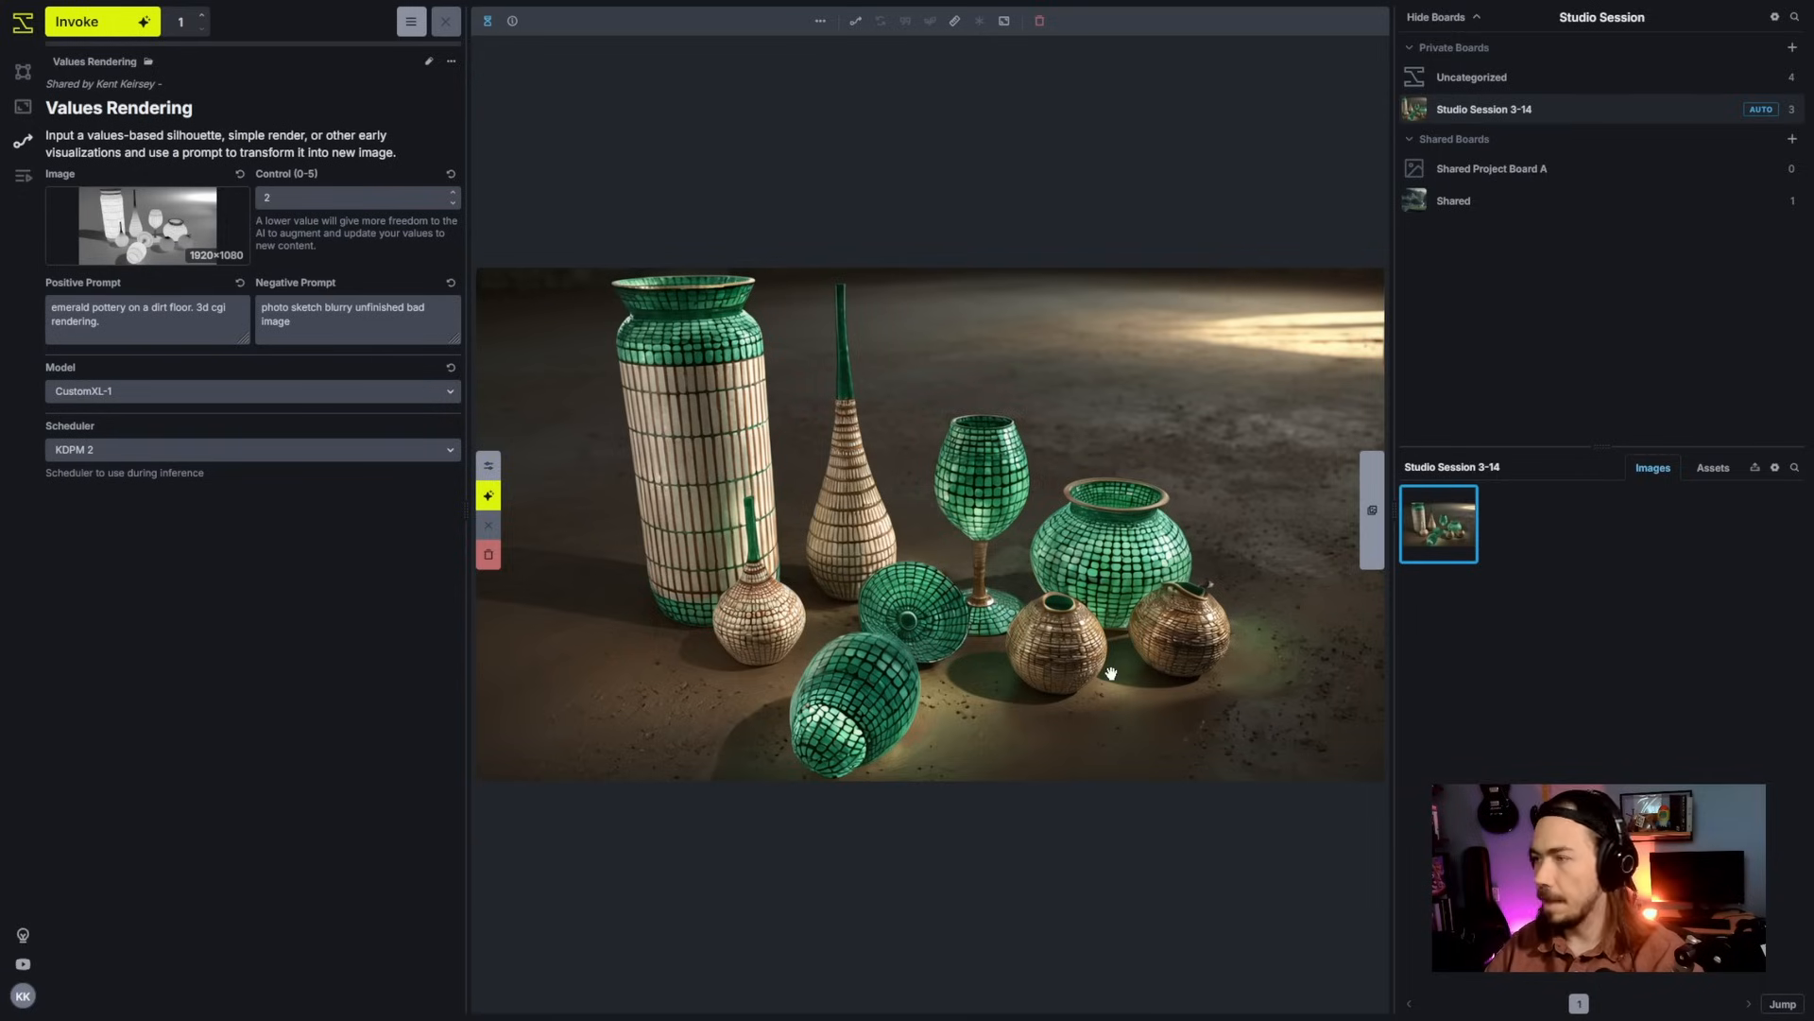
# Step: Switch to the canvas, close the image viewer, delete the global reference image, and select the CustomXL-1 model
pyautogui.press('1')
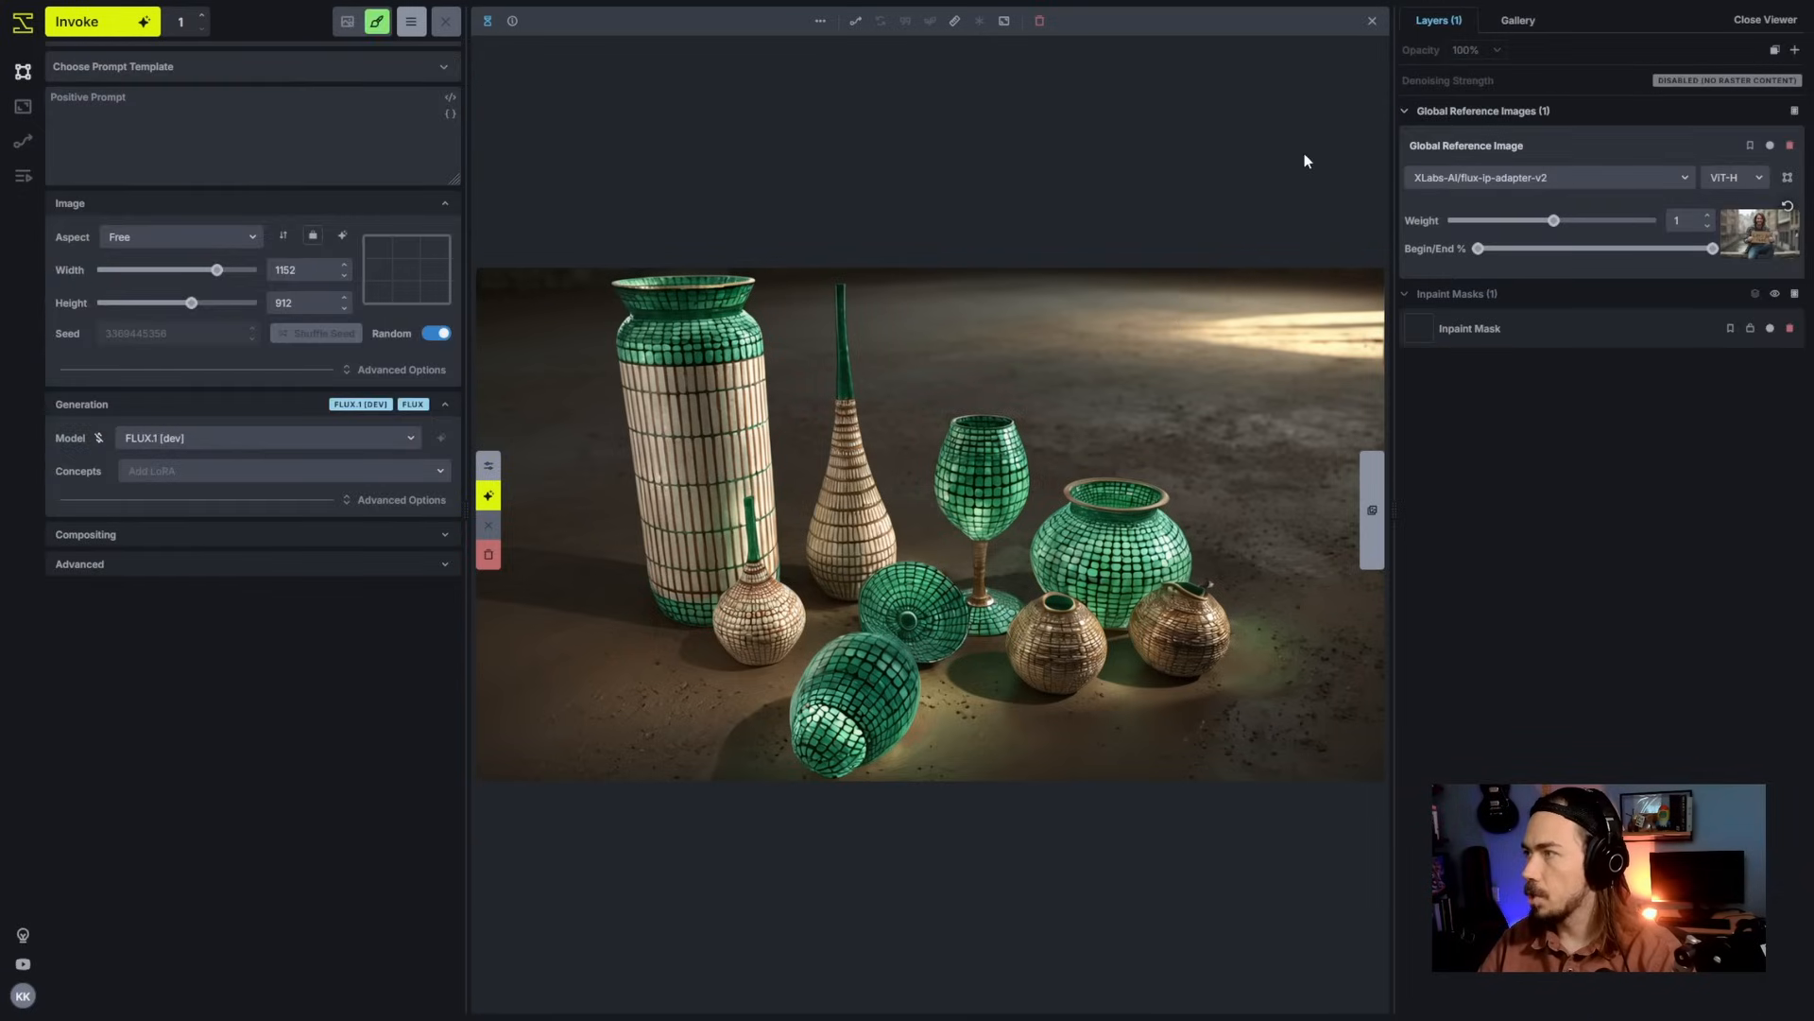
pyautogui.click(1372, 21)
pyautogui.click(1374, 47)
pyautogui.click(1330, 108)
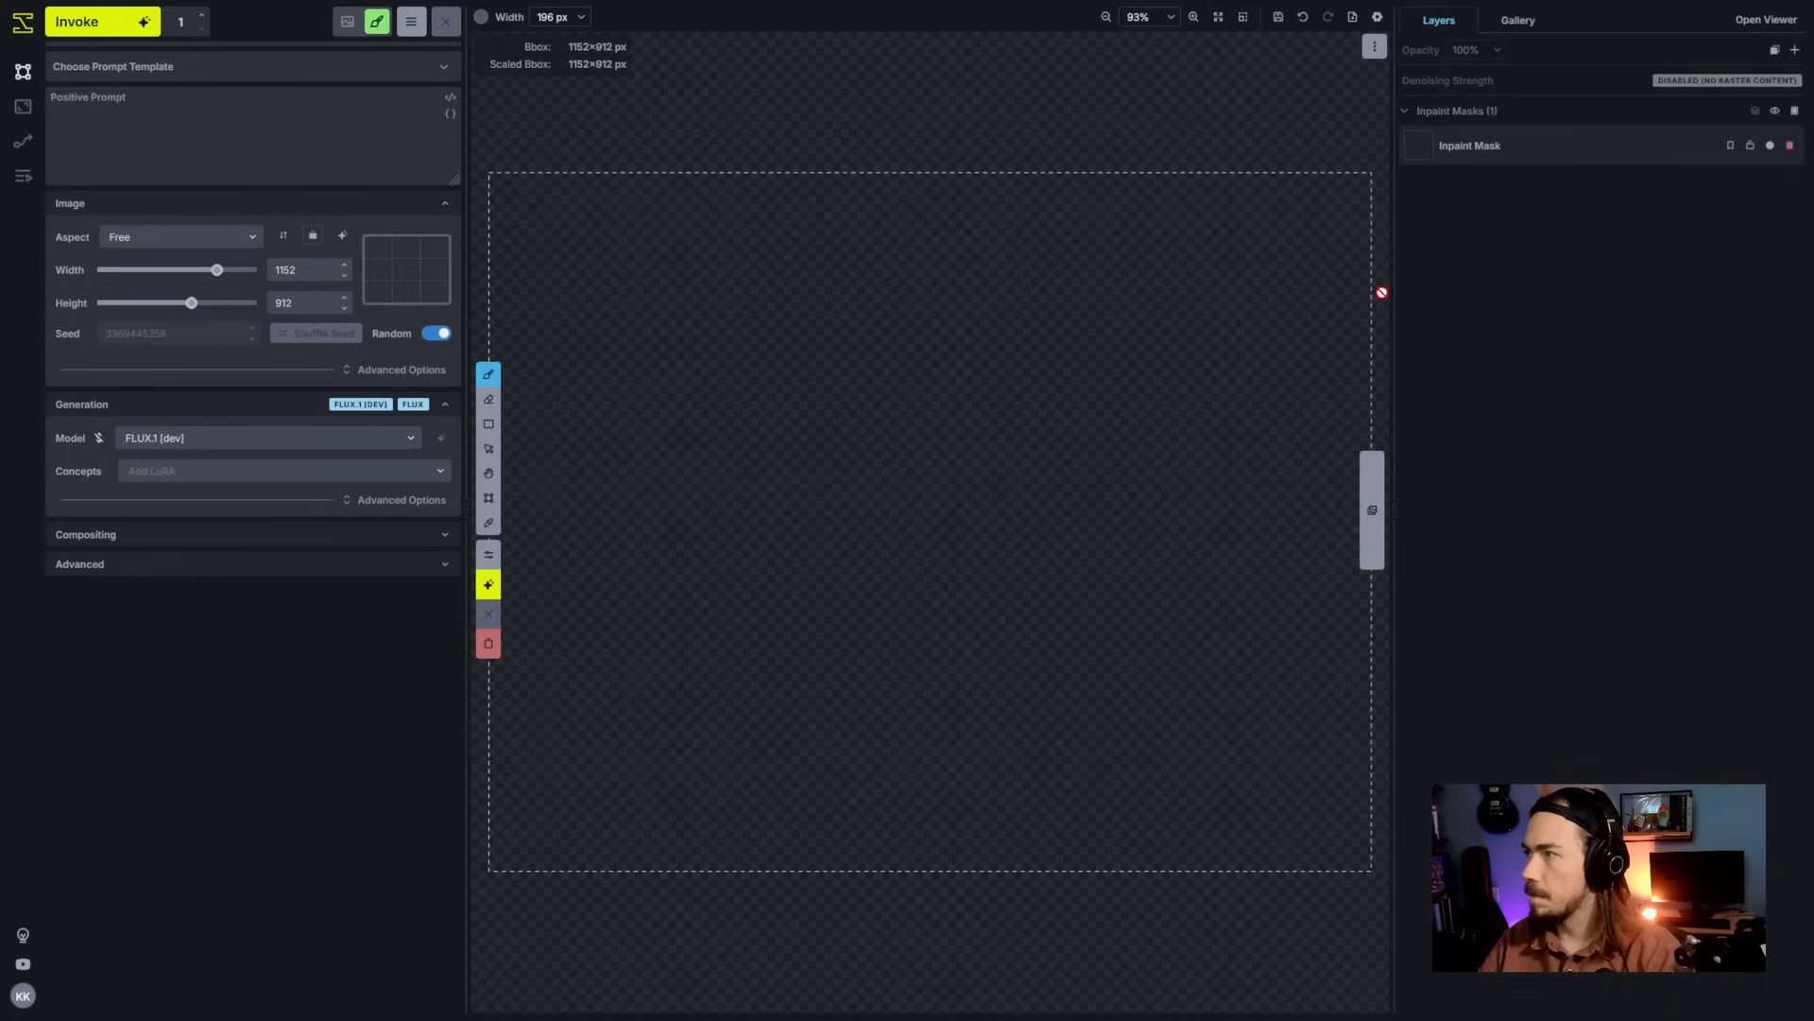
pyautogui.click(388, 431)
pyautogui.click(189, 564)
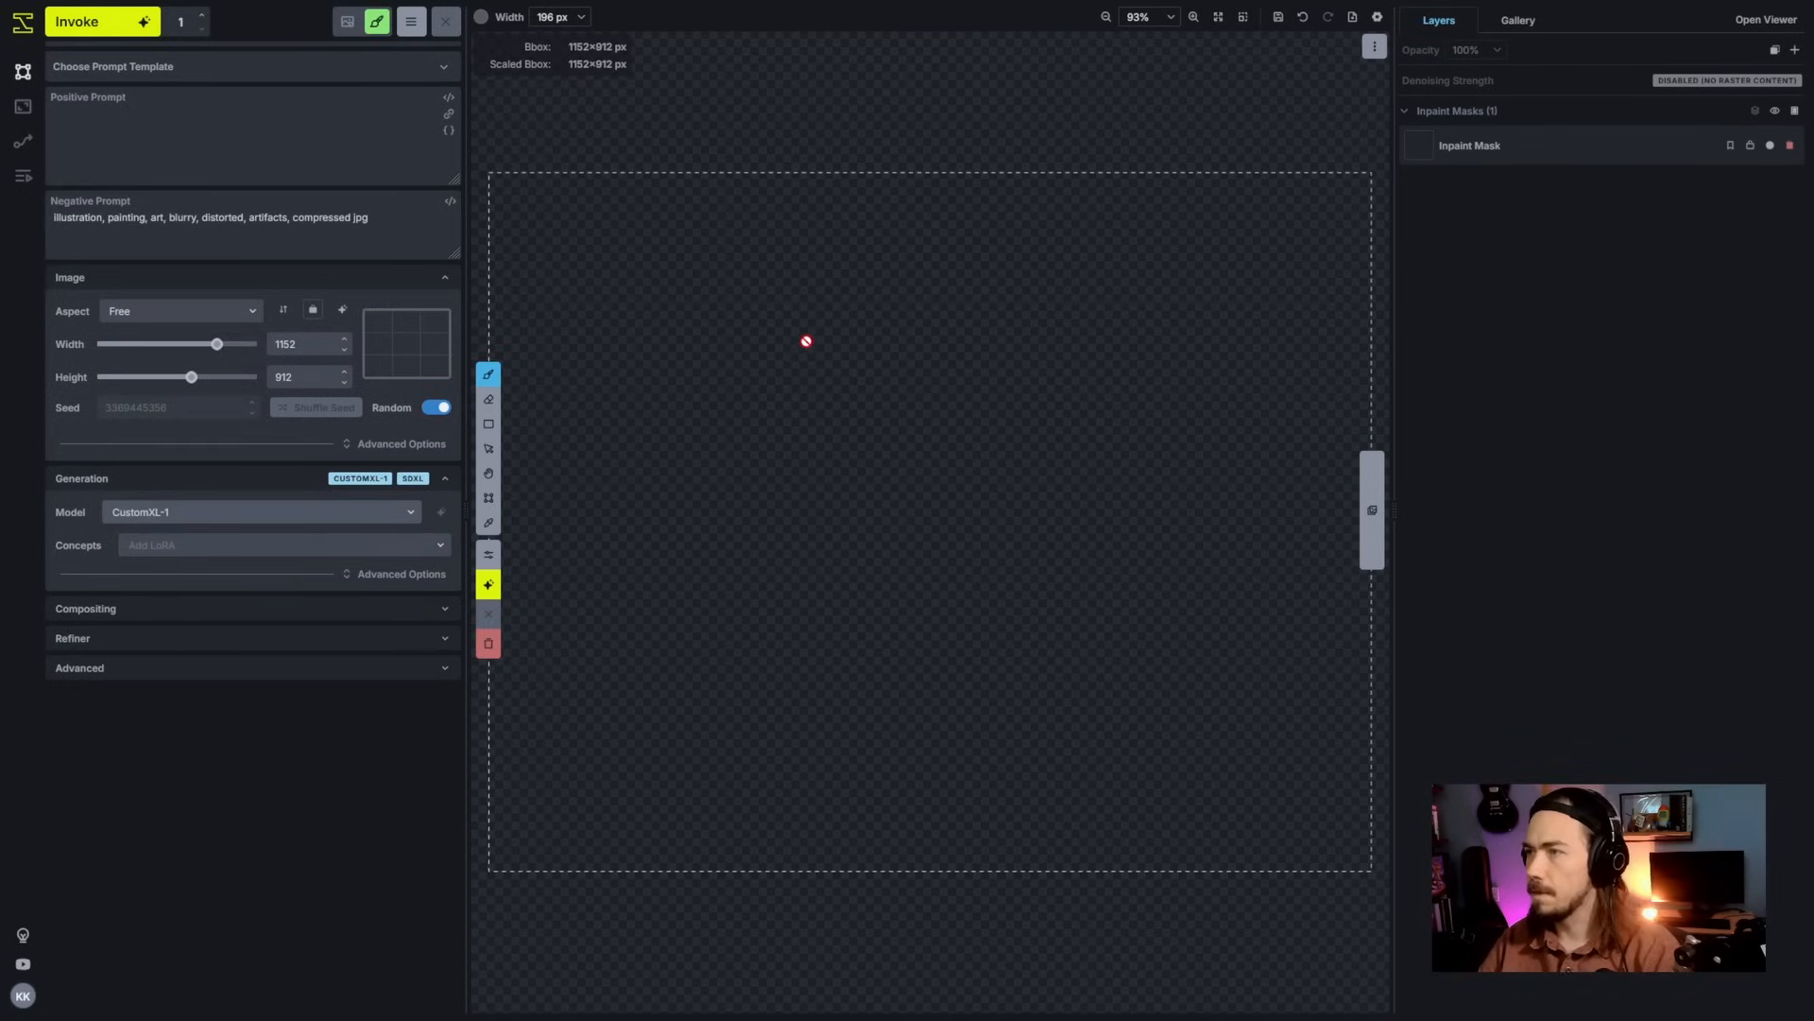
# Step: Add the generated emerald pottery image to the canvas as a control layer and enlarge it past the bounding box
pyautogui.click(1518, 20)
pyautogui.moveTo(1438, 538); pyautogui.dragTo(771, 330)
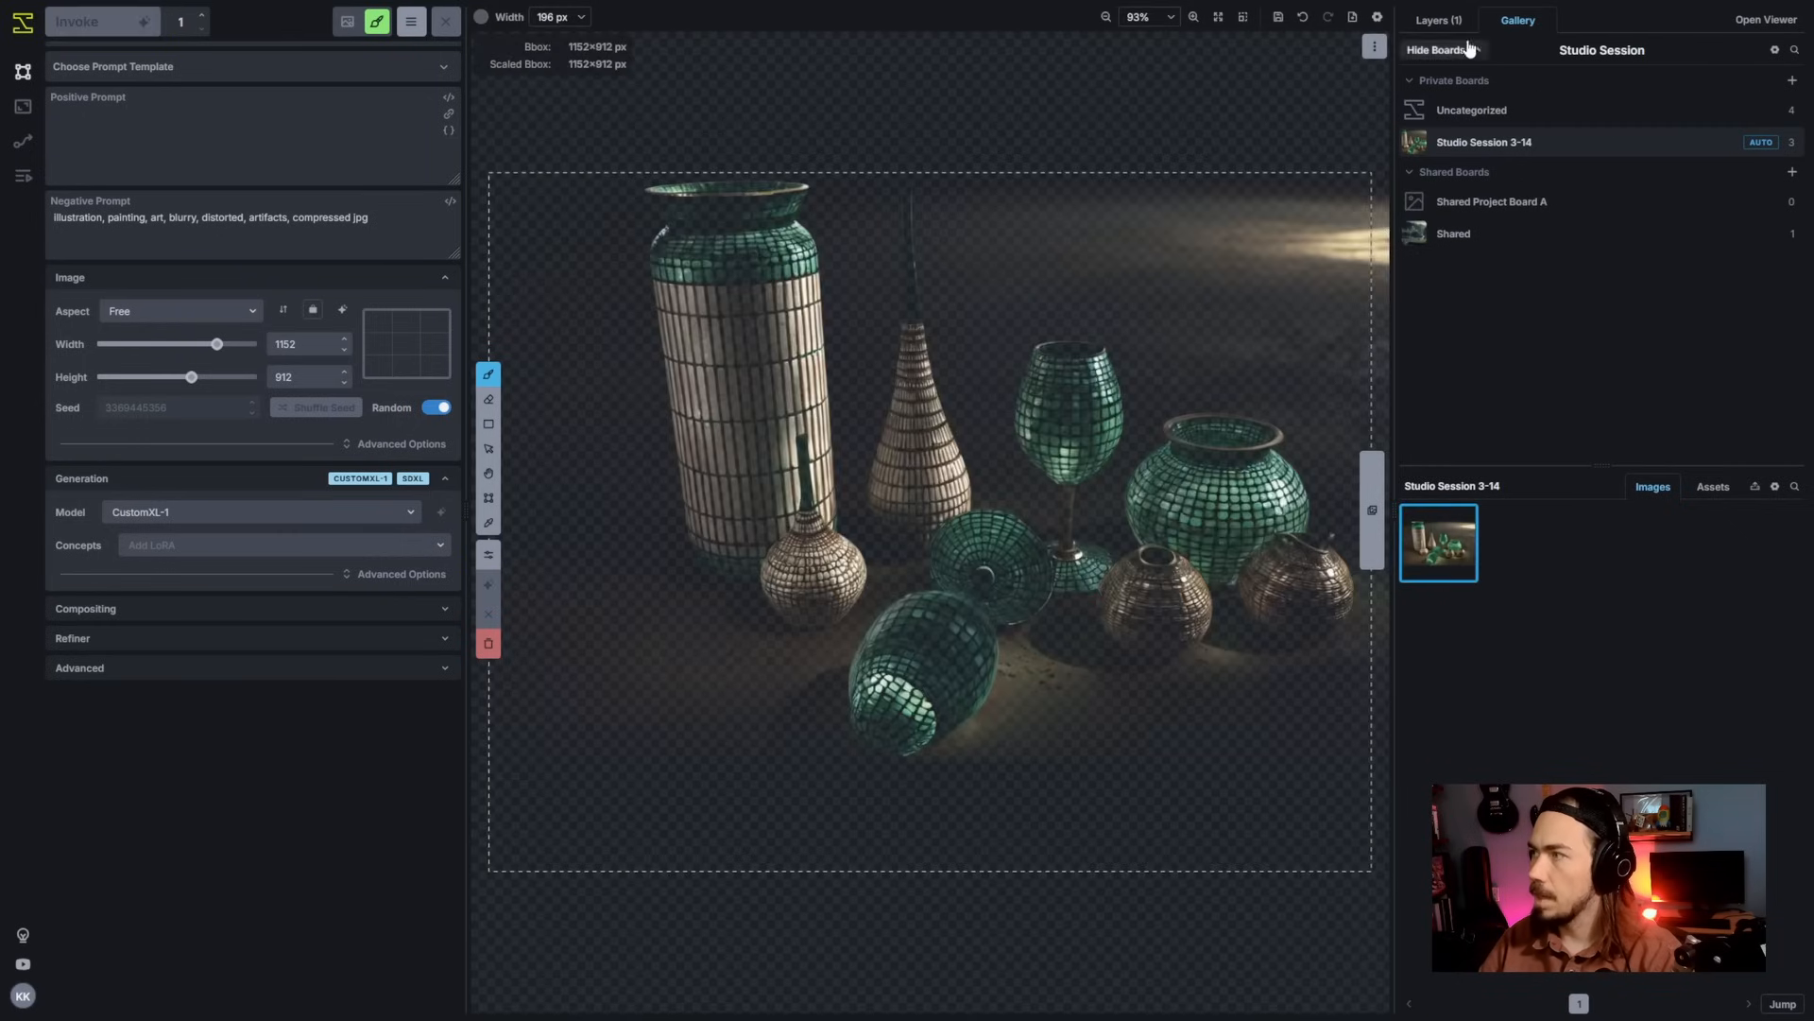
pyautogui.click(1438, 21)
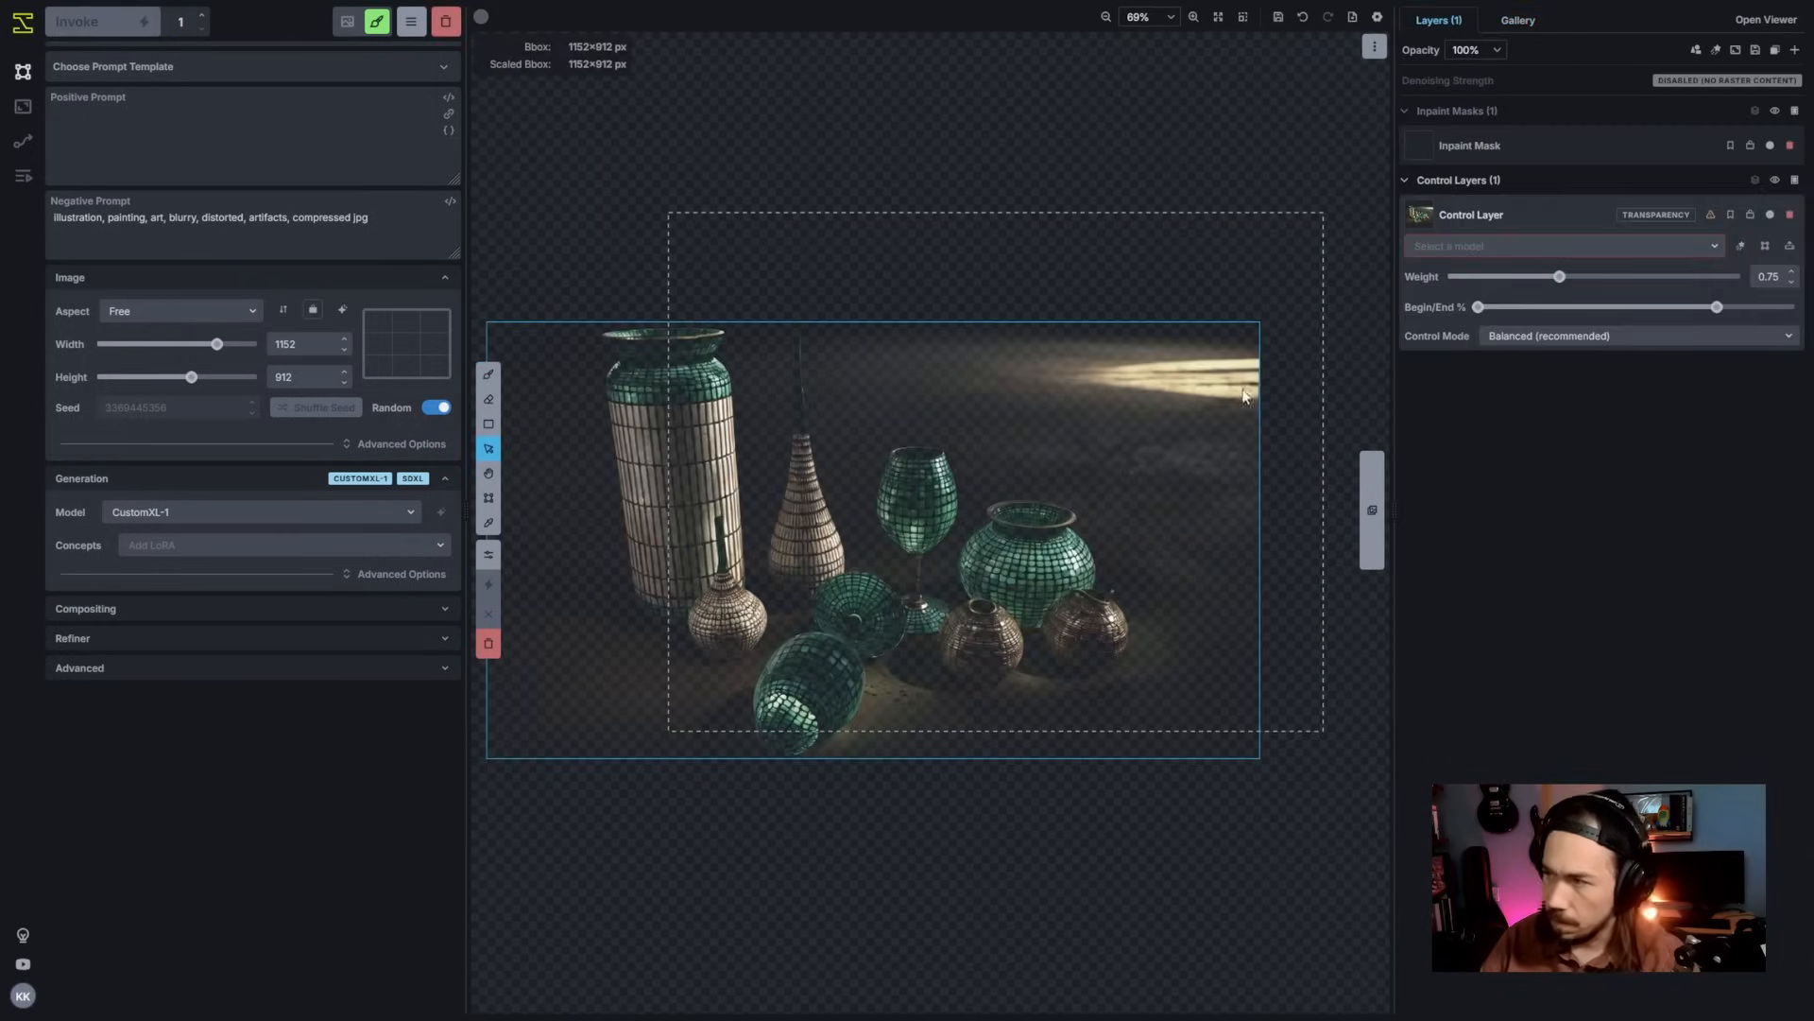
pyautogui.hotkey('shift', 't')
pyautogui.moveTo(1260, 320); pyautogui.dragTo(1465, 76)
pyautogui.click(1019, 982)
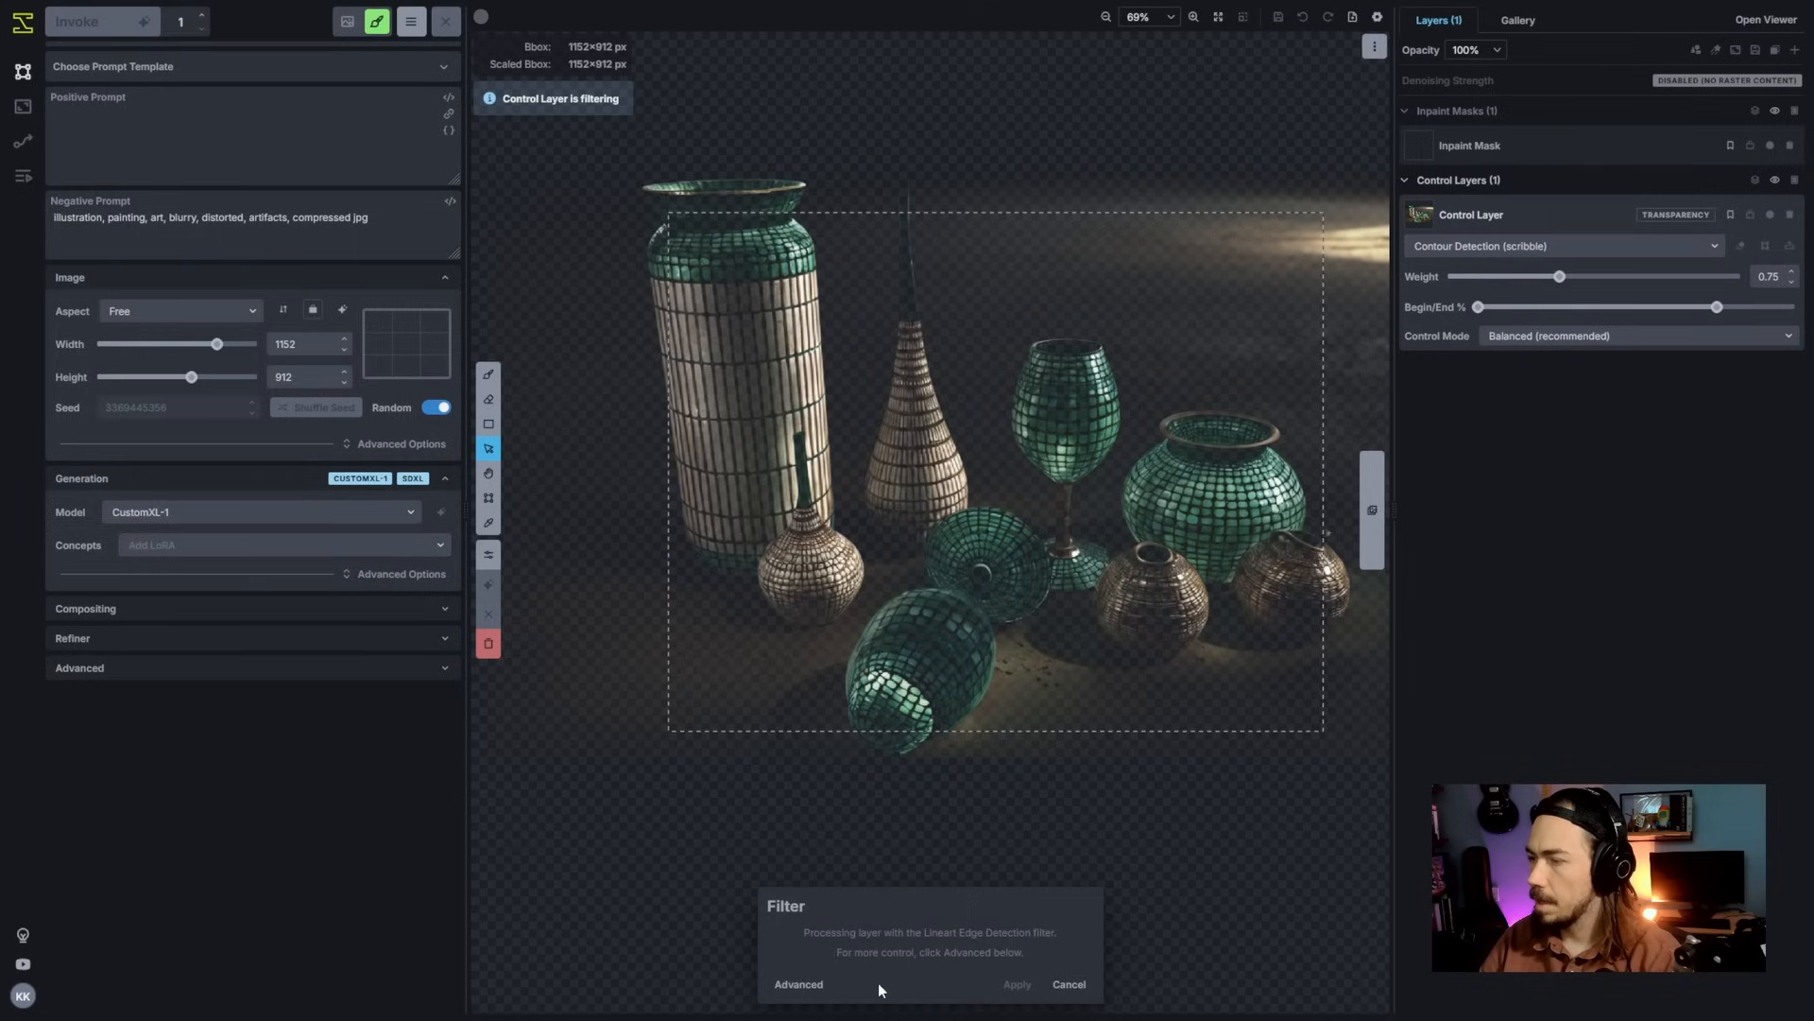
# Step: Set the control layer to the Contour Detection (scribble) model and apply the Lineart Edge Detection filter to it
pyautogui.click(1069, 985)
pyautogui.hotkey('shift', 't')
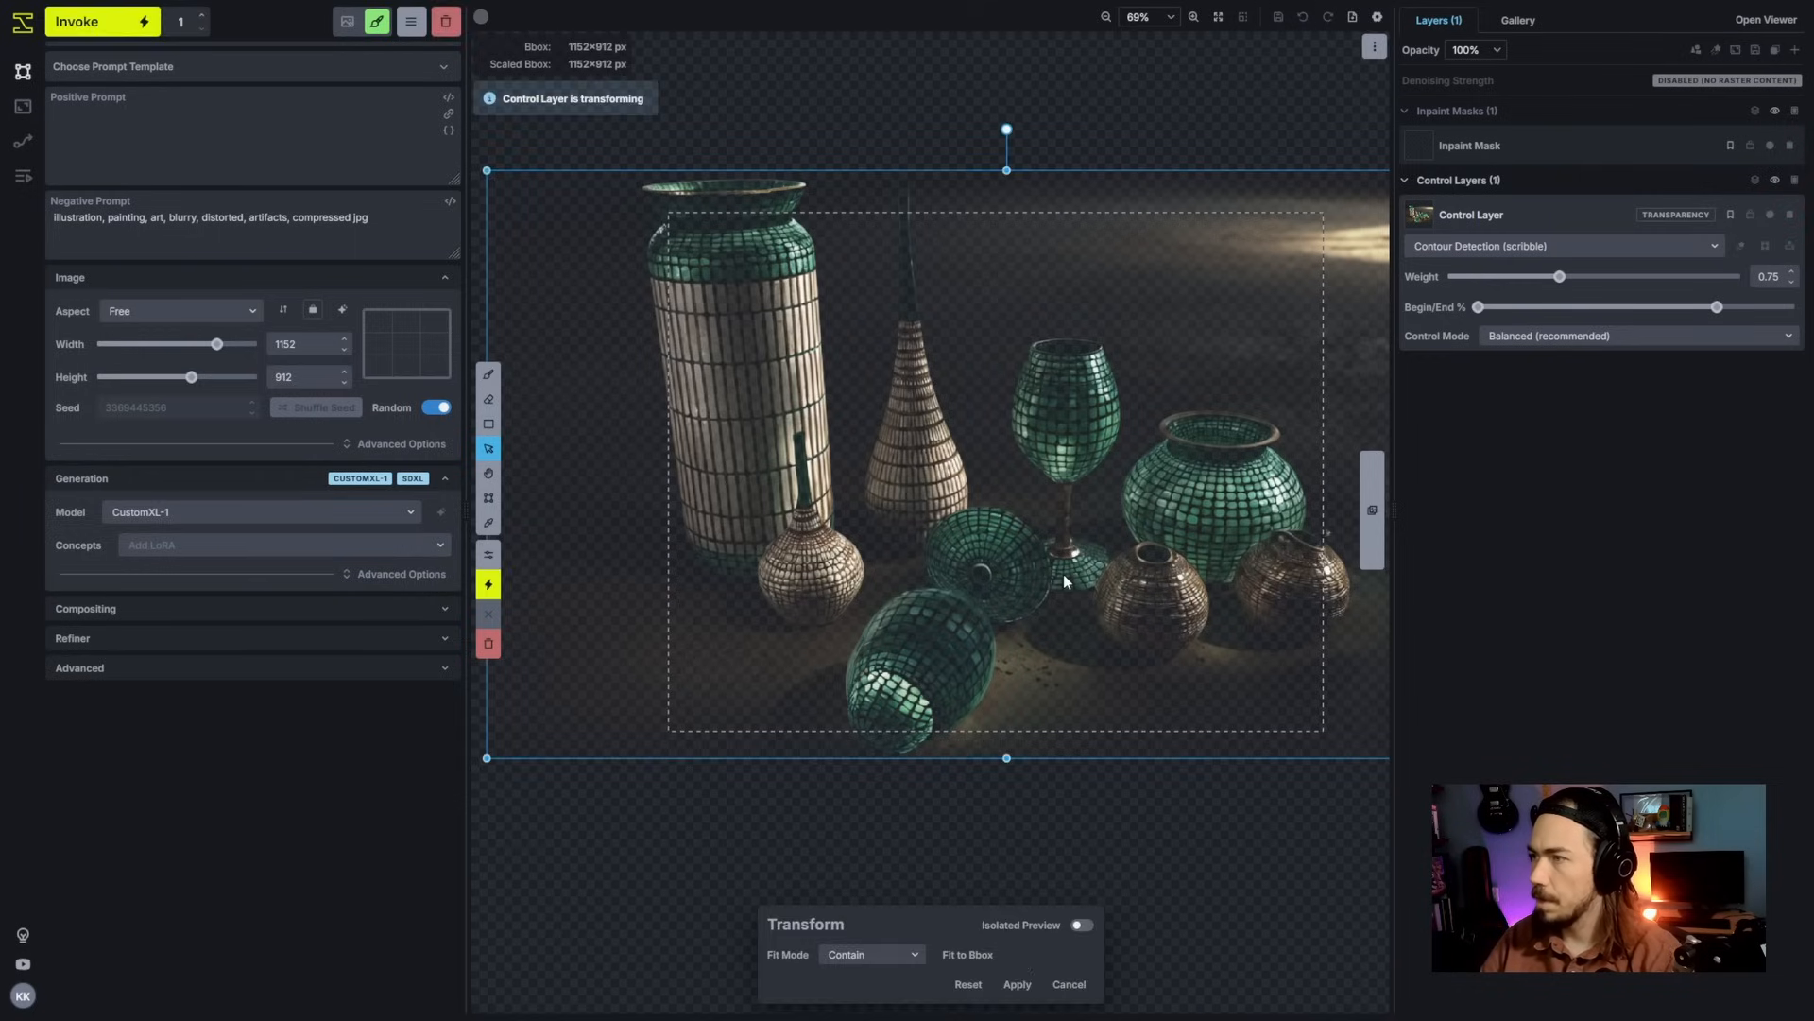
pyautogui.click(1019, 984)
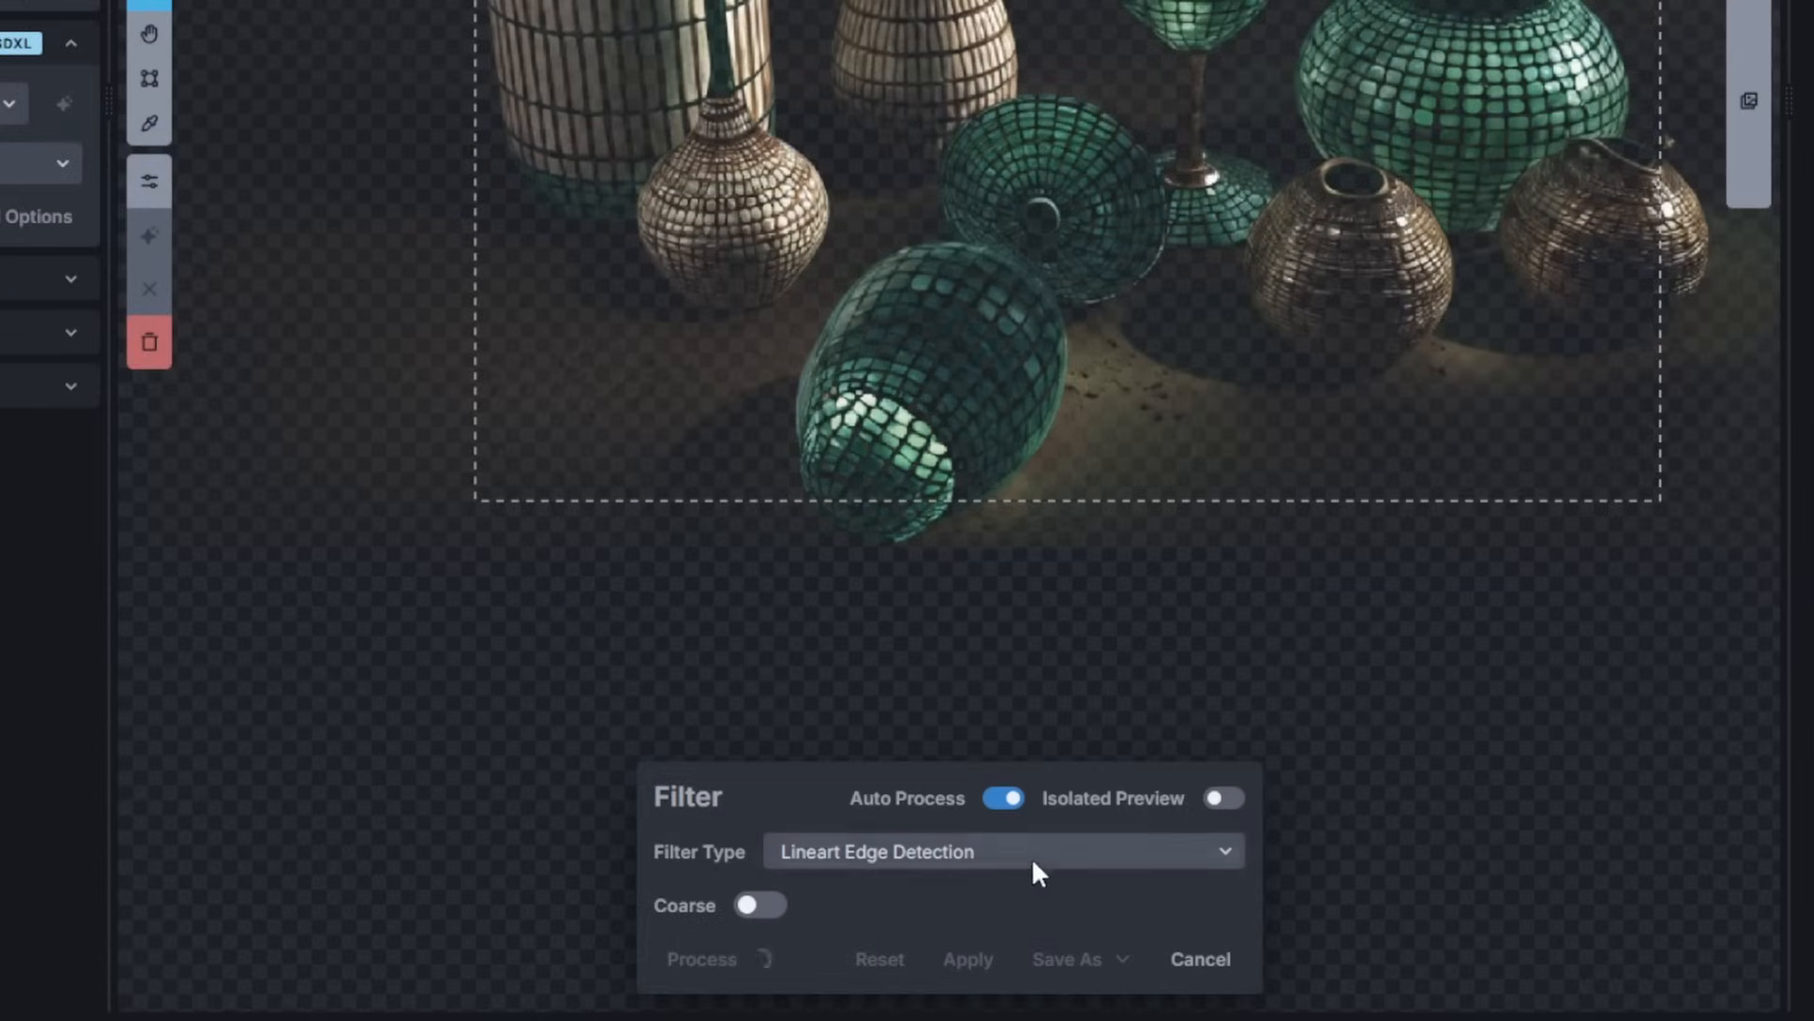
pyautogui.click(1033, 860)
pyautogui.click(1030, 856)
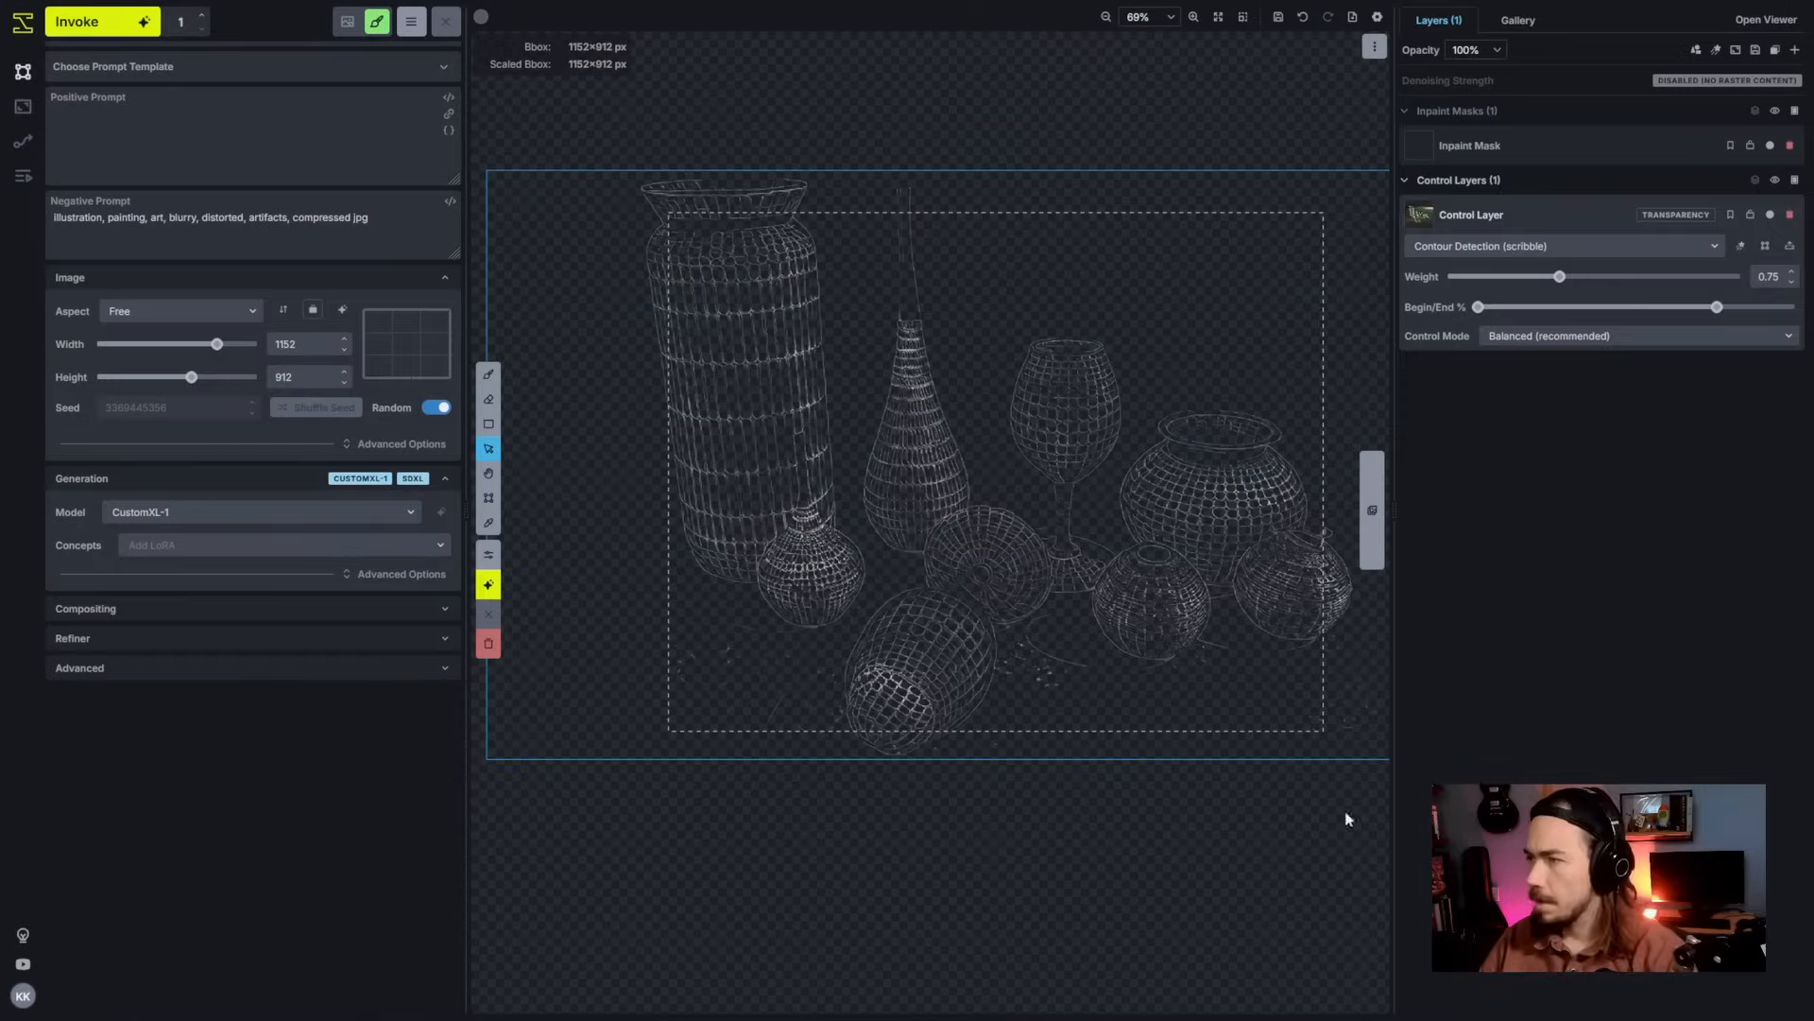
# Step: Scale the filtered control layer down and reposition it so the pottery sits mostly within the bounding box
pyautogui.scroll(-3, 1123, 491)
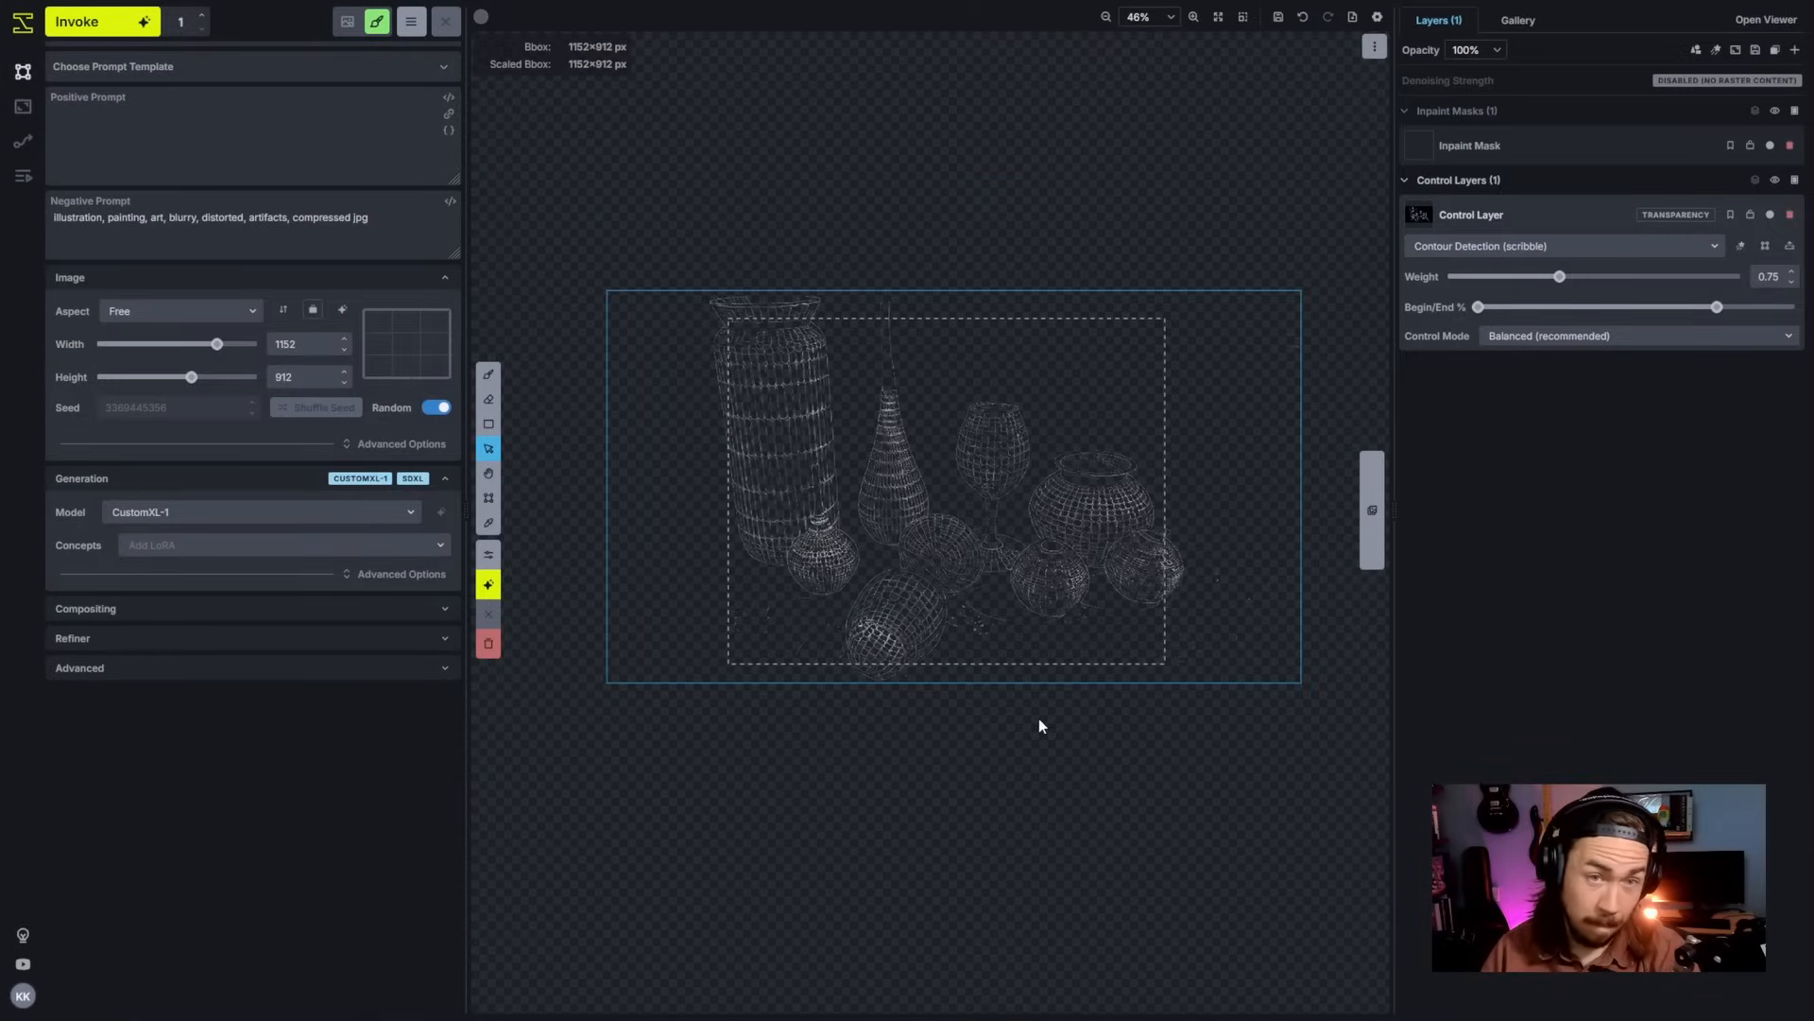
pyautogui.hotkey('shift', 't')
pyautogui.moveTo(1302, 683); pyautogui.dragTo(1246, 652)
pyautogui.moveTo(1087, 577); pyautogui.dragTo(1134, 604)
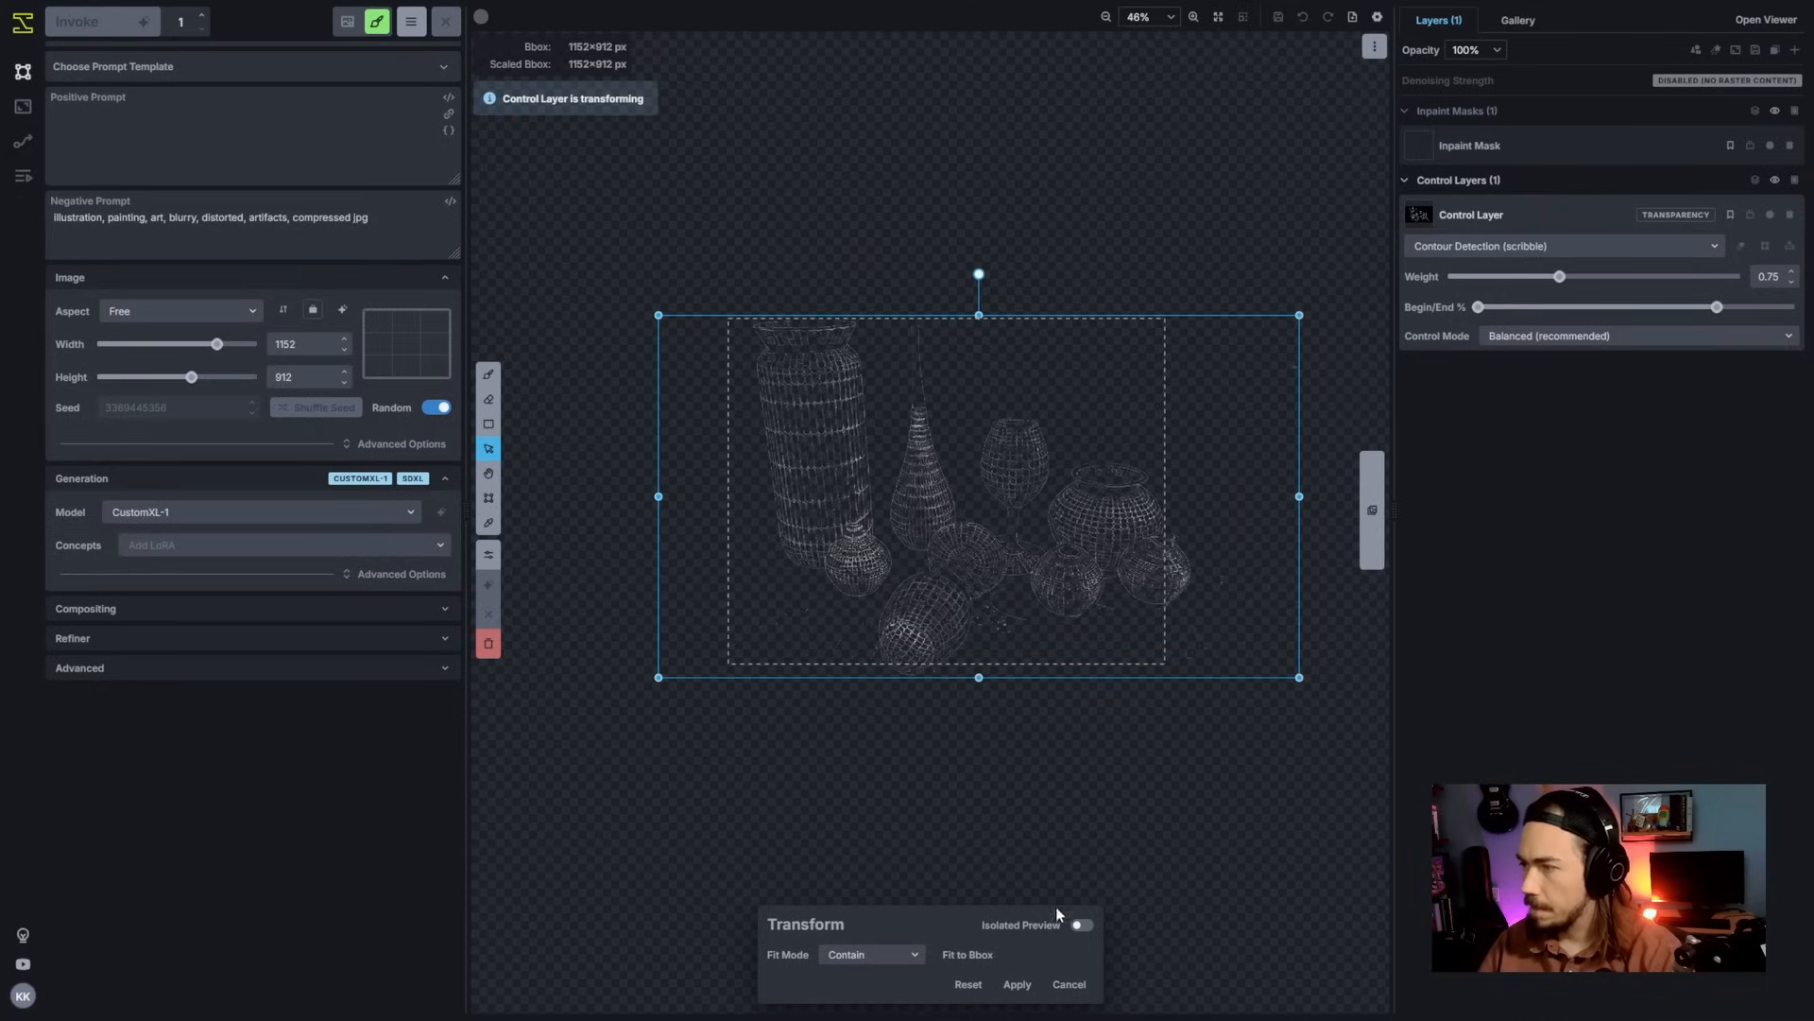
pyautogui.click(1022, 984)
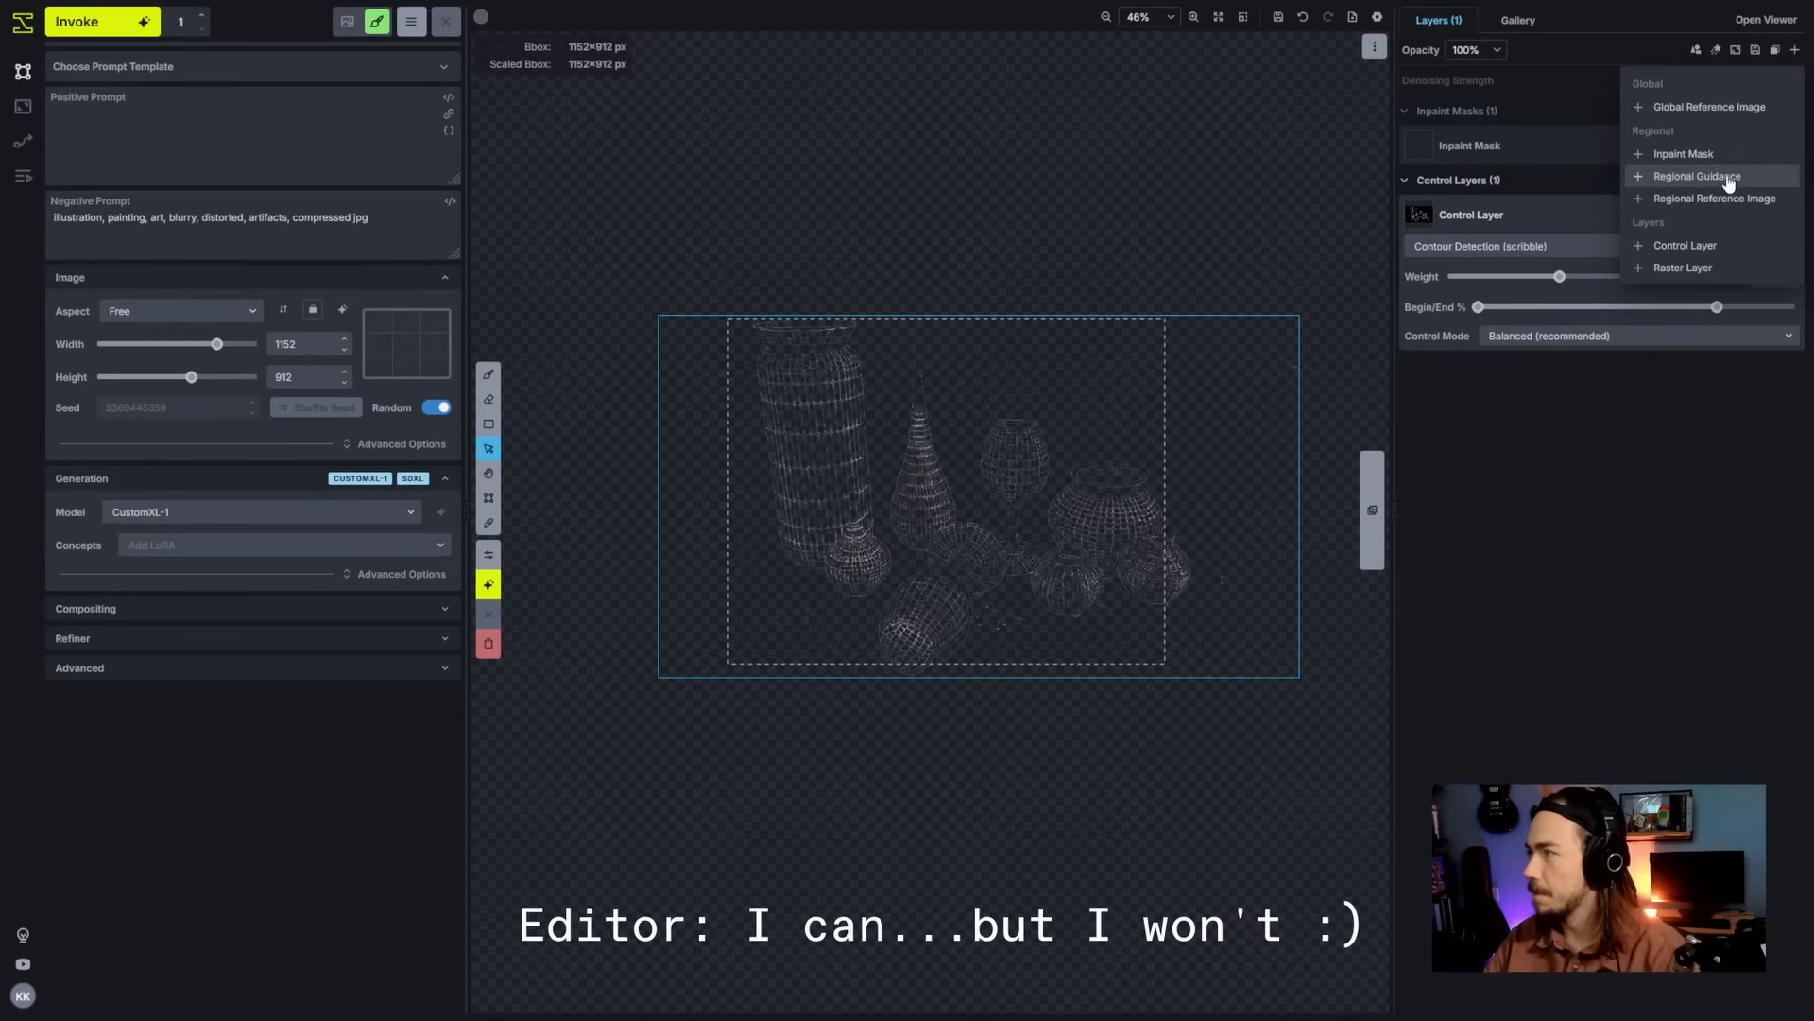
# Step: Add a Regional Guidance layer with a reference image slot and paint its mask over all the pottery shapes
pyautogui.click(1709, 177)
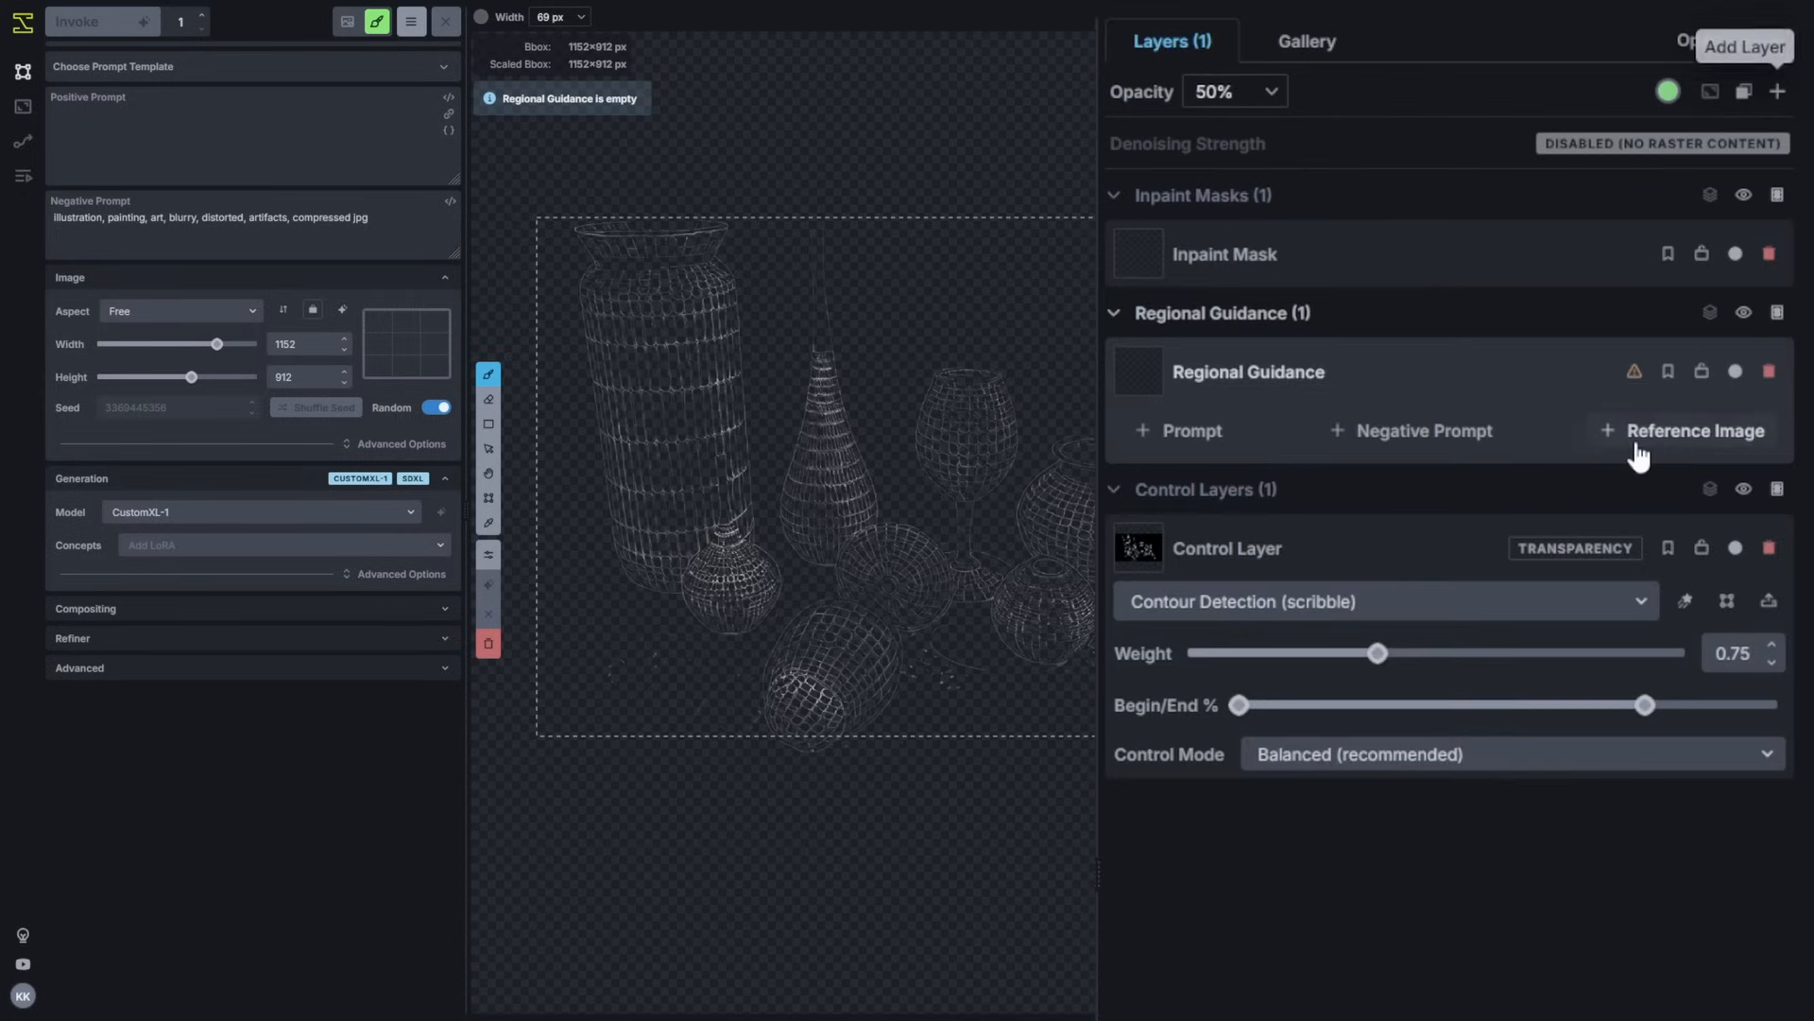
pyautogui.click(1715, 253)
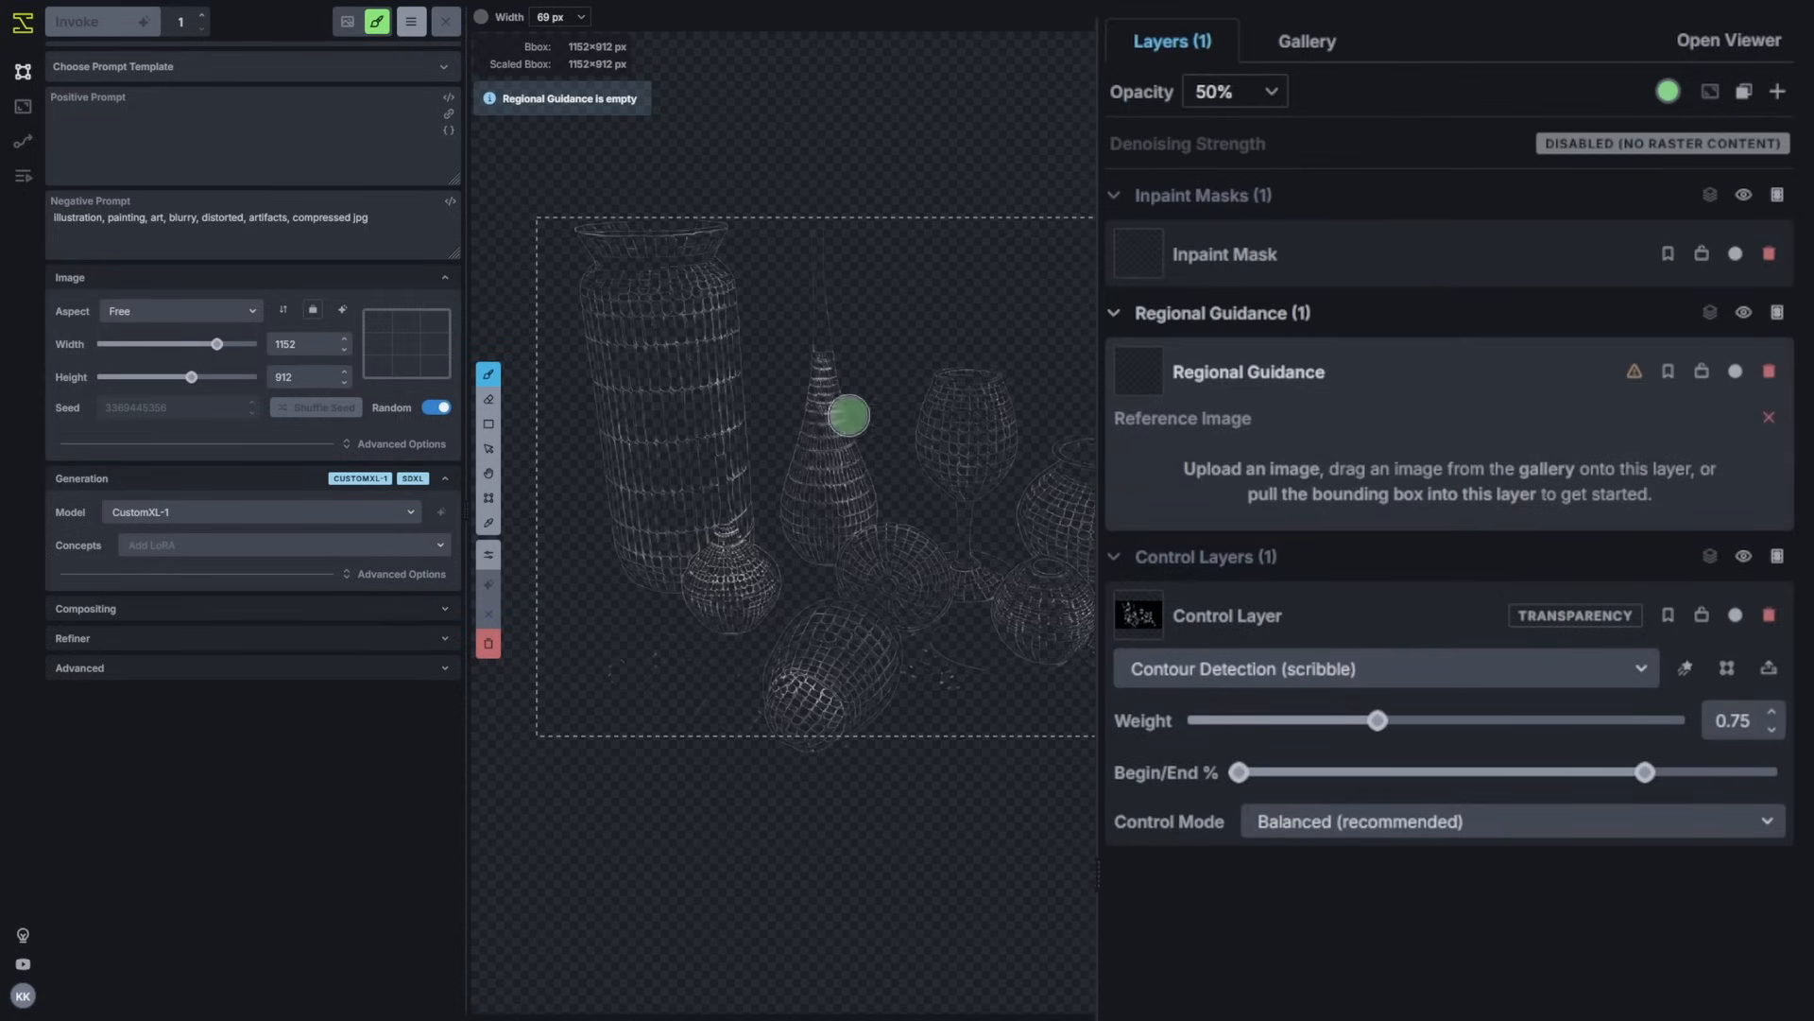
pyautogui.scroll(5, 730, 579)
pyautogui.scroll(-1, 680, 543)
pyautogui.moveTo(667, 550)
pyautogui.mouseDown()
pyautogui.moveTo(621, 288)
pyautogui.moveTo(634, 264)
pyautogui.moveTo(617, 250)
pyautogui.moveTo(682, 248)
pyautogui.moveTo(705, 468)
pyautogui.mouseUp()
pyautogui.moveTo(822, 519)
pyautogui.mouseDown()
pyautogui.moveTo(870, 648)
pyautogui.moveTo(832, 690)
pyautogui.mouseUp()
pyautogui.scroll(-5, 832, 453)
pyautogui.moveTo(831, 444); pyautogui.dragTo(821, 252)
pyautogui.scroll(4, 960, 411)
pyautogui.moveTo(960, 411); pyautogui.dragTo(964, 426)
pyautogui.scroll(-4, 966, 492)
pyautogui.moveTo(966, 501)
pyautogui.mouseDown()
pyautogui.moveTo(948, 573)
pyautogui.moveTo(1086, 529)
pyautogui.moveTo(1205, 596)
pyautogui.mouseUp()
pyautogui.scroll(6, 948, 573)
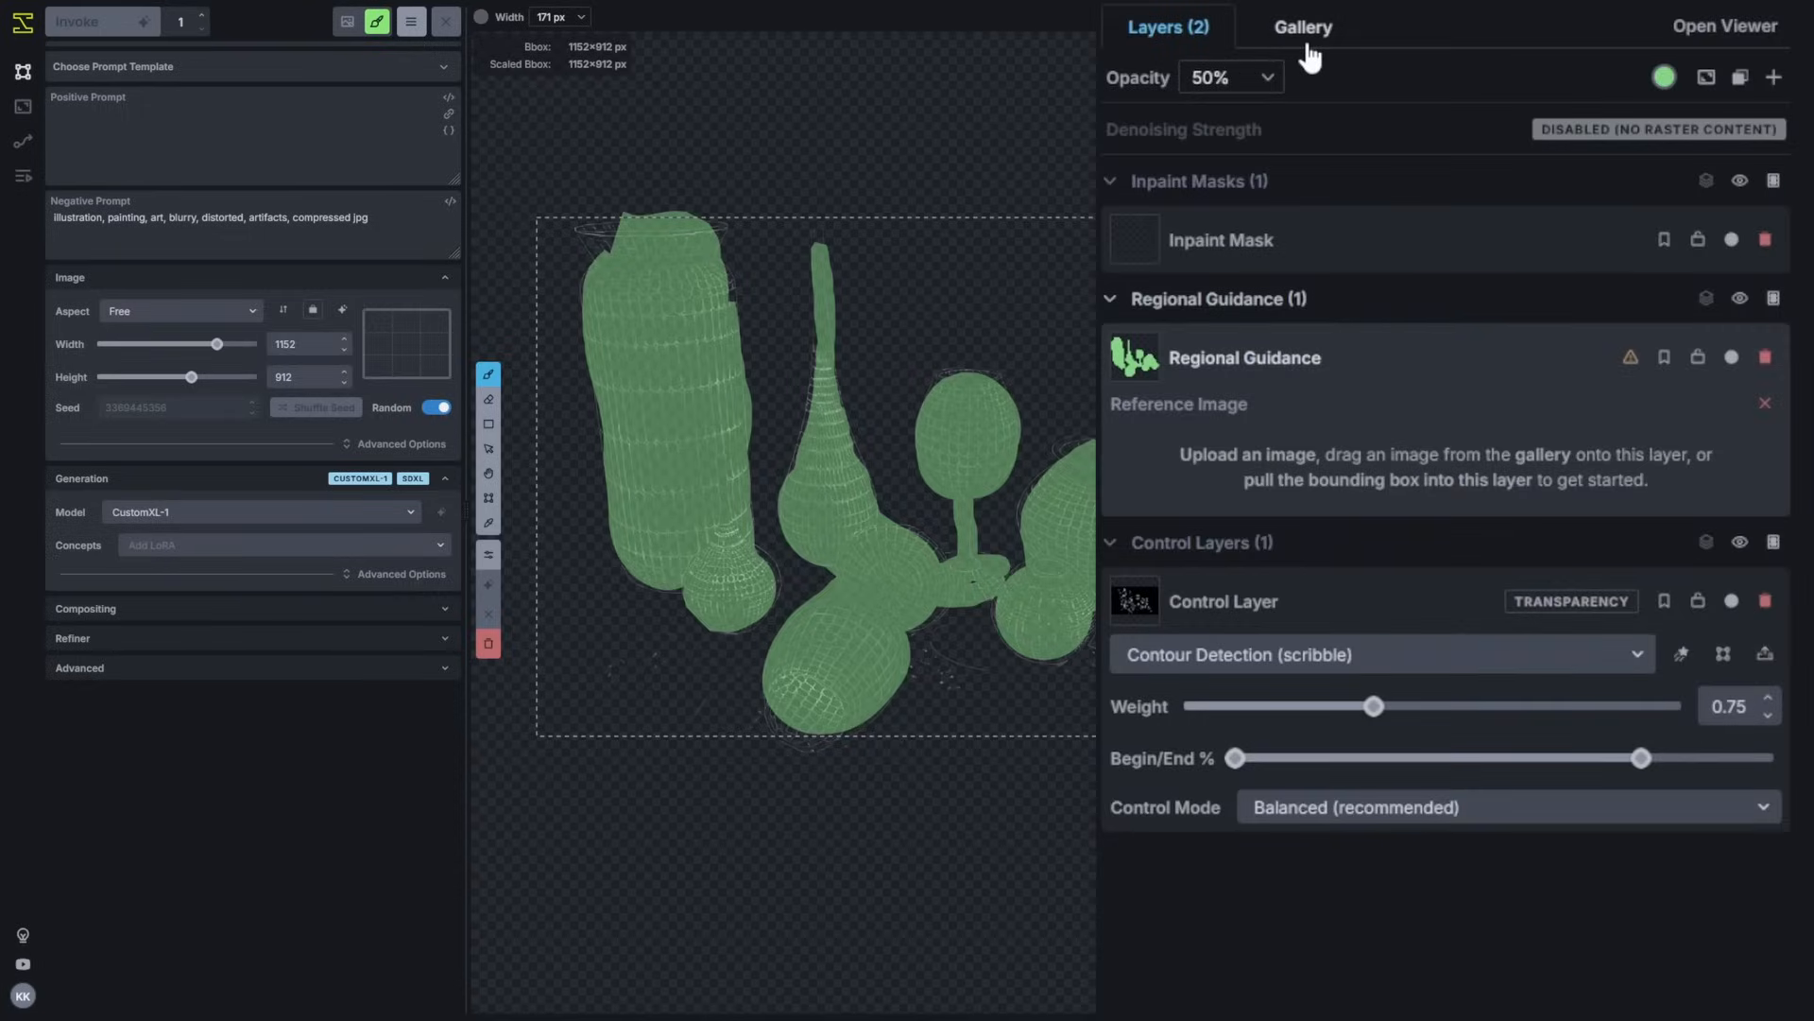
# Step: Assign the emerald pottery image from the gallery as the regional reference, with weight 0.55 and mode Style Only
pyautogui.click(1308, 52)
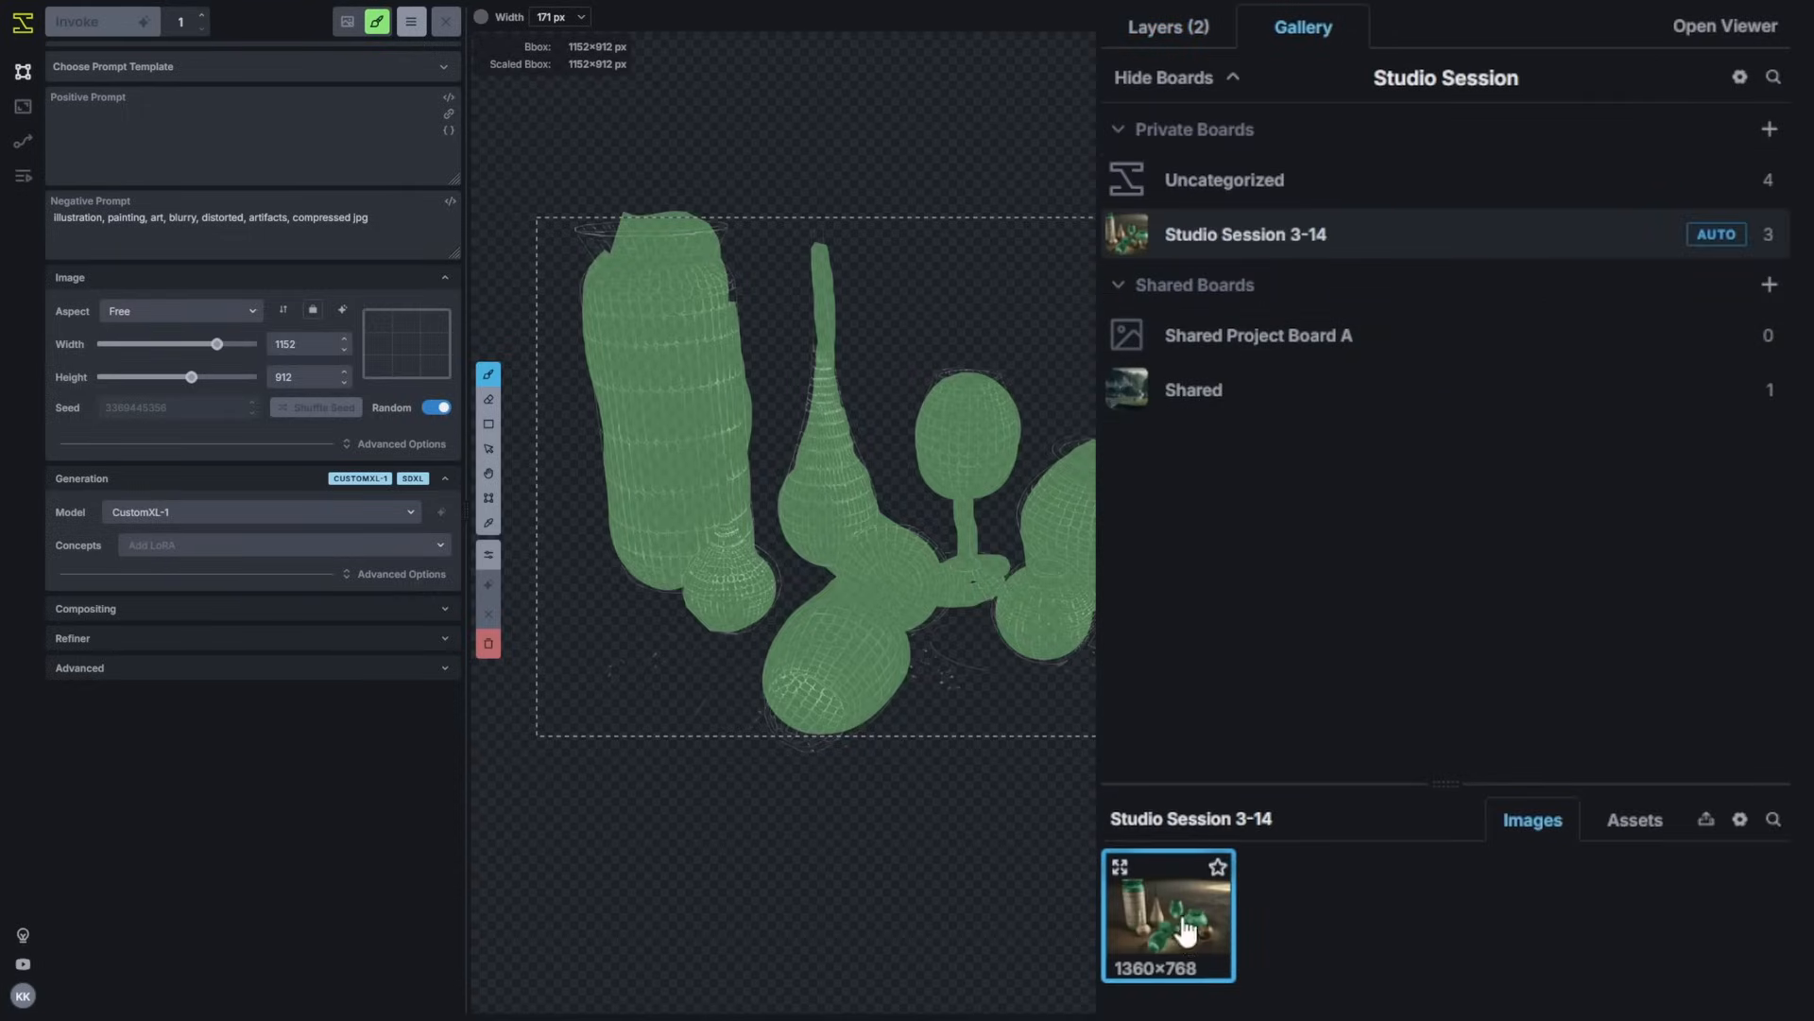
pyautogui.moveTo(1193, 921); pyautogui.dragTo(1148, 26)
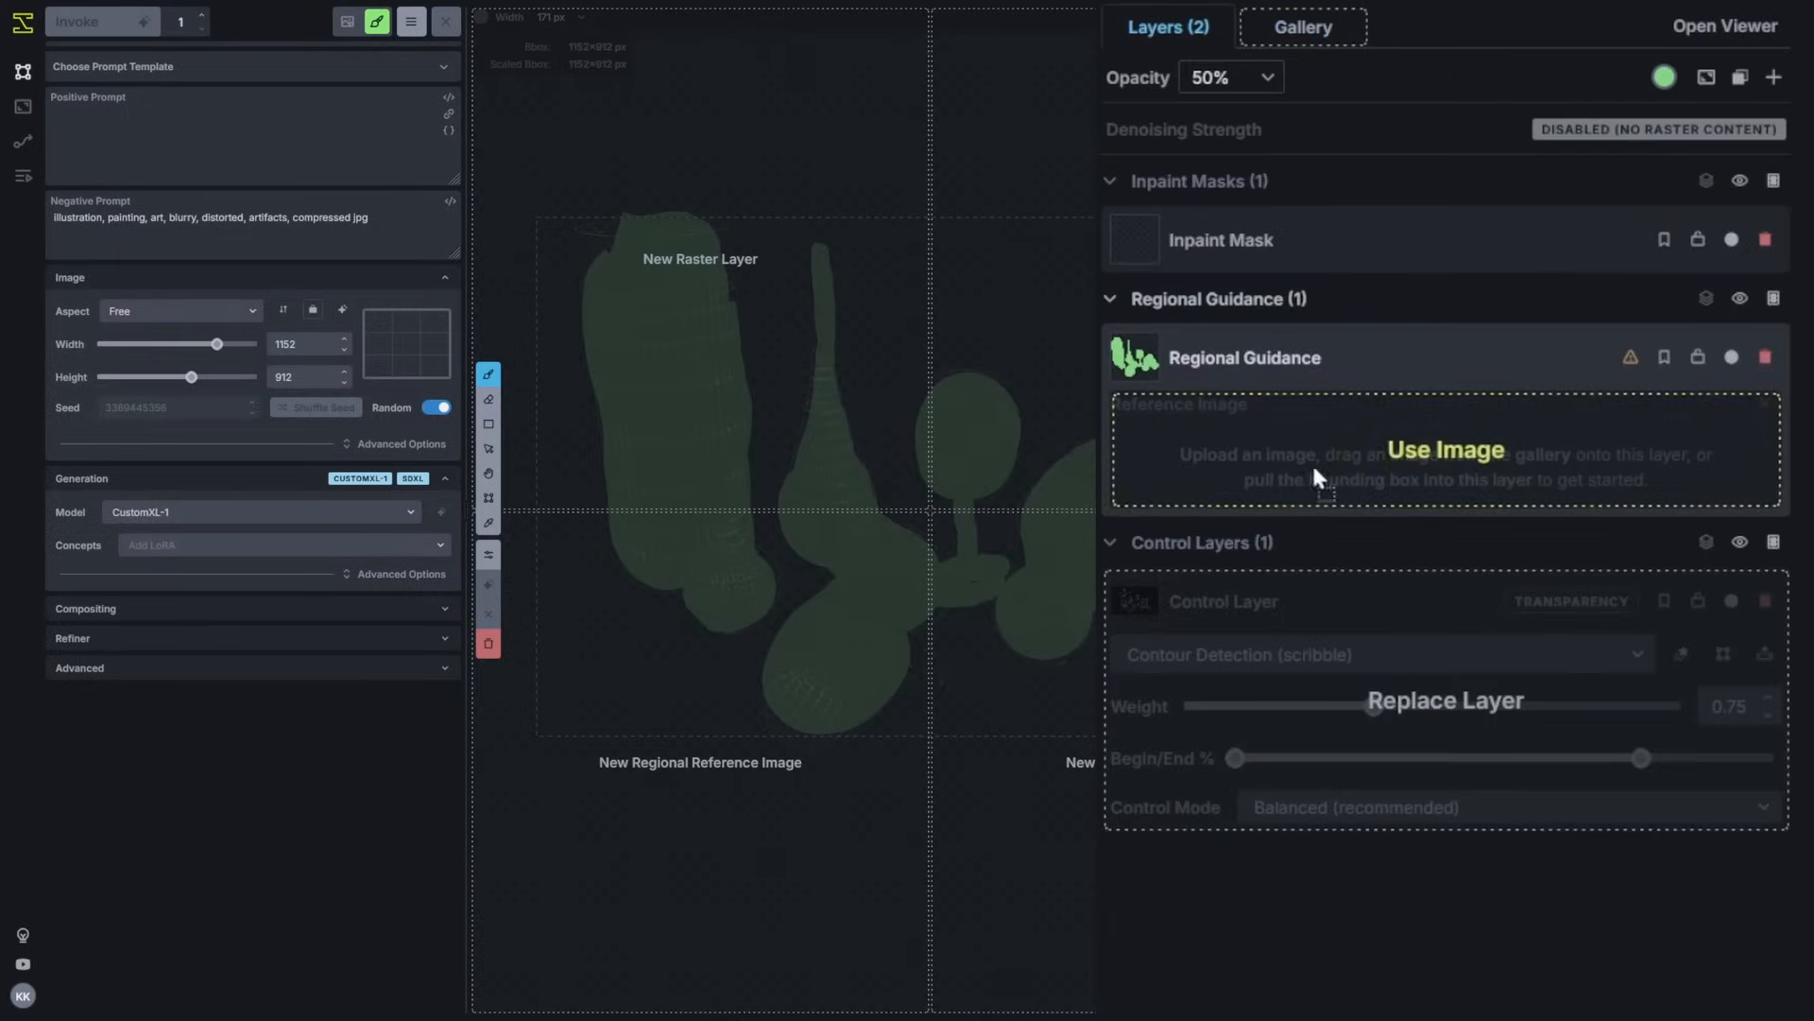
pyautogui.moveTo(1313, 468); pyautogui.dragTo(1315, 470)
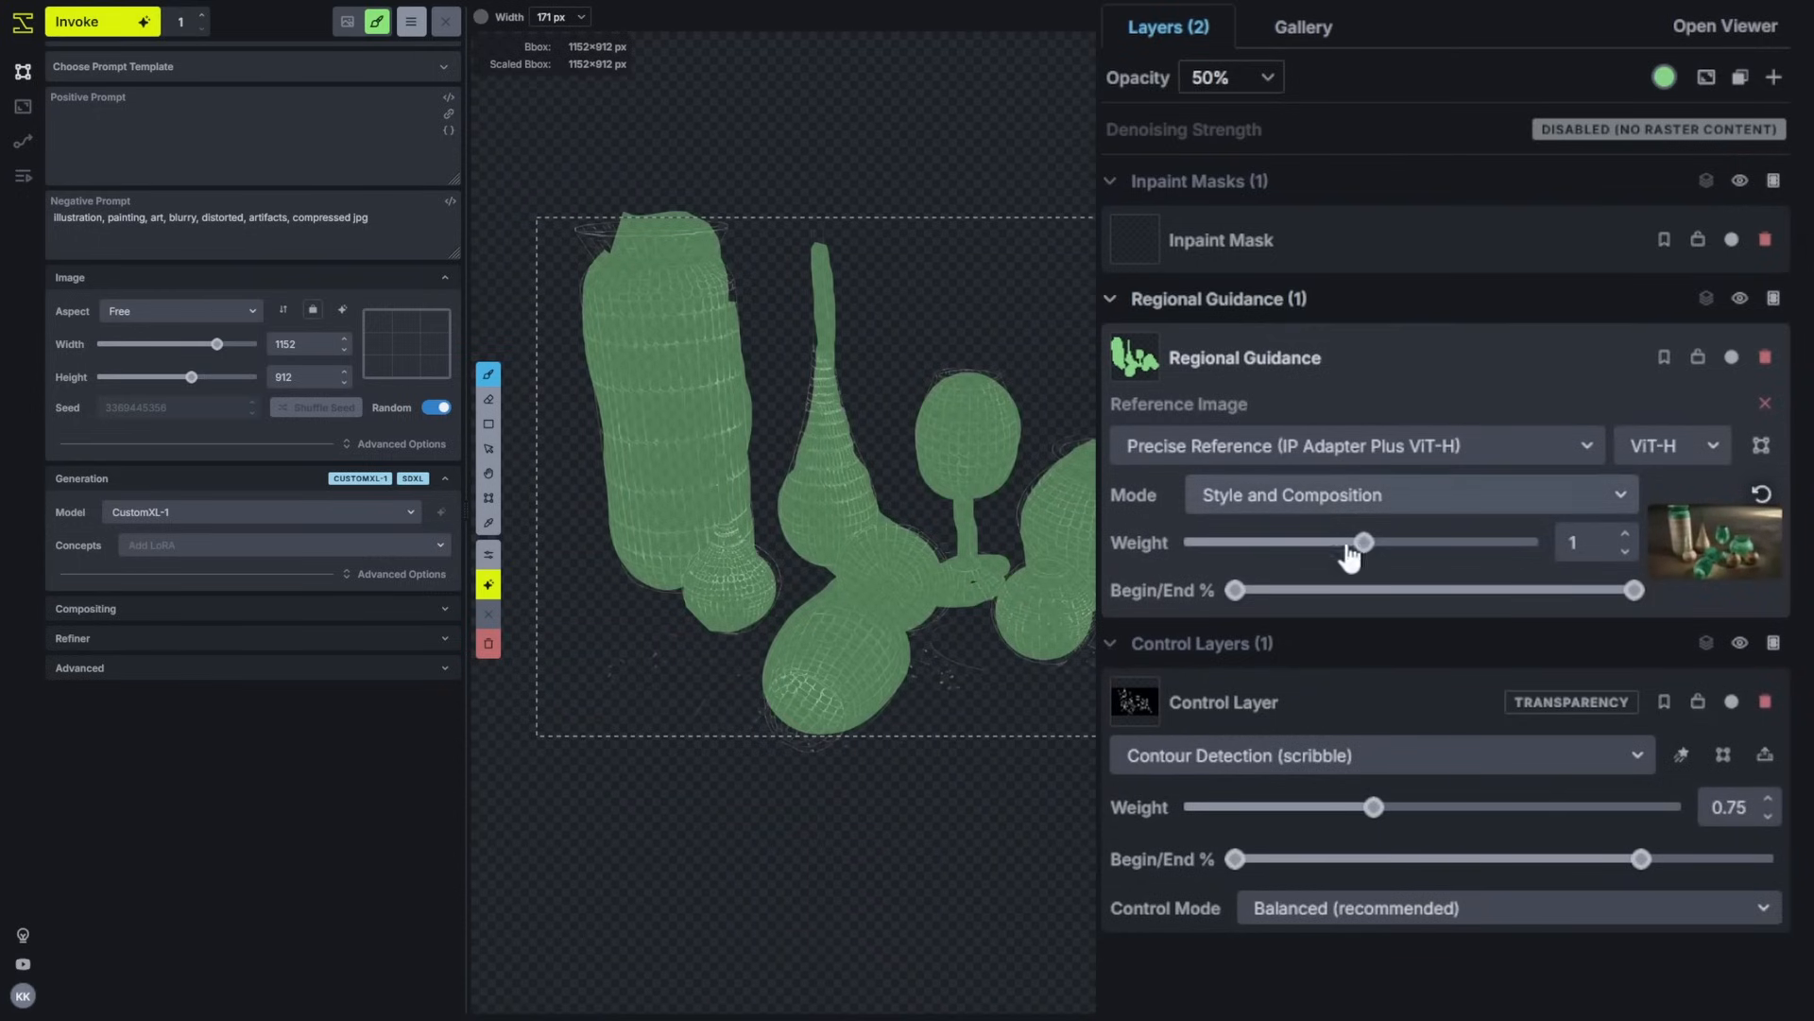
pyautogui.moveTo(1350, 555); pyautogui.dragTo(1285, 553)
pyautogui.click(1354, 507)
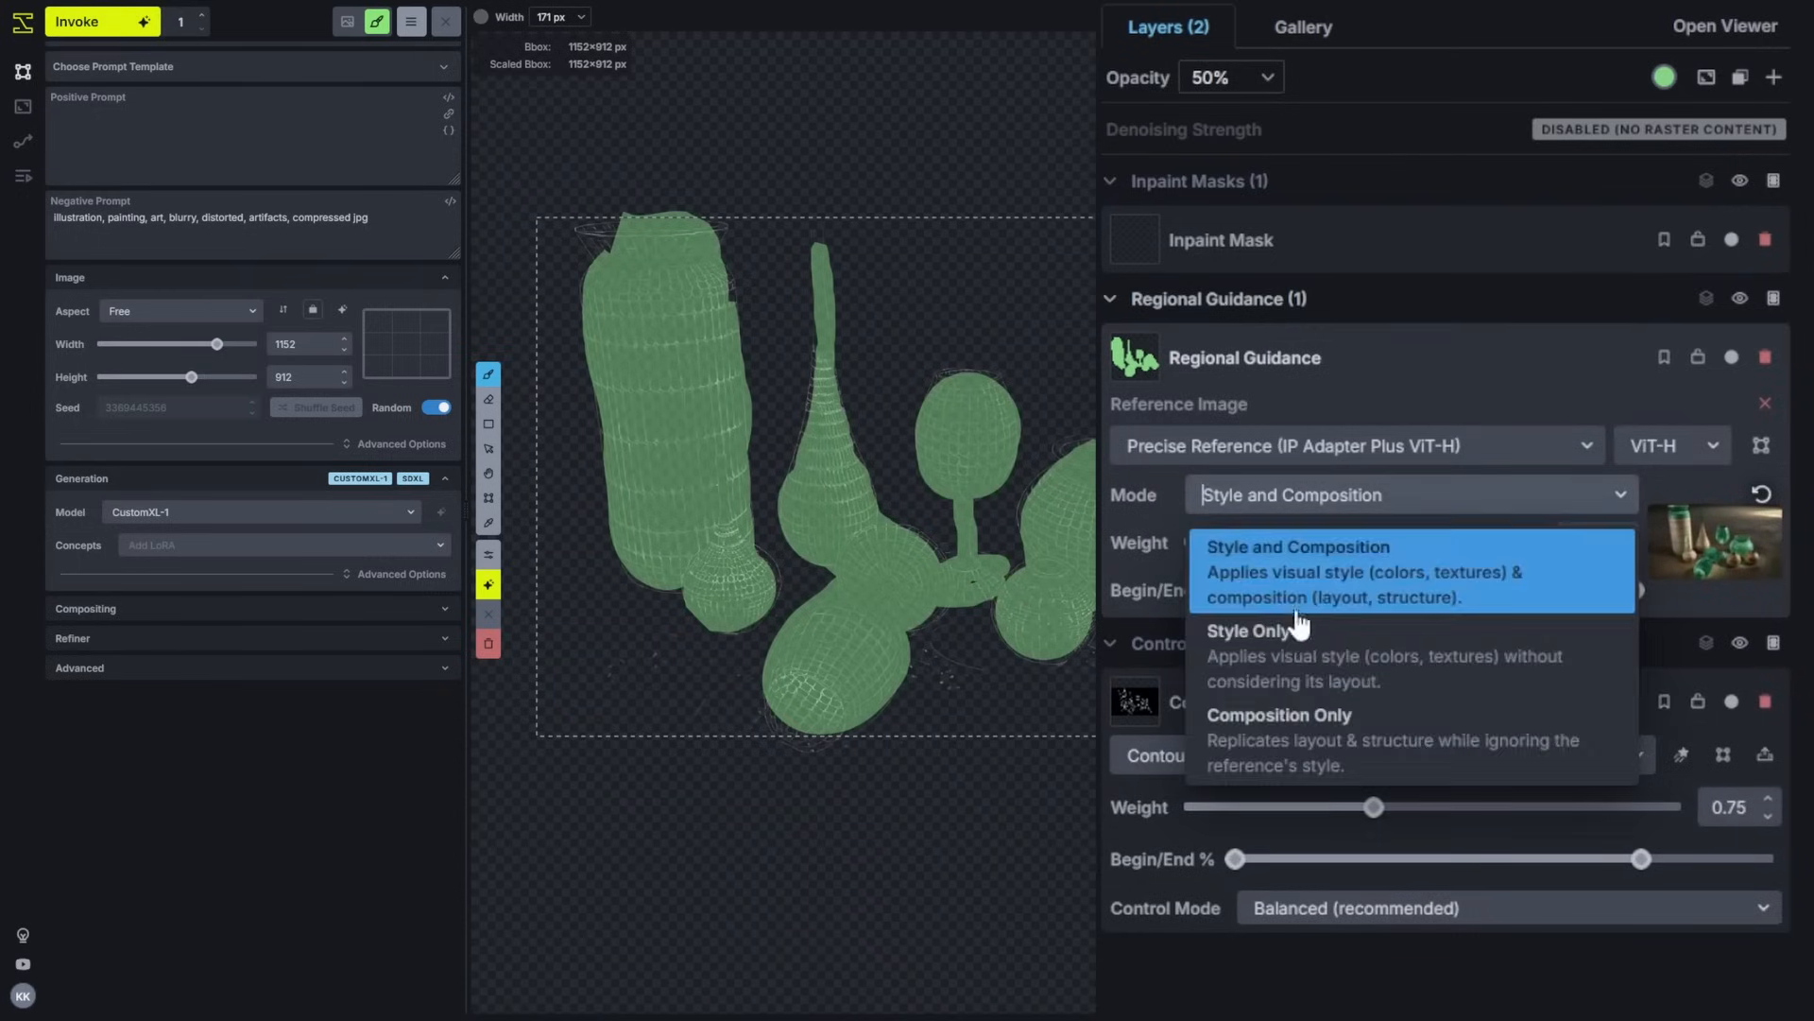
pyautogui.click(1305, 635)
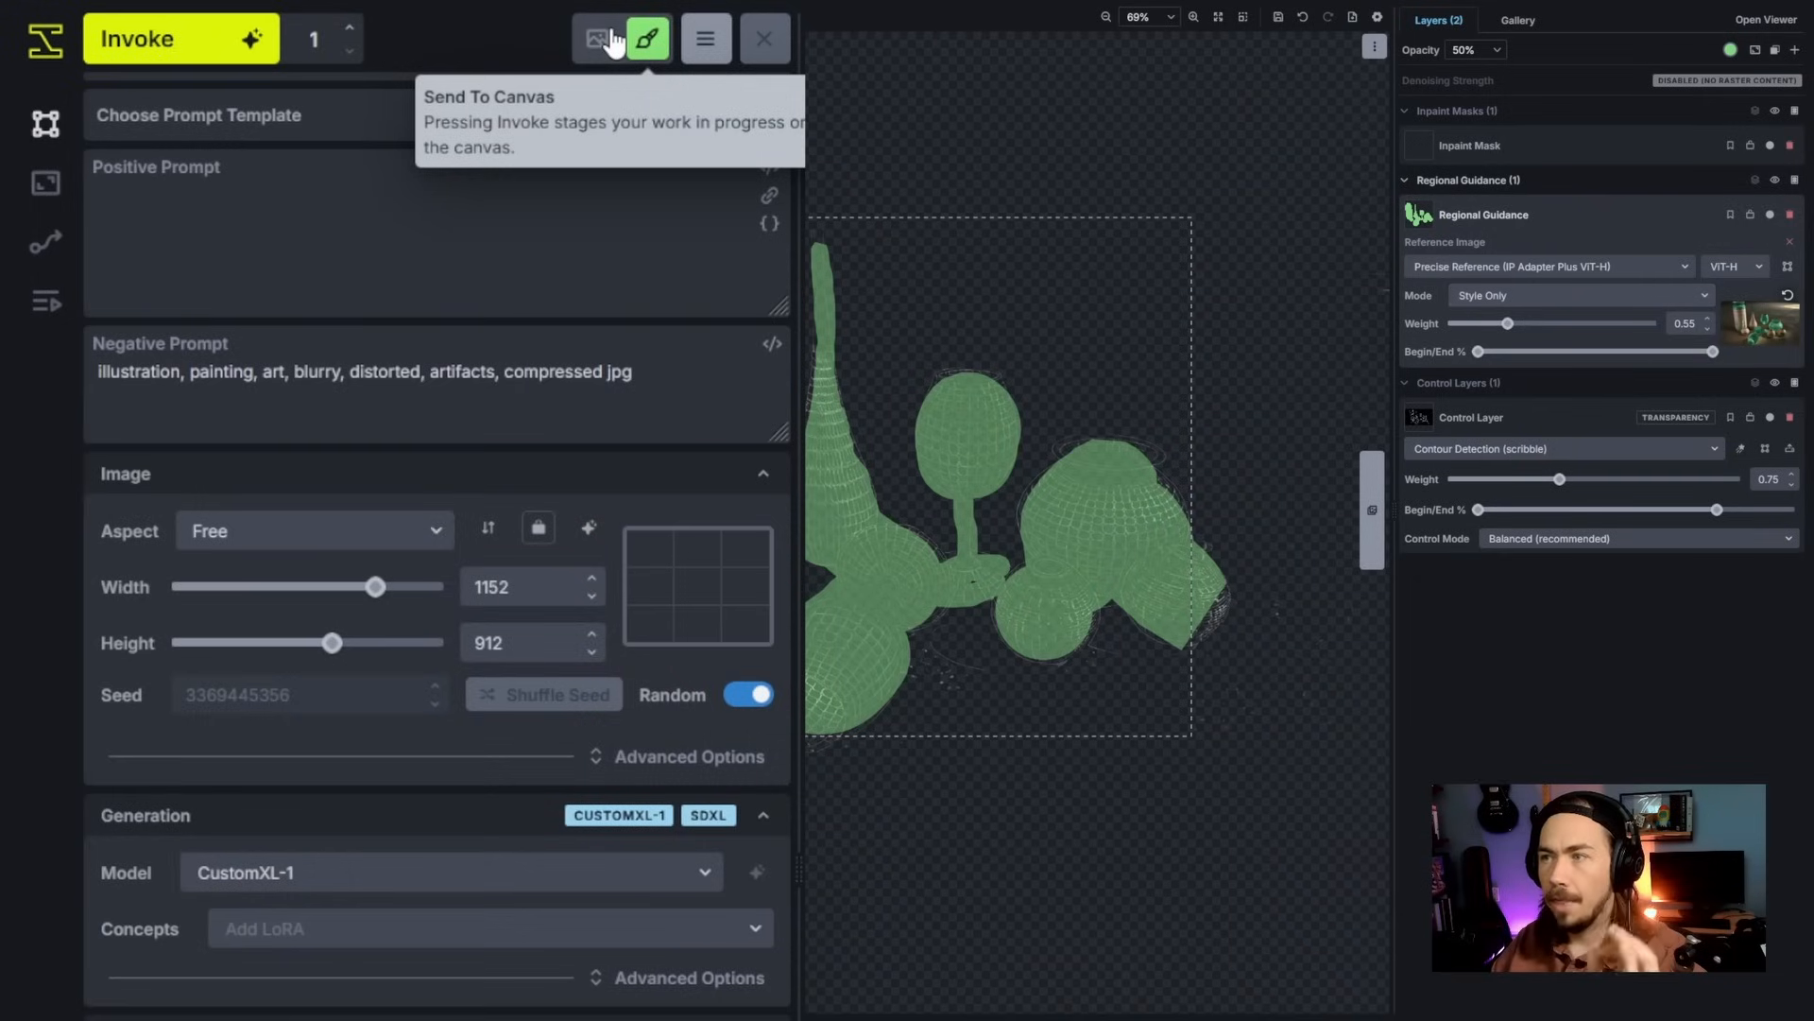
# Step: Set generations to go to the gallery, enter the positive prompt "pottery" and generate one image
pyautogui.click(597, 38)
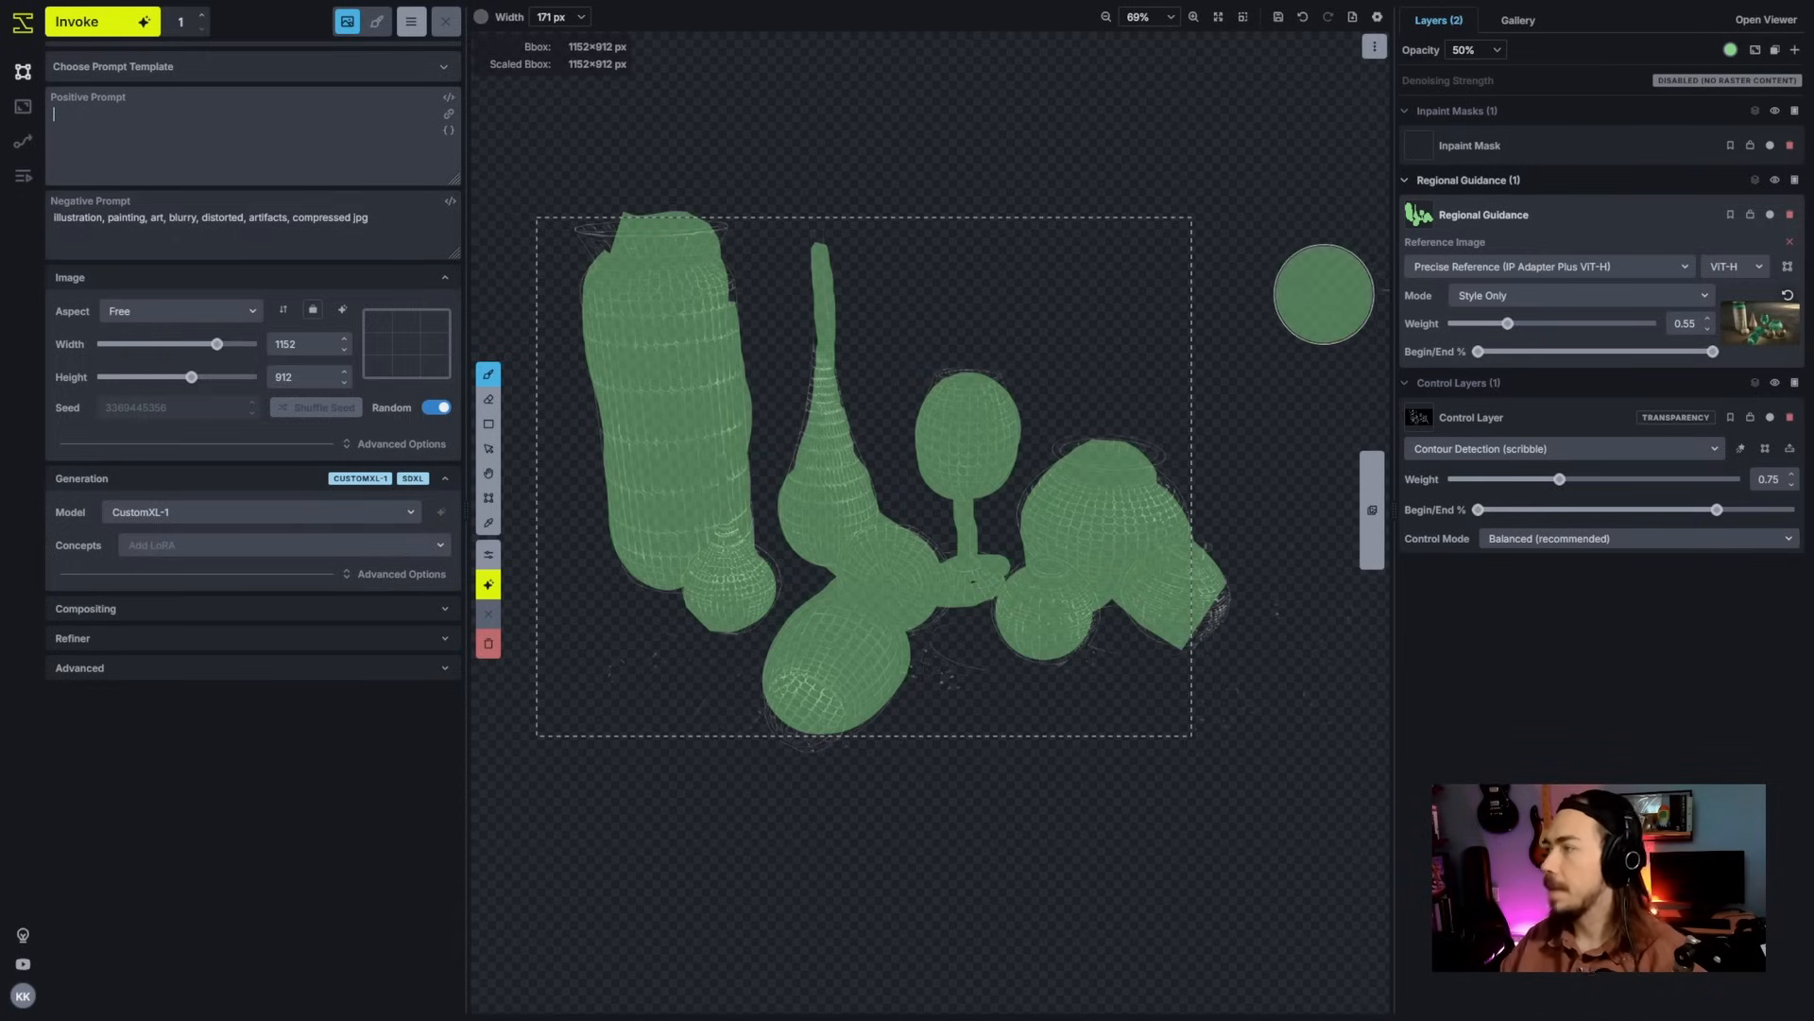
pyautogui.write('potter')
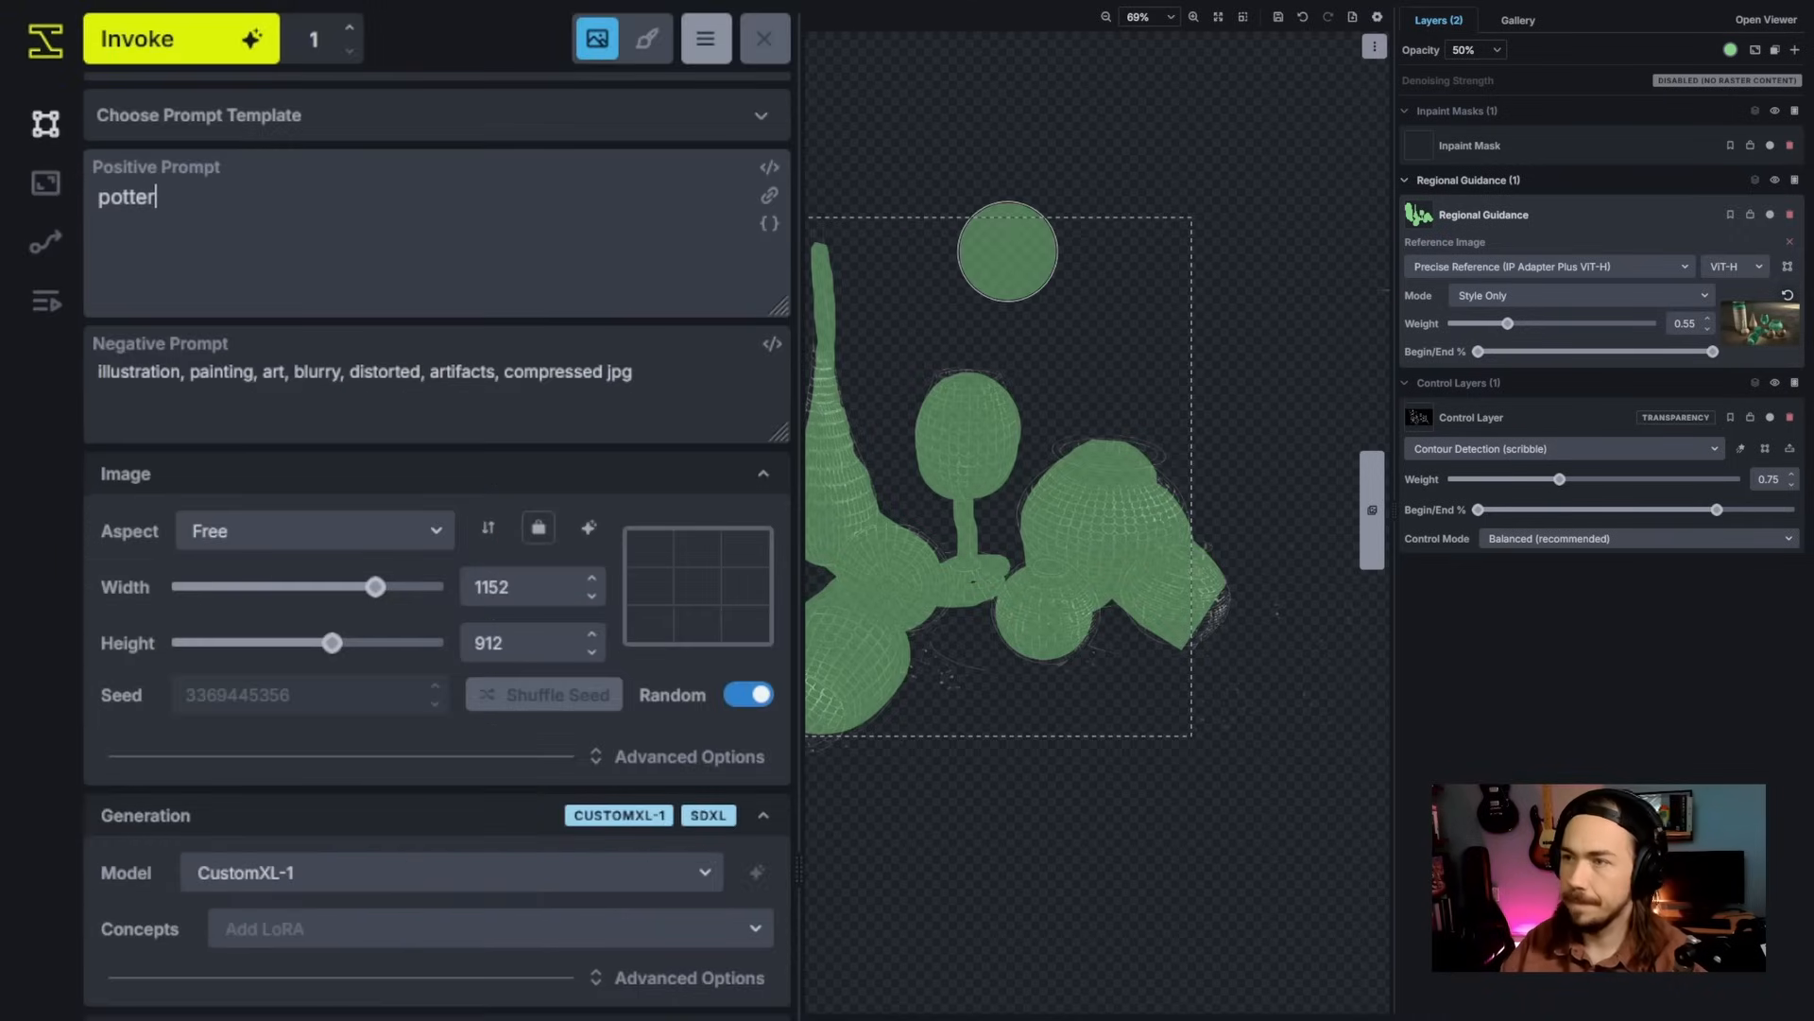
pyautogui.write('y')
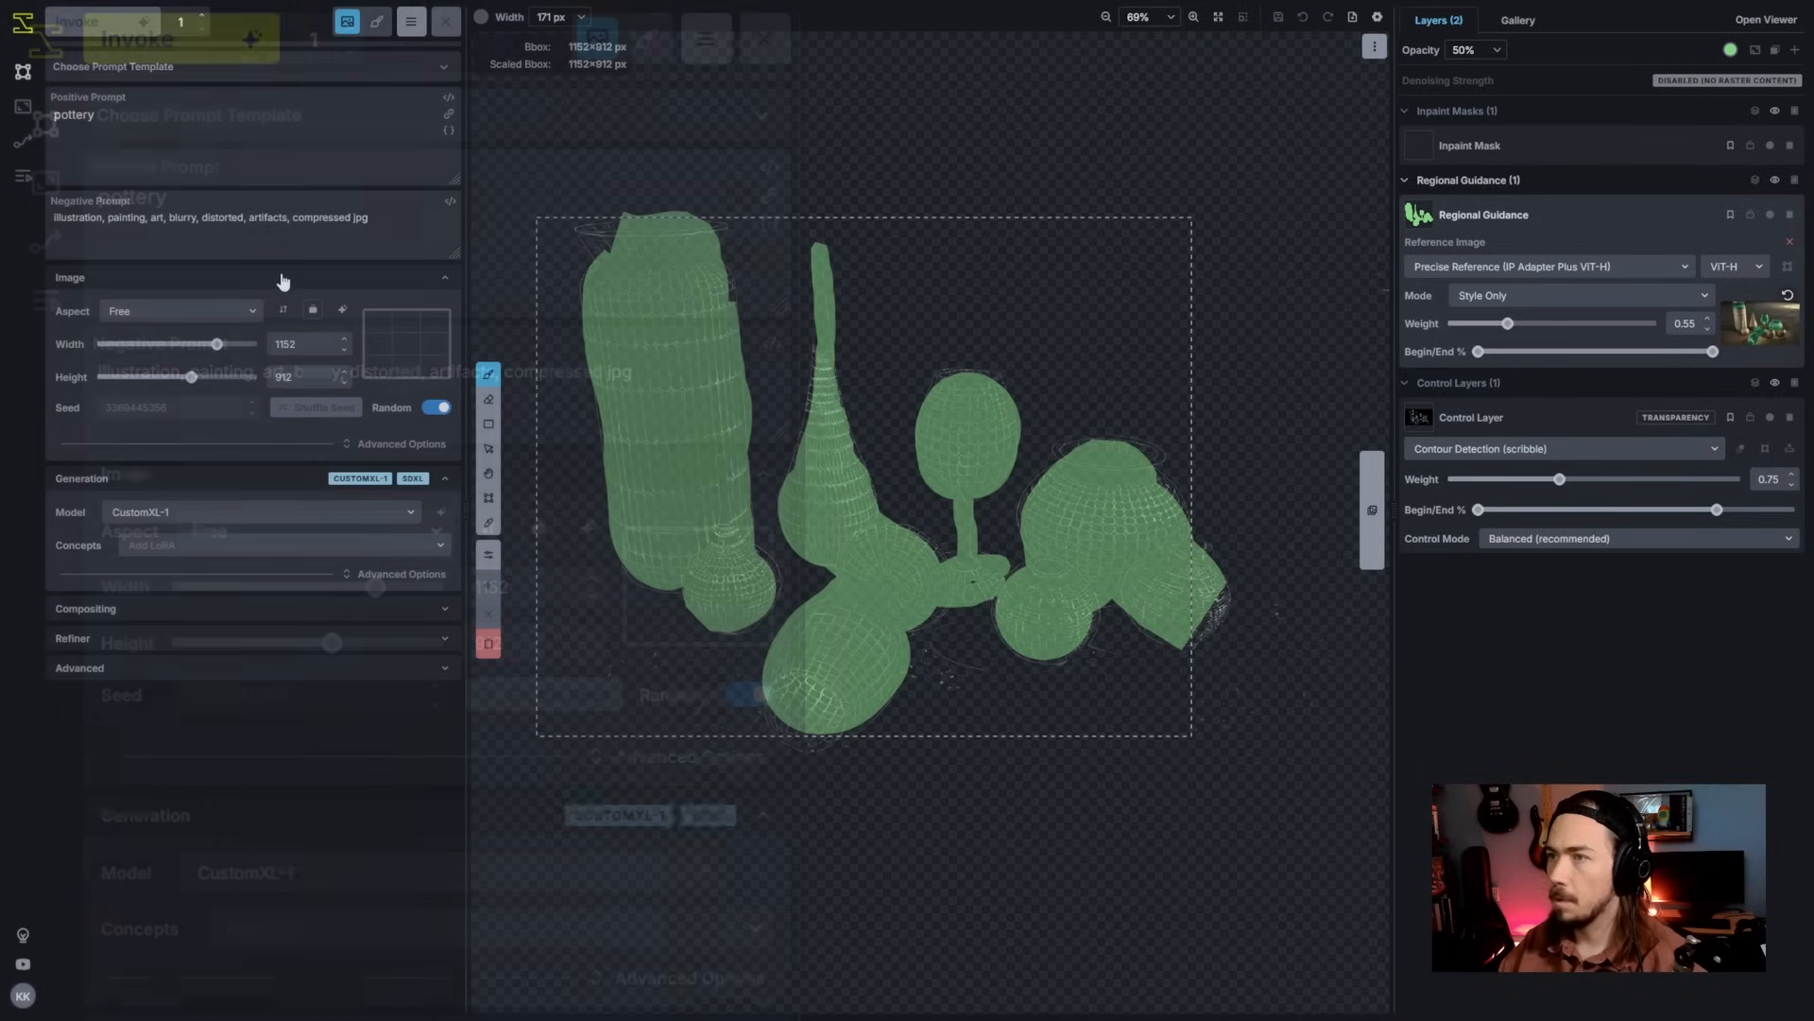
pyautogui.hotkey('ctrl', 'Return')
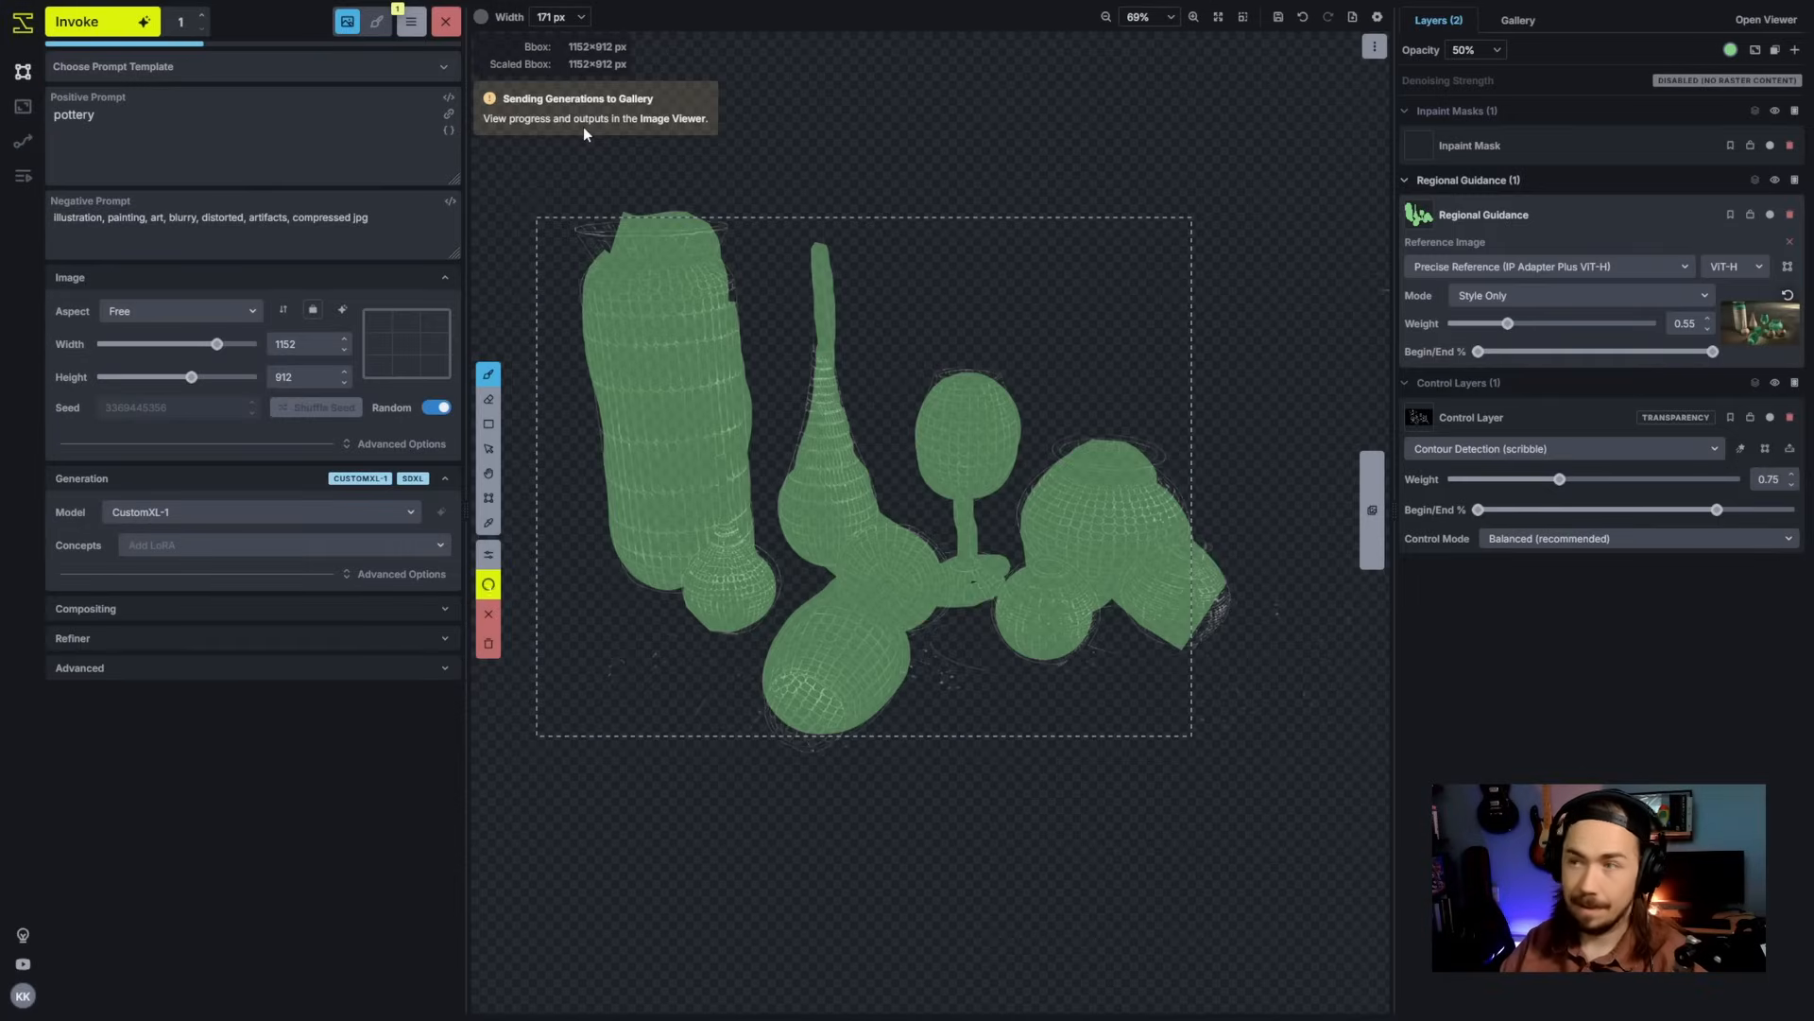
# Step: Open the image viewer and load the workflow embedded in the newly generated pottery image, discarding the current workflow's unsaved changes
pyautogui.click(675, 120)
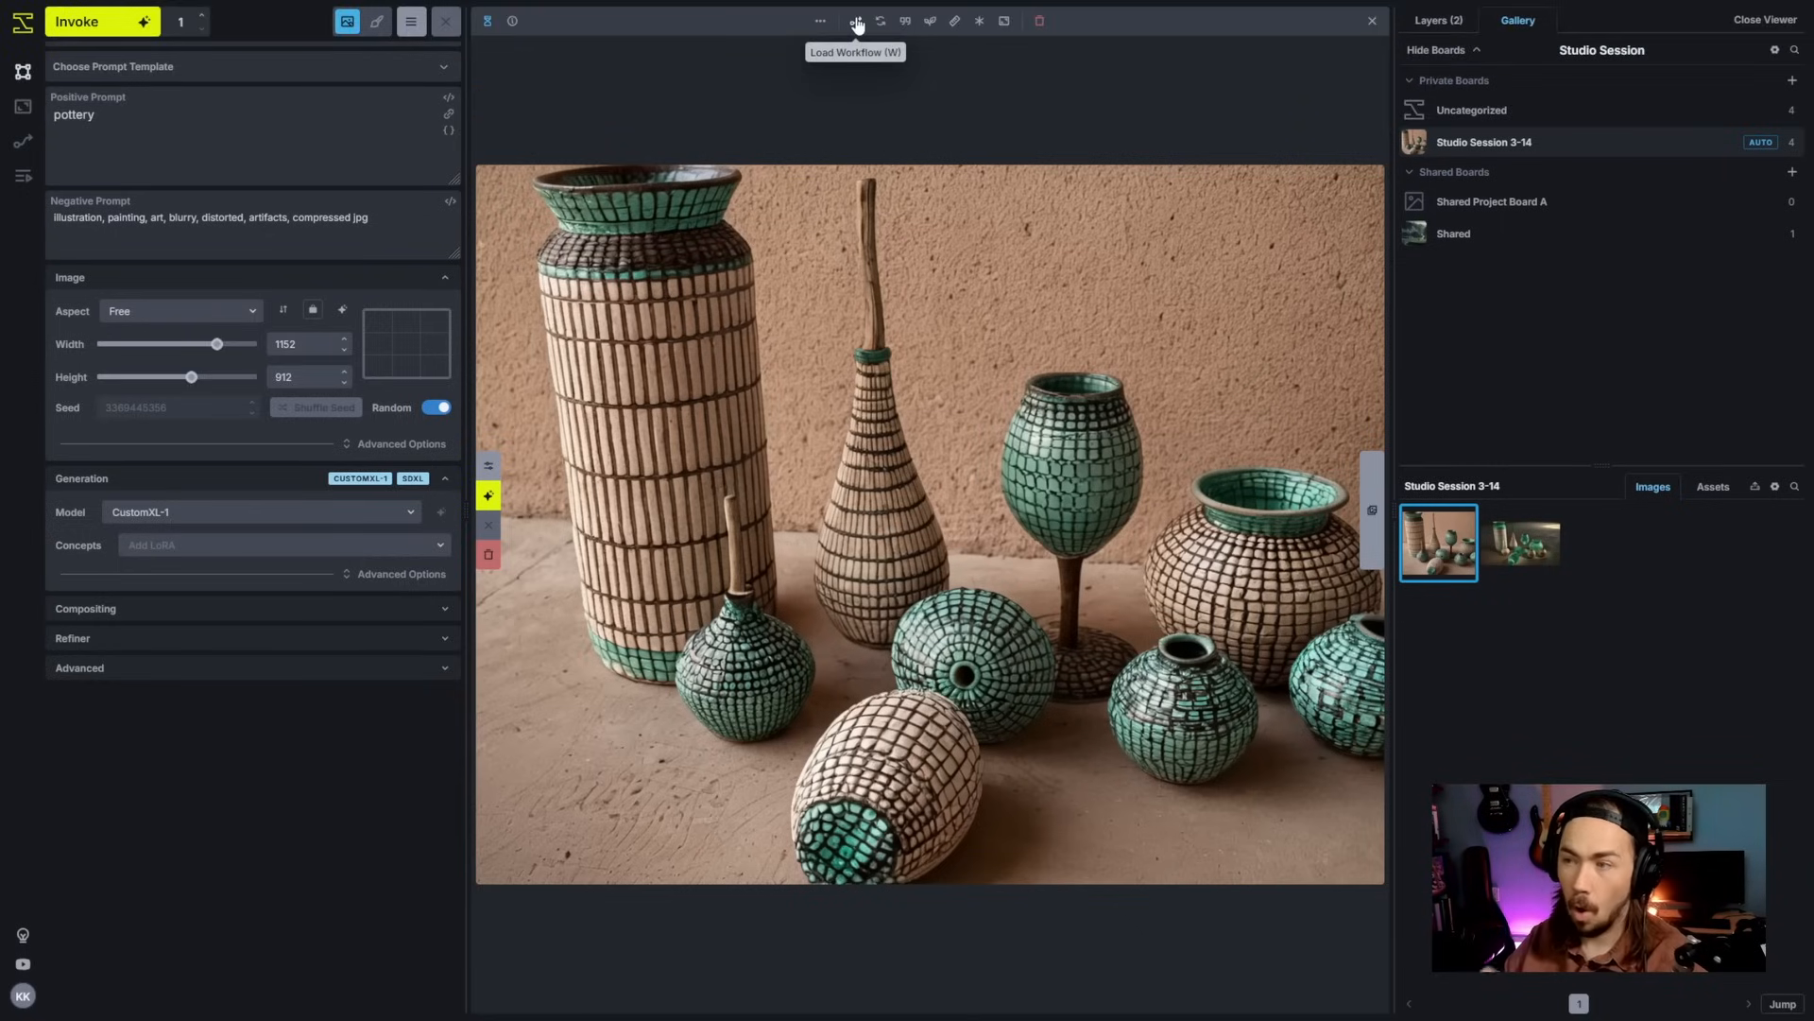
pyautogui.click(857, 26)
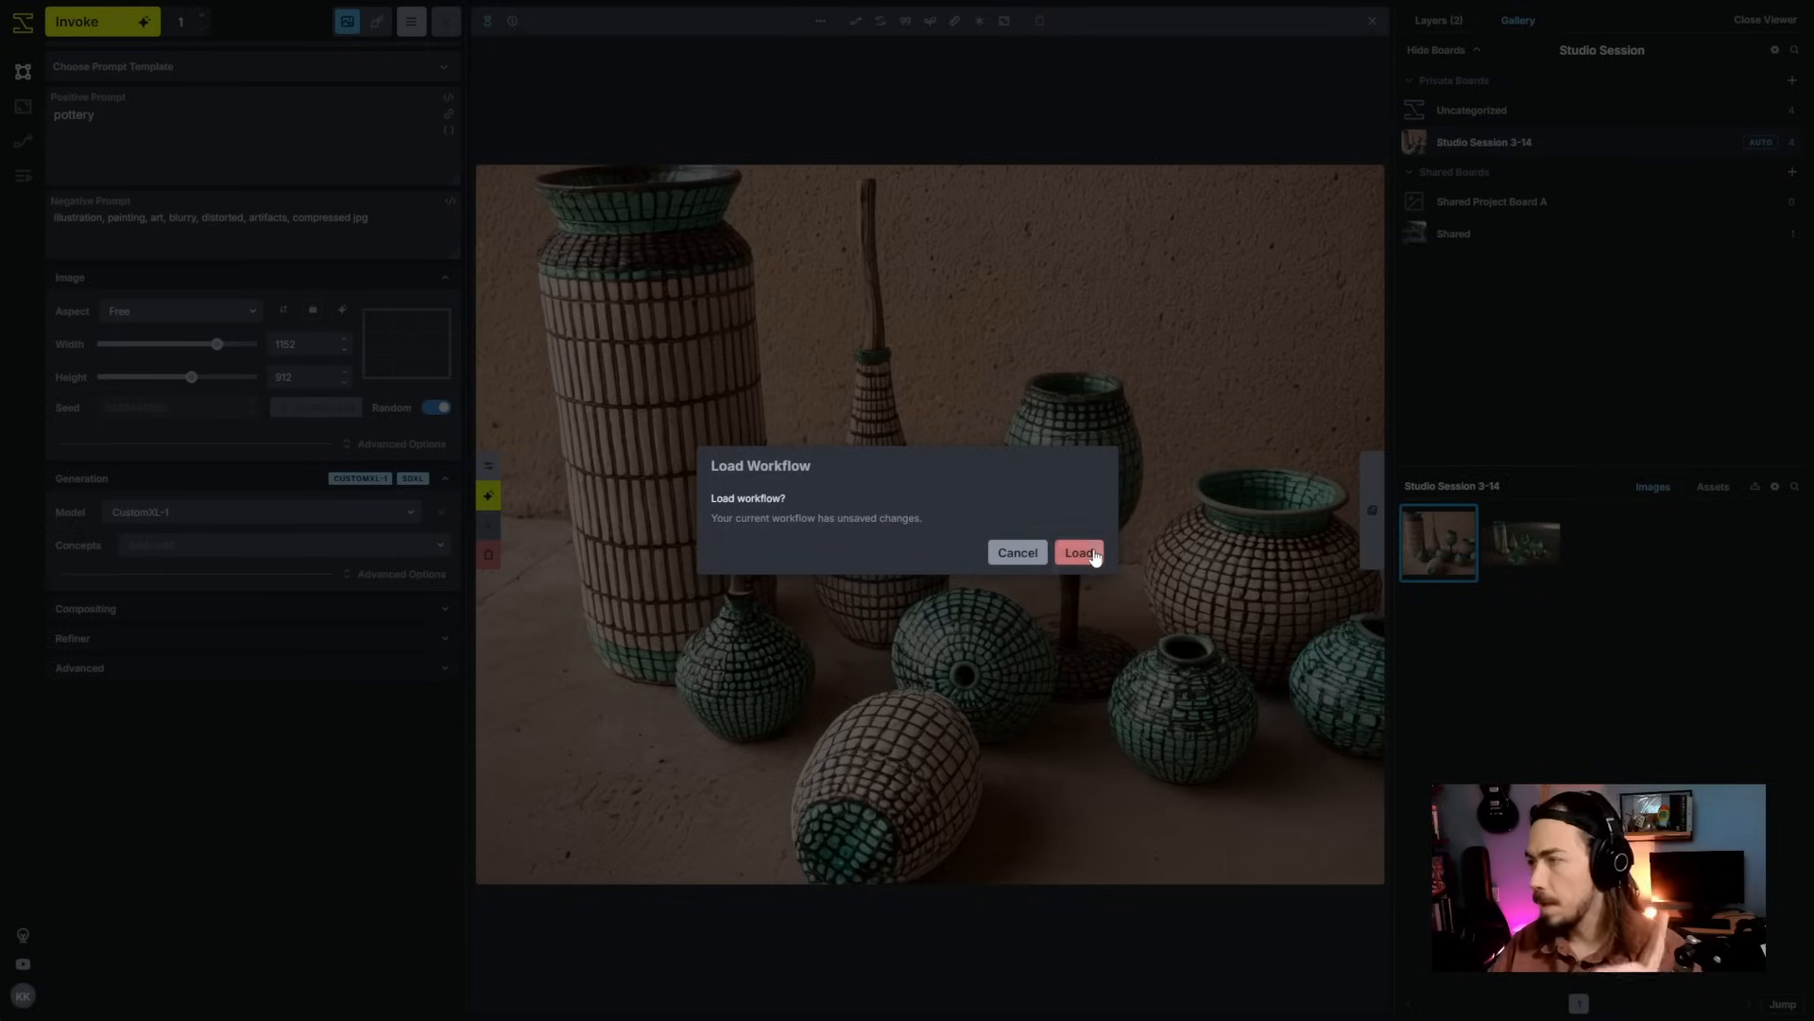
pyautogui.click(1079, 552)
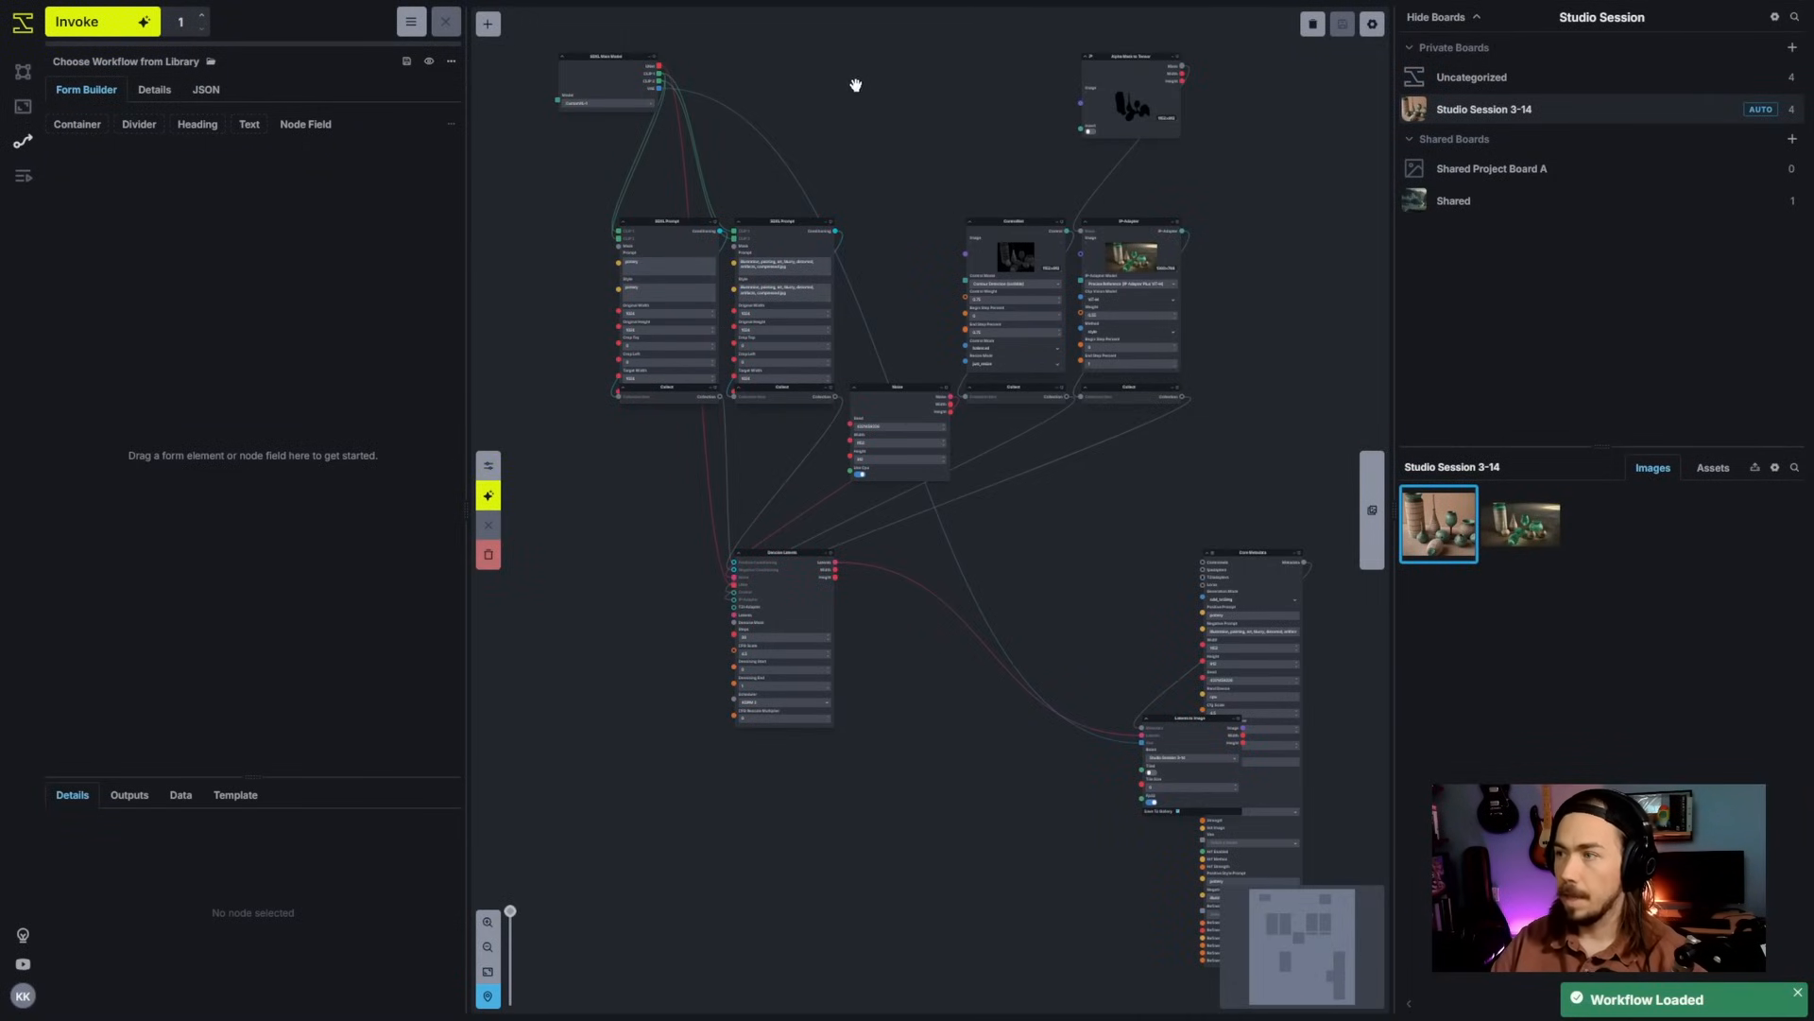
# Step: Rearrange the node graph with Latents to Image beside Denoise Latents and the SDXL prompt and Noise nodes before it
pyautogui.moveTo(1160, 613); pyautogui.dragTo(874, 462)
pyautogui.moveTo(740, 433)
pyautogui.mouseDown()
pyautogui.moveTo(904, 293)
pyautogui.moveTo(777, 479)
pyautogui.moveTo(725, 441)
pyautogui.mouseUp()
pyautogui.scroll(3, 1026, 537)
pyautogui.scroll(2, 1033, 531)
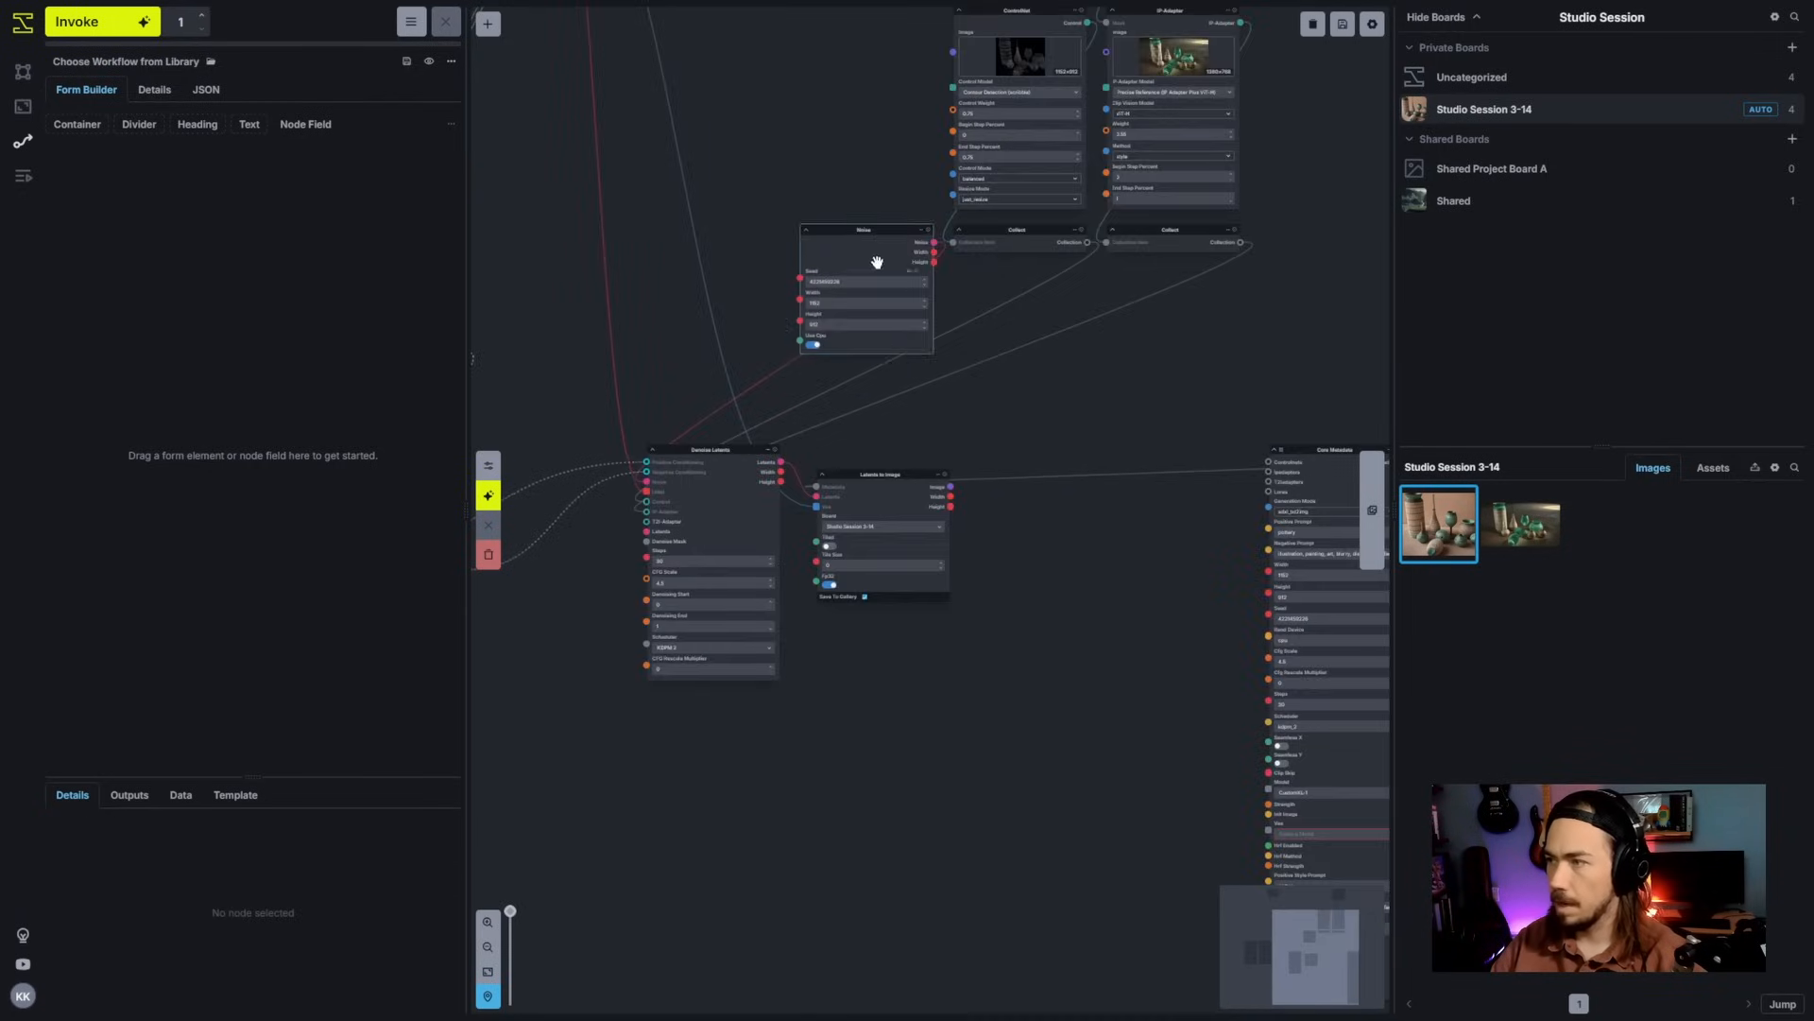
pyautogui.moveTo(875, 264); pyautogui.dragTo(477, 681)
pyautogui.scroll(-3, 1034, 460)
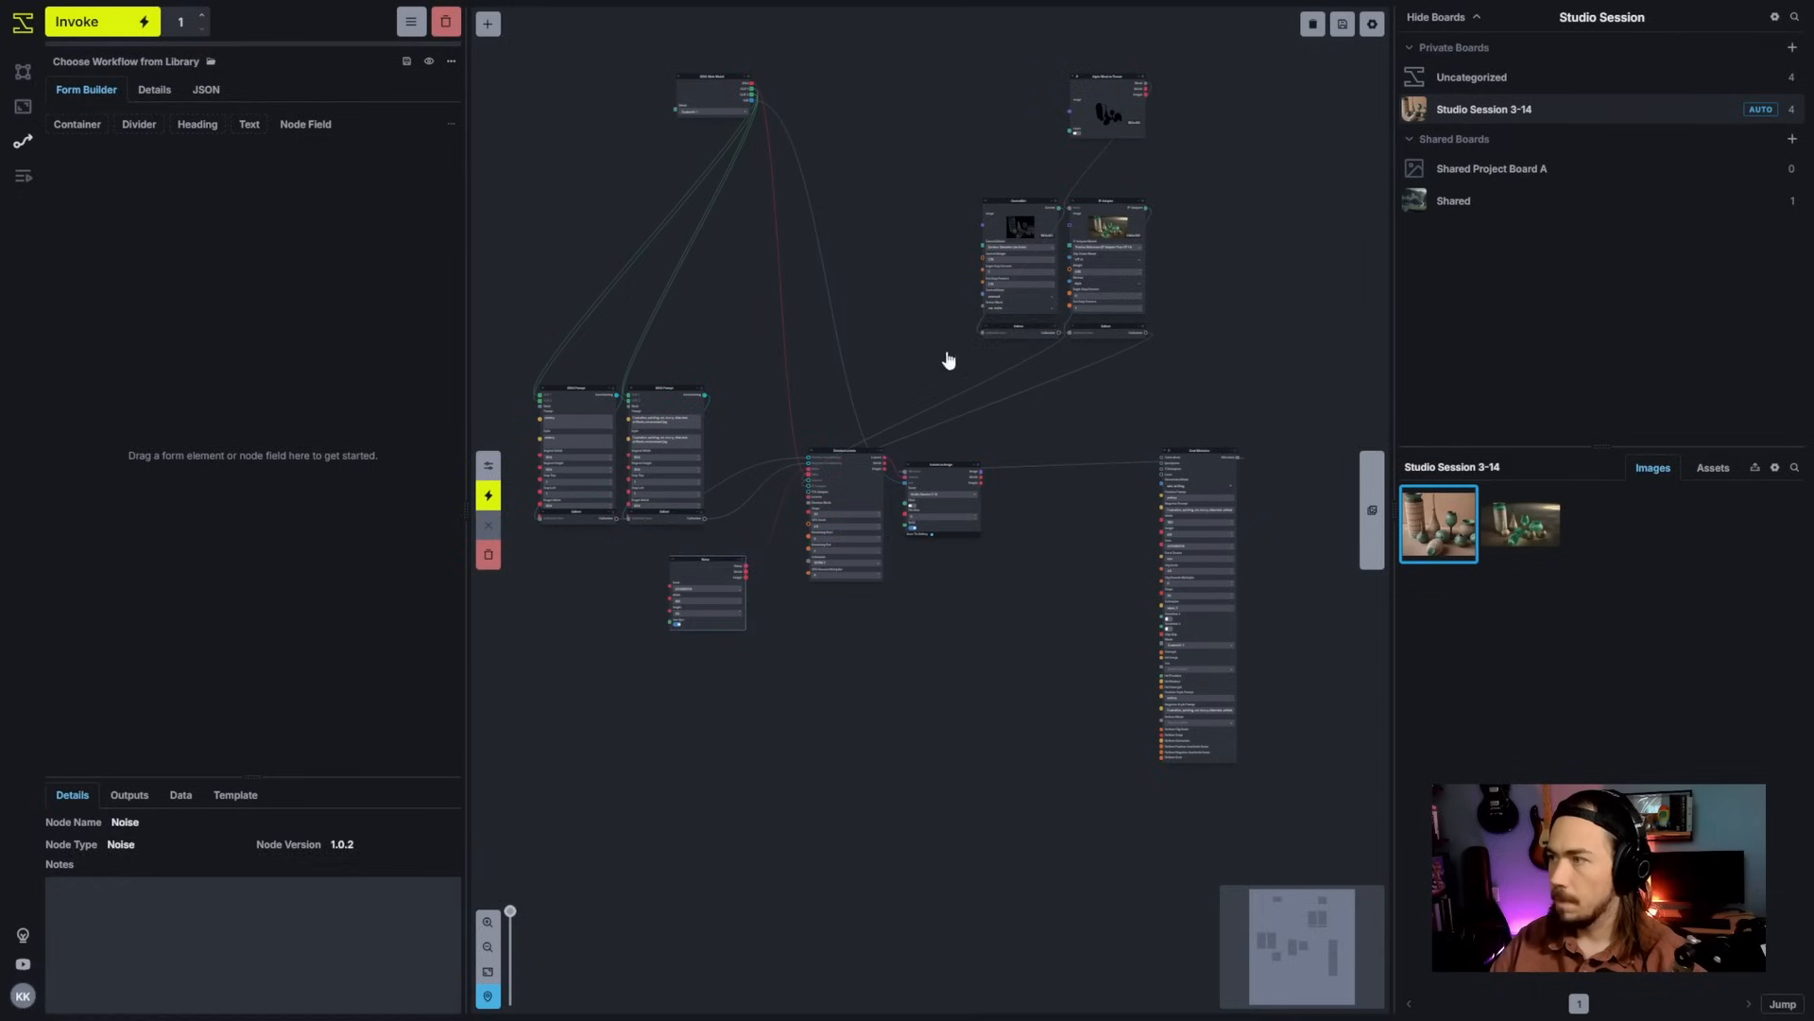
# Step: Move the mask, ControlNet, IP-Adapter and their Collect nodes together below the prompt nodes, and view the Core Metadata node
pyautogui.moveTo(935, 371); pyautogui.dragTo(1128, 192)
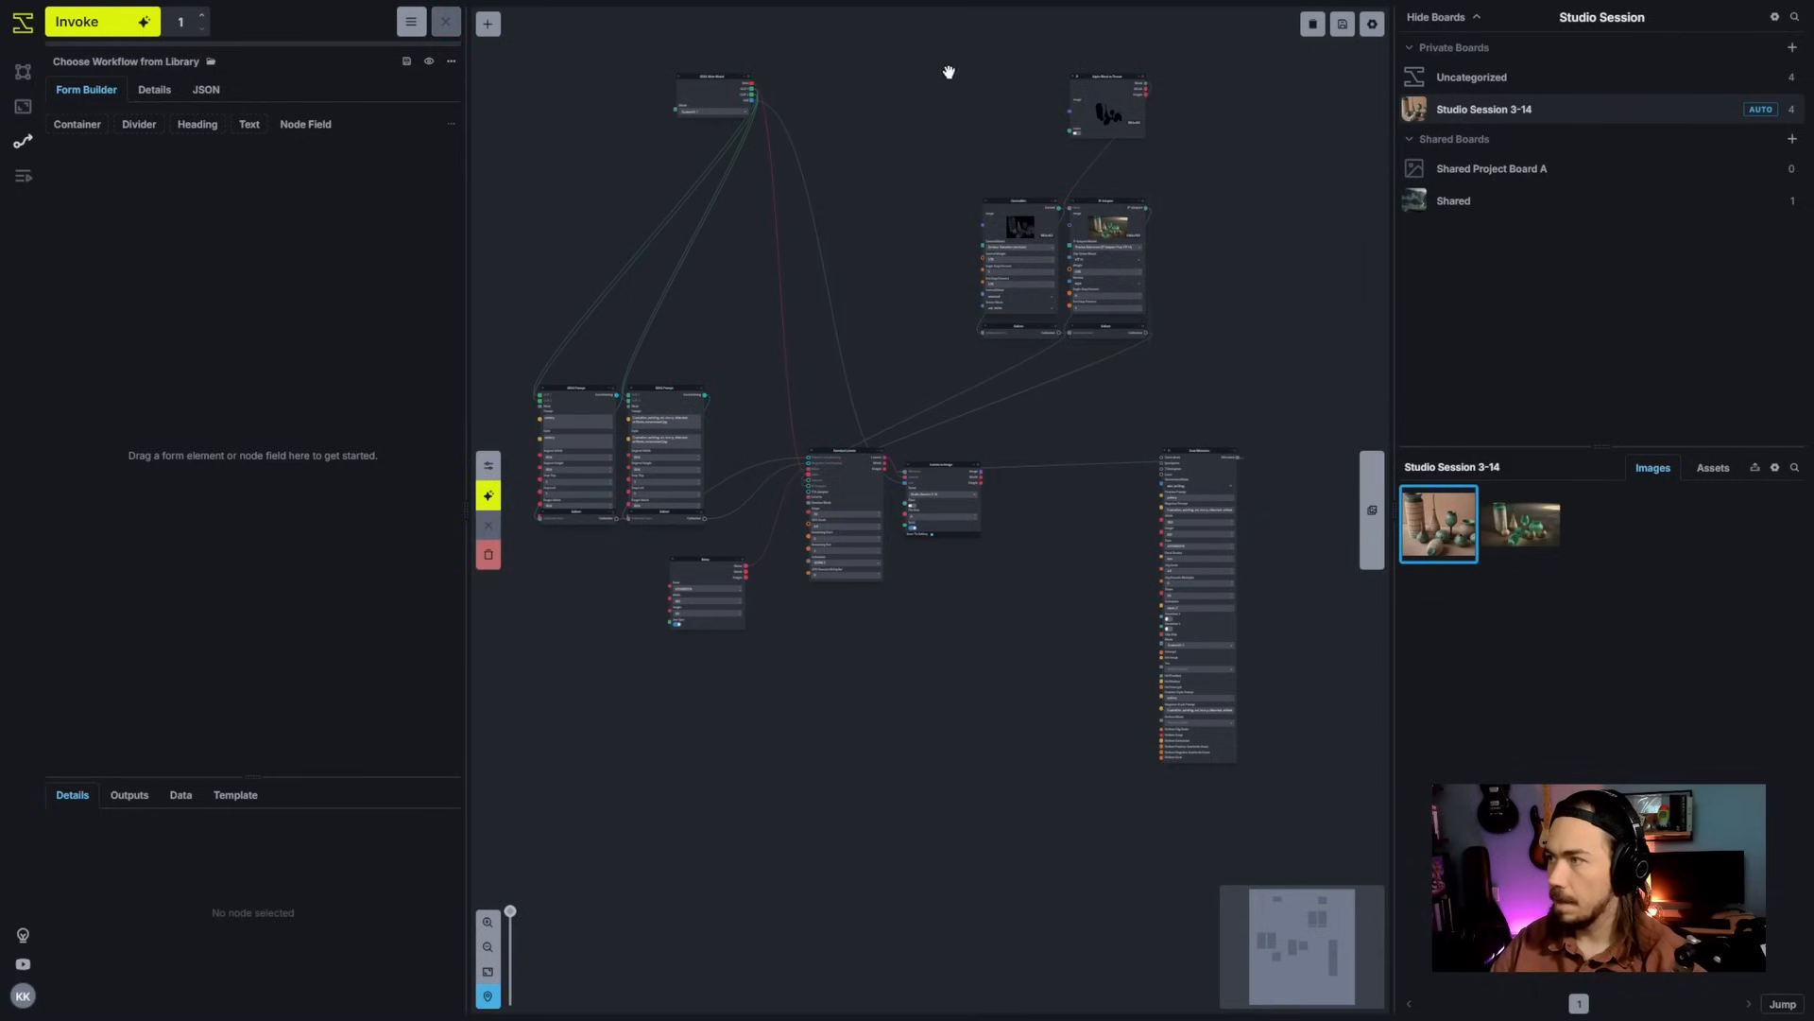
pyautogui.moveTo(945, 66); pyautogui.dragTo(1183, 384)
pyautogui.moveTo(1106, 284); pyautogui.dragTo(607, 756)
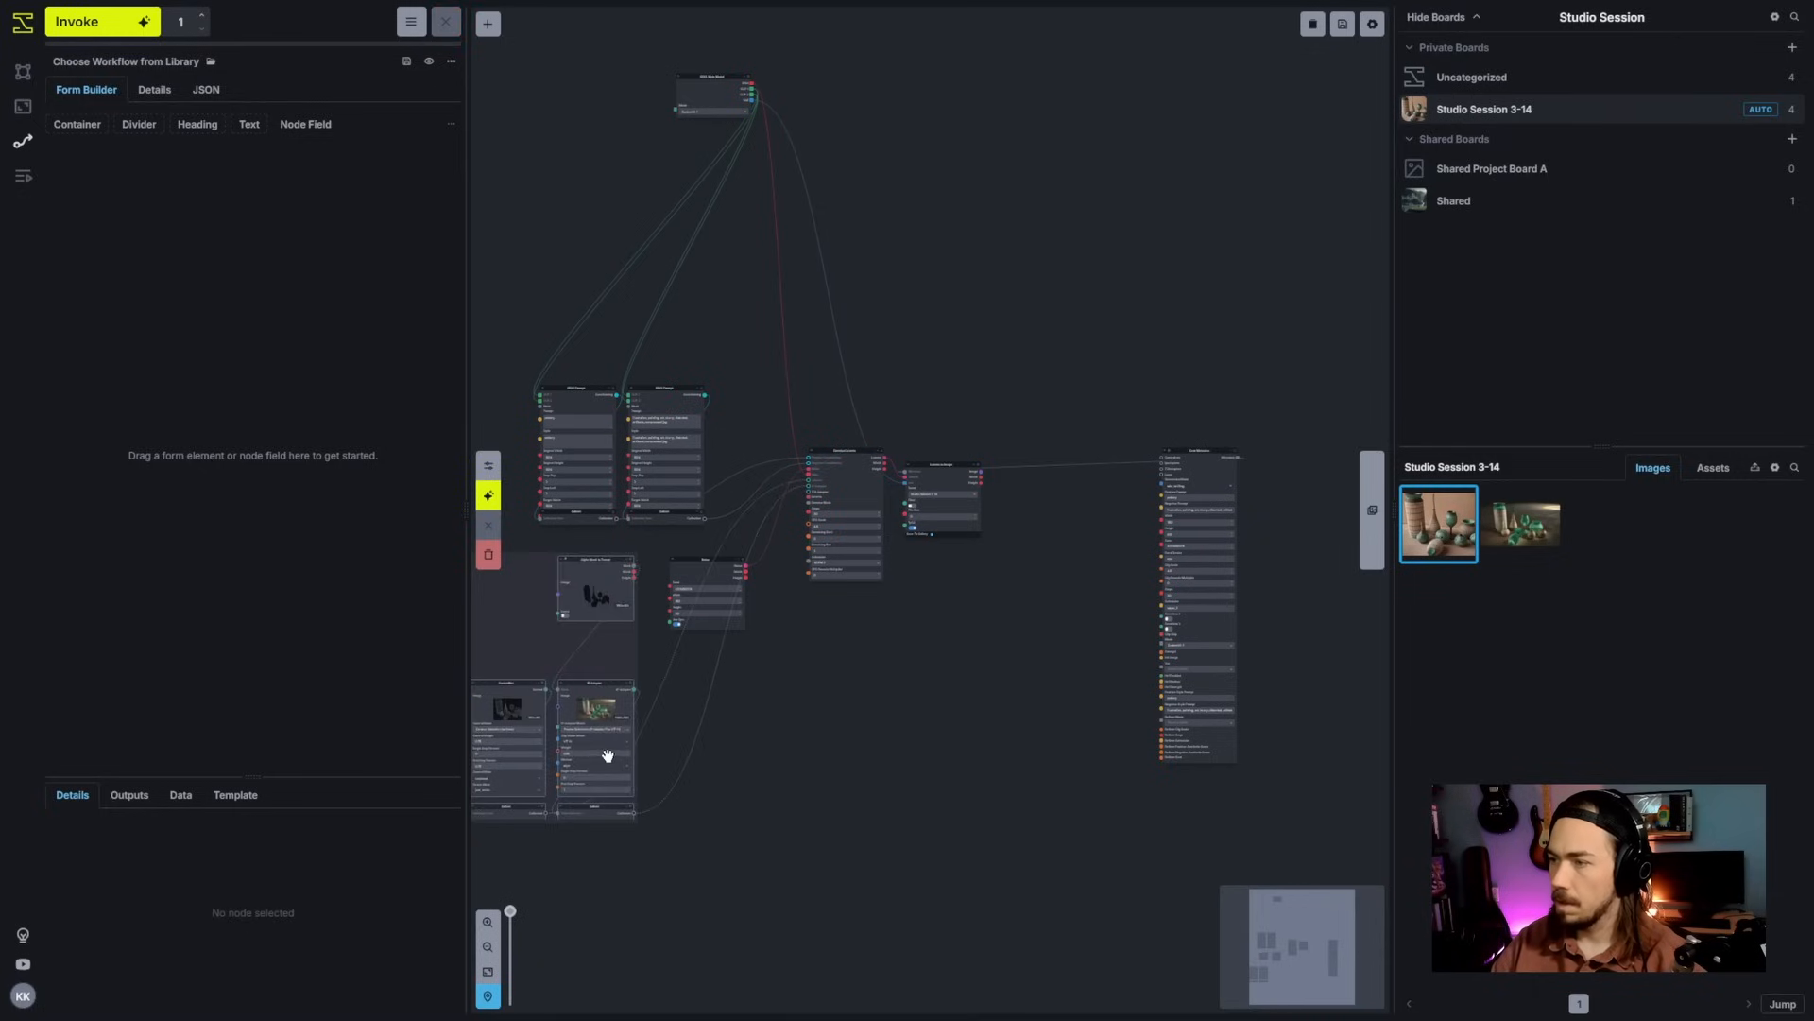
pyautogui.scroll(5, 733, 745)
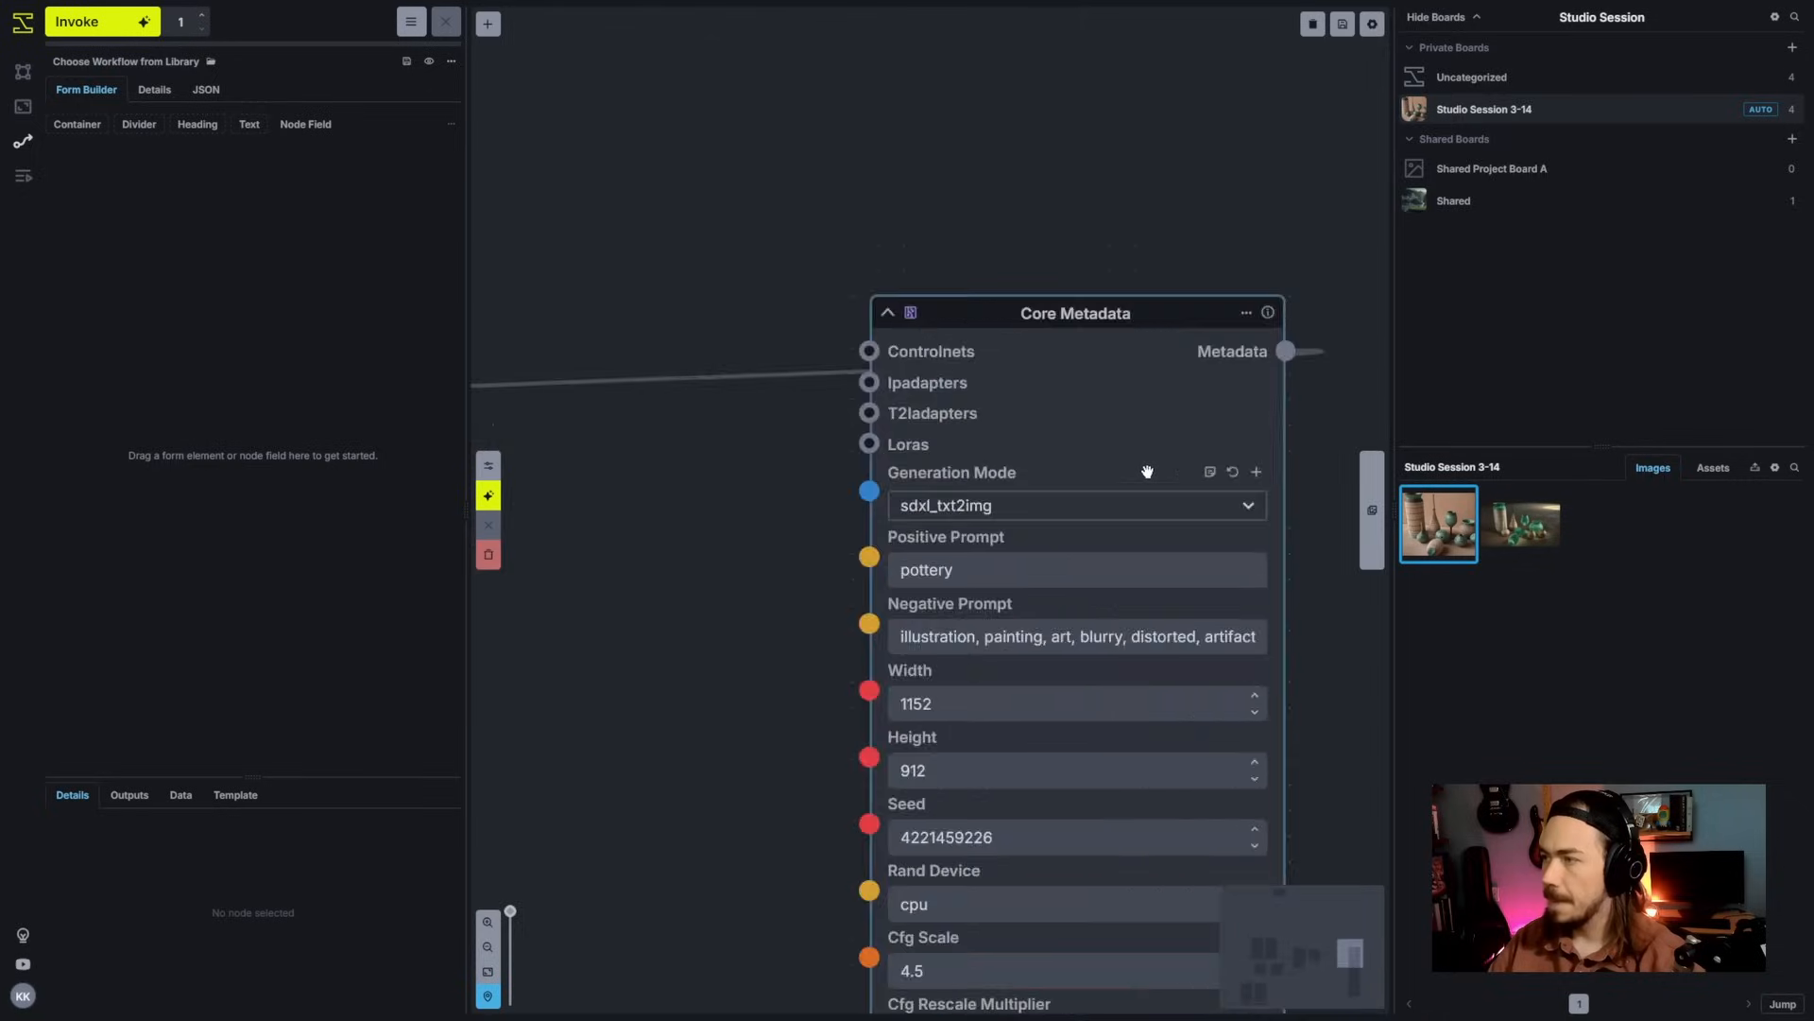
# Step: Delete the Core Metadata node from the node graph
pyautogui.scroll(-5, 963, 511)
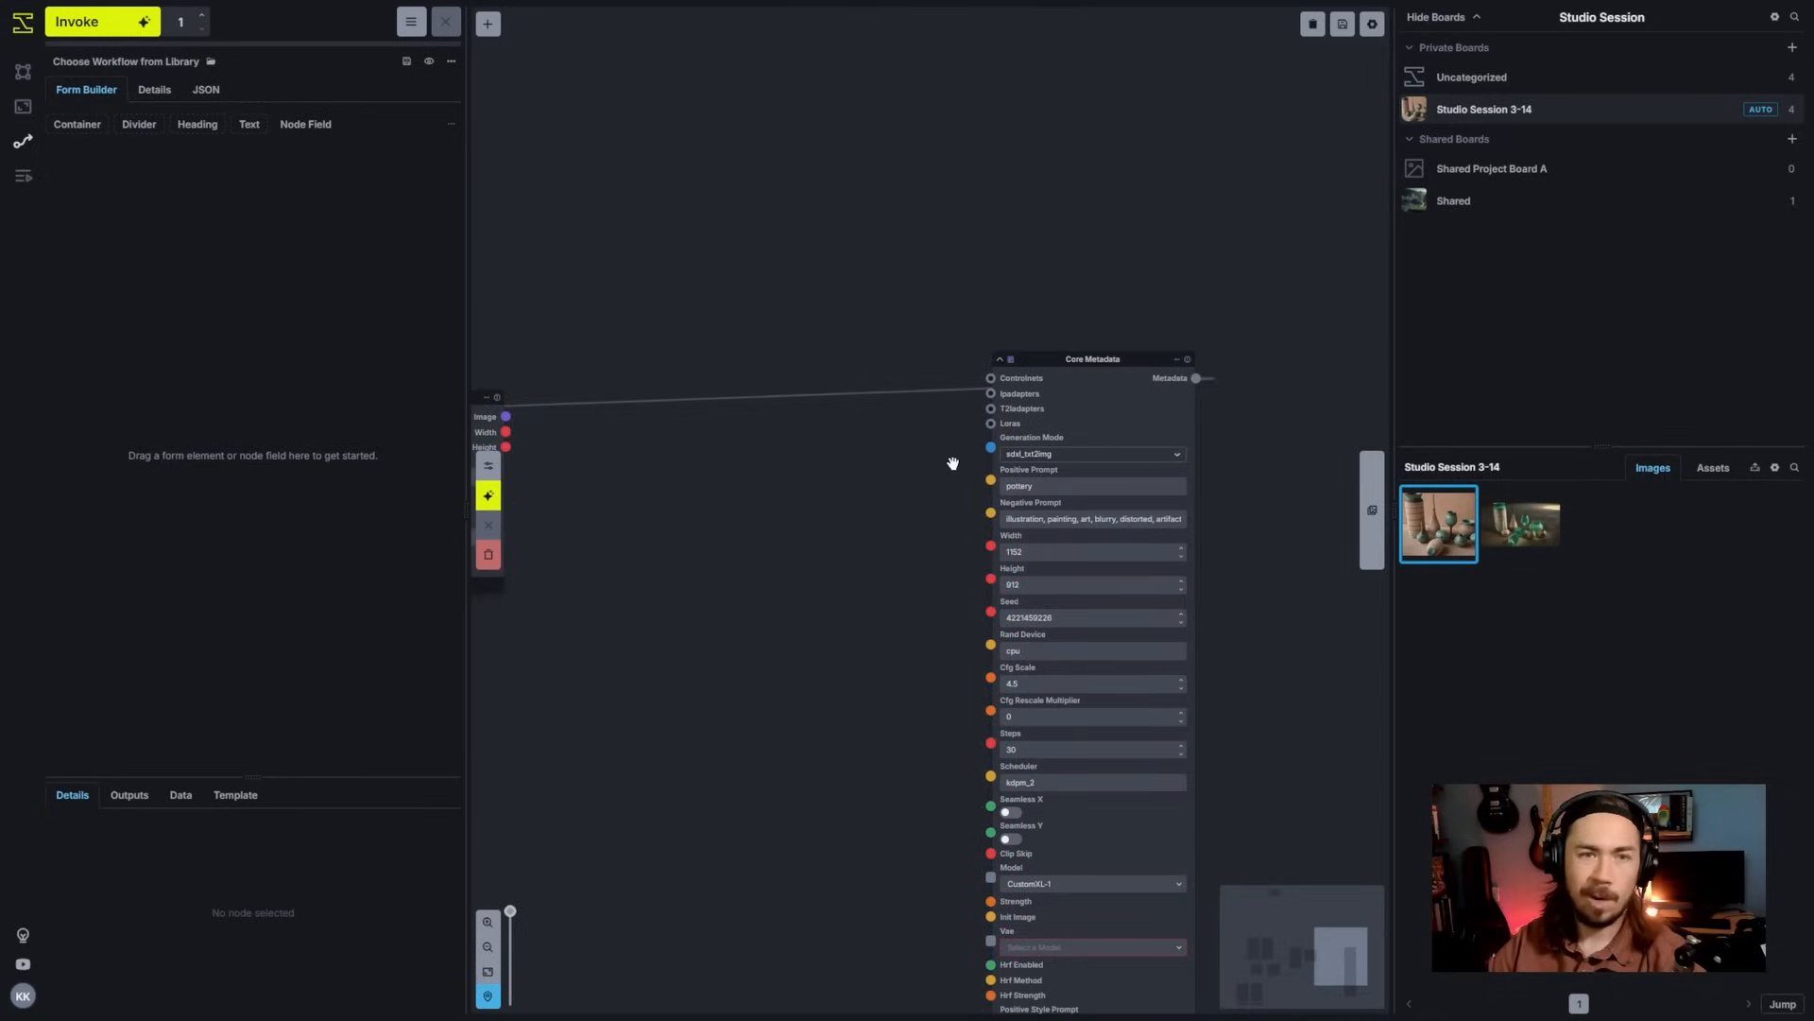
pyautogui.click(1075, 395)
pyautogui.press('Delete')
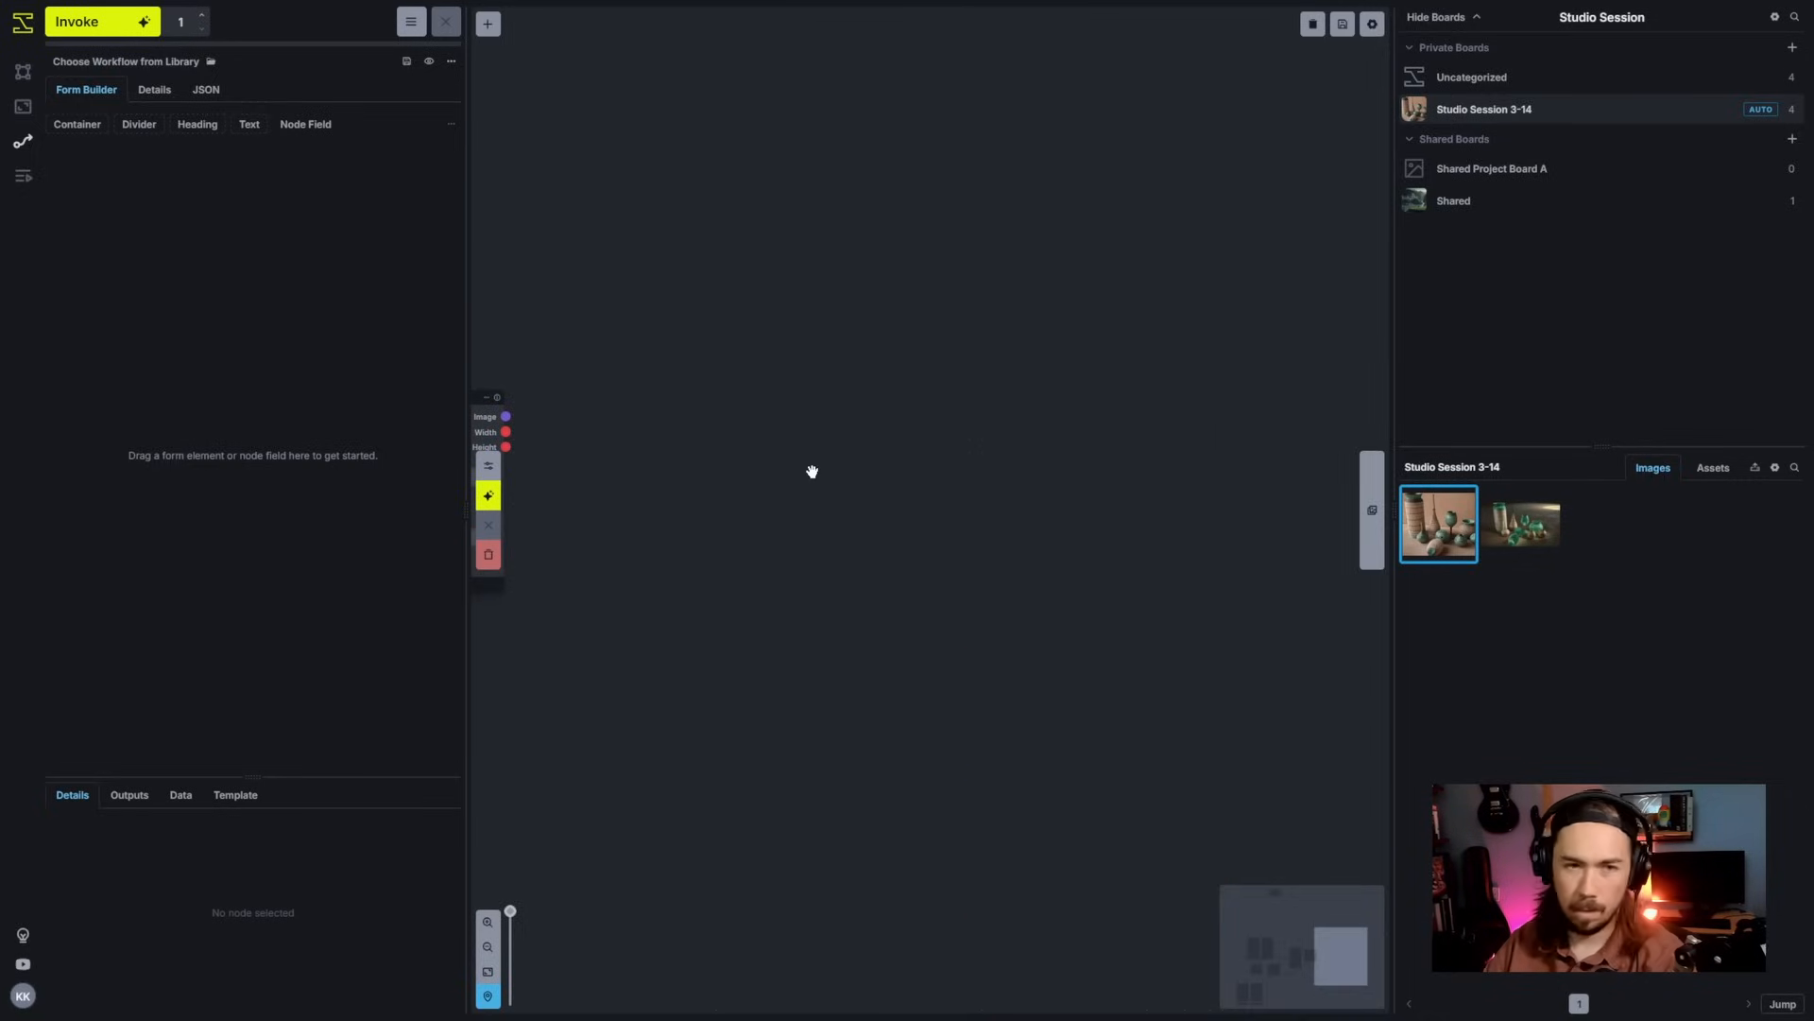
# Step: Move the SDXL Main Model node down so it sits before the first SDXL Prompt node
pyautogui.moveTo(812, 470); pyautogui.dragTo(1020, 565)
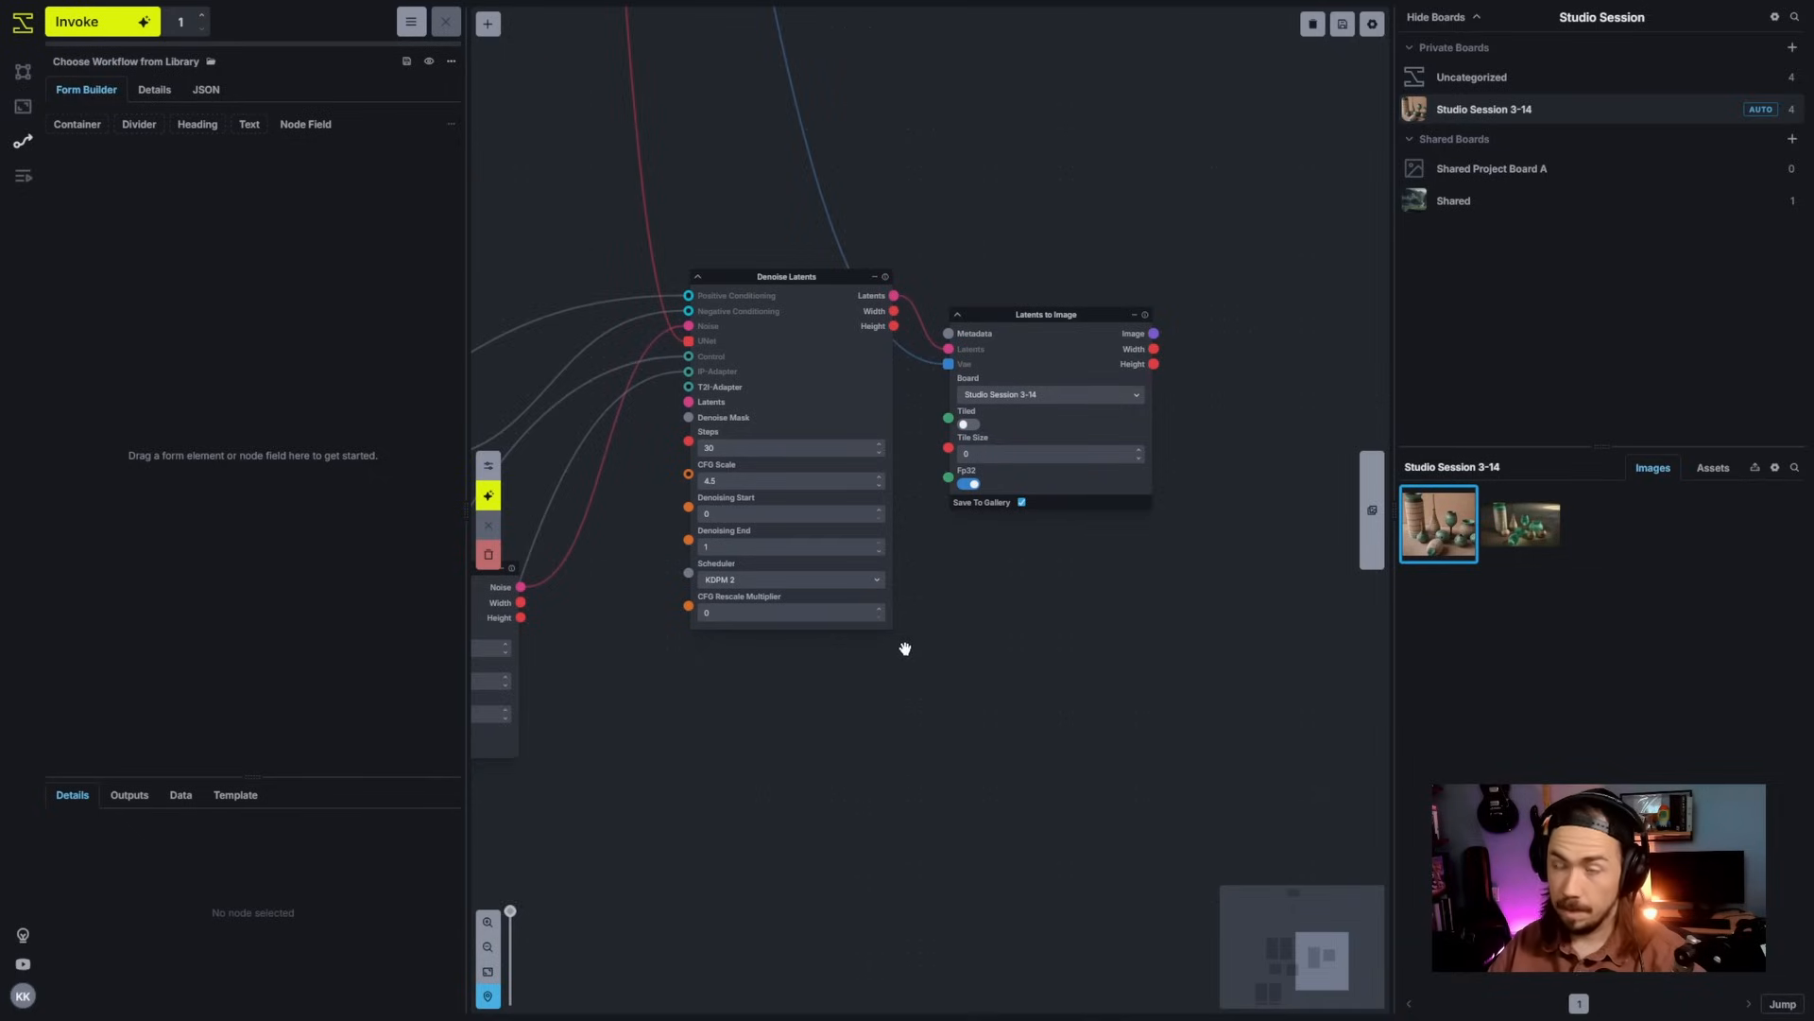
pyautogui.scroll(-1, 726, 689)
pyautogui.moveTo(574, 227); pyautogui.dragTo(899, 738)
pyautogui.moveTo(834, 442); pyautogui.dragTo(939, 834)
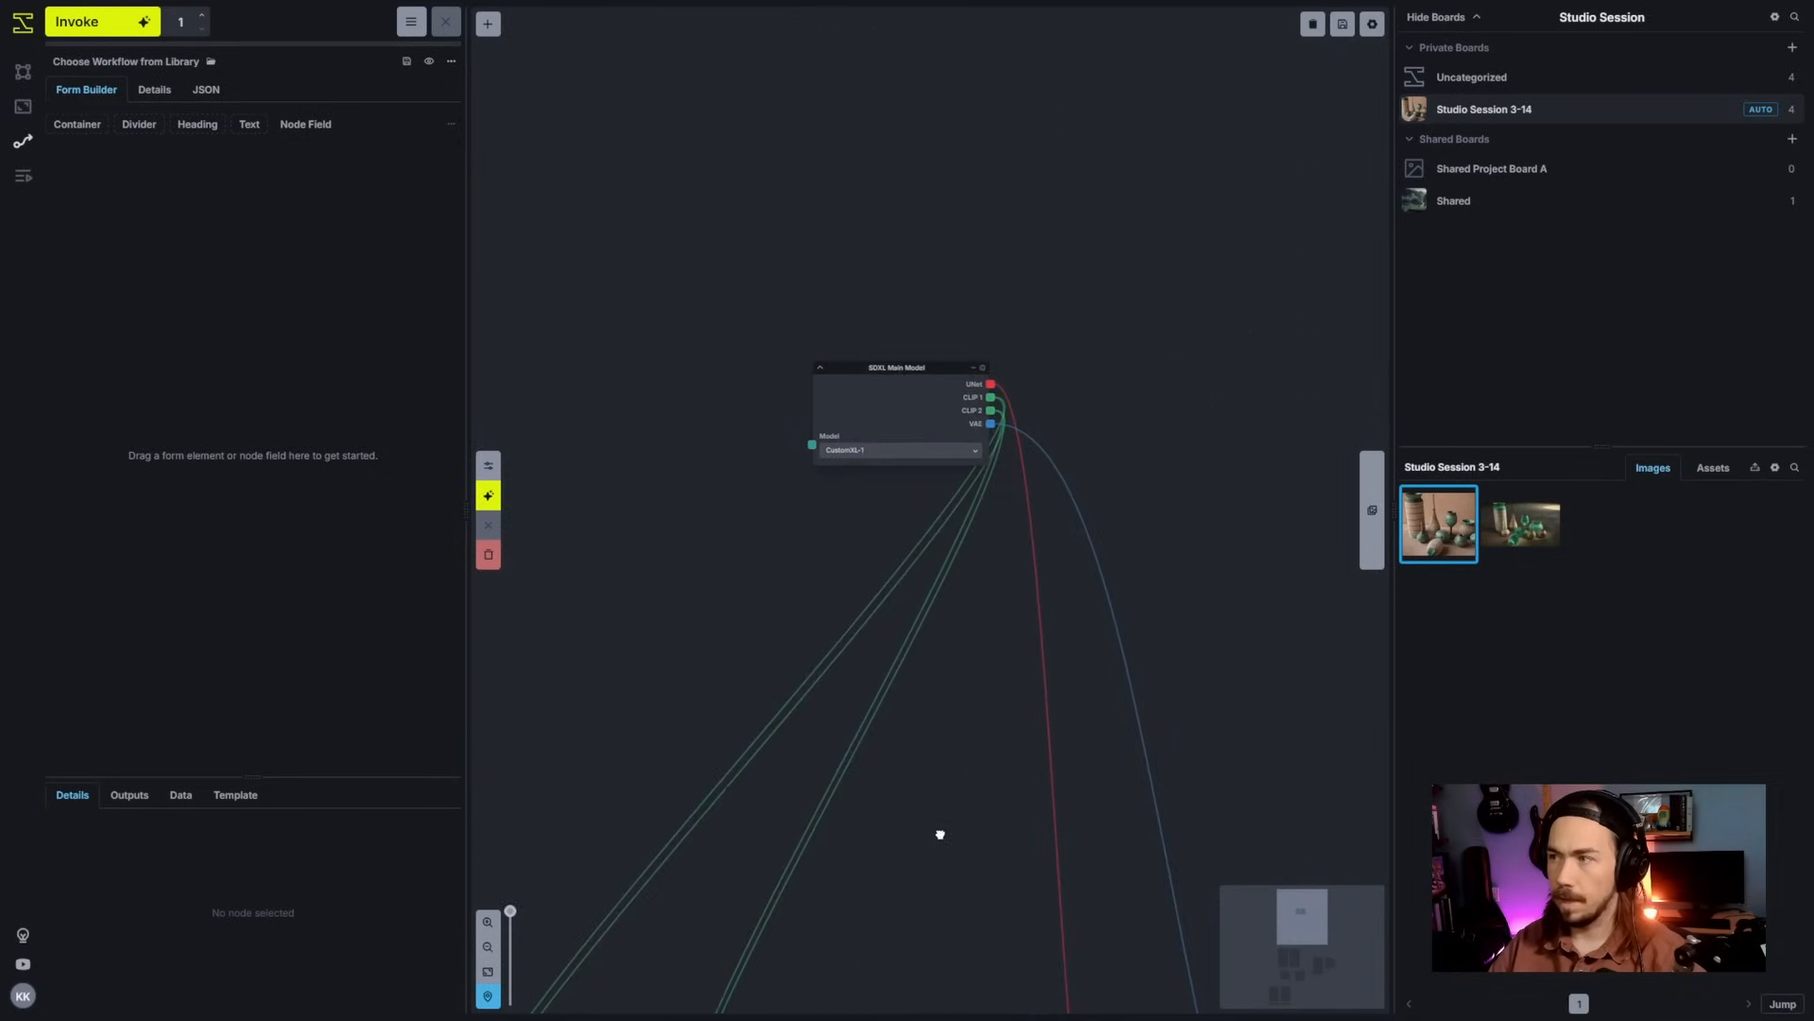
pyautogui.scroll(-5, 789, 537)
pyautogui.moveTo(796, 538); pyautogui.dragTo(912, 324)
pyautogui.moveTo(956, 257); pyautogui.dragTo(619, 616)
pyautogui.scroll(4, 624, 619)
pyautogui.scroll(3, 629, 627)
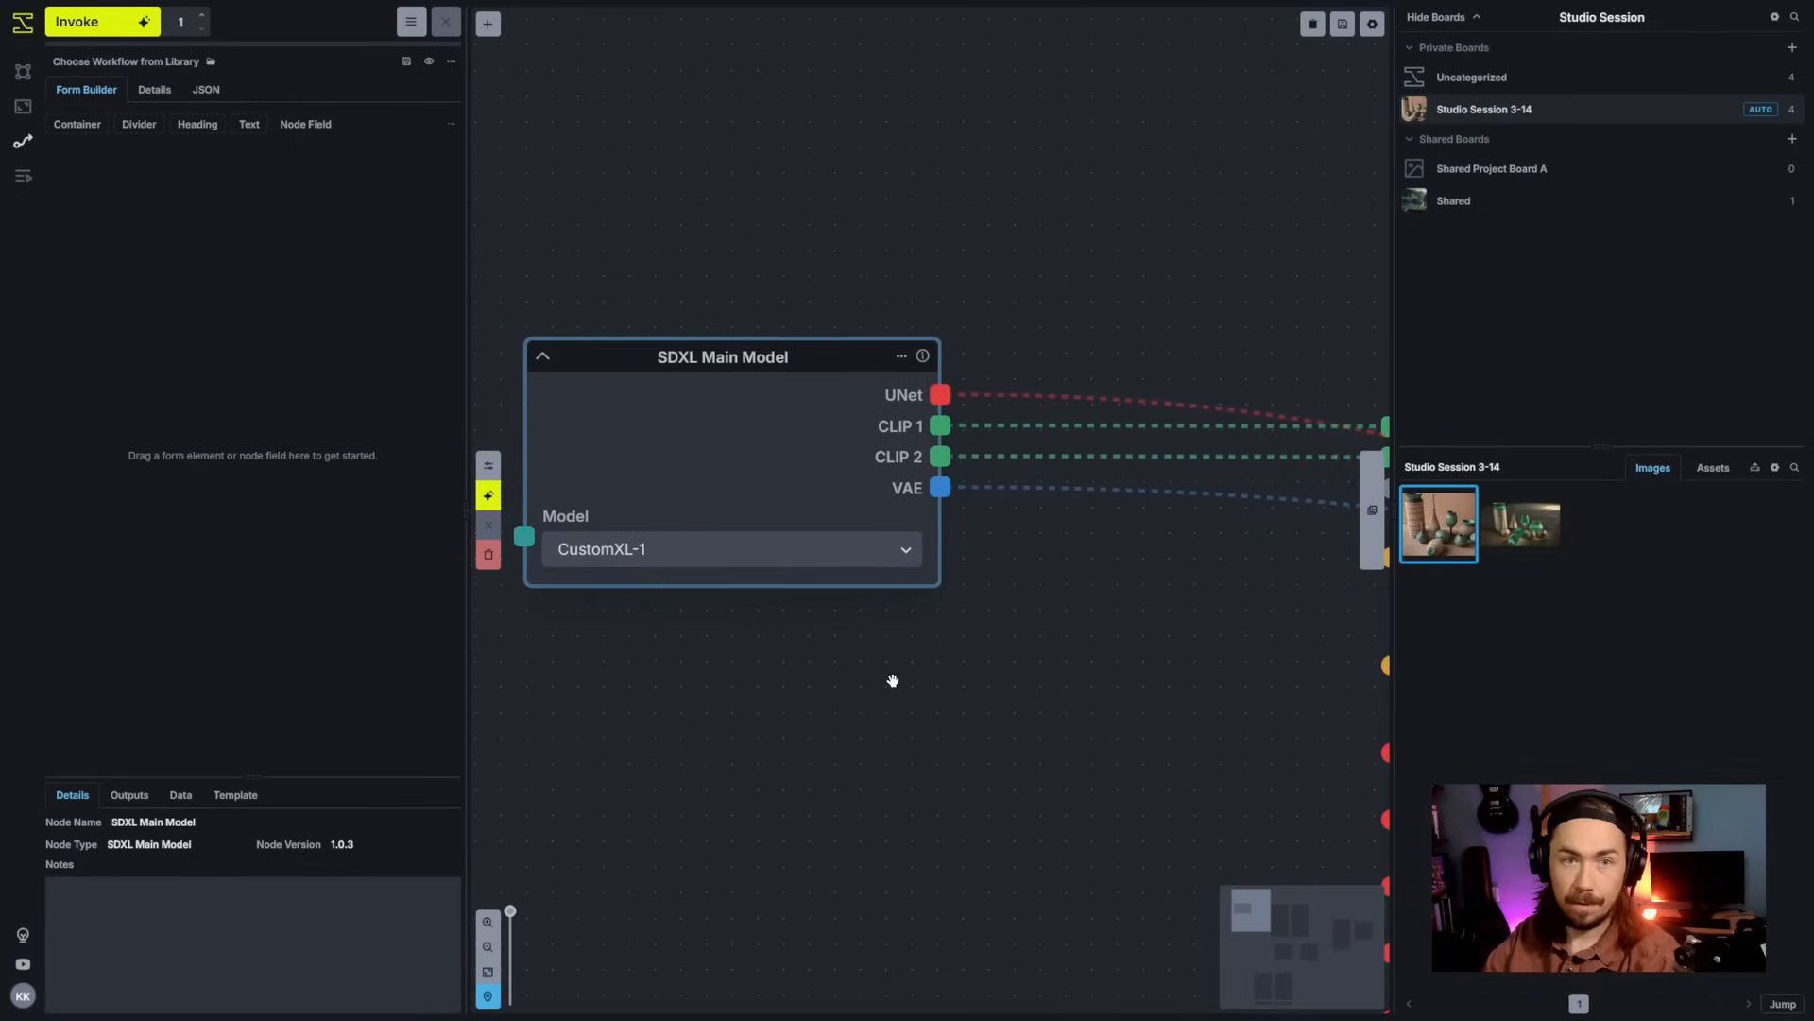
# Step: Add a String Primitive node above the SDXL Prompt node containing "pottery" and connect its value to that node's Prompt and Style inputs
pyautogui.scroll(-1, 893, 680)
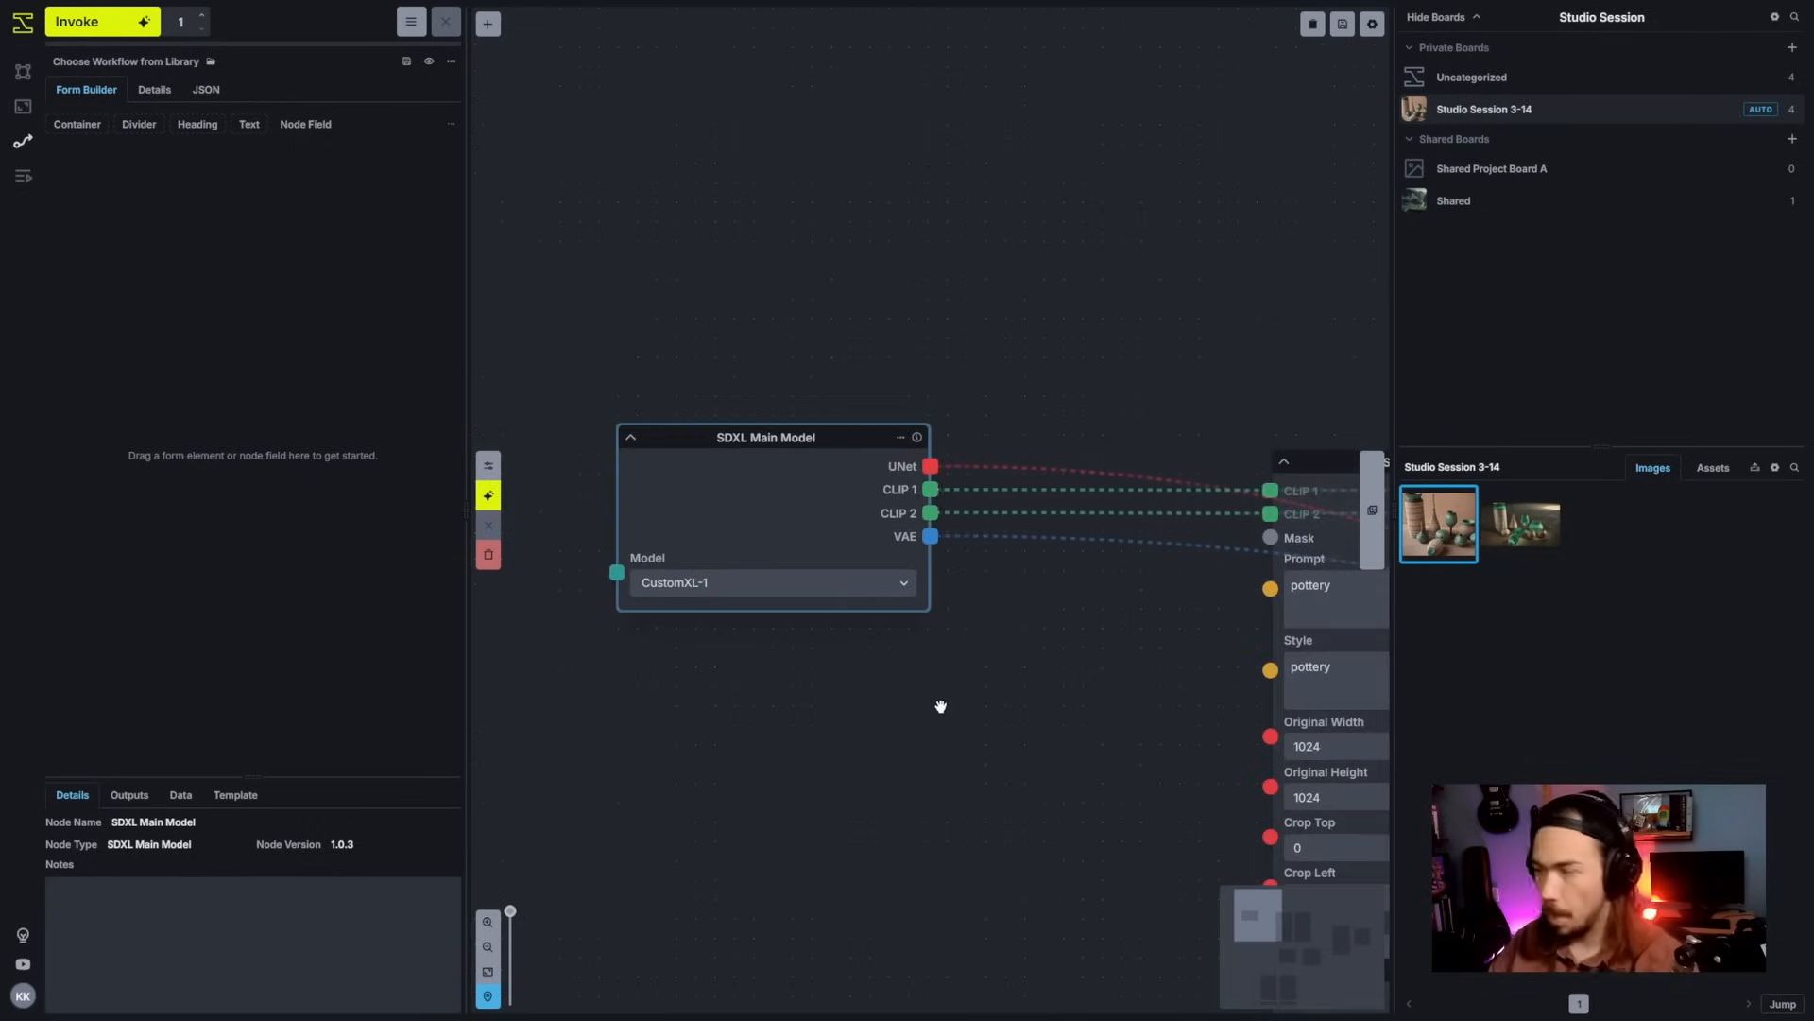
pyautogui.scroll(1, 954, 713)
pyautogui.moveTo(1030, 725); pyautogui.dragTo(623, 661)
pyautogui.scroll(-2, 983, 719)
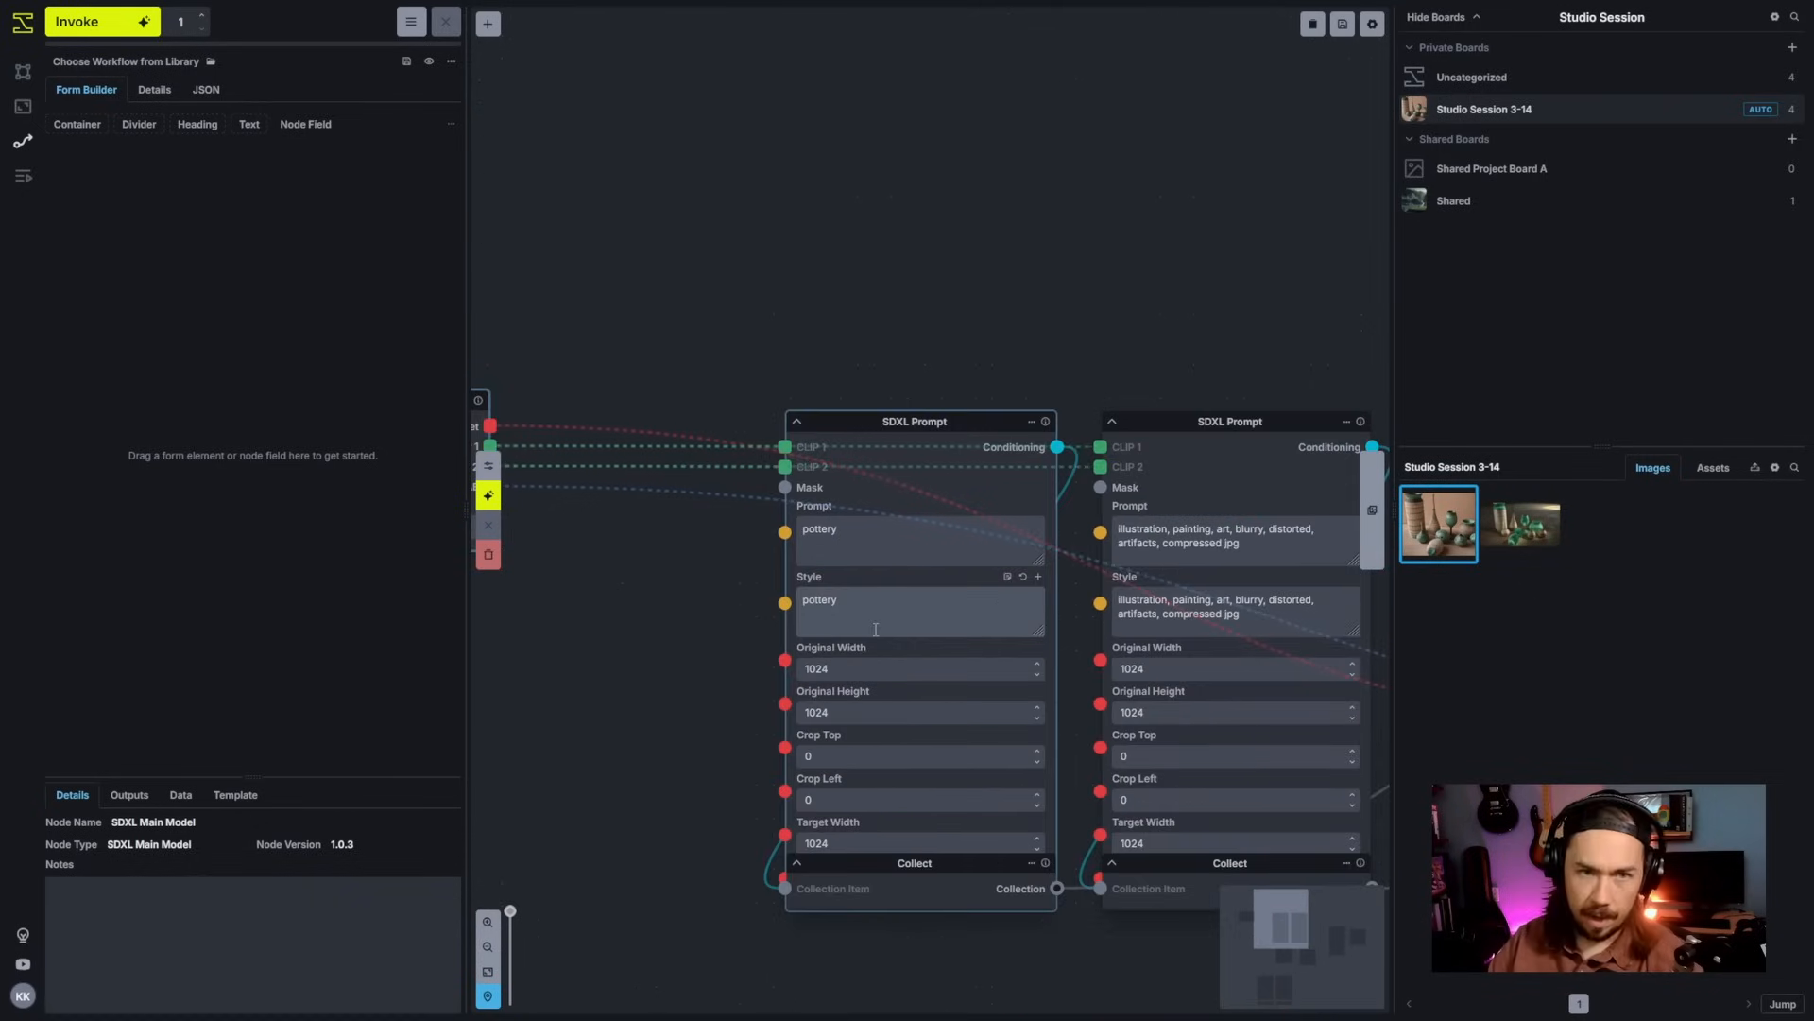
pyautogui.scroll(2, 841, 378)
pyautogui.moveTo(839, 255)
pyautogui.mouseDown()
pyautogui.moveTo(870, 224)
pyautogui.moveTo(871, 245)
pyautogui.mouseUp()
pyautogui.click(666, 410)
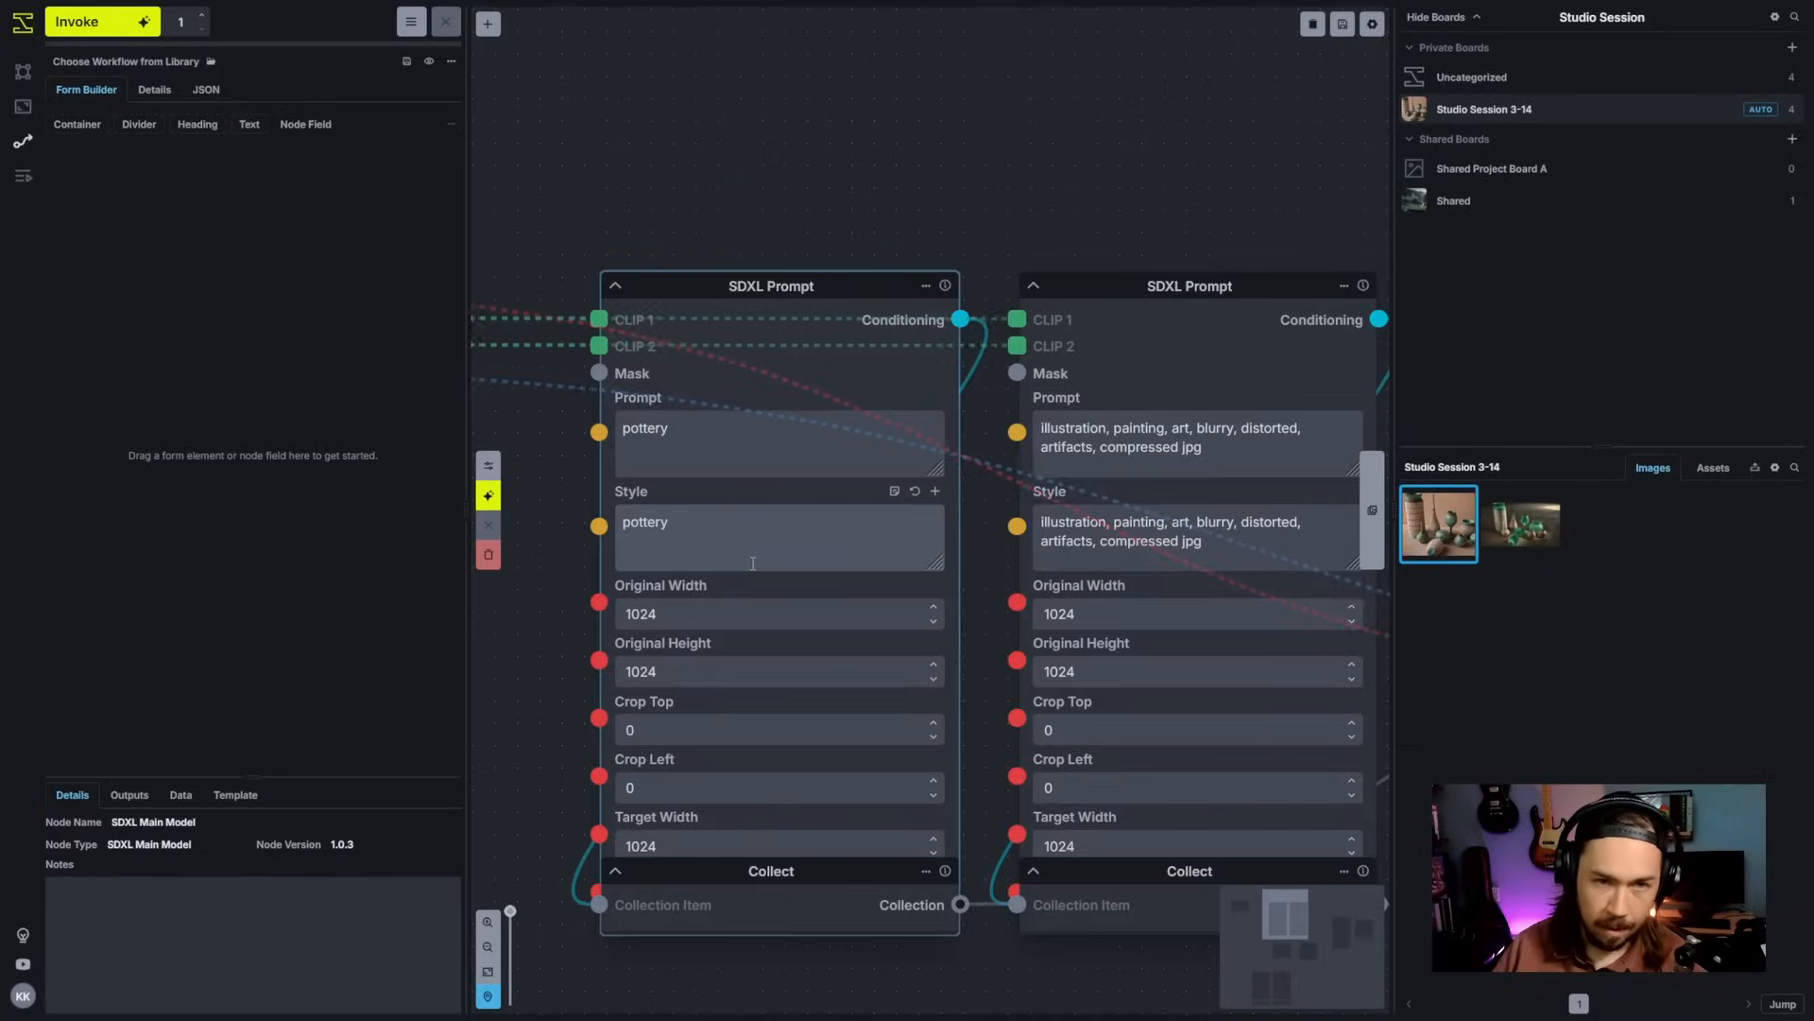
pyautogui.hotkey('shift', 'a')
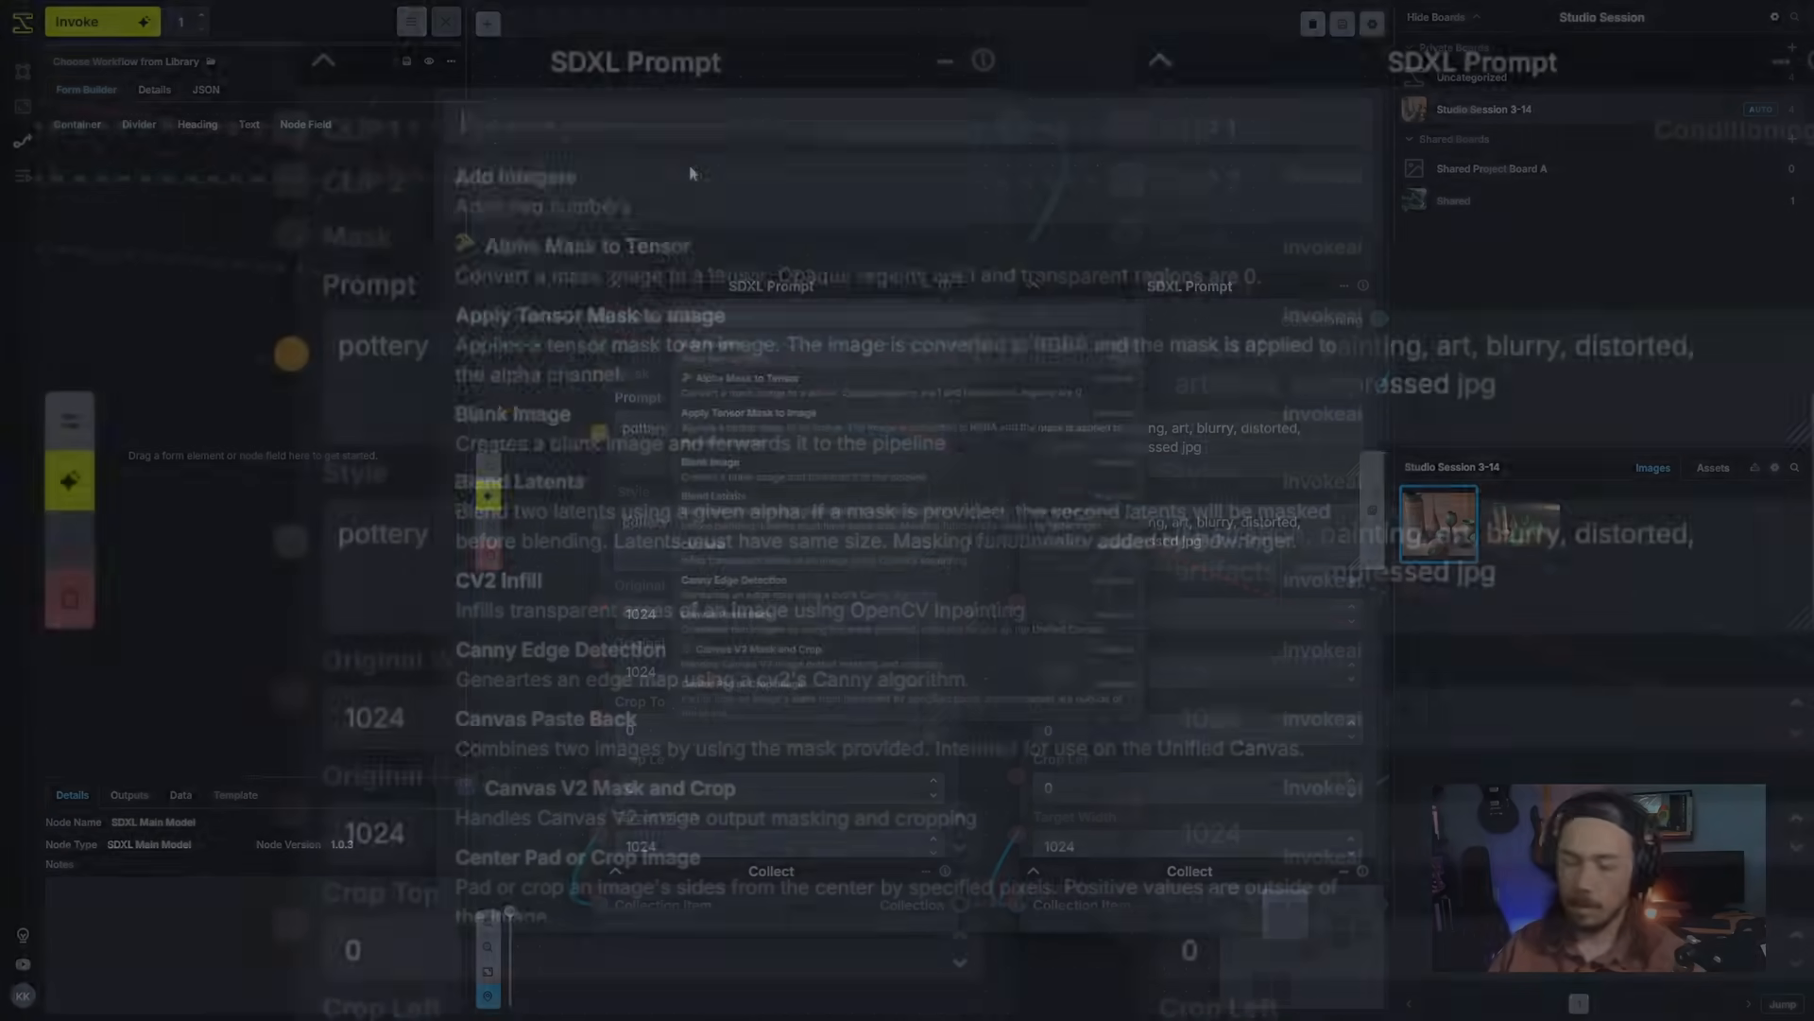
pyautogui.write('string')
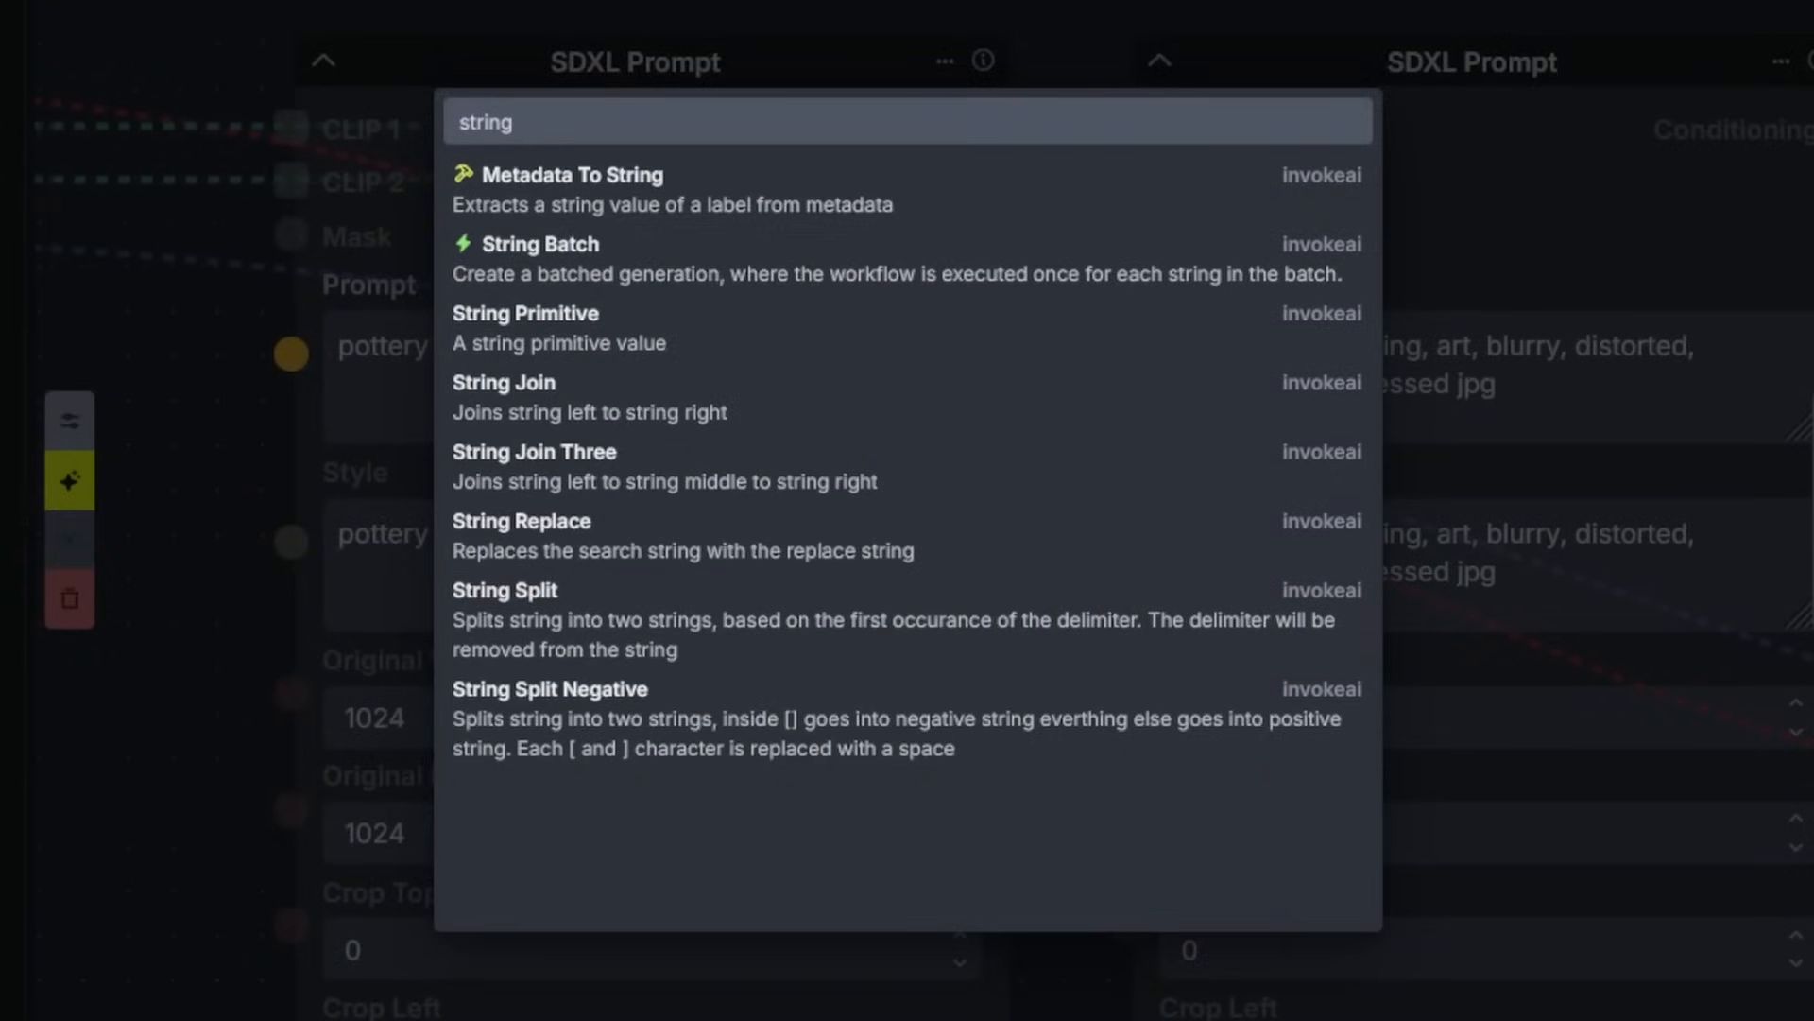
pyautogui.click(600, 340)
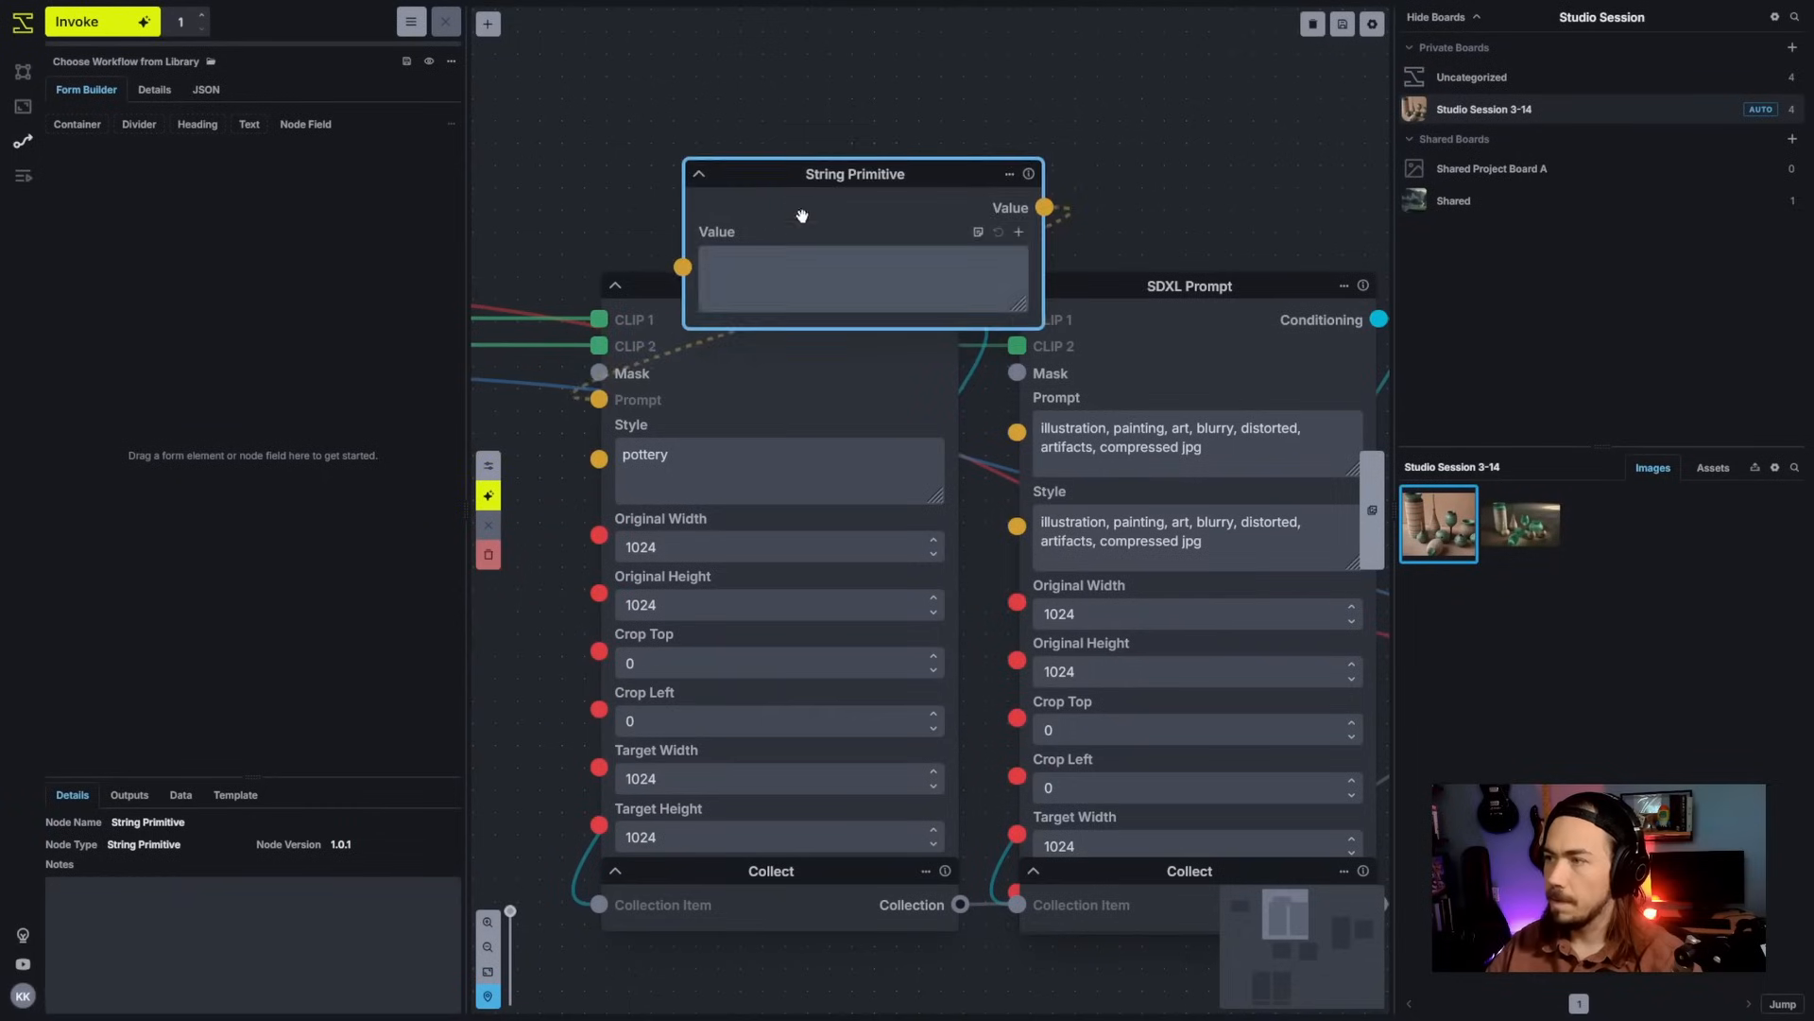
pyautogui.moveTo(802, 216); pyautogui.dragTo(727, 117)
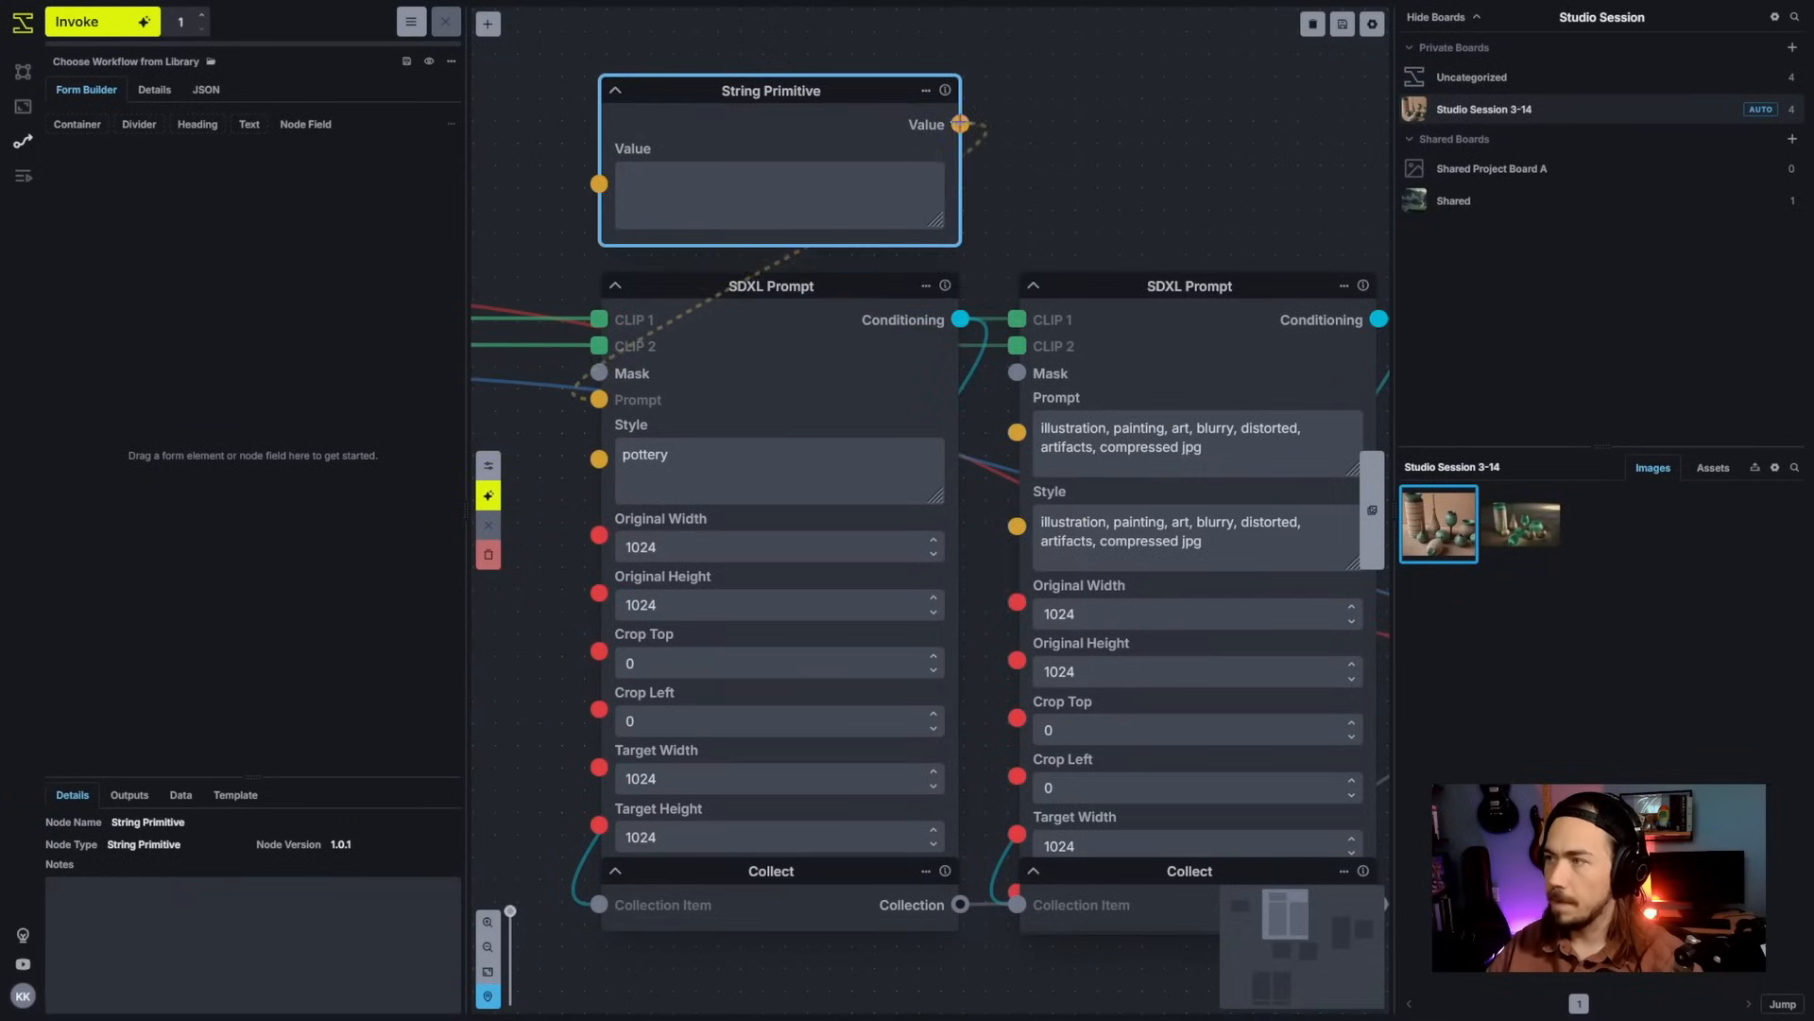
pyautogui.moveTo(960, 124); pyautogui.dragTo(599, 458)
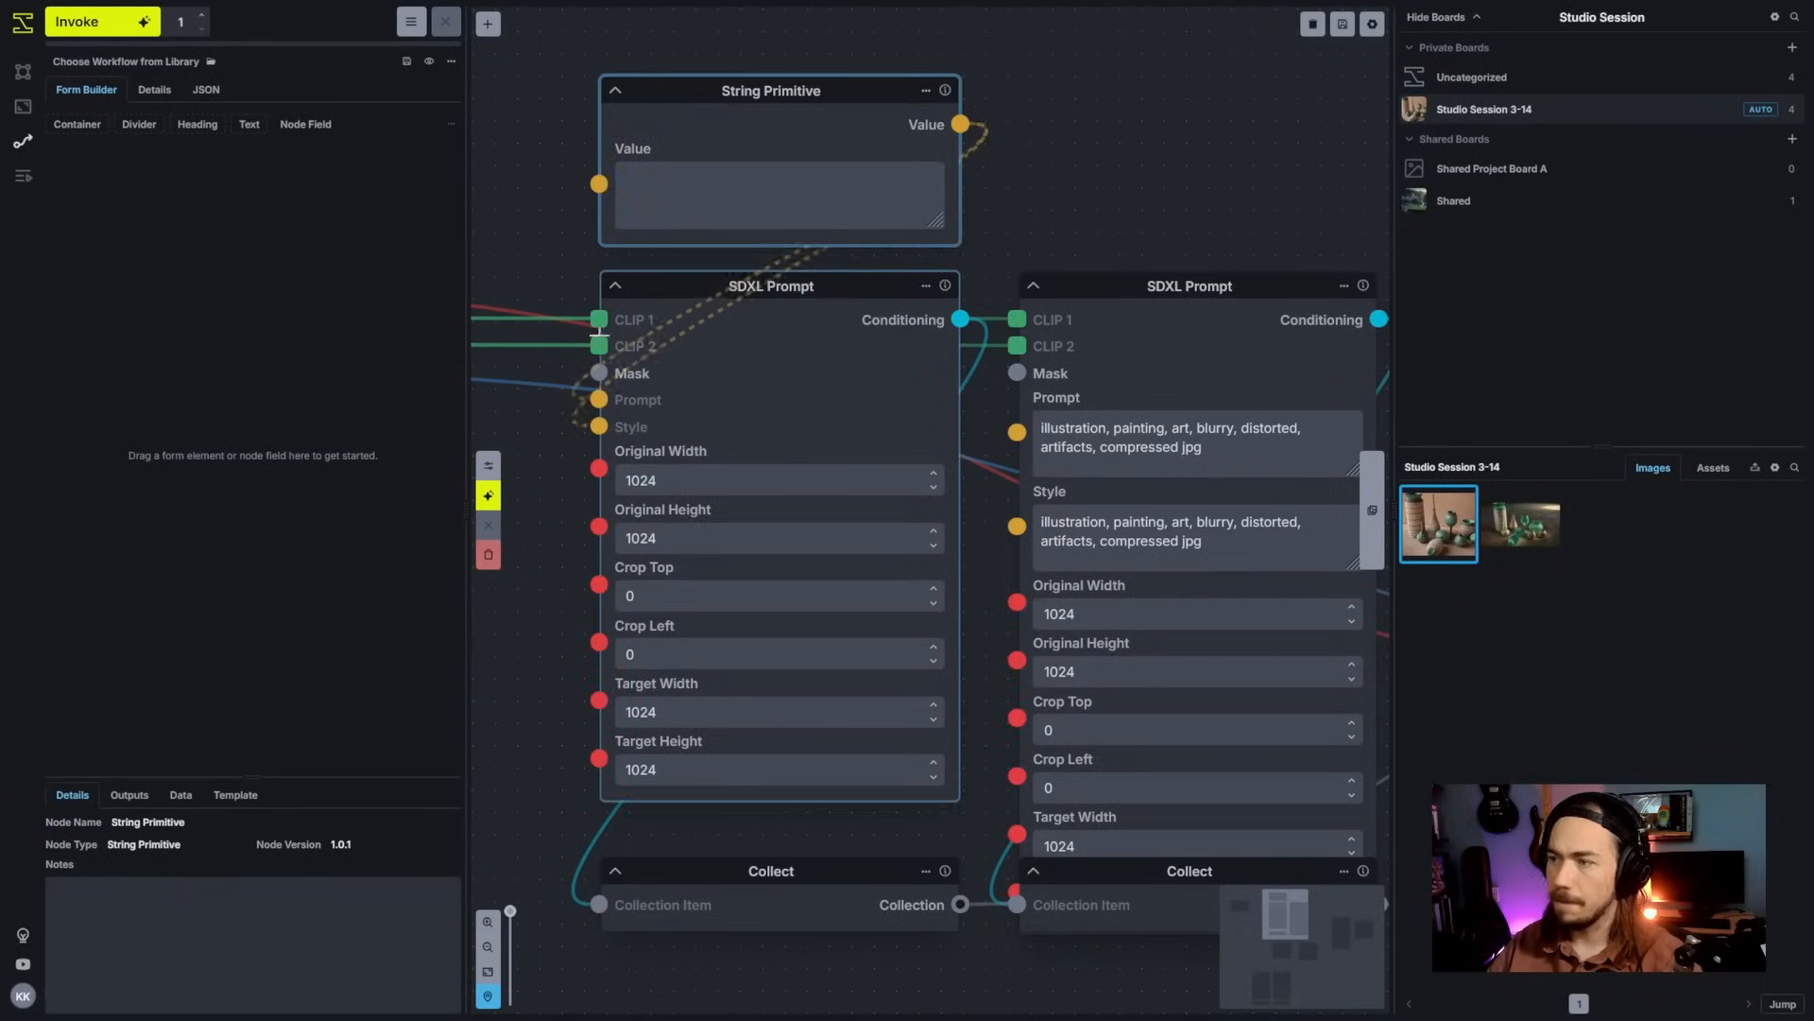
# Step: Duplicate the String Primitive above the second SDXL Prompt node and connect the copy's value to that node's Prompt input
pyautogui.scroll(-3, 981, 439)
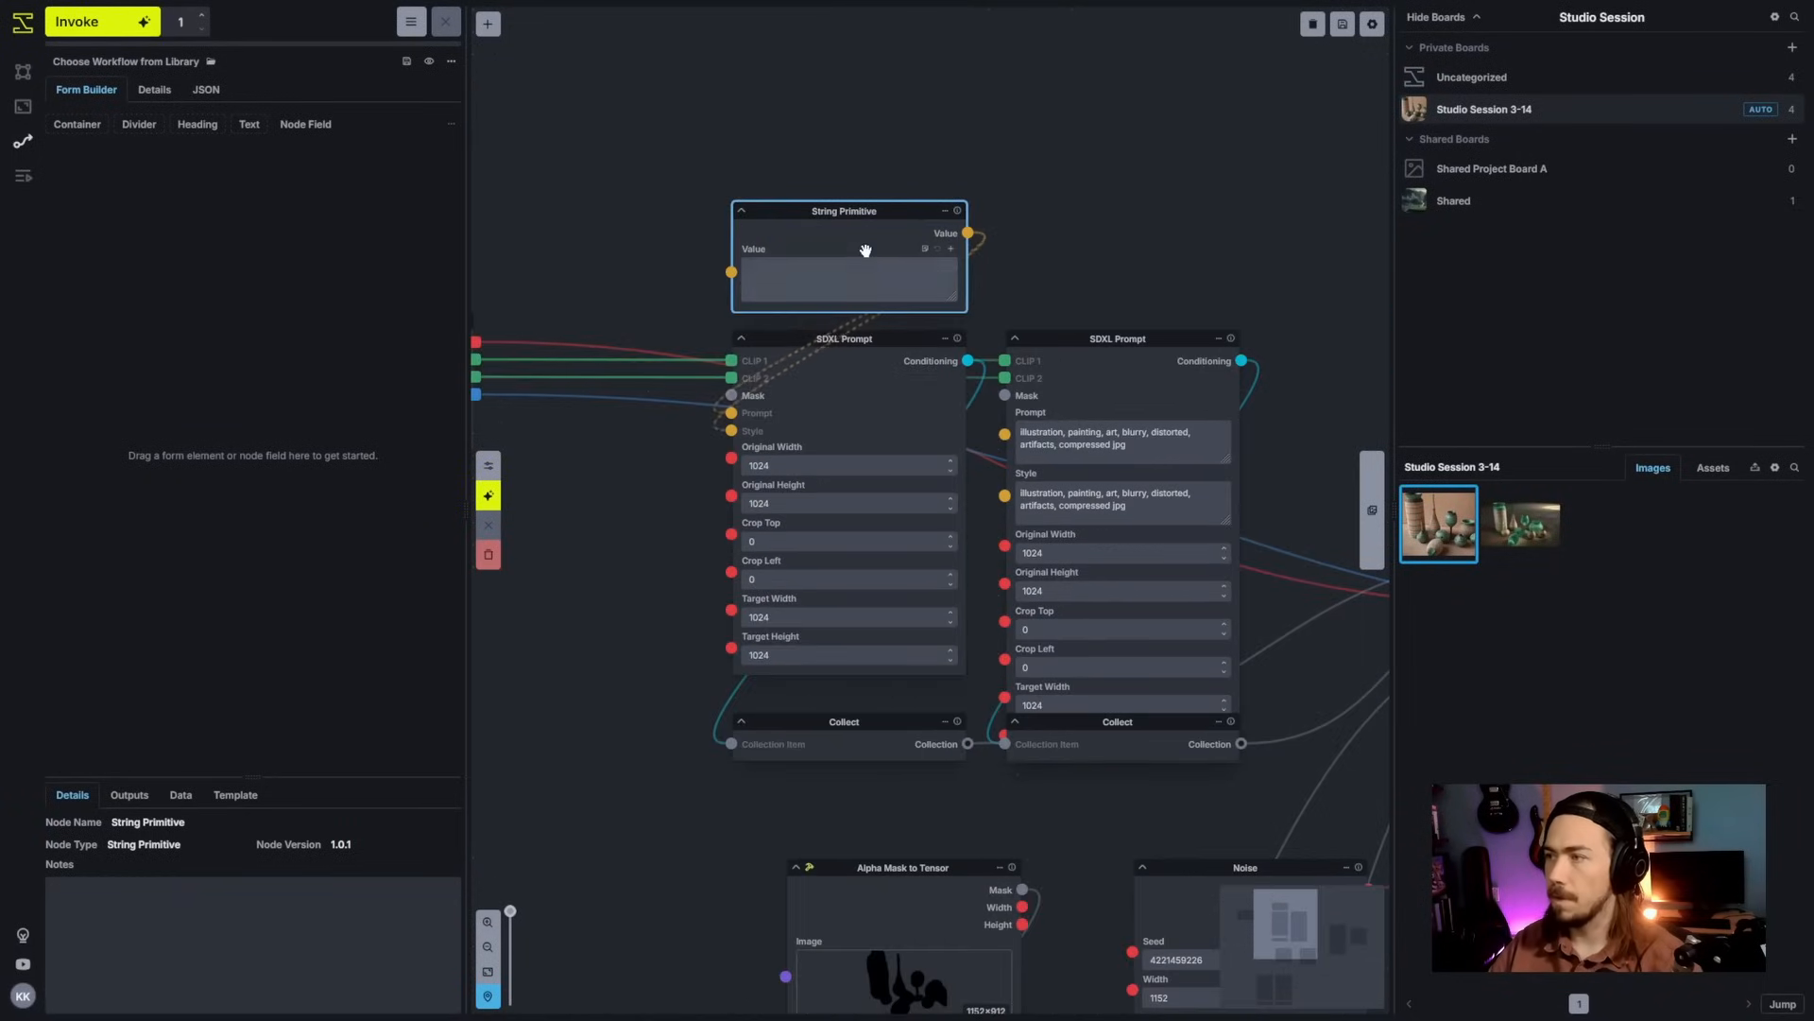
pyautogui.hotkey('ctrl', 'c')
pyautogui.hotkey('ctrl', 'v')
pyautogui.moveTo(1011, 267); pyautogui.dragTo(1136, 231)
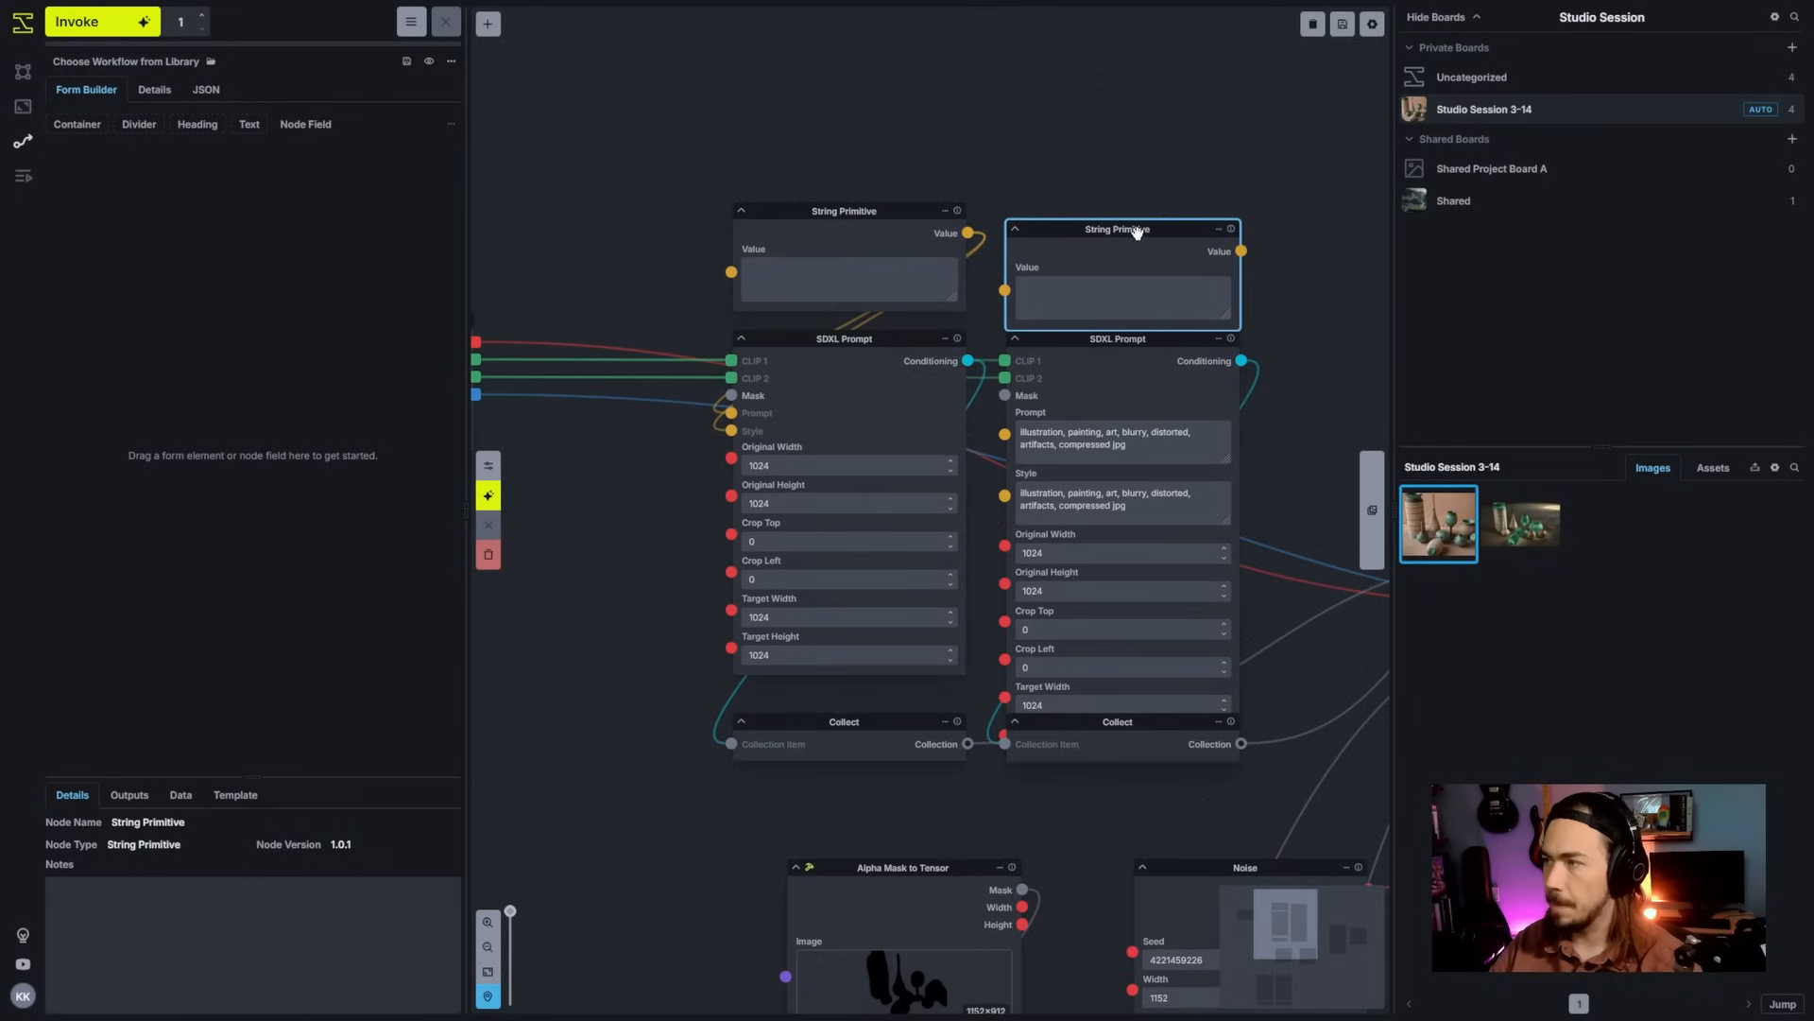
pyautogui.scroll(3, 1239, 243)
pyautogui.moveTo(1297, 240); pyautogui.dragTo(935, 548)
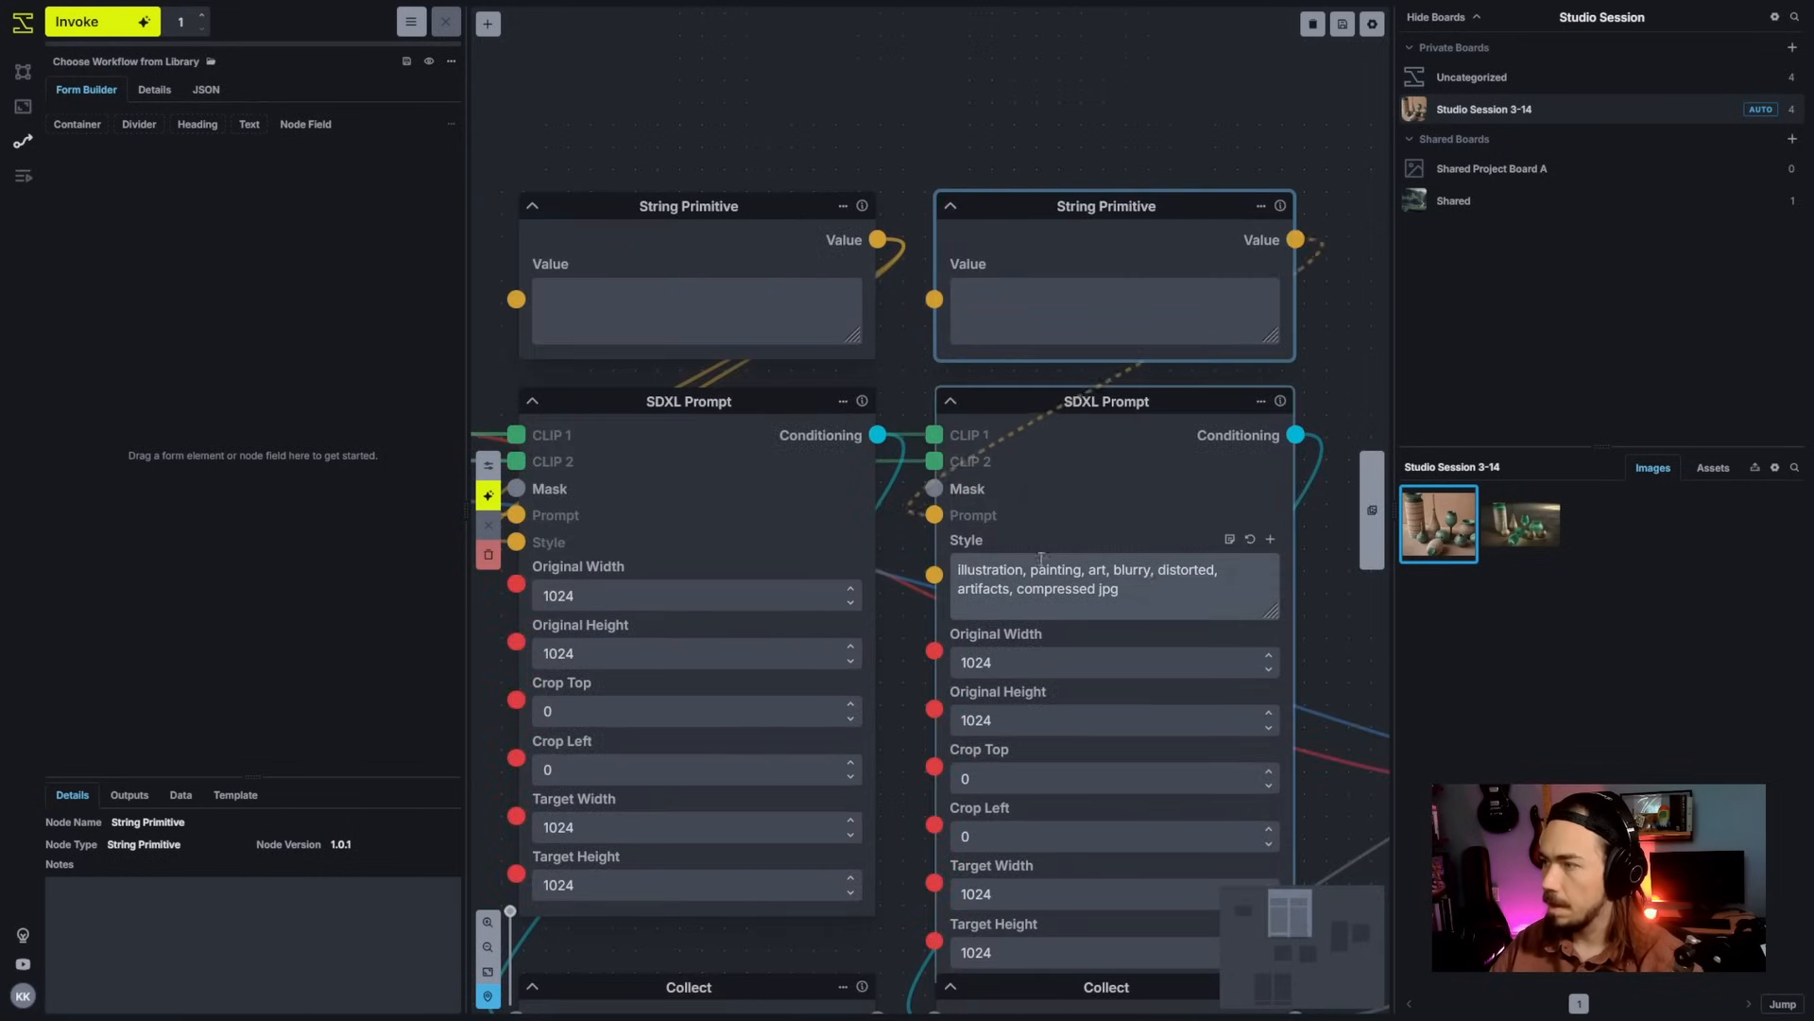
# Step: Copy the second SDXL Prompt's Style text into the String Primitive above it, and connect that primitive's value to the Style input
pyautogui.click(1181, 582)
pyautogui.hotkey('ctrl', 'a')
pyautogui.hotkey('ctrl', 'c')
pyautogui.click(1226, 322)
pyautogui.hotkey('ctrl', 'v')
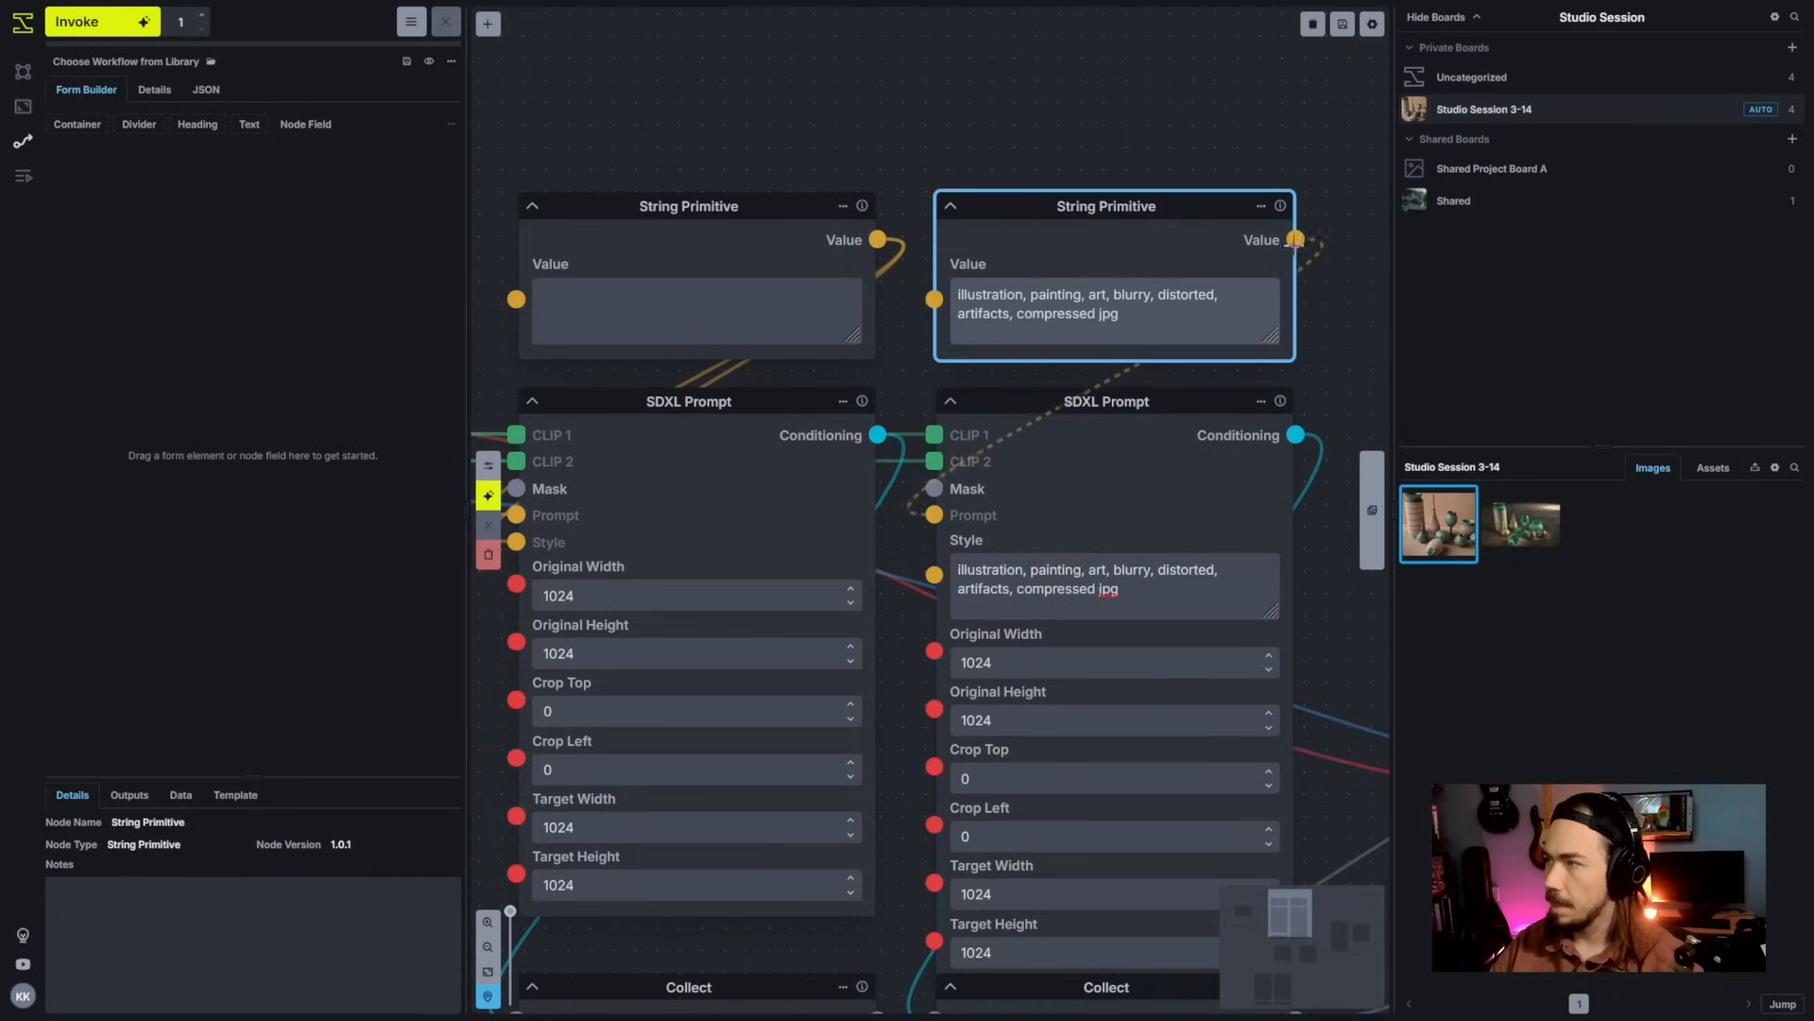
pyautogui.moveTo(1295, 239); pyautogui.dragTo(935, 573)
pyautogui.click(807, 402)
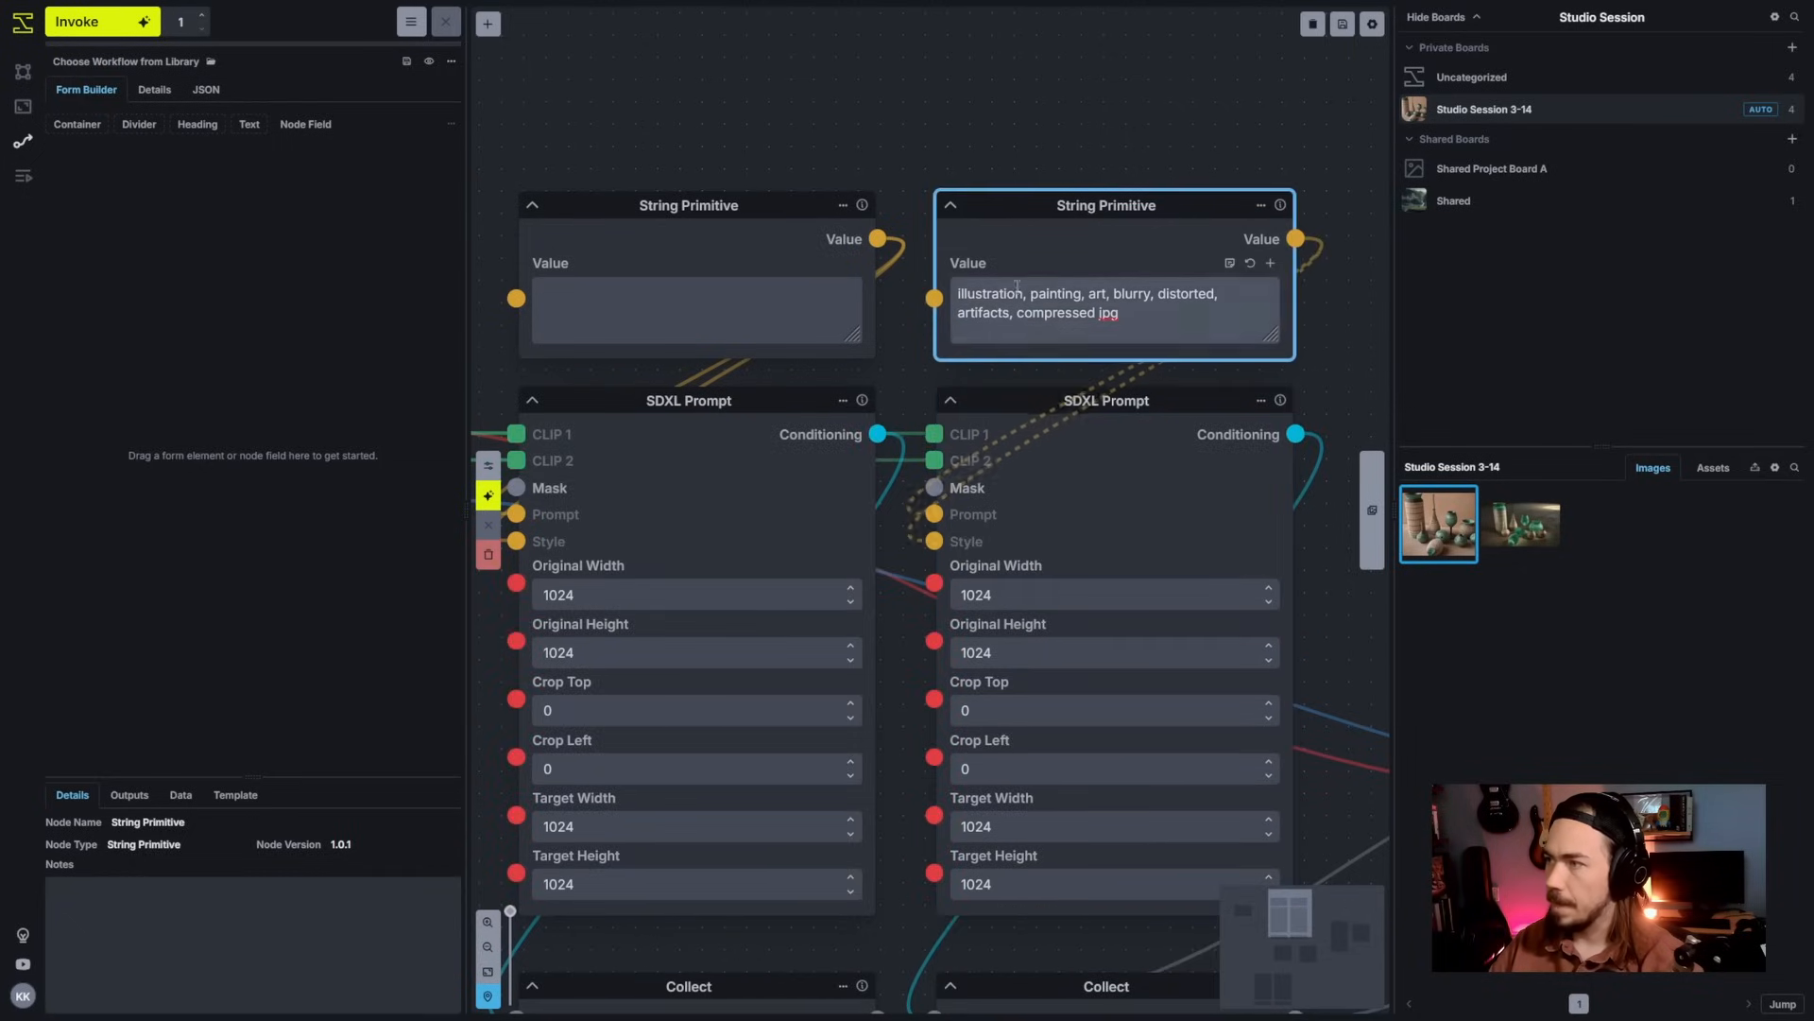
# Step: Rename the Value field of the String Primitive holding the negative terms to "Negative Prompt"
pyautogui.doubleClick(969, 264)
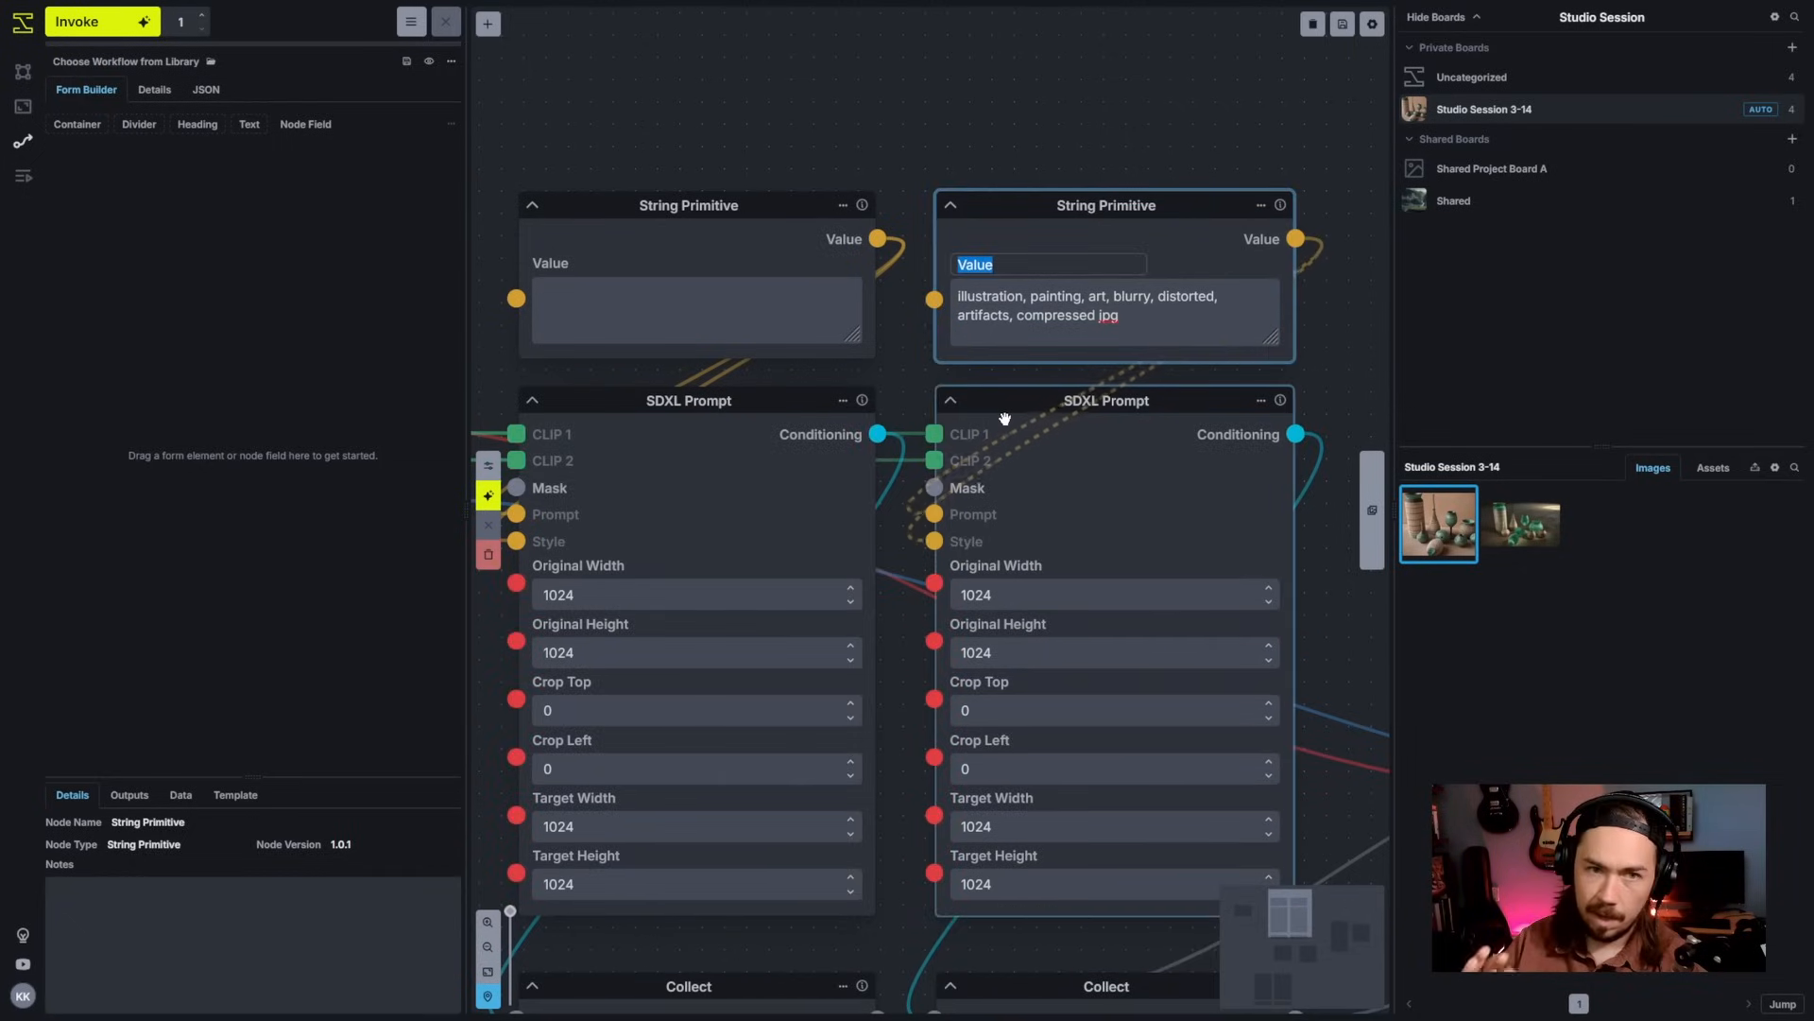
pyautogui.write('Negative Prompt')
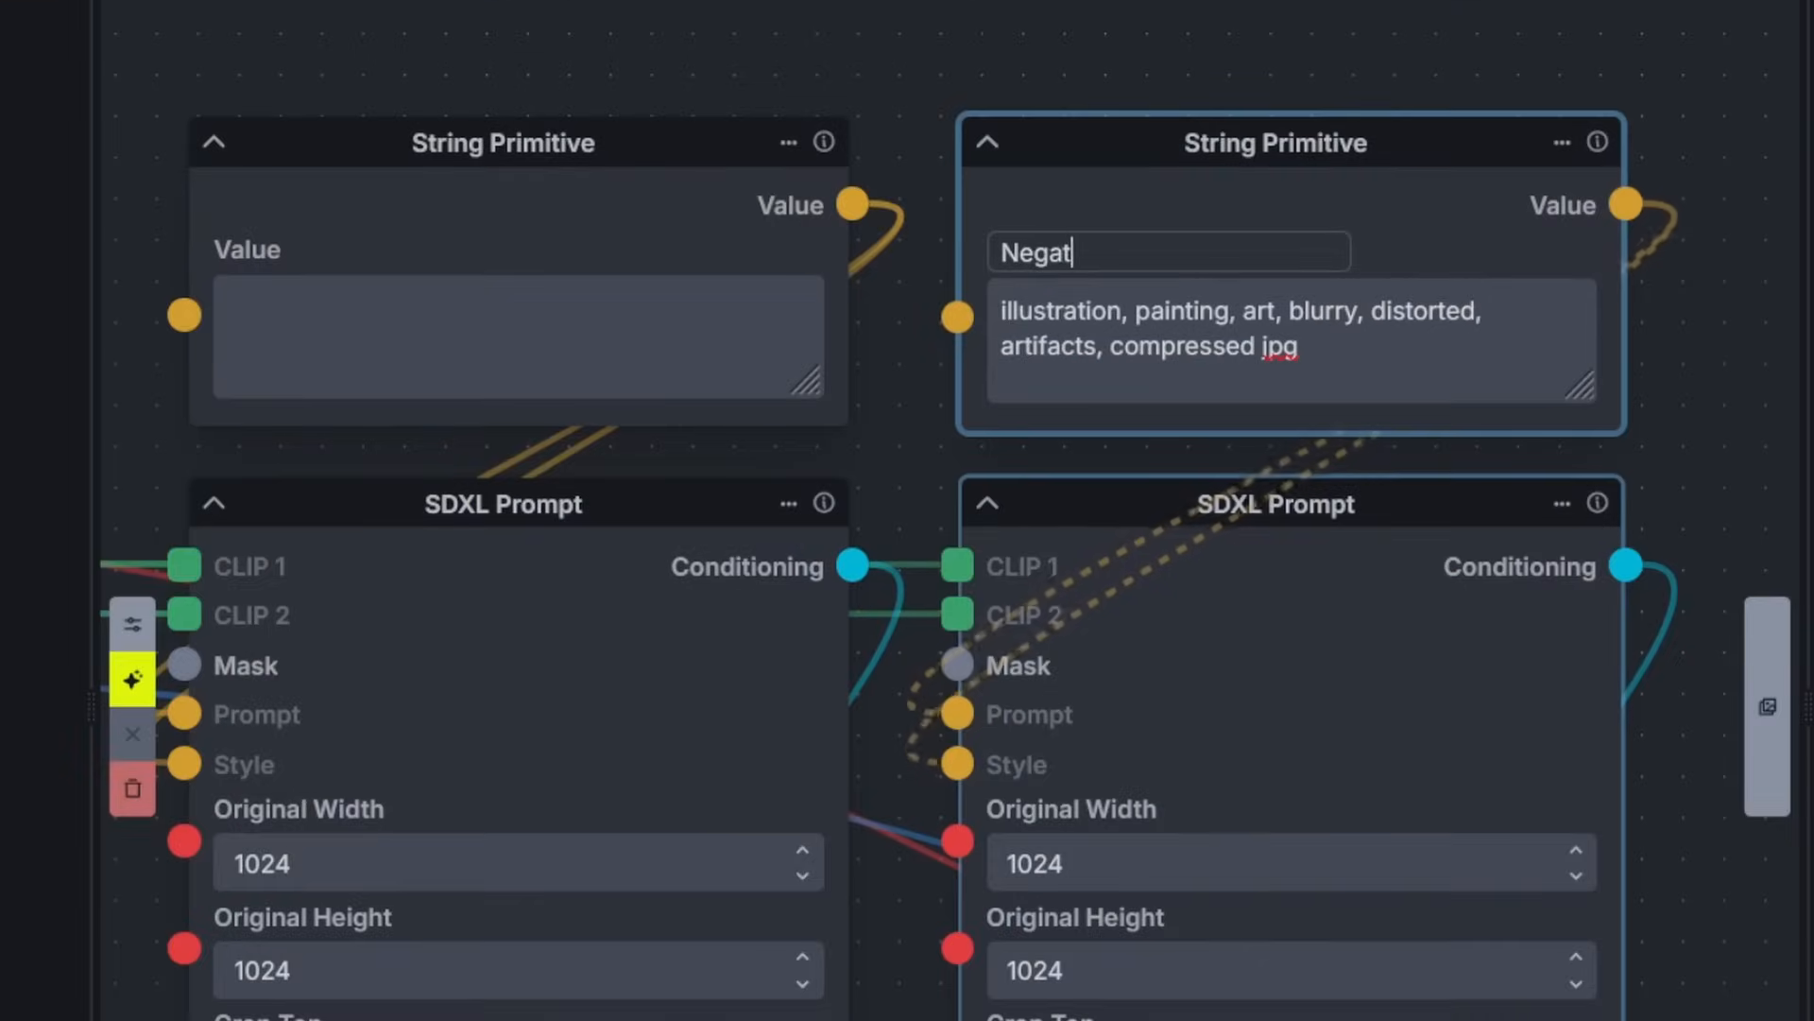
pyautogui.press('Return')
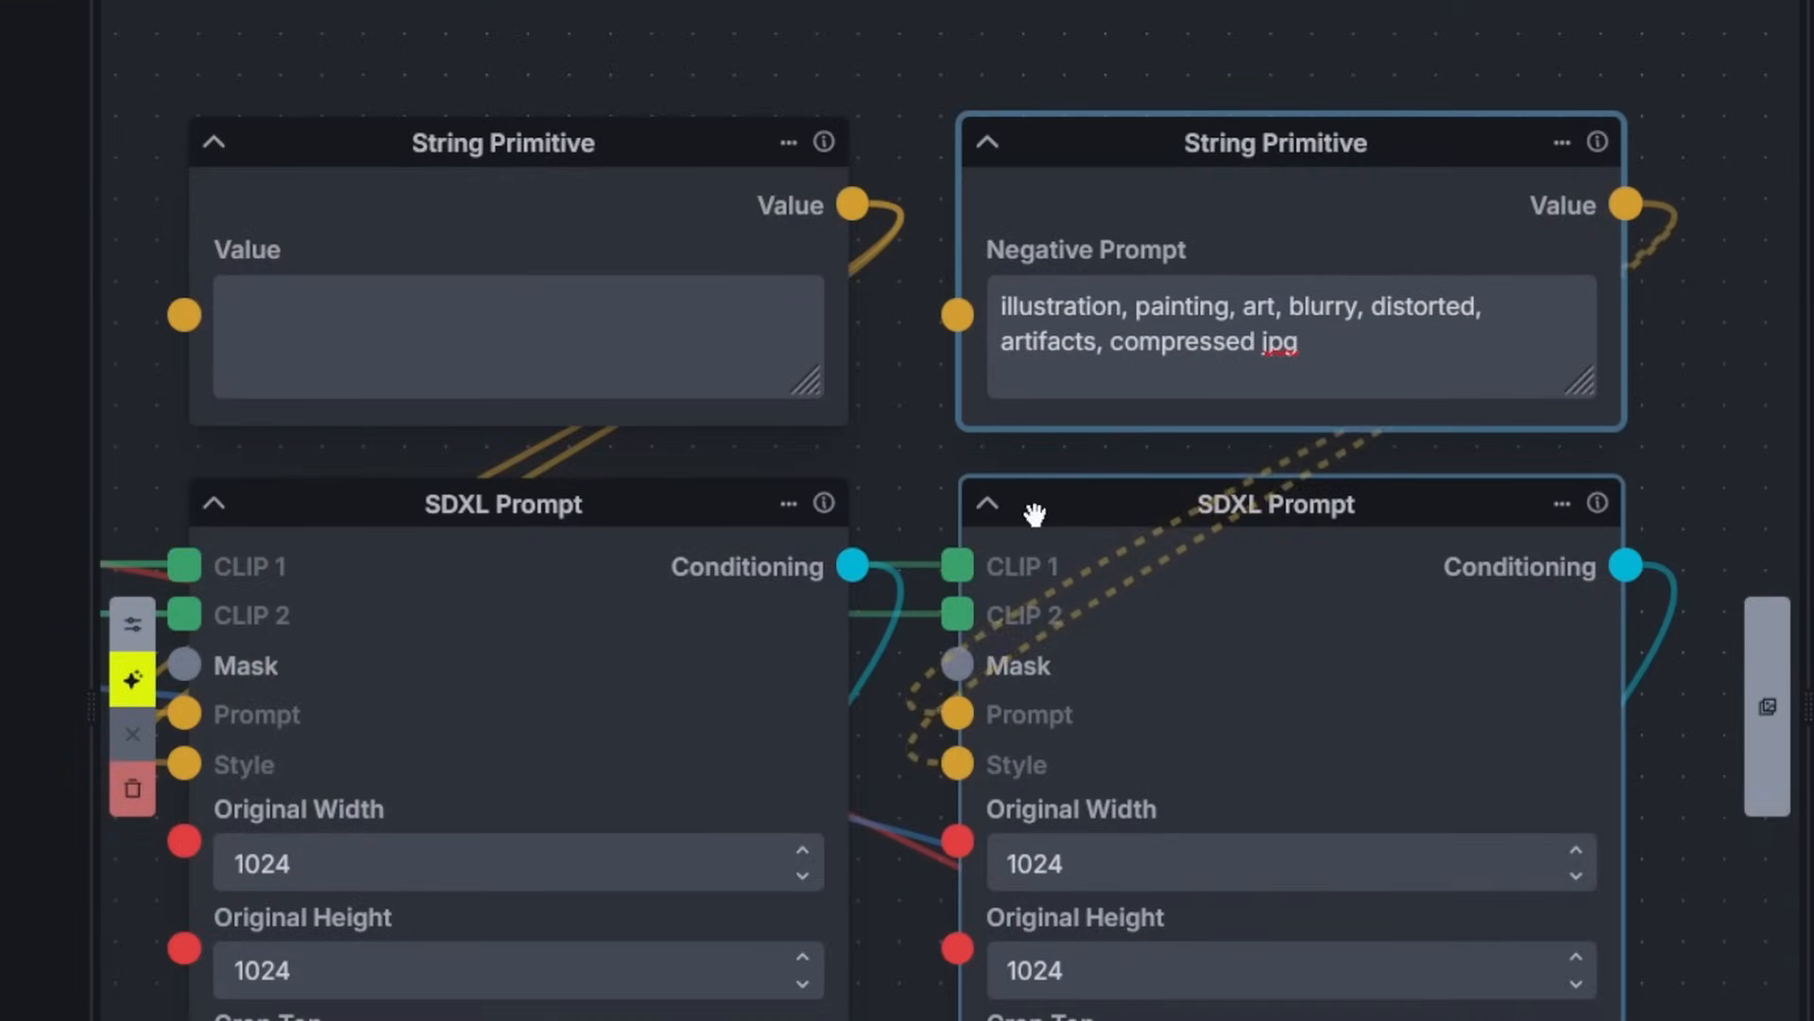
# Step: Rename the empty String Primitive's Value field to "Positive Prompt" and add that field to the workflow form
pyautogui.doubleClick(257, 253)
pyautogui.write('Positive Prompt')
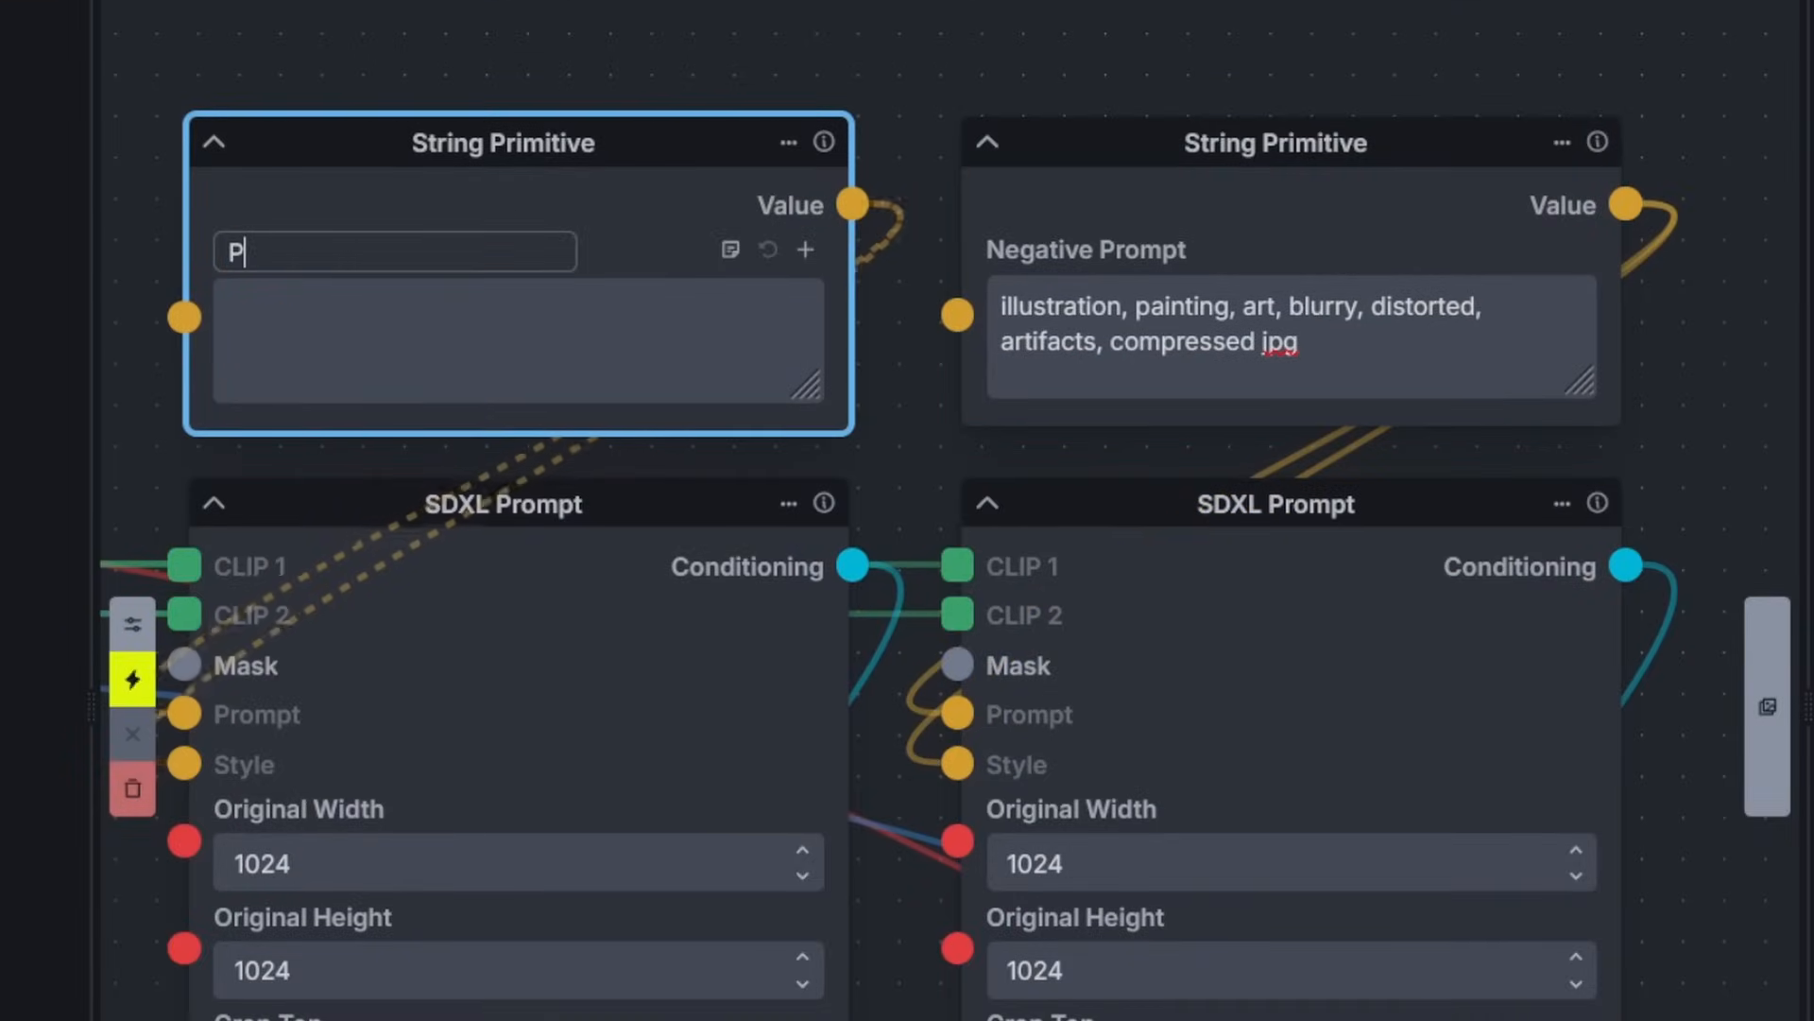
pyautogui.press('Return')
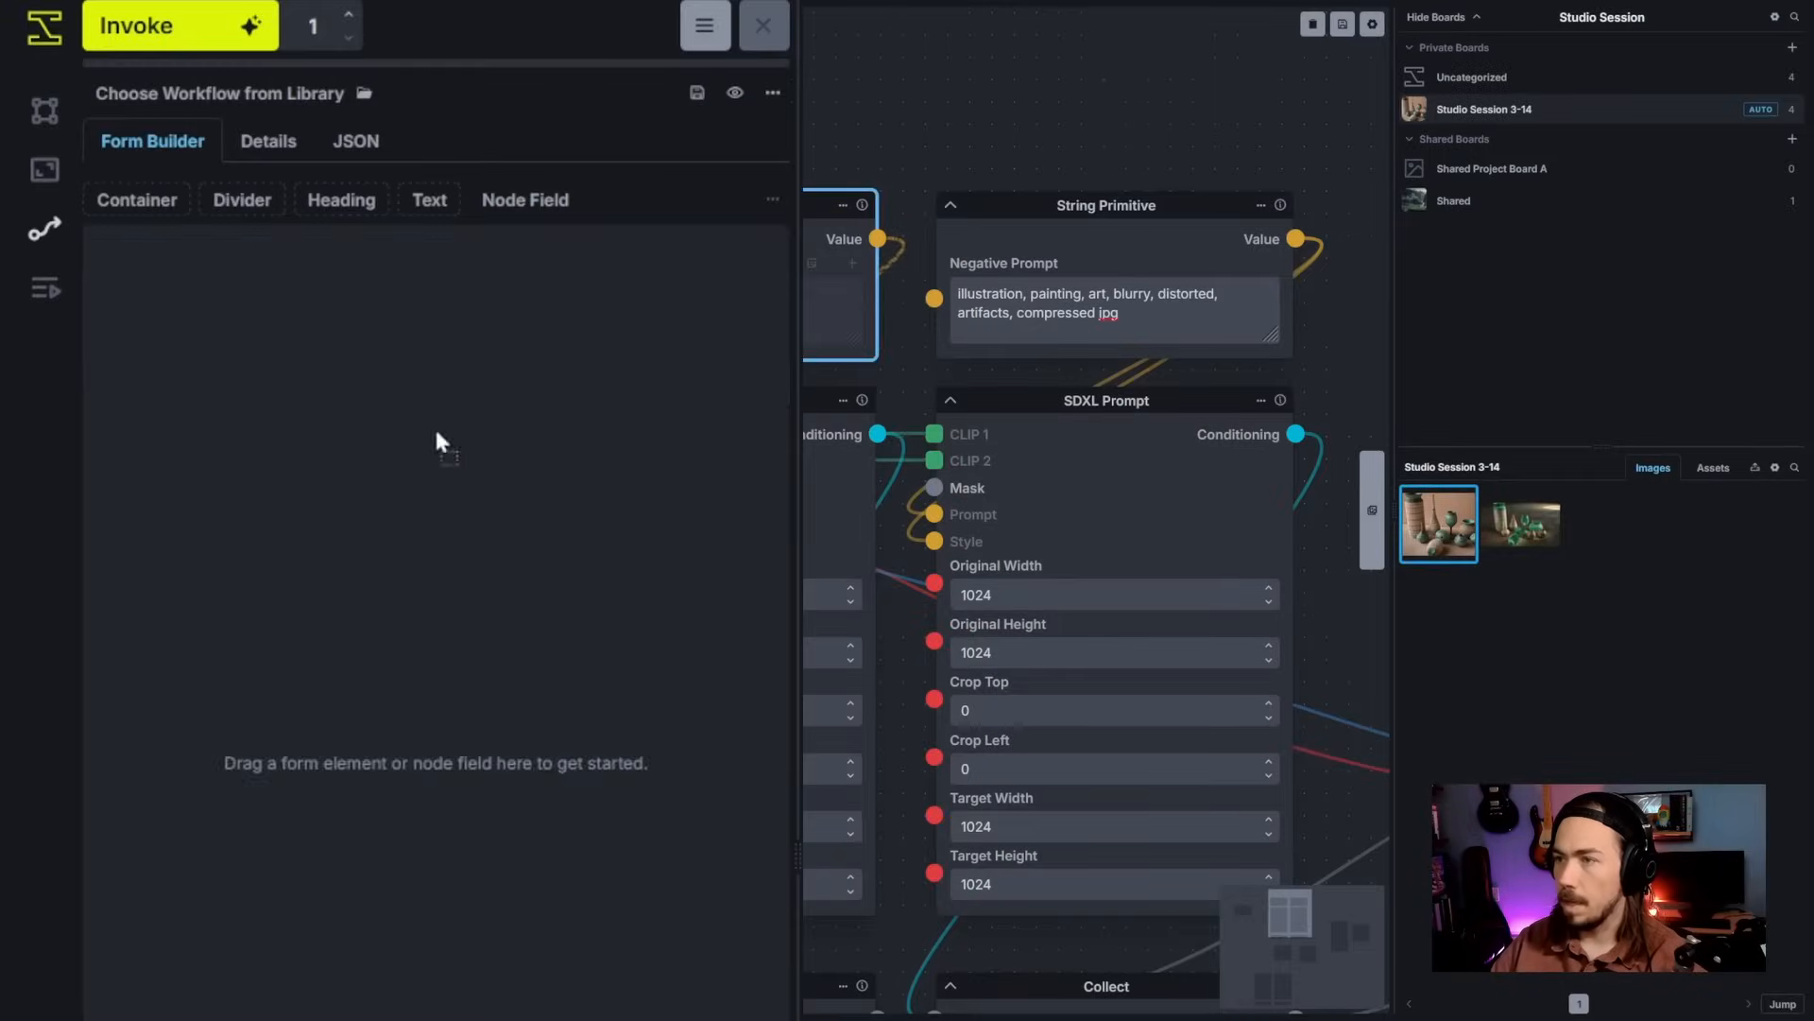
pyautogui.moveTo(437, 441); pyautogui.dragTo(437, 441)
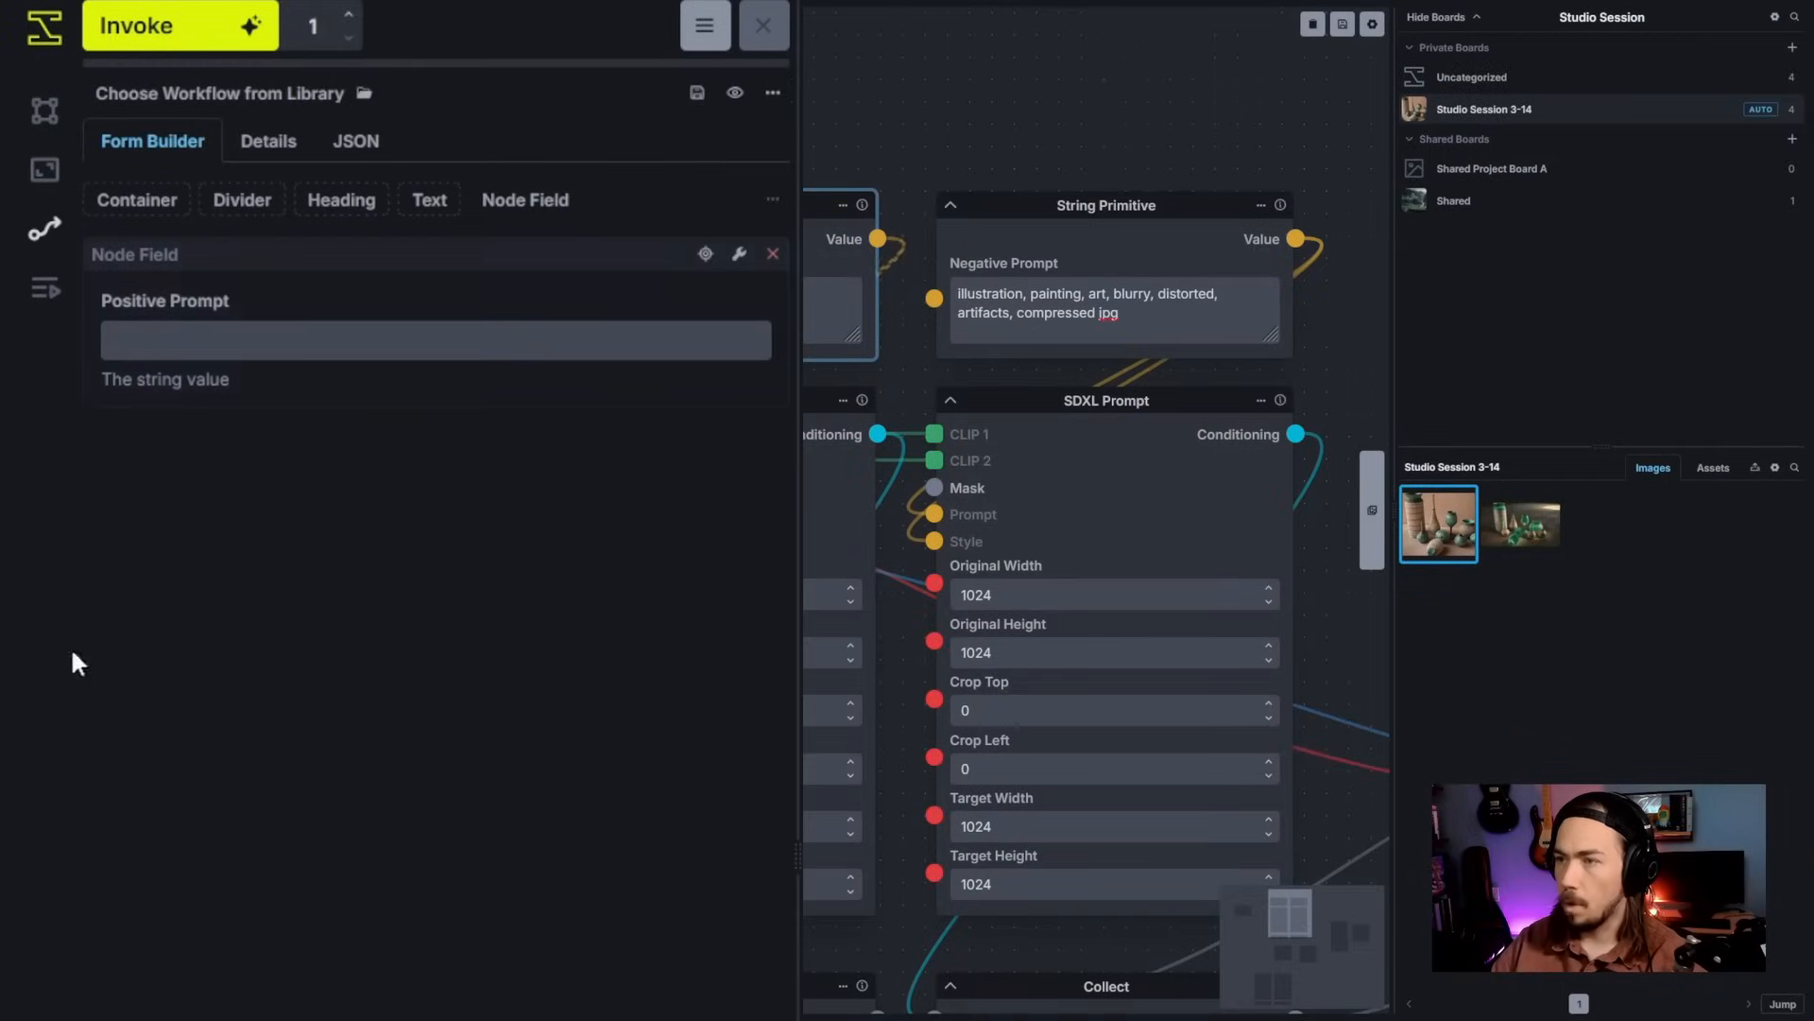
# Step: Collapse both SDXL Prompt nodes and move them with their String Primitives down to just above the two Collect nodes
pyautogui.scroll(-2, 1095, 510)
pyautogui.moveTo(1096, 123); pyautogui.dragTo(1156, 97)
pyautogui.scroll(-3, 595, 526)
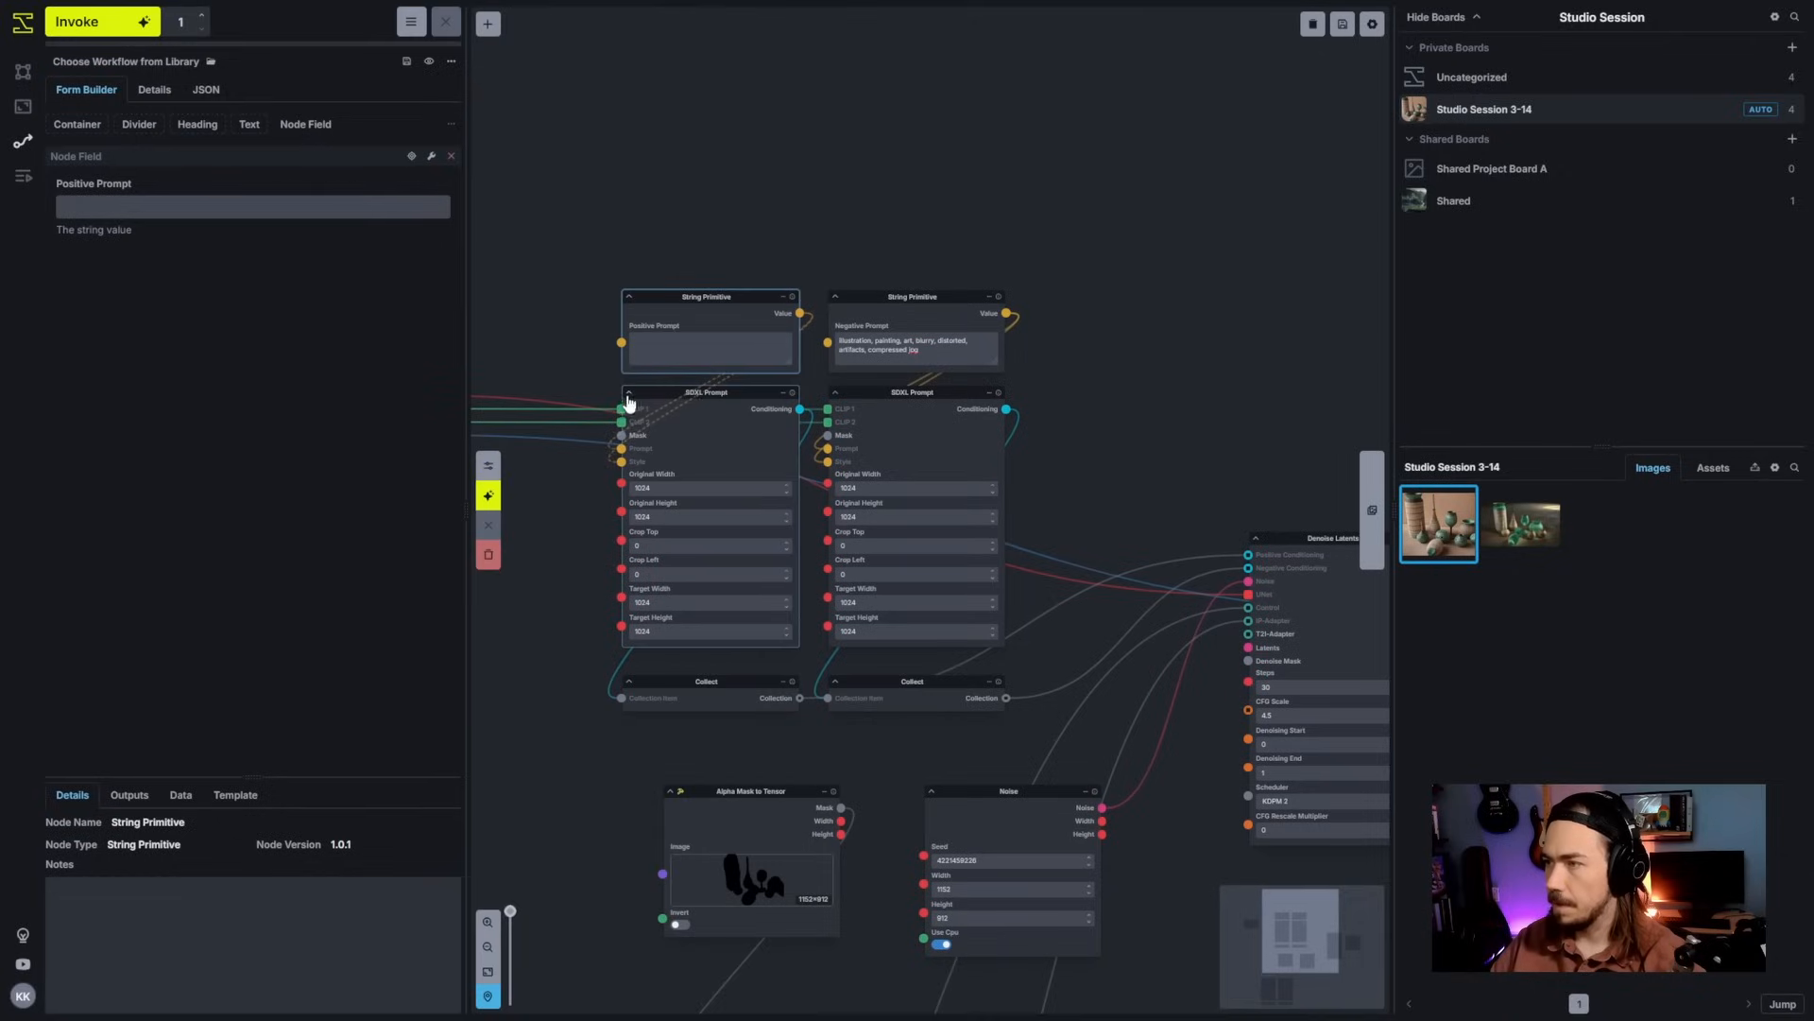
pyautogui.click(628, 393)
pyautogui.click(835, 392)
pyautogui.moveTo(612, 221); pyautogui.dragTo(1016, 456)
pyautogui.moveTo(699, 250); pyautogui.dragTo(983, 470)
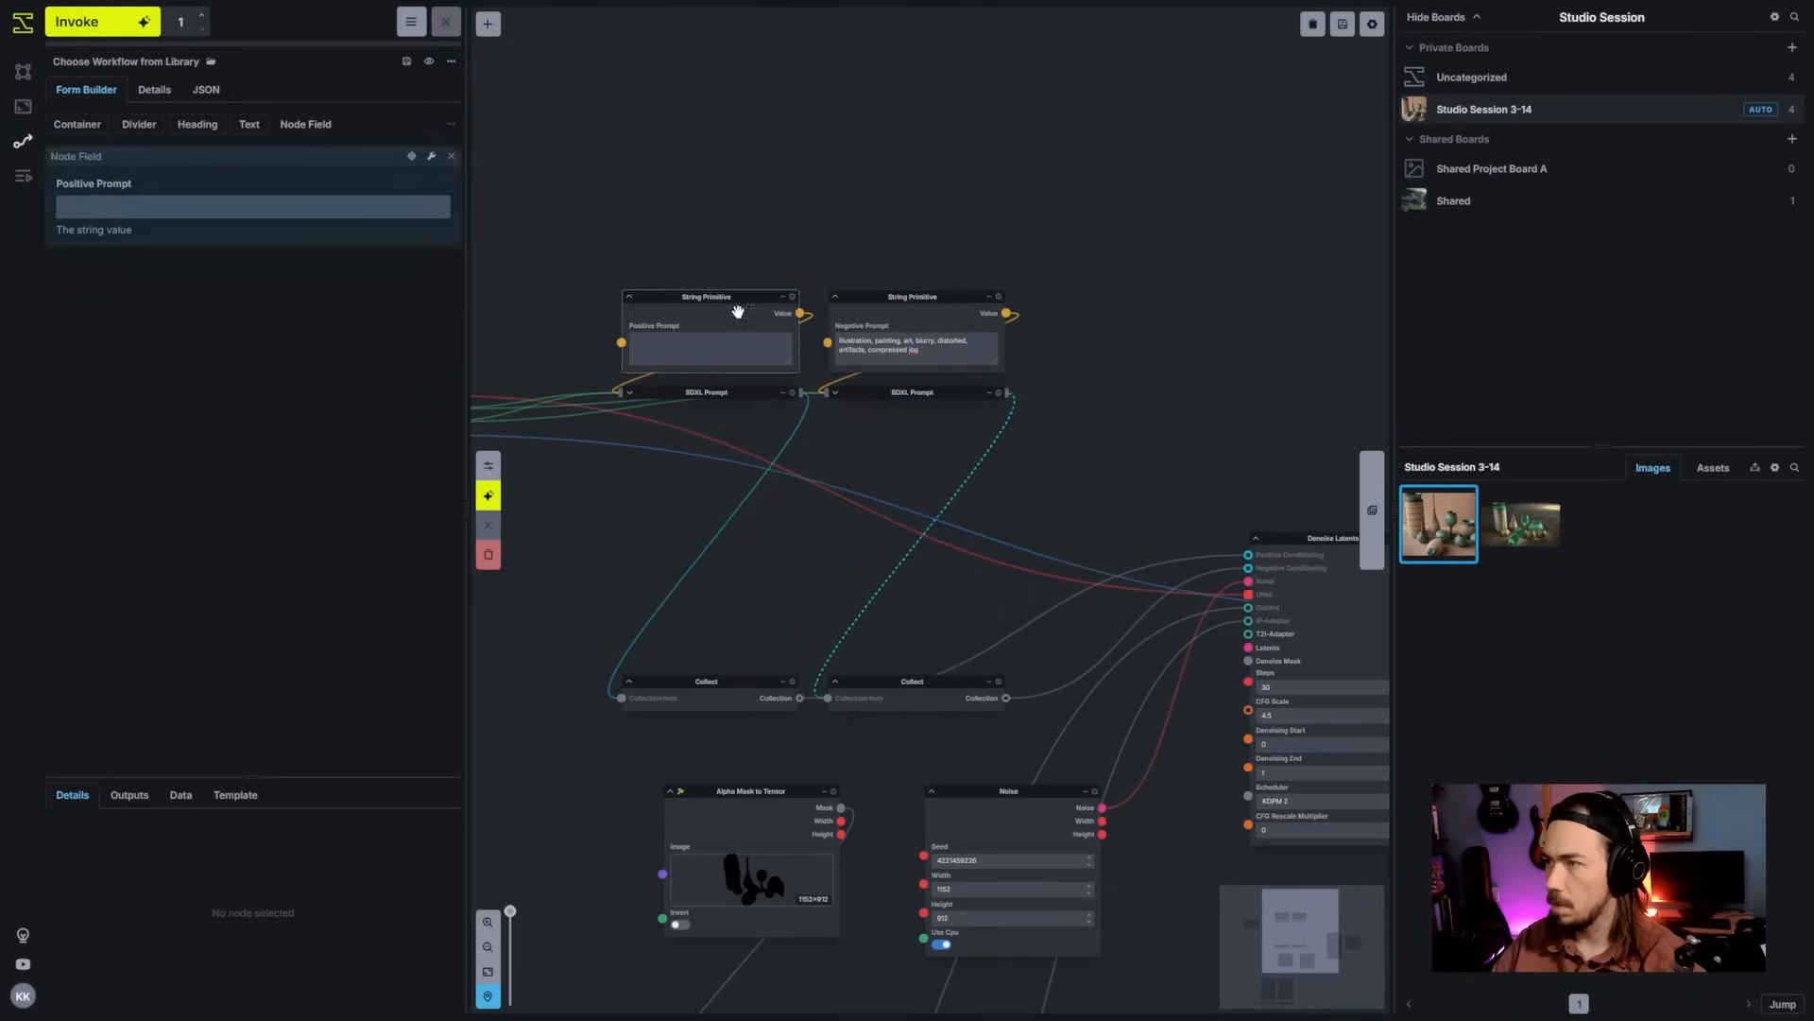
pyautogui.moveTo(588, 480); pyautogui.dragTo(1055, 242)
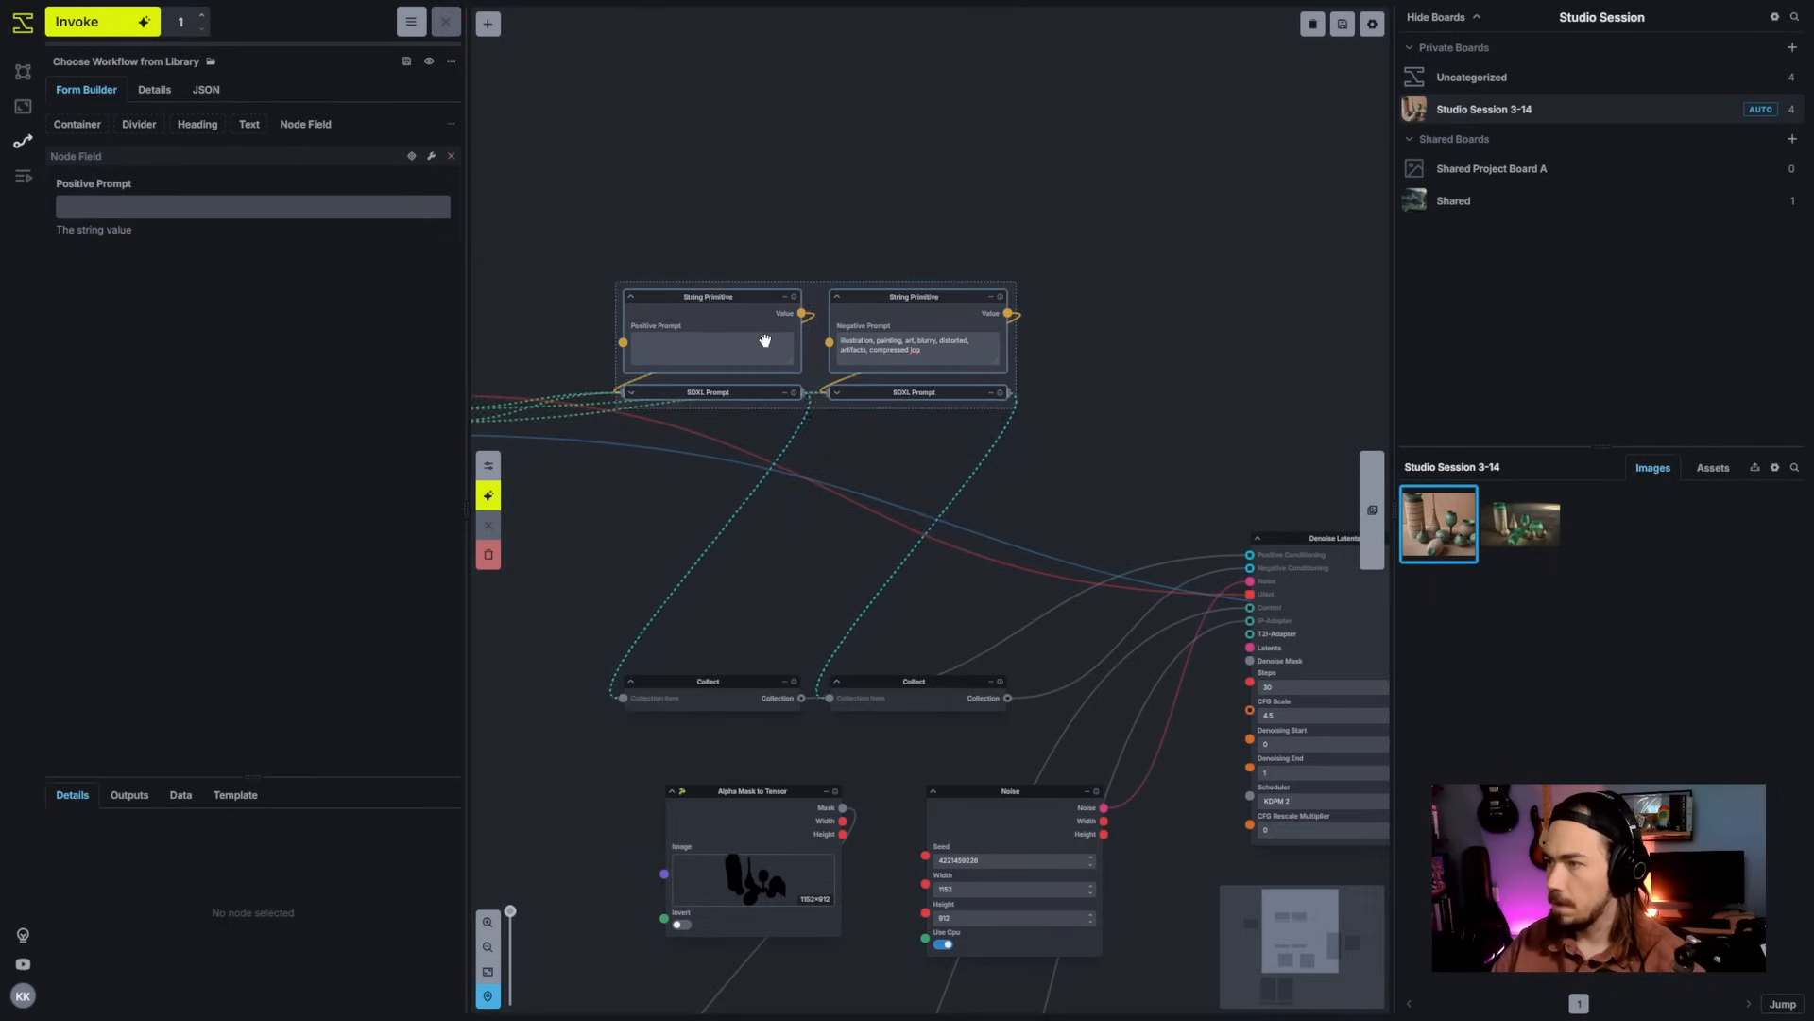
pyautogui.moveTo(774, 317); pyautogui.dragTo(774, 578)
pyautogui.click(774, 484)
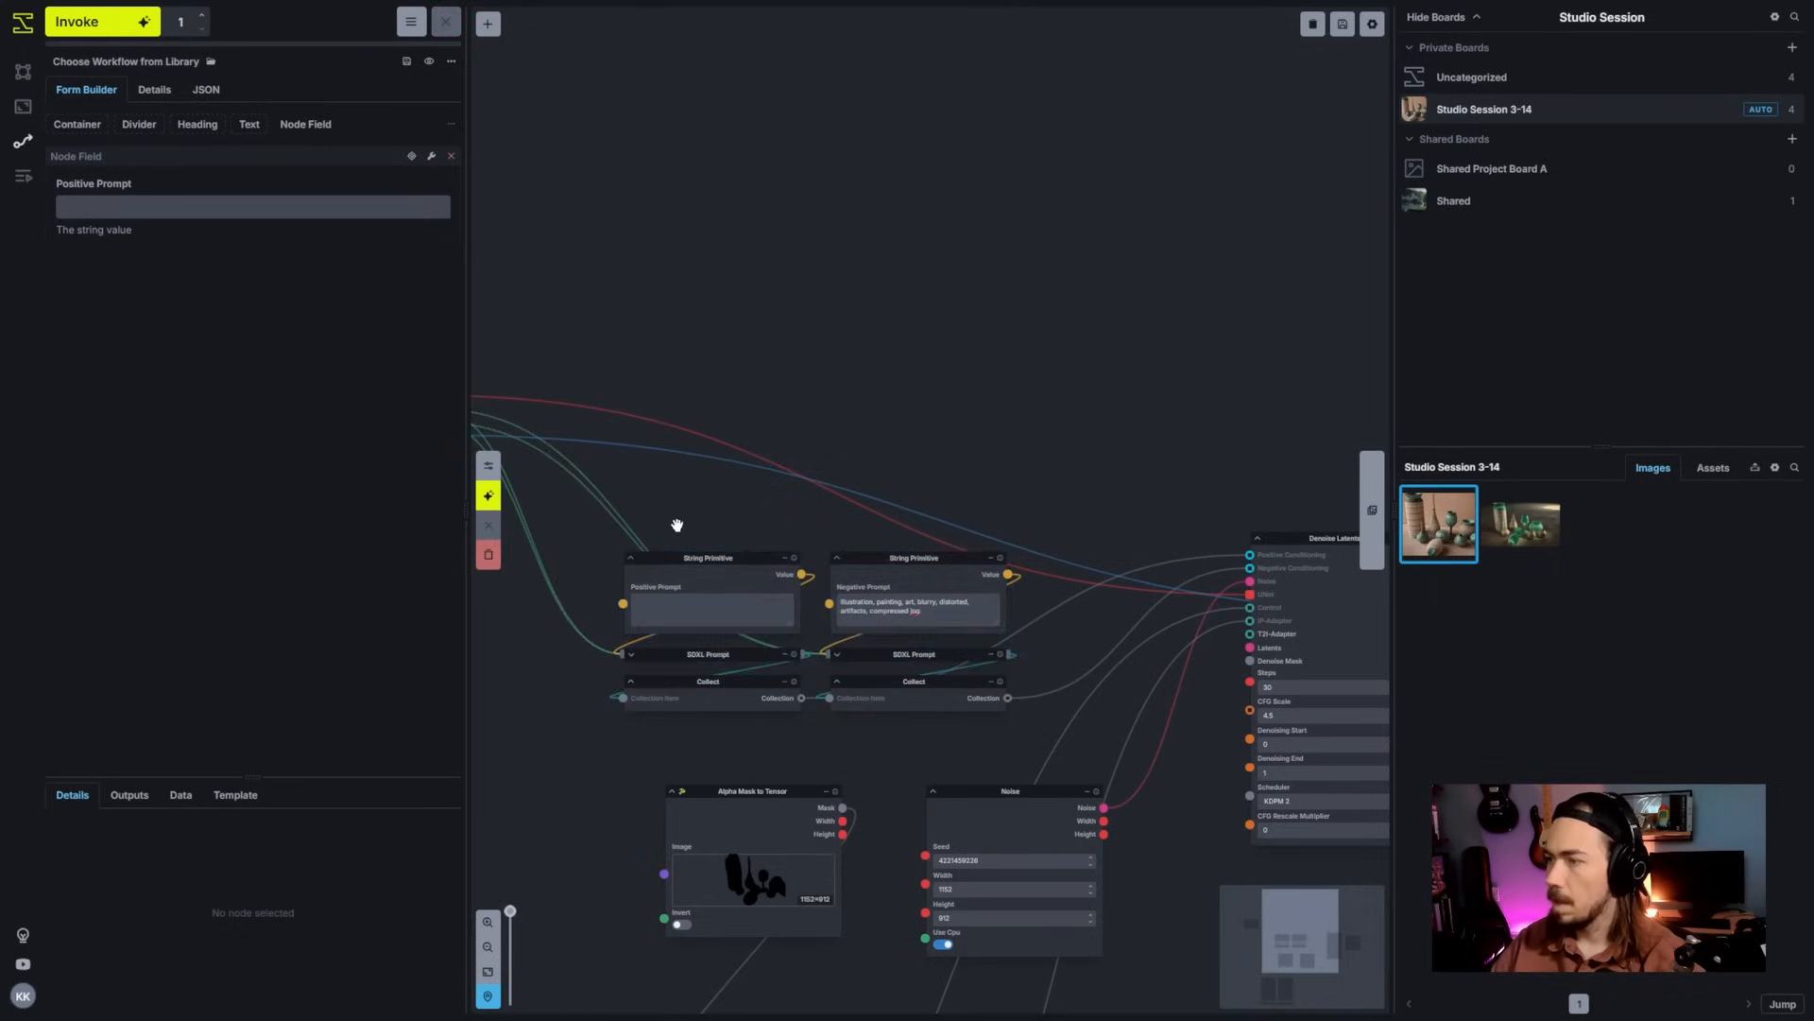
# Step: Move the SDXL Main Model node down beside the Positive Prompt String Primitive
pyautogui.scroll(-2, 676, 527)
pyautogui.press('space')
pyautogui.moveTo(702, 425); pyautogui.dragTo(834, 365)
pyautogui.click(649, 317)
pyautogui.moveTo(690, 356); pyautogui.dragTo(916, 195)
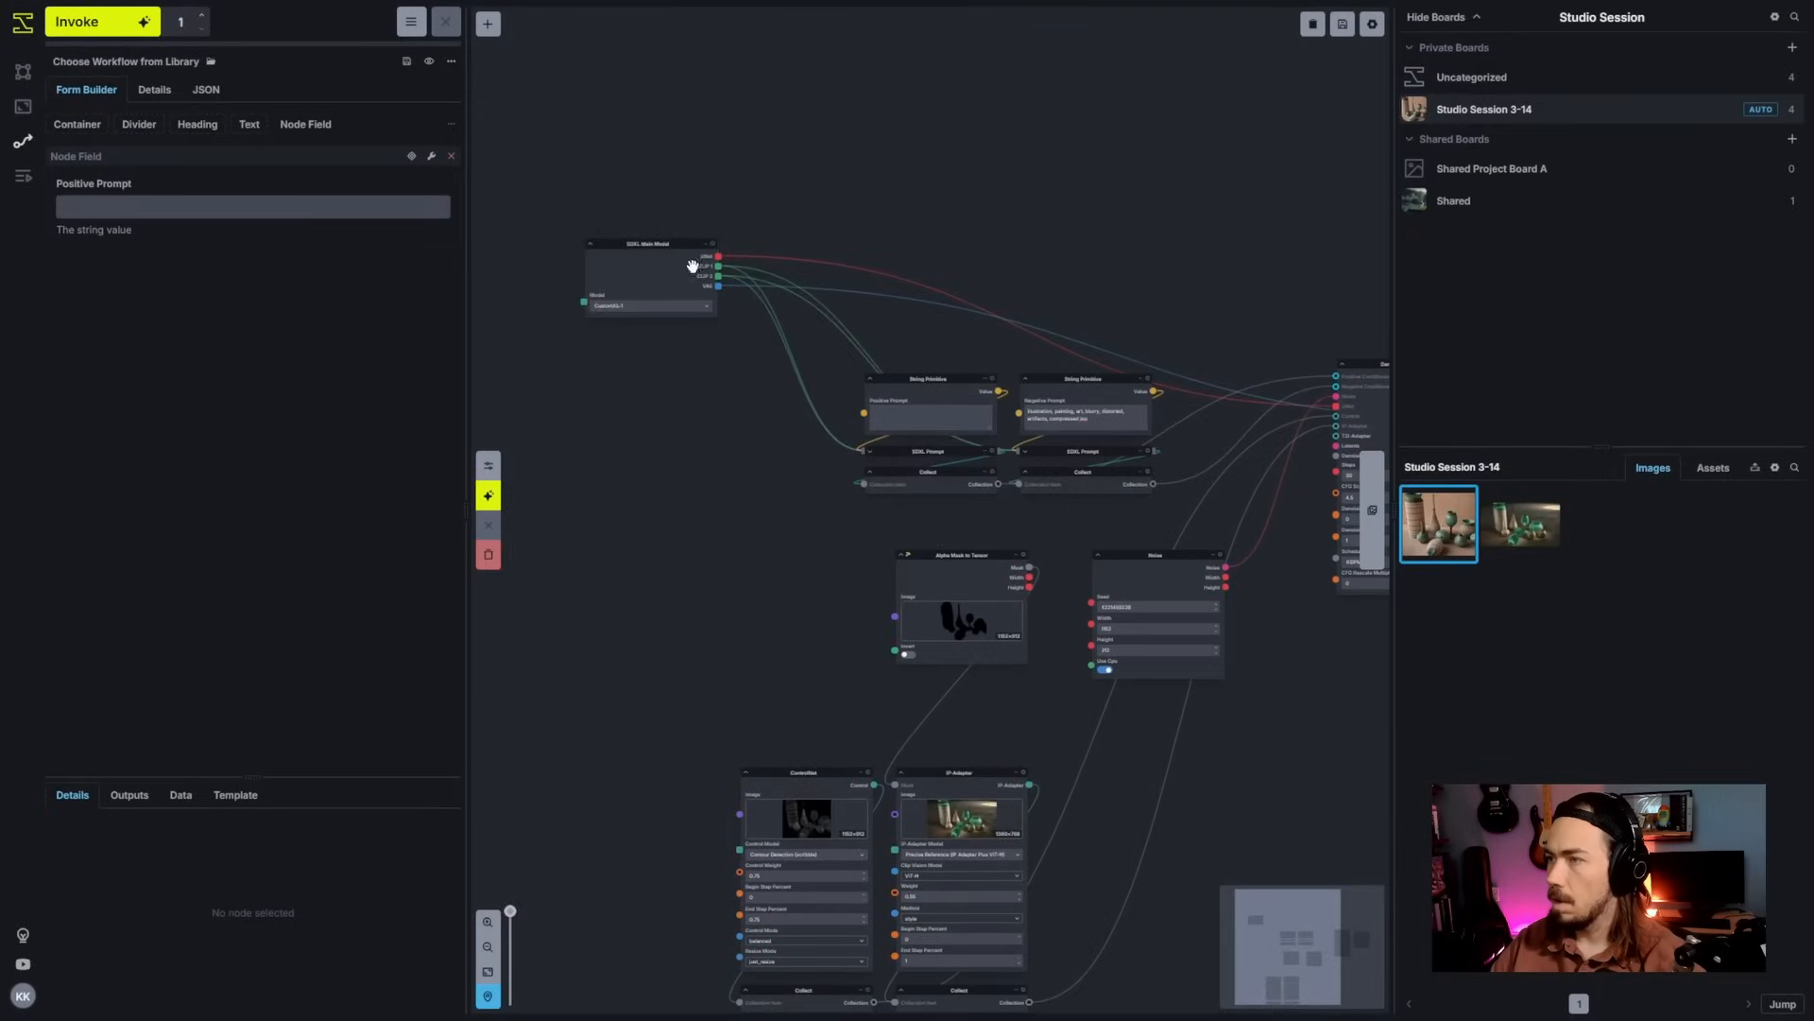
pyautogui.moveTo(656, 269); pyautogui.dragTo(756, 402)
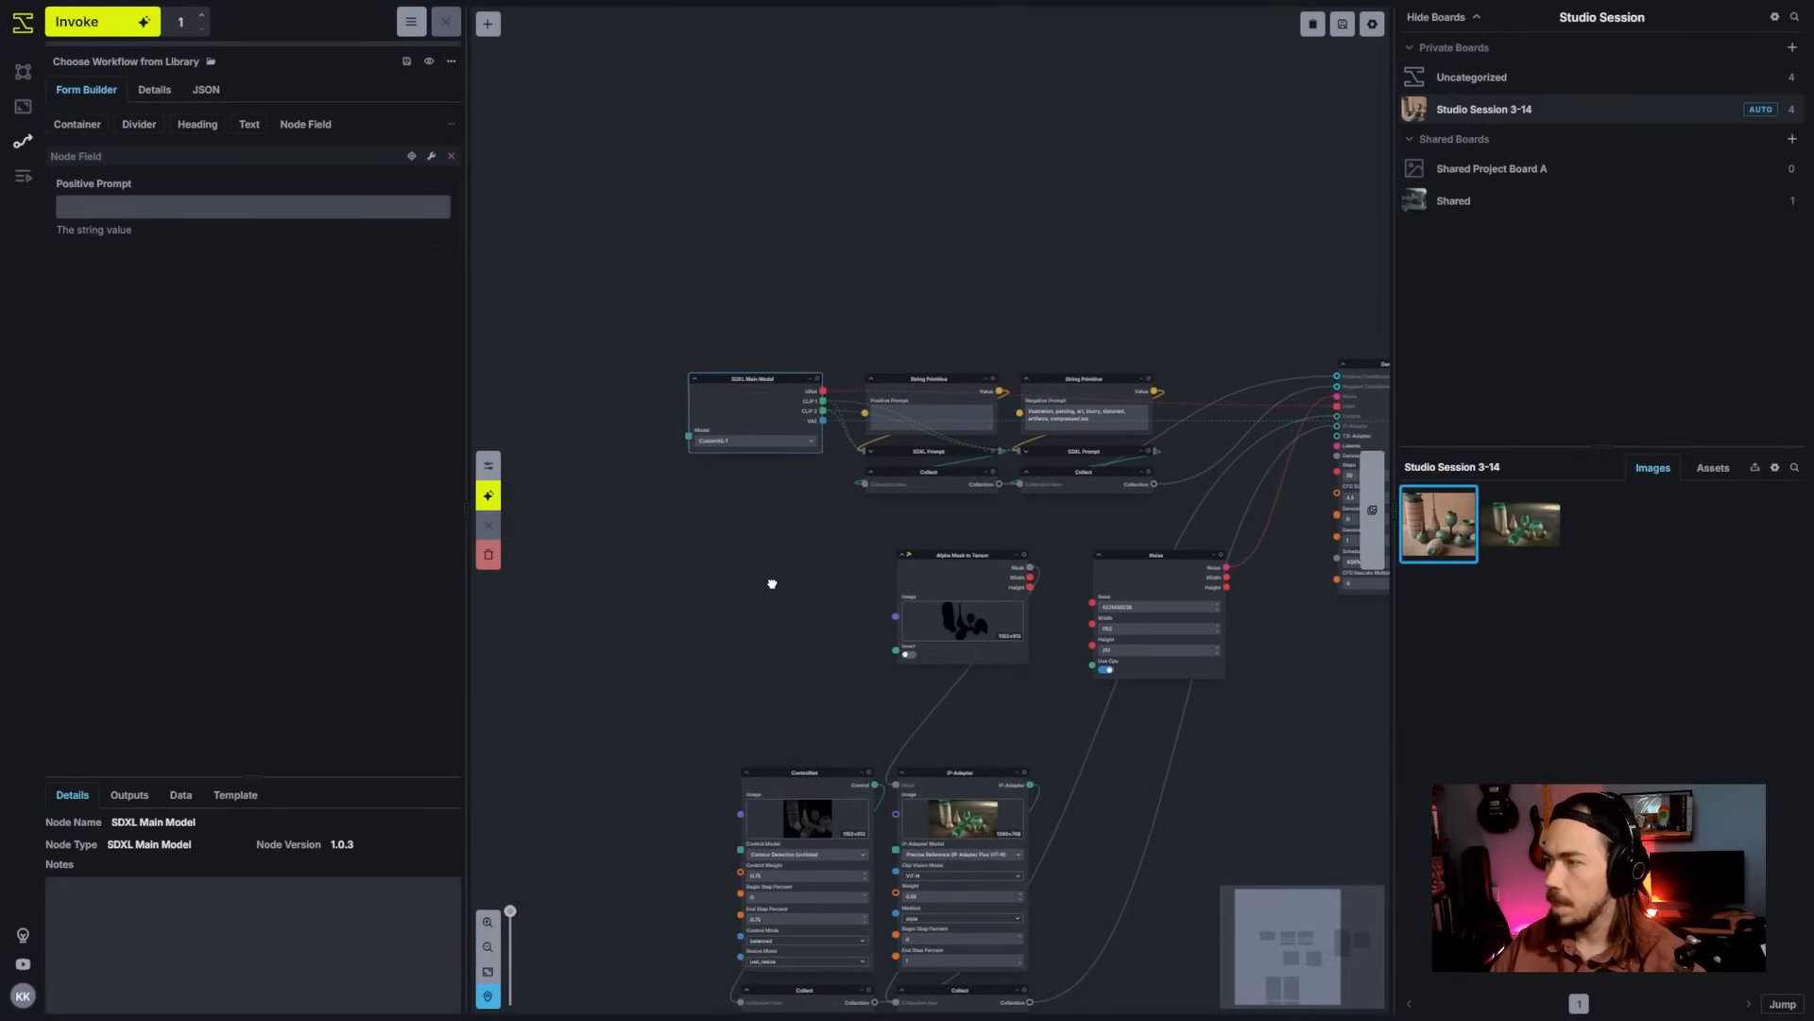
# Step: Move the Alpha Mask to Tensor node directly above the IP-Adapter node
pyautogui.moveTo(769, 579); pyautogui.dragTo(721, 324)
pyautogui.moveTo(909, 311); pyautogui.dragTo(744, 399)
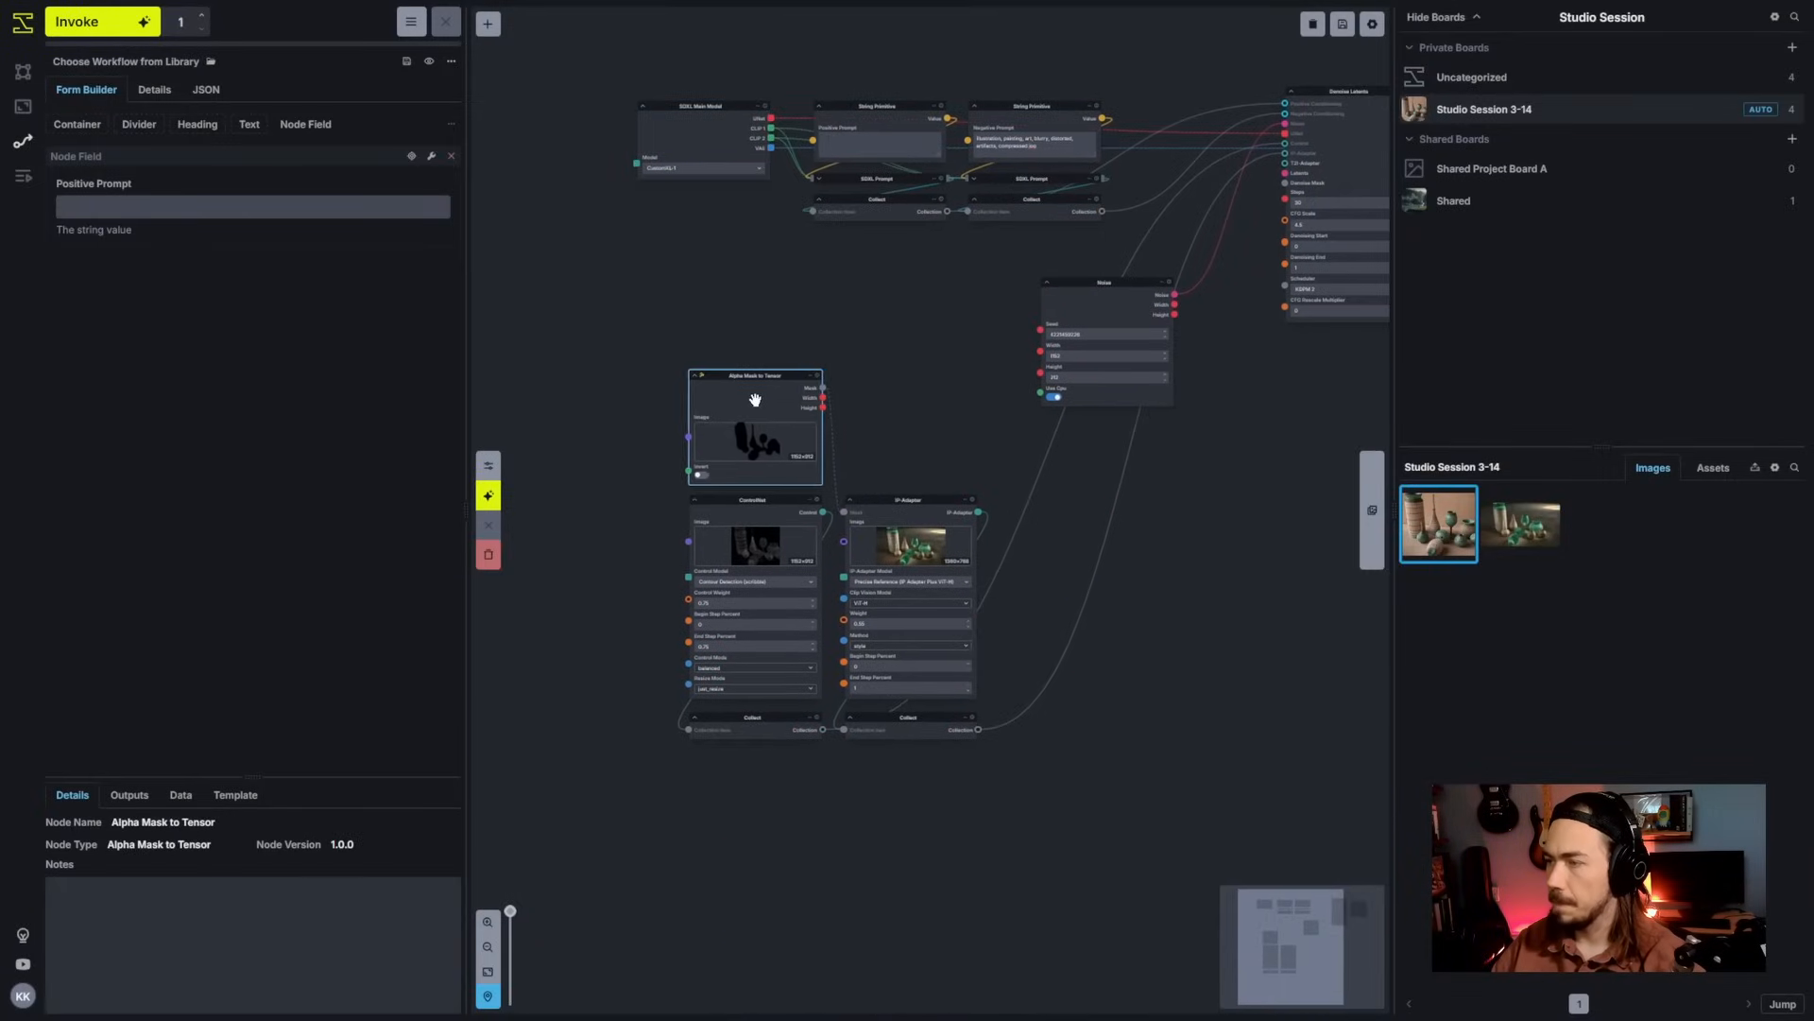
pyautogui.scroll(5, 744, 400)
pyautogui.scroll(-2, 695, 530)
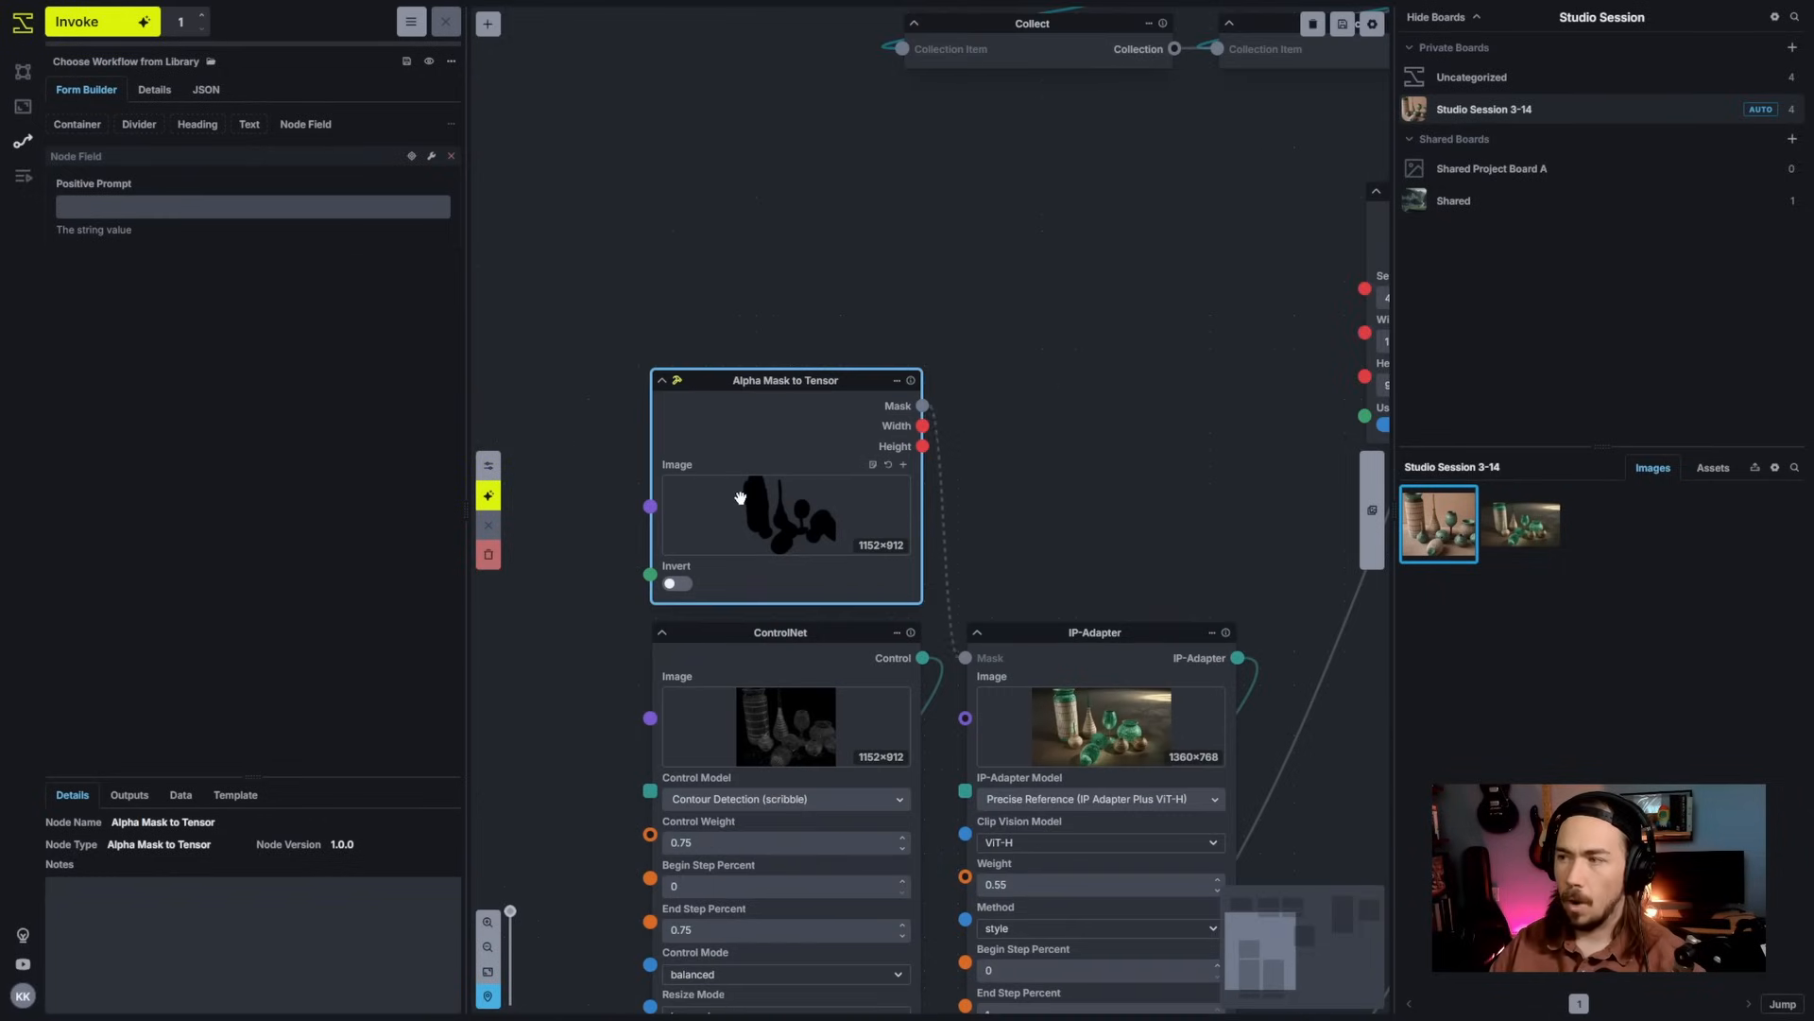
pyautogui.moveTo(814, 423); pyautogui.dragTo(1120, 433)
pyautogui.moveTo(1116, 357); pyautogui.dragTo(898, 182)
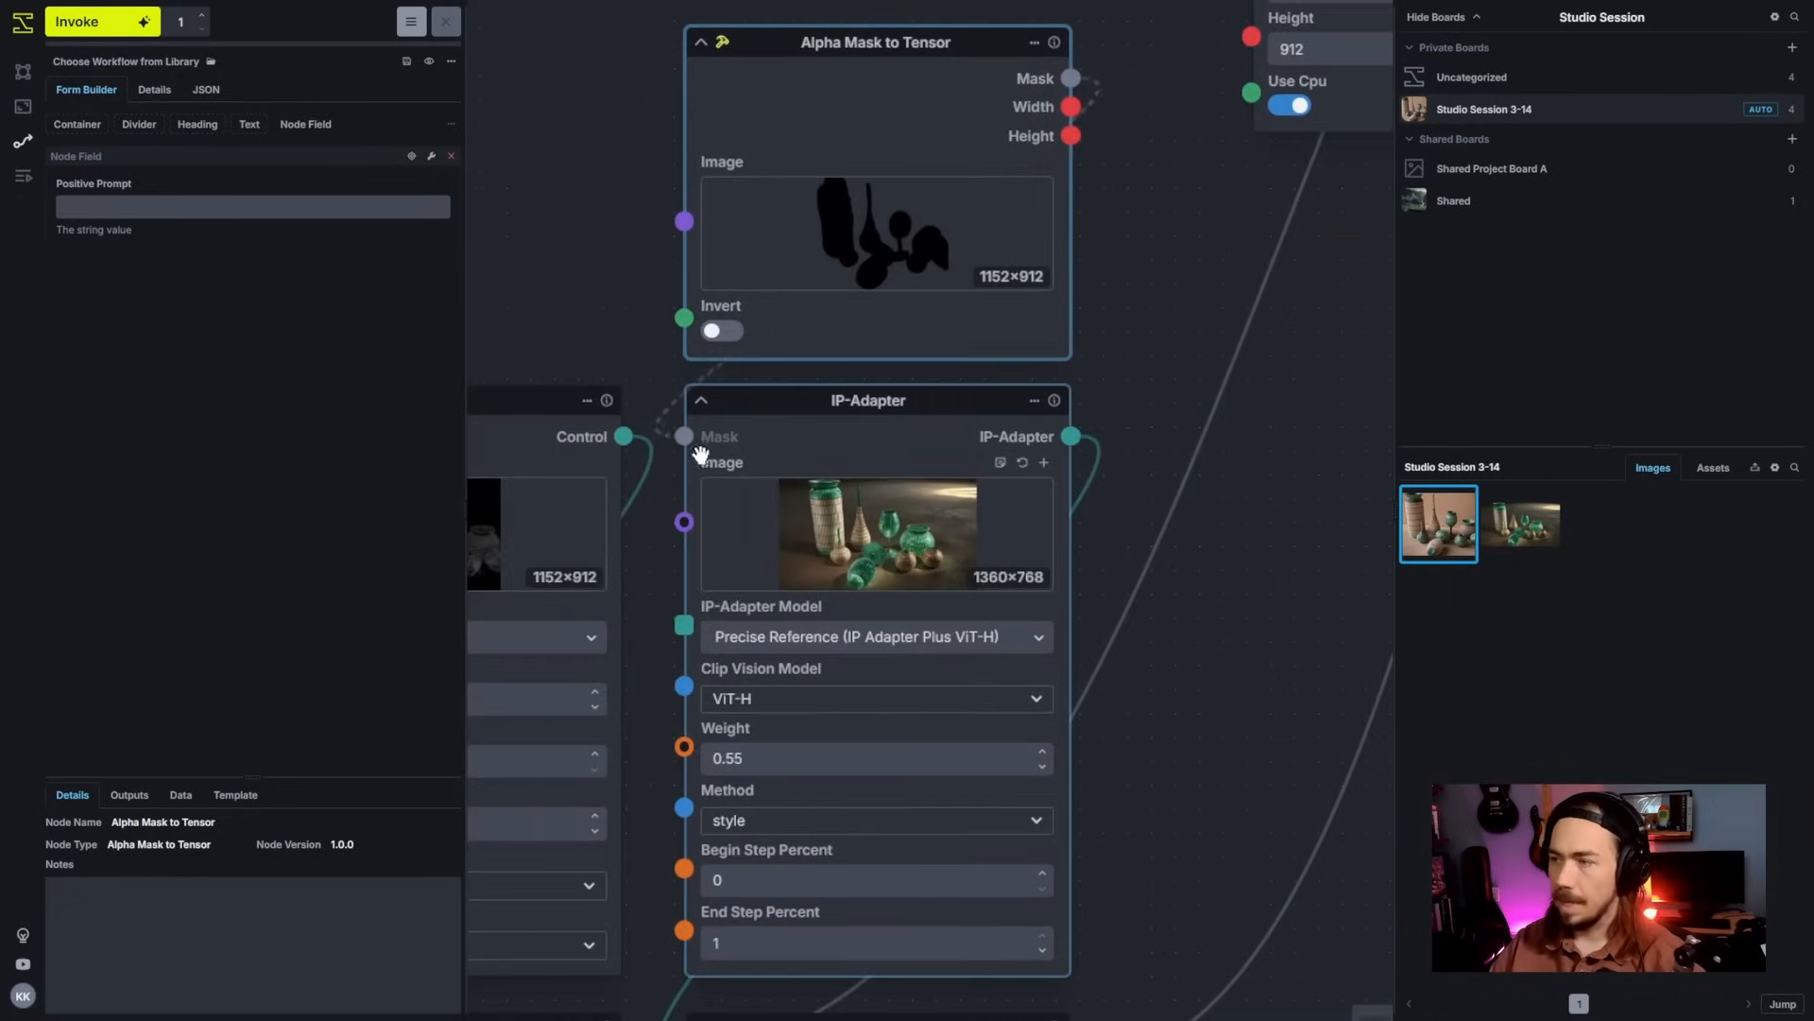
pyautogui.moveTo(701, 436)
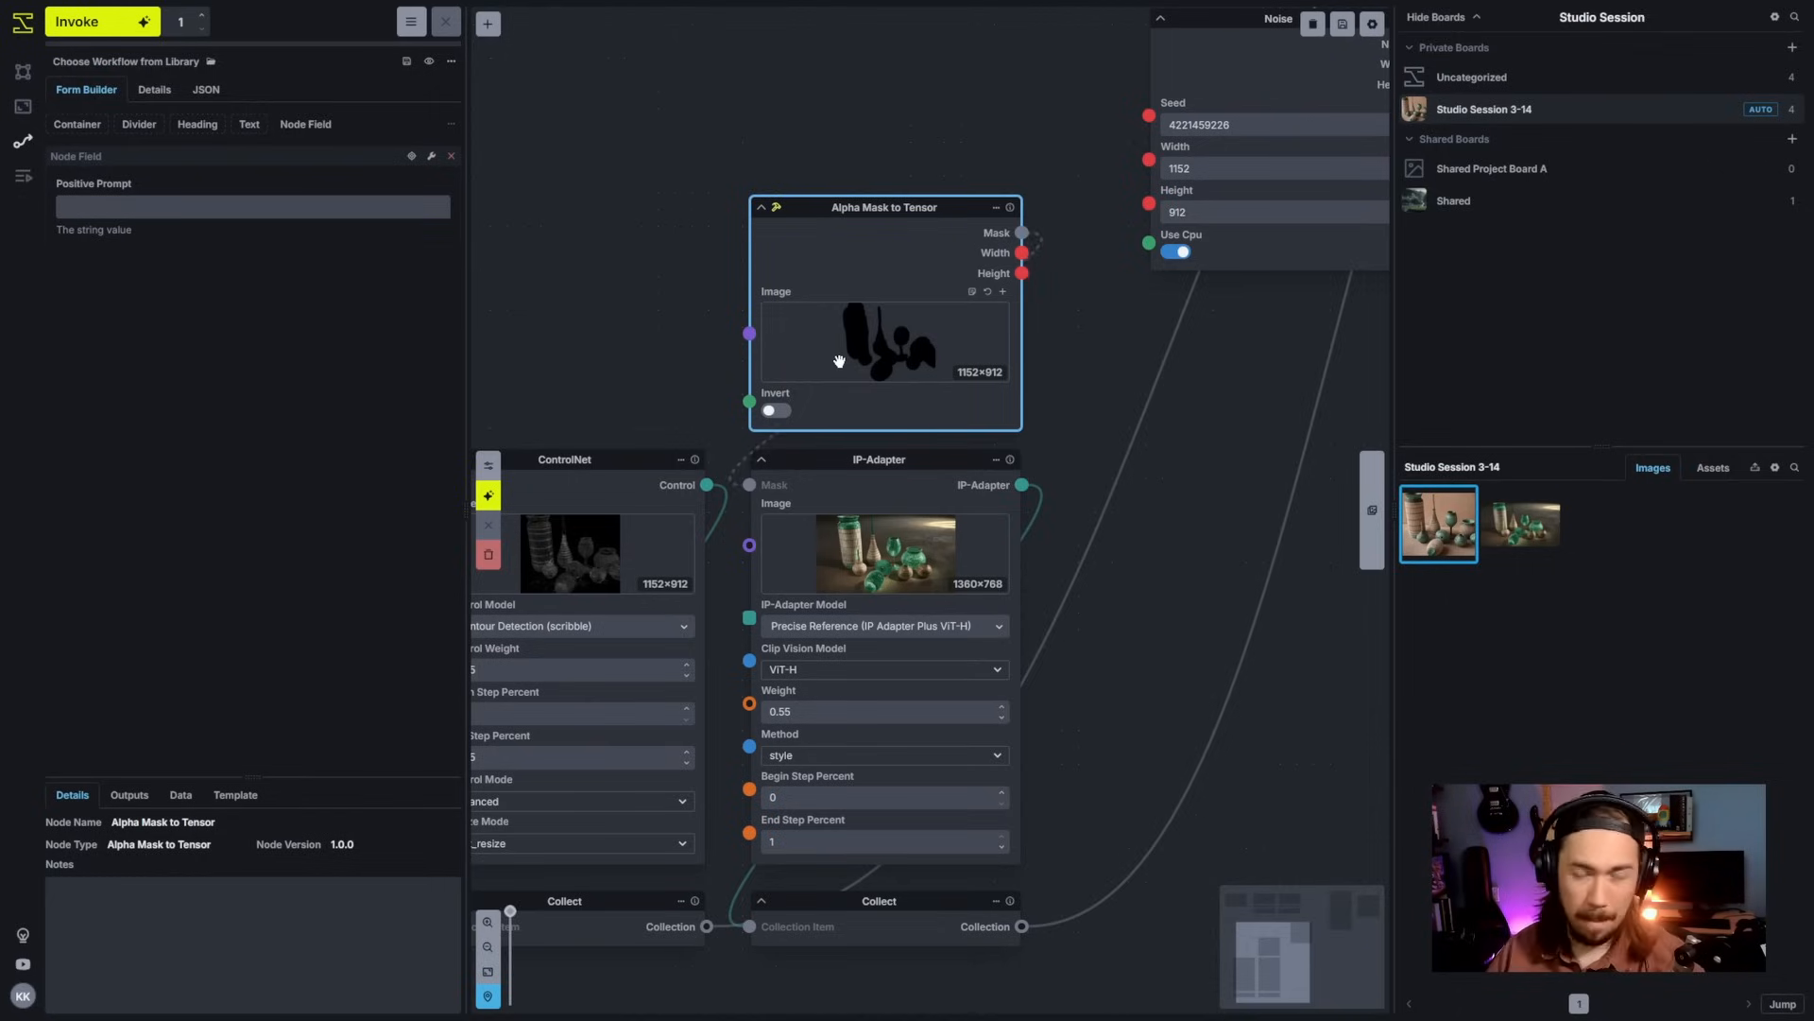
pyautogui.moveTo(786, 506)
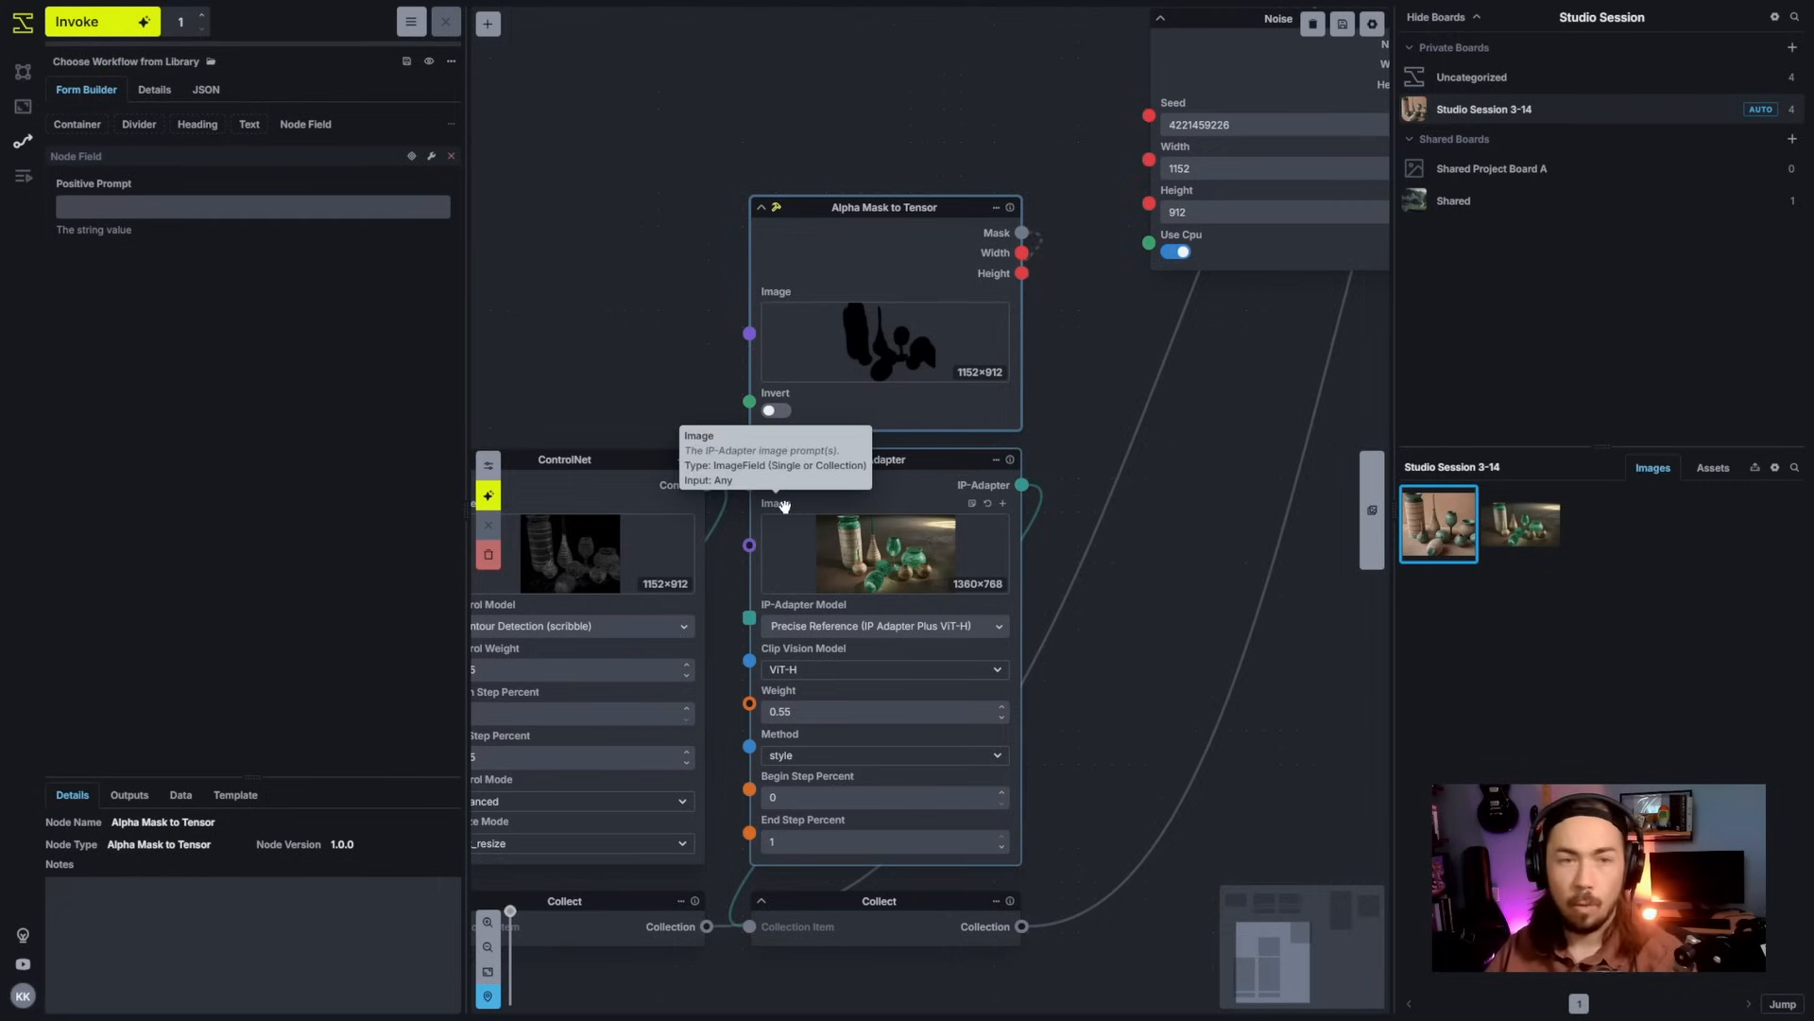
# Step: Add the IP-Adapter node's Image field to the form below Positive Prompt and rename it "Pottery Style Reference Image"
pyautogui.moveTo(785, 505); pyautogui.dragTo(269, 387)
pyautogui.moveTo(188, 279); pyautogui.dragTo(190, 279)
pyautogui.click(1004, 506)
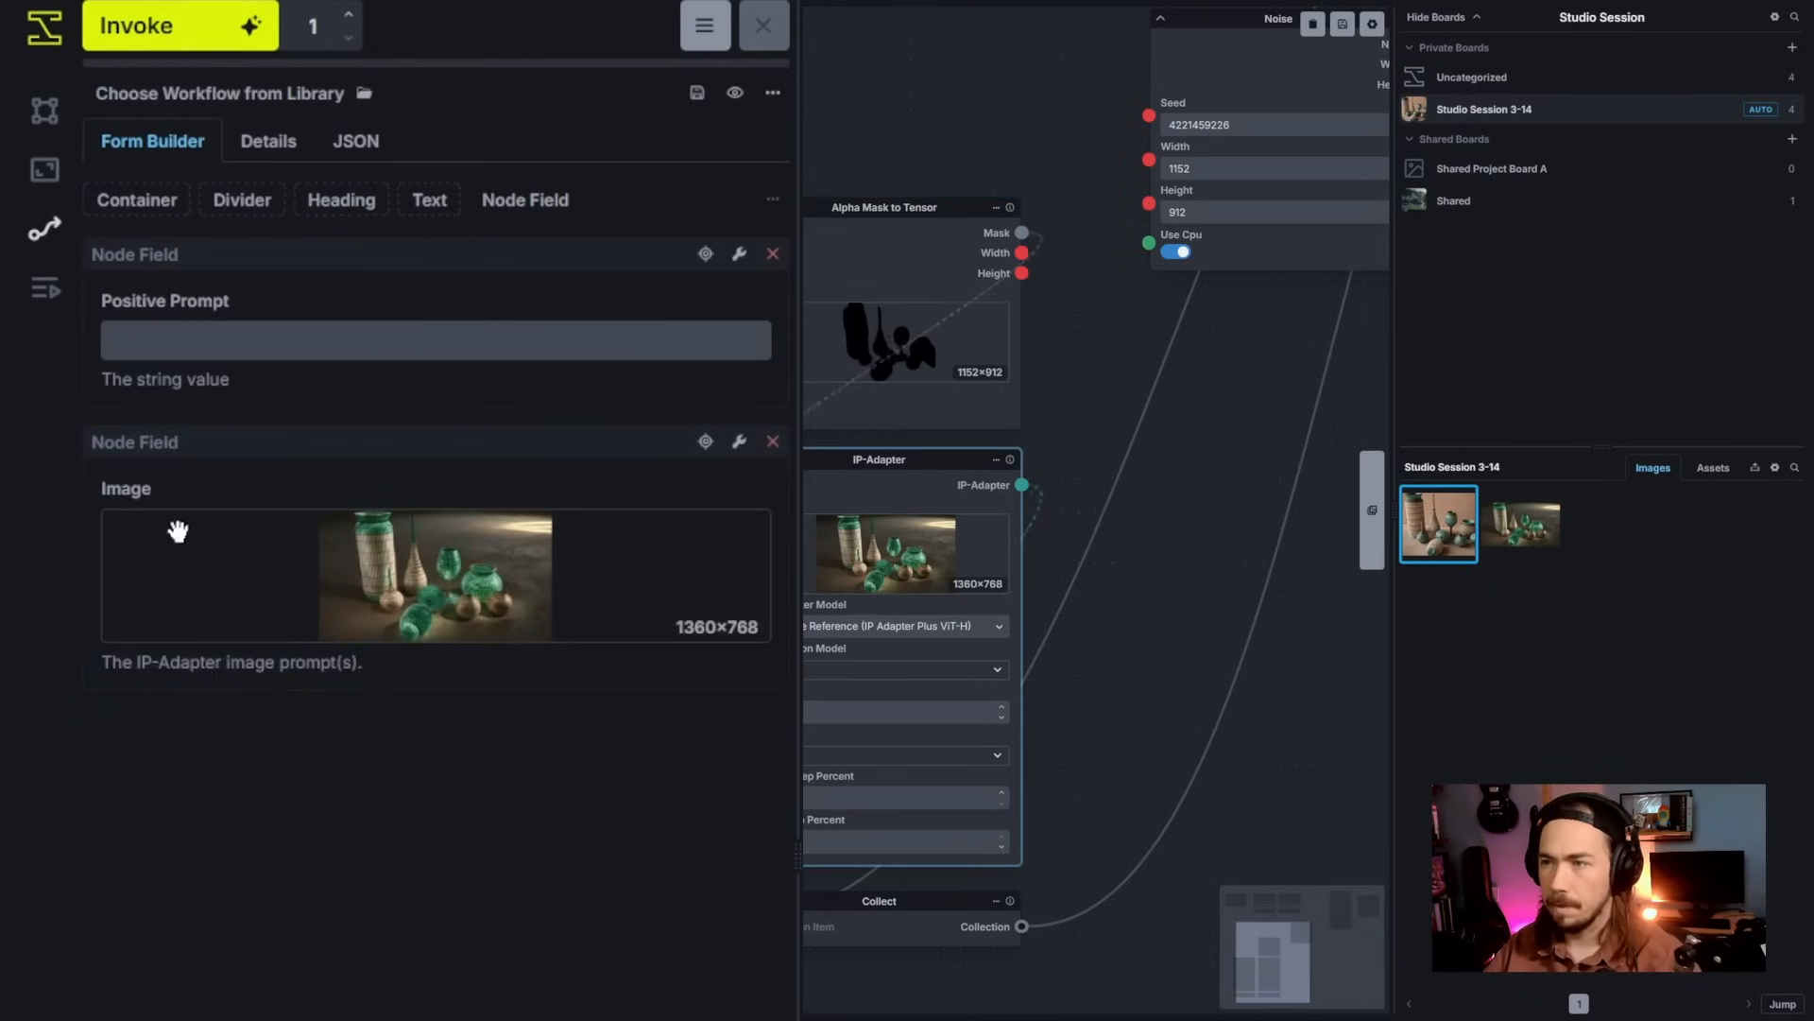
pyautogui.doubleClick(126, 479)
pyautogui.write('Pottery S')
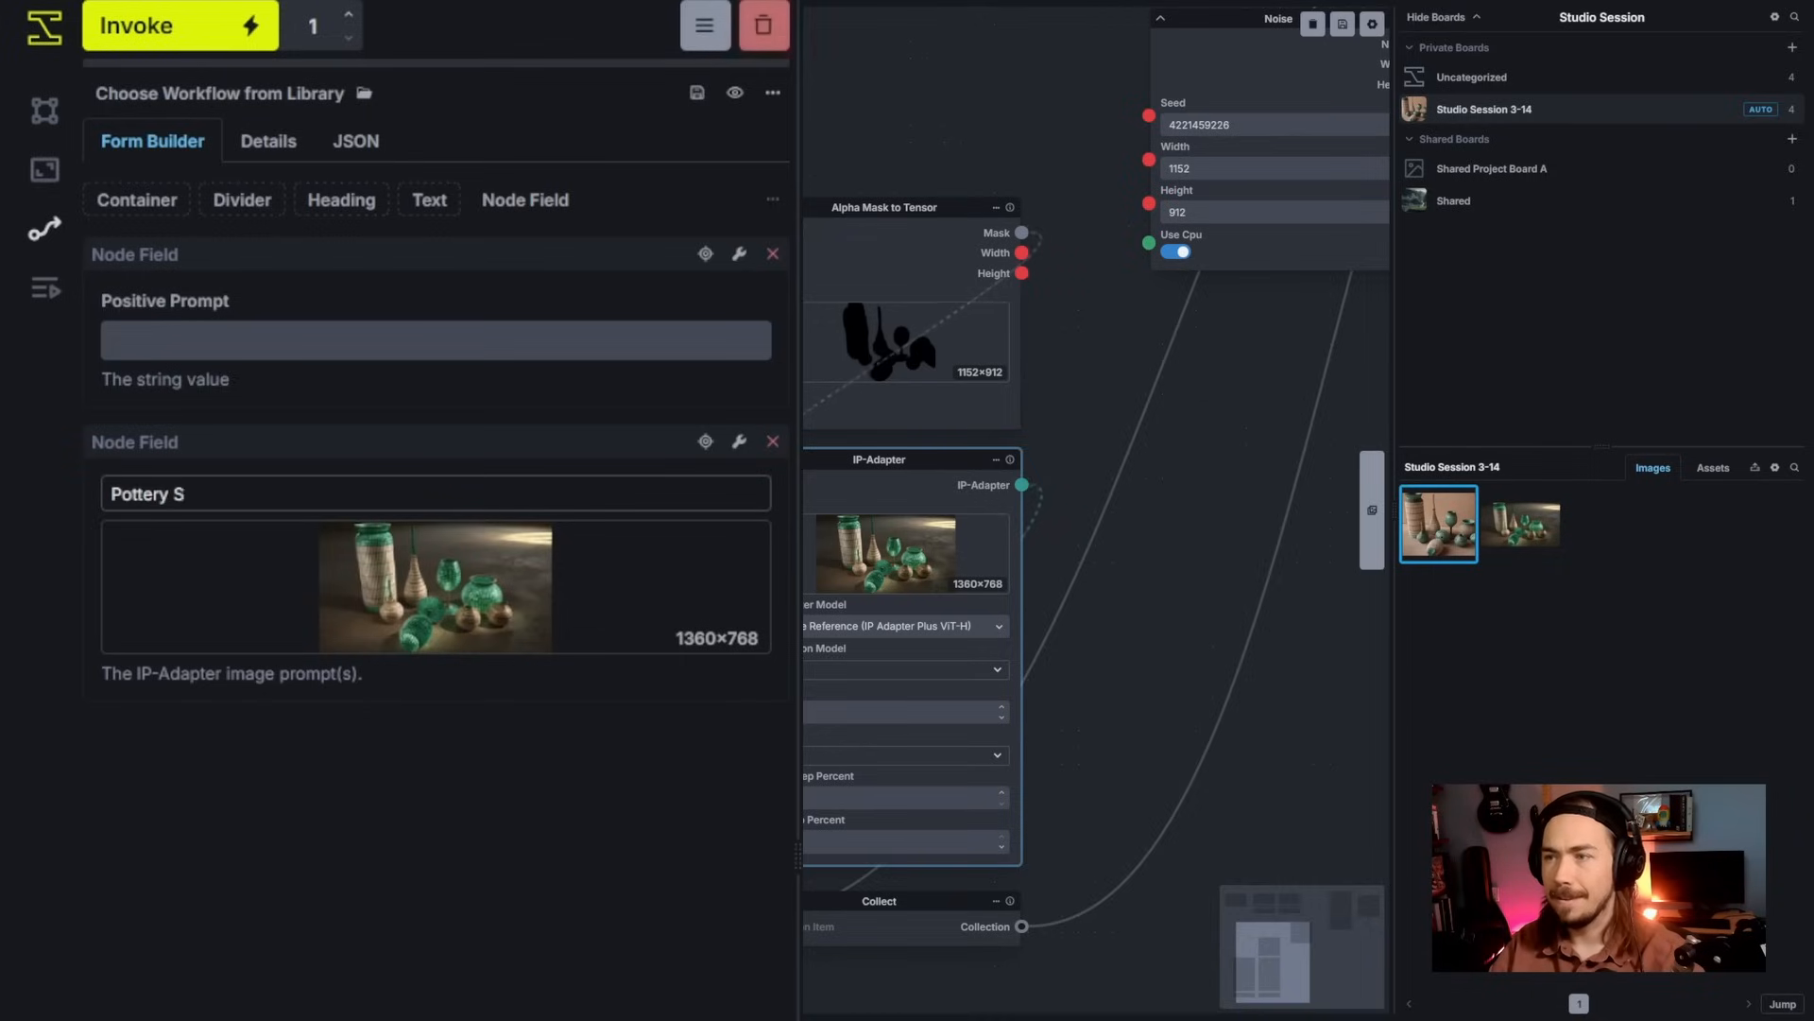
pyautogui.write('tyle Reference Image')
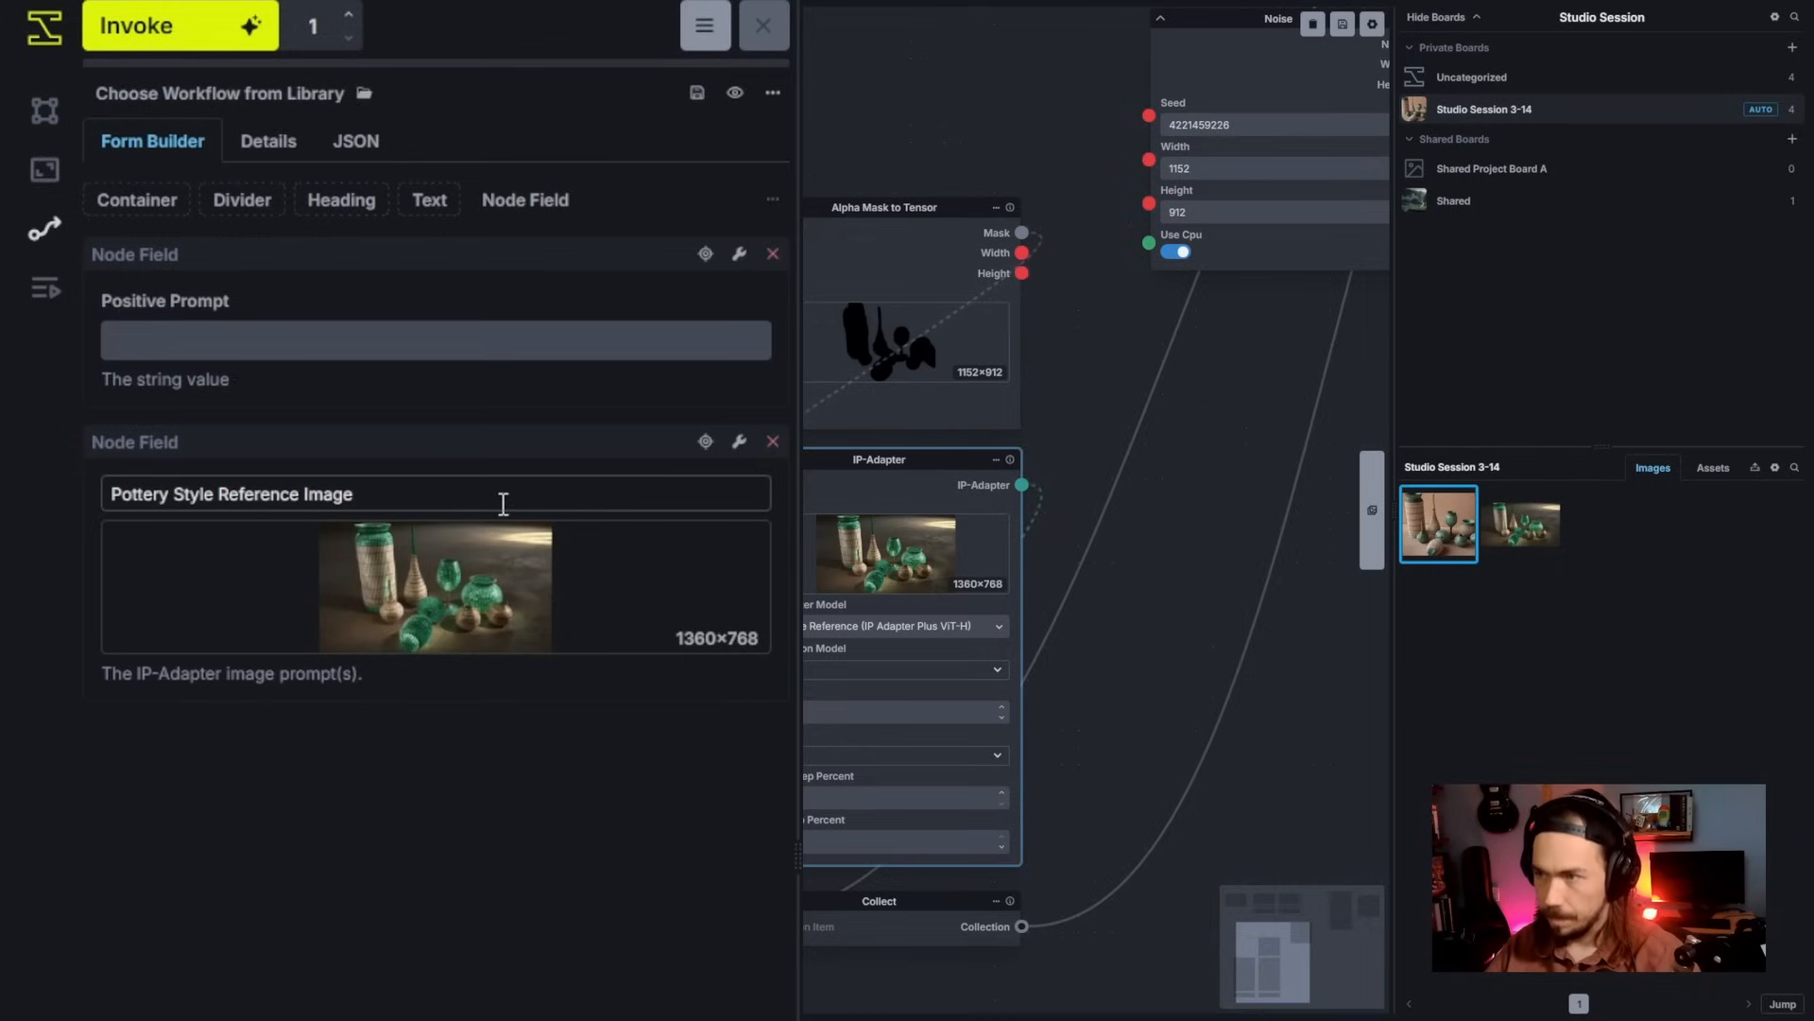
pyautogui.press('Return')
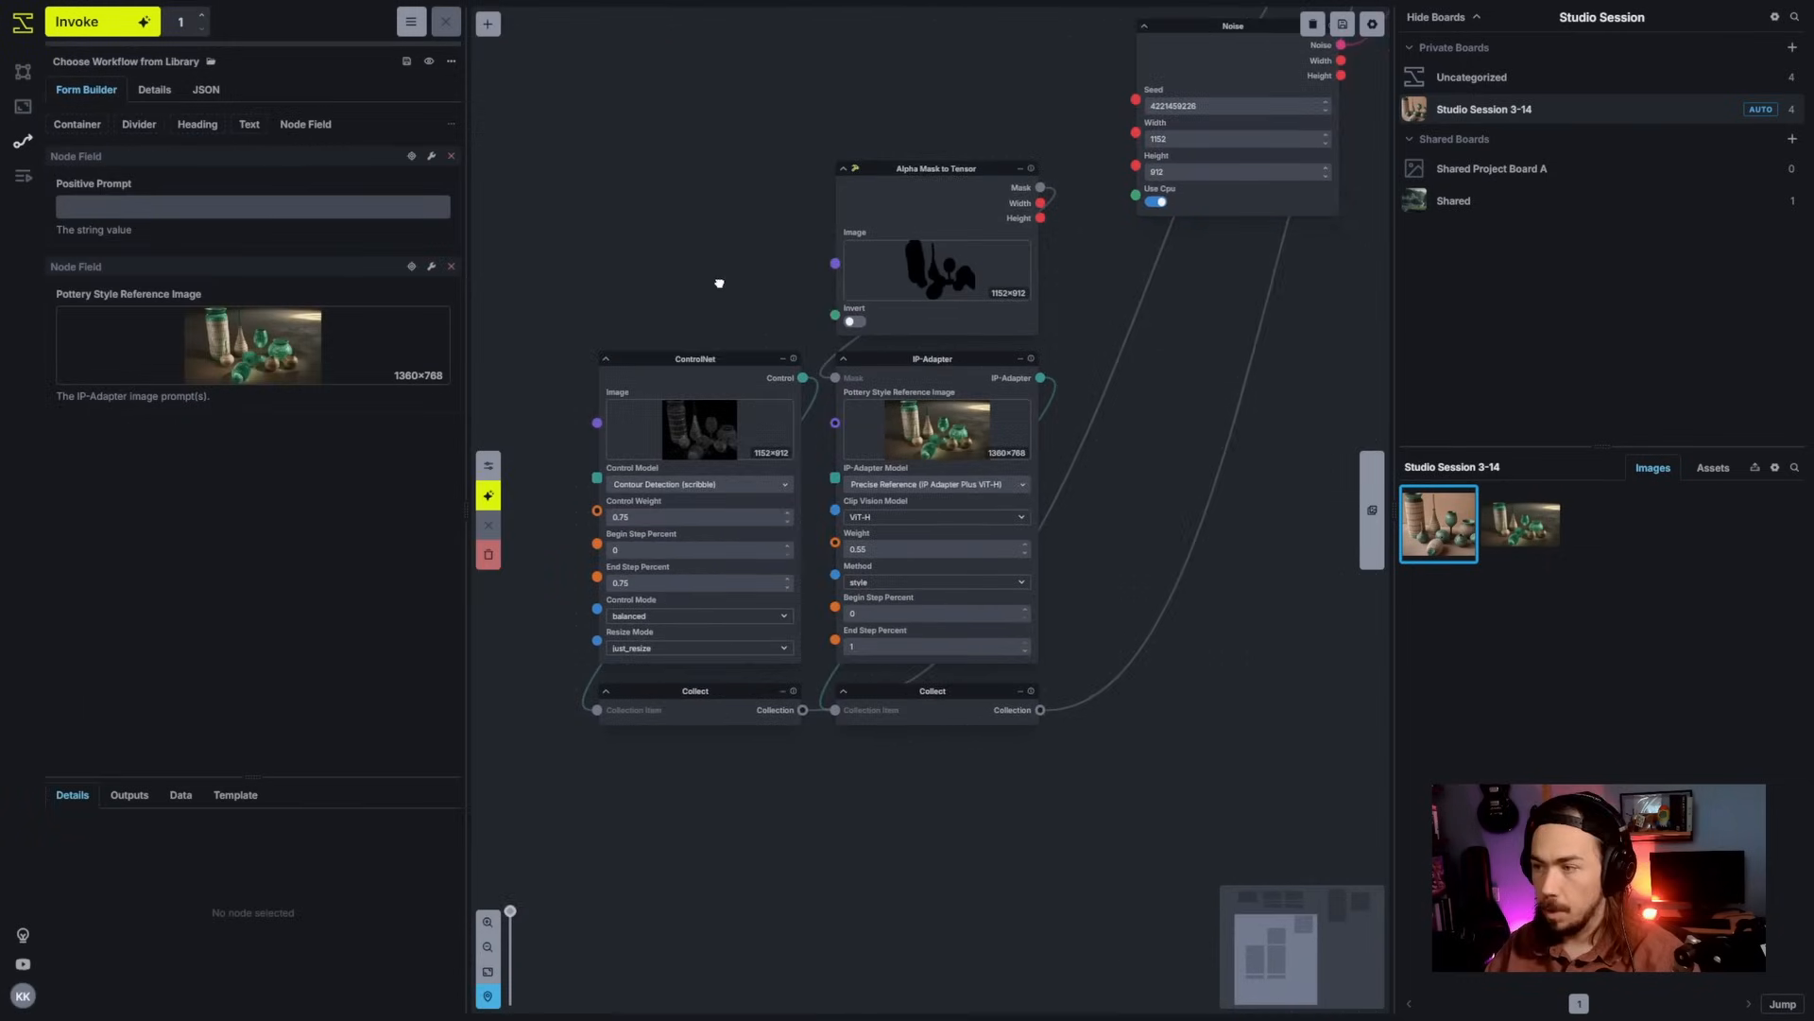
# Step: Add the IP-Adapter node's IP-Adapter Model and Weight fields to the form below the pottery reference image
pyautogui.moveTo(719, 283); pyautogui.dragTo(741, 340)
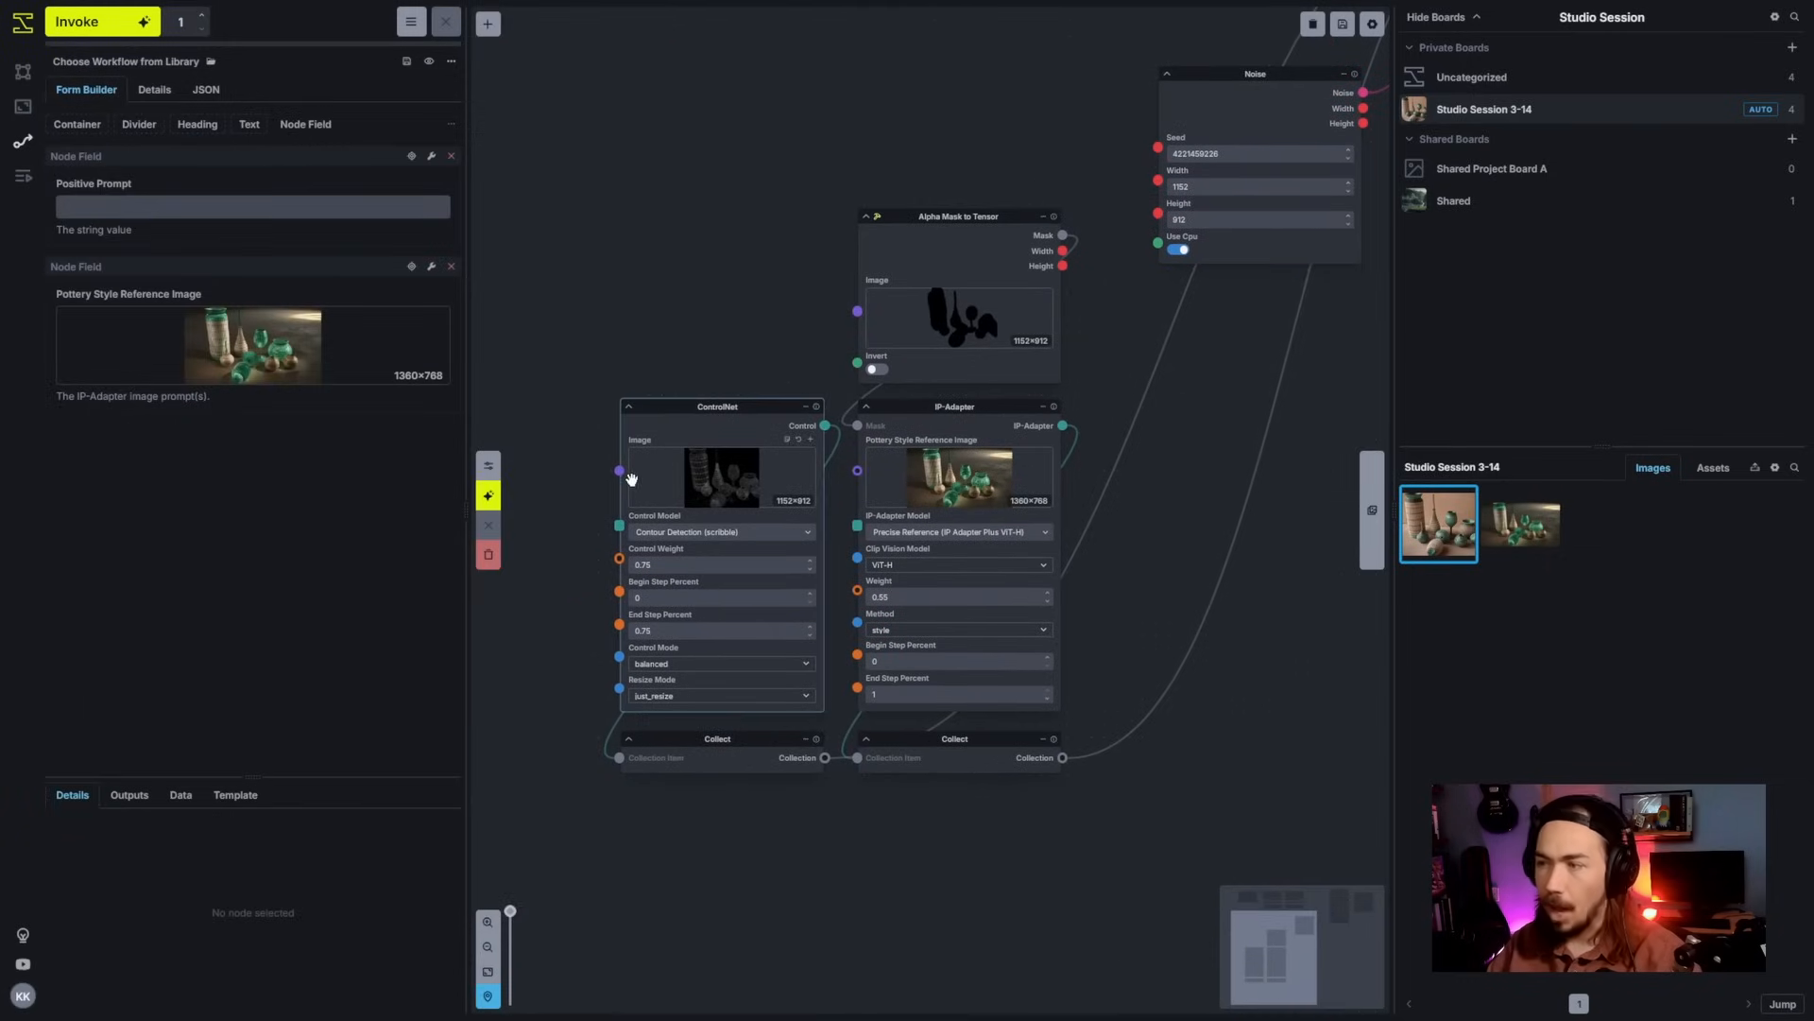
pyautogui.scroll(2, 628, 479)
pyautogui.moveTo(1298, 439); pyautogui.dragTo(980, 681)
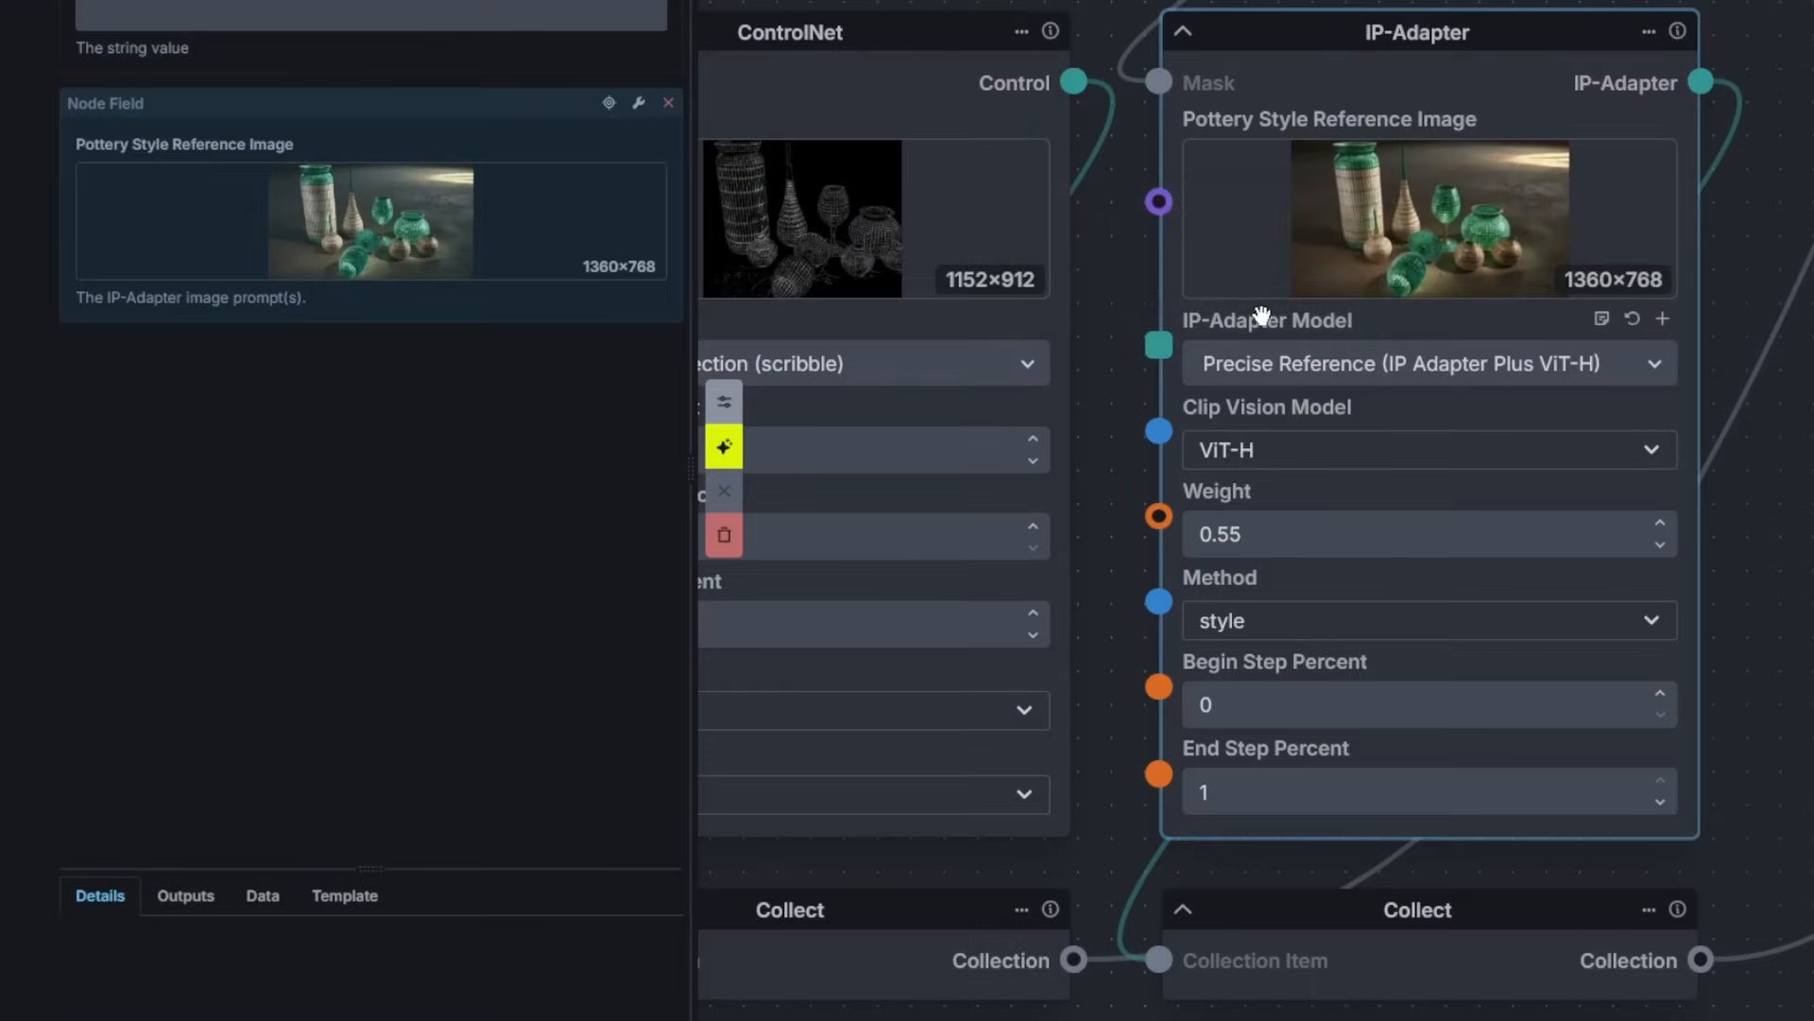
pyautogui.moveTo(1256, 324); pyautogui.dragTo(572, 437)
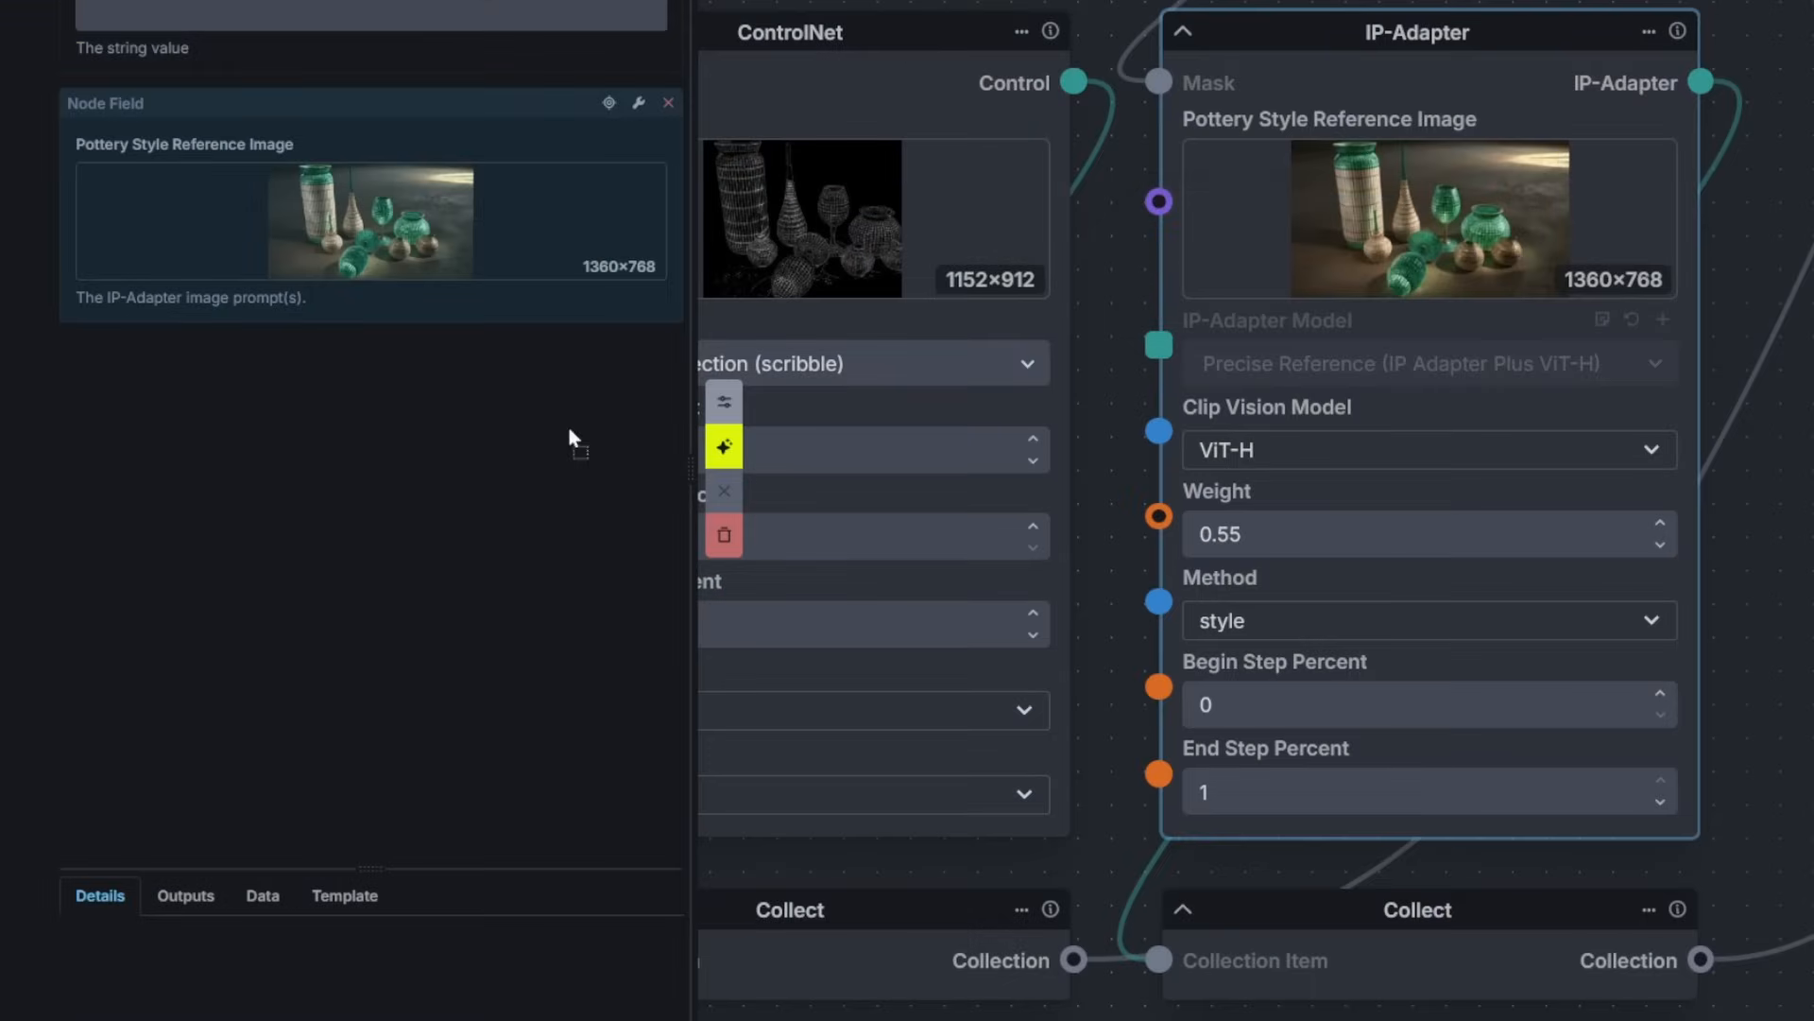
pyautogui.moveTo(134, 352); pyautogui.dragTo(204, 304)
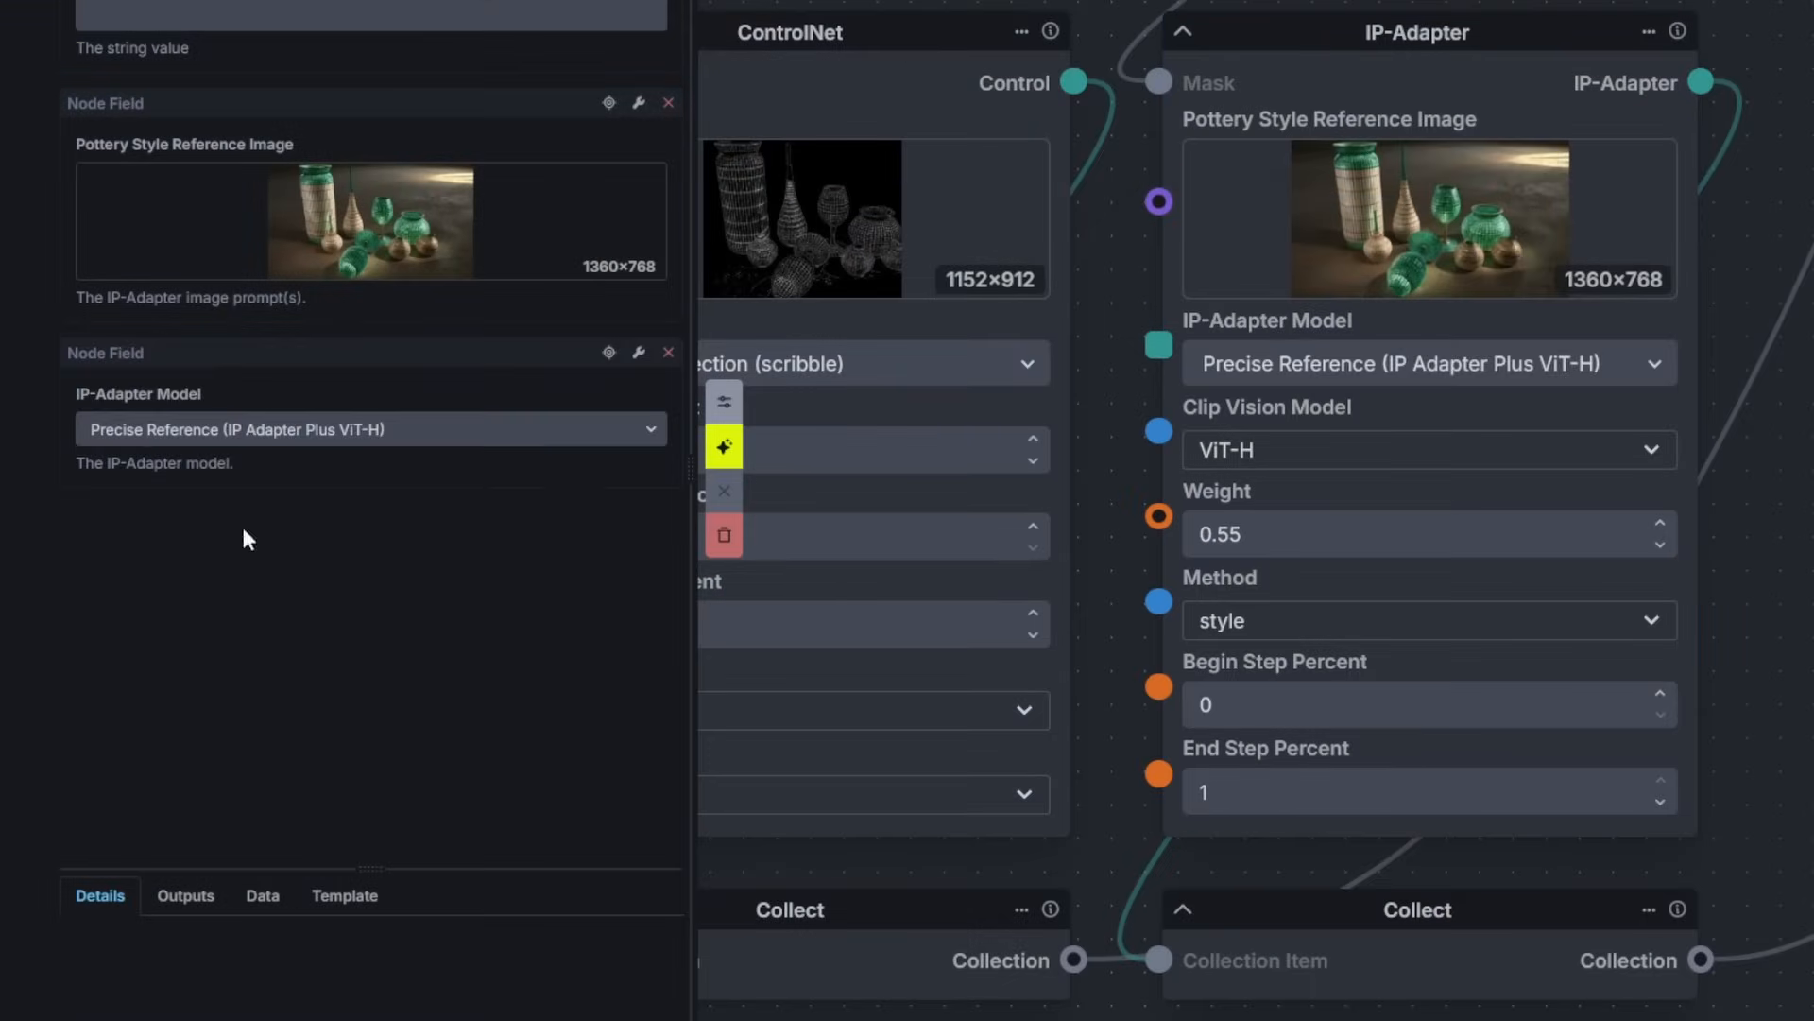
pyautogui.moveTo(1219, 491); pyautogui.dragTo(438, 457)
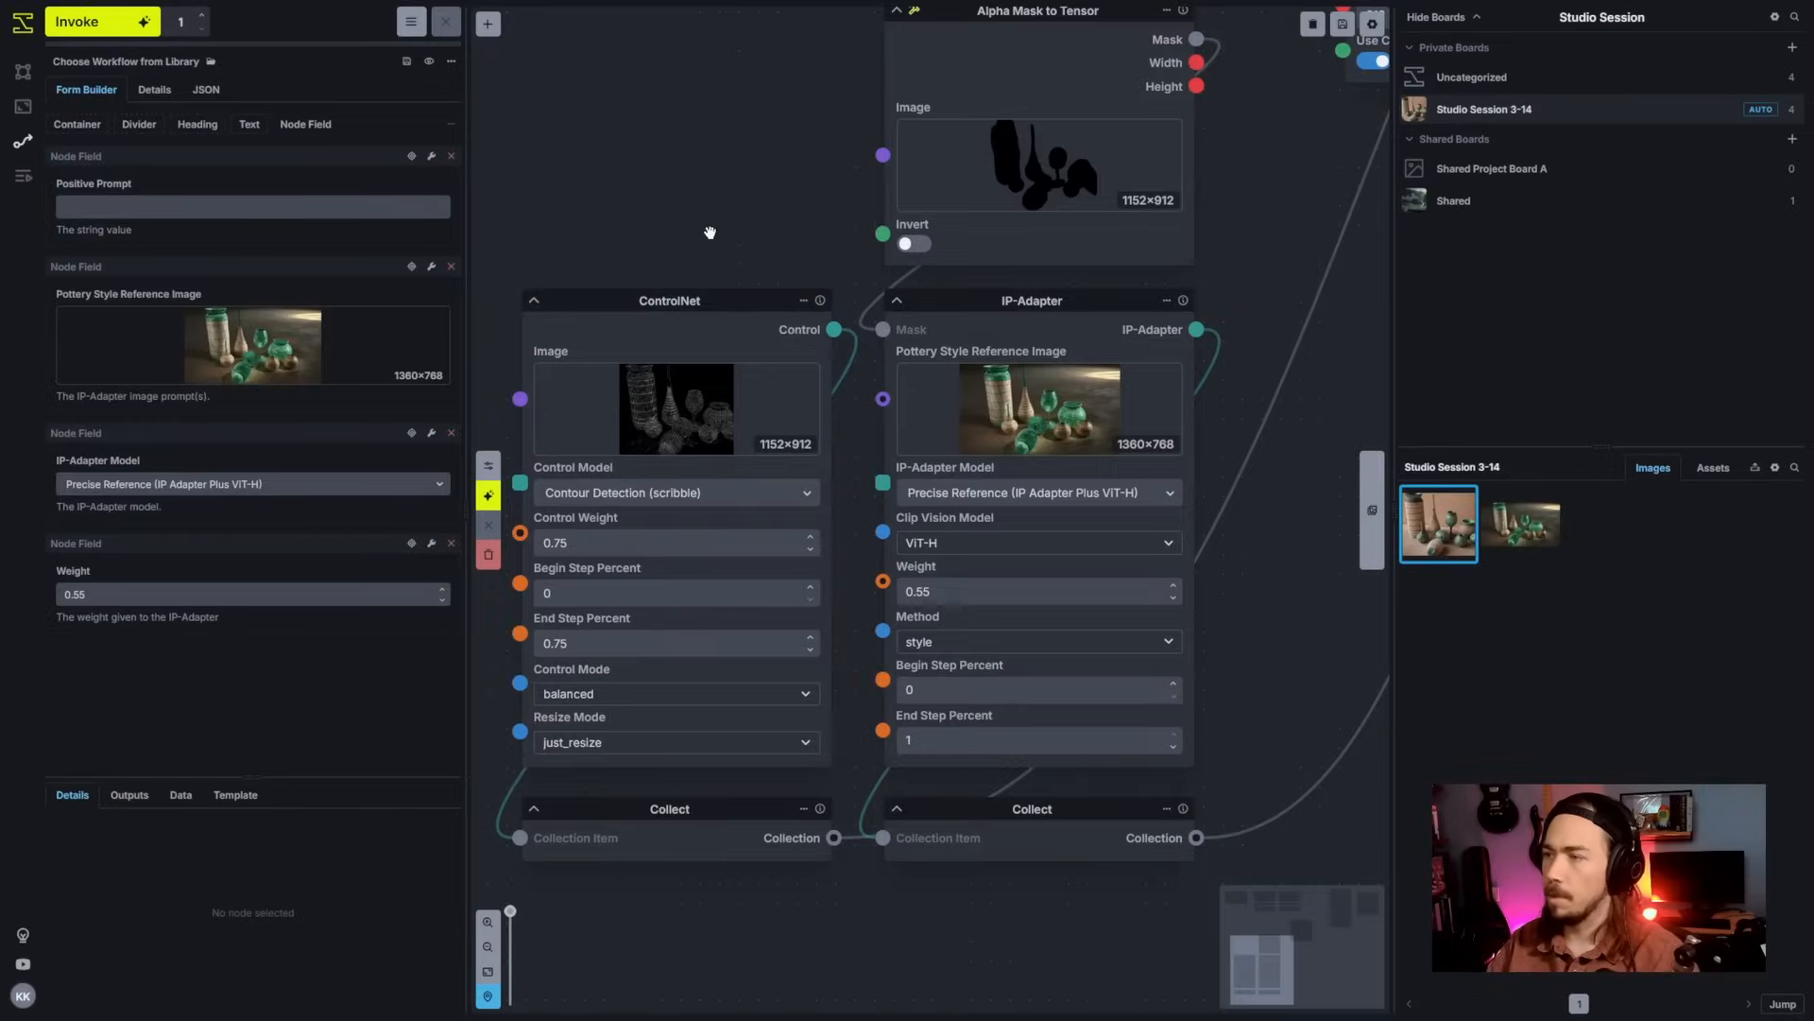
# Step: Move the Noise node slightly down and closer to the Alpha Mask to Tensor node, leaving room above it
pyautogui.moveTo(710, 232); pyautogui.dragTo(422, 607)
pyautogui.moveTo(984, 838); pyautogui.dragTo(1136, 477)
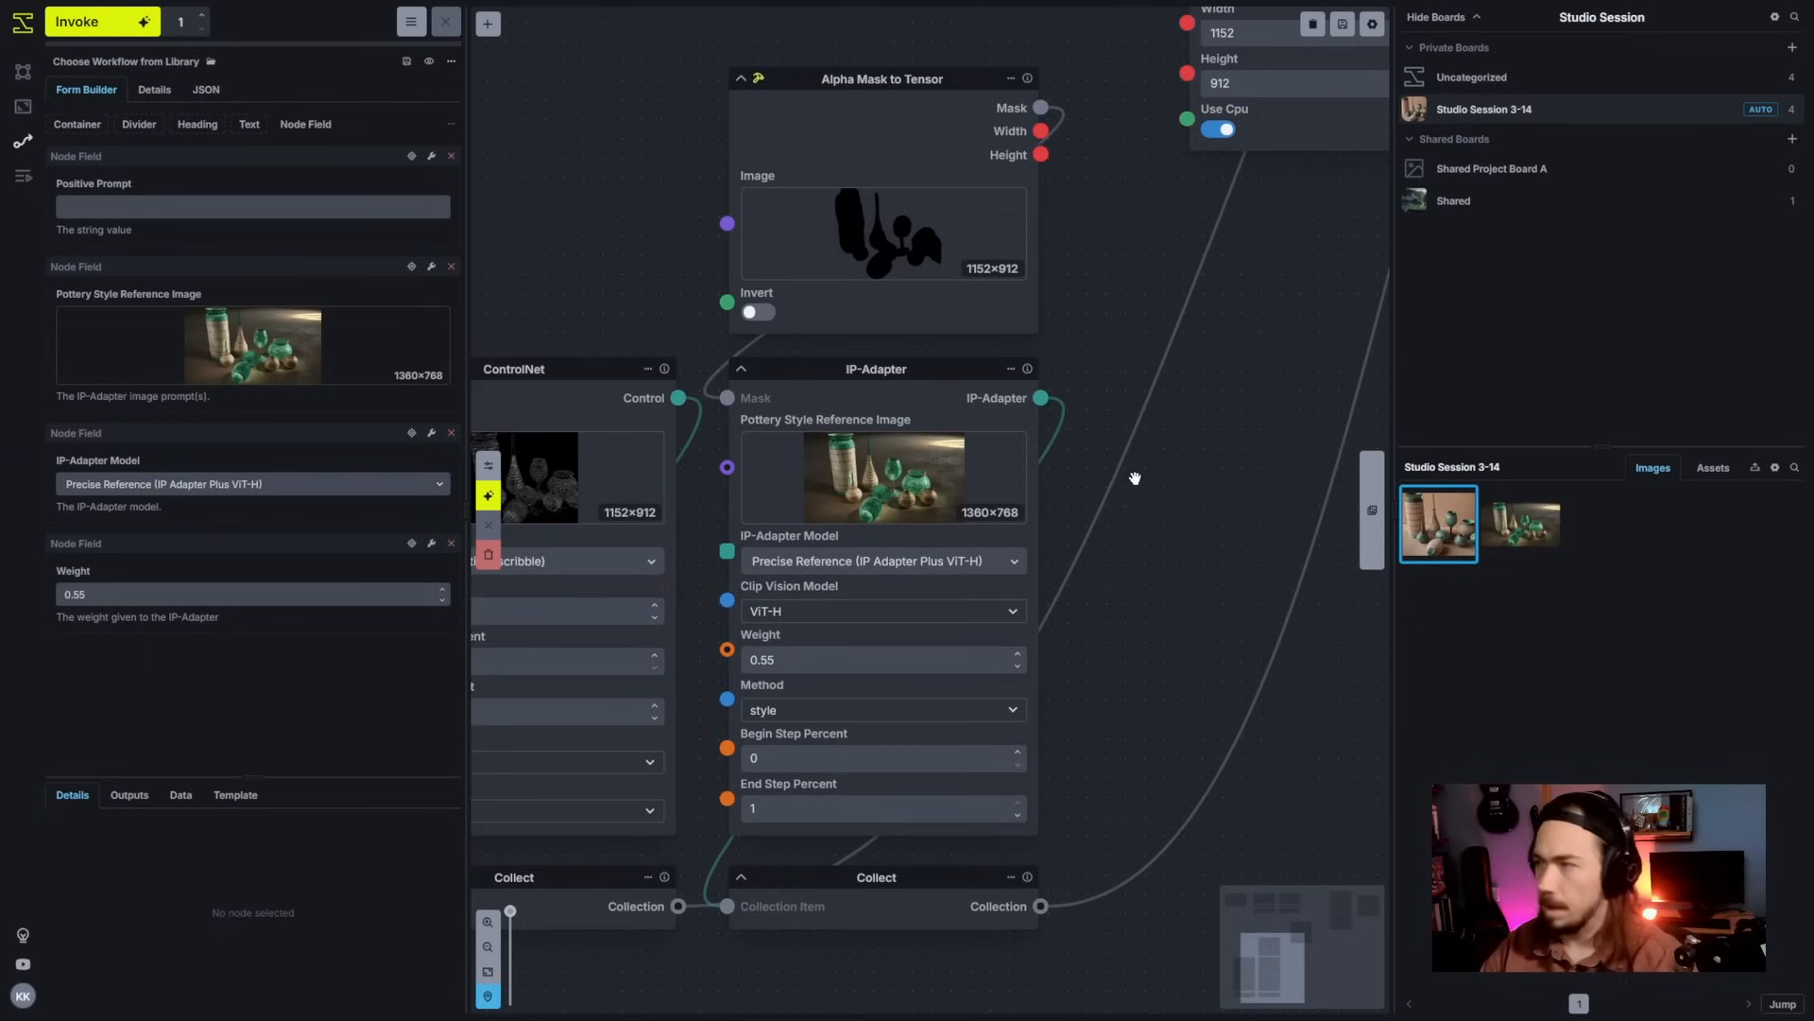
pyautogui.moveTo(1135, 478); pyautogui.dragTo(847, 887)
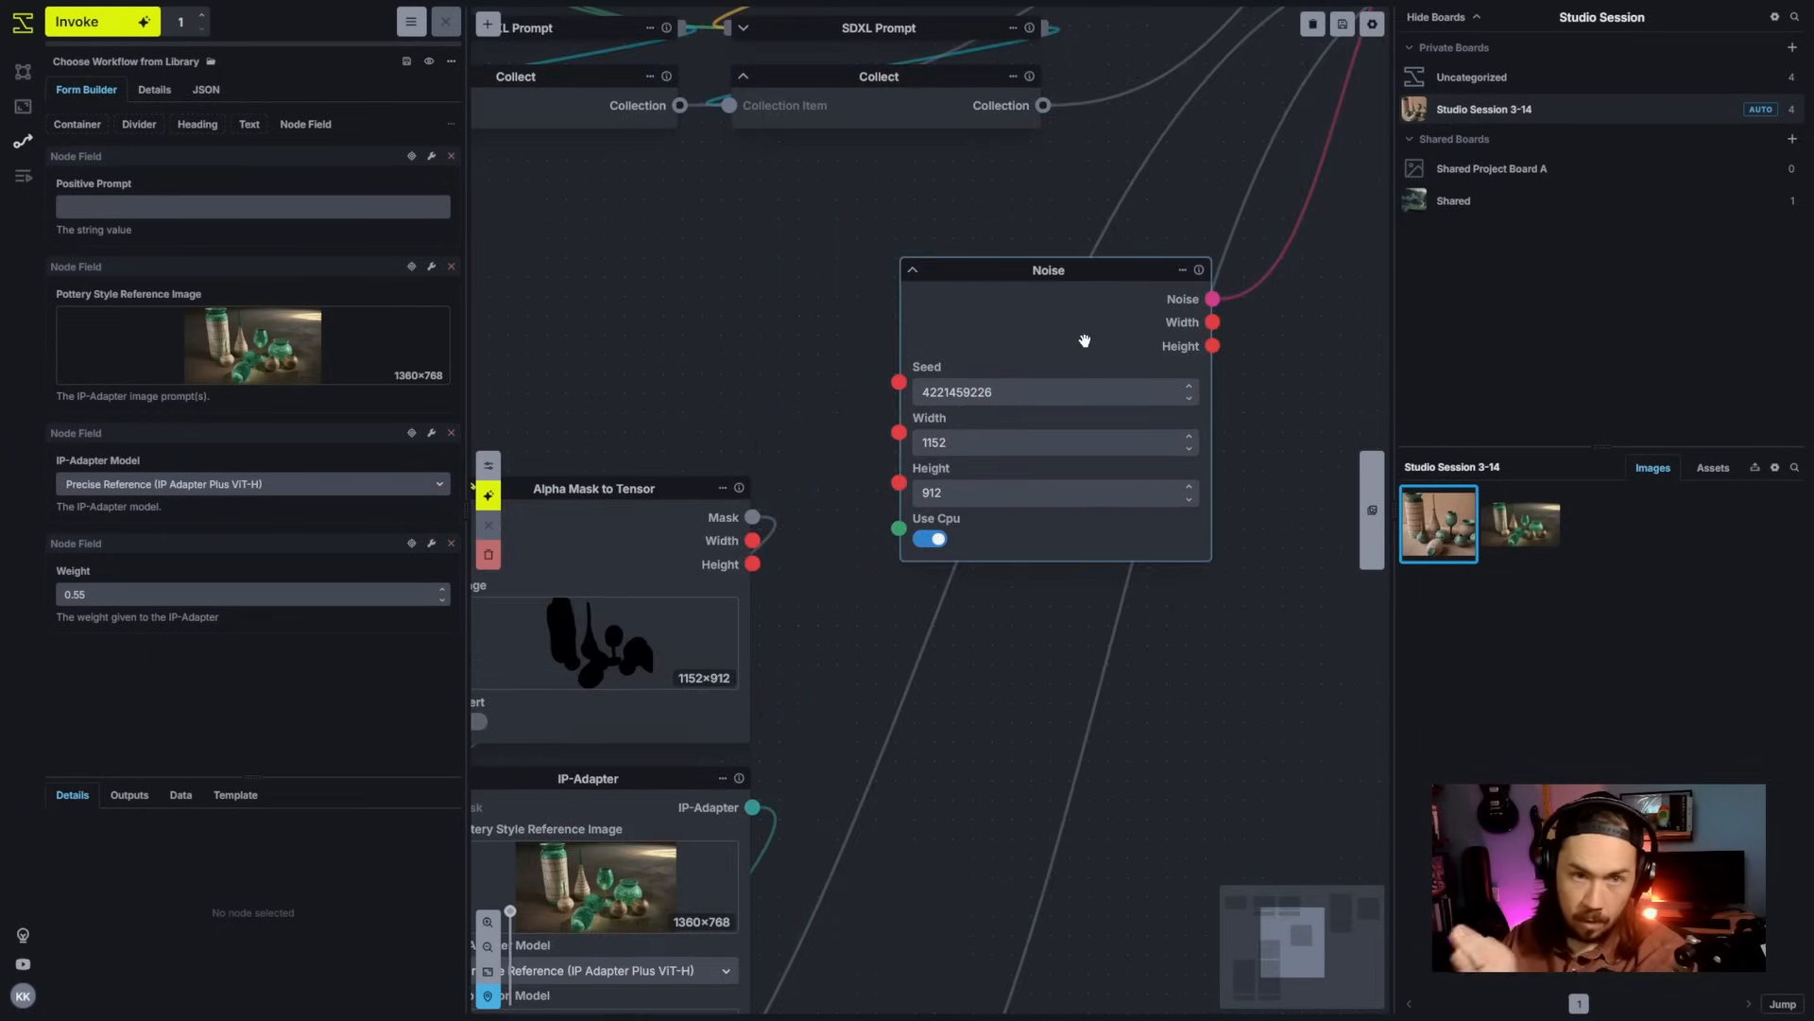
pyautogui.moveTo(1069, 255); pyautogui.dragTo(1067, 267)
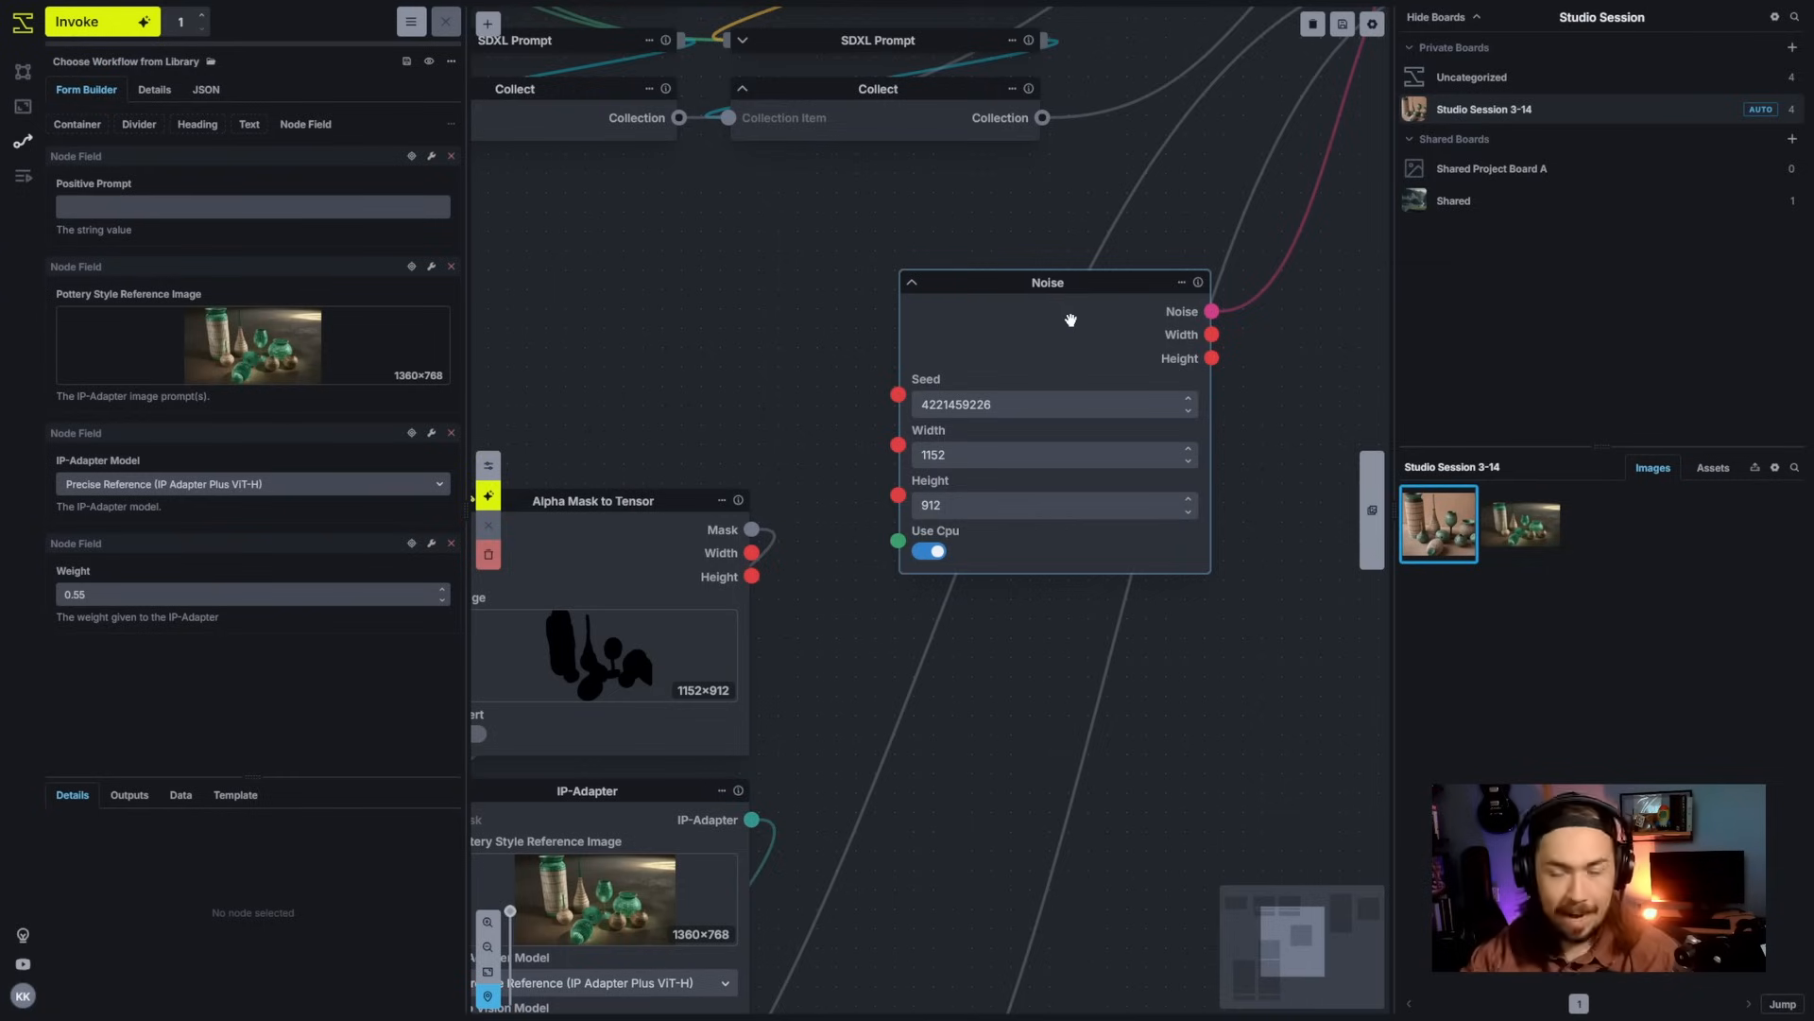
pyautogui.moveTo(1037, 332); pyautogui.dragTo(970, 391)
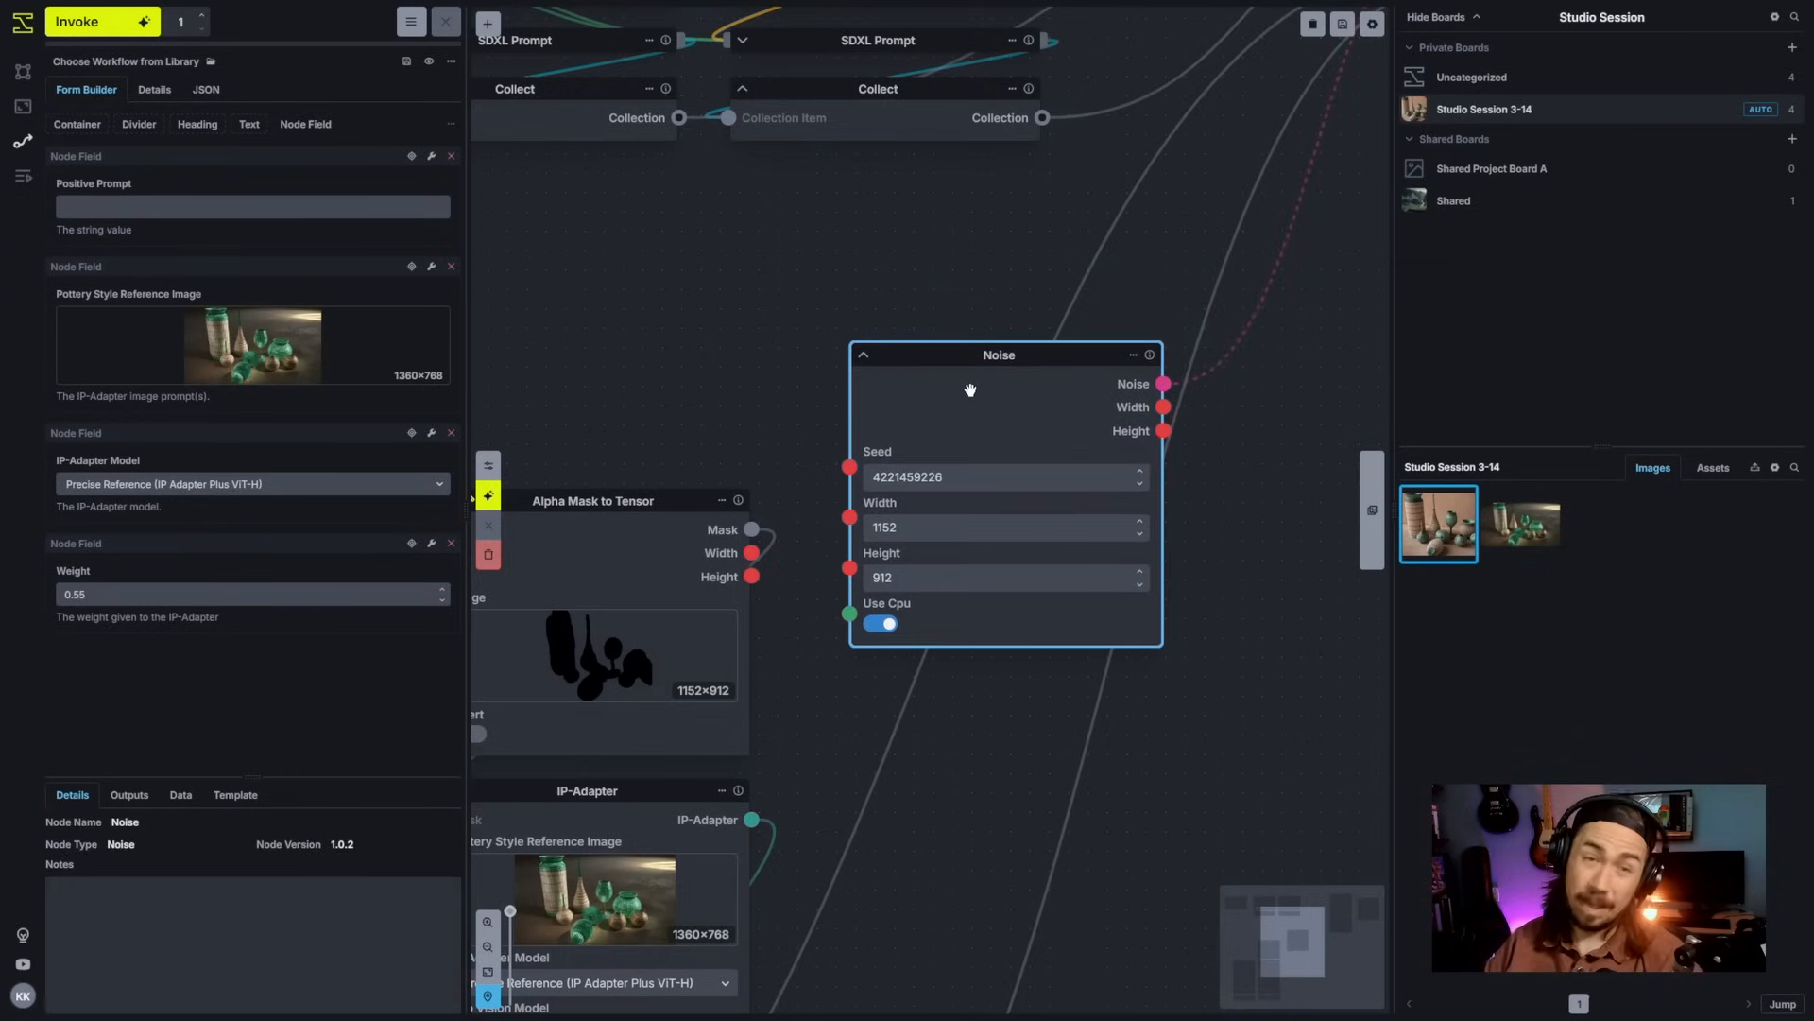
# Step: Add a Random Integer node connected to the Noise node's Seed input
pyautogui.moveTo(850, 467); pyautogui.dragTo(951, 268)
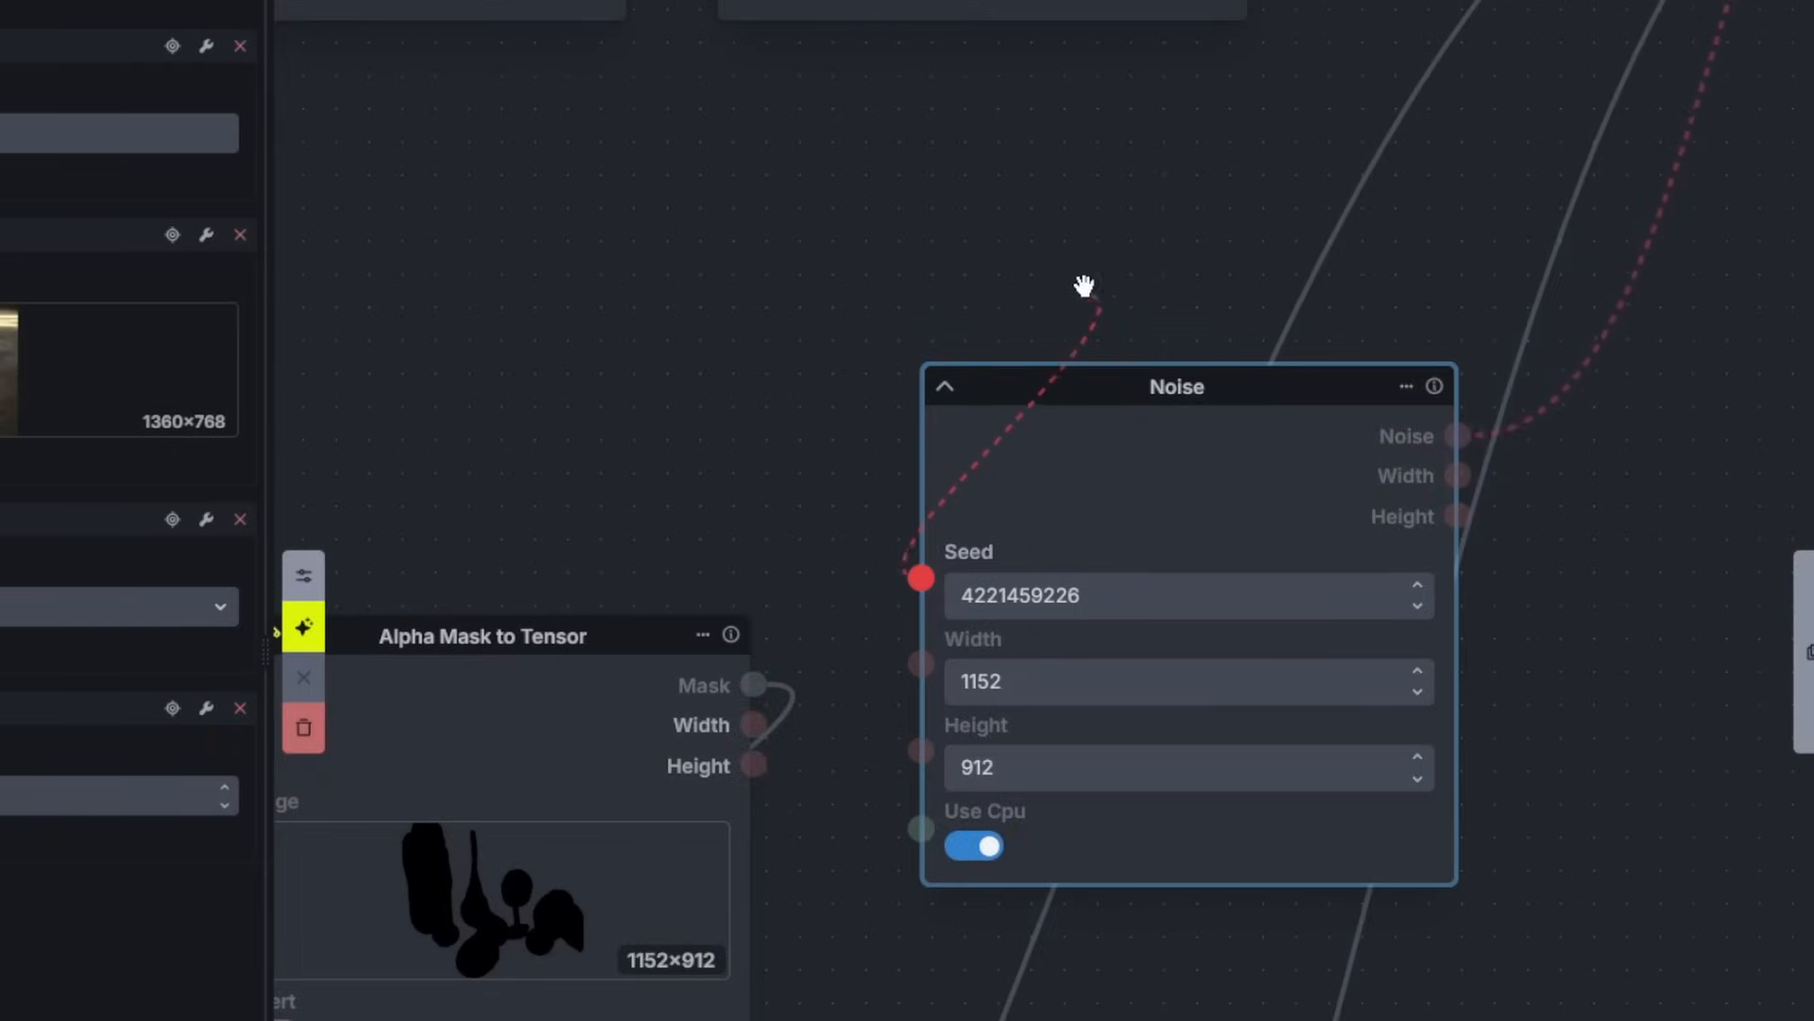
pyautogui.moveTo(1095, 237); pyautogui.dragTo(1094, 236)
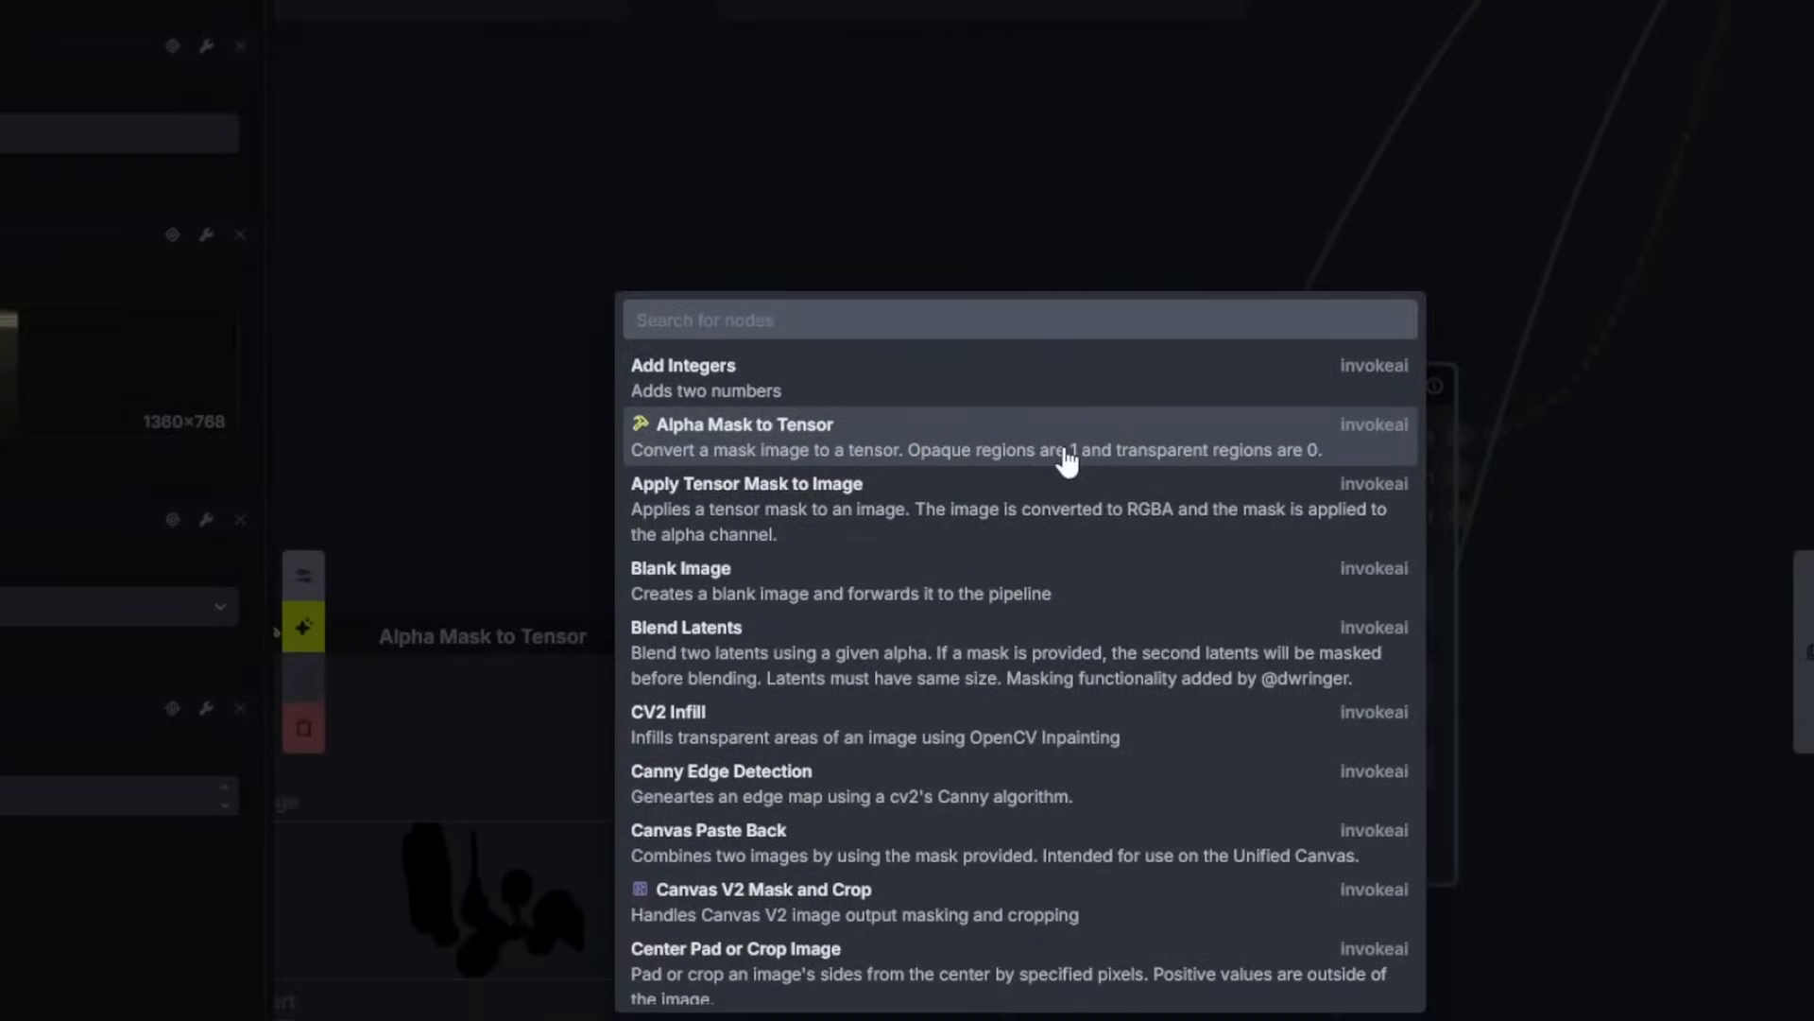
pyautogui.write('random int')
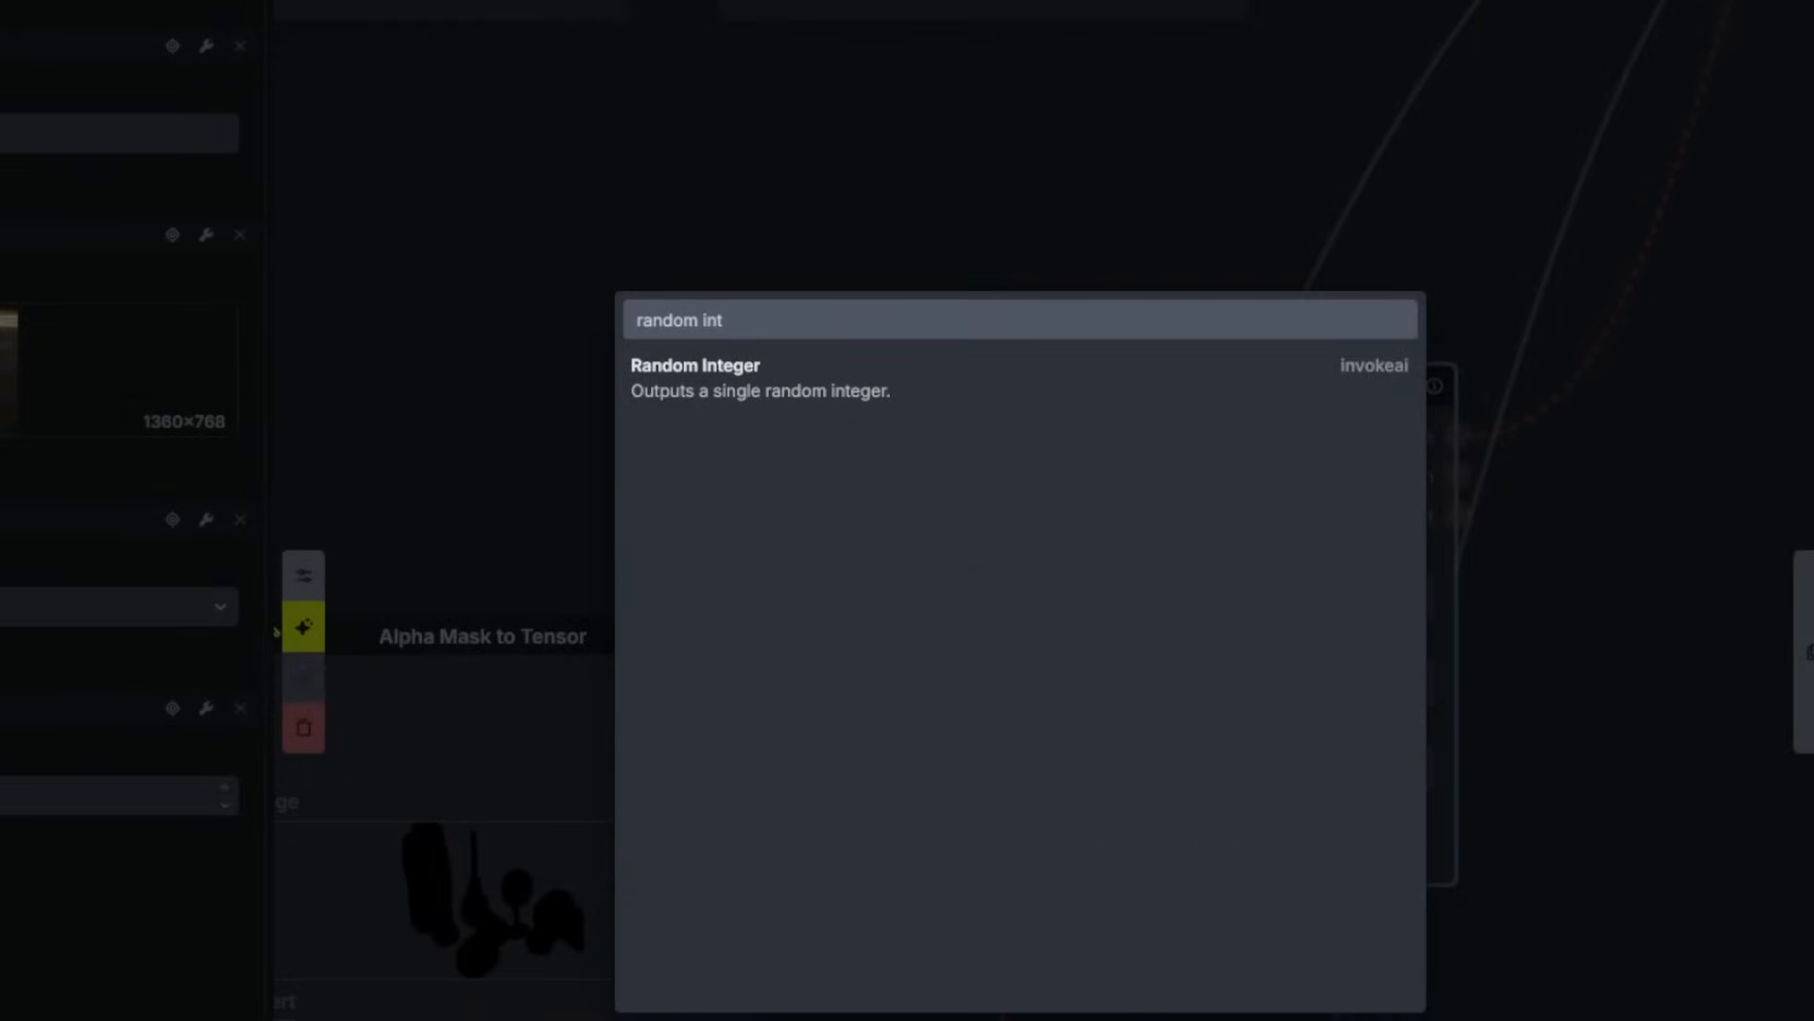
pyautogui.click(961, 386)
# Step: Collapse the Random Integer node and place it directly above the Noise node
pyautogui.moveTo(1104, 195); pyautogui.dragTo(1076, 133)
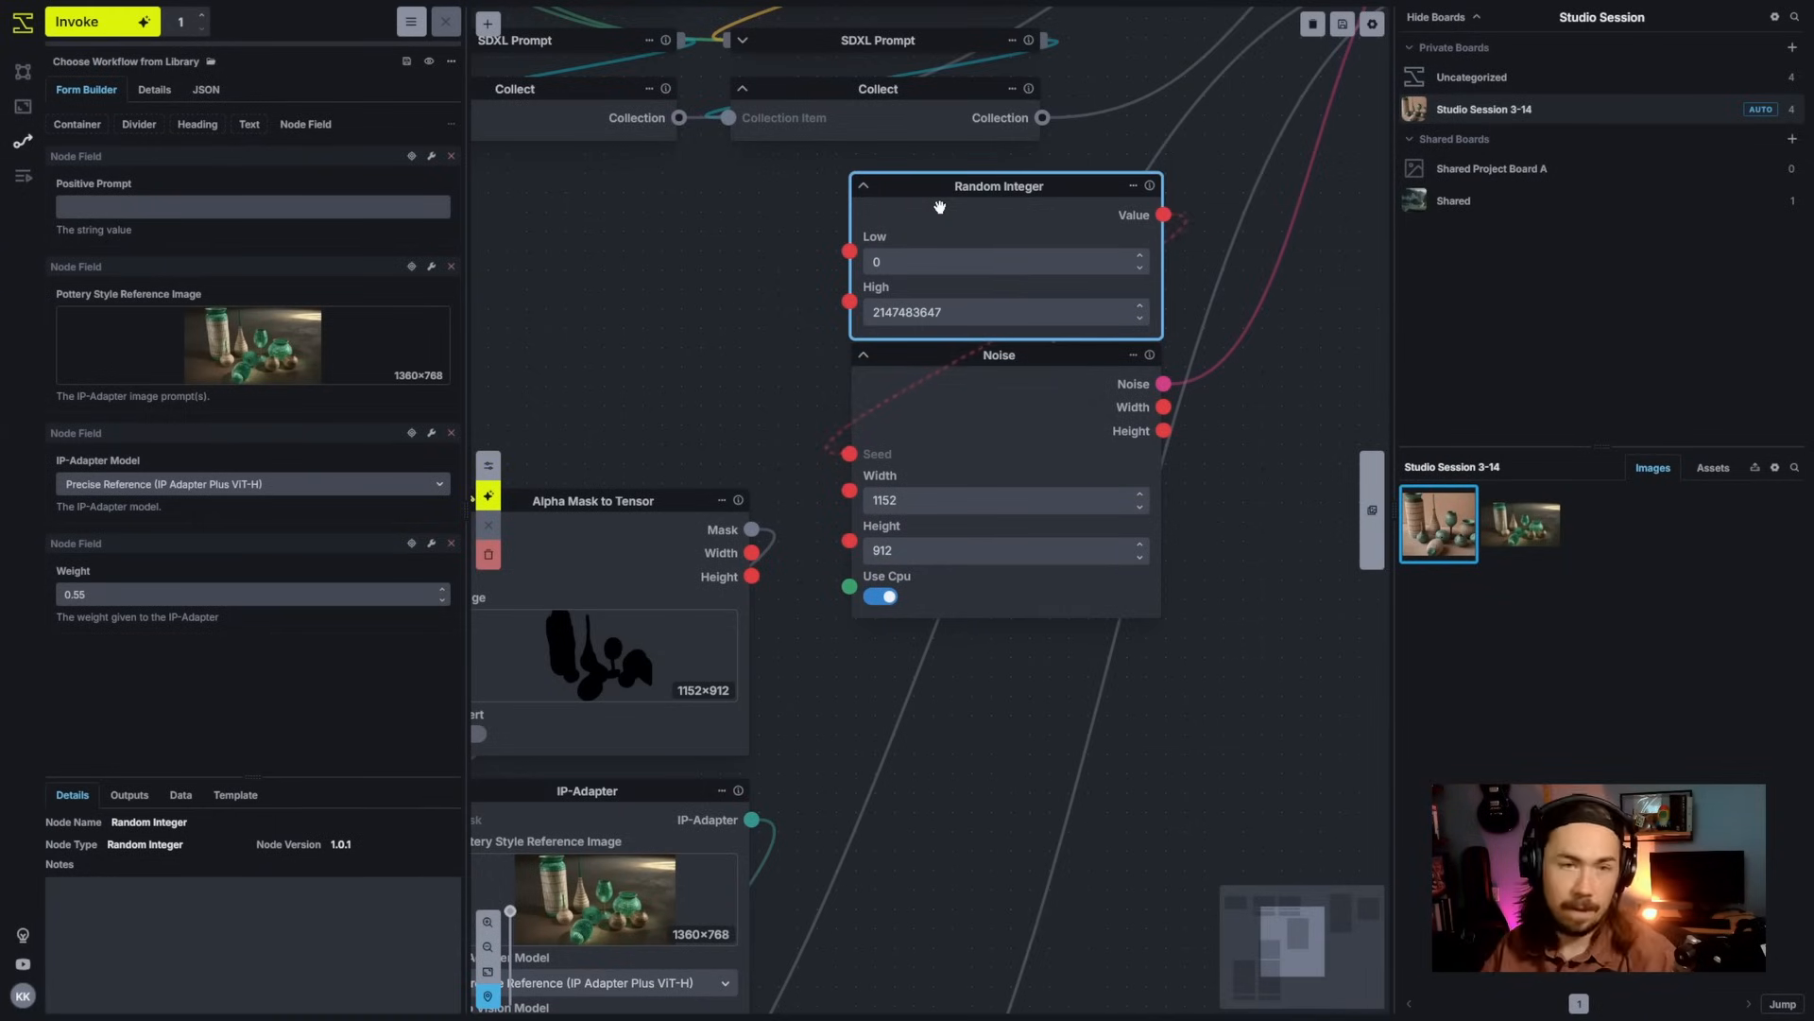
pyautogui.click(864, 186)
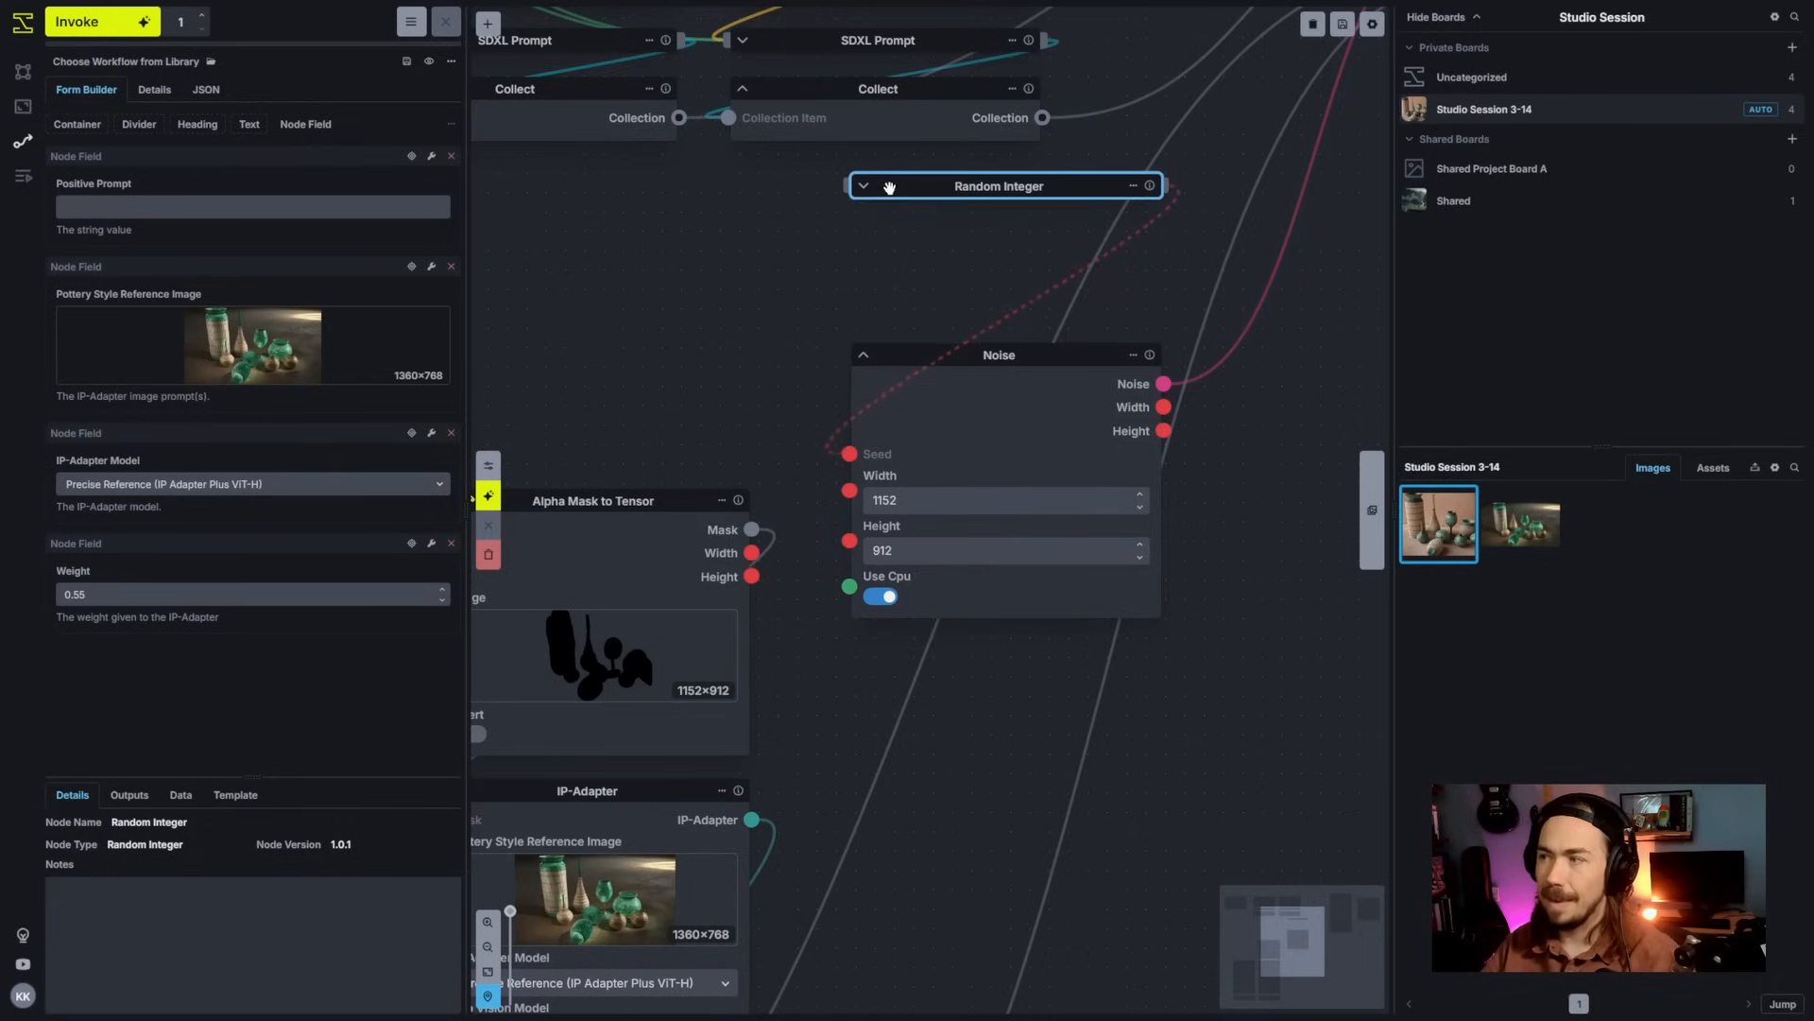
pyautogui.moveTo(889, 187); pyautogui.dragTo(880, 303)
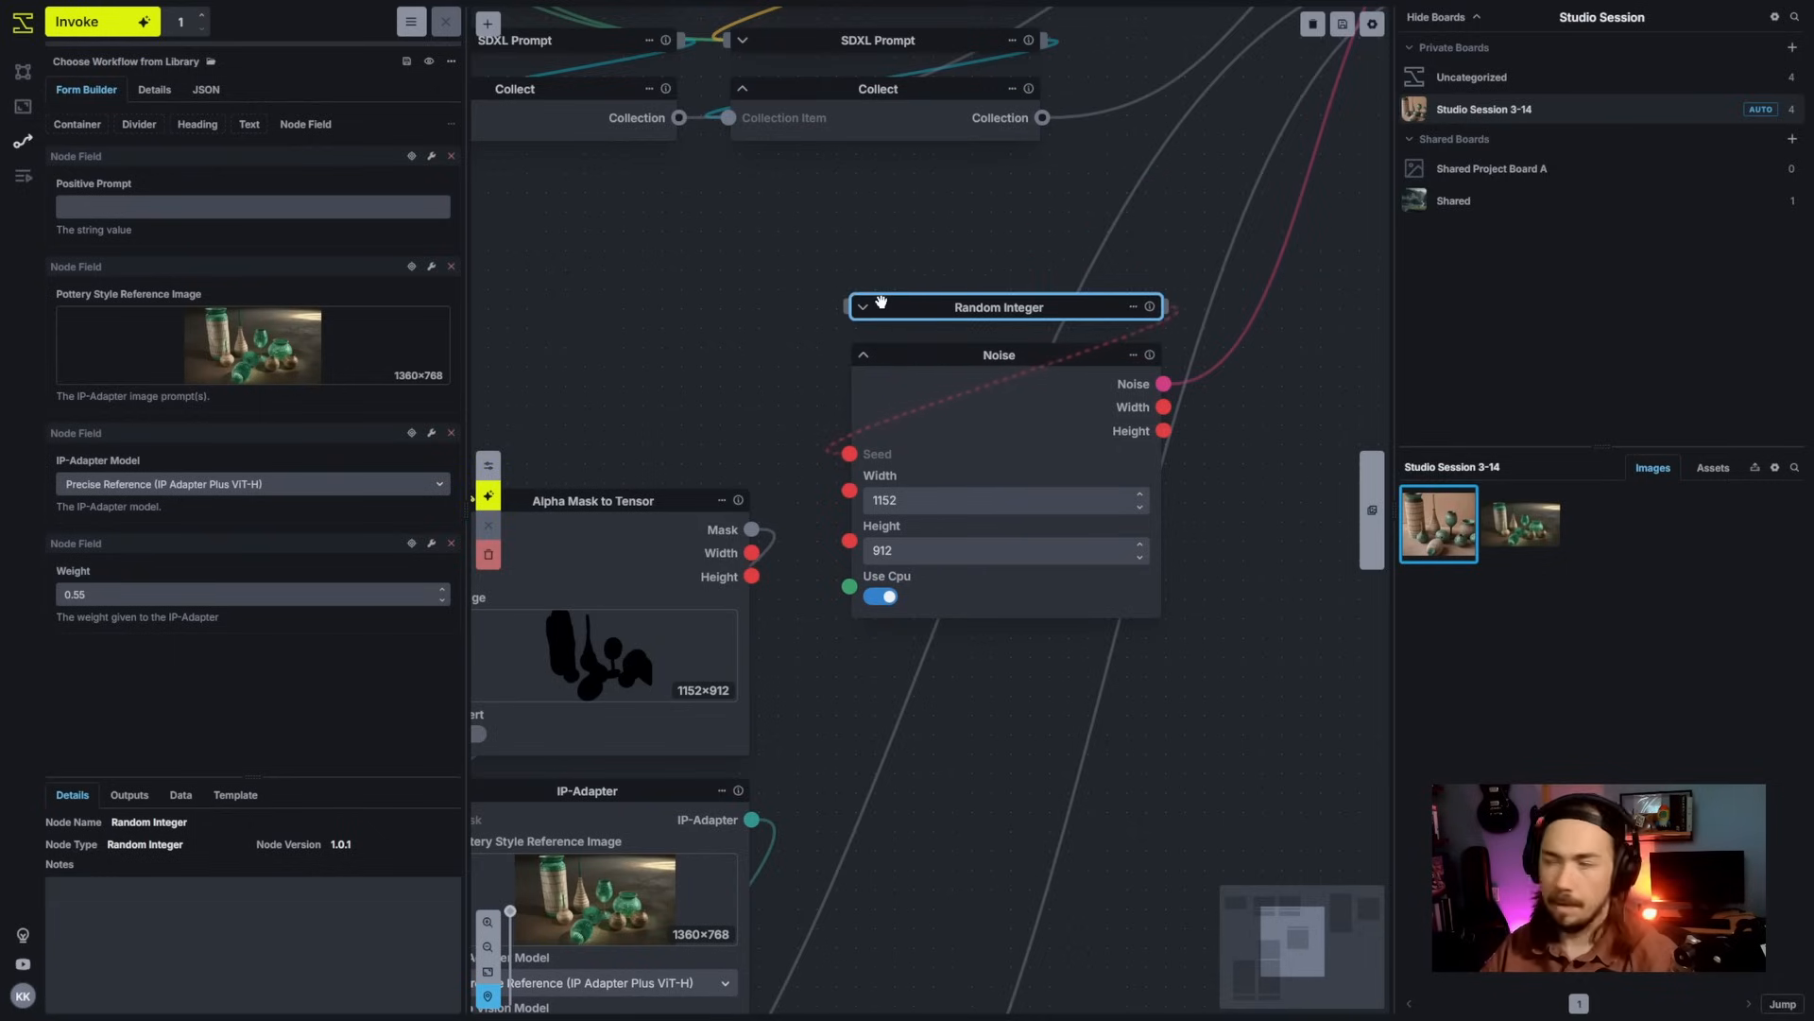
# Step: Set the Board of the Latents to Image node to Auto
pyautogui.scroll(-5, 880, 302)
pyautogui.scroll(6, 1007, 515)
pyautogui.moveTo(1142, 393); pyautogui.dragTo(912, 548)
pyautogui.scroll(-1, 911, 548)
pyautogui.scroll(1, 983, 604)
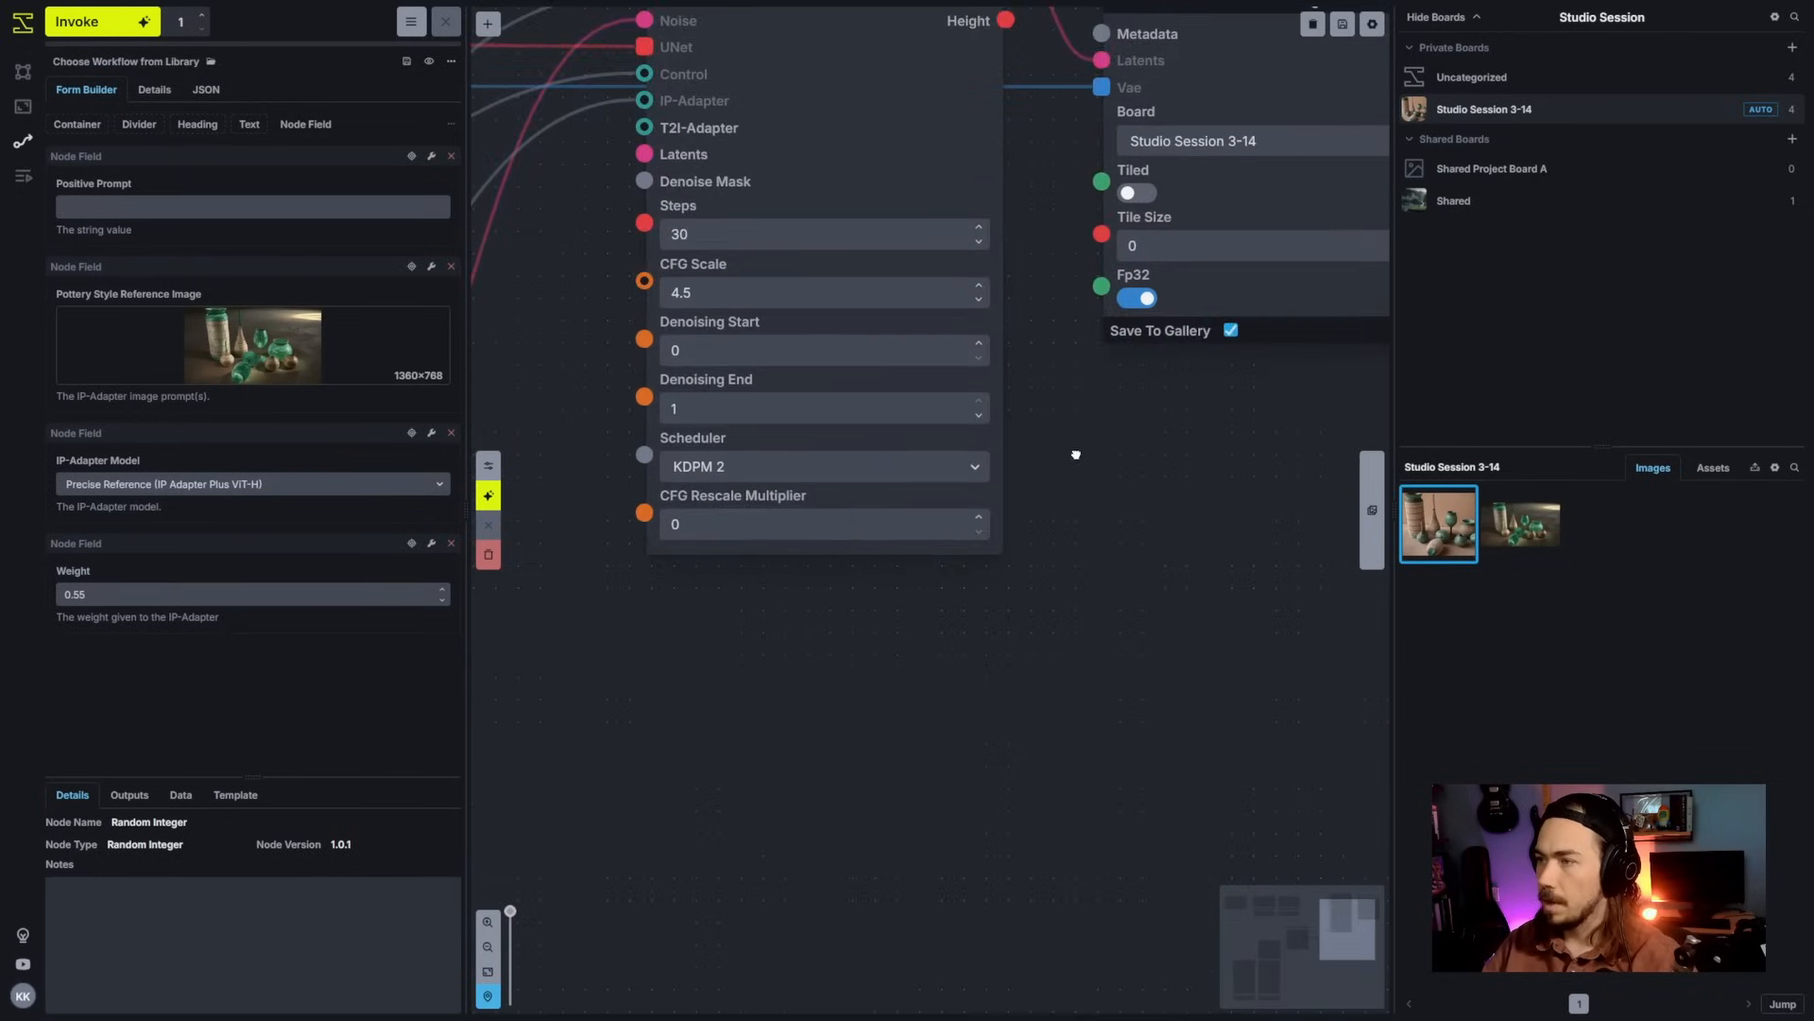
pyautogui.moveTo(1076, 455); pyautogui.dragTo(1136, 569)
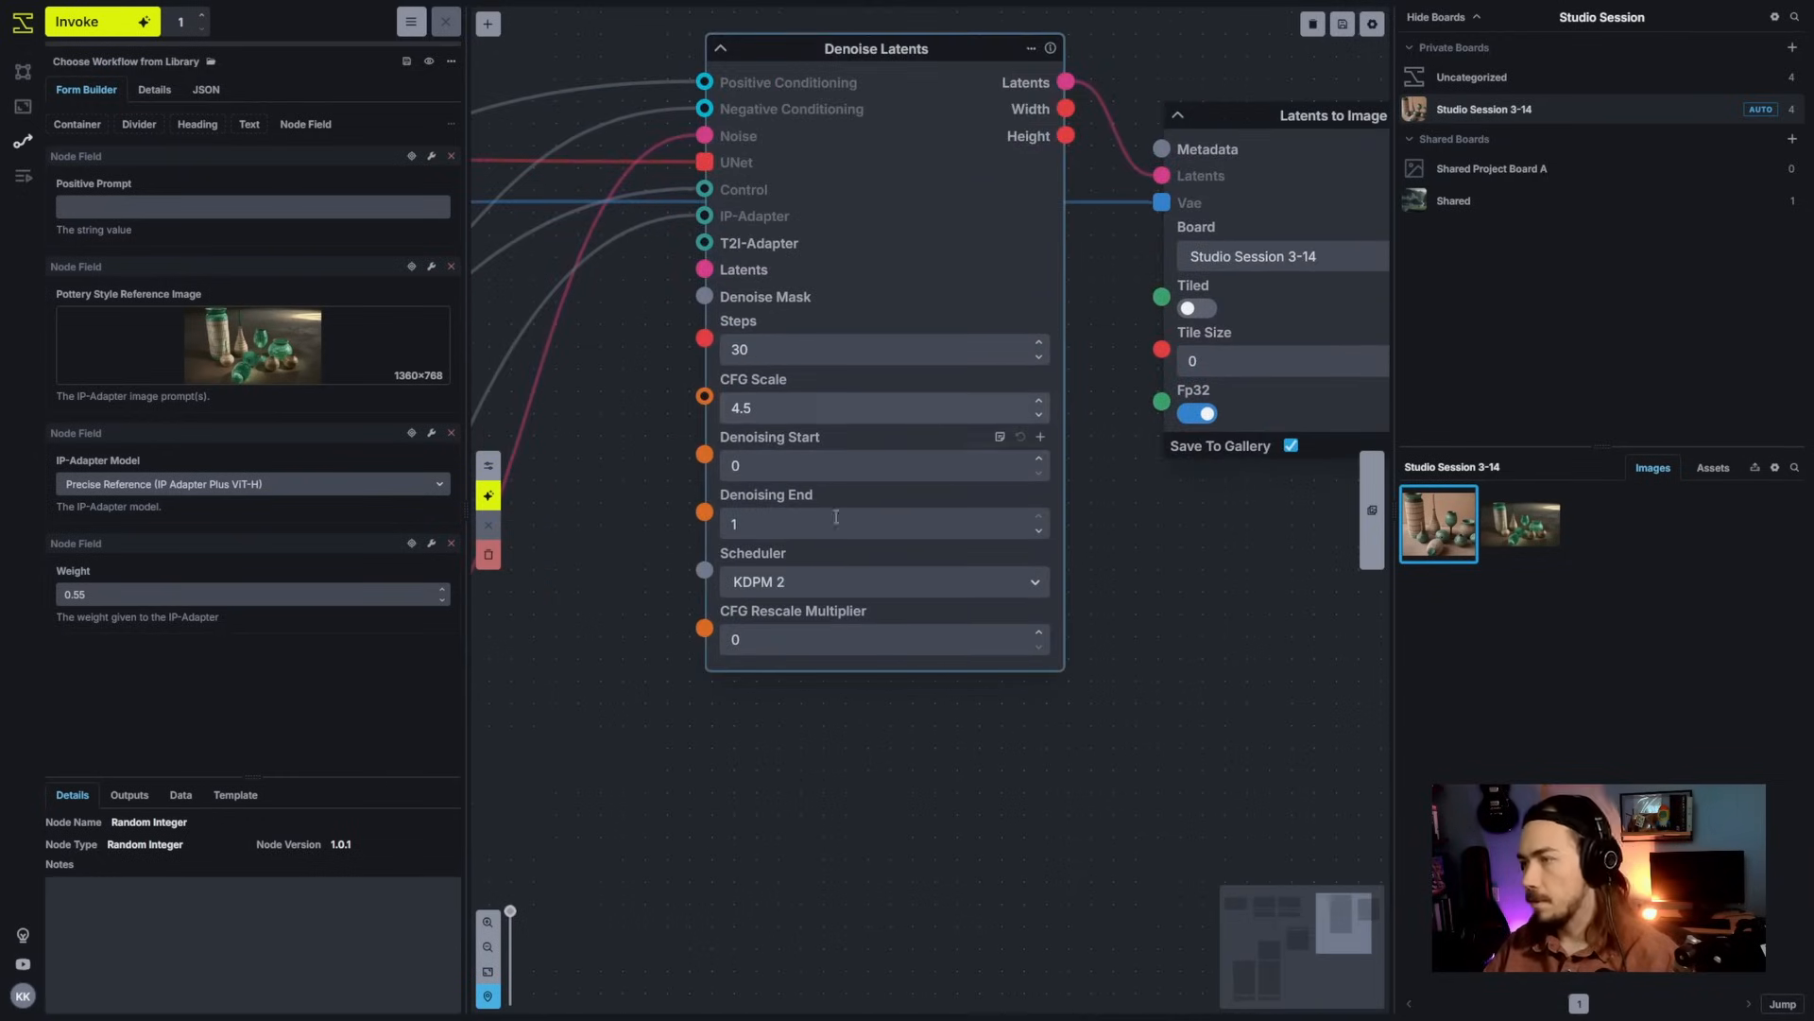
pyautogui.moveTo(1213, 567); pyautogui.dragTo(1278, 513)
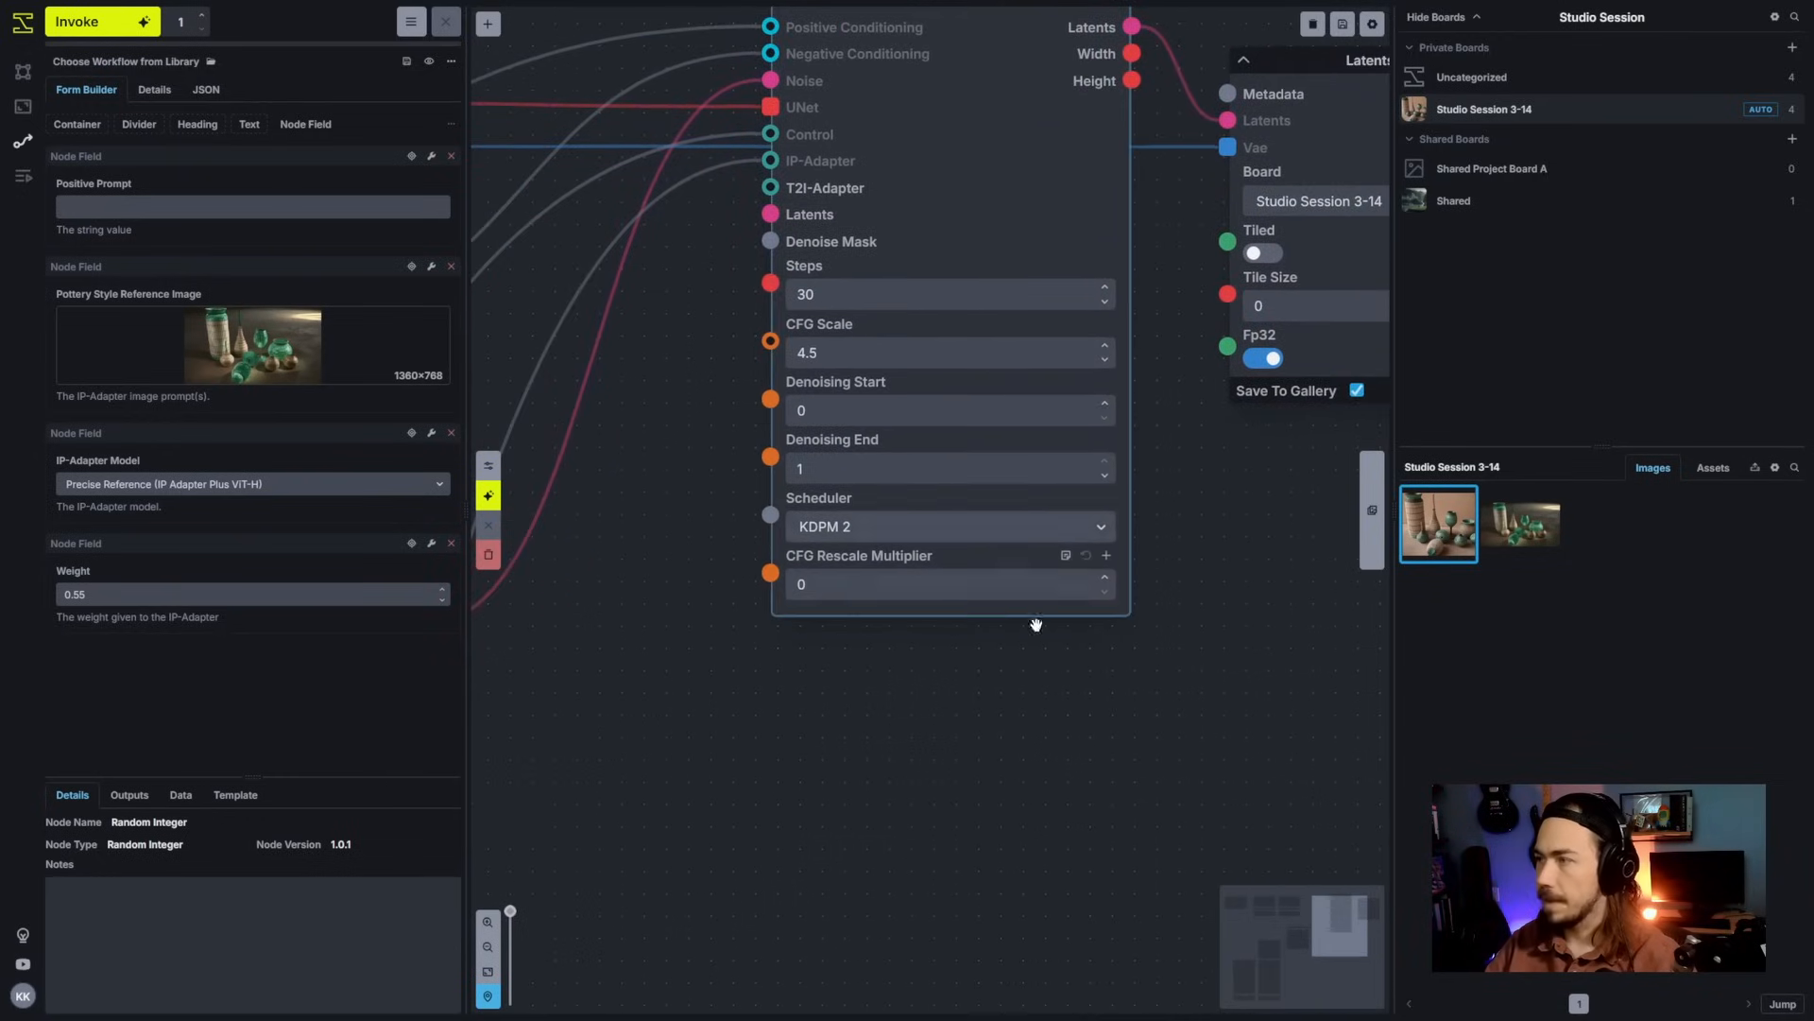
pyautogui.moveTo(1120, 610); pyautogui.dragTo(804, 717)
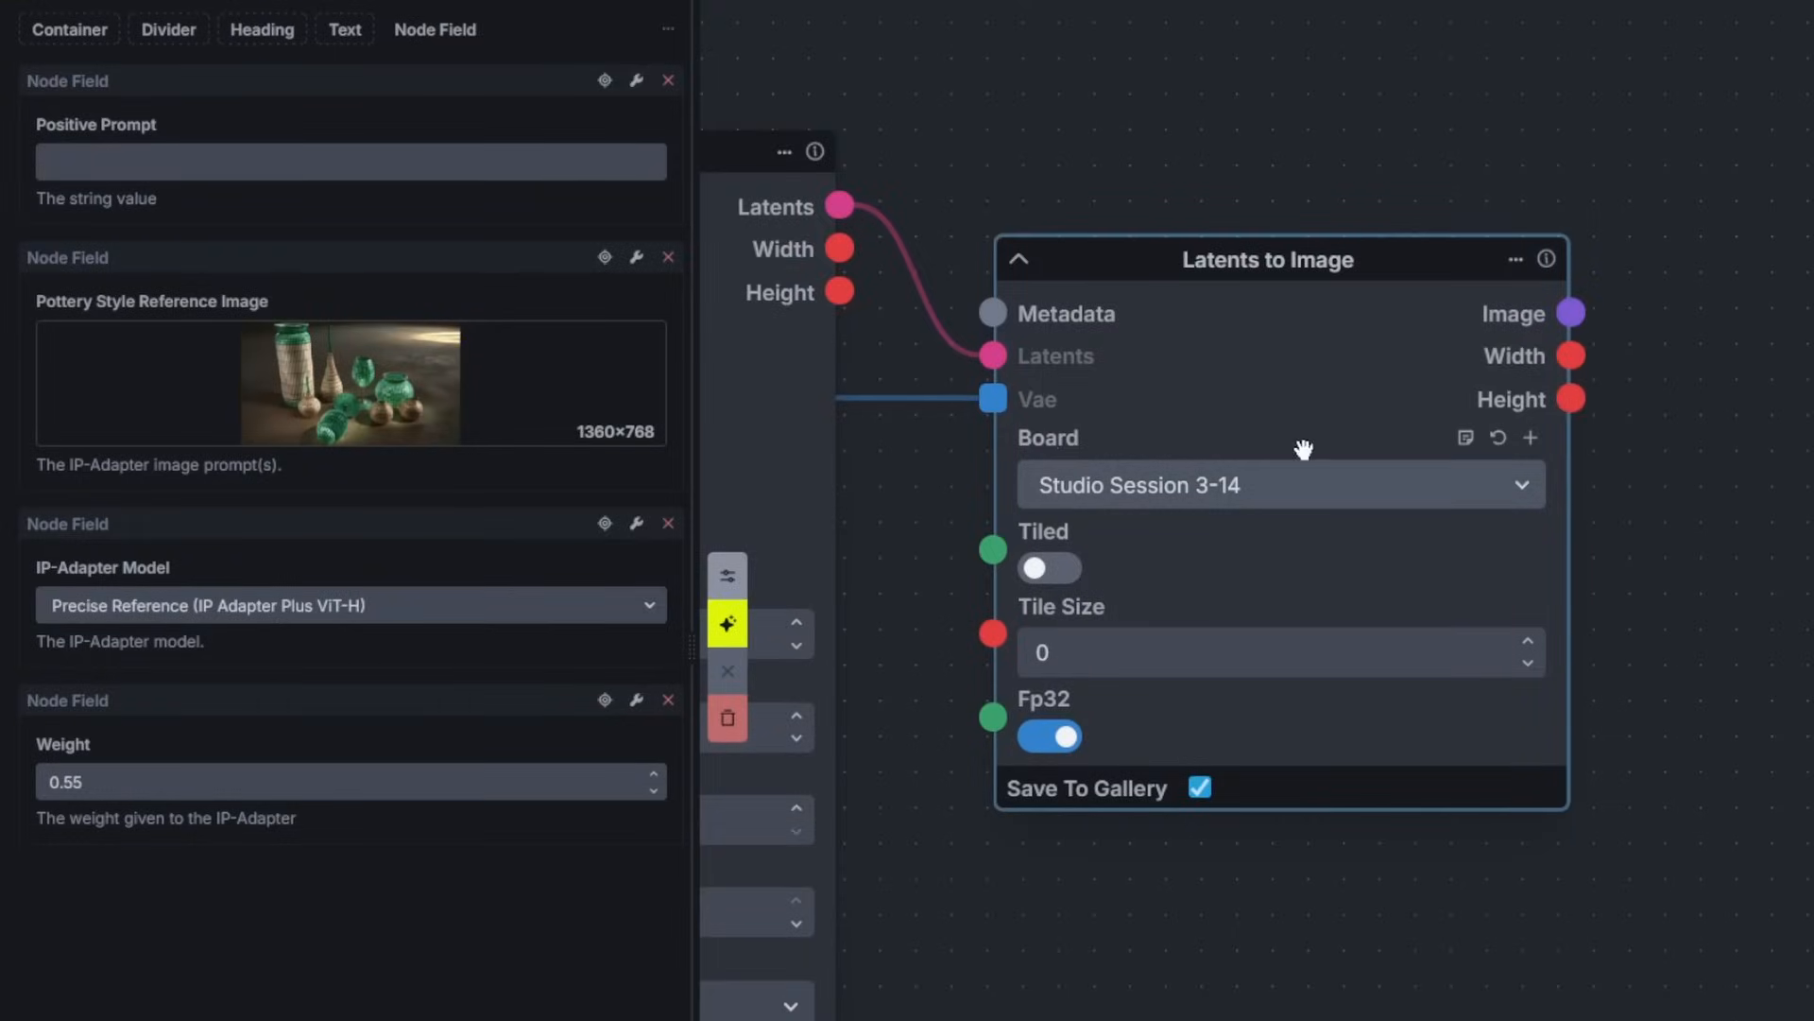
pyautogui.click(1166, 501)
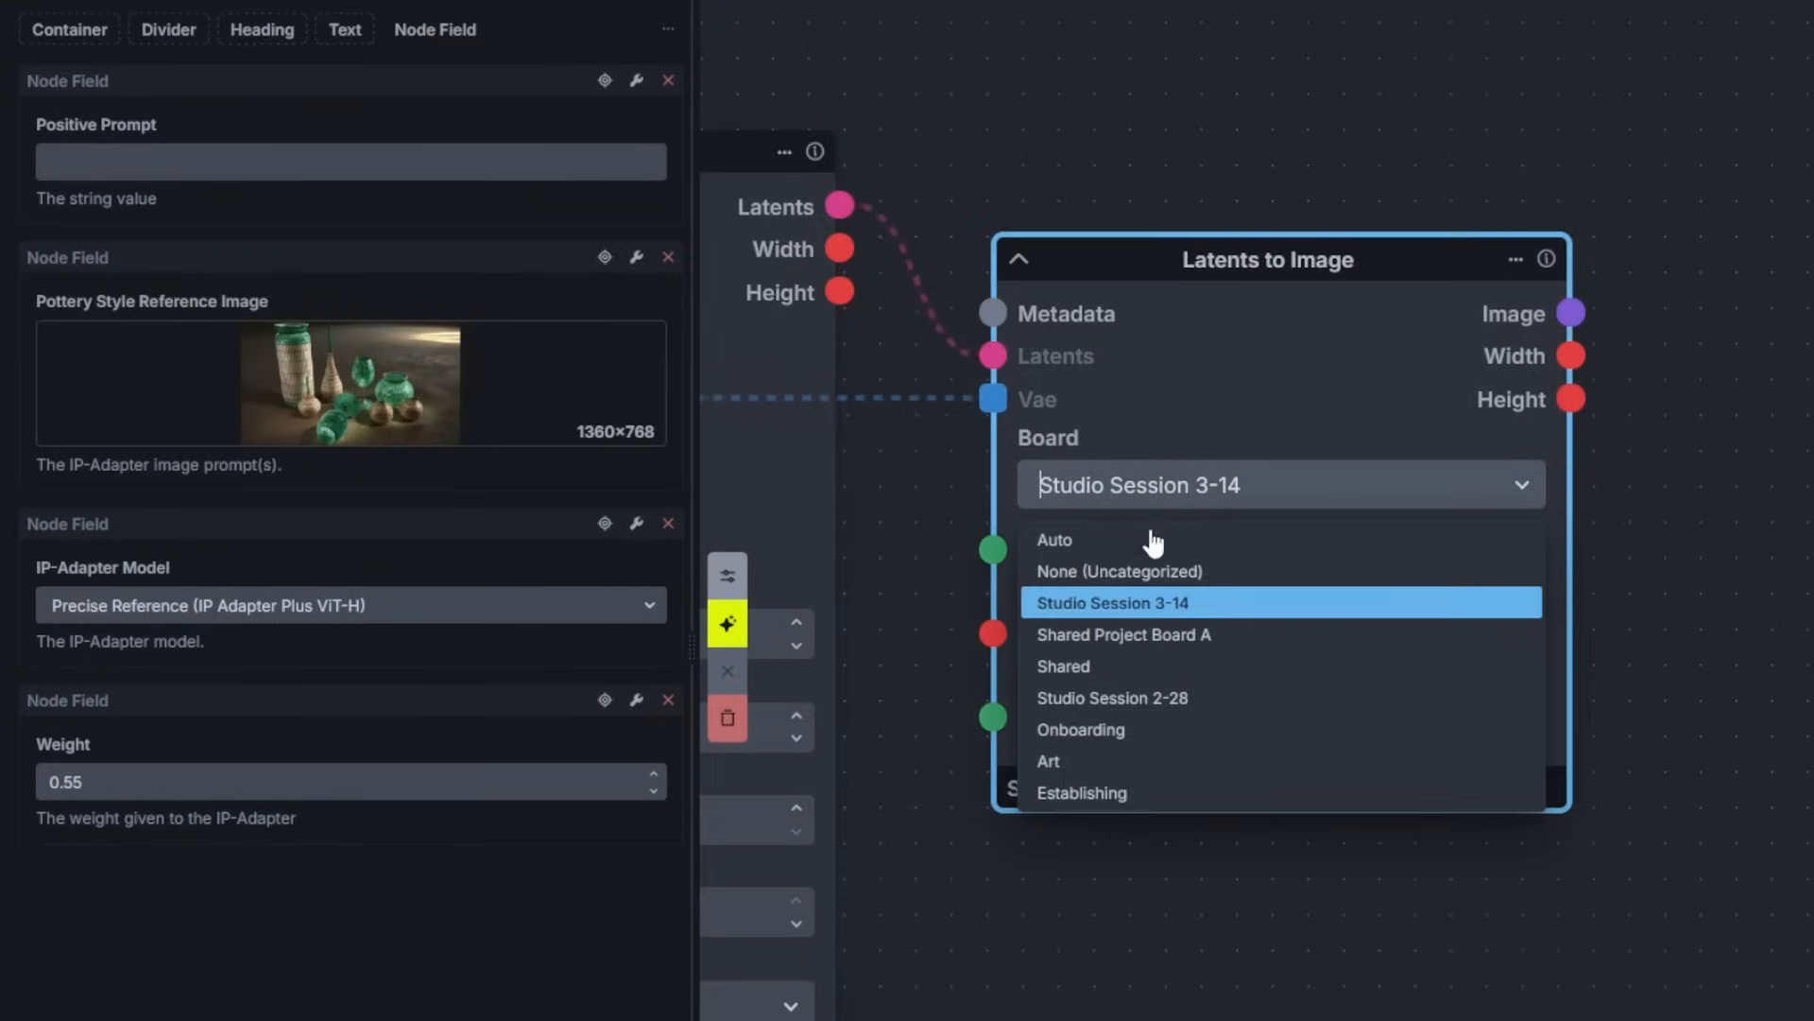
pyautogui.click(1110, 532)
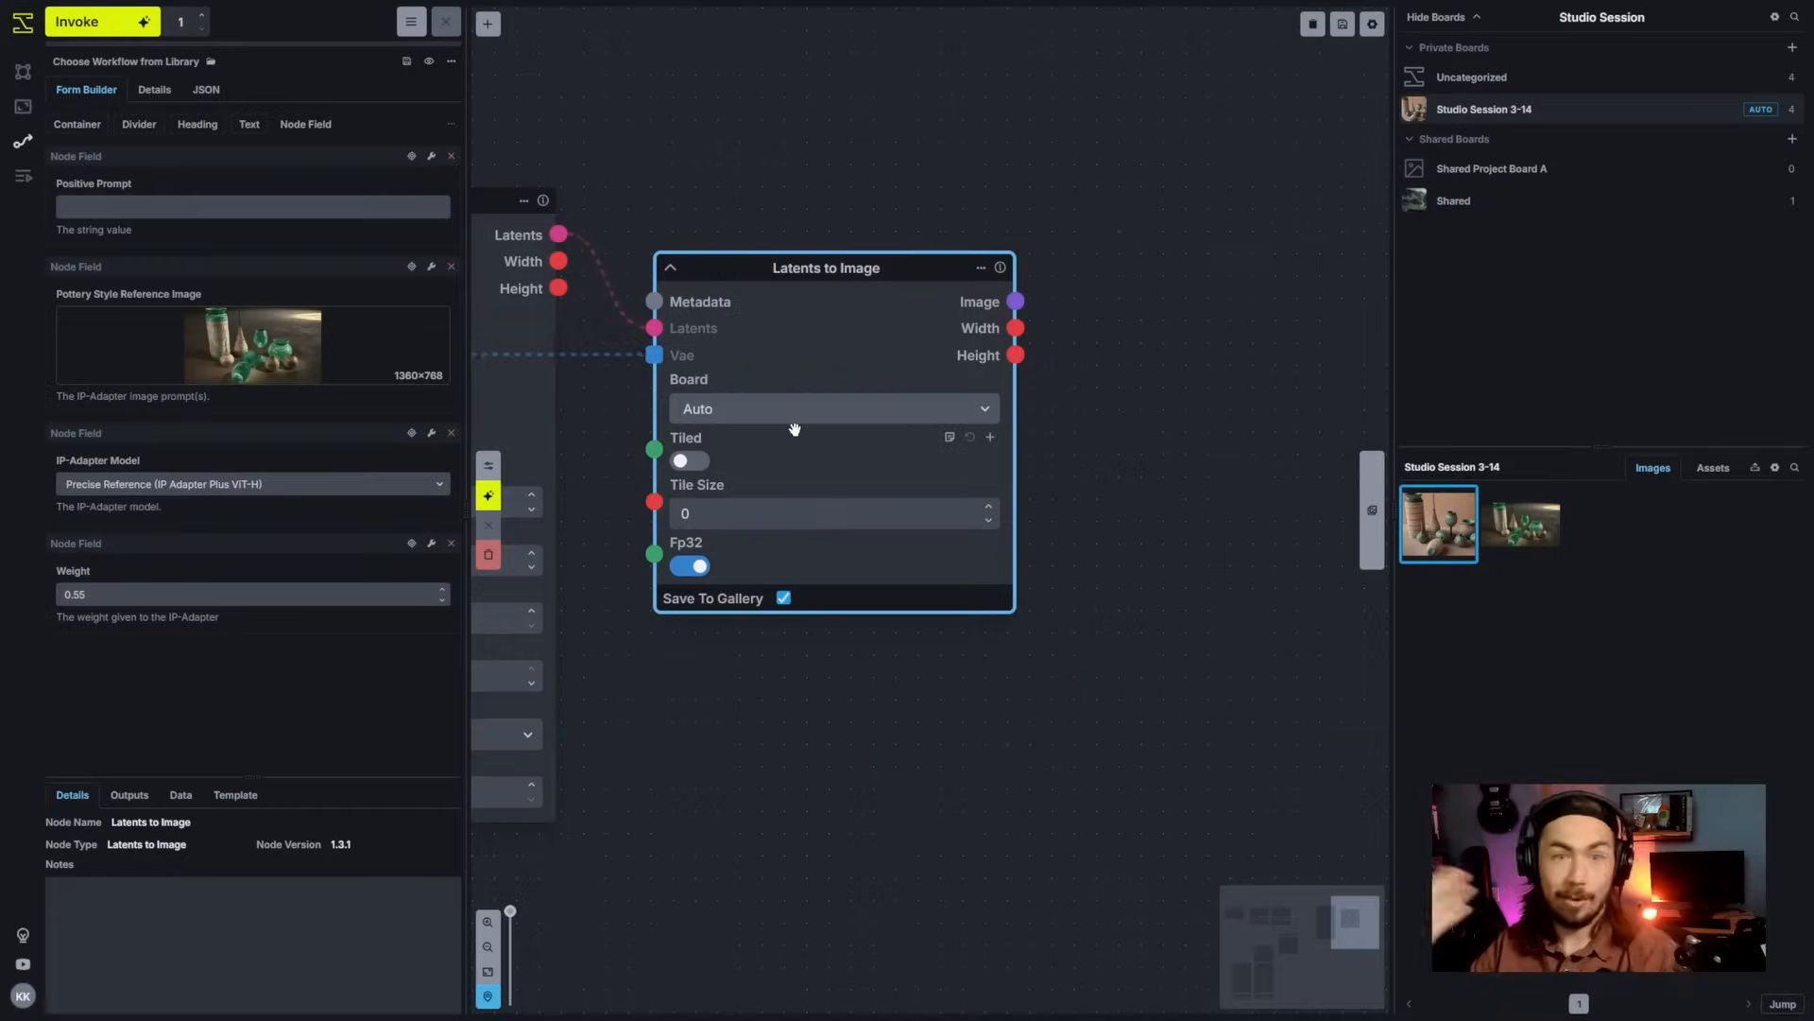
# Step: Add the SDXL Main Model node's Model field to the form between the pottery reference image and IP-Adapter Model
pyautogui.scroll(-10, 895, 620)
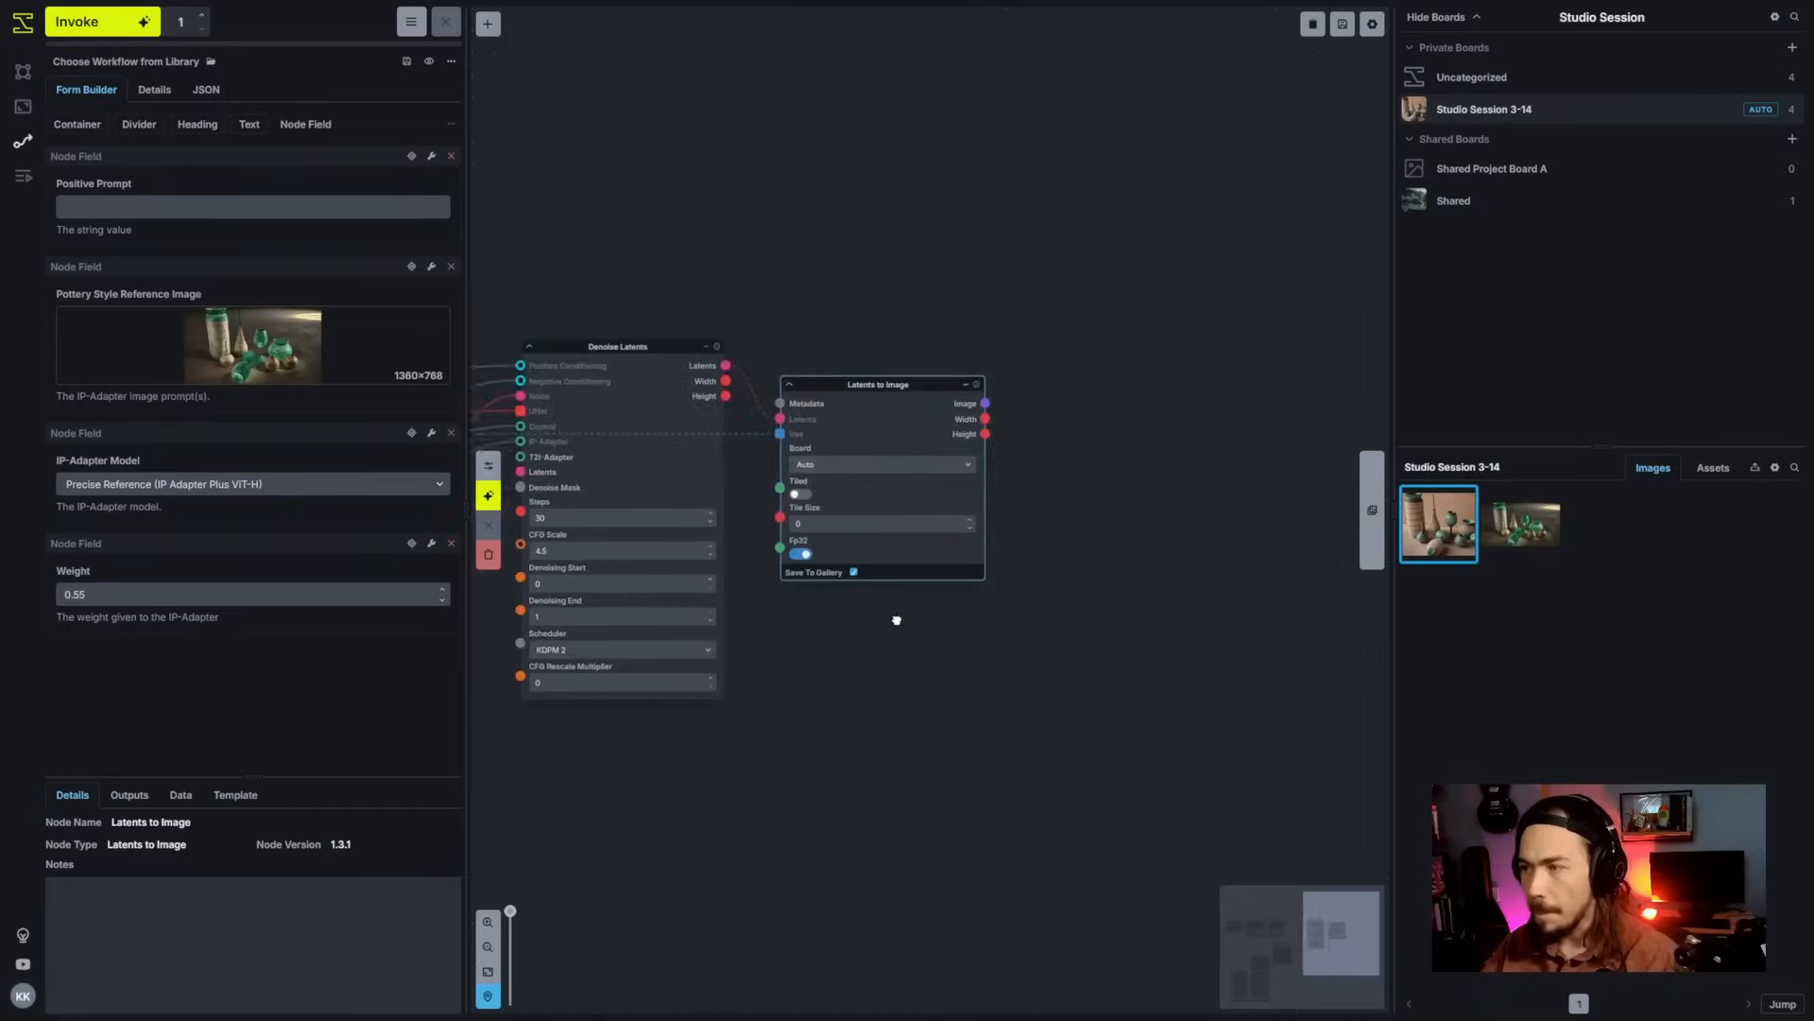
pyautogui.moveTo(1047, 567); pyautogui.dragTo(1120, 550)
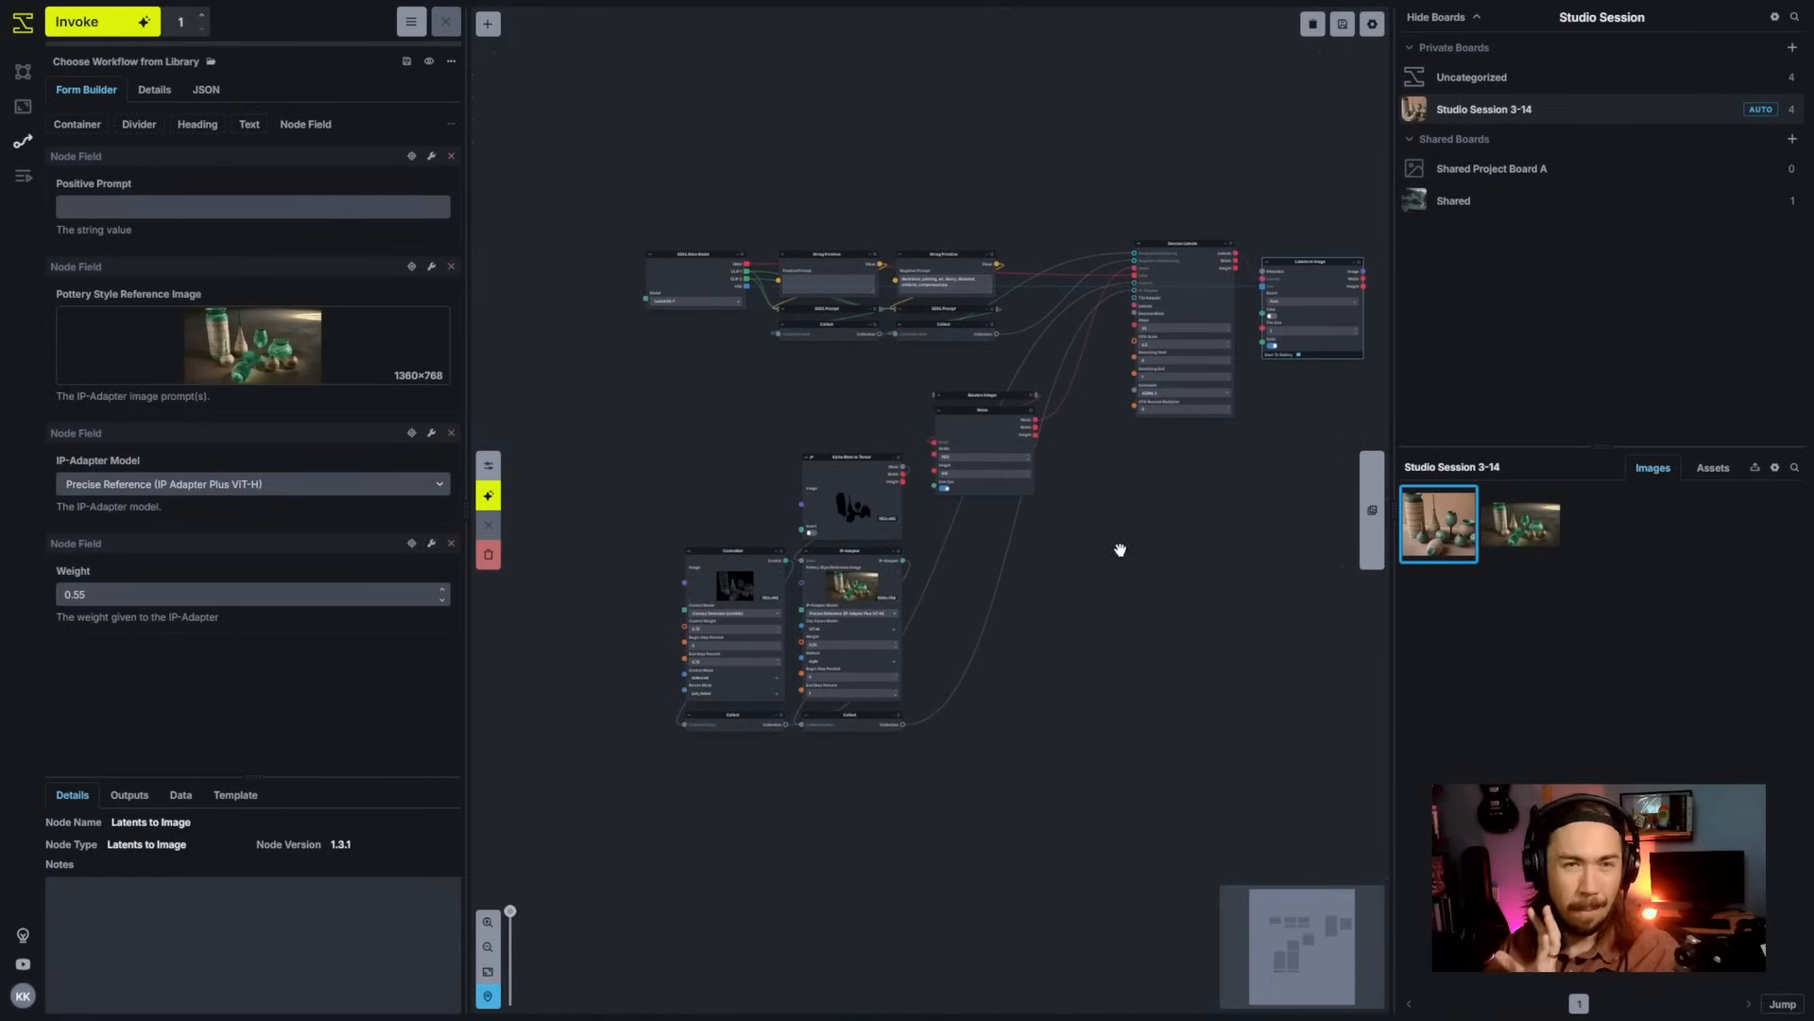
pyautogui.moveTo(957, 753); pyautogui.dragTo(996, 737)
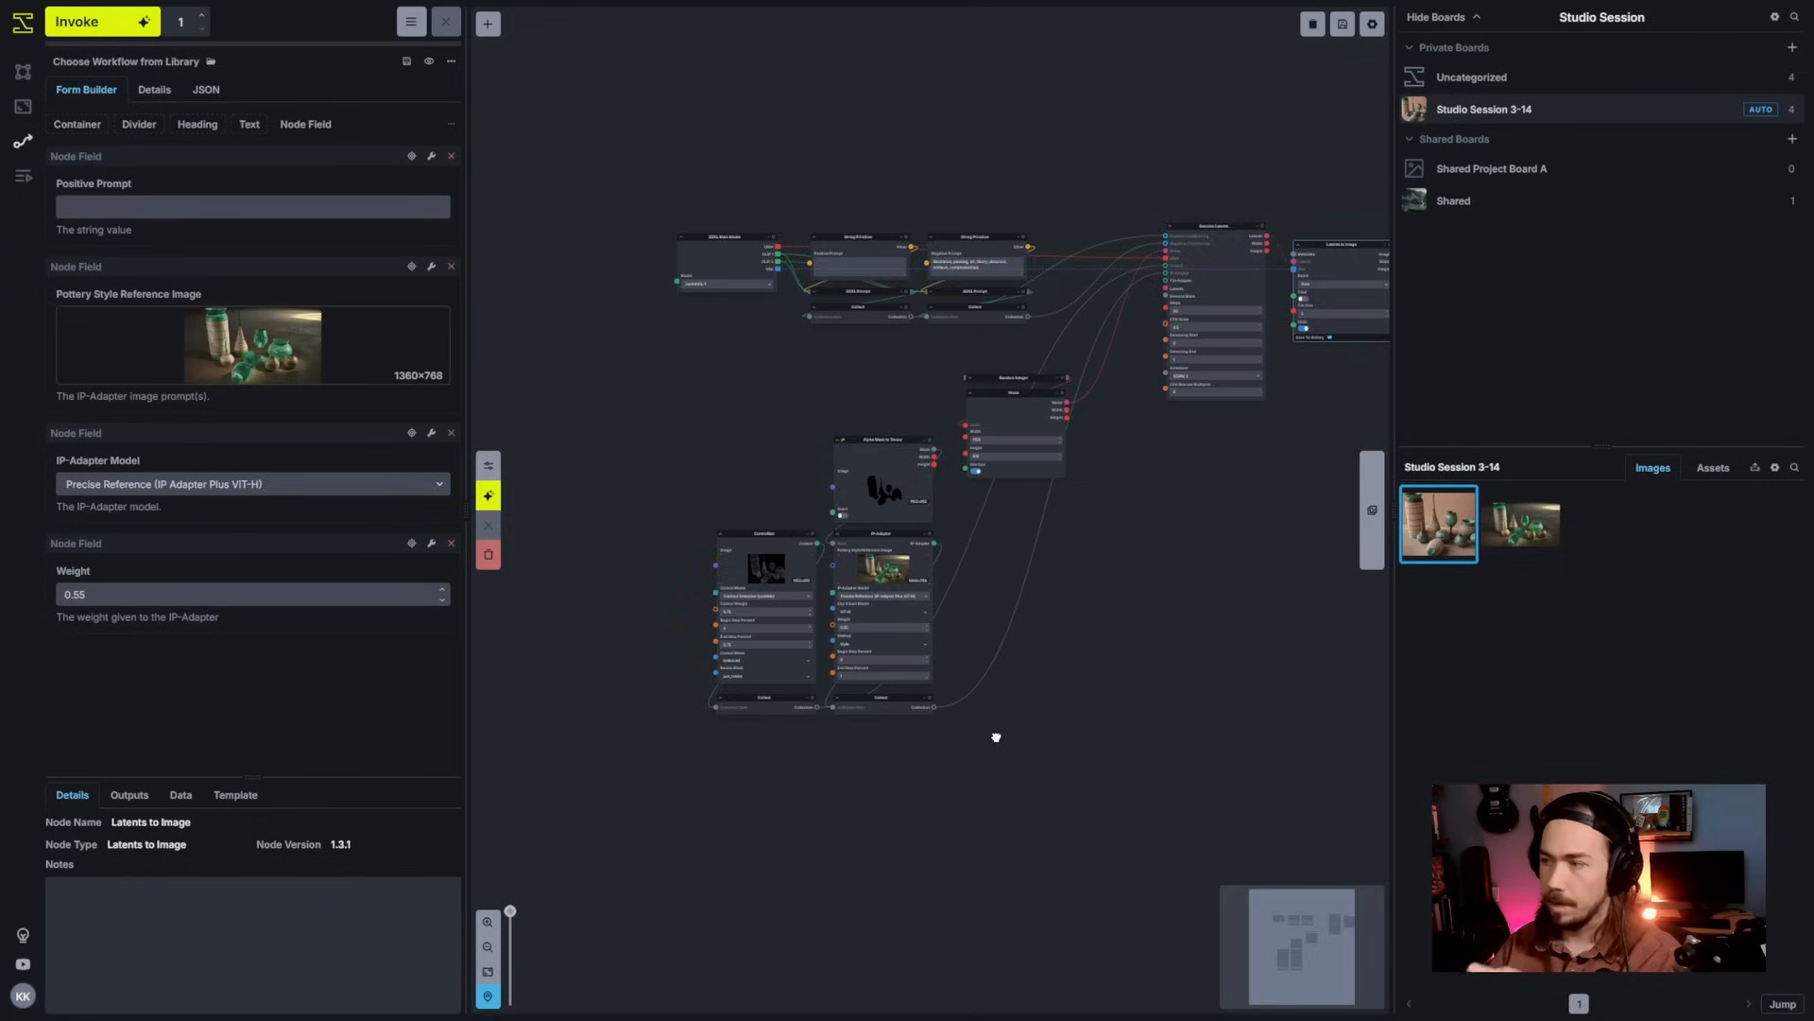
pyautogui.scroll(1, 996, 737)
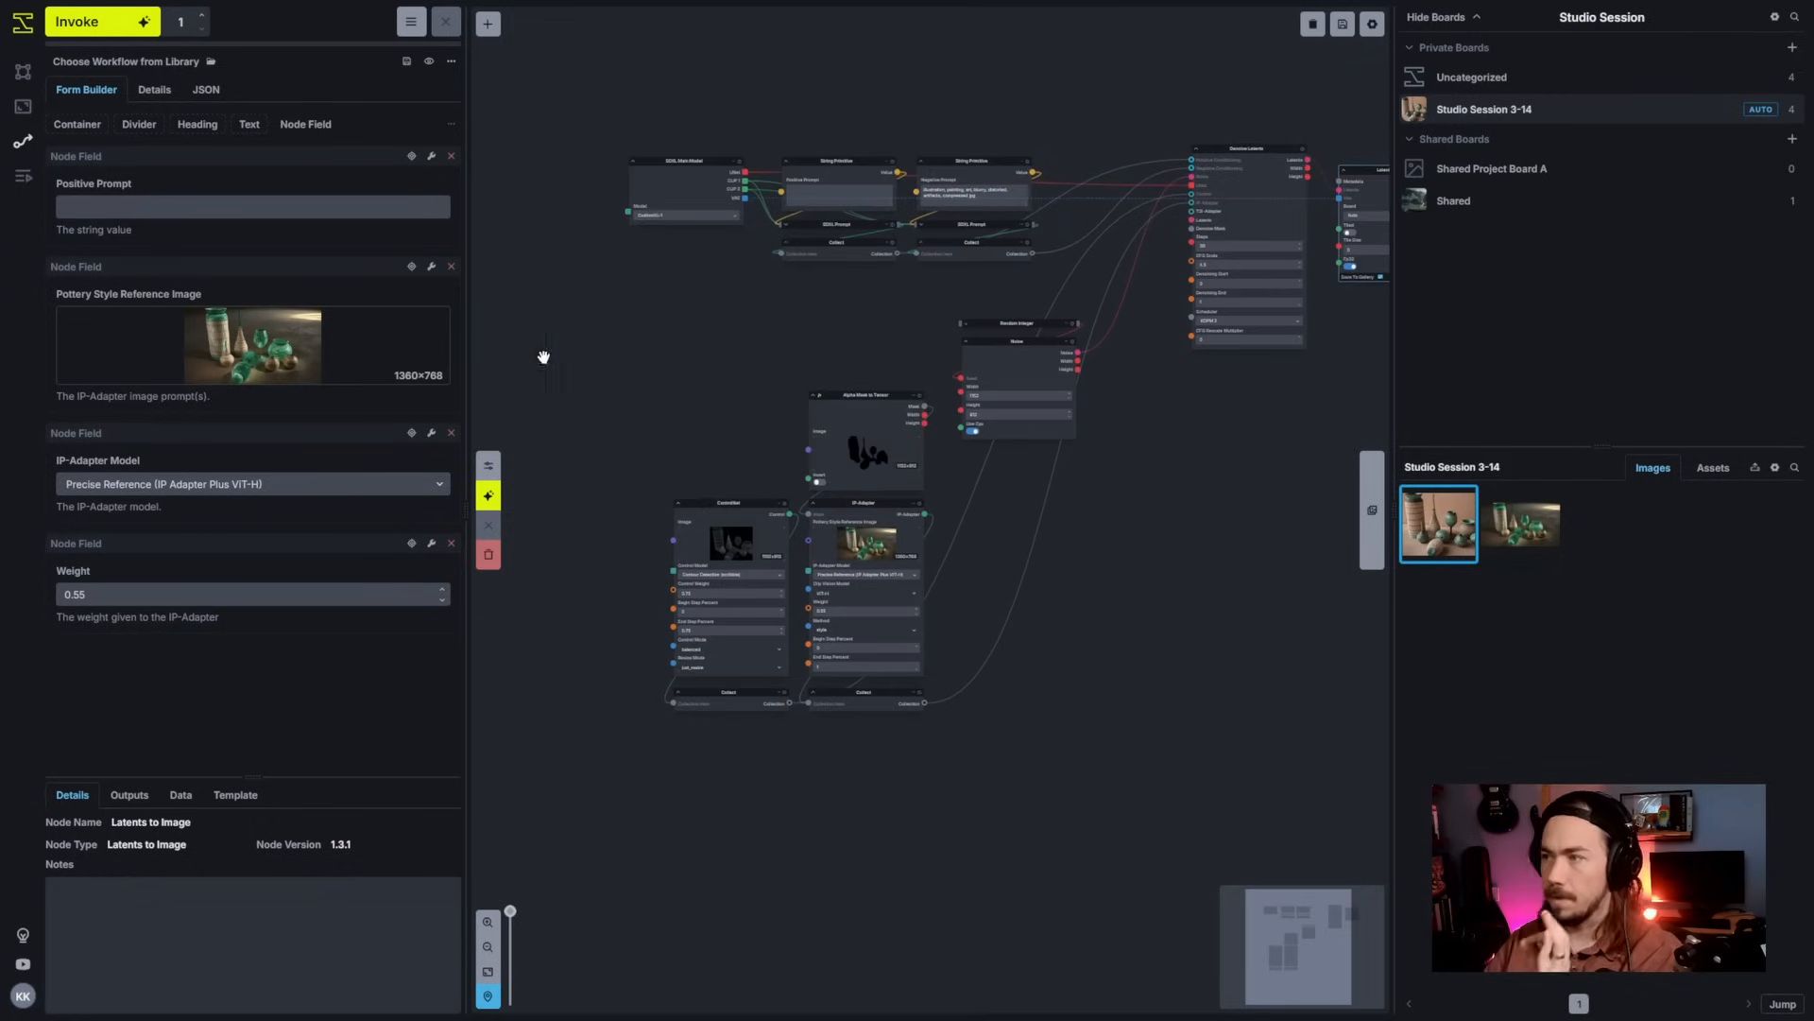
pyautogui.moveTo(720, 268); pyautogui.dragTo(799, 389)
pyautogui.scroll(8, 796, 384)
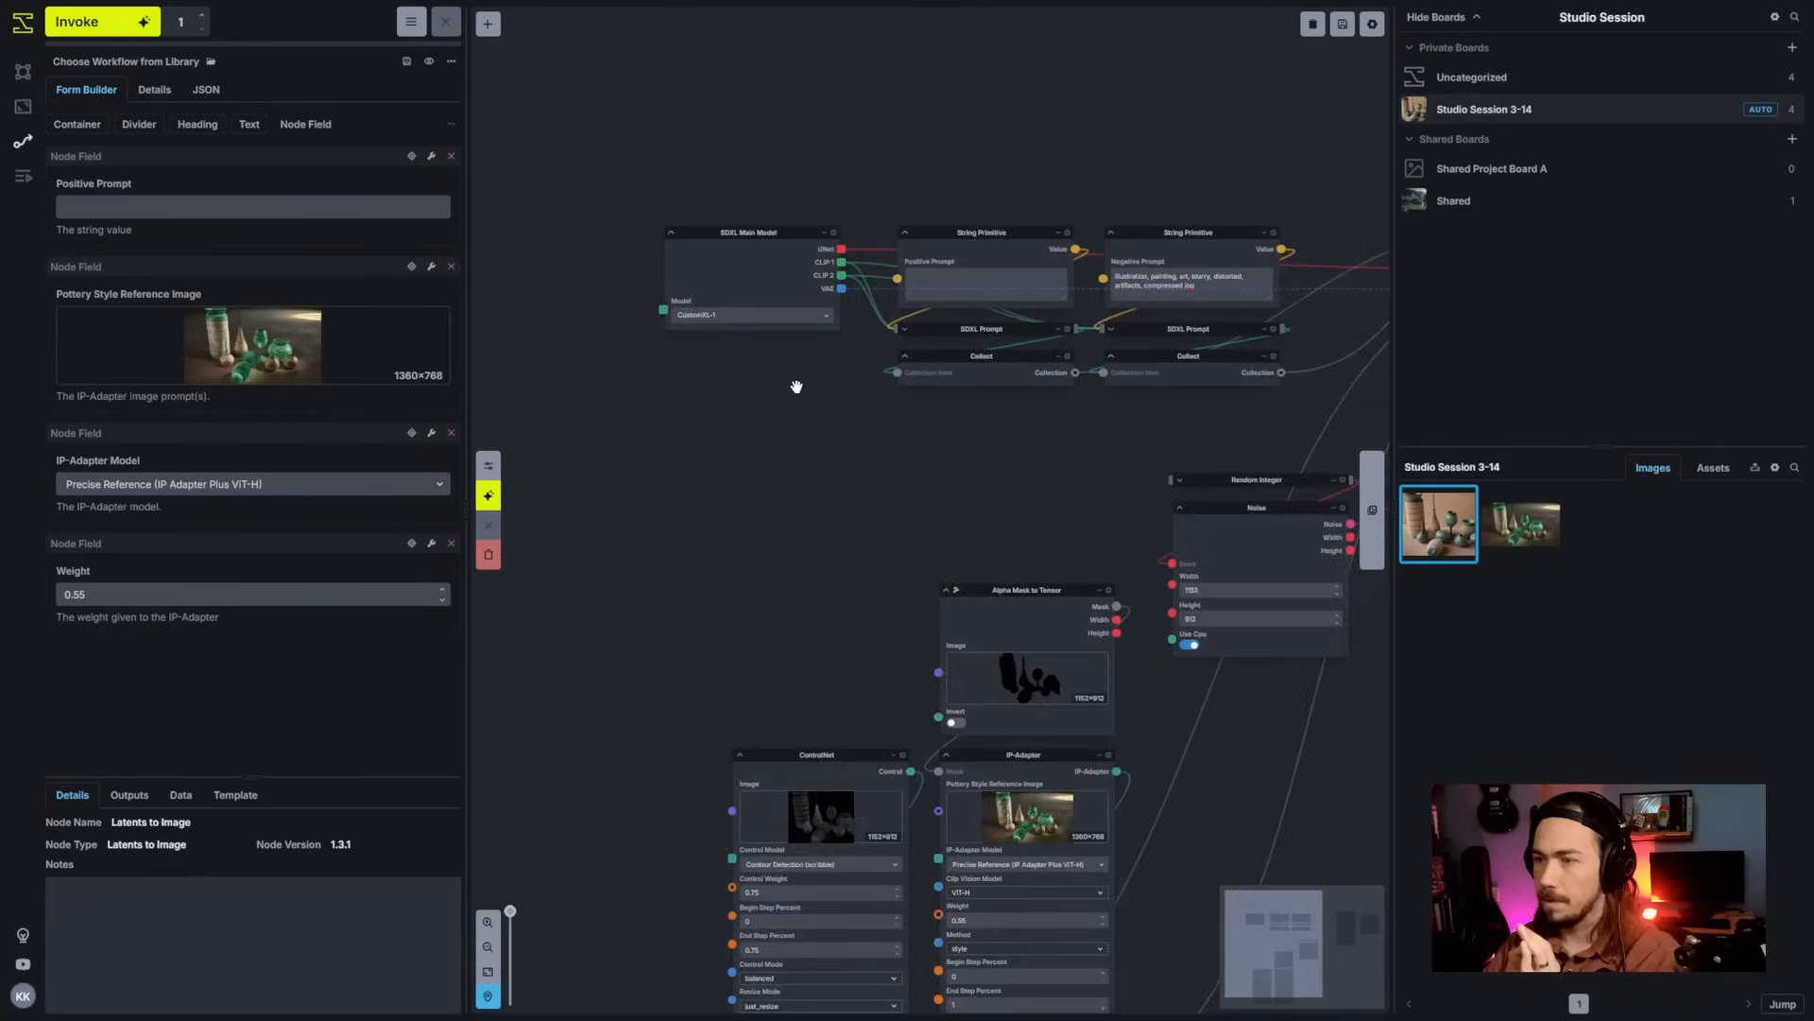
pyautogui.moveTo(609, 223); pyautogui.dragTo(265, 450)
pyautogui.scroll(-5, 829, 522)
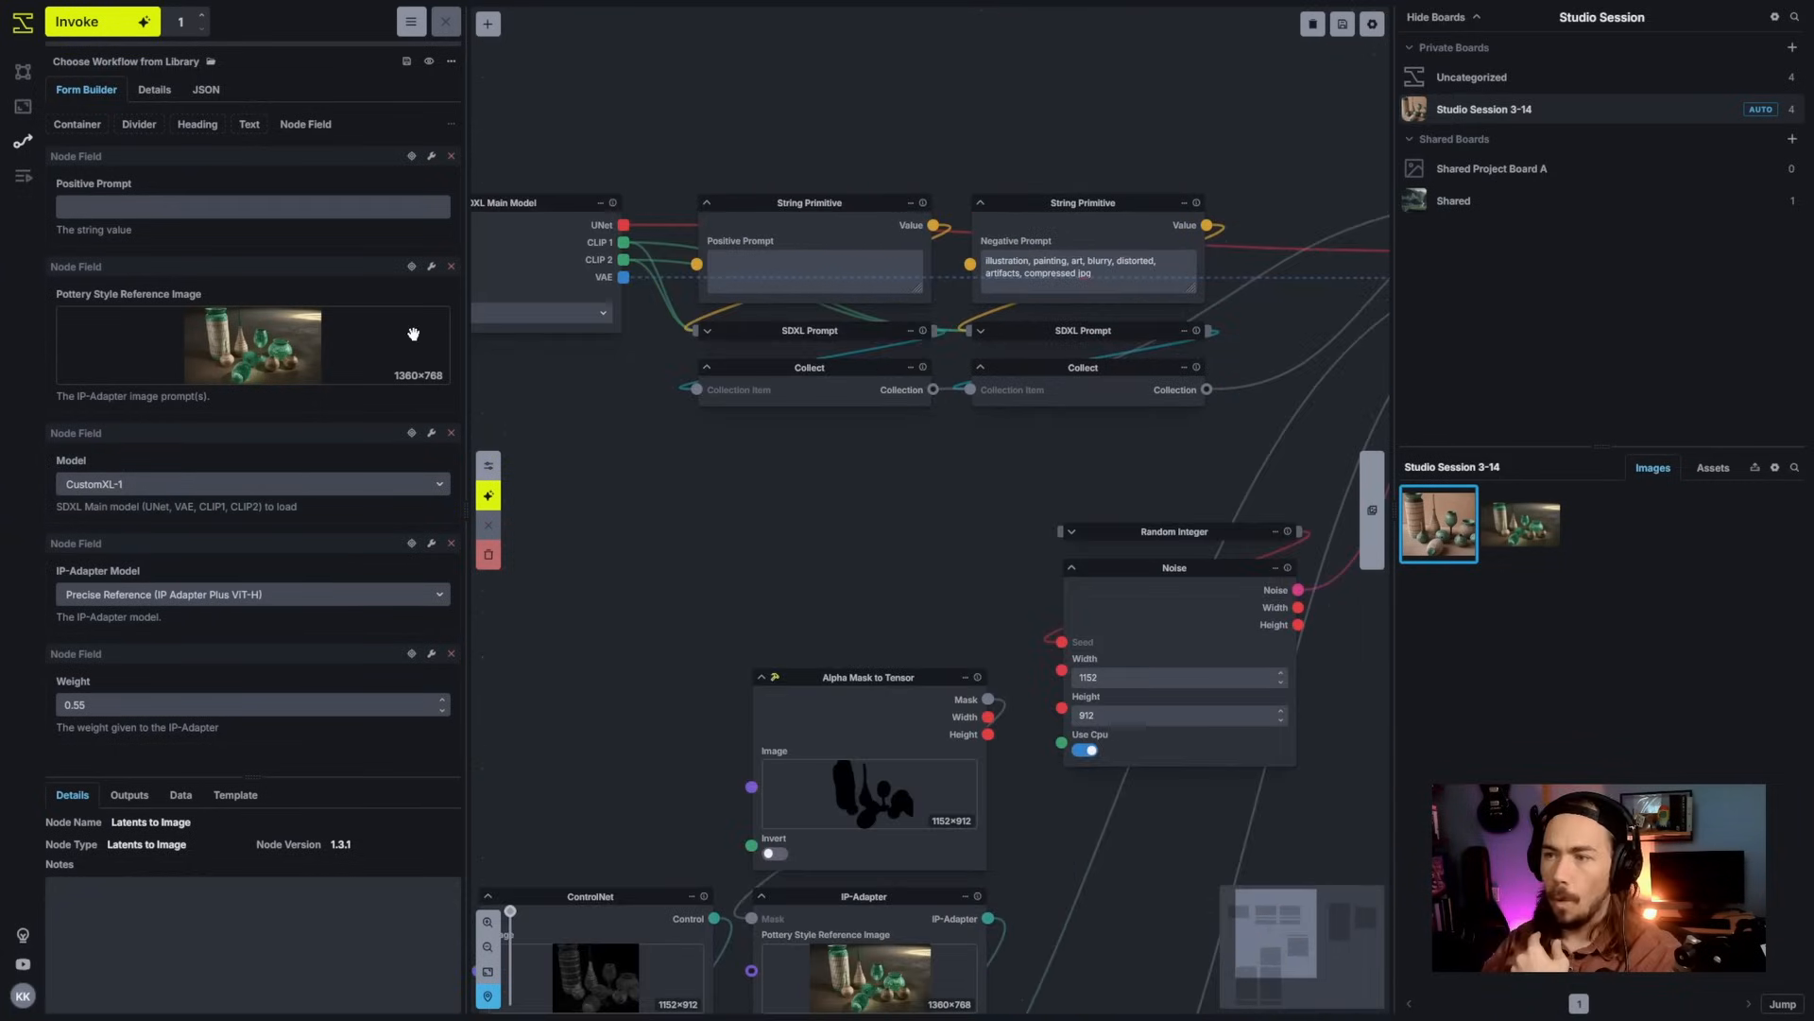
# Step: Add a row-layout container at the start of the form and place Positive Prompt and Pottery Style Reference Image side by side in it
pyautogui.click(429, 62)
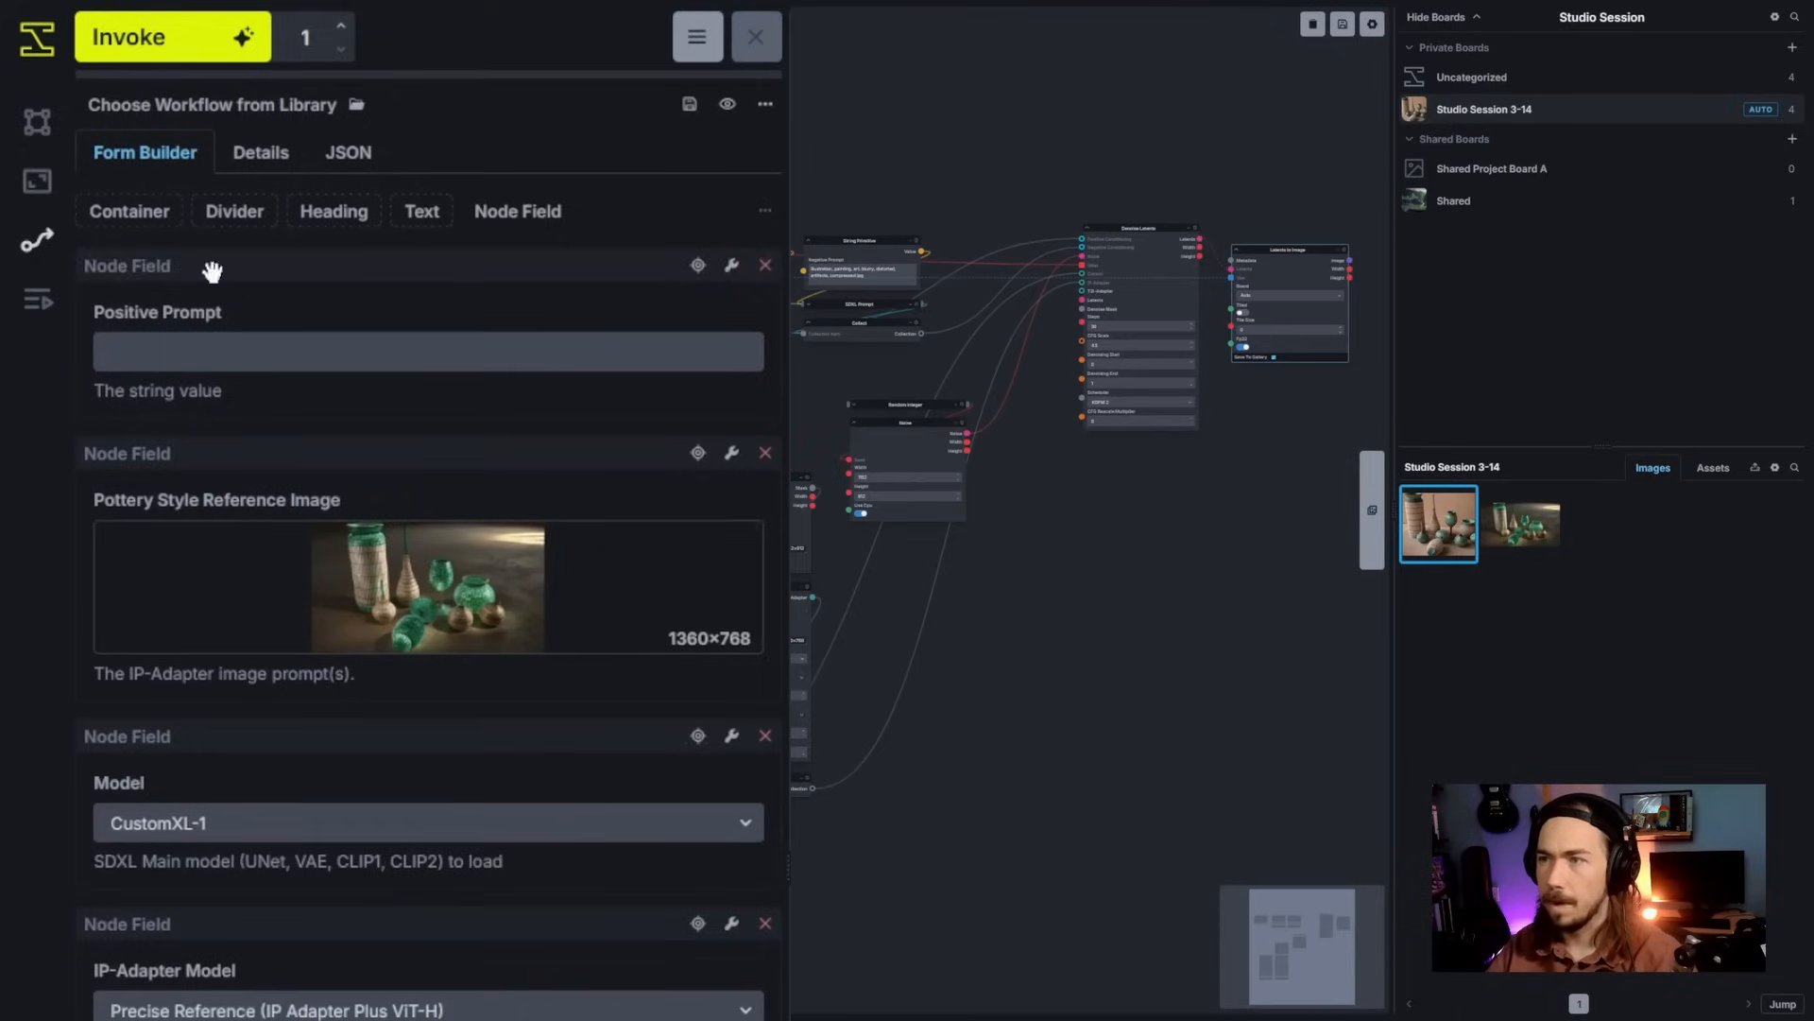
pyautogui.moveTo(199, 250); pyautogui.dragTo(201, 255)
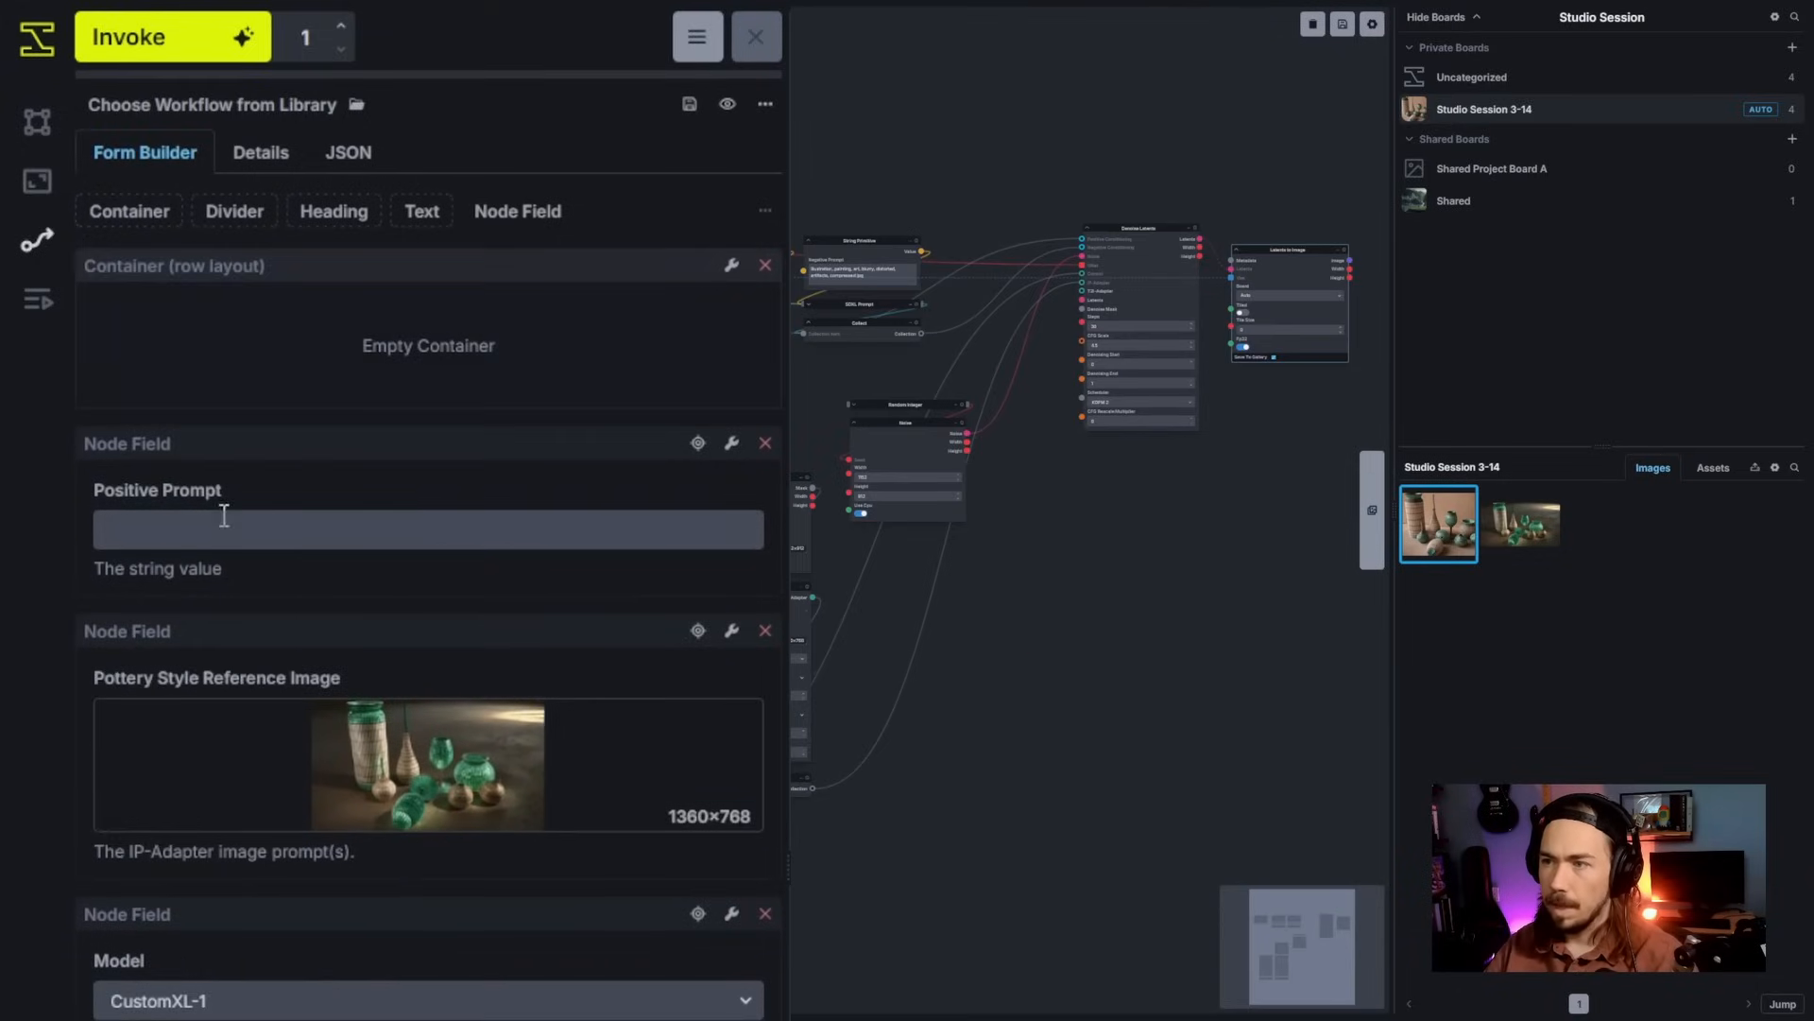
pyautogui.moveTo(235, 445); pyautogui.dragTo(232, 359)
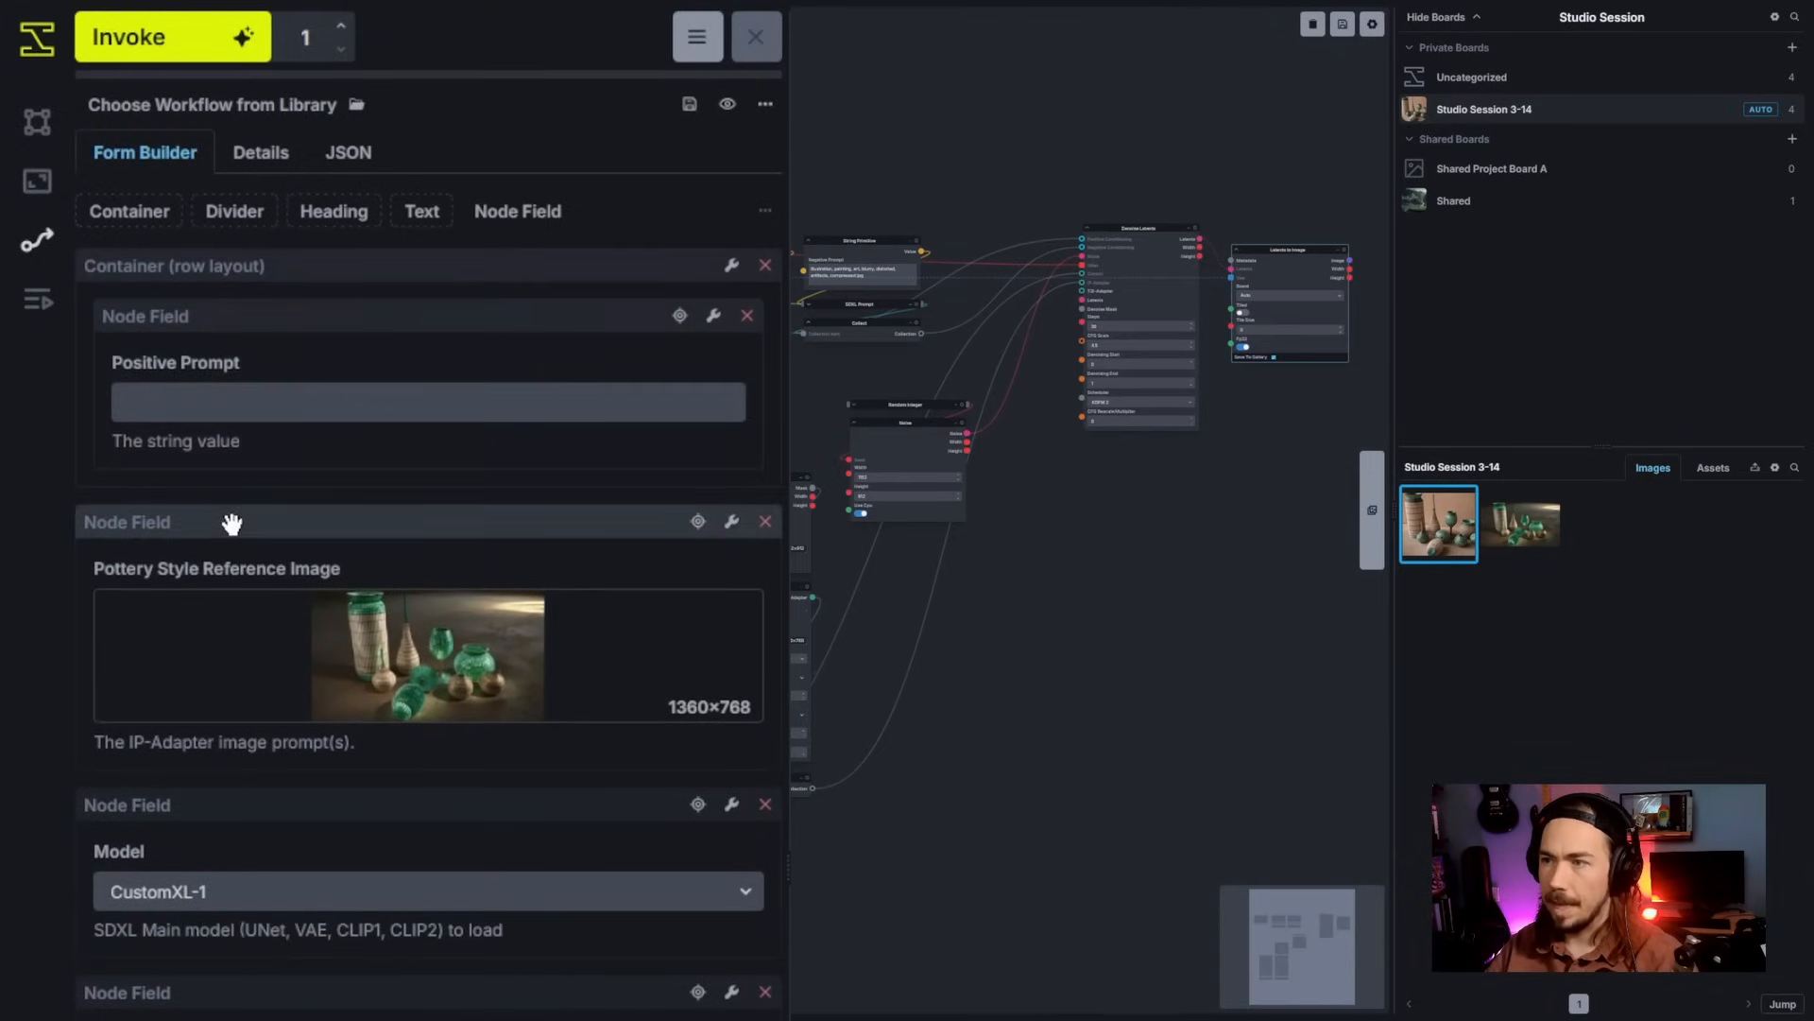
pyautogui.moveTo(231, 519); pyautogui.dragTo(547, 519)
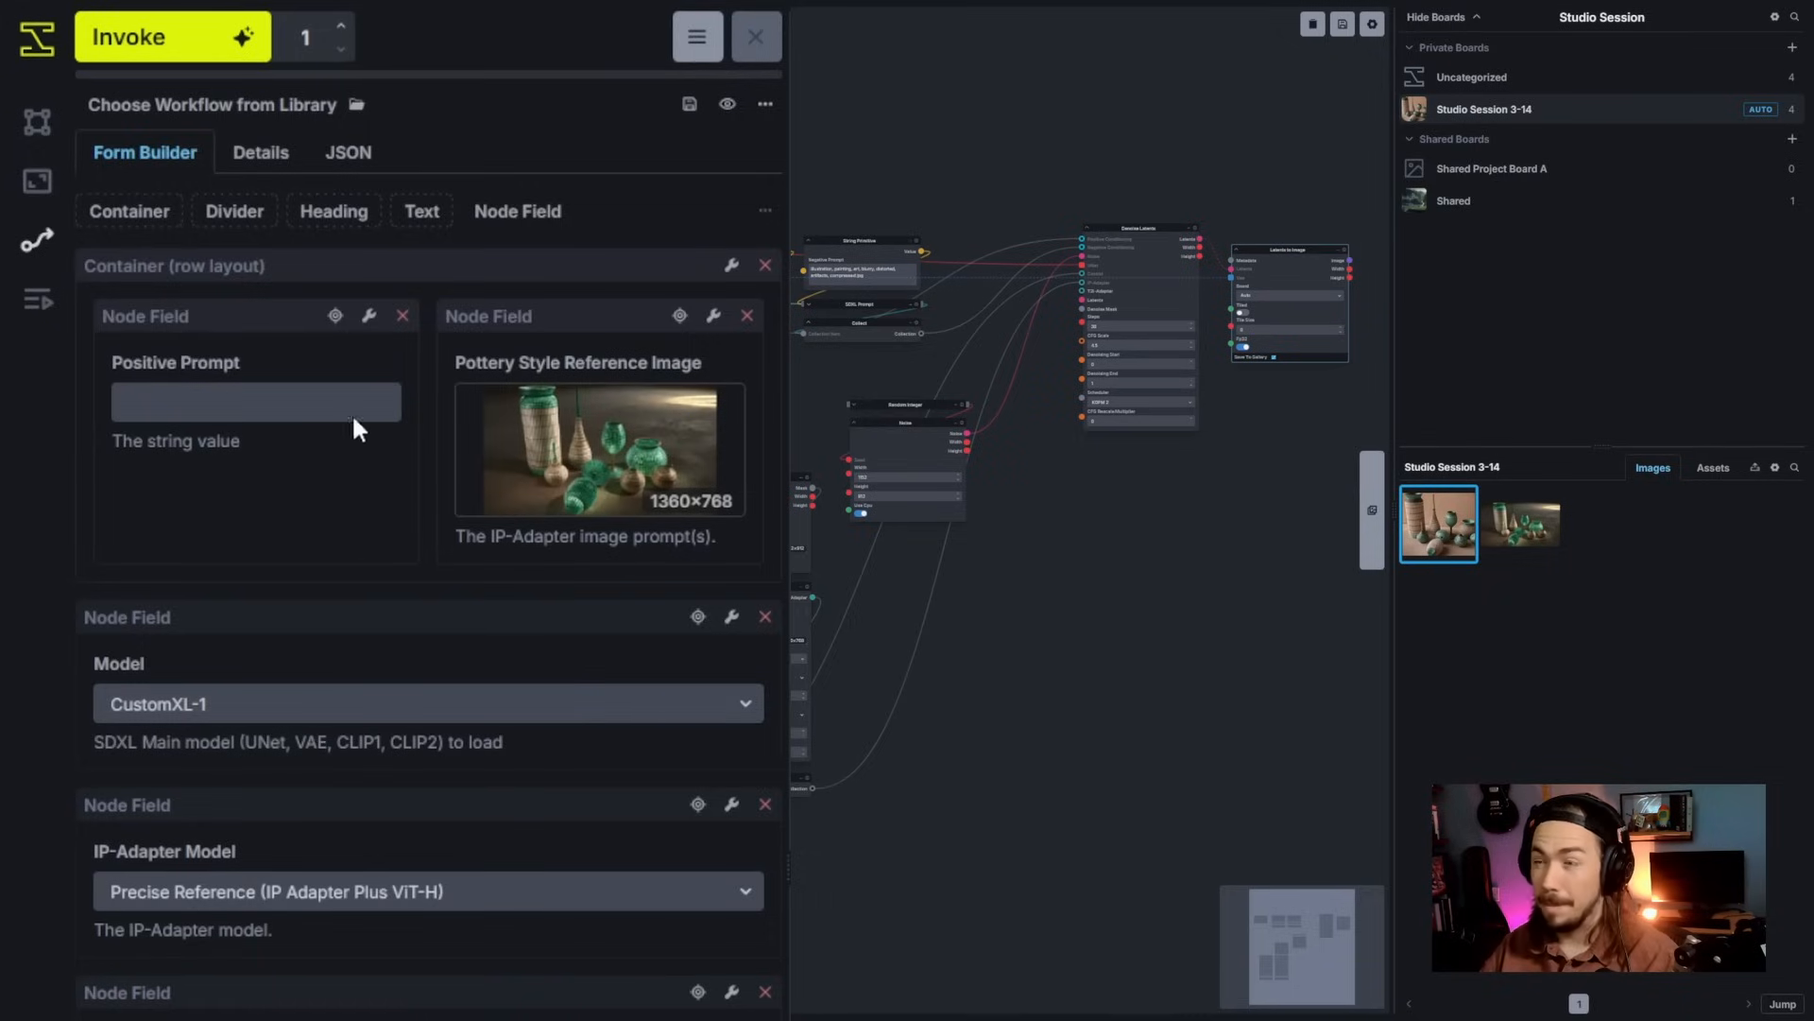
# Step: Add two dividers below the row-layout container and an "Advanced" heading beneath them in the form
pyautogui.moveTo(255, 216); pyautogui.dragTo(238, 576)
pyautogui.moveTo(238, 216); pyautogui.dragTo(214, 647)
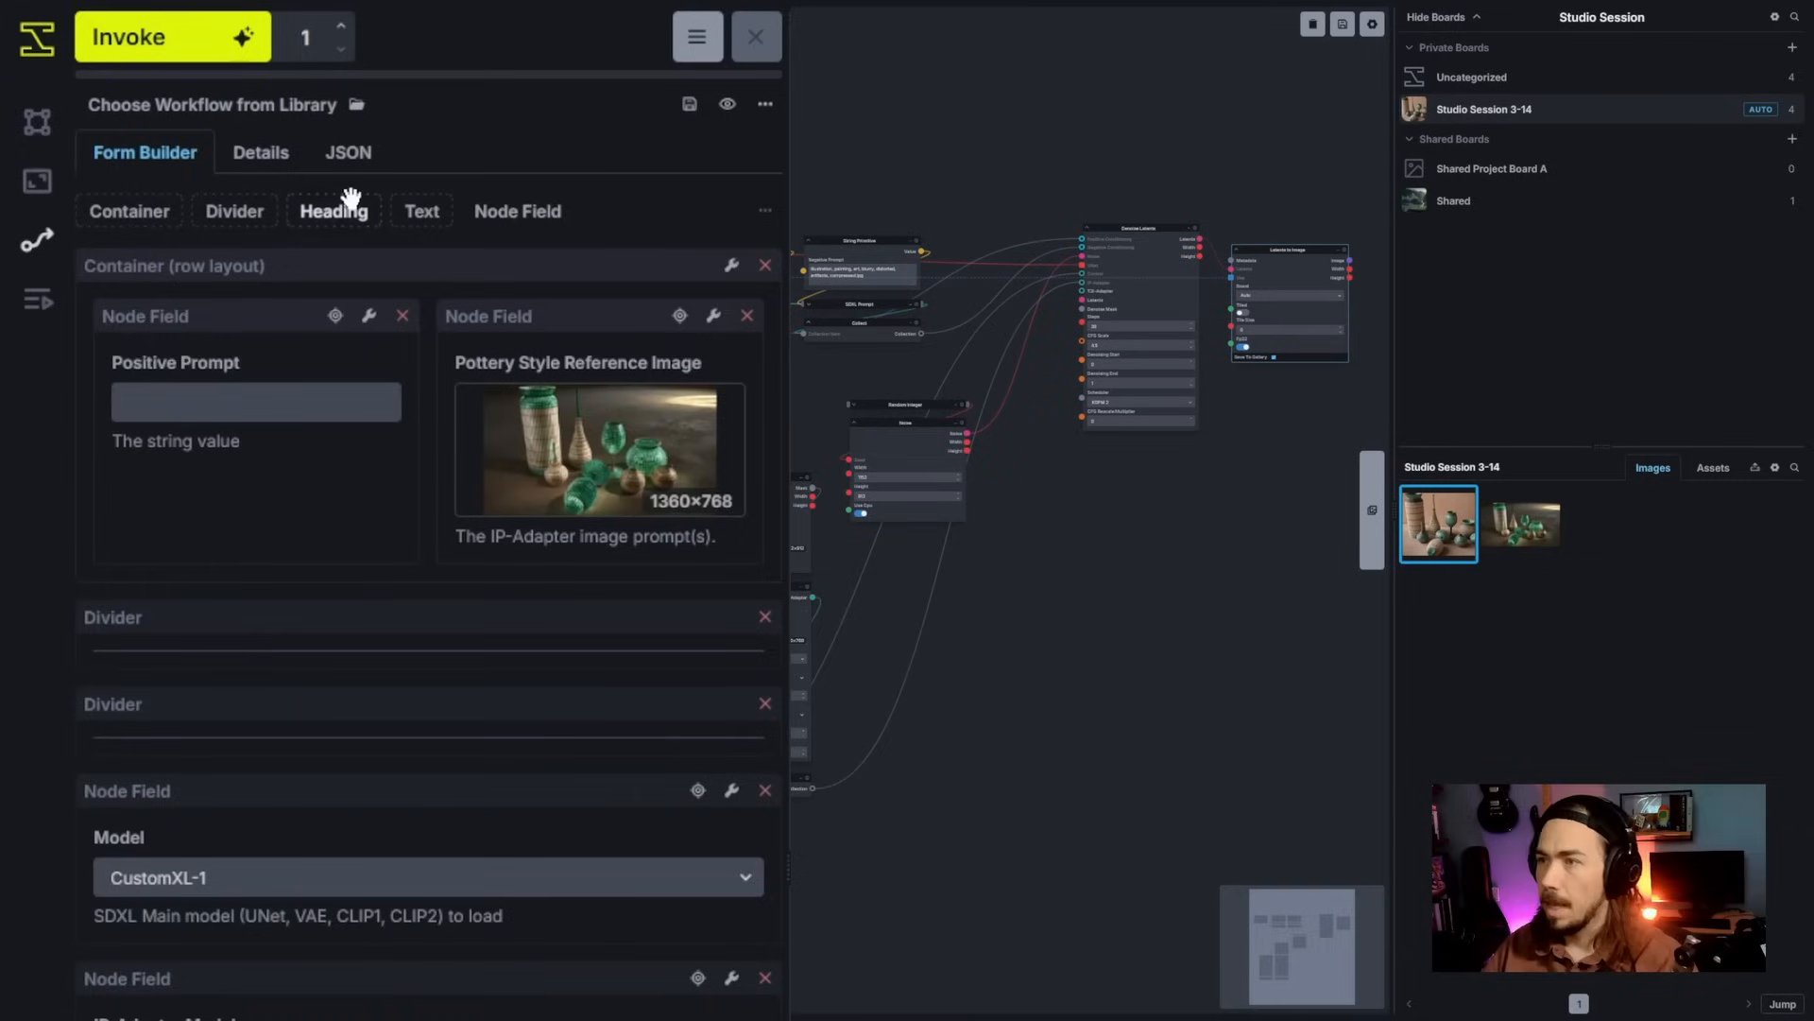
pyautogui.moveTo(342, 202); pyautogui.dragTo(241, 612)
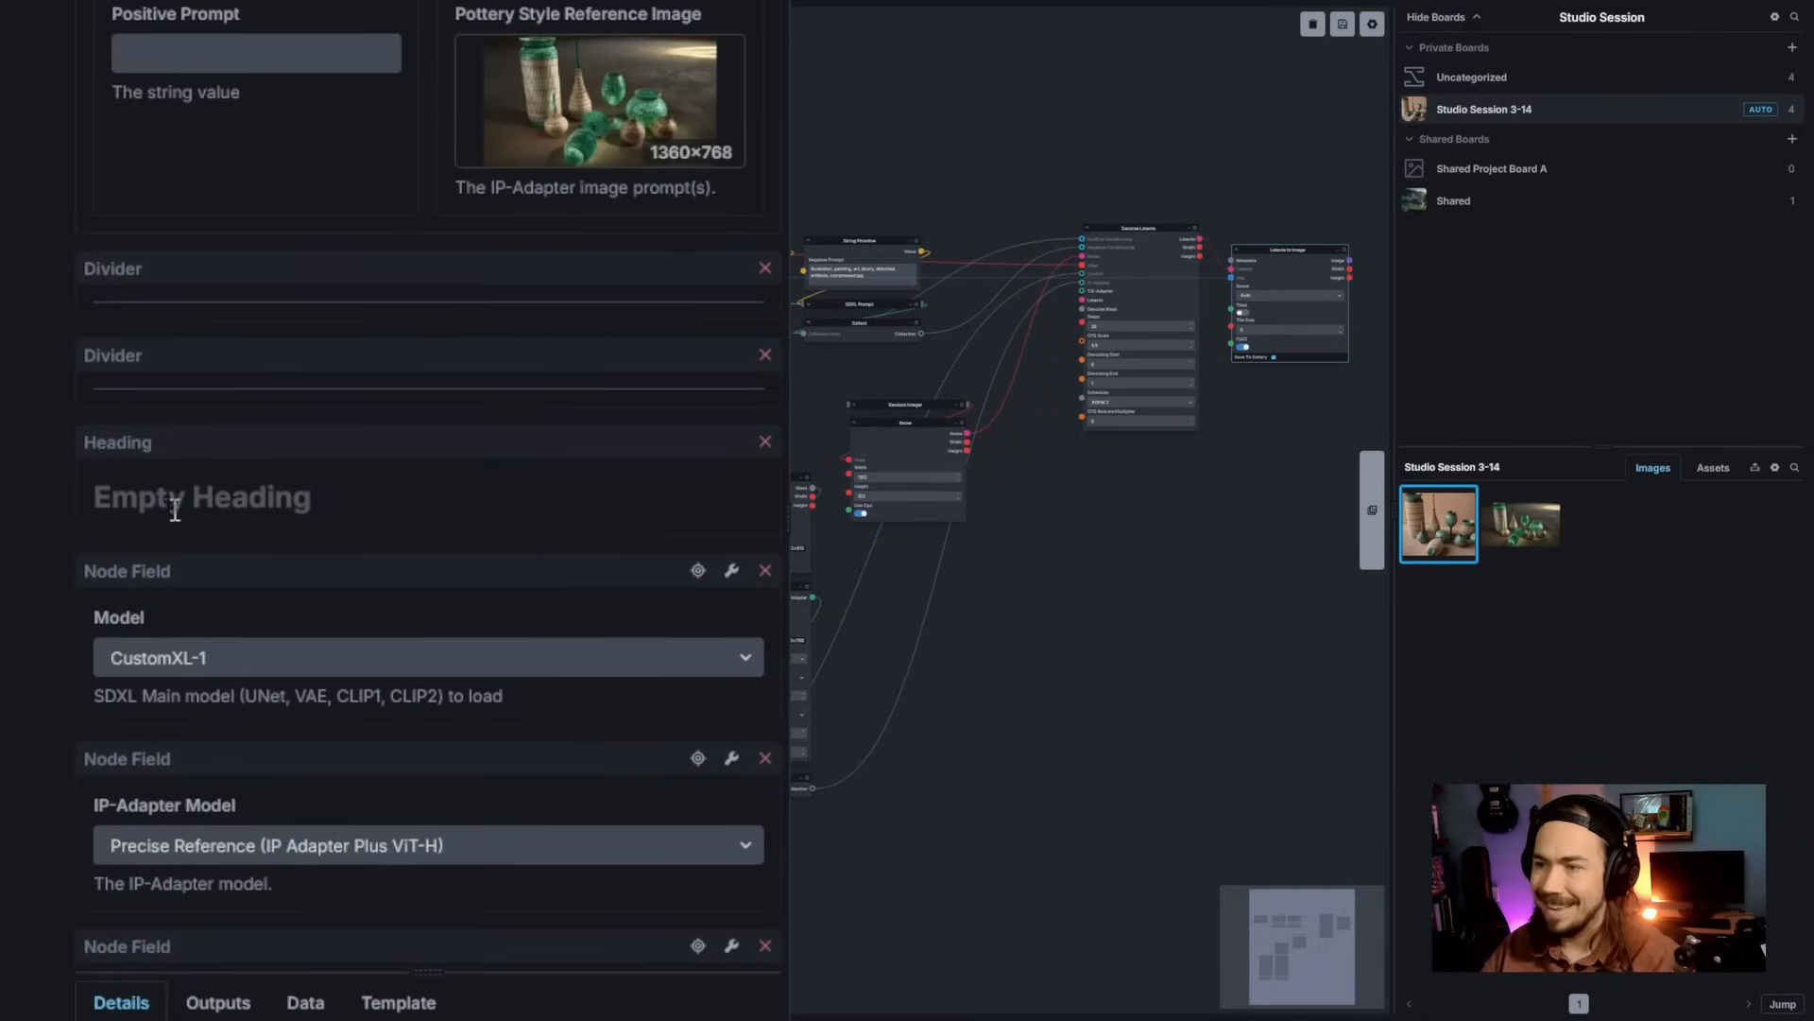
pyautogui.doubleClick(172, 497)
pyautogui.write('Advanced')
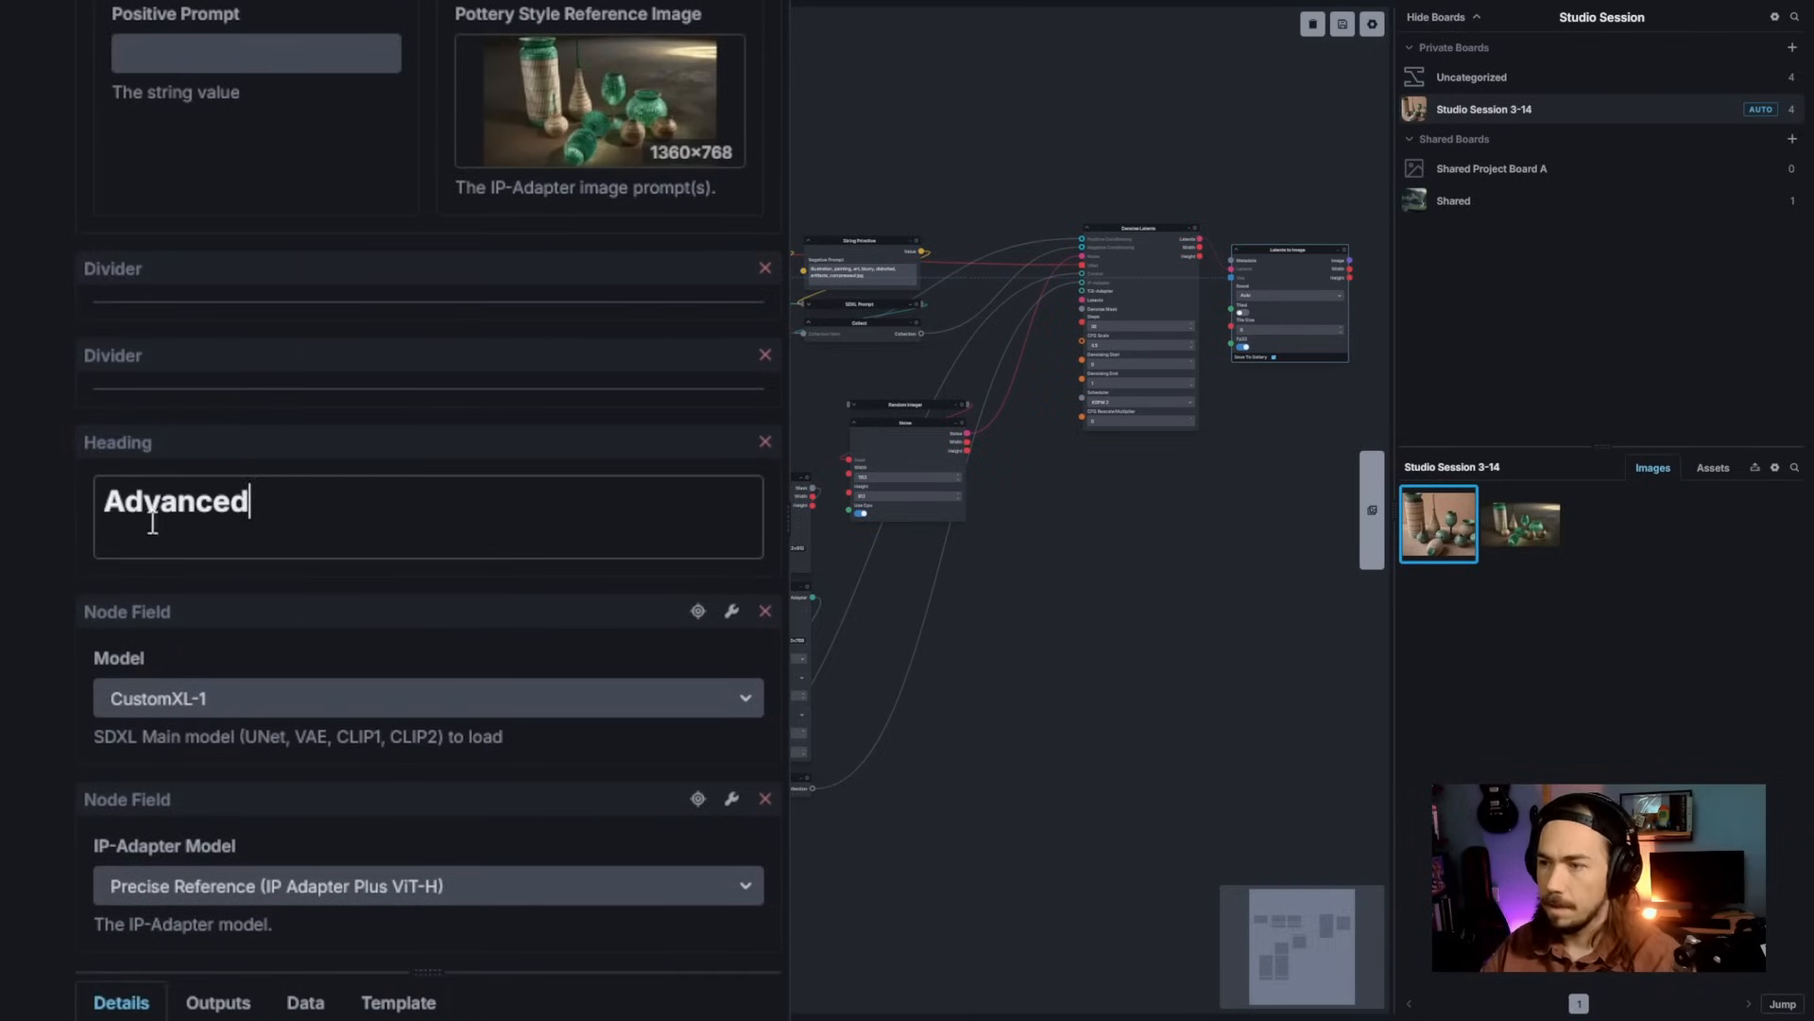
pyautogui.click(383, 416)
# Step: Add a text element below the Advanced heading reading "Warning: This section might be advanced."
pyautogui.moveTo(360, 5); pyautogui.dragTo(360, 326)
pyautogui.moveTo(360, 326); pyautogui.dragTo(360, 547)
pyautogui.click(172, 628)
pyautogui.write('Wa')
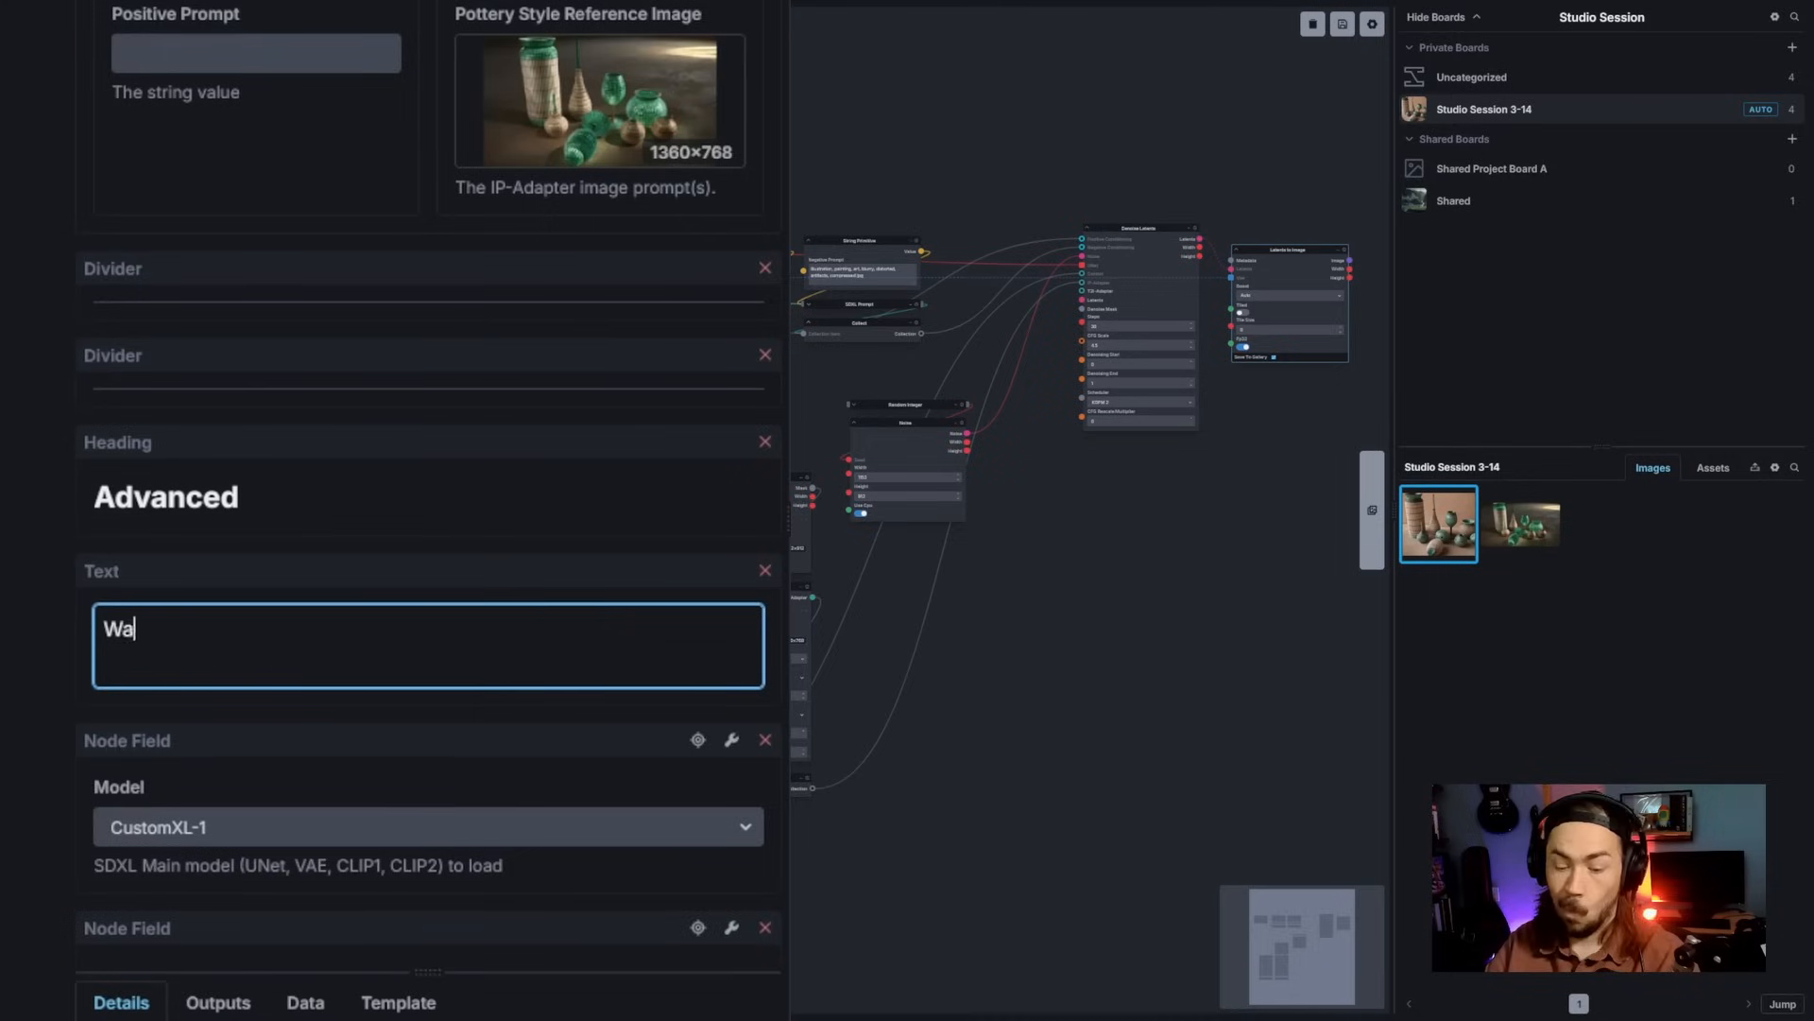
pyautogui.write('rning: This sectio')
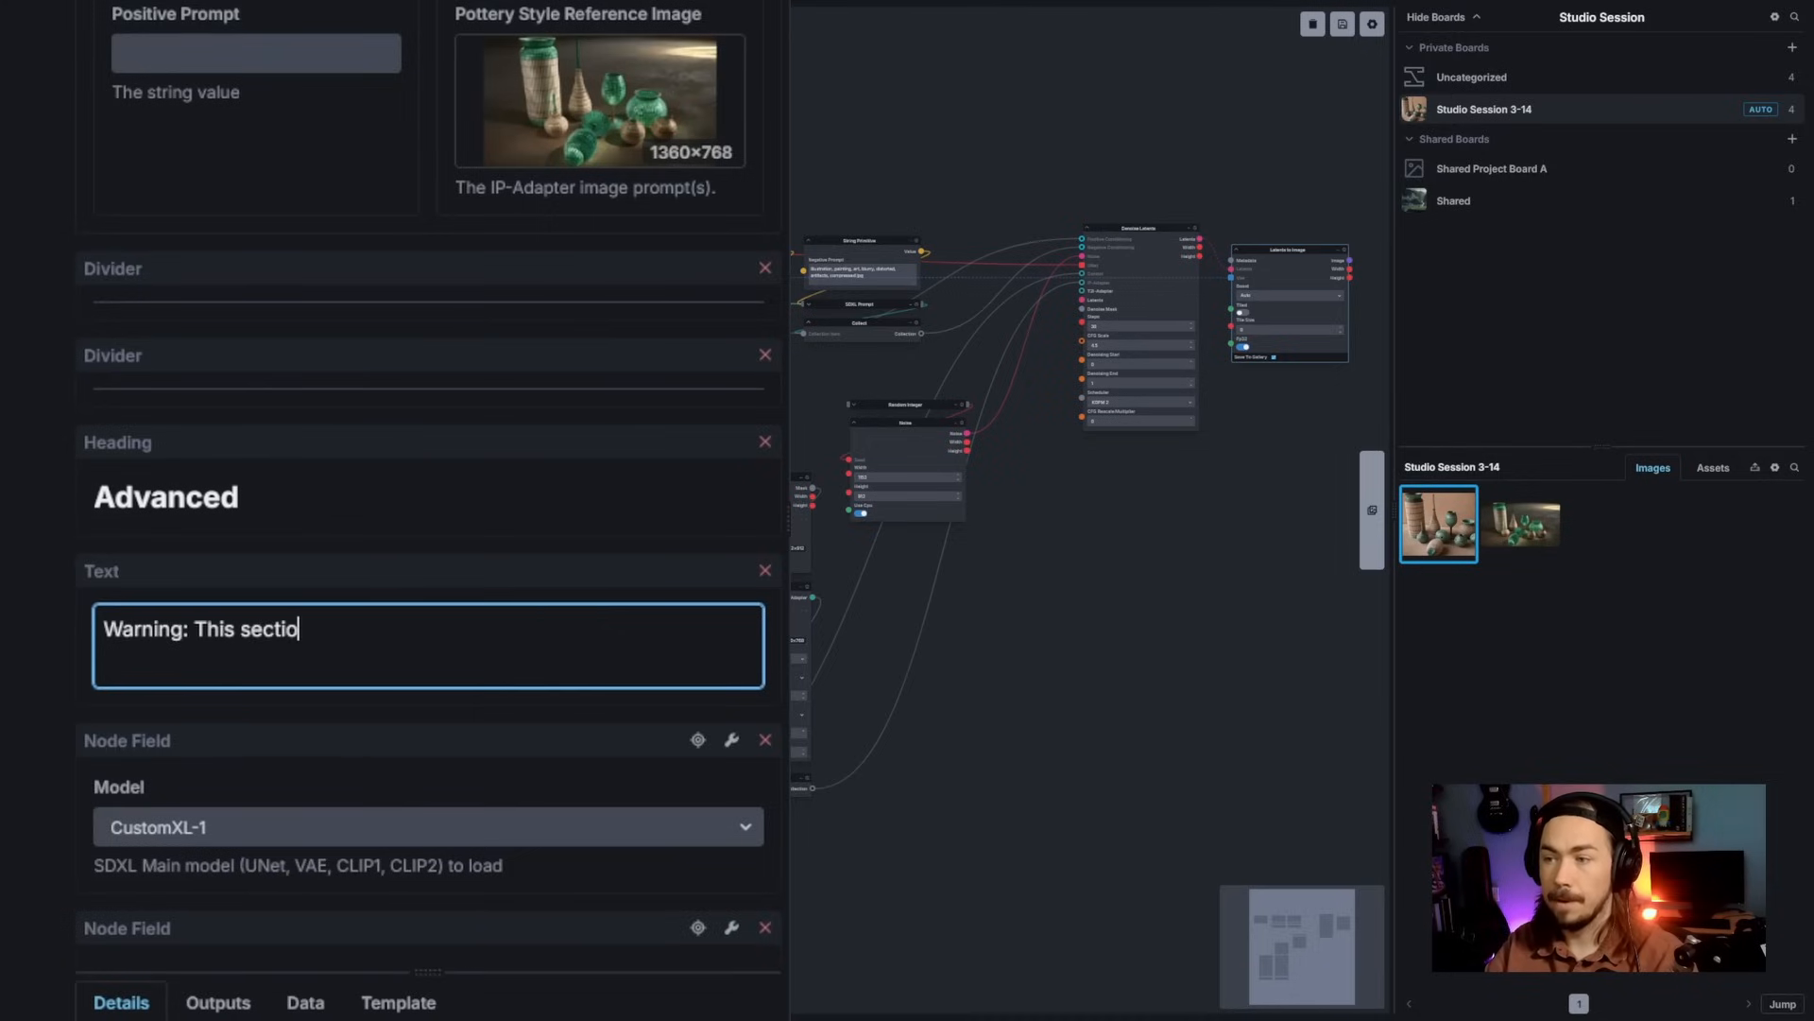
pyautogui.write('n might be advanced.')
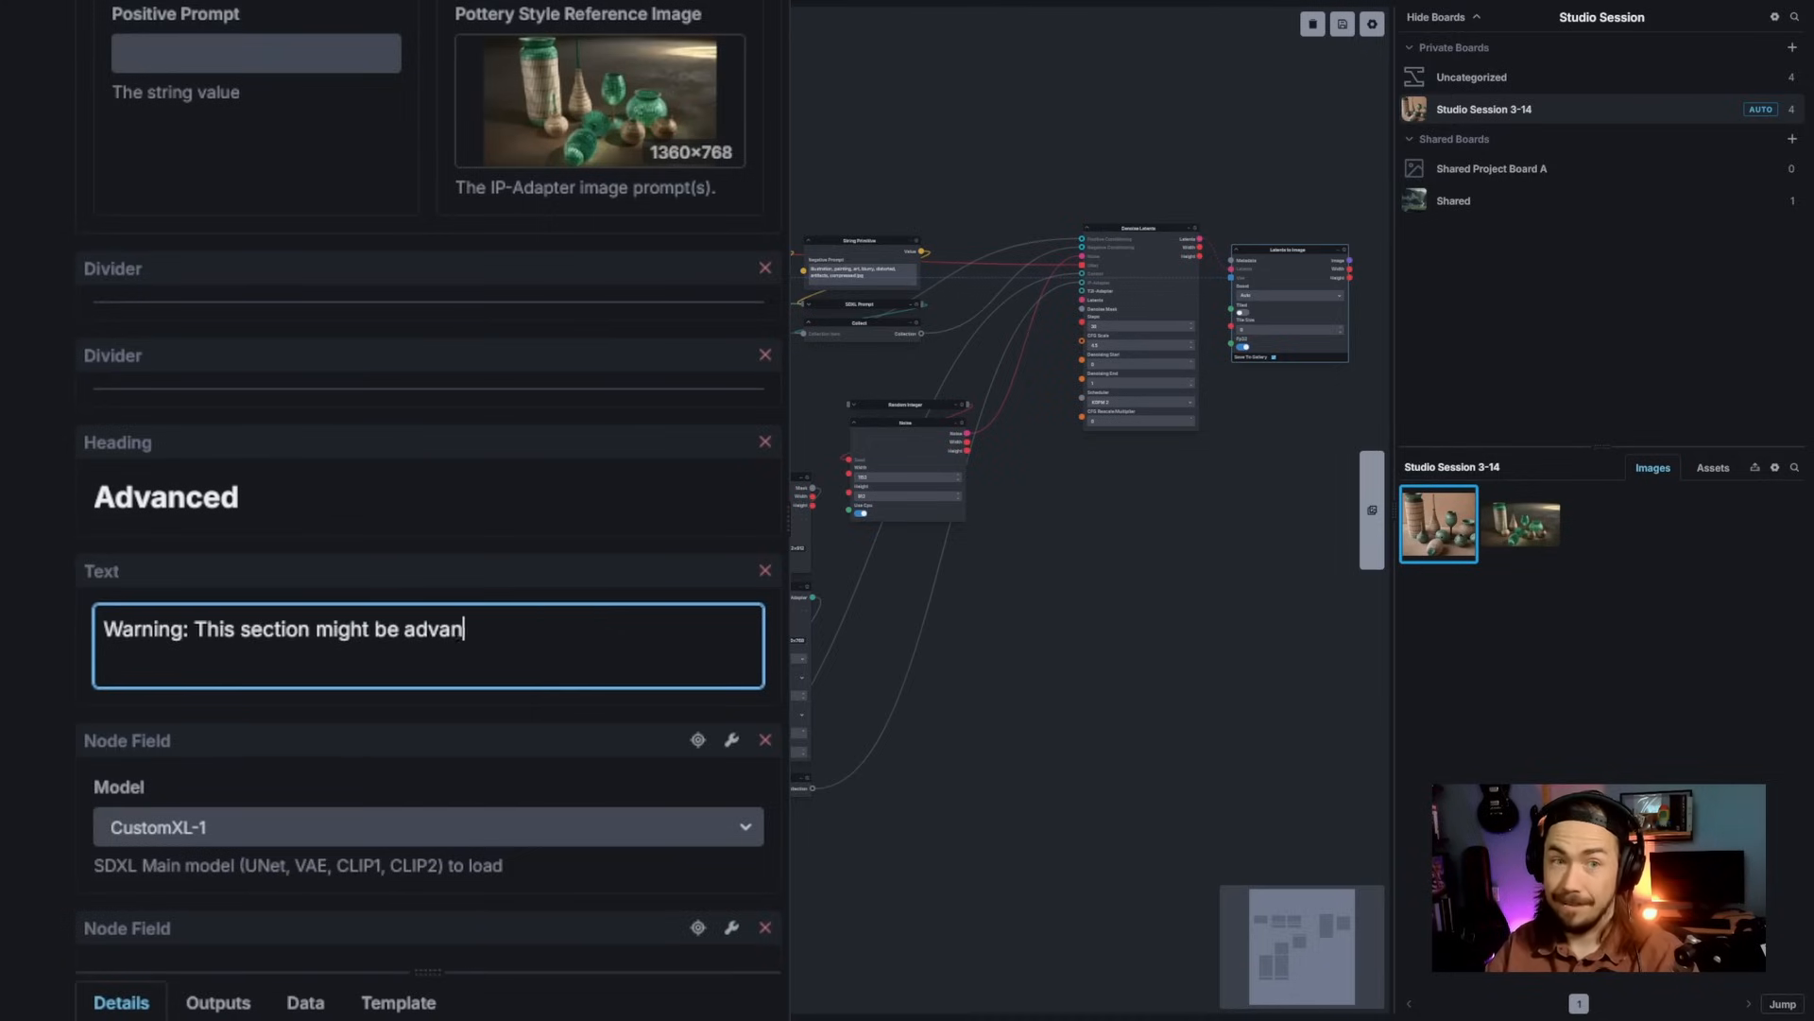
pyautogui.press('Return')
# Step: Add a heading at the very start of the form reading "My Pottery Template"
pyautogui.scroll(4, 169, 973)
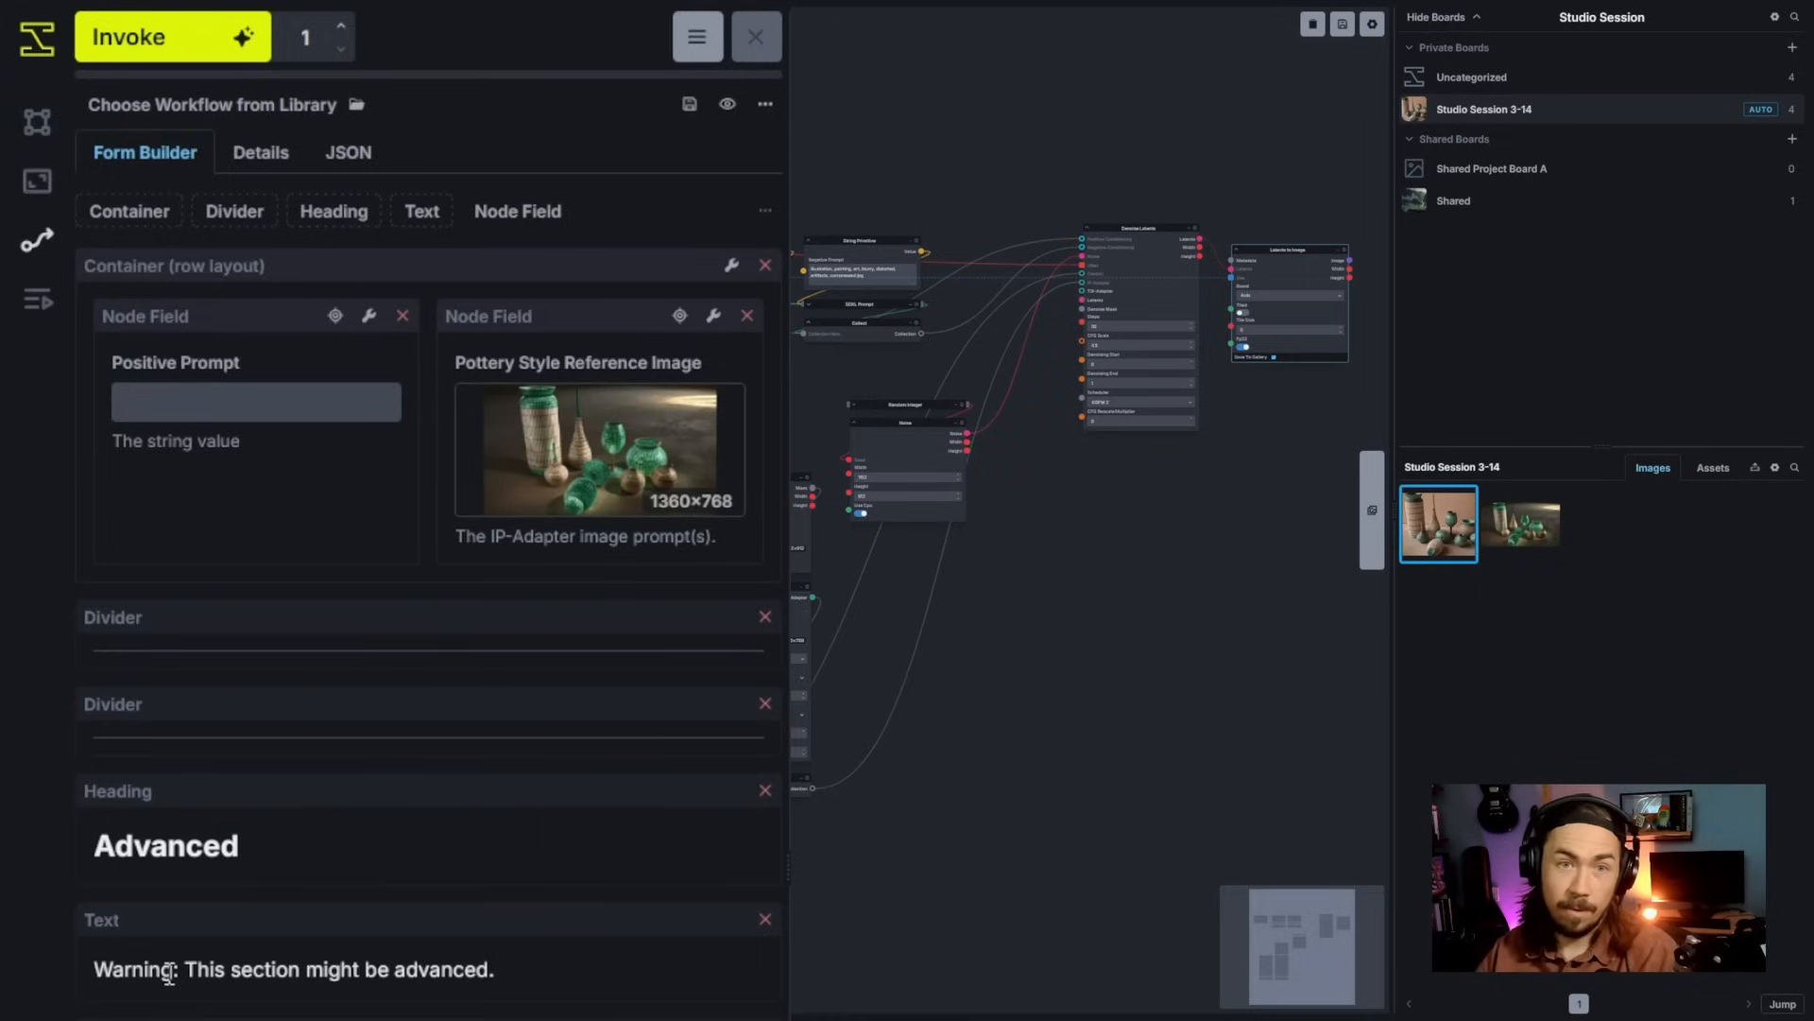
pyautogui.moveTo(361, 225); pyautogui.dragTo(304, 268)
pyautogui.doubleClick(216, 307)
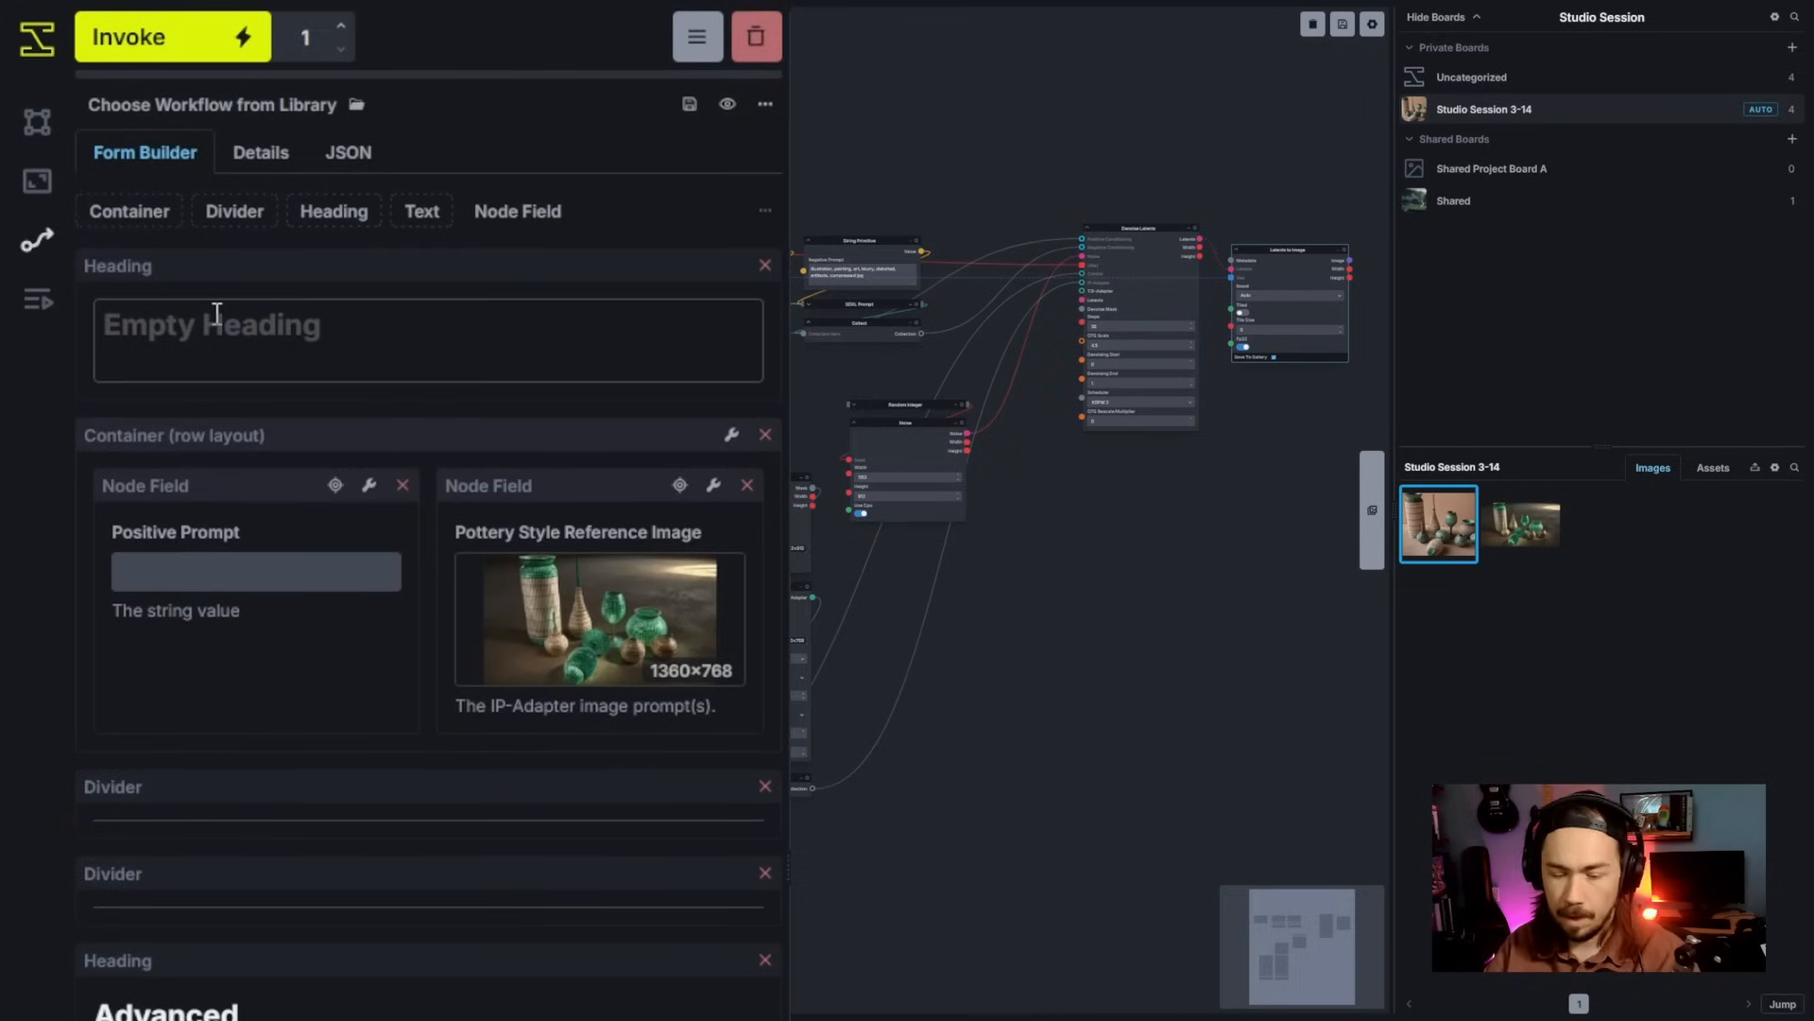
pyautogui.write('My Pottery Tem')
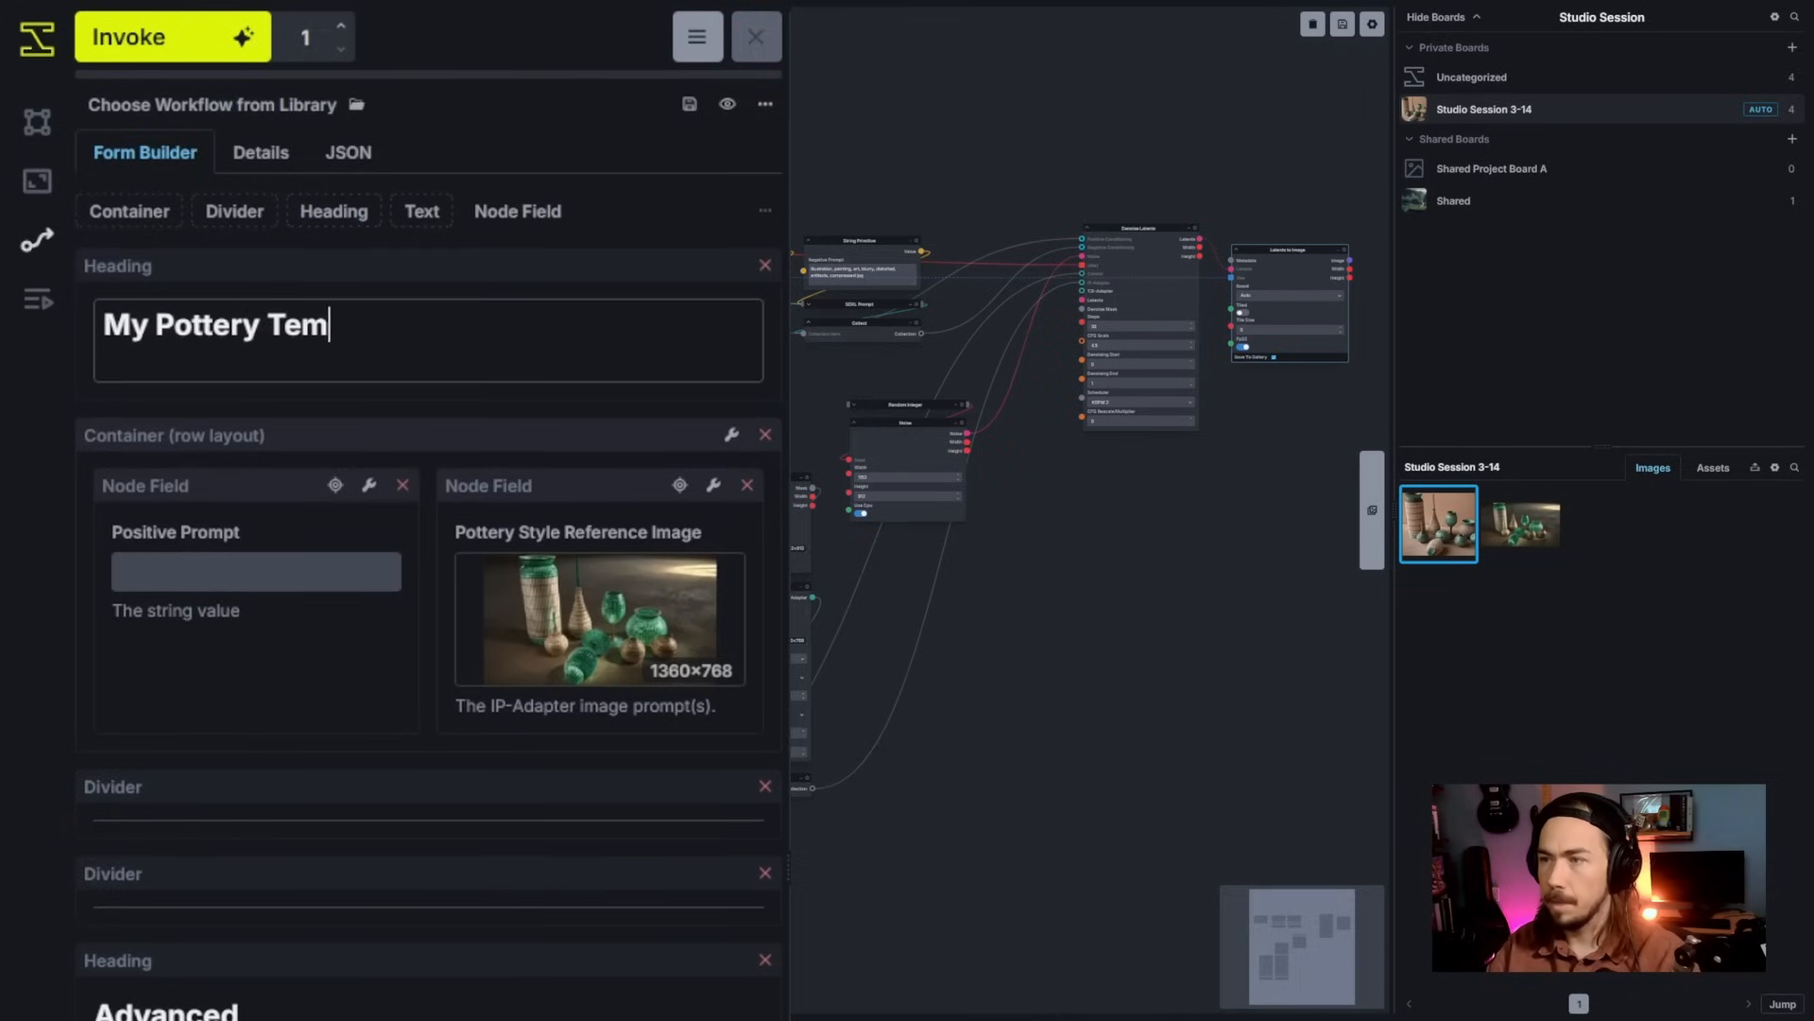
pyautogui.write('plate')
# Step: Hide the Positive Prompt field's description and change its component to Multi Line
pyautogui.click(369, 485)
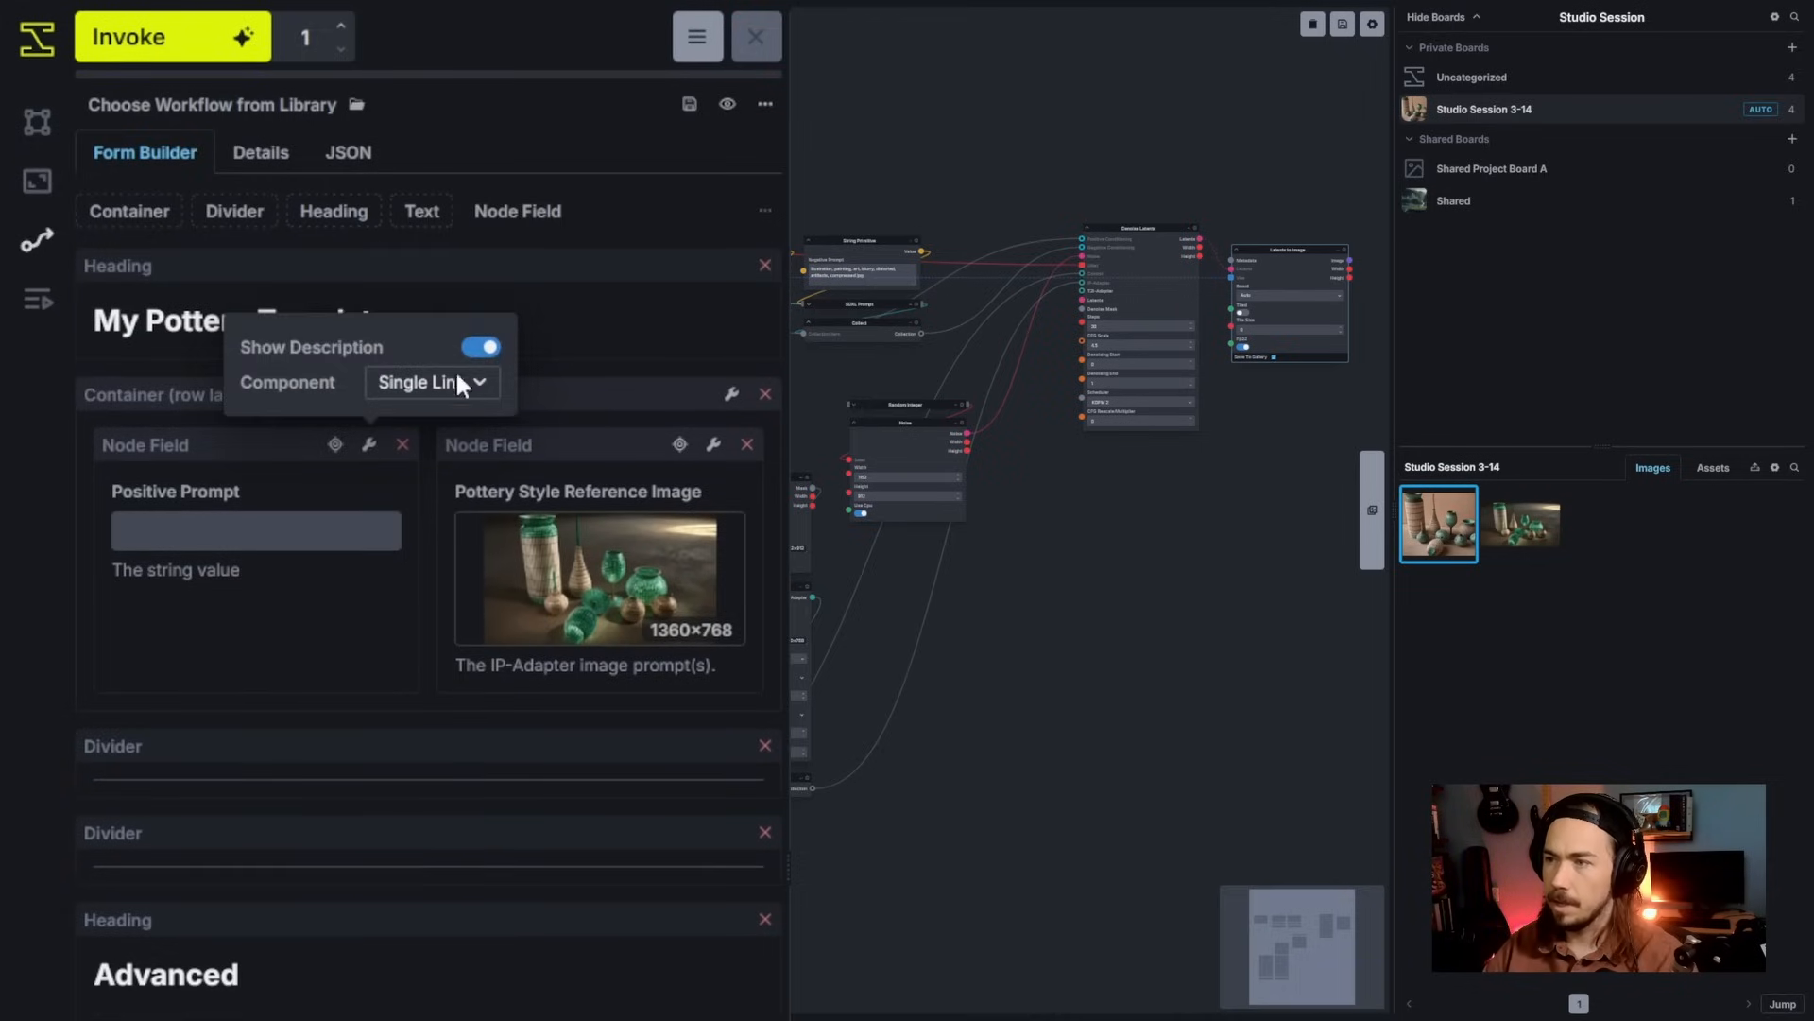
pyautogui.click(481, 346)
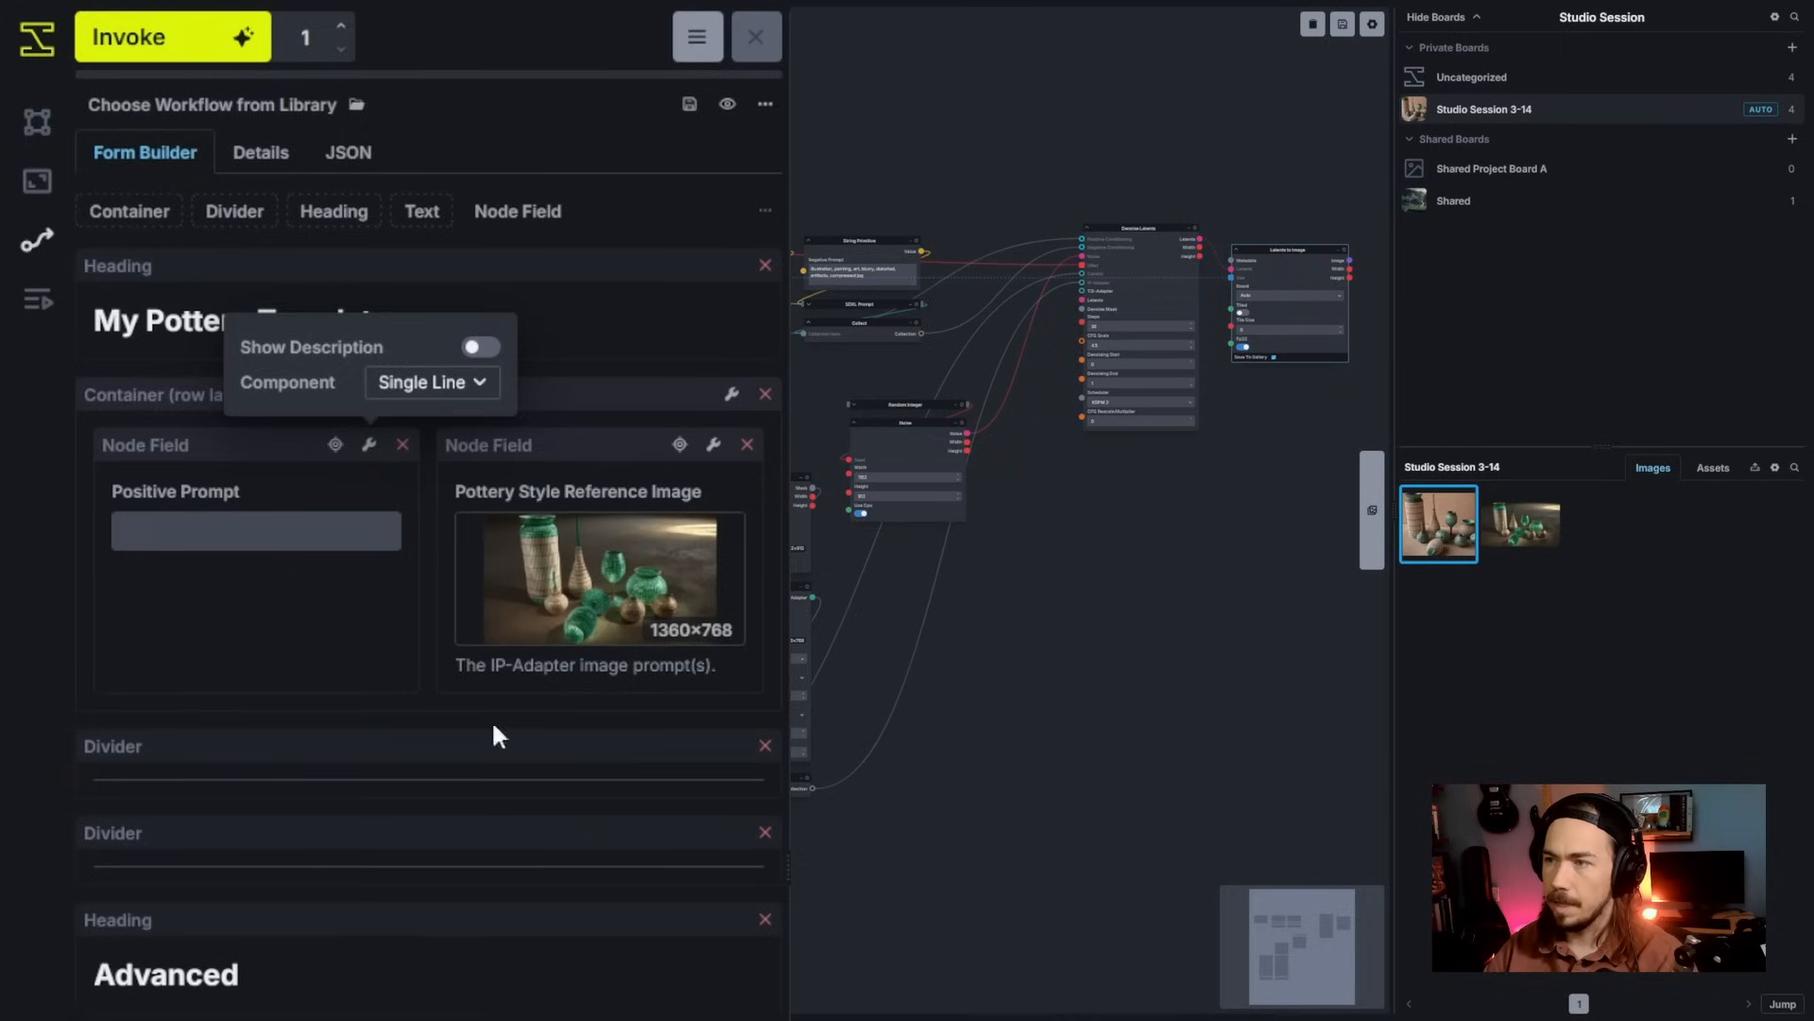
pyautogui.click(466, 380)
pyautogui.click(453, 444)
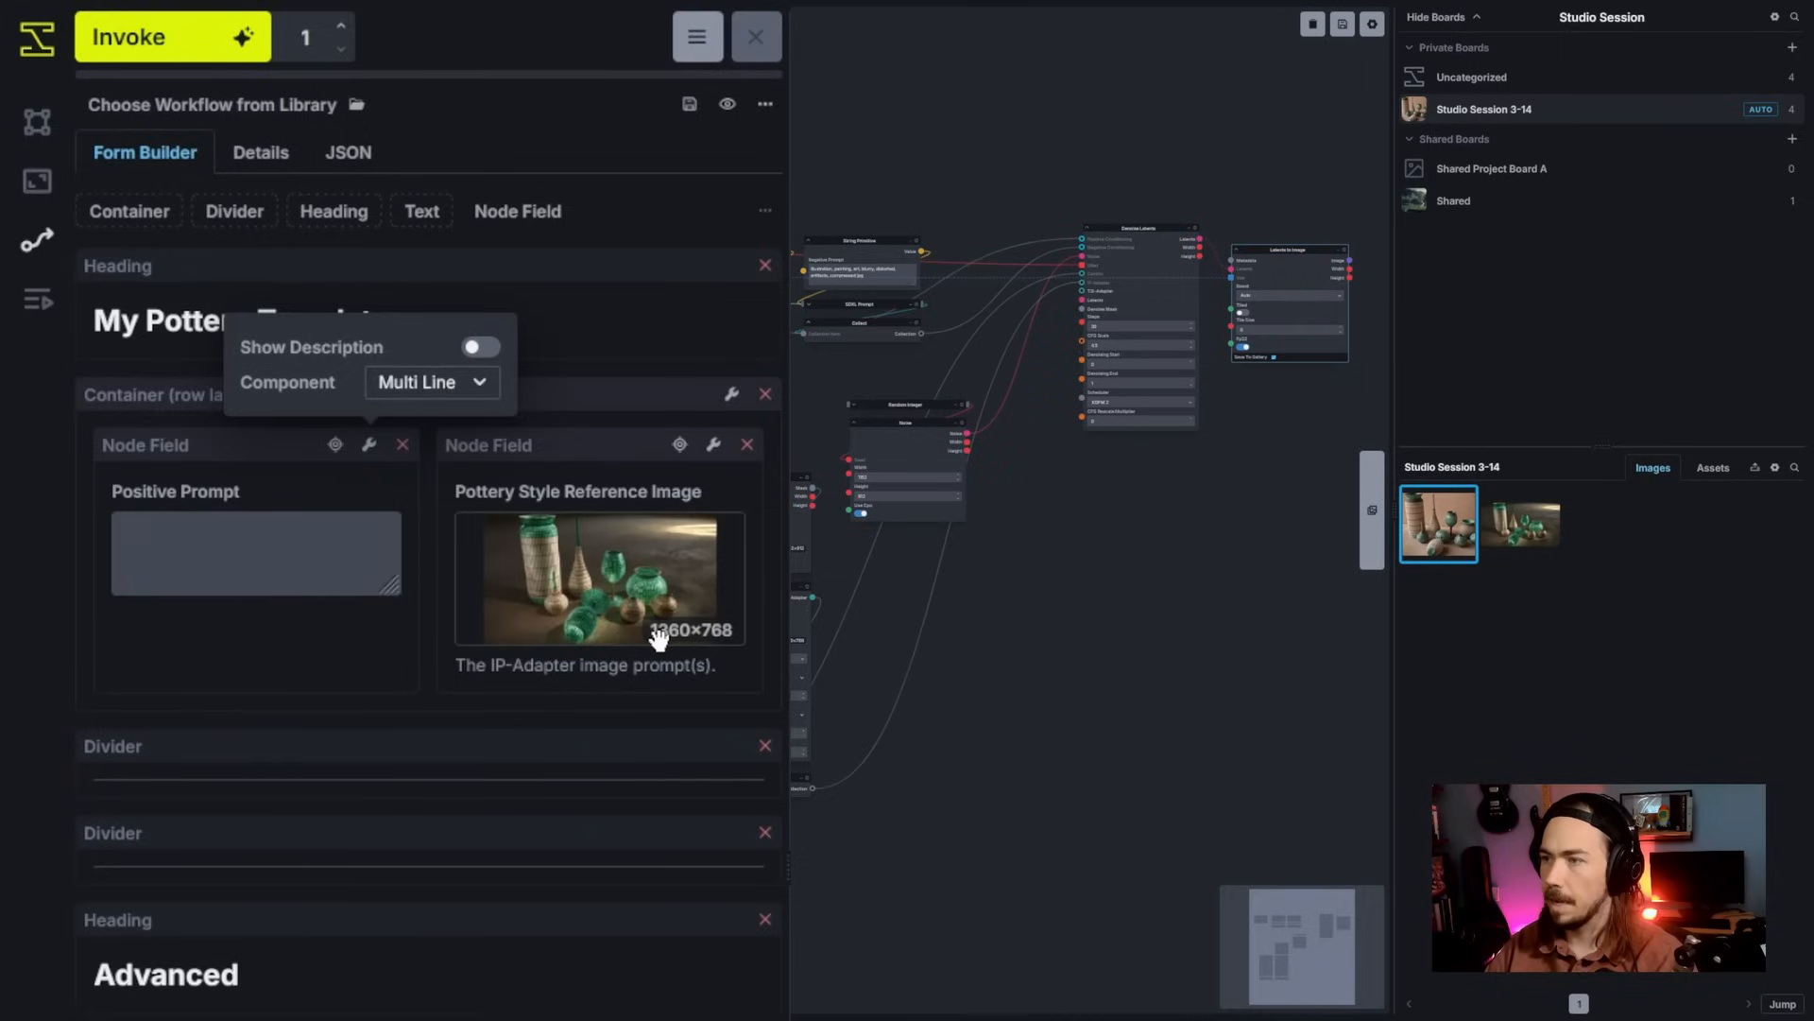
pyautogui.click(645, 669)
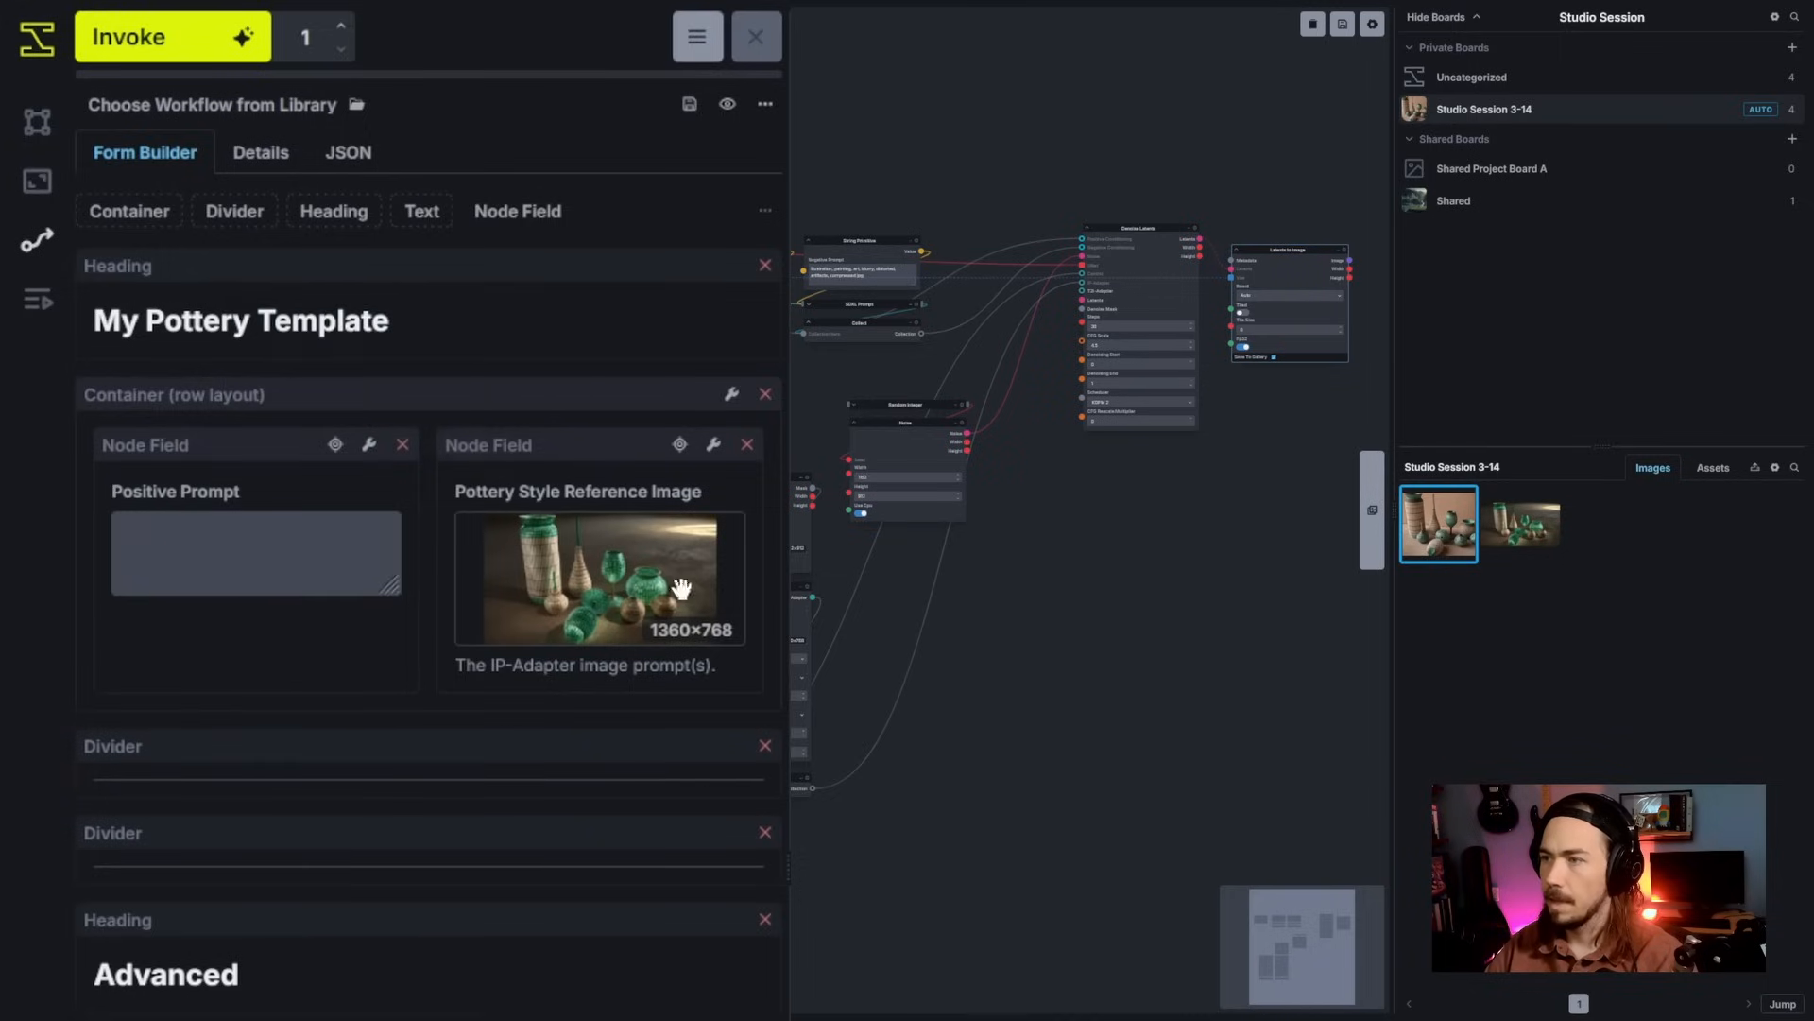
# Step: Change the Pottery Style Reference Image description to "Put in the style you want the pottery to look like"
pyautogui.doubleClick(597, 665)
pyautogui.write('Put in')
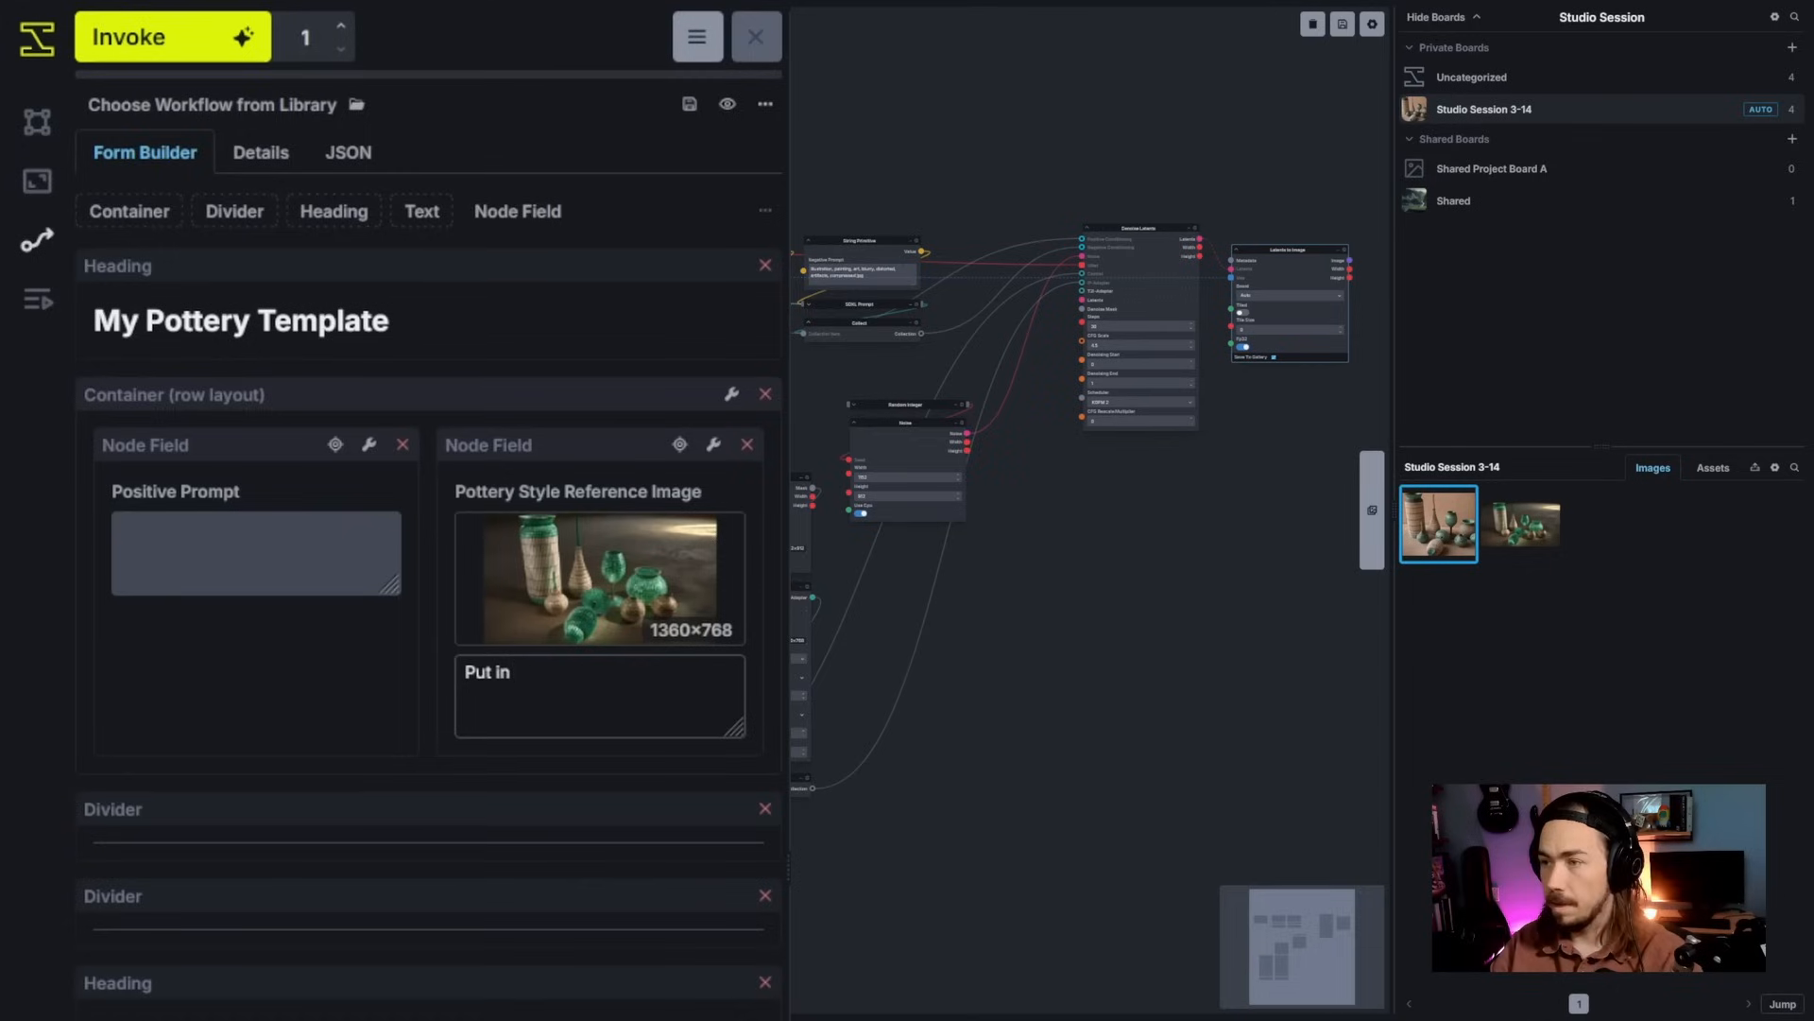
pyautogui.write(' the style you wn')
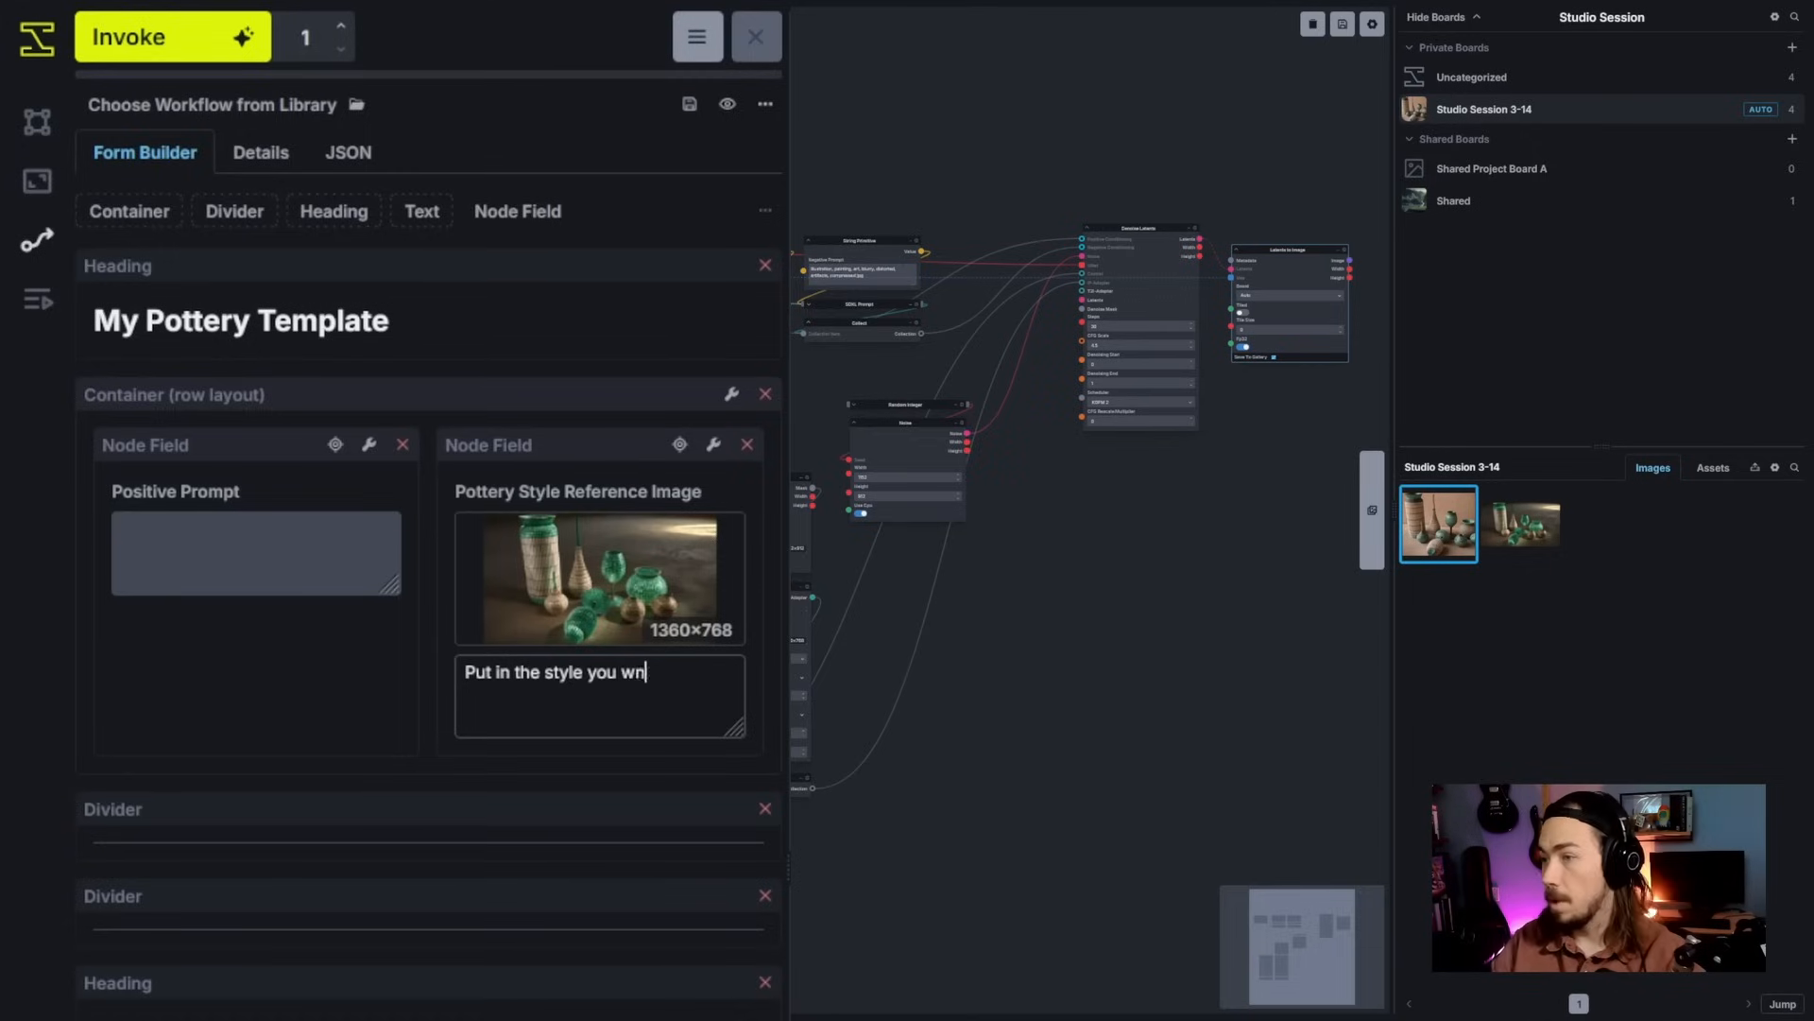
pyautogui.write('nt the pottery to look like')
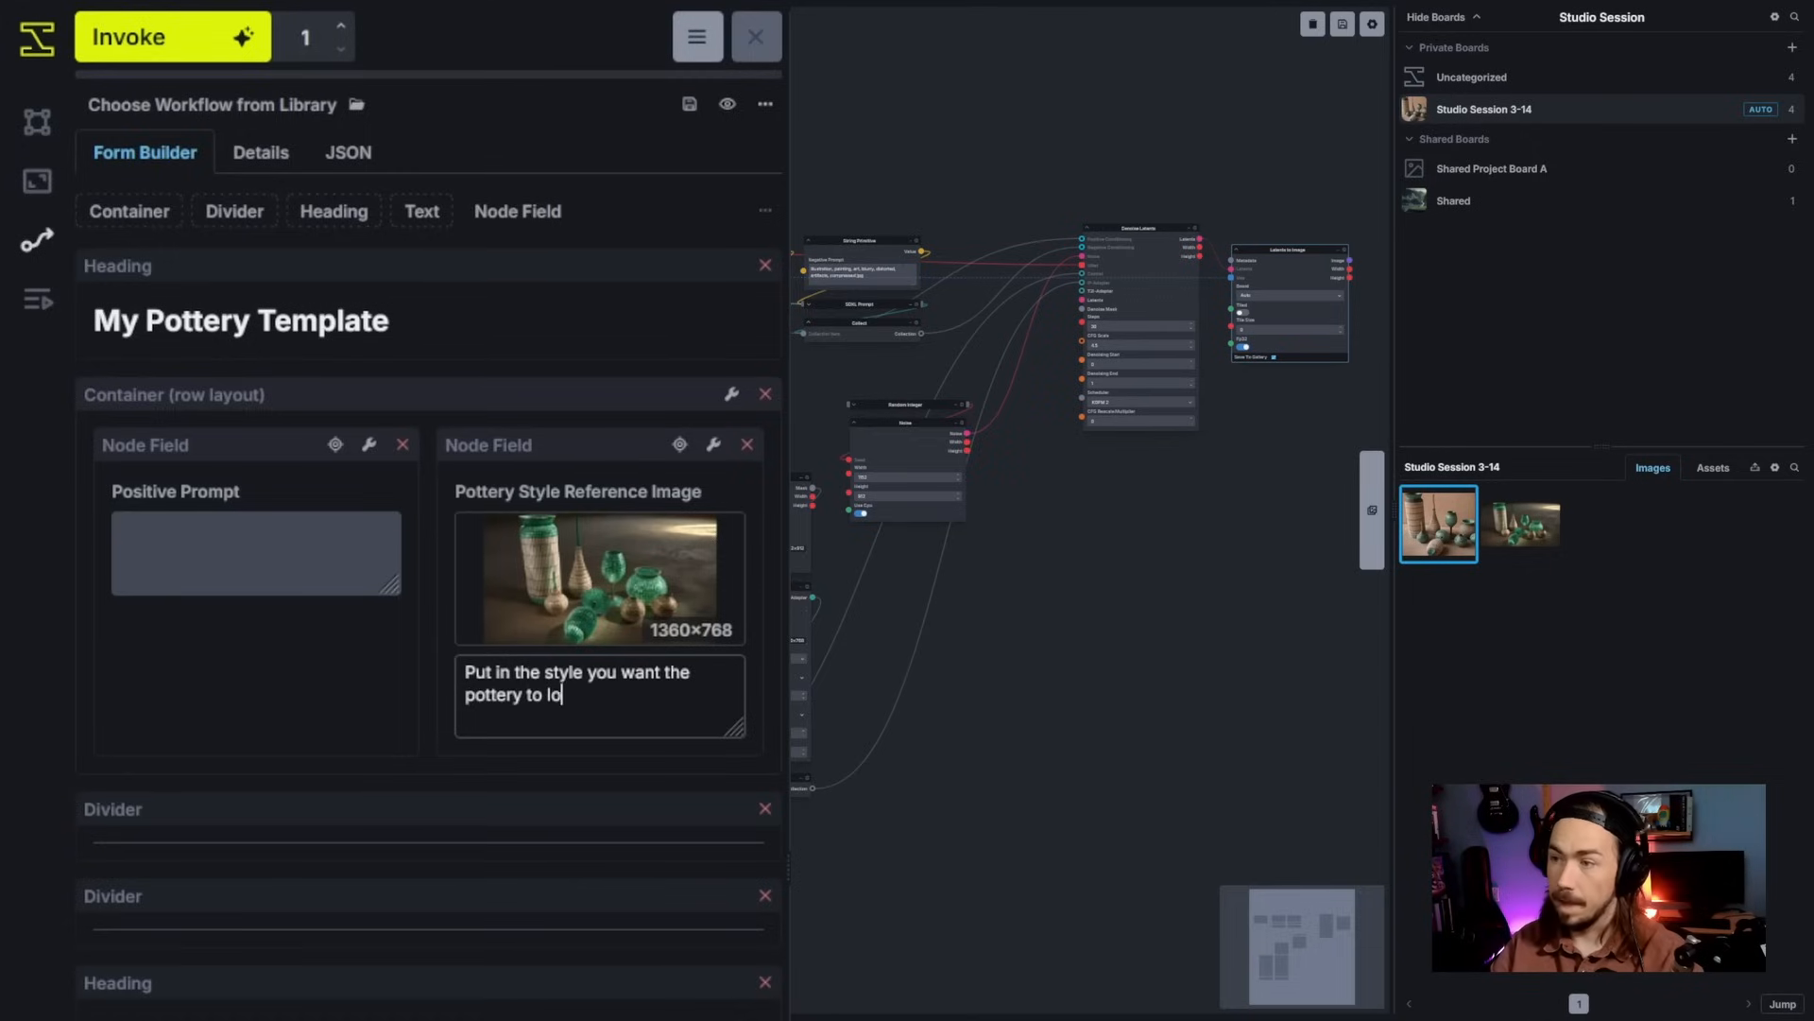
pyautogui.press('Return')
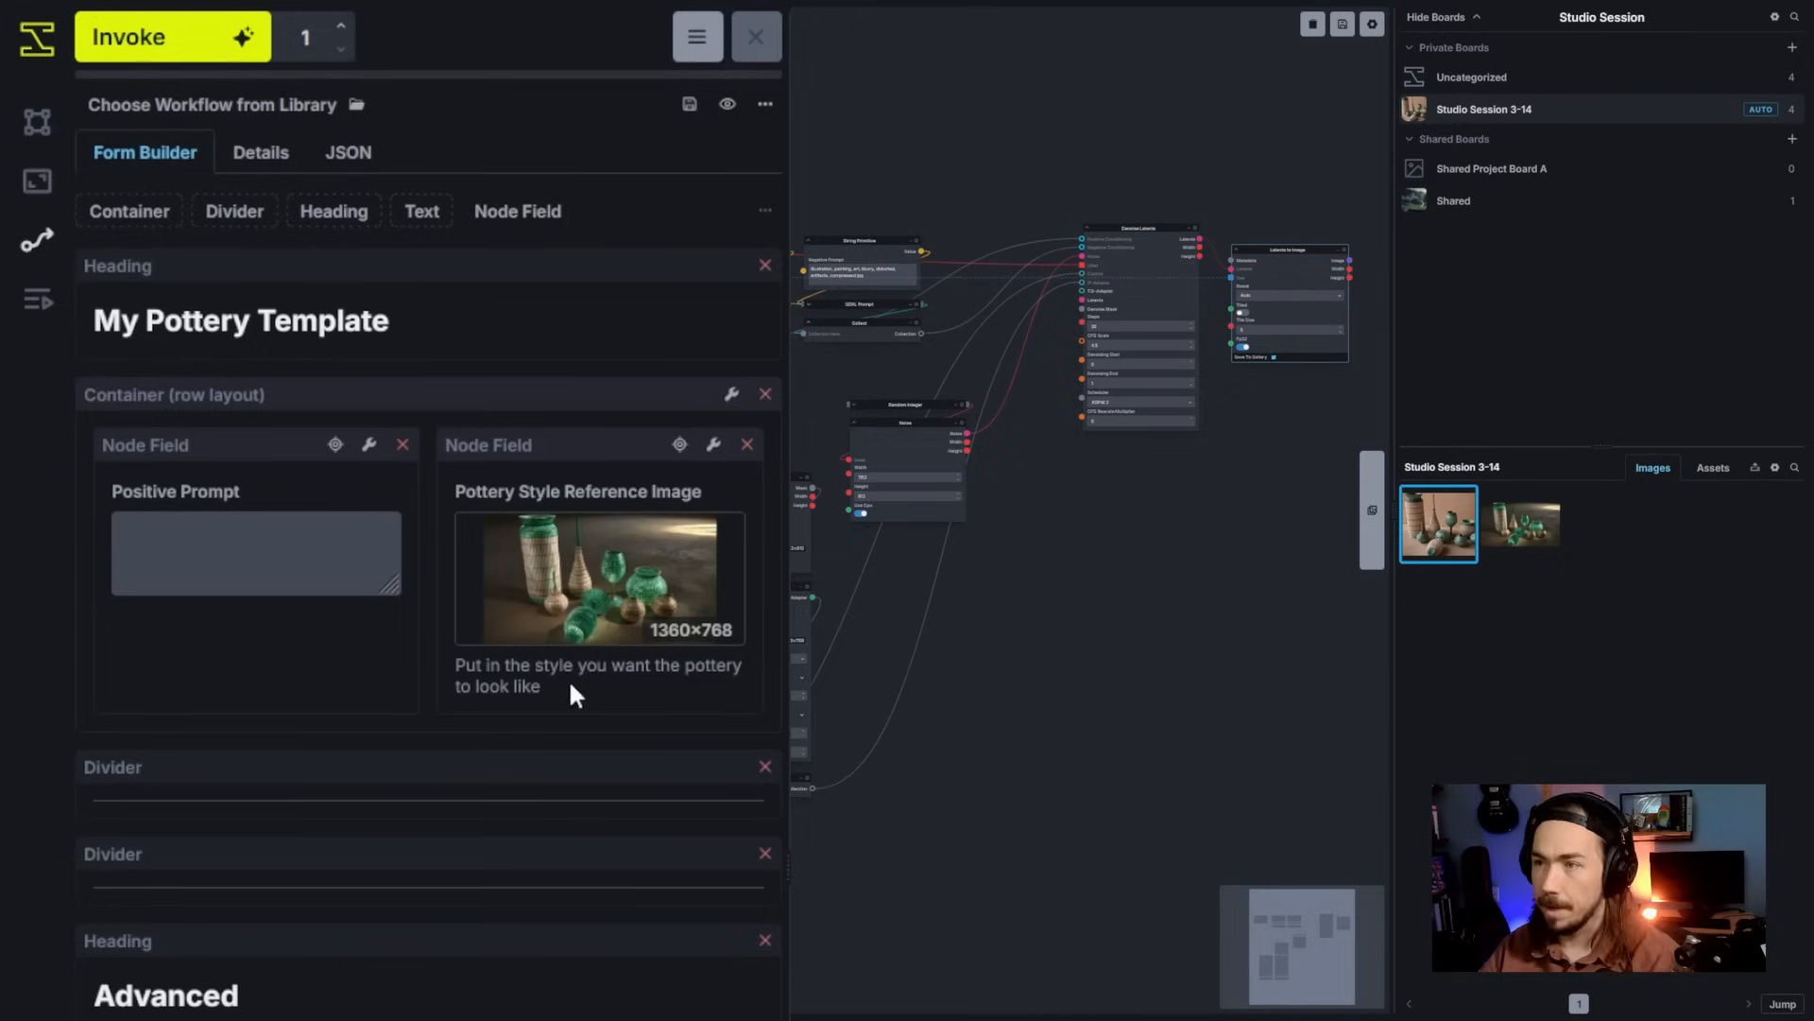
# Step: Add a second row-layout container above the dividers, move the IP-Adapter weight field into it, and rename that field "Reference Style Strength"
pyautogui.moveTo(149, 210); pyautogui.dragTo(292, 732)
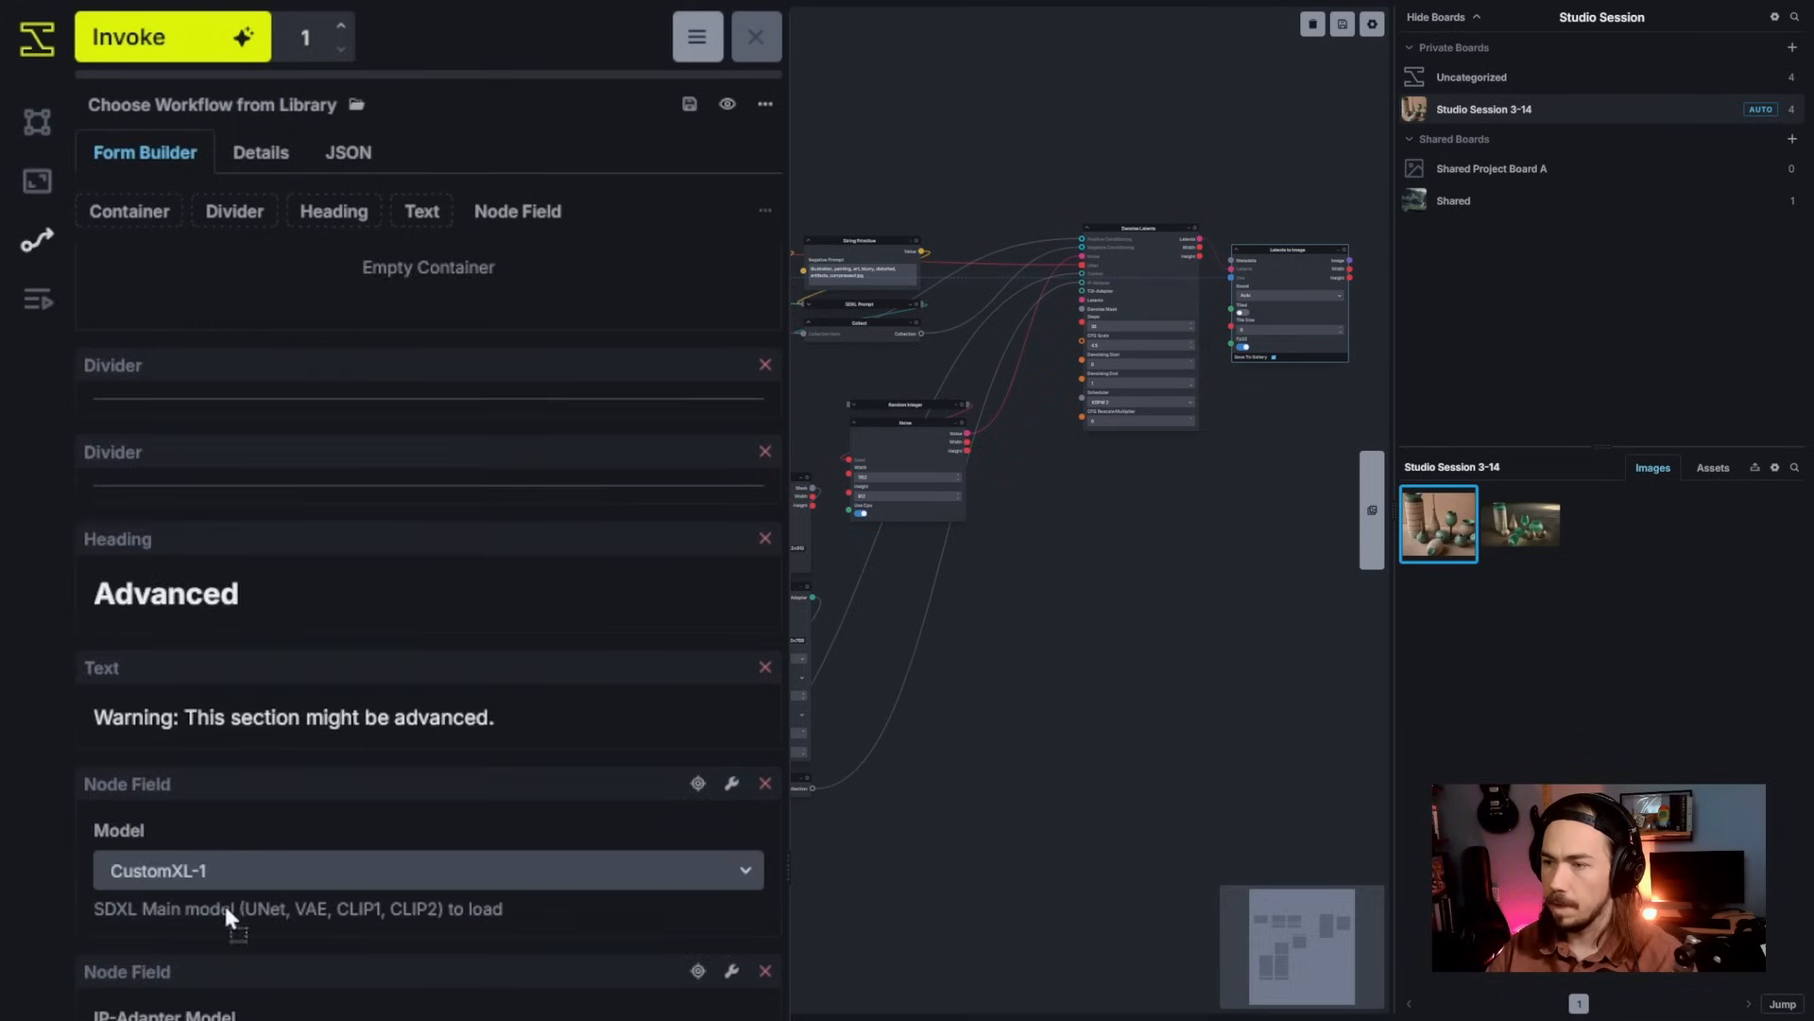
pyautogui.moveTo(223, 902); pyautogui.dragTo(281, 733)
pyautogui.doubleClick(152, 711)
pyautogui.write('Refere')
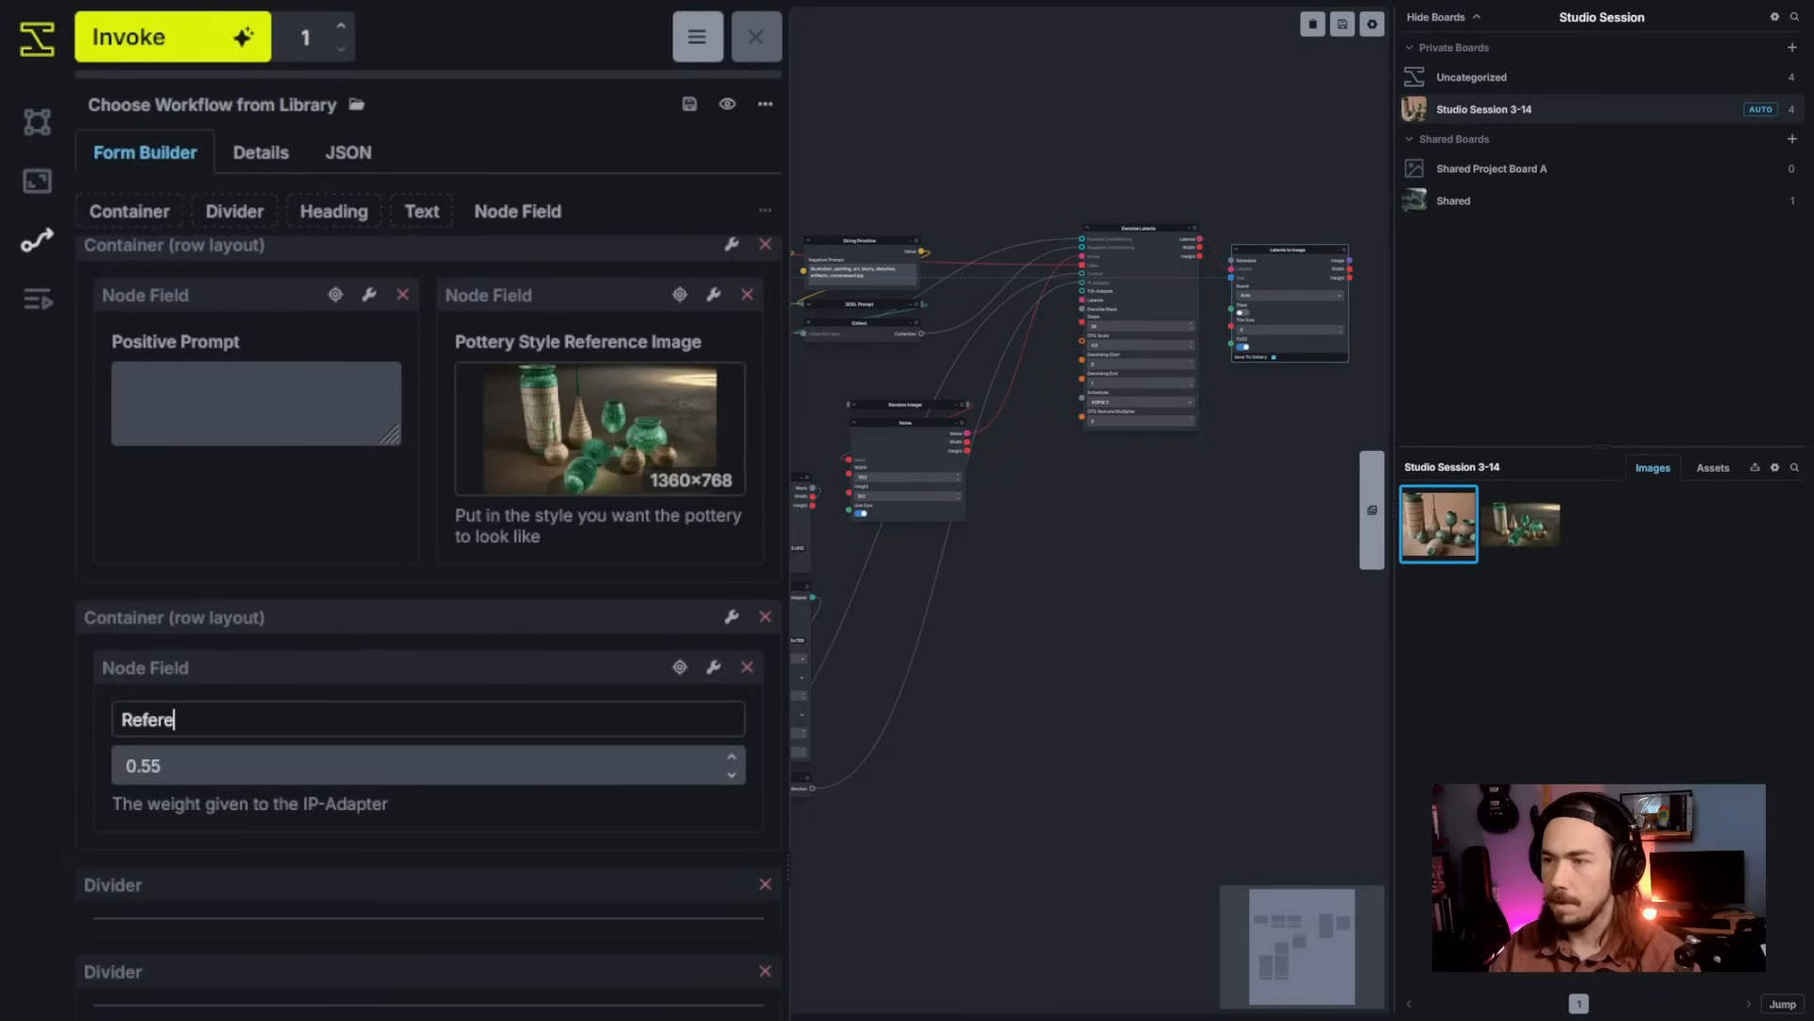
pyautogui.write('nce Style Strength')
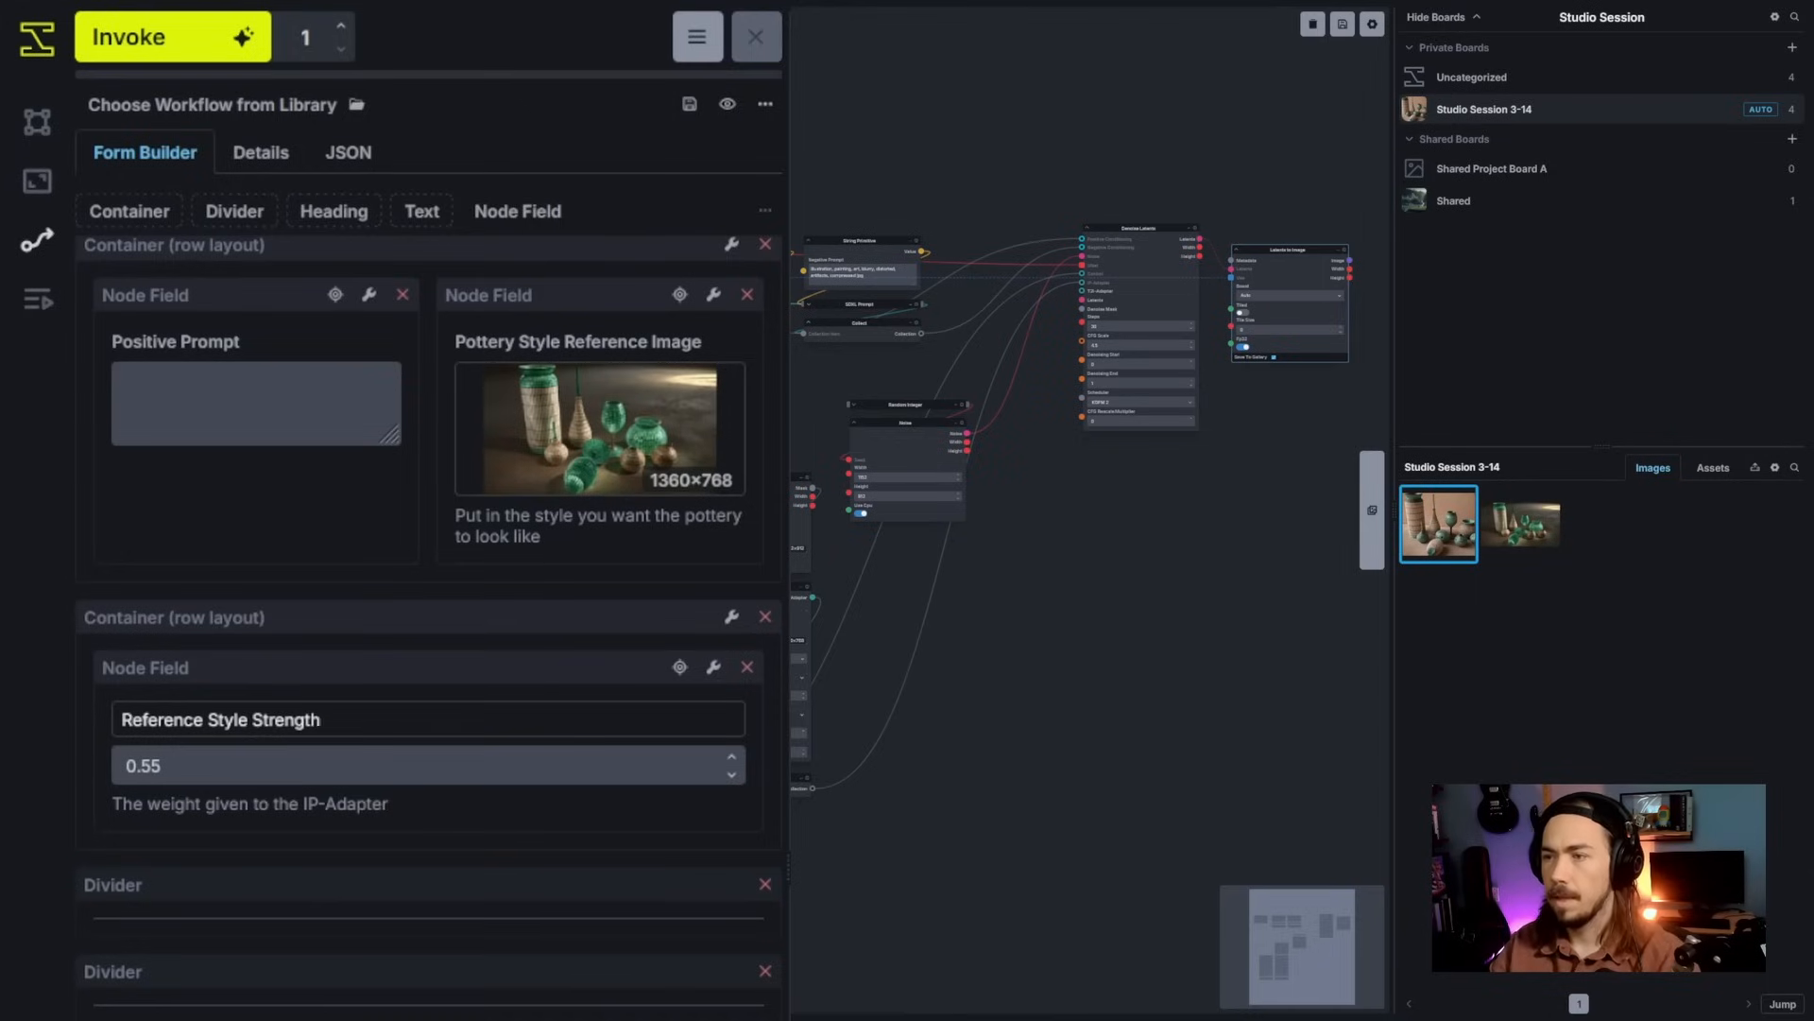
pyautogui.press('Return')
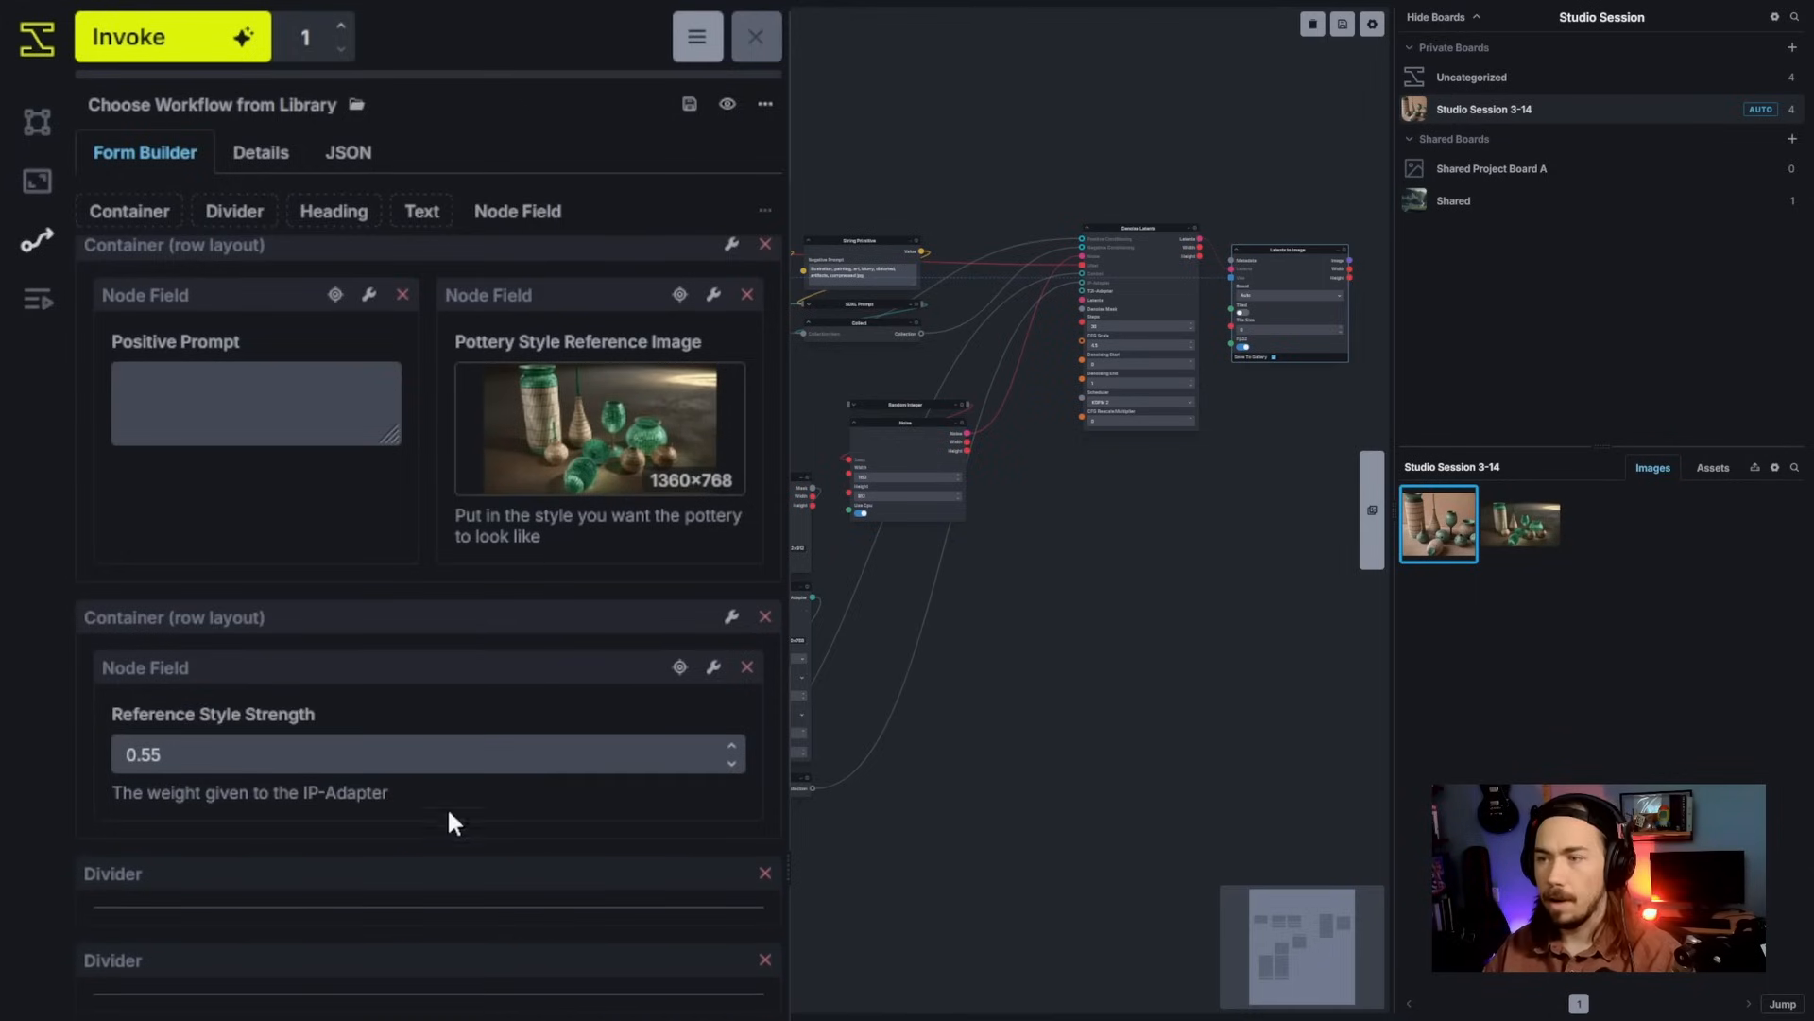
# Step: Try a value of 1000 in the Reference Style Strength field
pyautogui.doubleClick(368, 751)
pyautogui.write('1000')
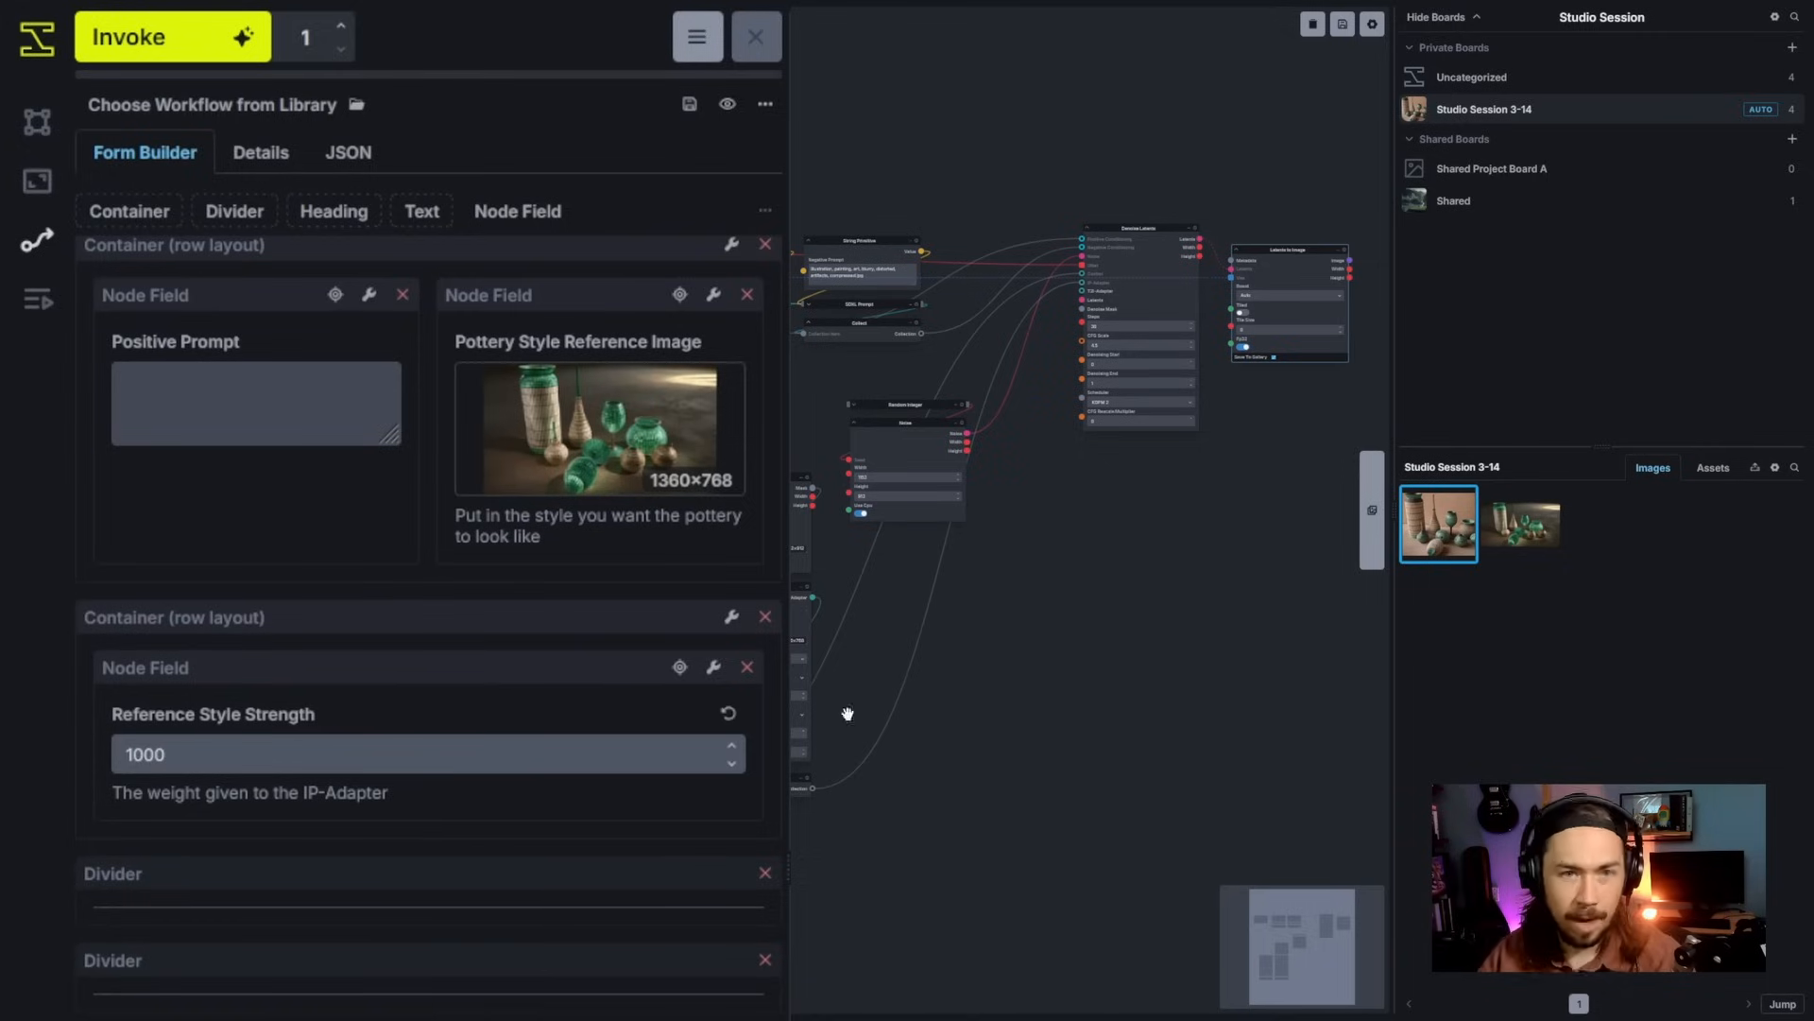
pyautogui.doubleClick(352, 760)
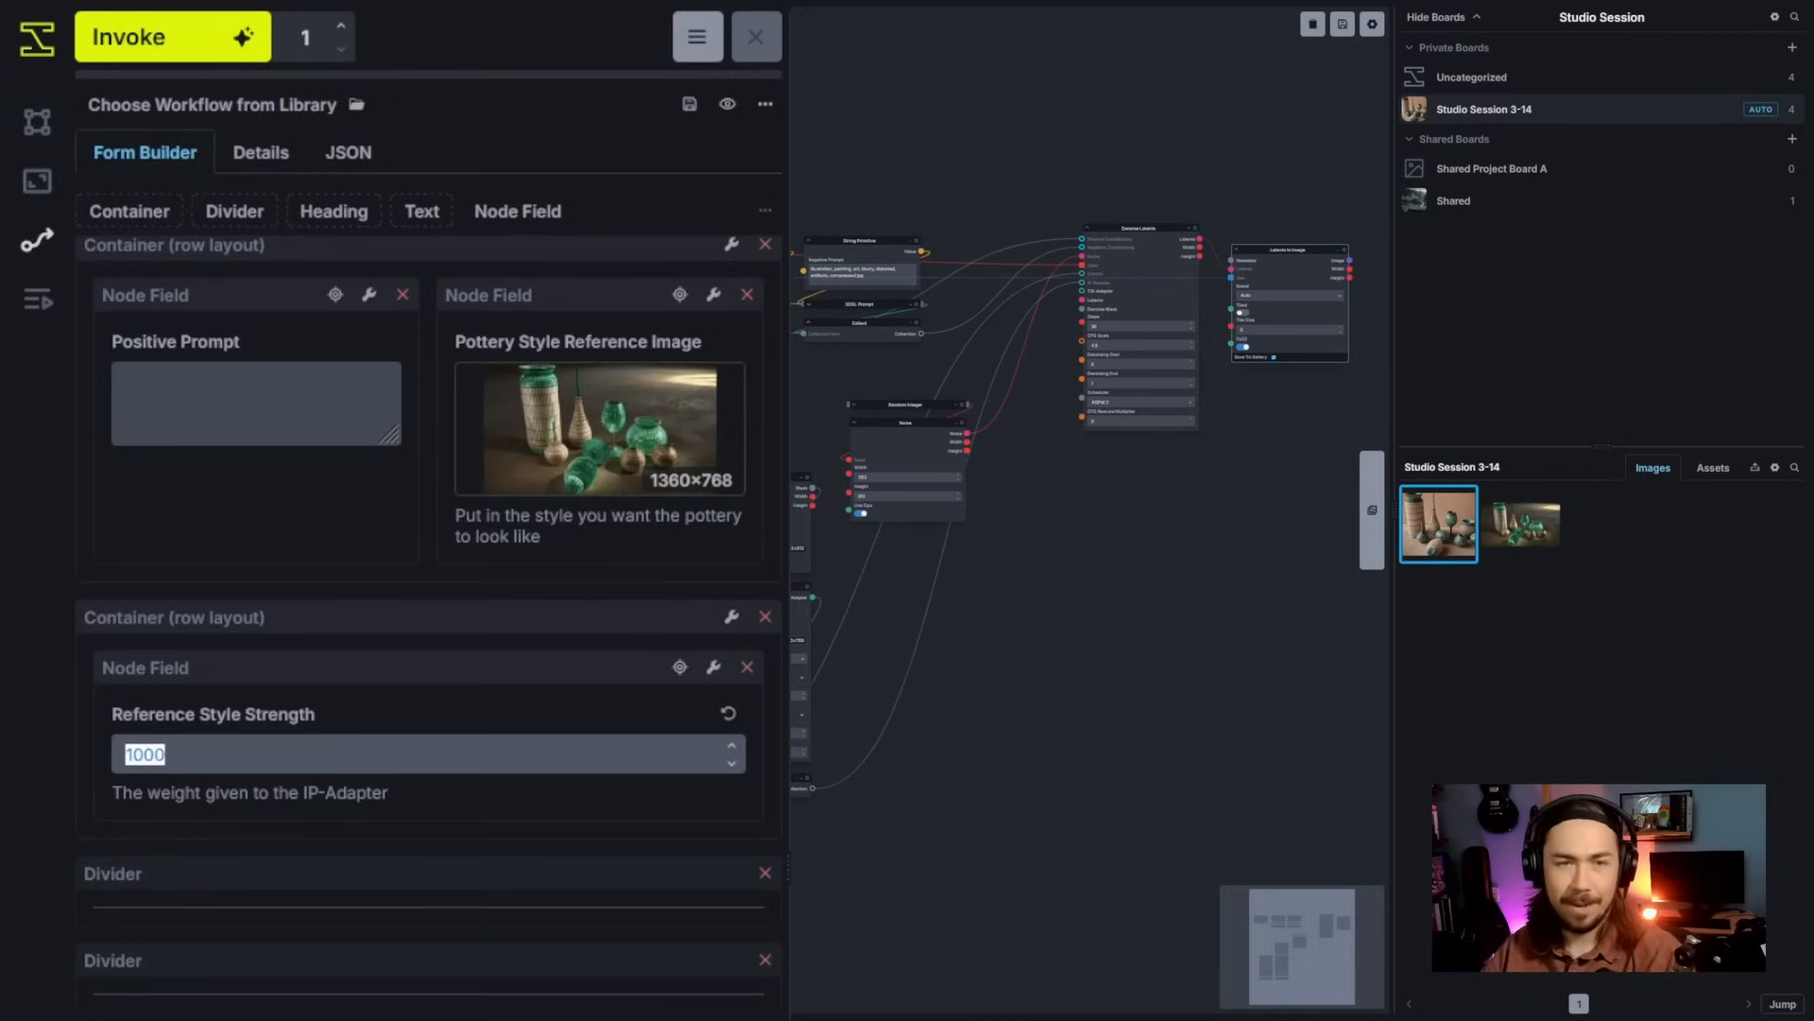
# Step: Extend the strength field's label to "Reference Style Strength (0-1)"
pyautogui.doubleClick(312, 716)
pyautogui.write('(0-1')
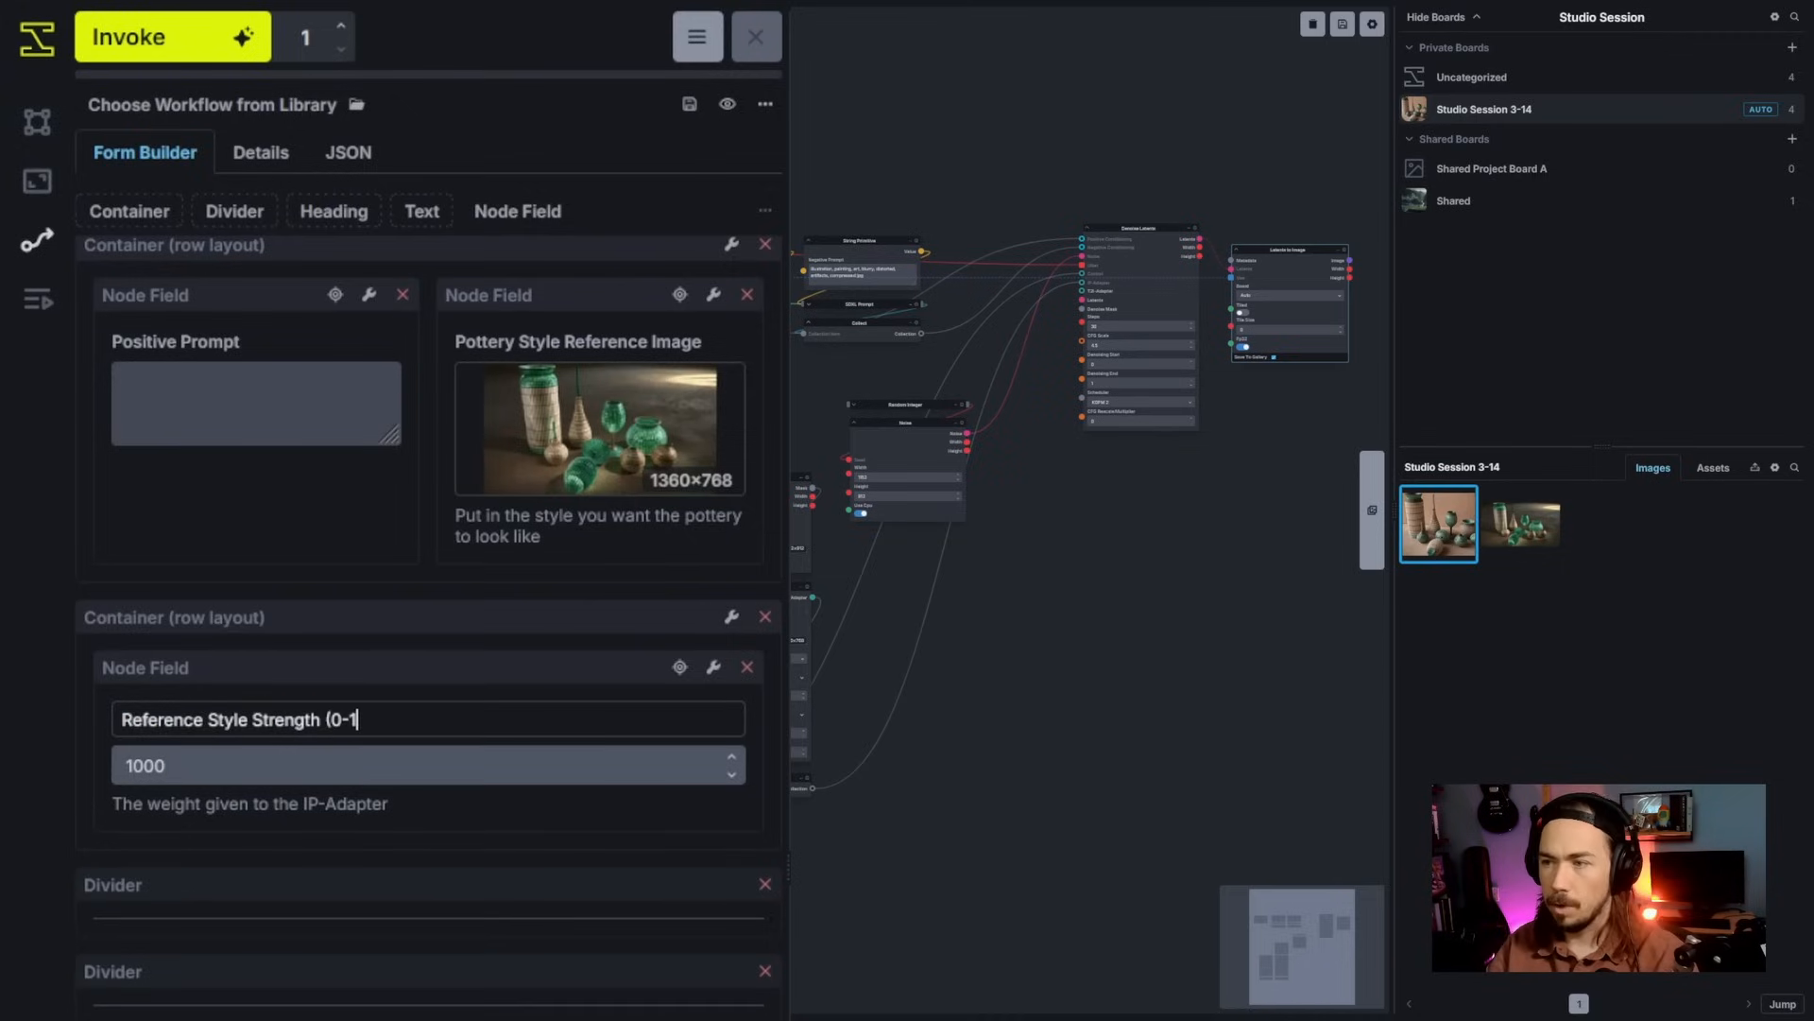
pyautogui.press('Return')
pyautogui.doubleClick(332, 716)
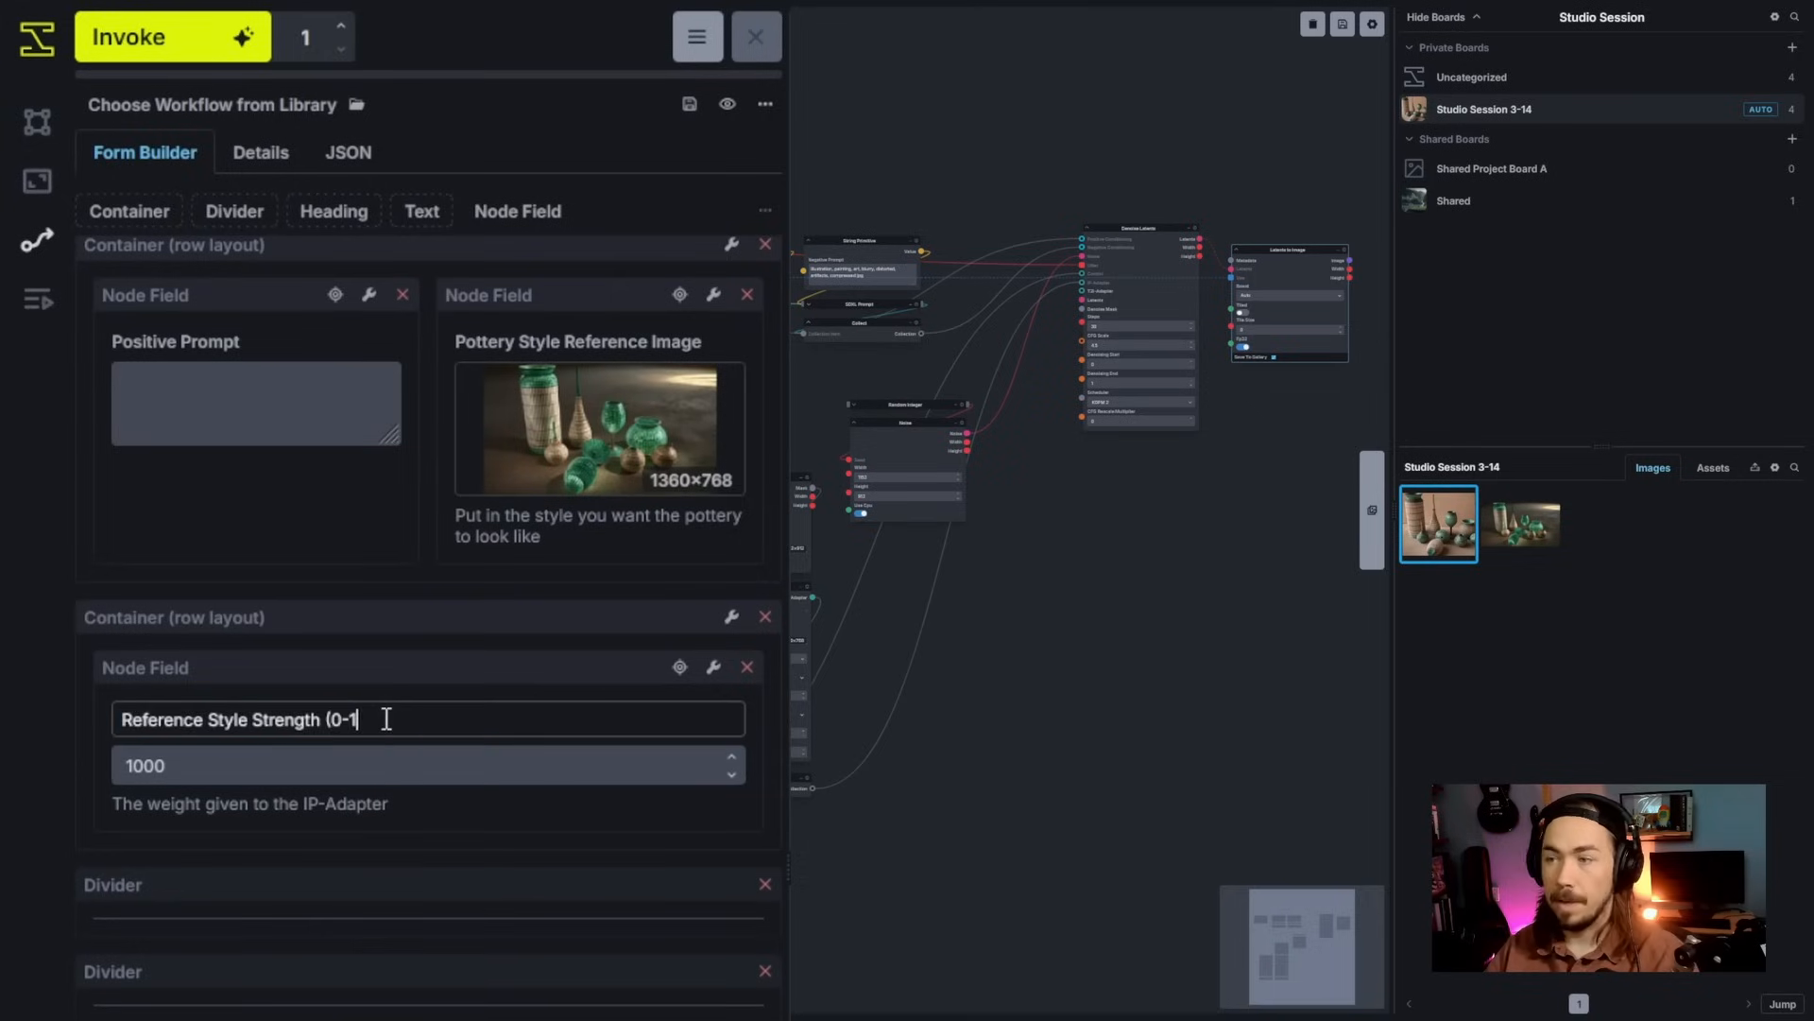
pyautogui.write(')')
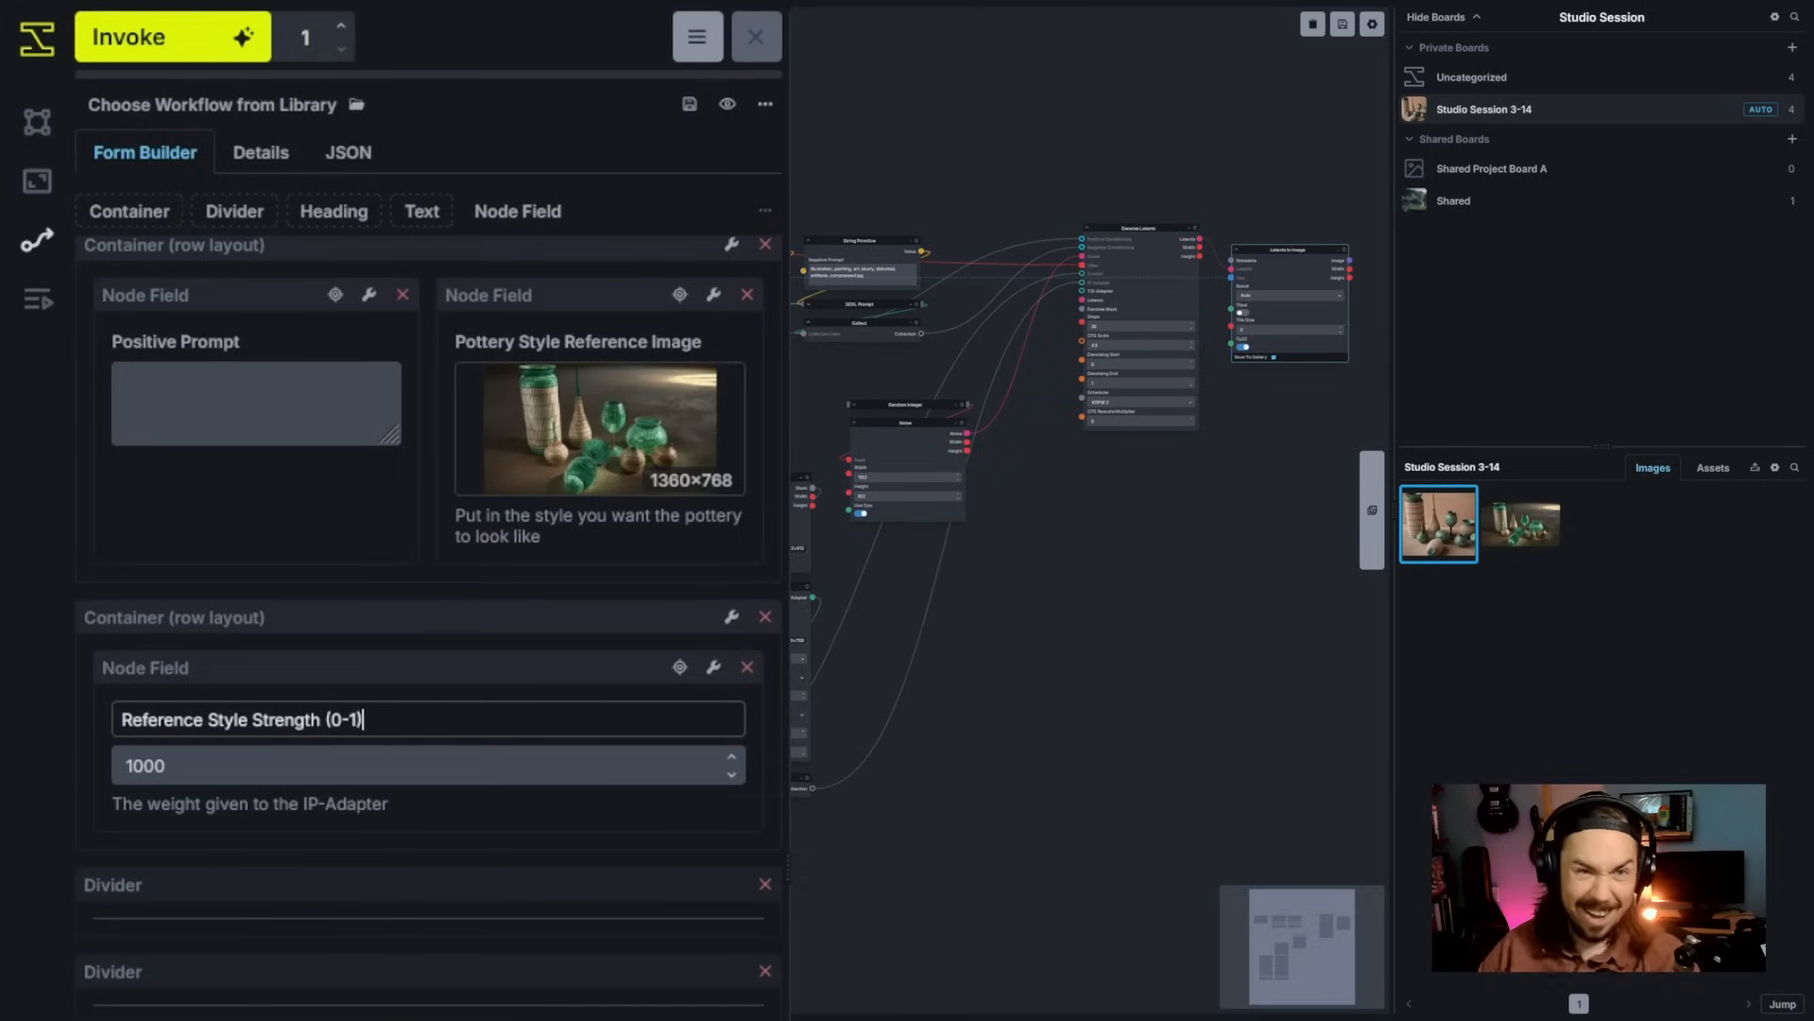
# Step: Try the Slider component for the Reference Style Strength field and return it to Number Input
pyautogui.click(715, 668)
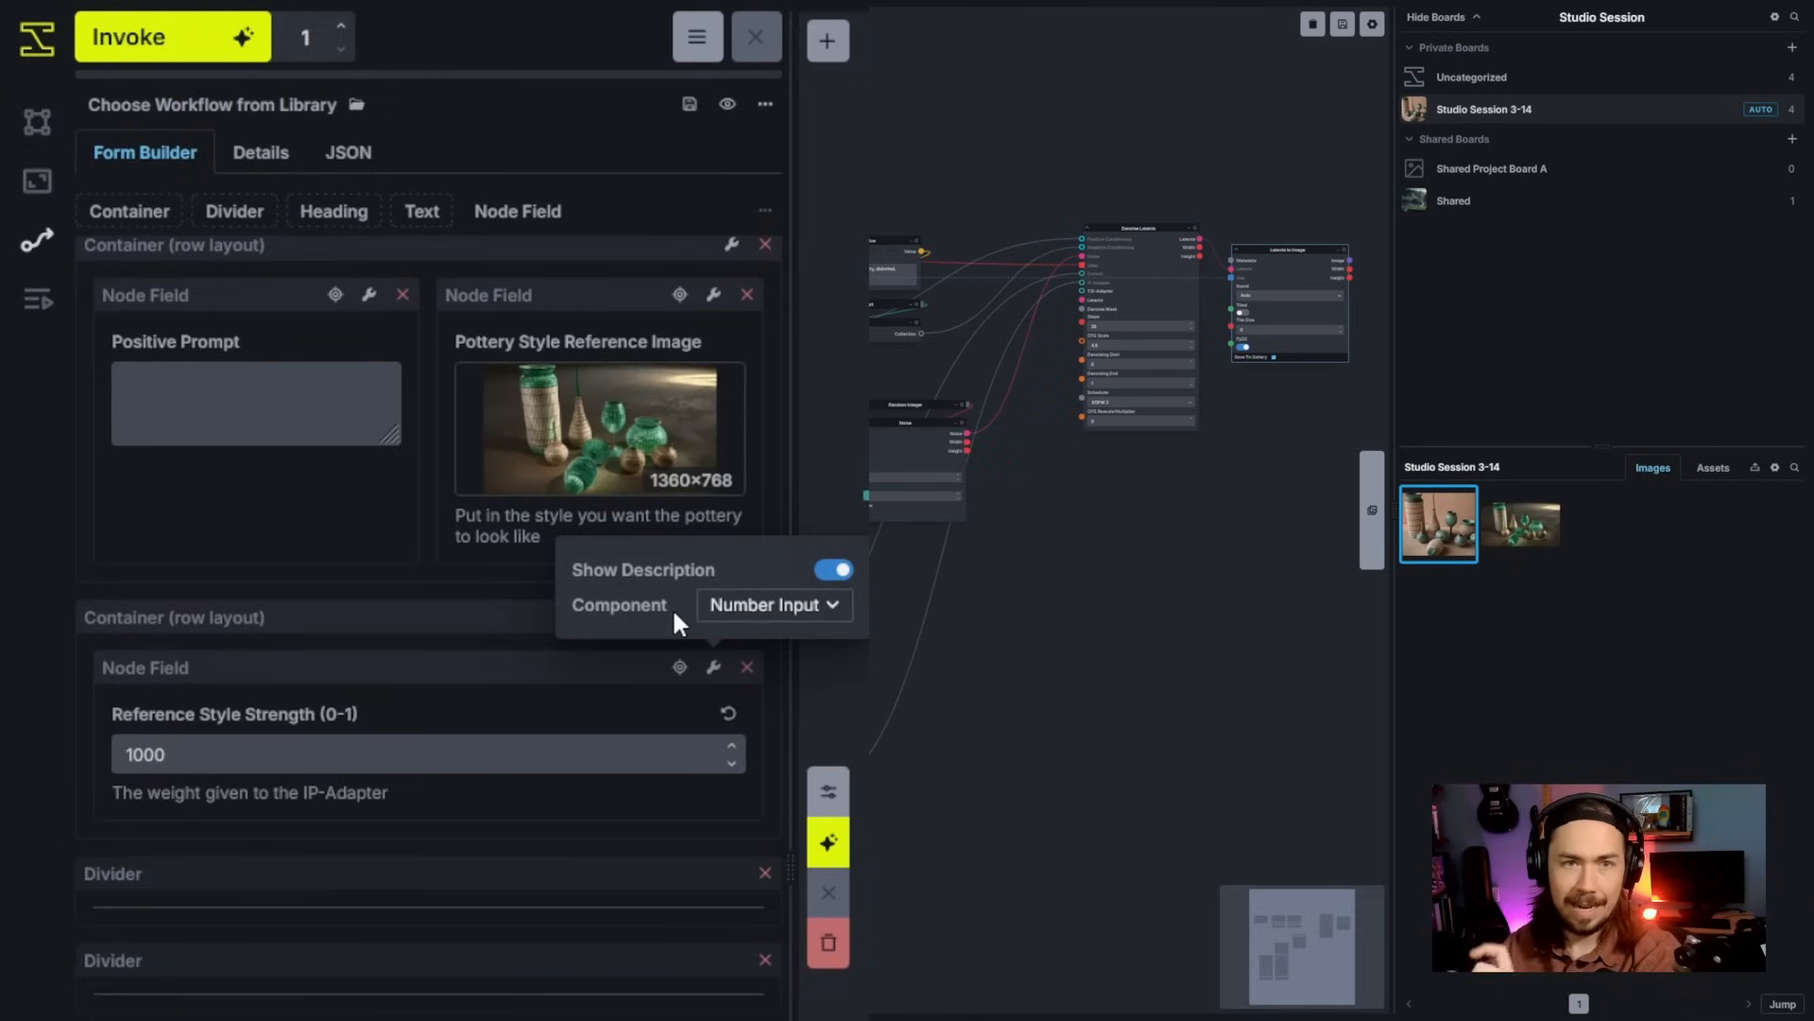
pyautogui.click(538, 803)
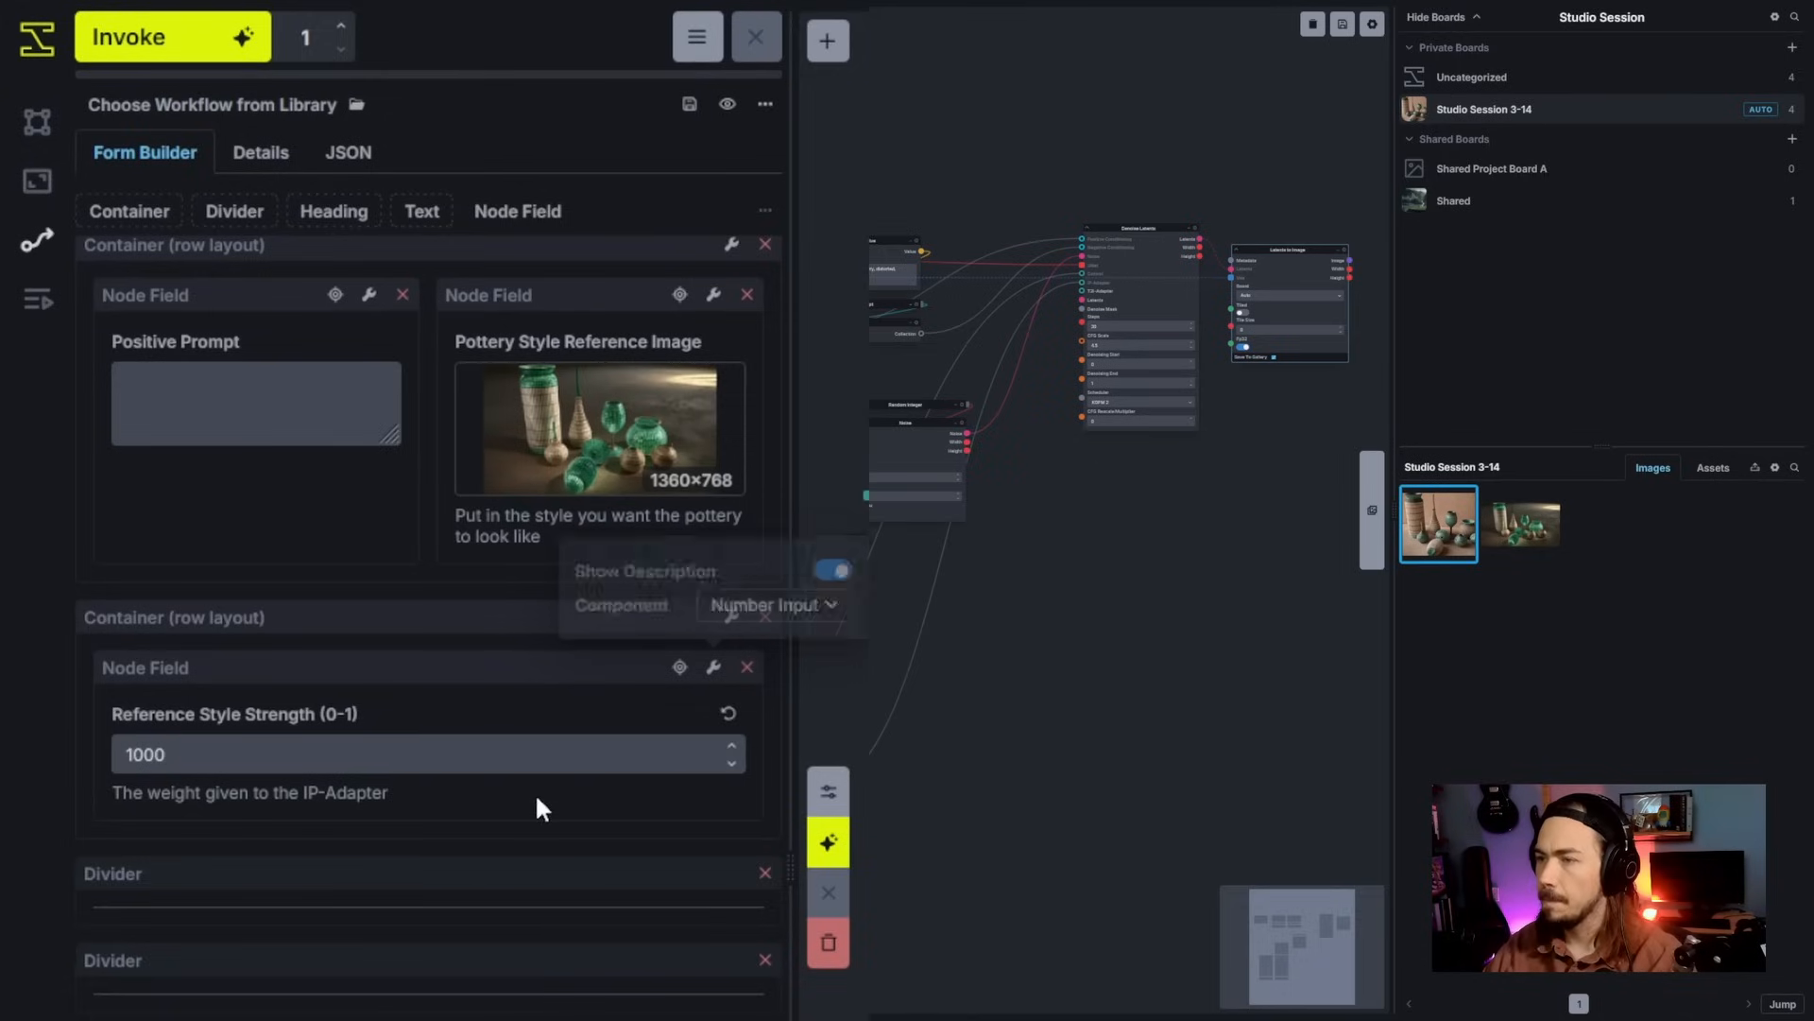
pyautogui.click(713, 668)
pyautogui.click(781, 643)
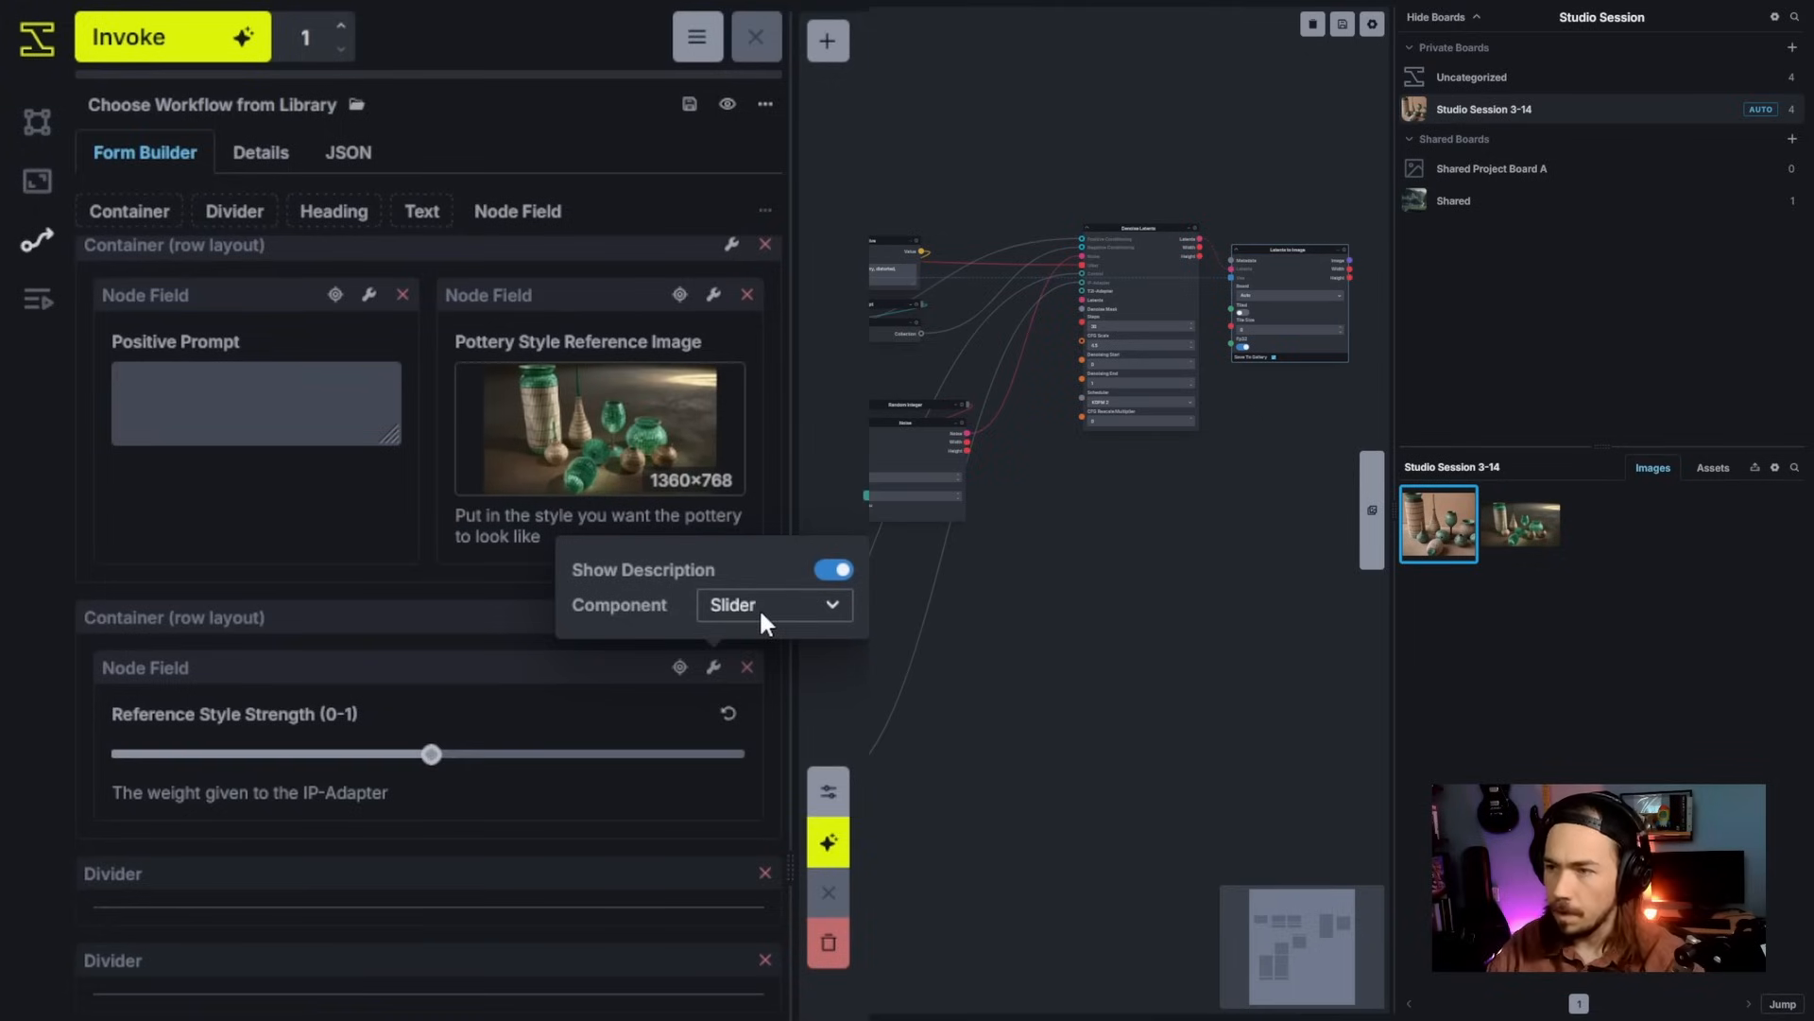
pyautogui.click(762, 631)
# Step: Replace the Reference Style Strength description with "Choose a number that feels right for you."
pyautogui.doubleClick(213, 794)
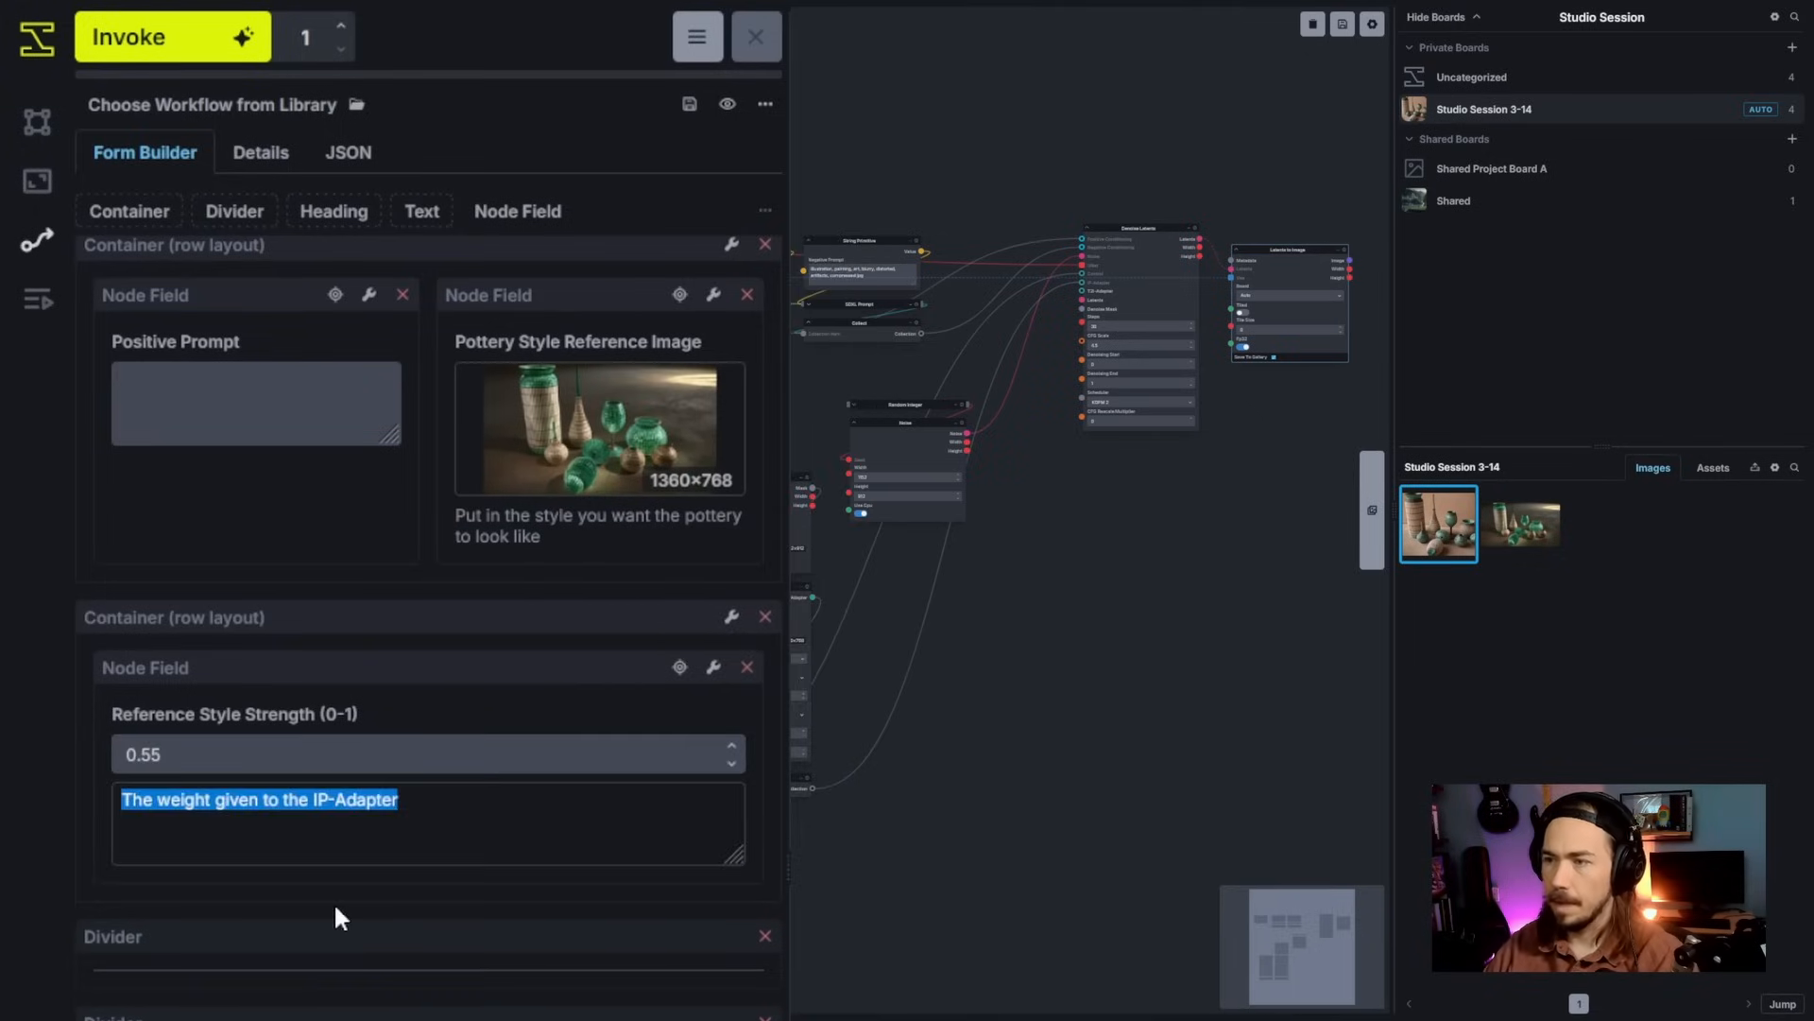
pyautogui.write('Choose a num')
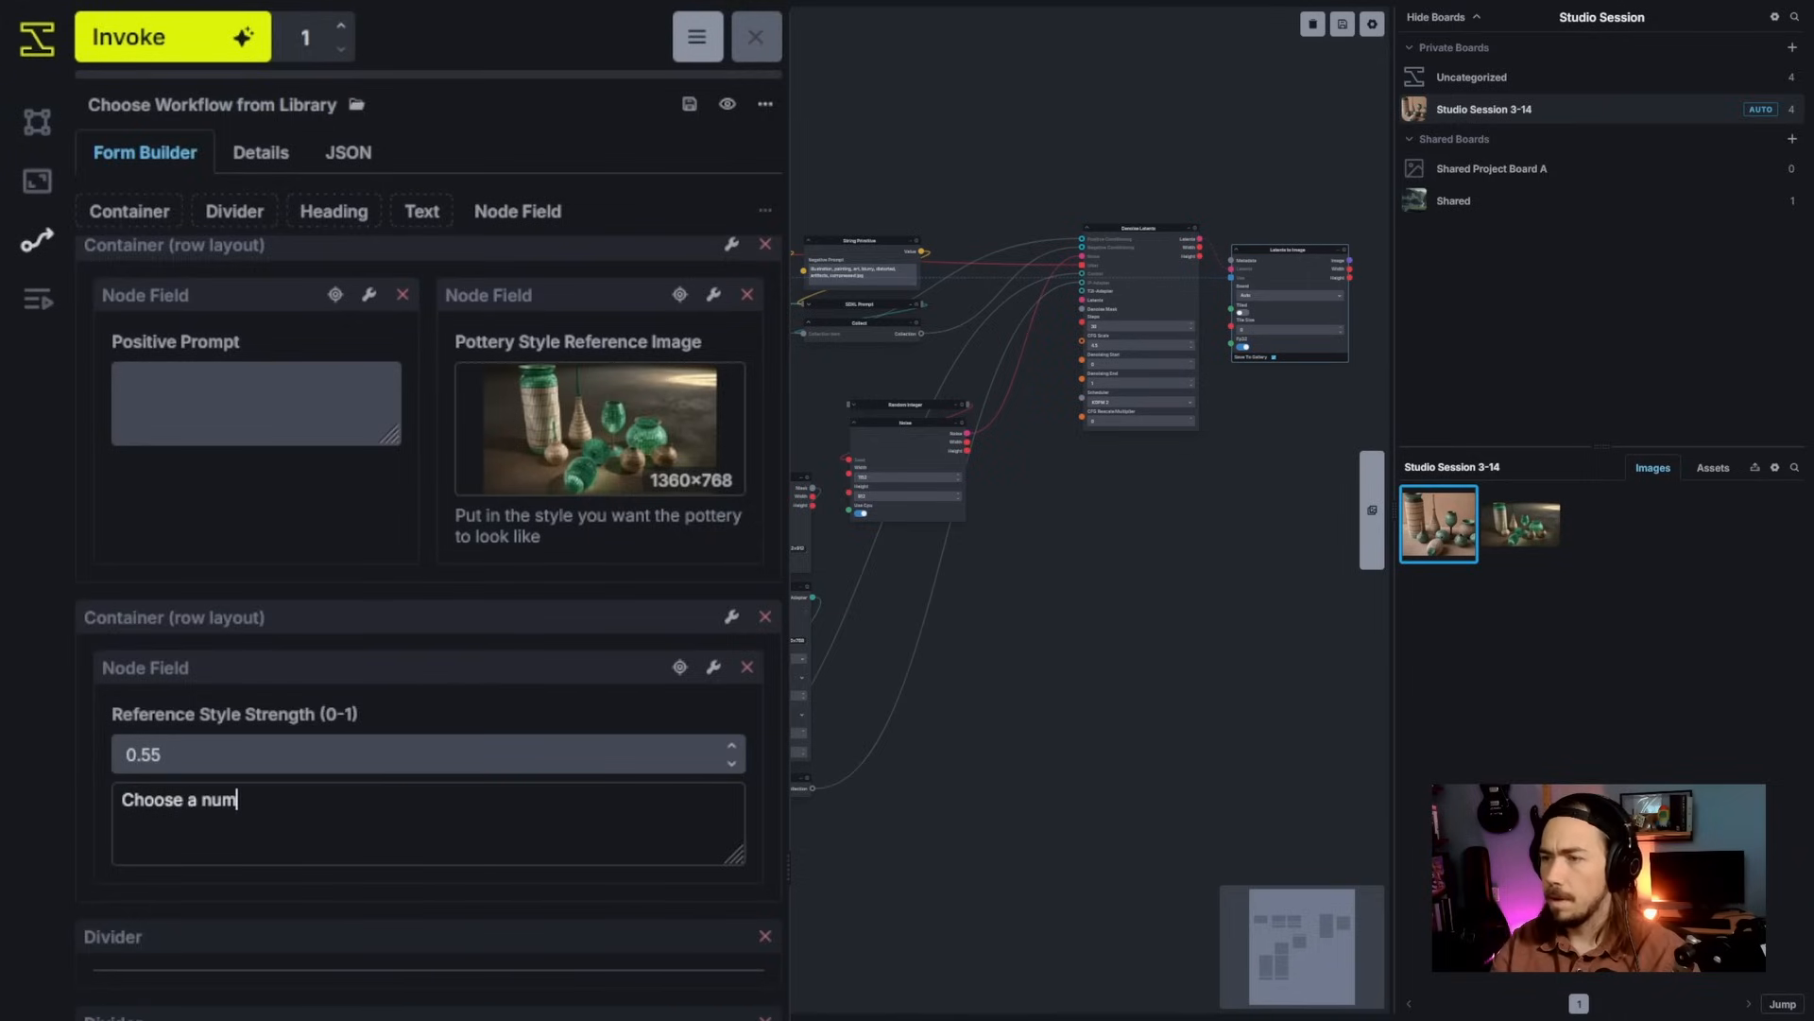
pyautogui.write('ber that feels right for you.')
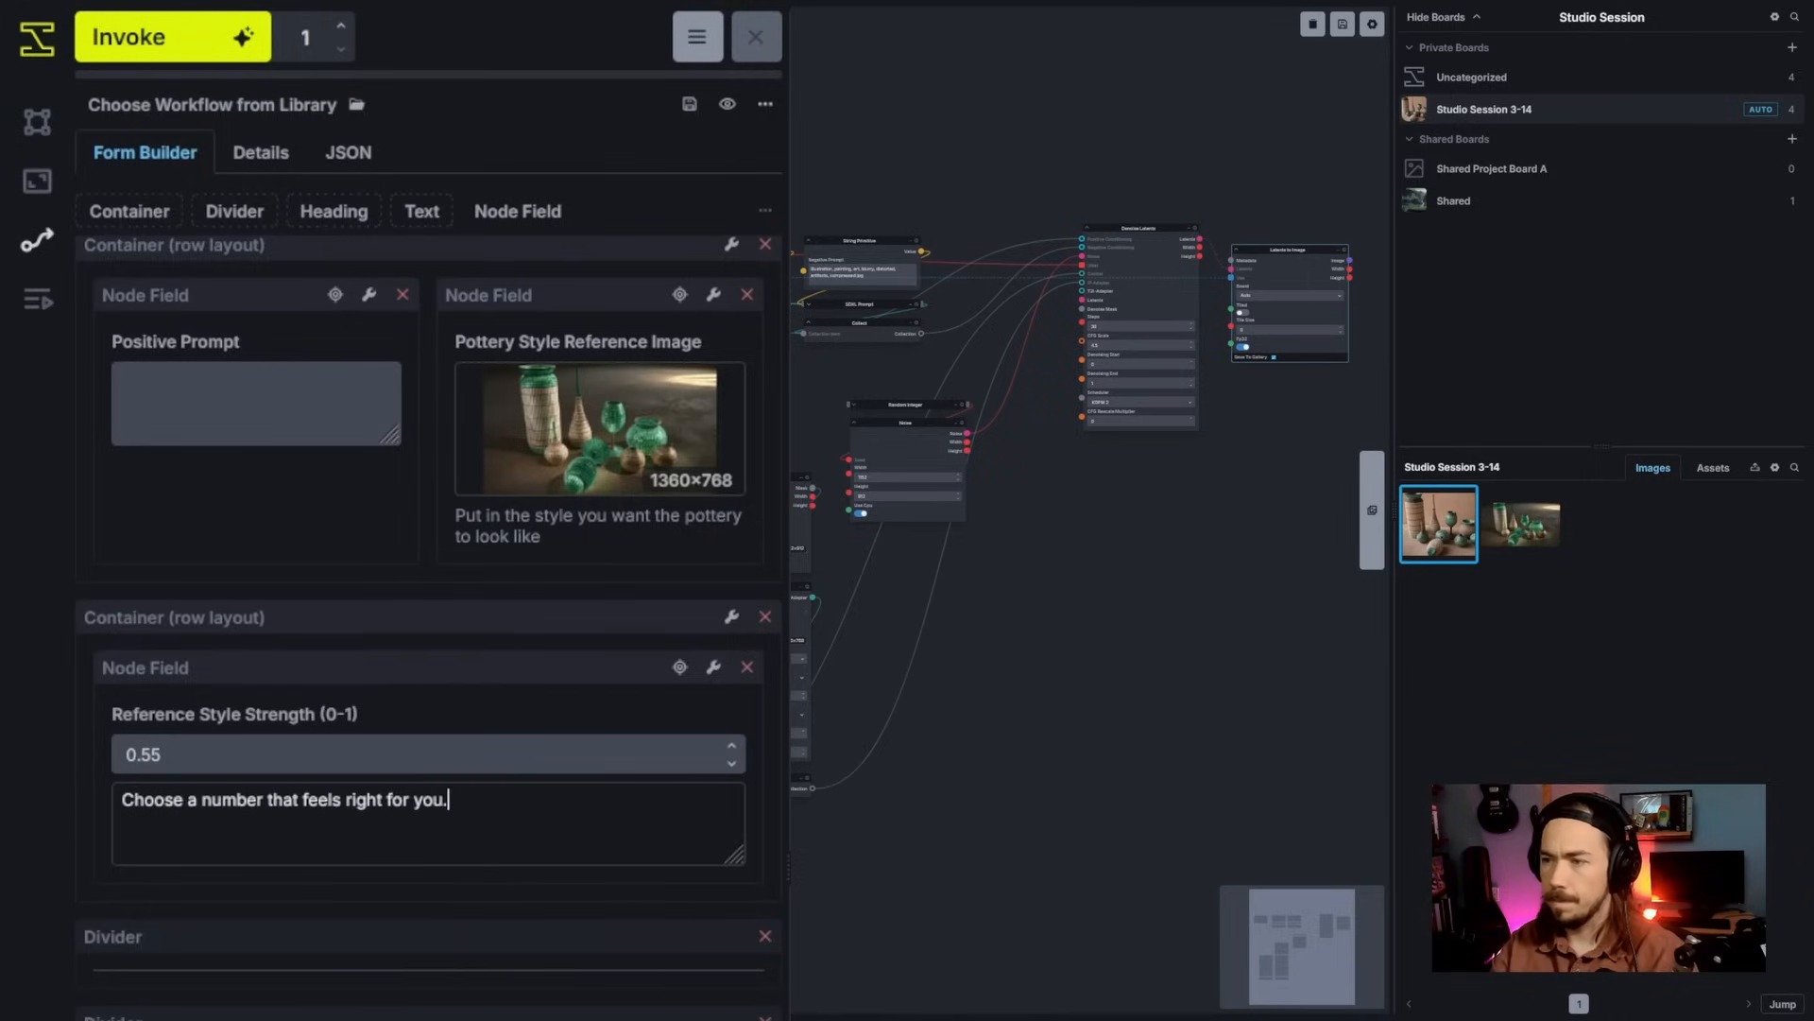
# Step: Switch the workflow form to its view mode and enlarge the Positive Prompt box vertically
pyautogui.click(725, 105)
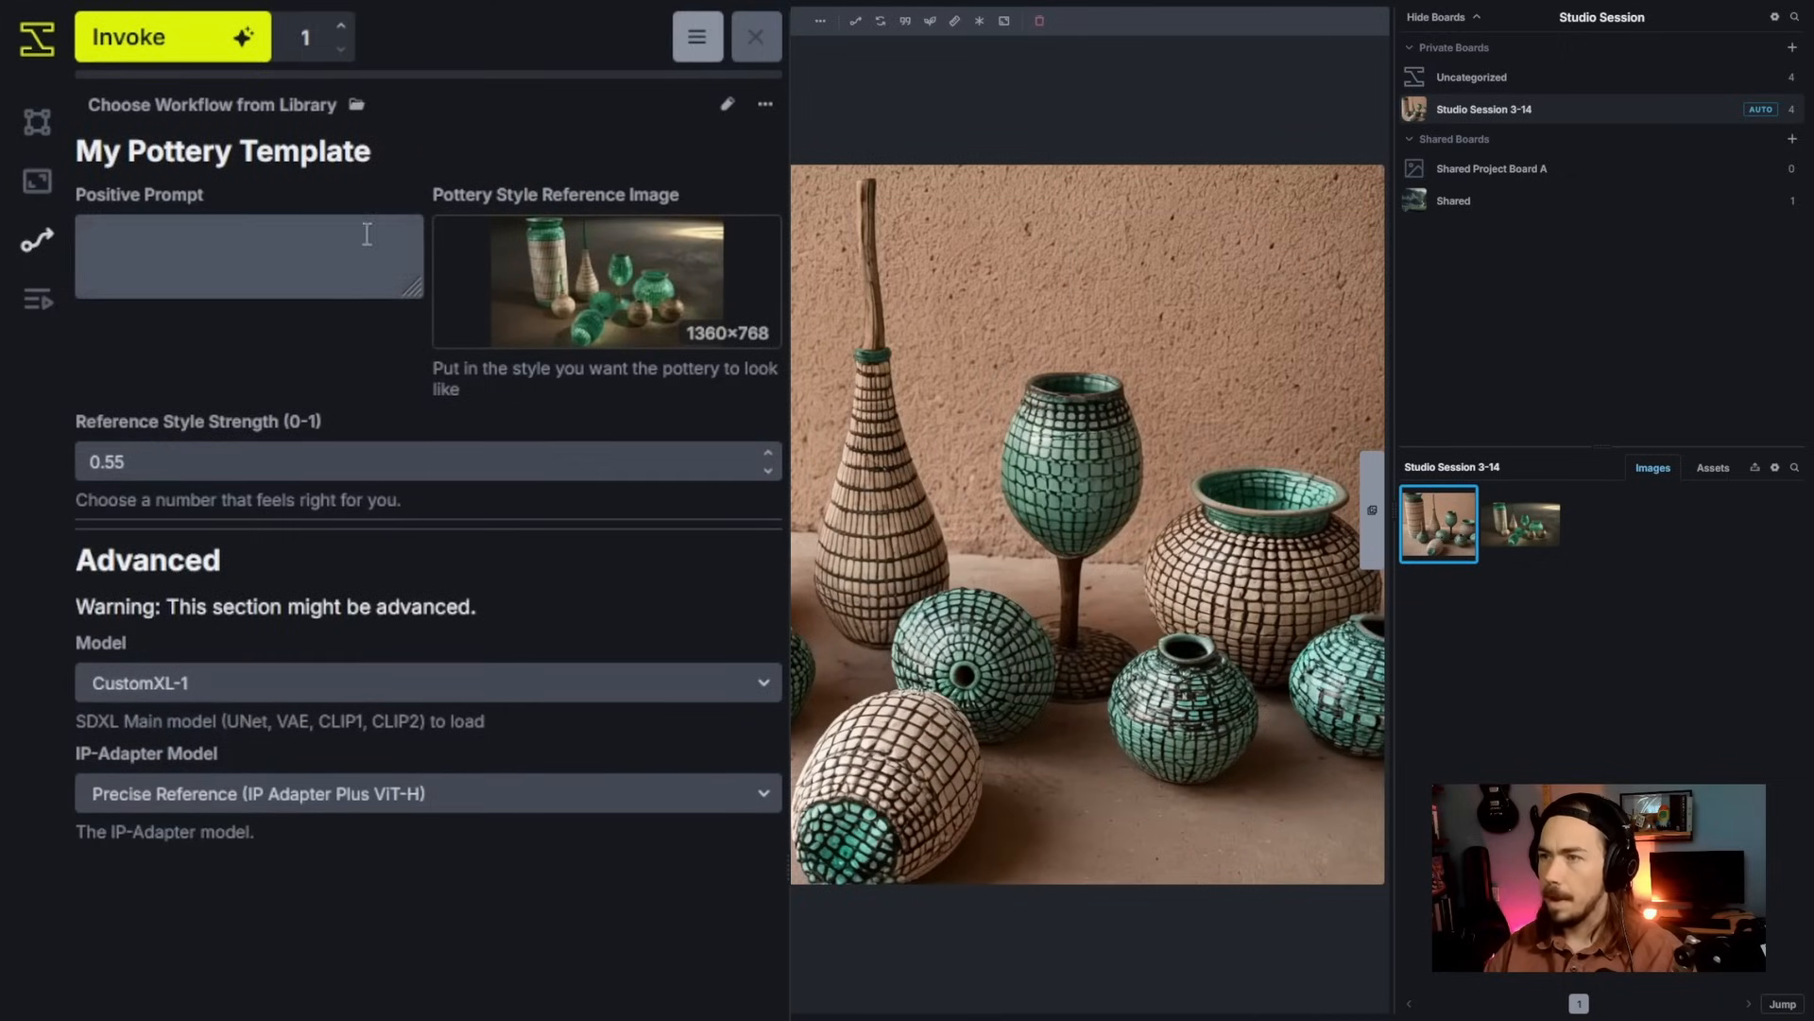
pyautogui.moveTo(413, 289); pyautogui.dragTo(417, 347)
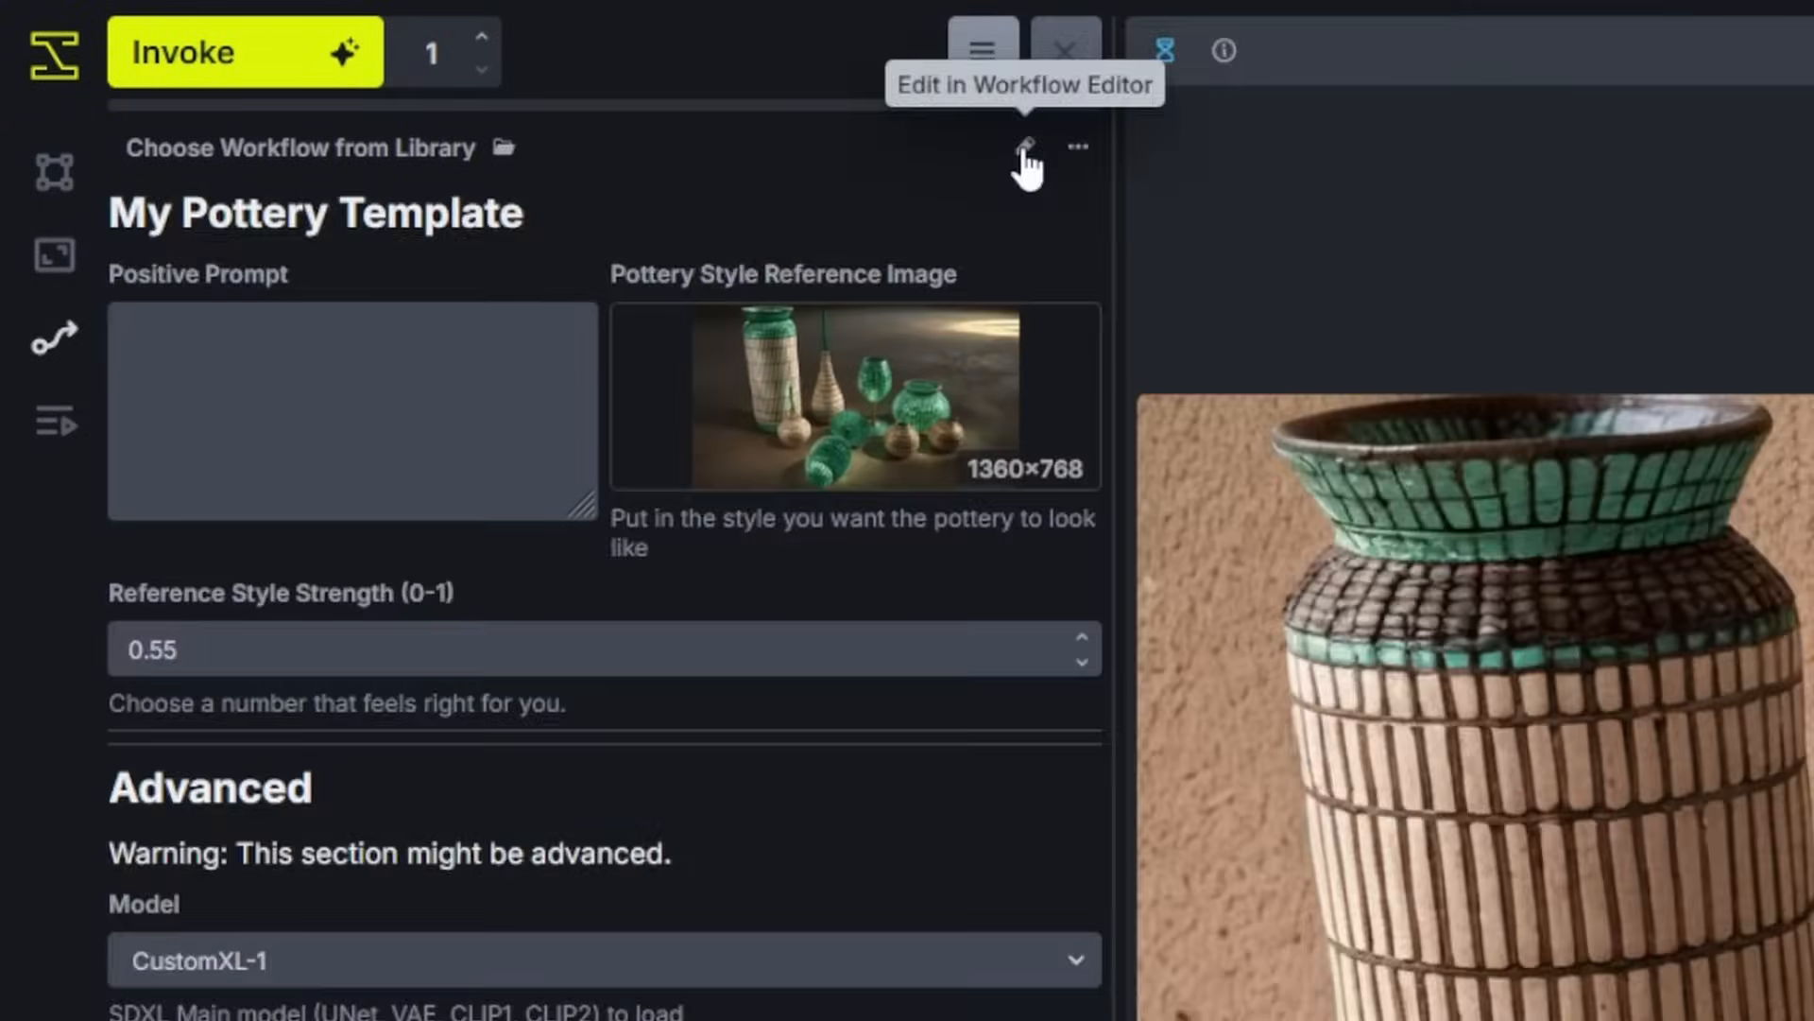
# Step: Open the workflow in the editor and save it to the project under the name "Pottery Template - Advanced"
pyautogui.click(1025, 149)
pyautogui.click(1075, 149)
pyautogui.click(1172, 407)
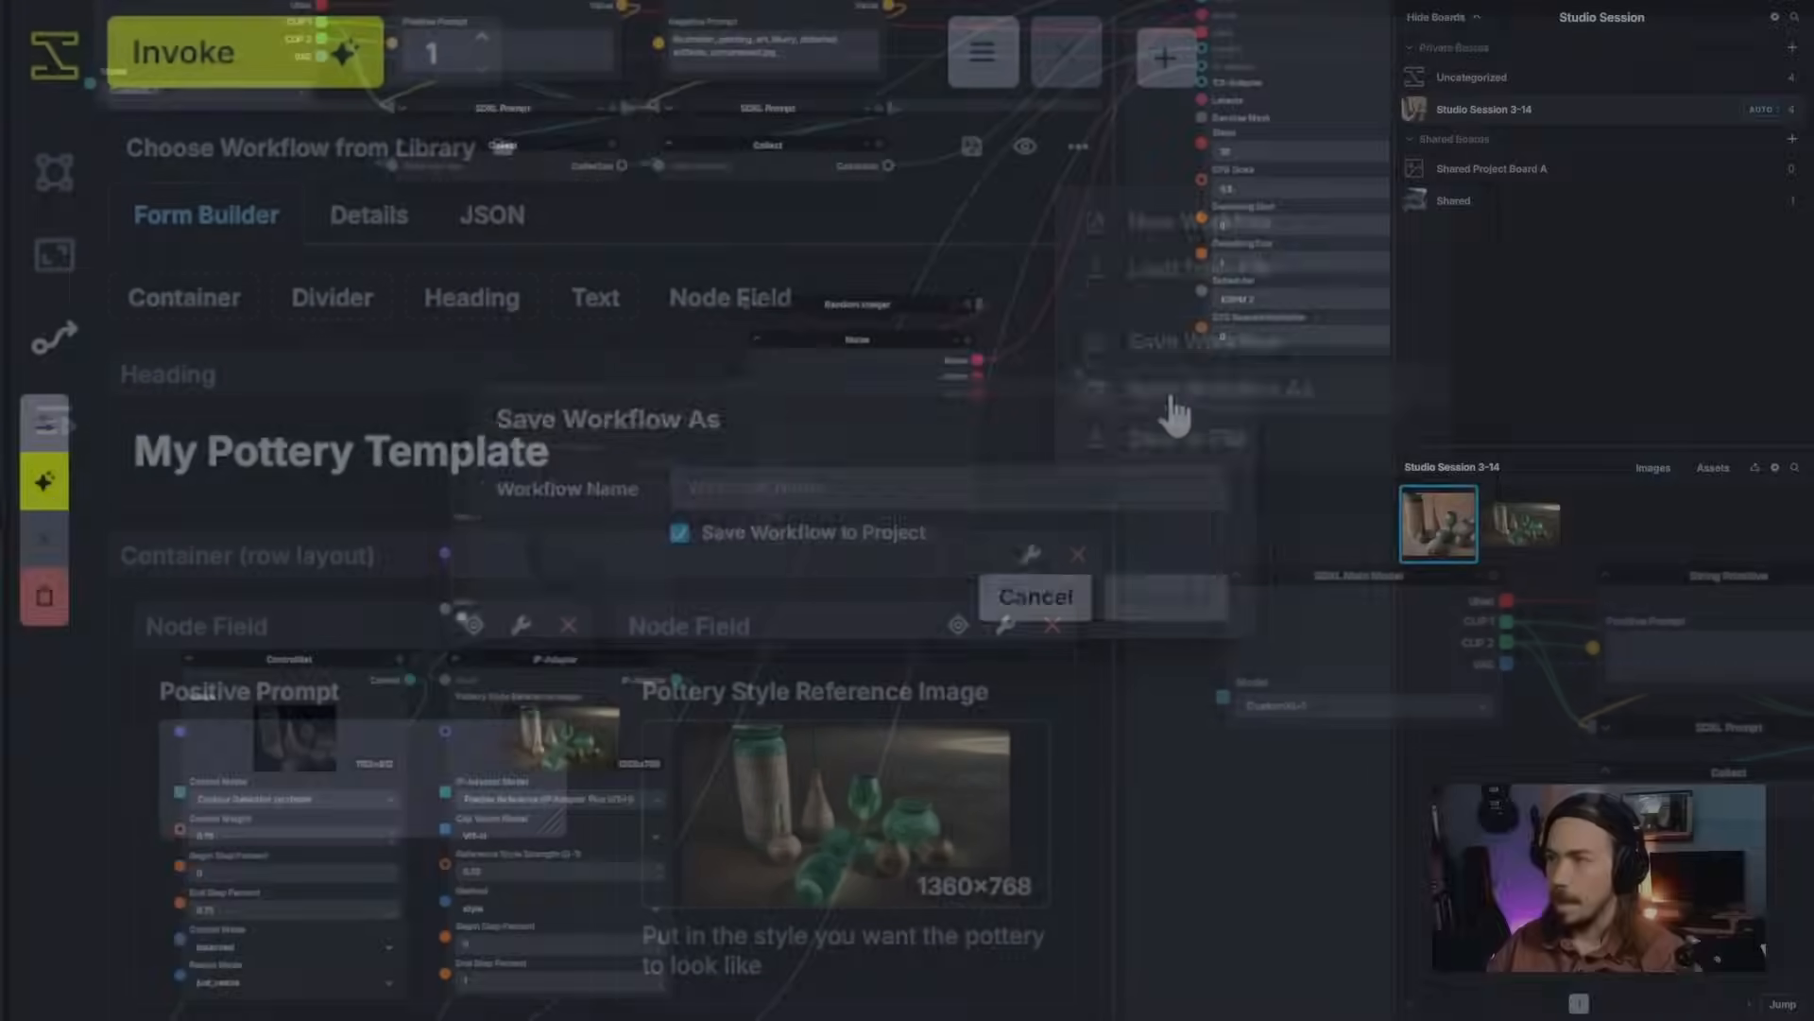
pyautogui.write('Pottery')
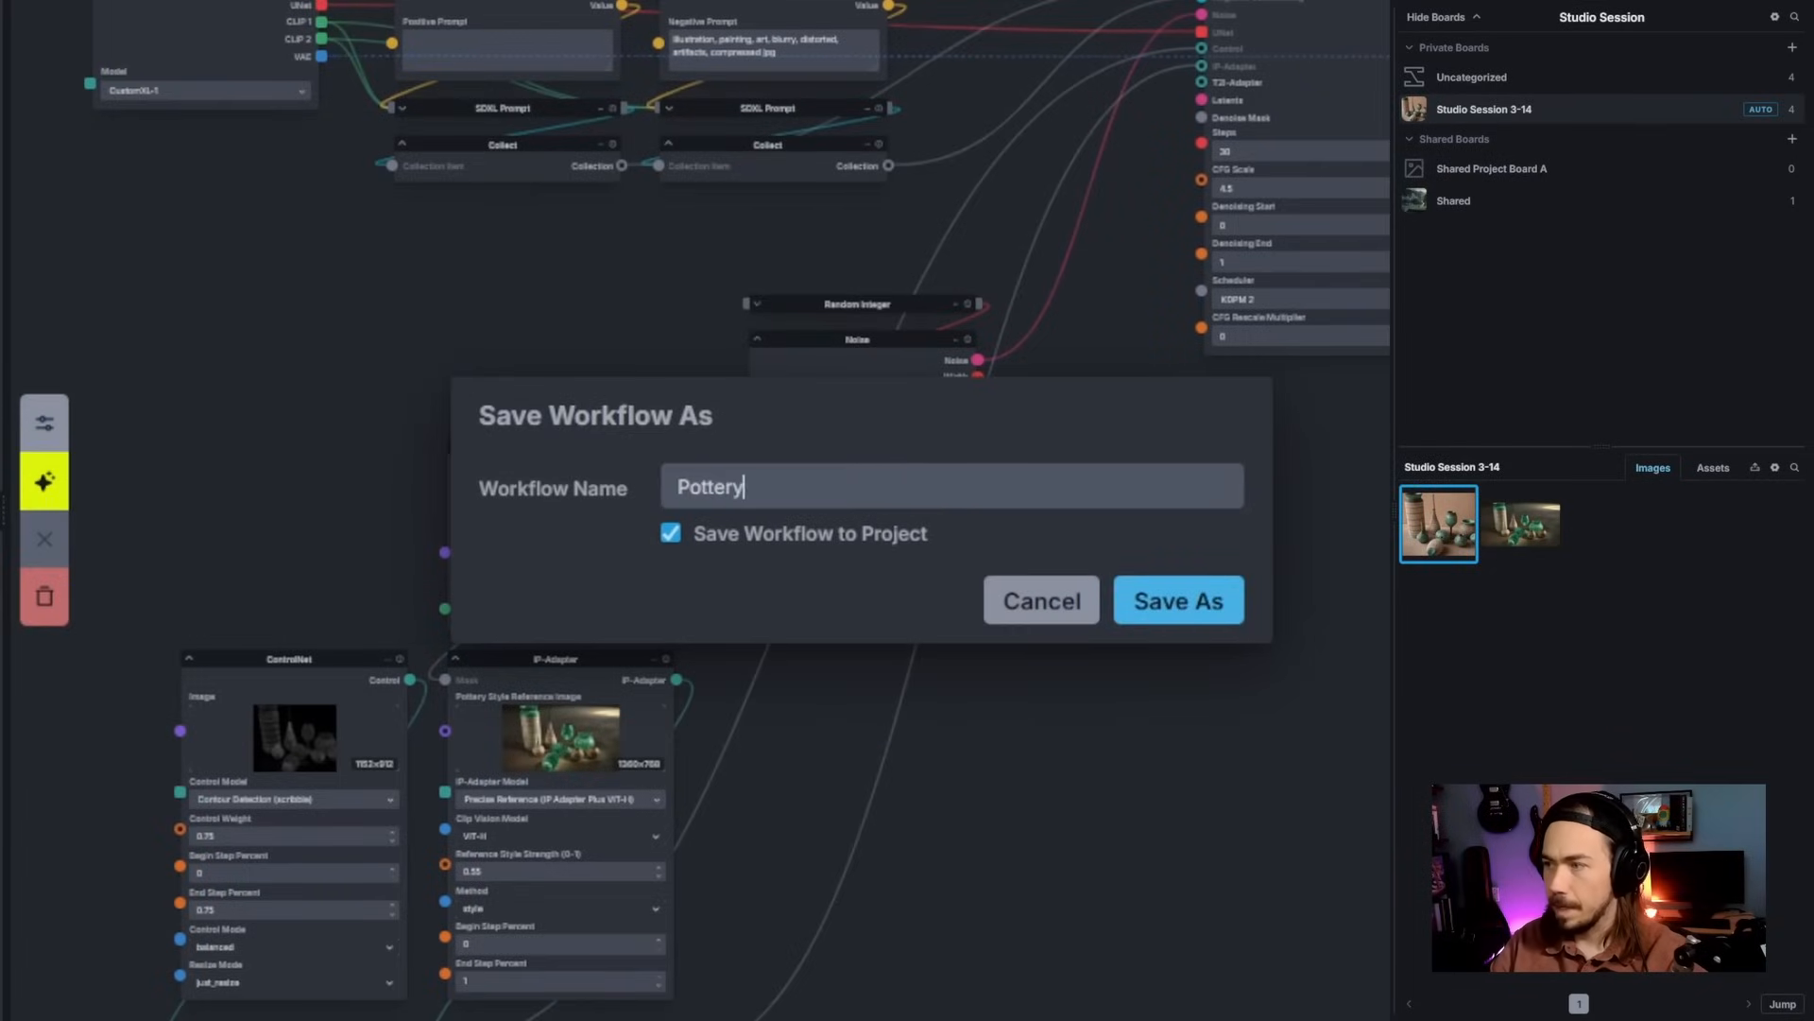
pyautogui.write(' Template - Advanced')
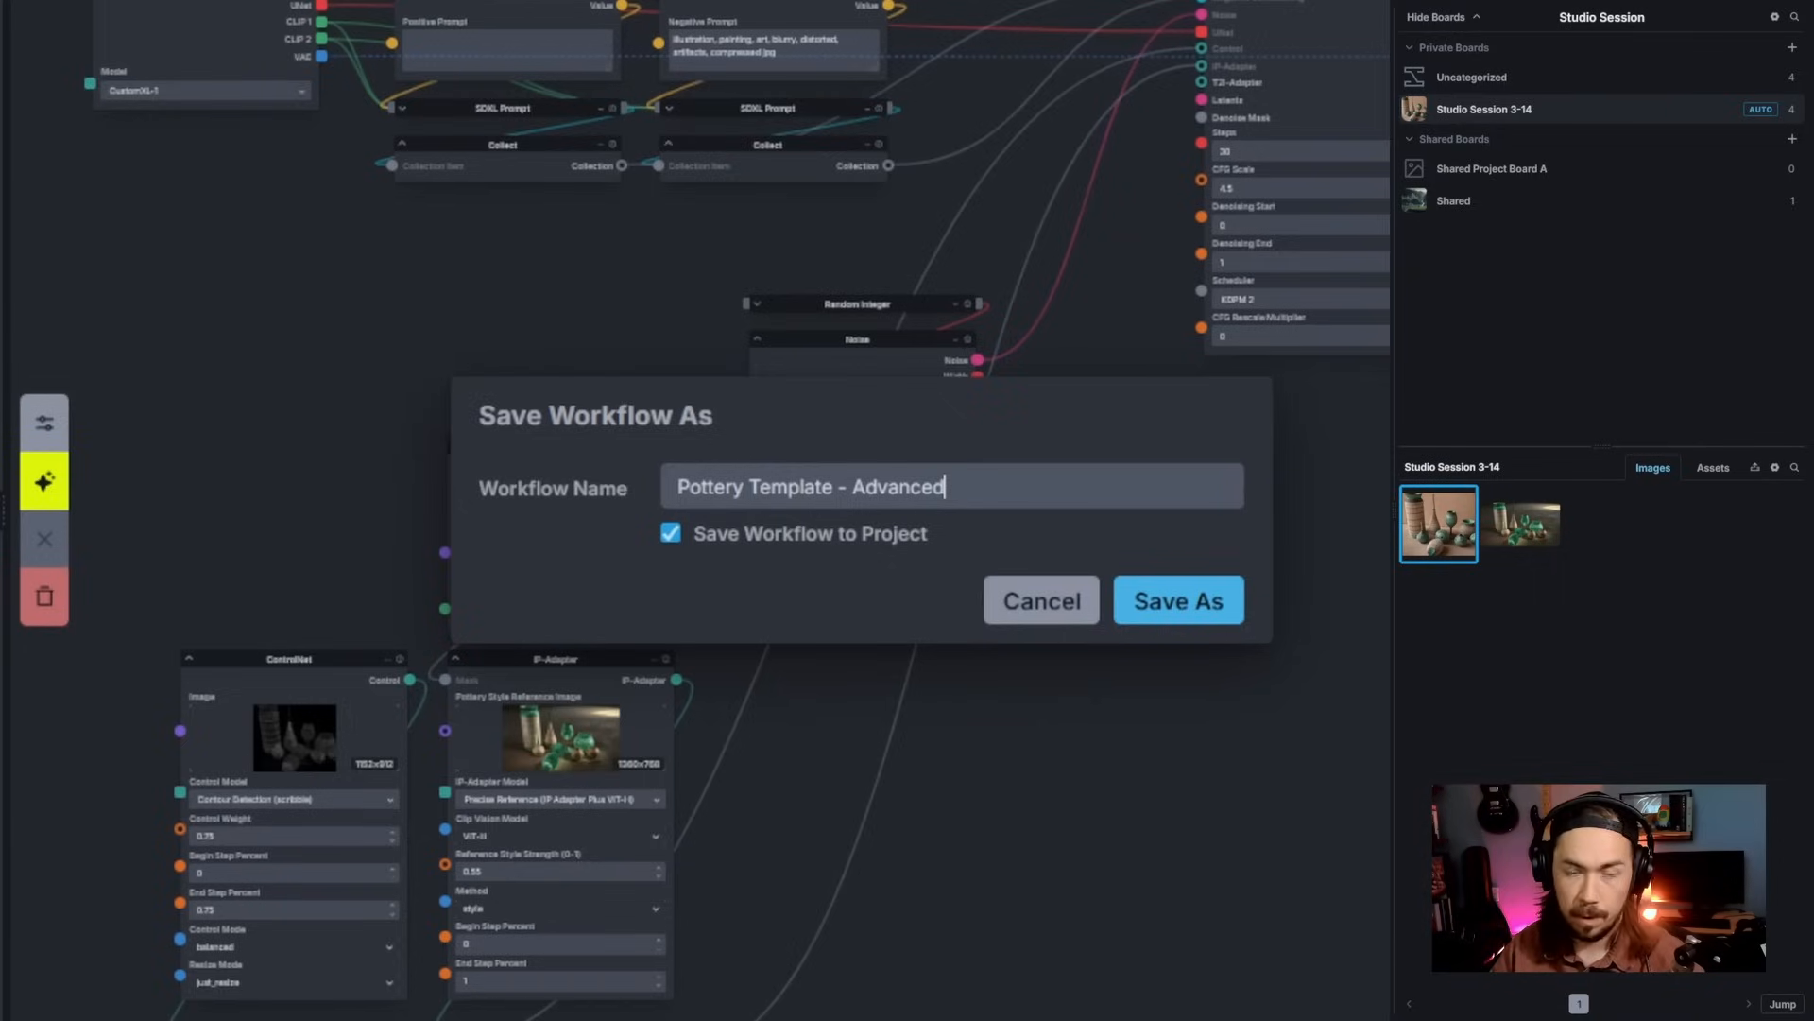
pyautogui.click(670, 533)
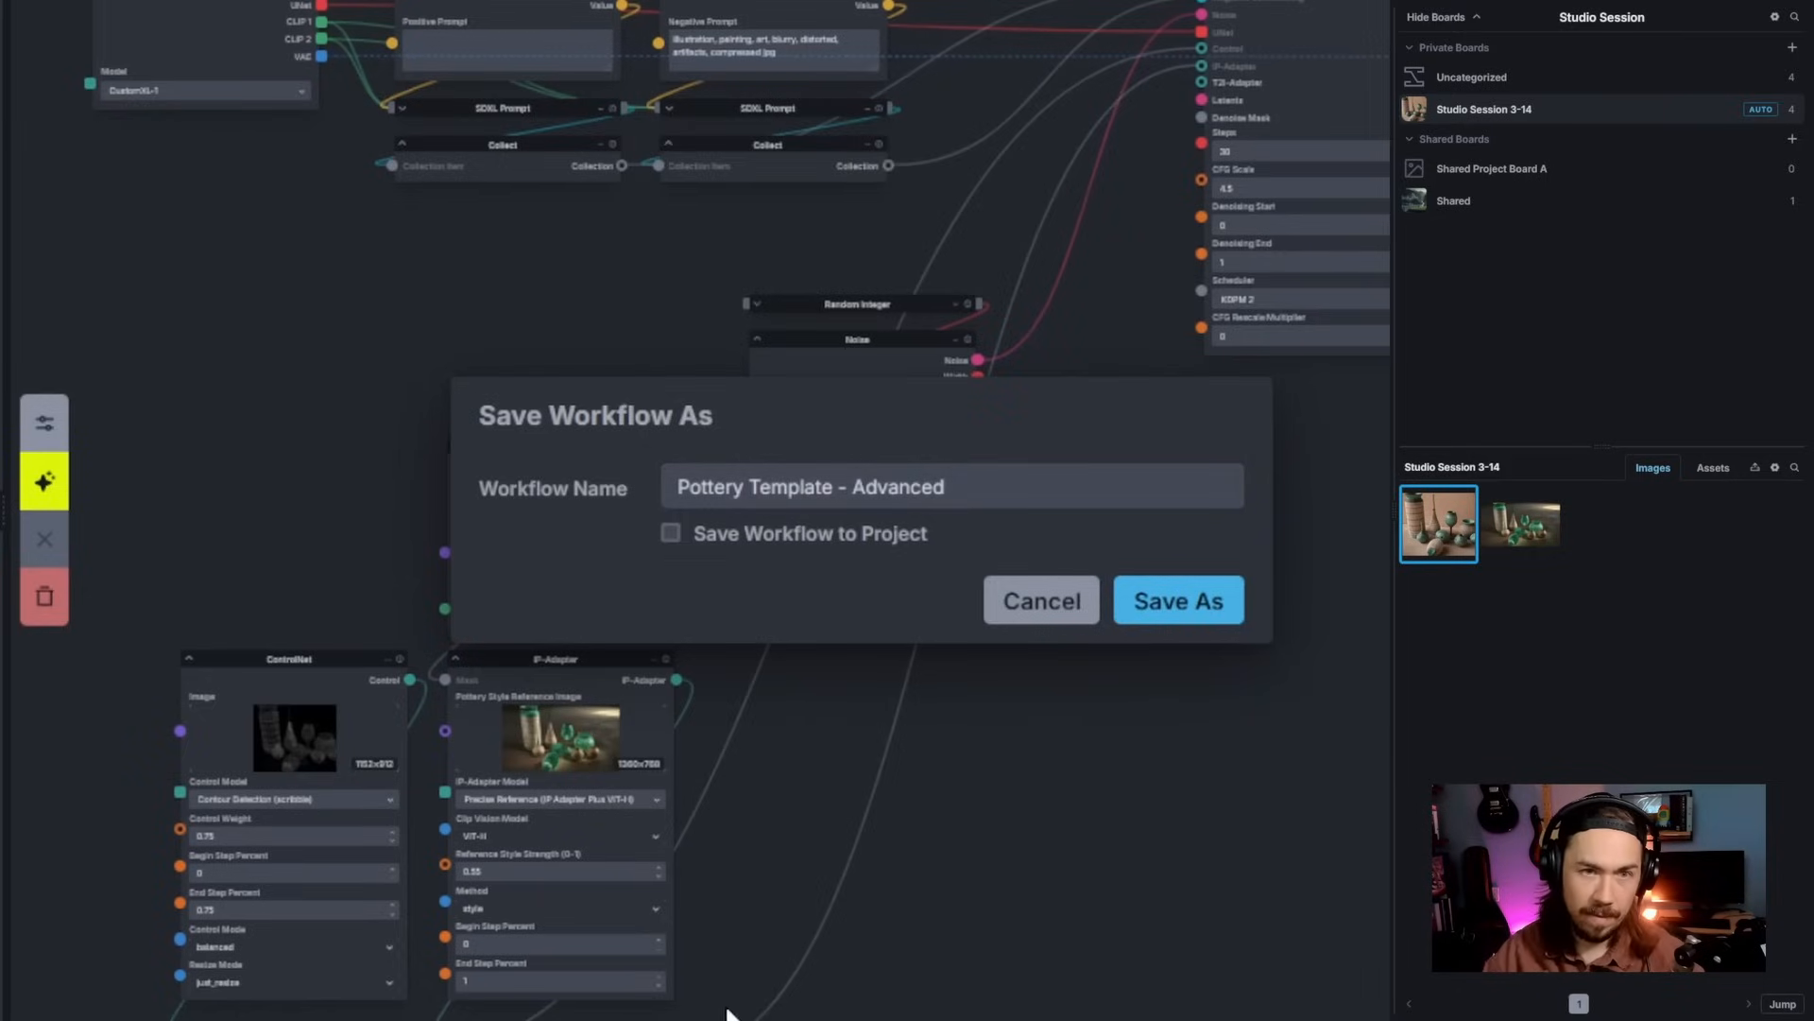
pyautogui.click(671, 534)
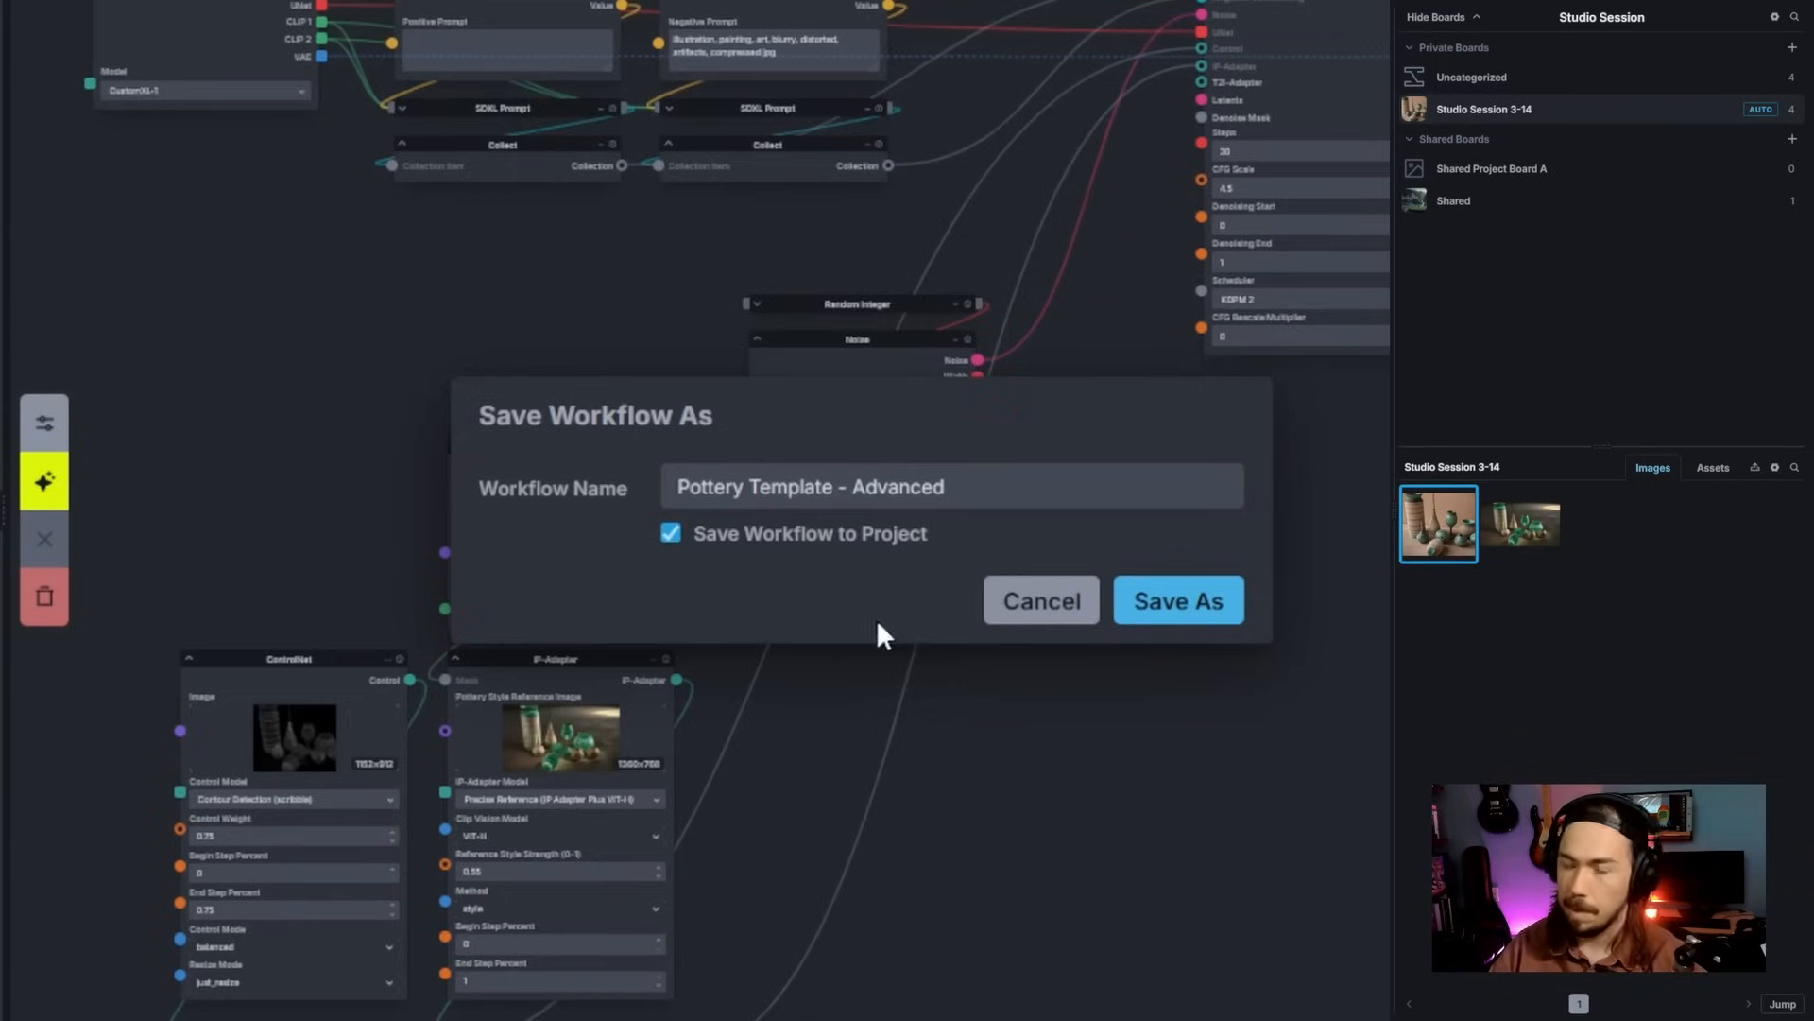
pyautogui.click(1179, 608)
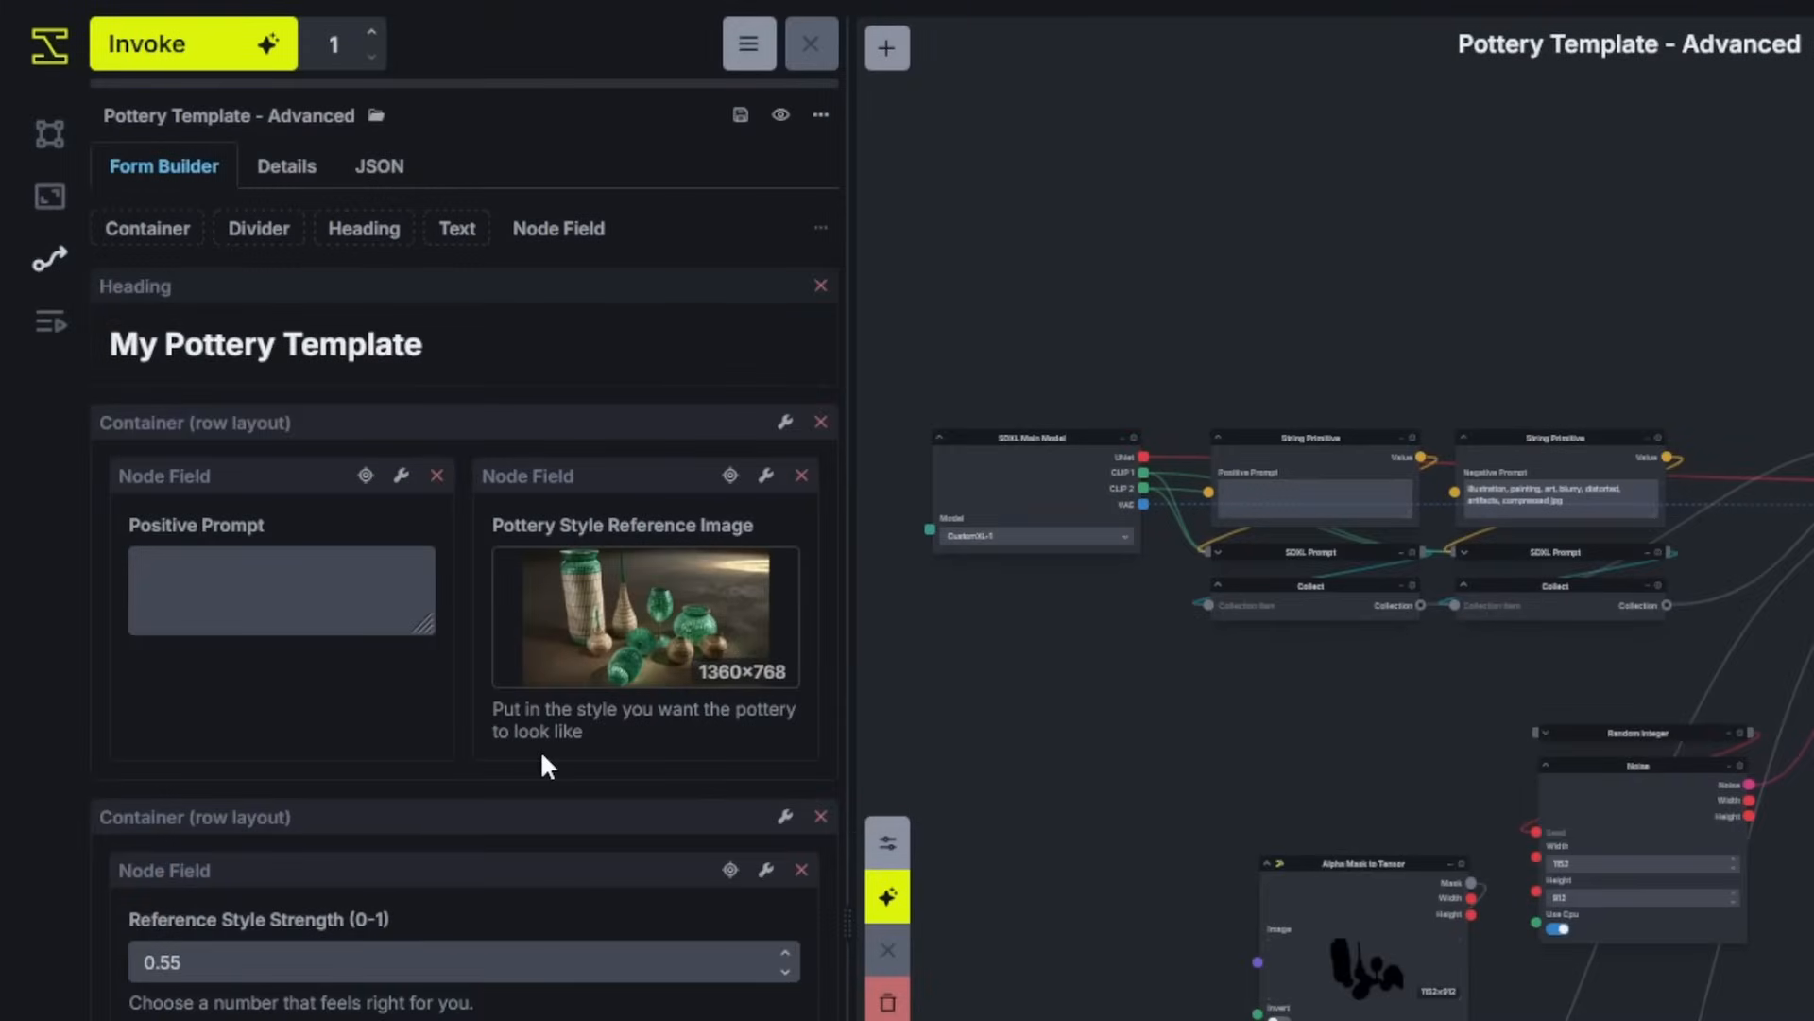
# Step: Remove the Advanced section from the form, including its heading, warning text, model fields and divider
pyautogui.scroll(-5, 547, 747)
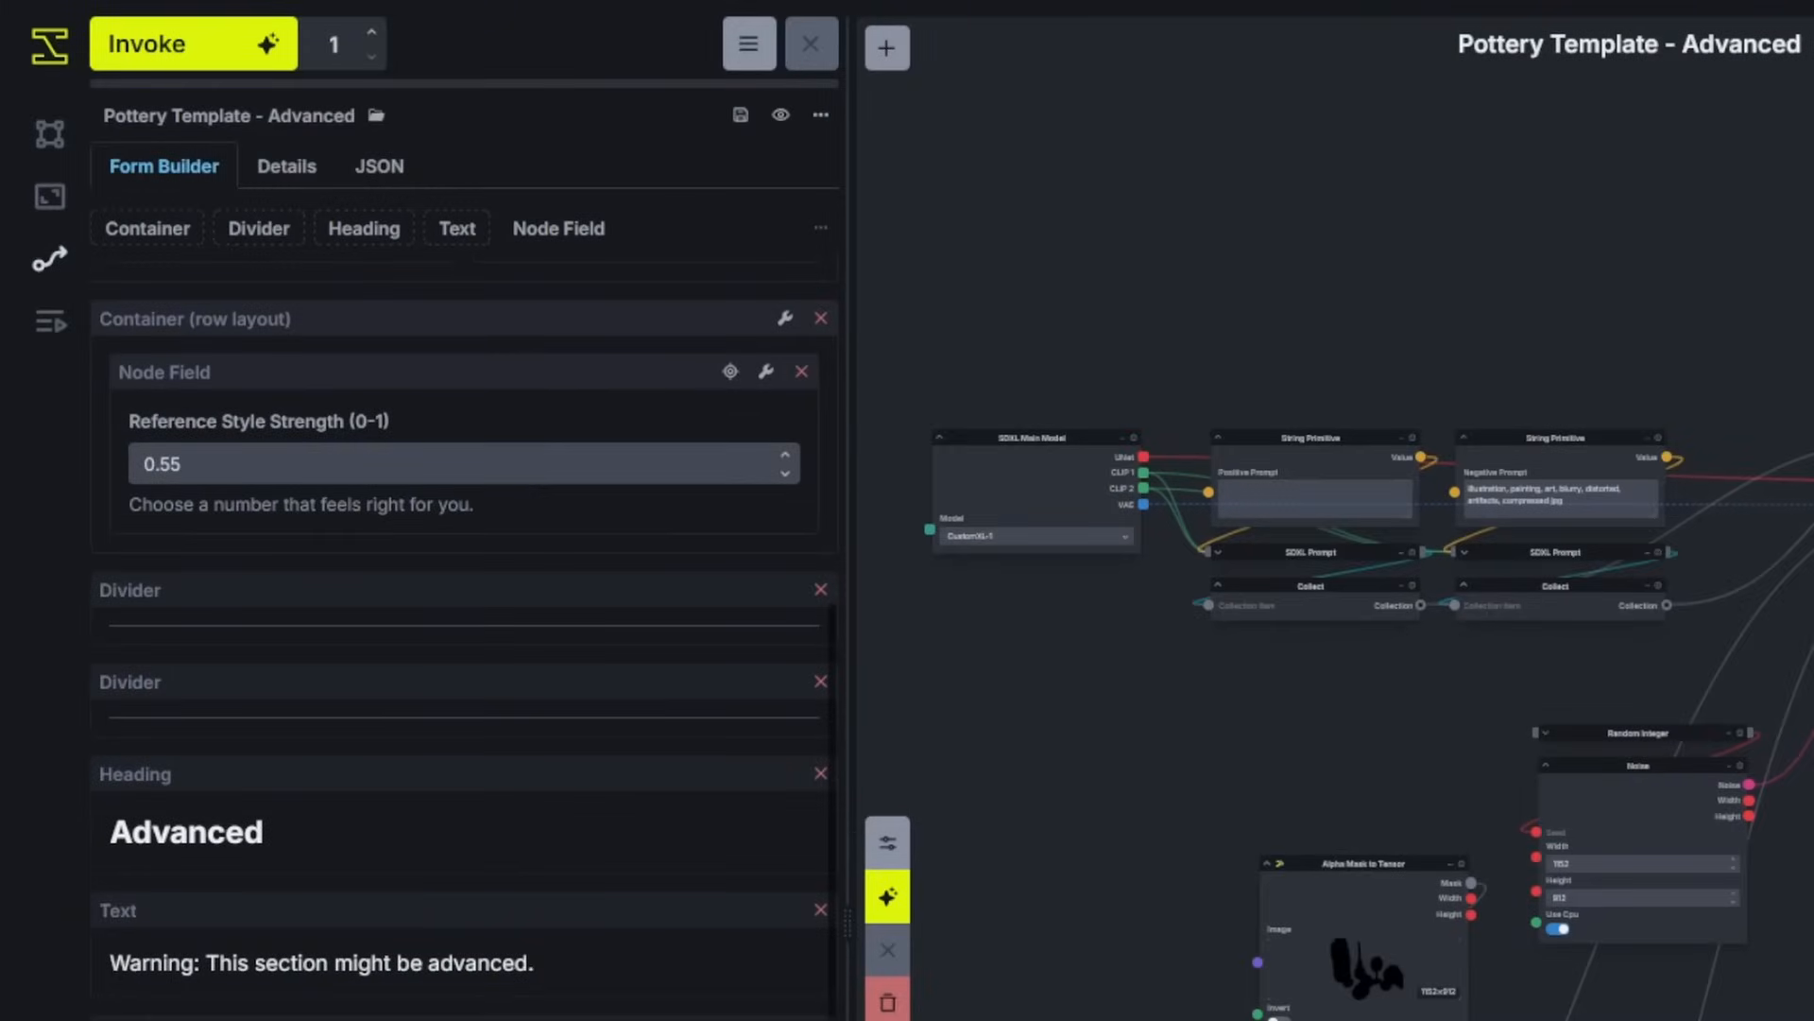
pyautogui.click(820, 773)
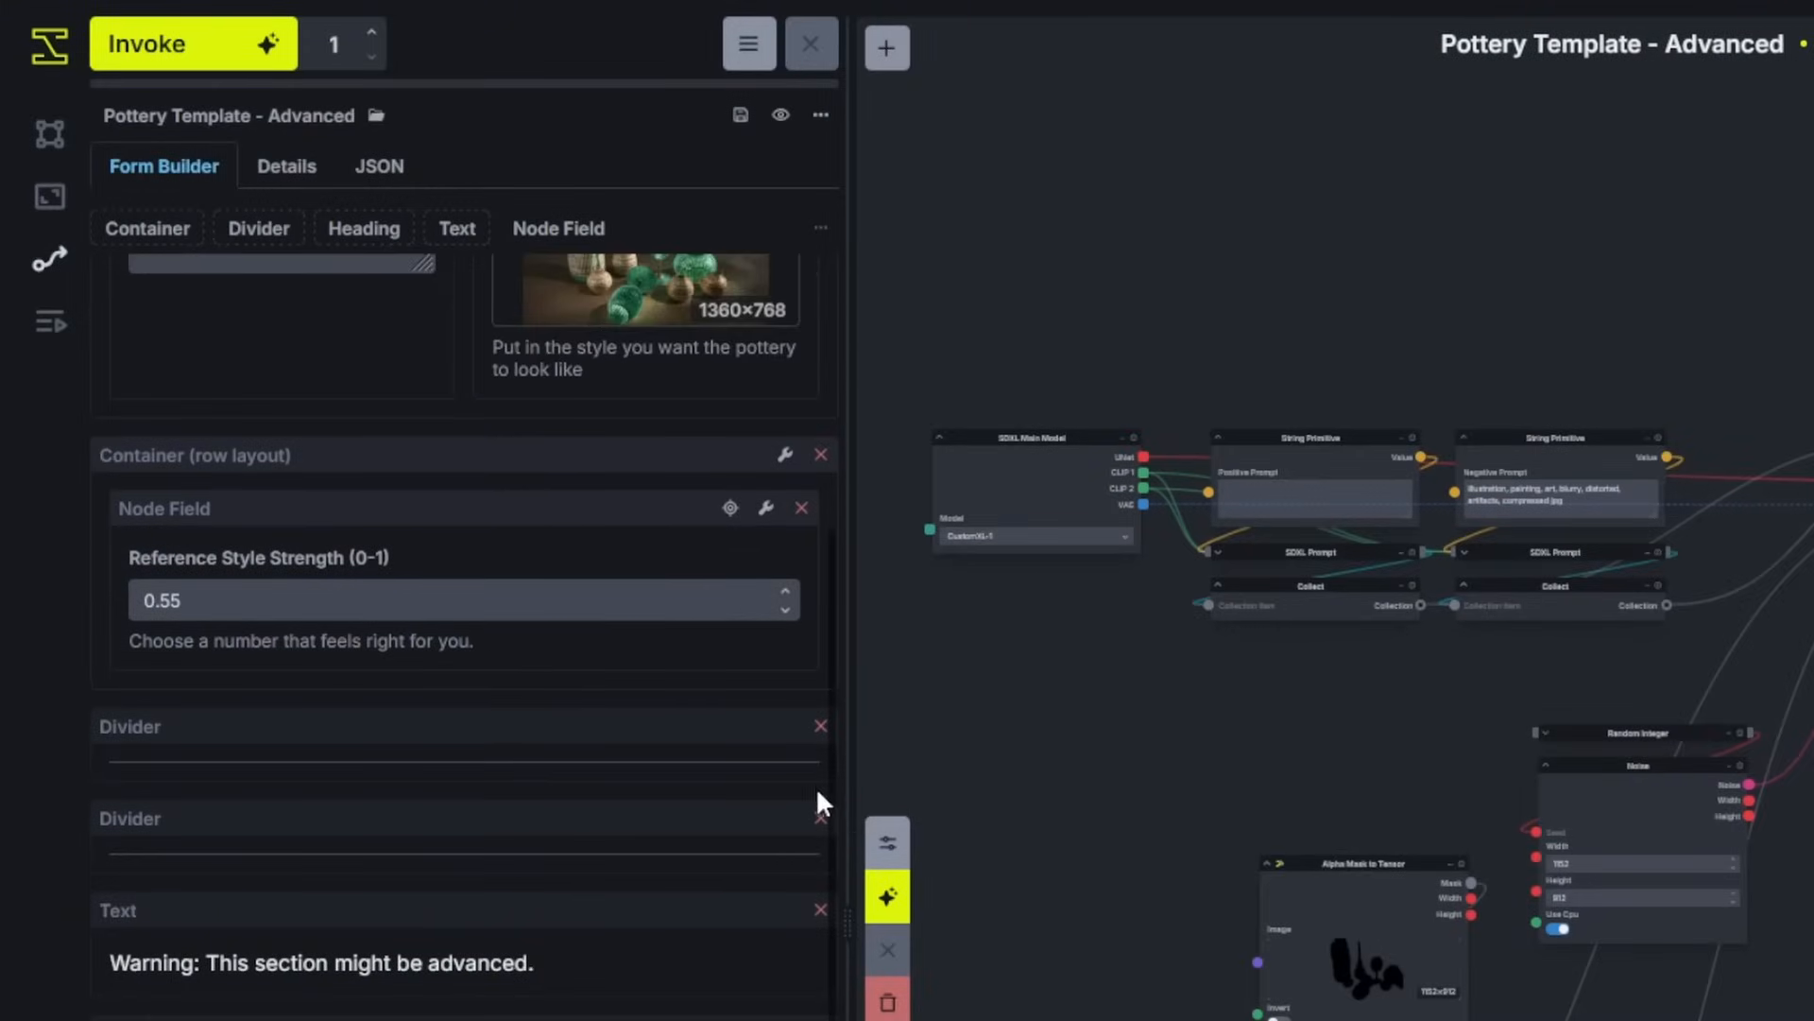
pyautogui.click(821, 909)
pyautogui.click(820, 636)
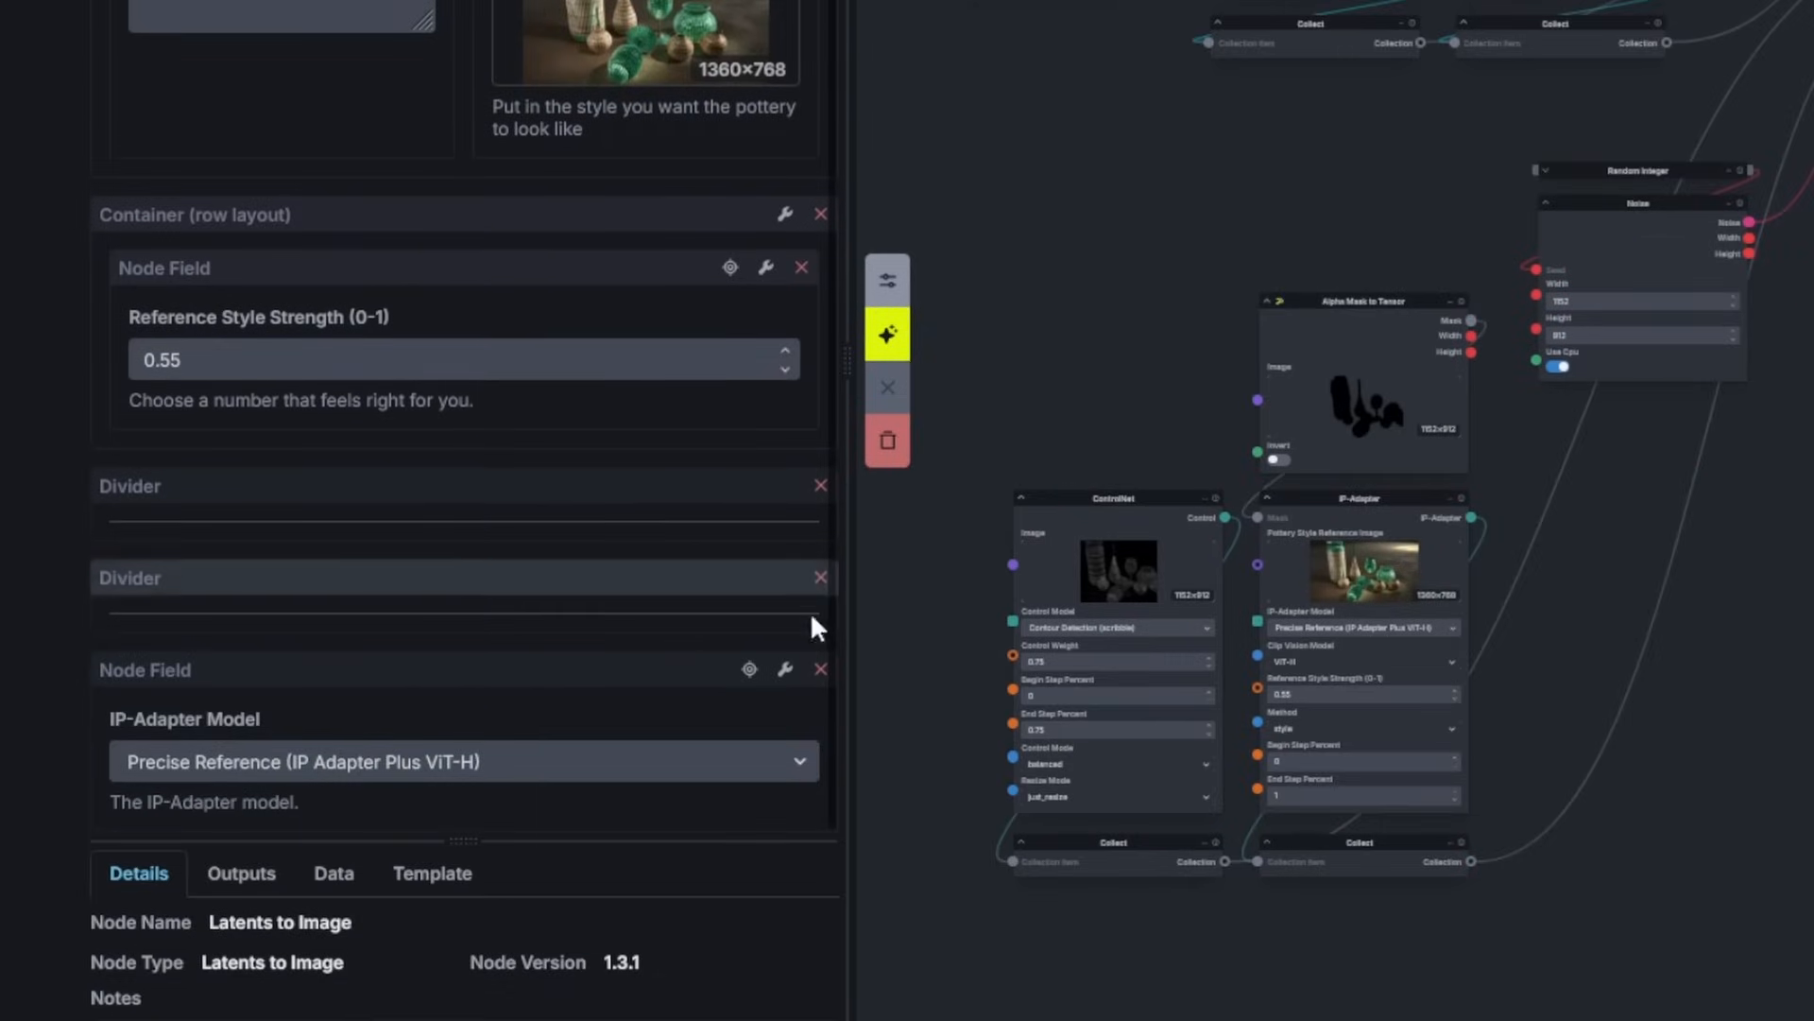
pyautogui.click(820, 833)
pyautogui.click(820, 617)
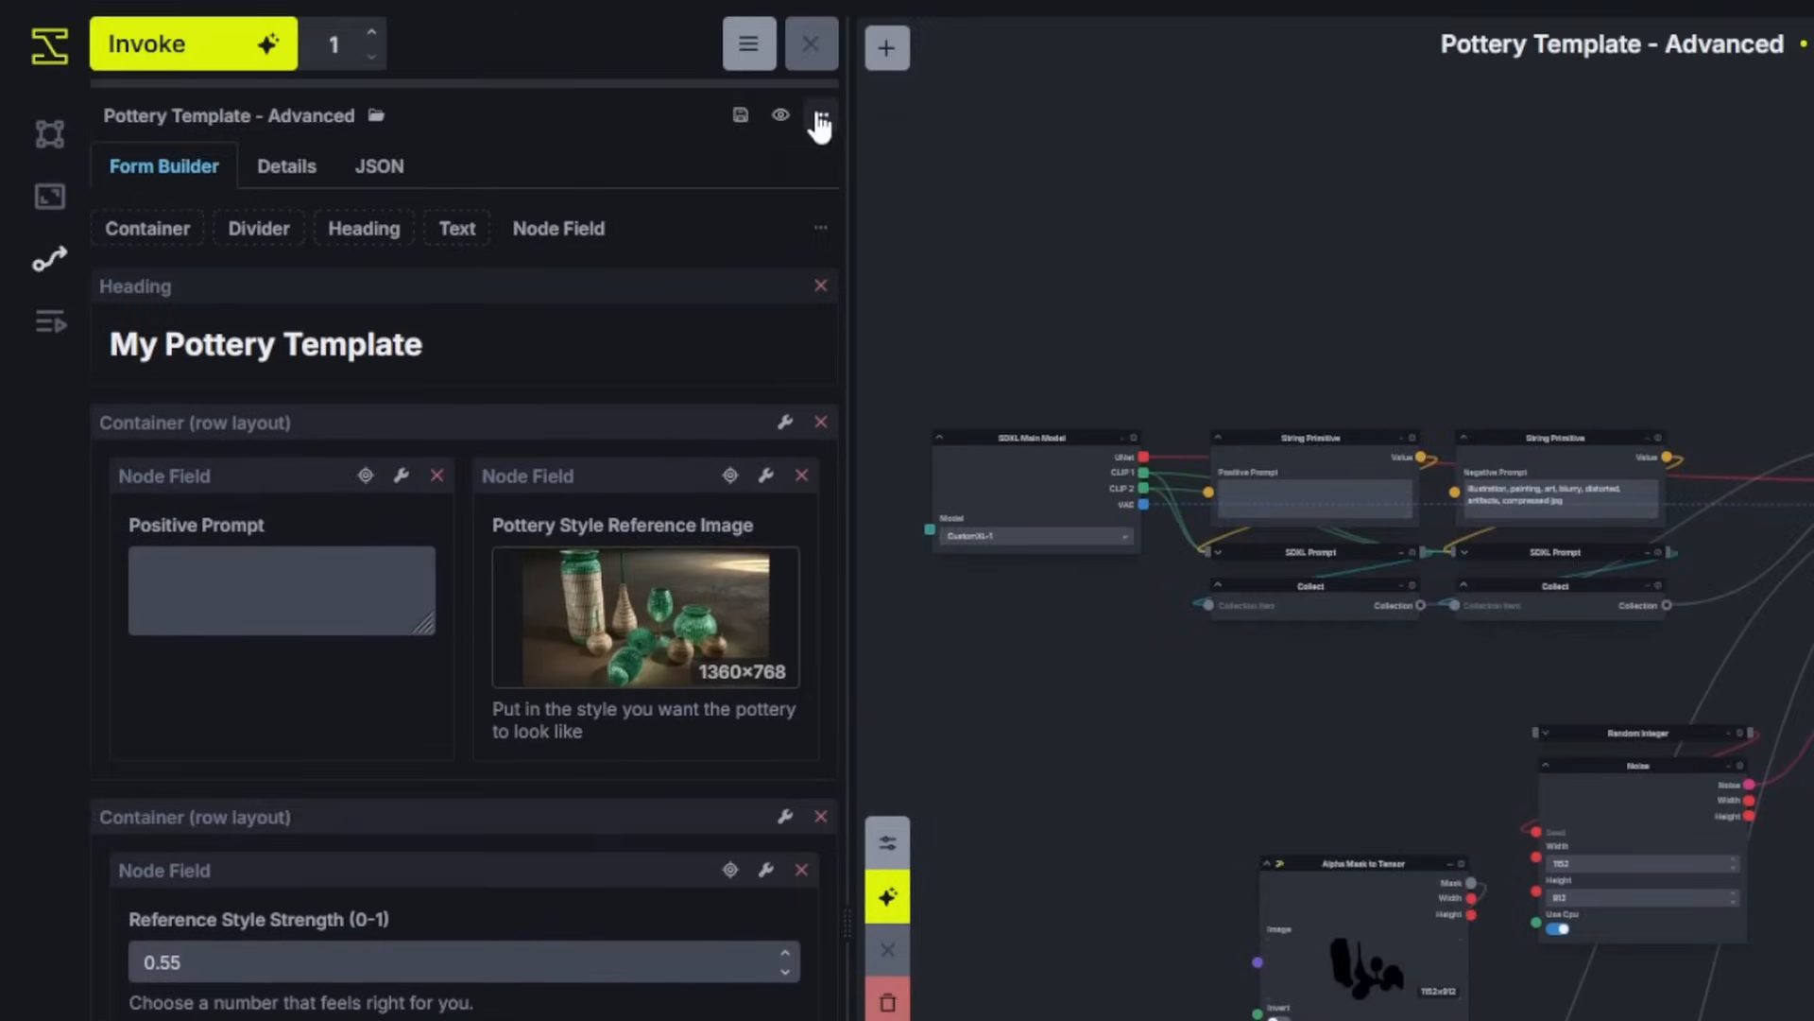
# Step: Save the simplified workflow to the project as a separate copy named "Pottery Template - EZ"
pyautogui.click(820, 115)
pyautogui.click(983, 324)
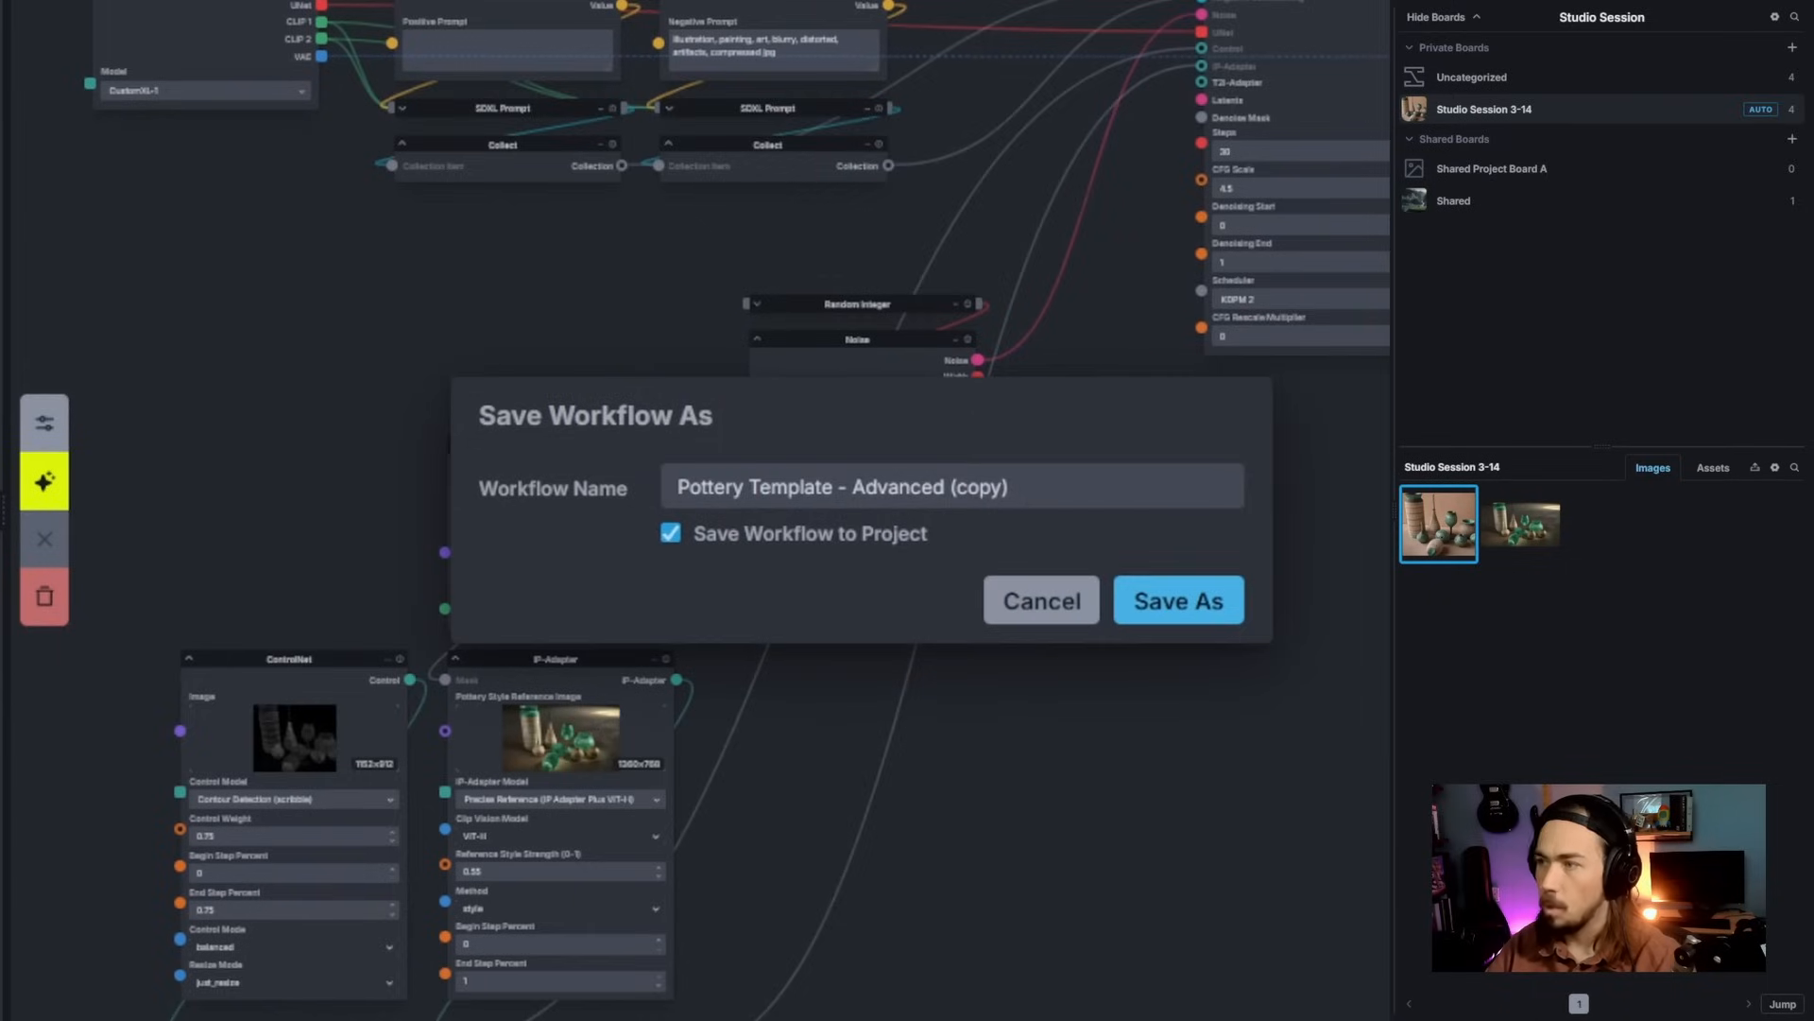
pyautogui.moveTo(1011, 486); pyautogui.dragTo(850, 484)
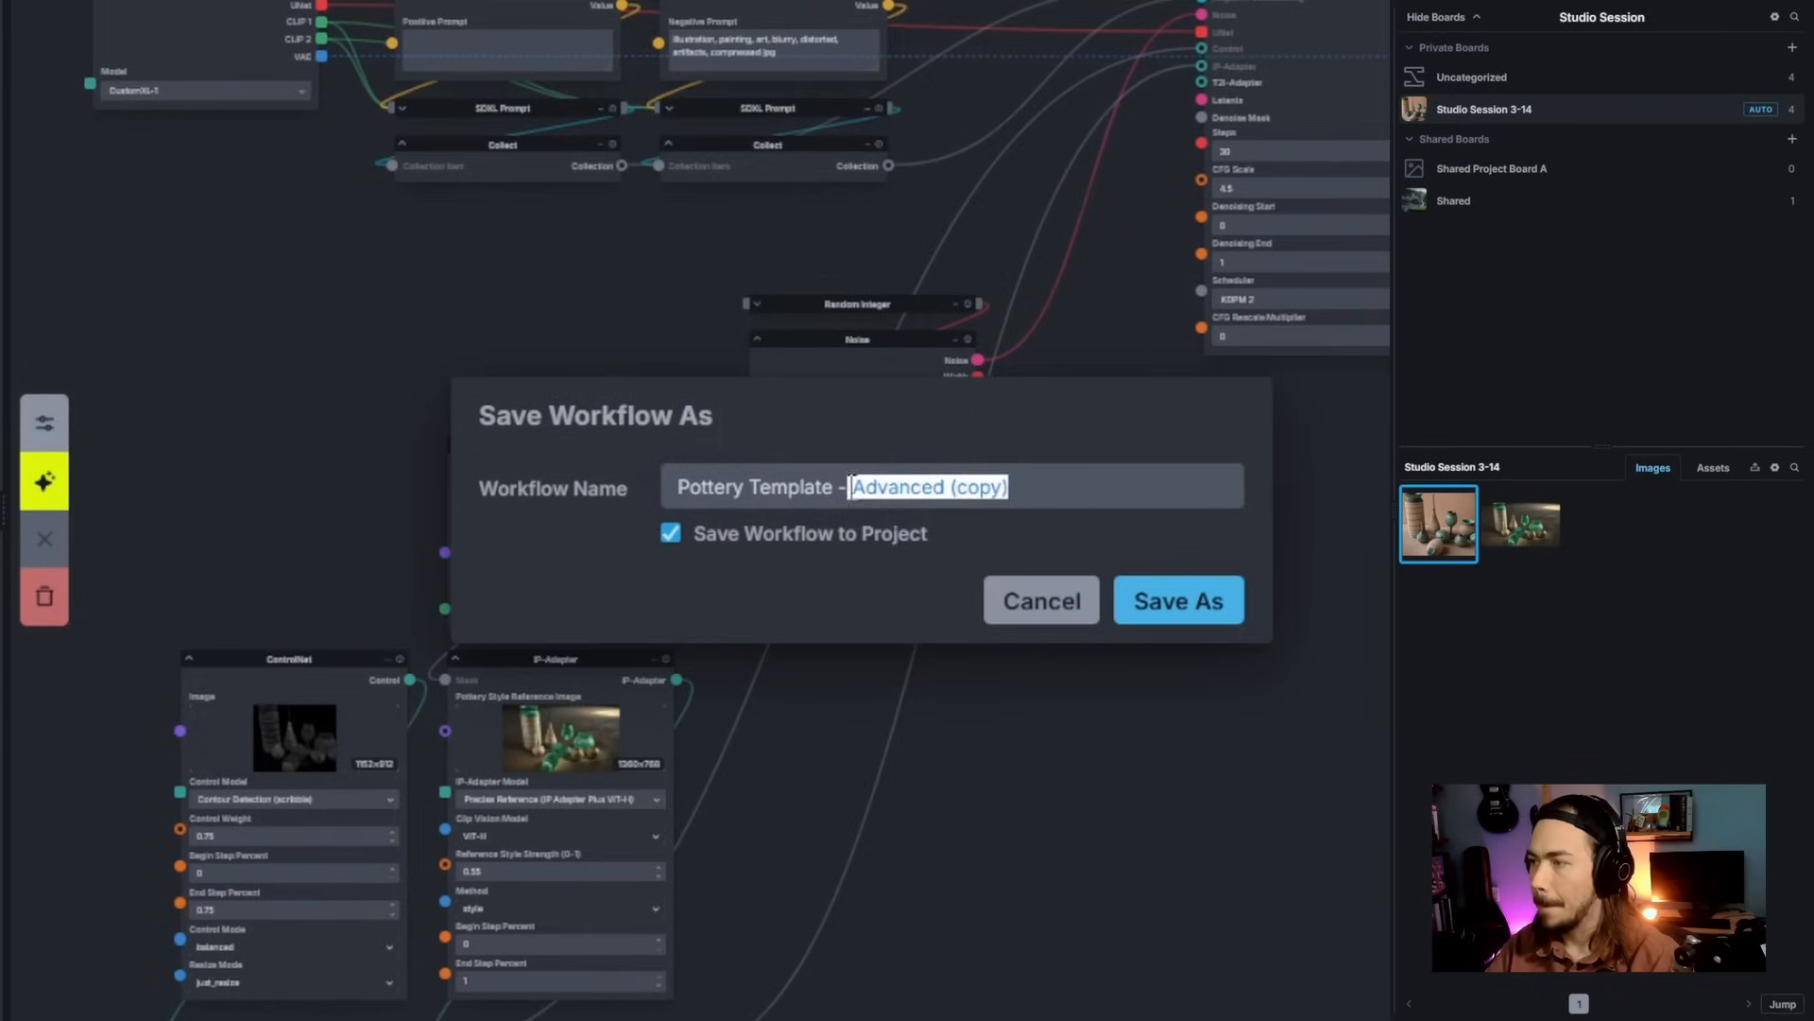
pyautogui.write('EZ')
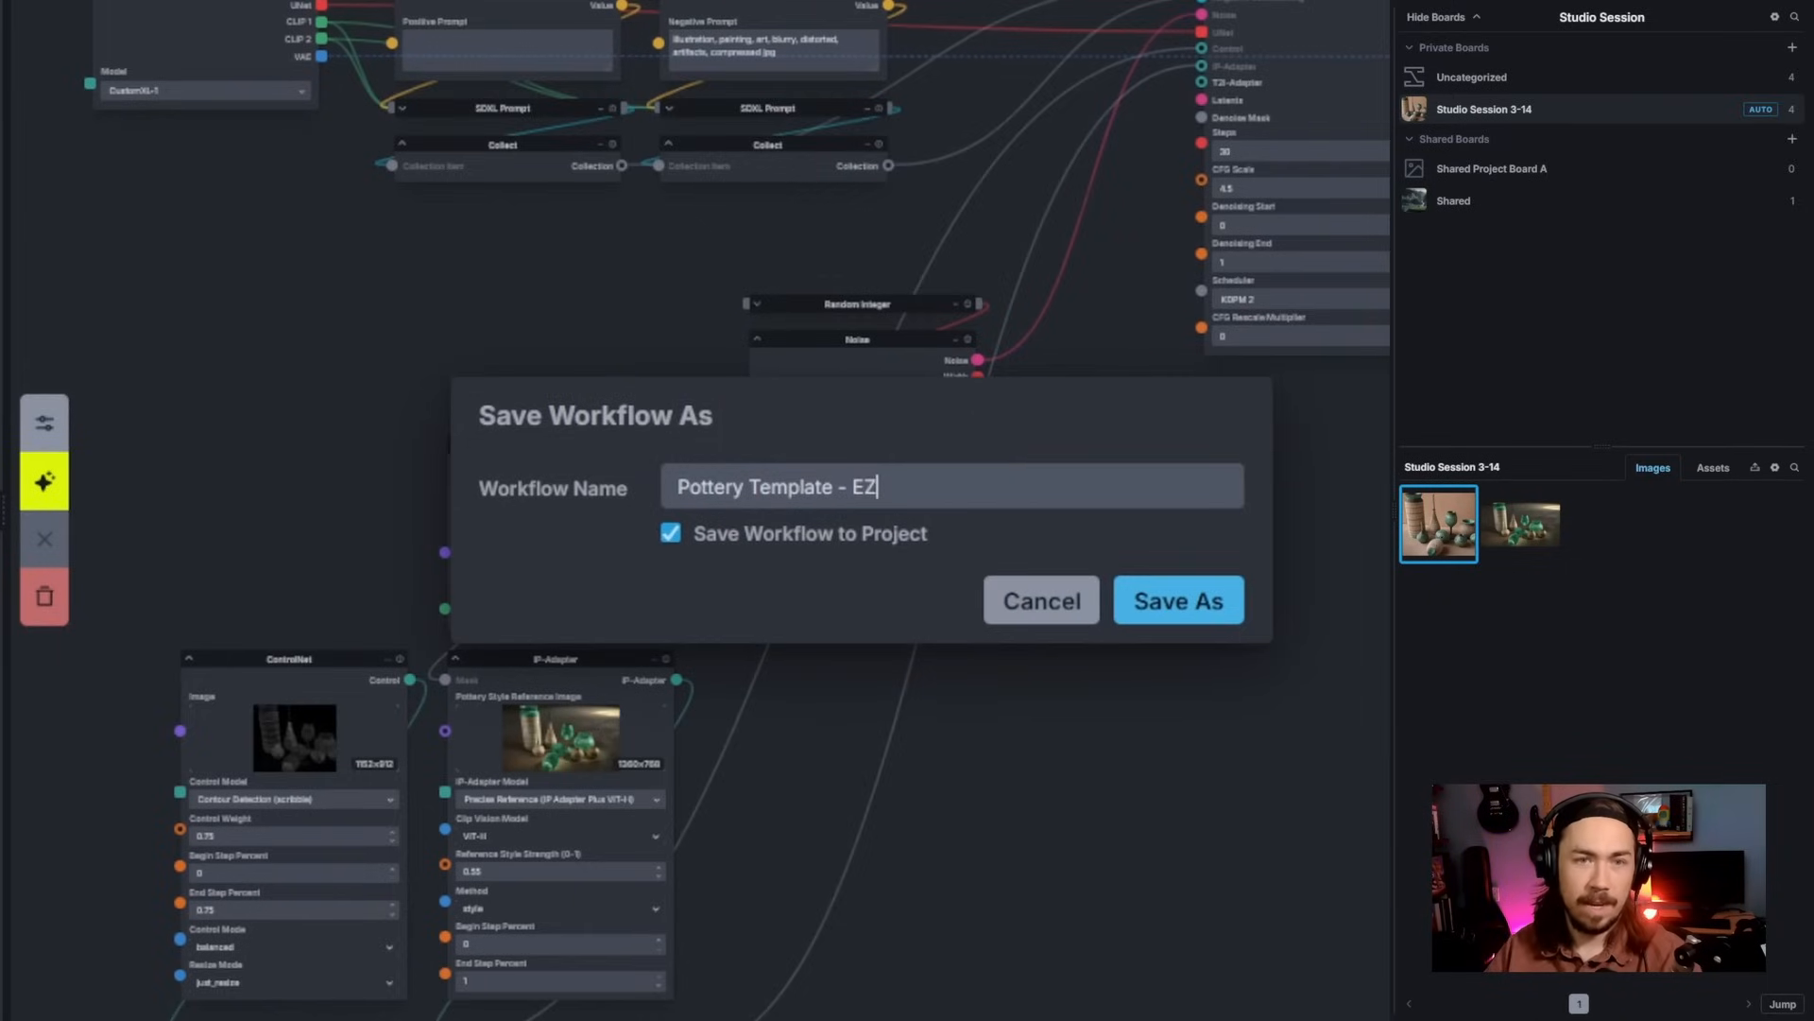
pyautogui.click(1179, 609)
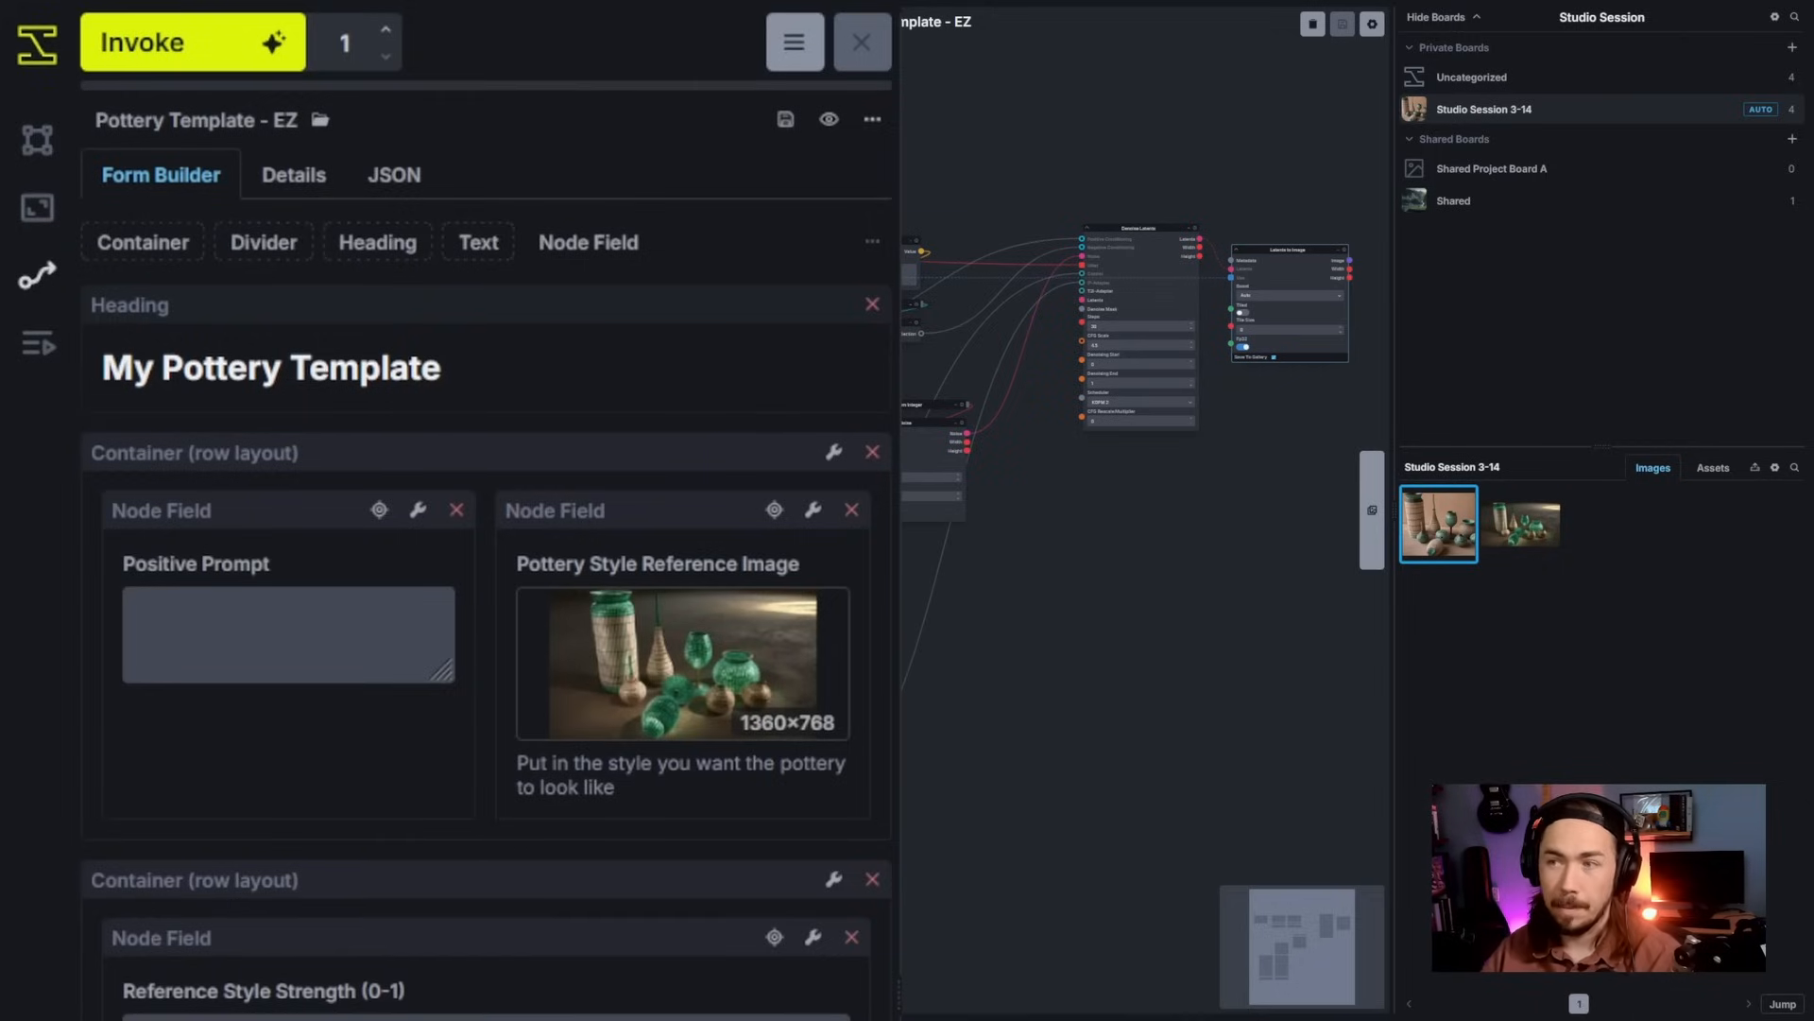
# Step: Load "Pottery Template - Advanced" from the shared workflows in the library and open it for editing
pyautogui.click(321, 121)
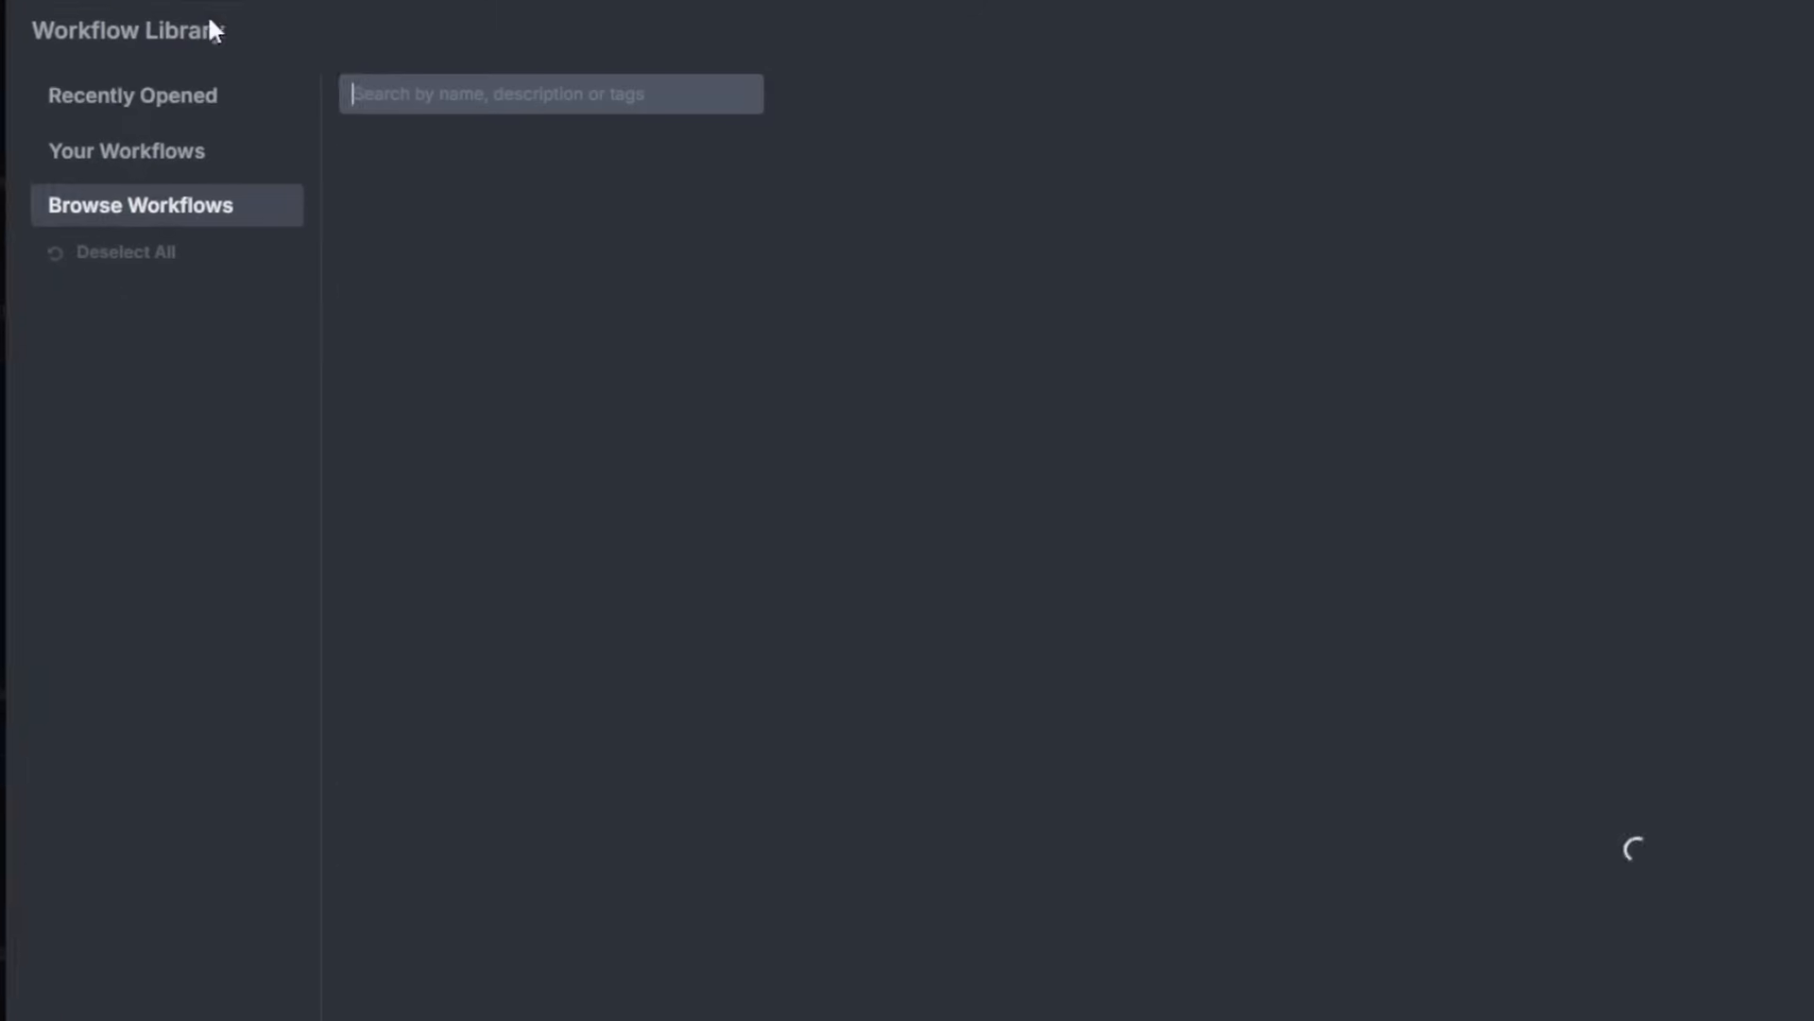
pyautogui.click(220, 153)
pyautogui.click(188, 239)
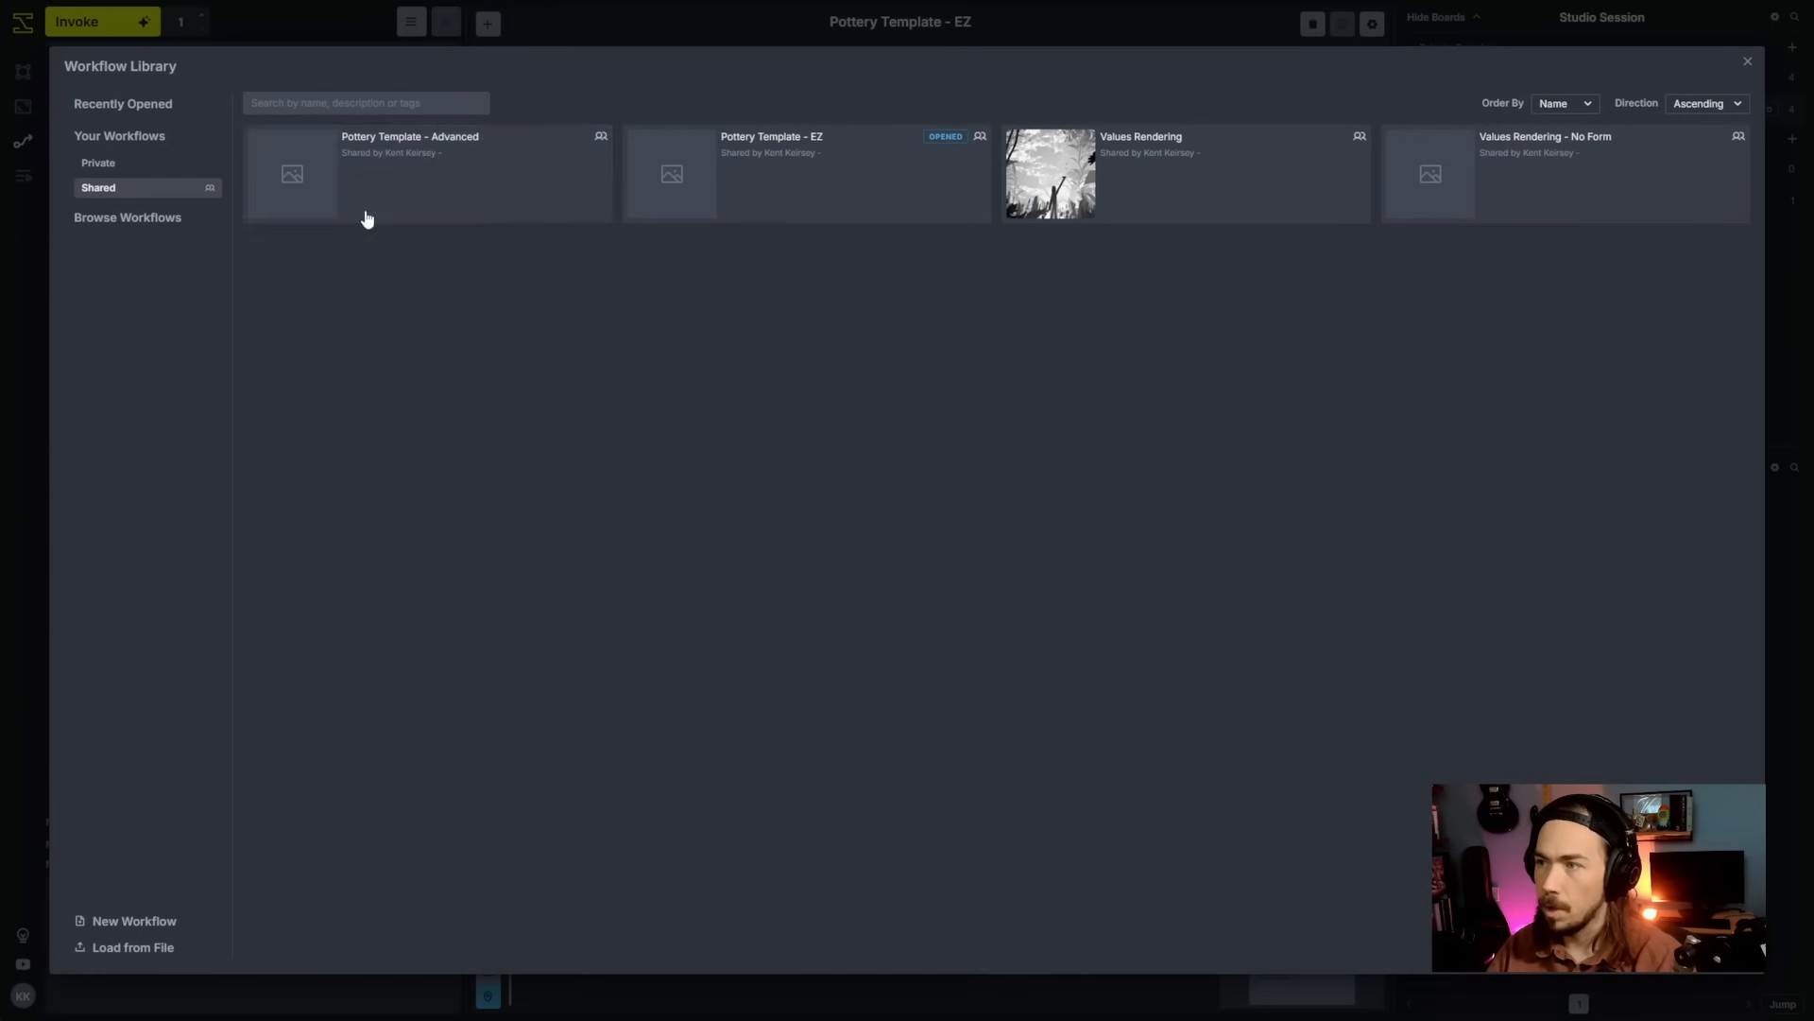
pyautogui.click(422, 211)
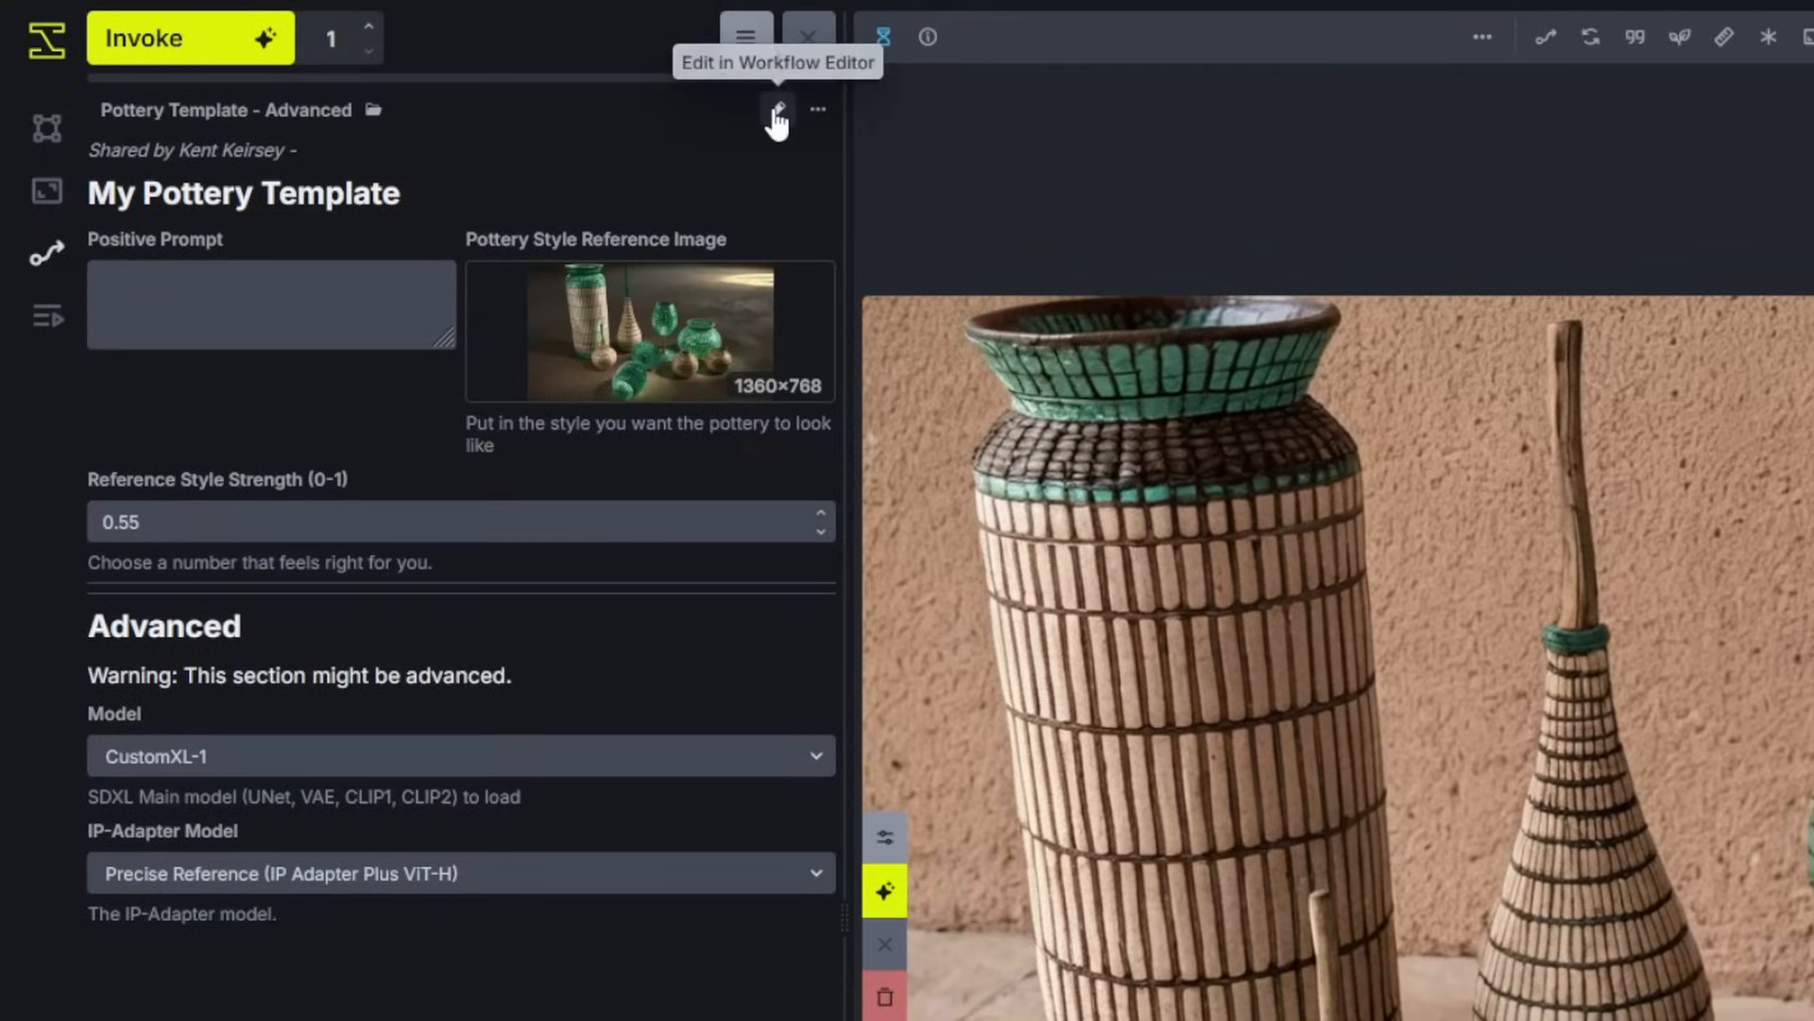
pyautogui.click(777, 112)
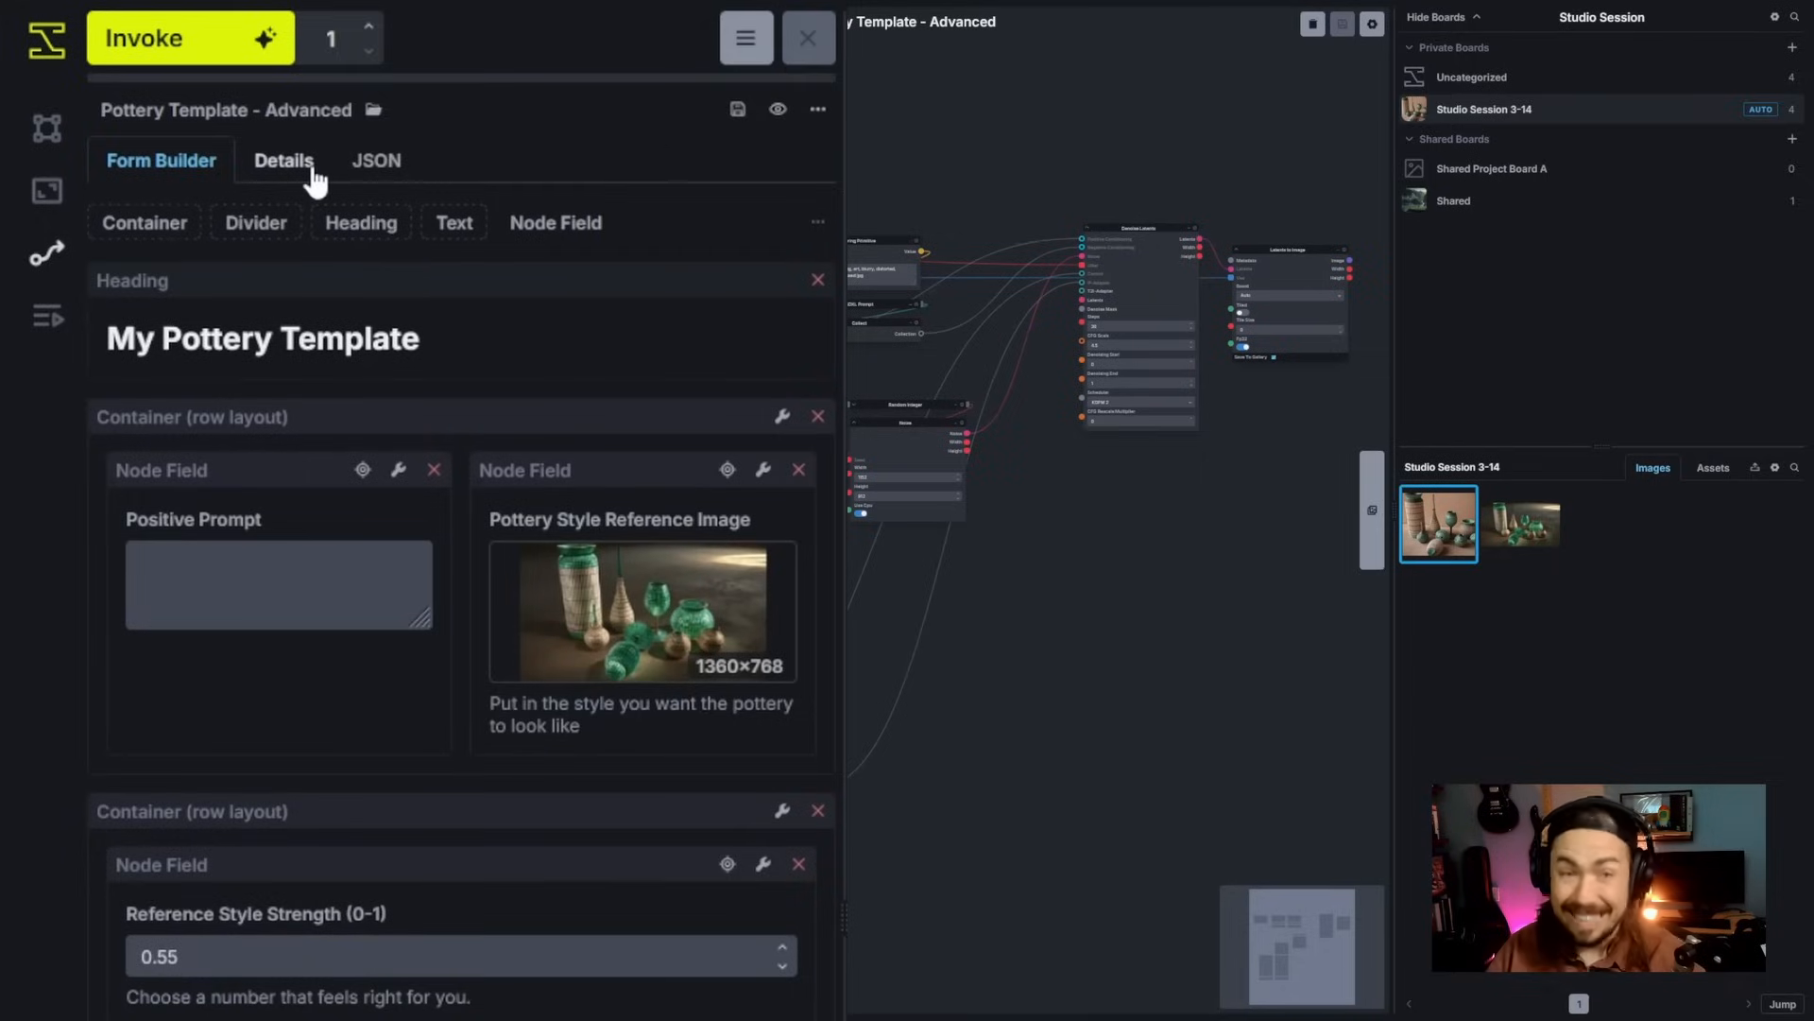
# Step: In the workflow's details, set the version to 3.0, enter the author's name and username, and set the contact to "Don't."
pyautogui.click(284, 161)
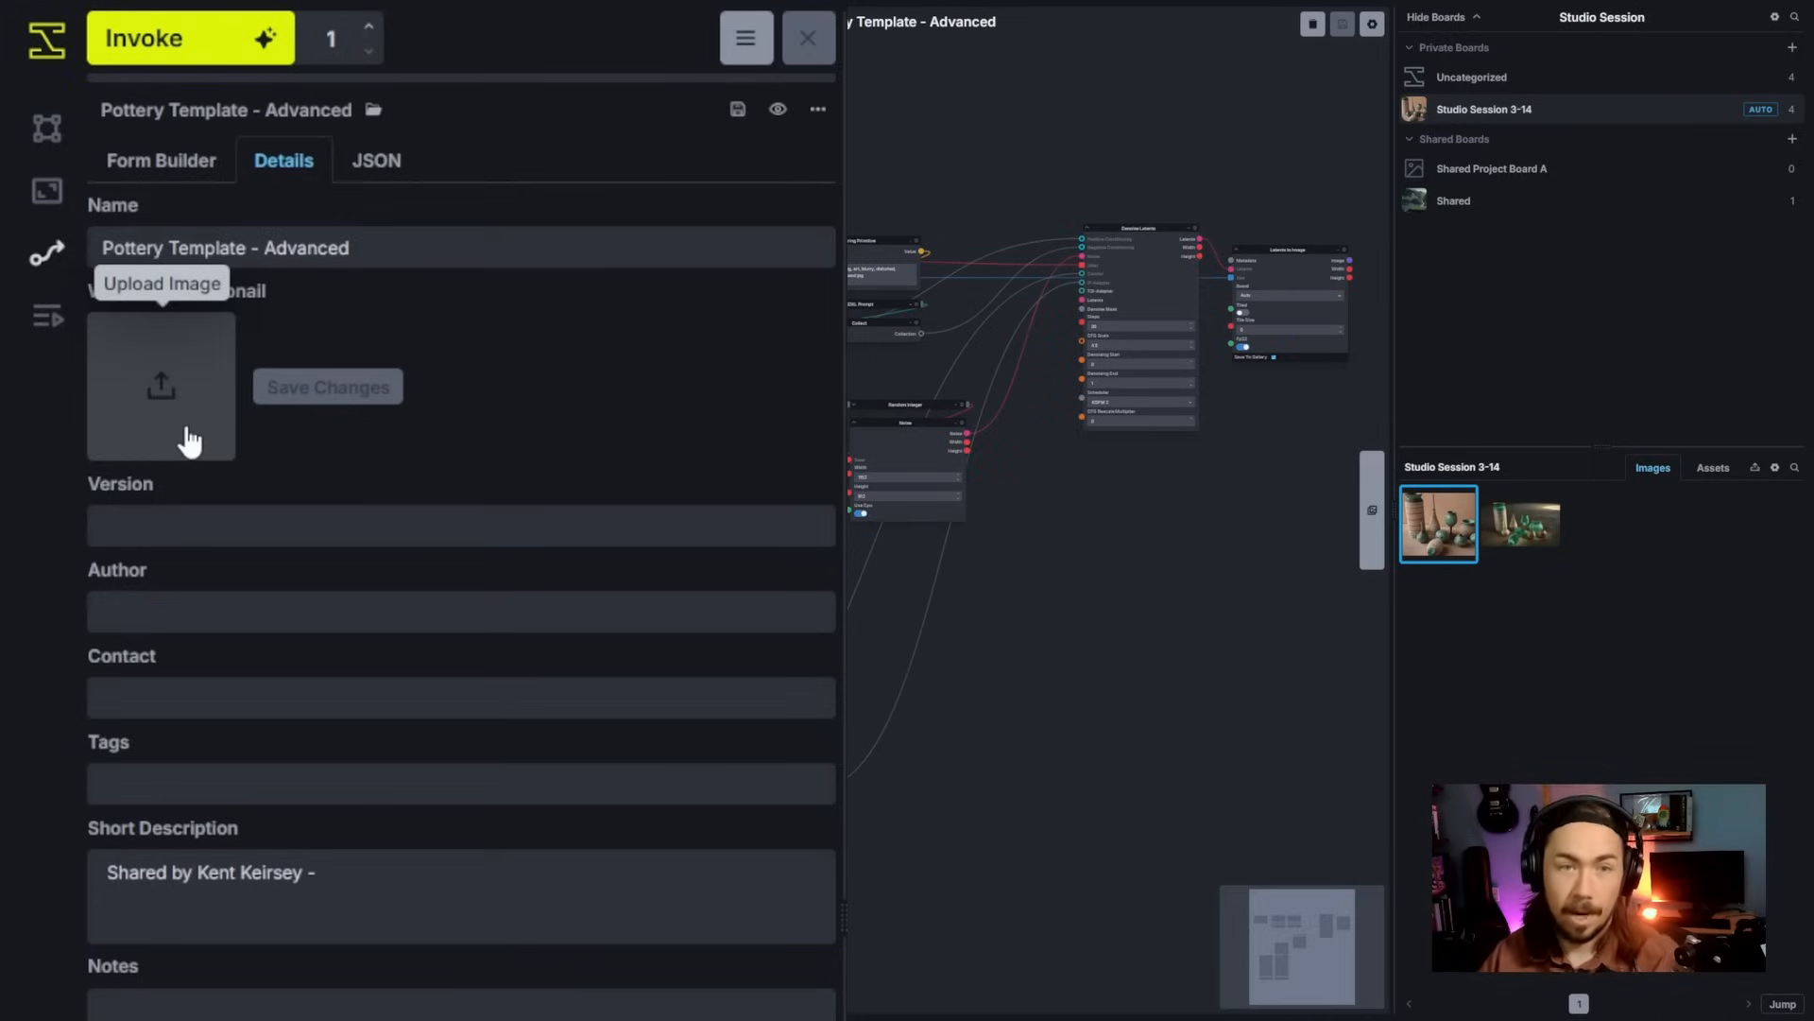
pyautogui.click(216, 515)
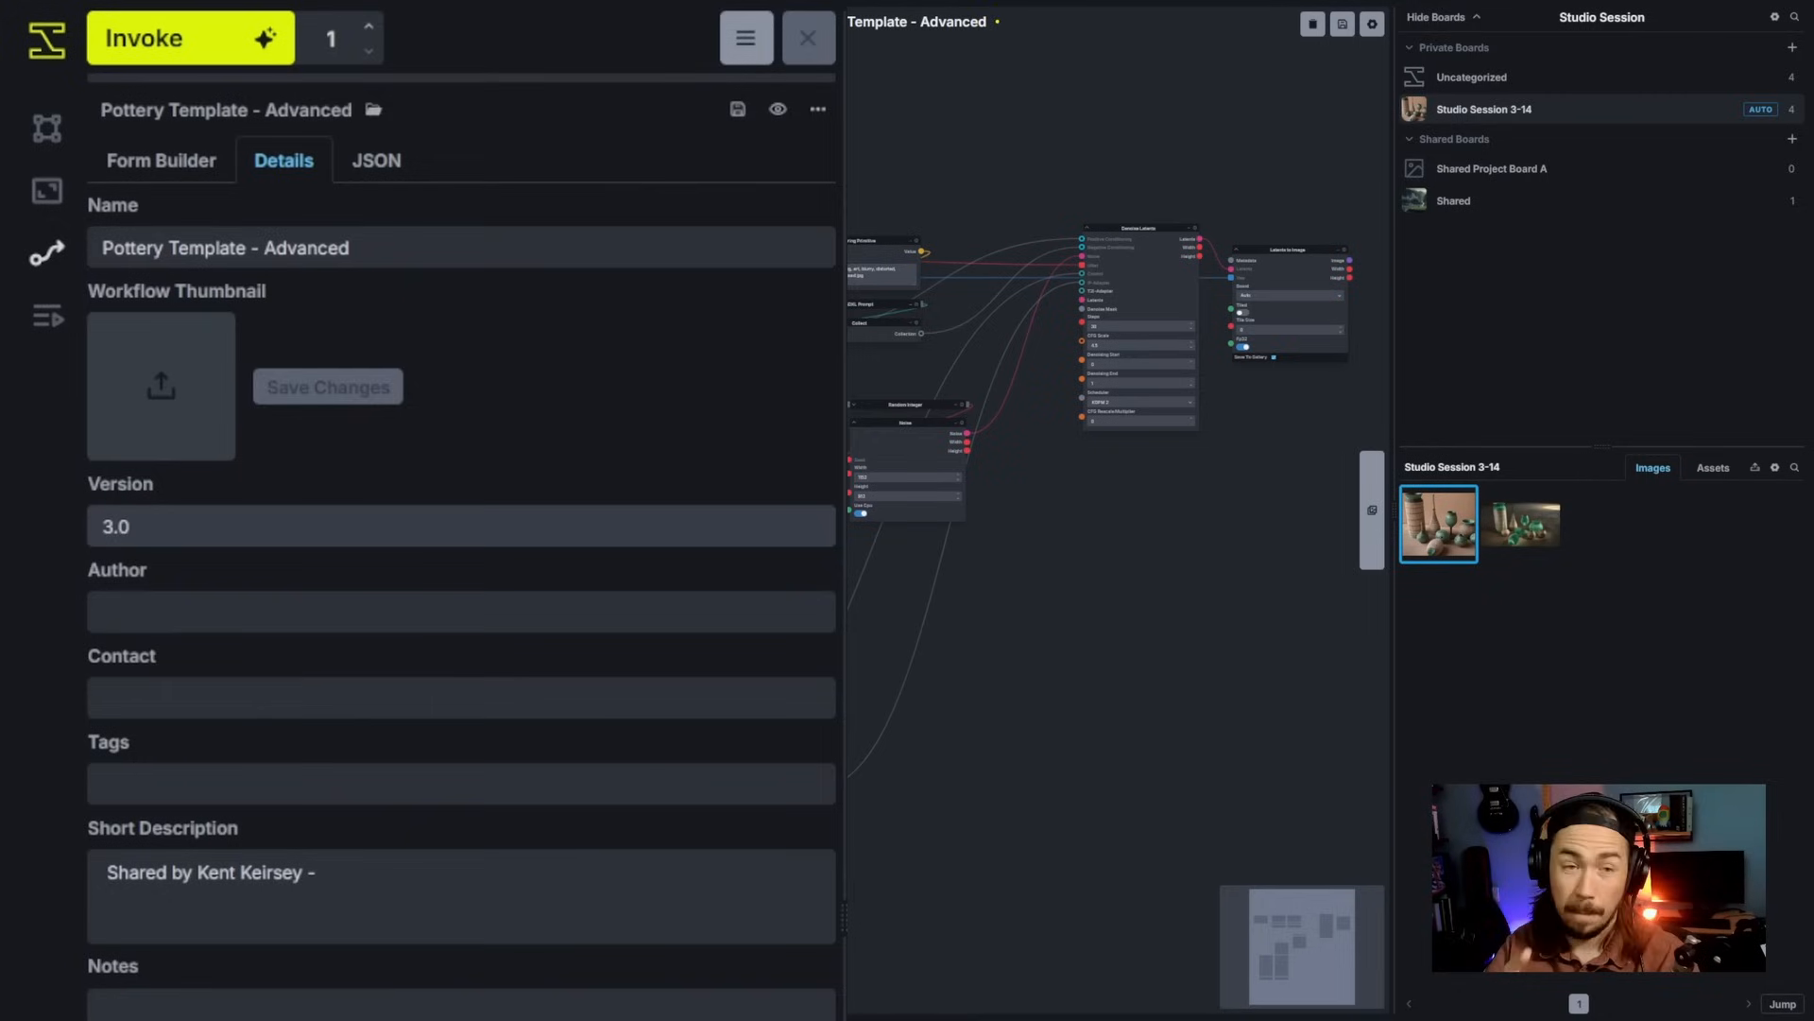
pyautogui.press('Tab')
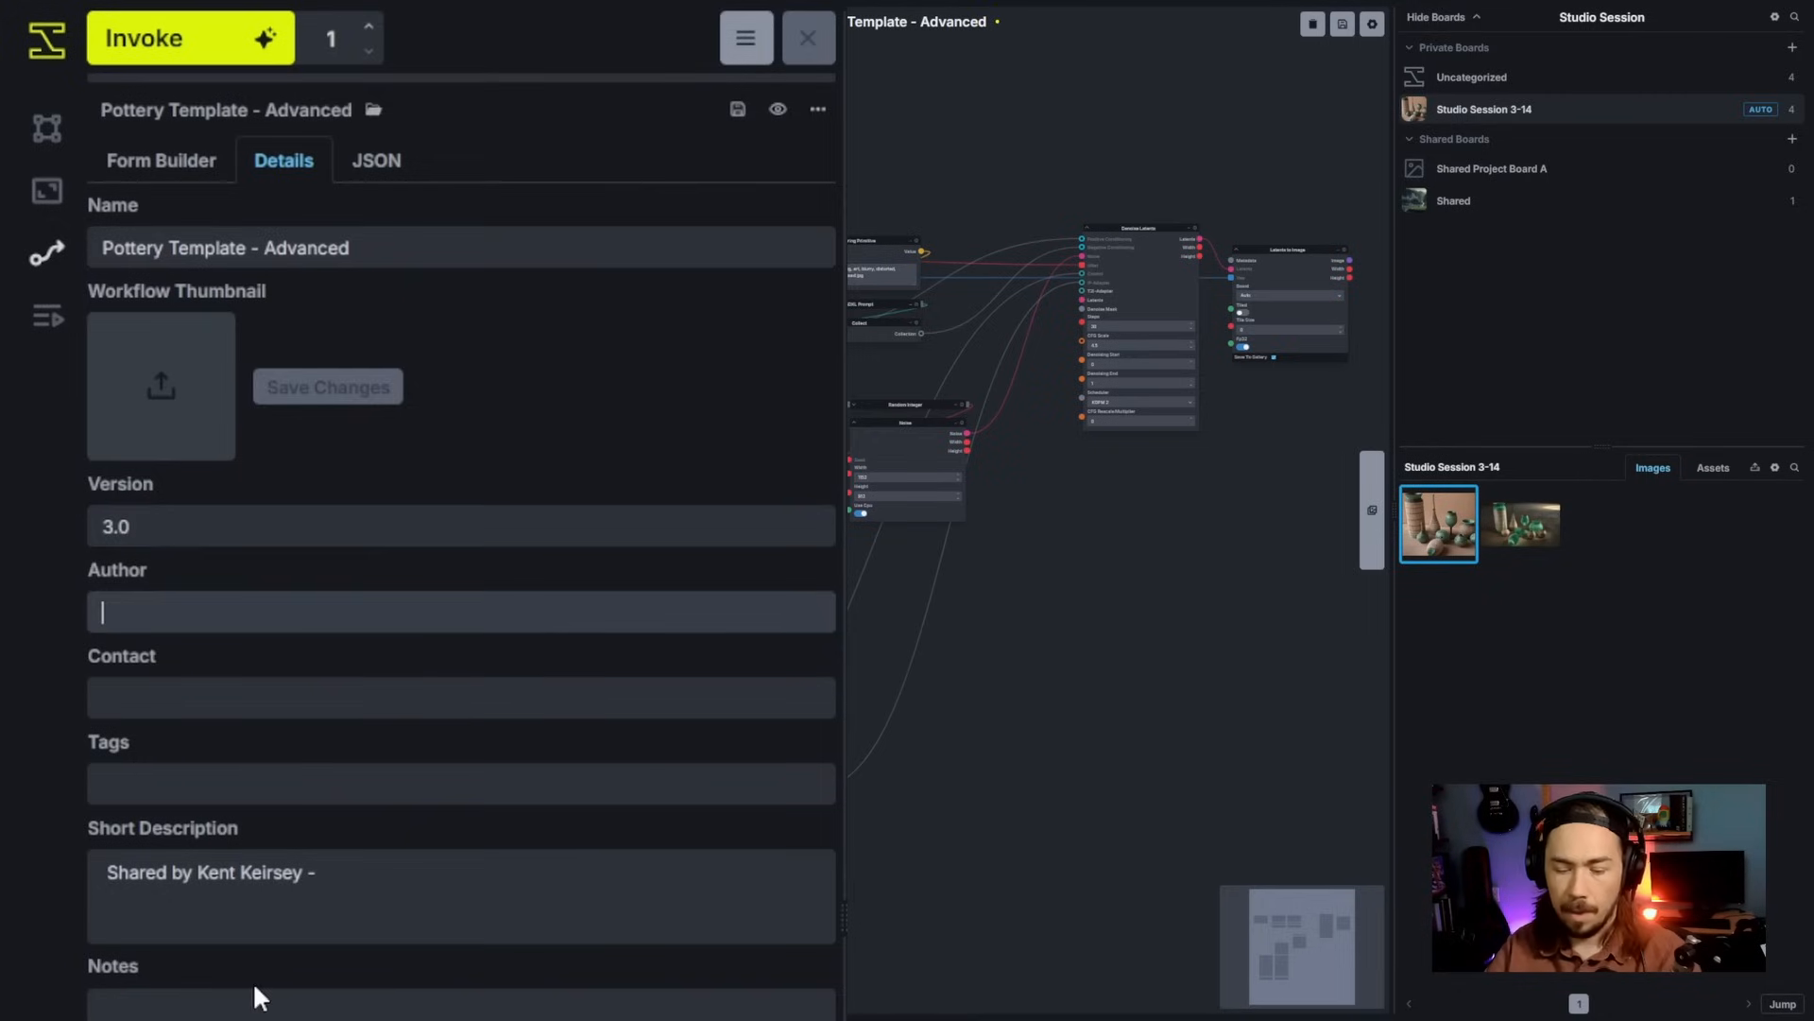
pyautogui.write('Kent (H')
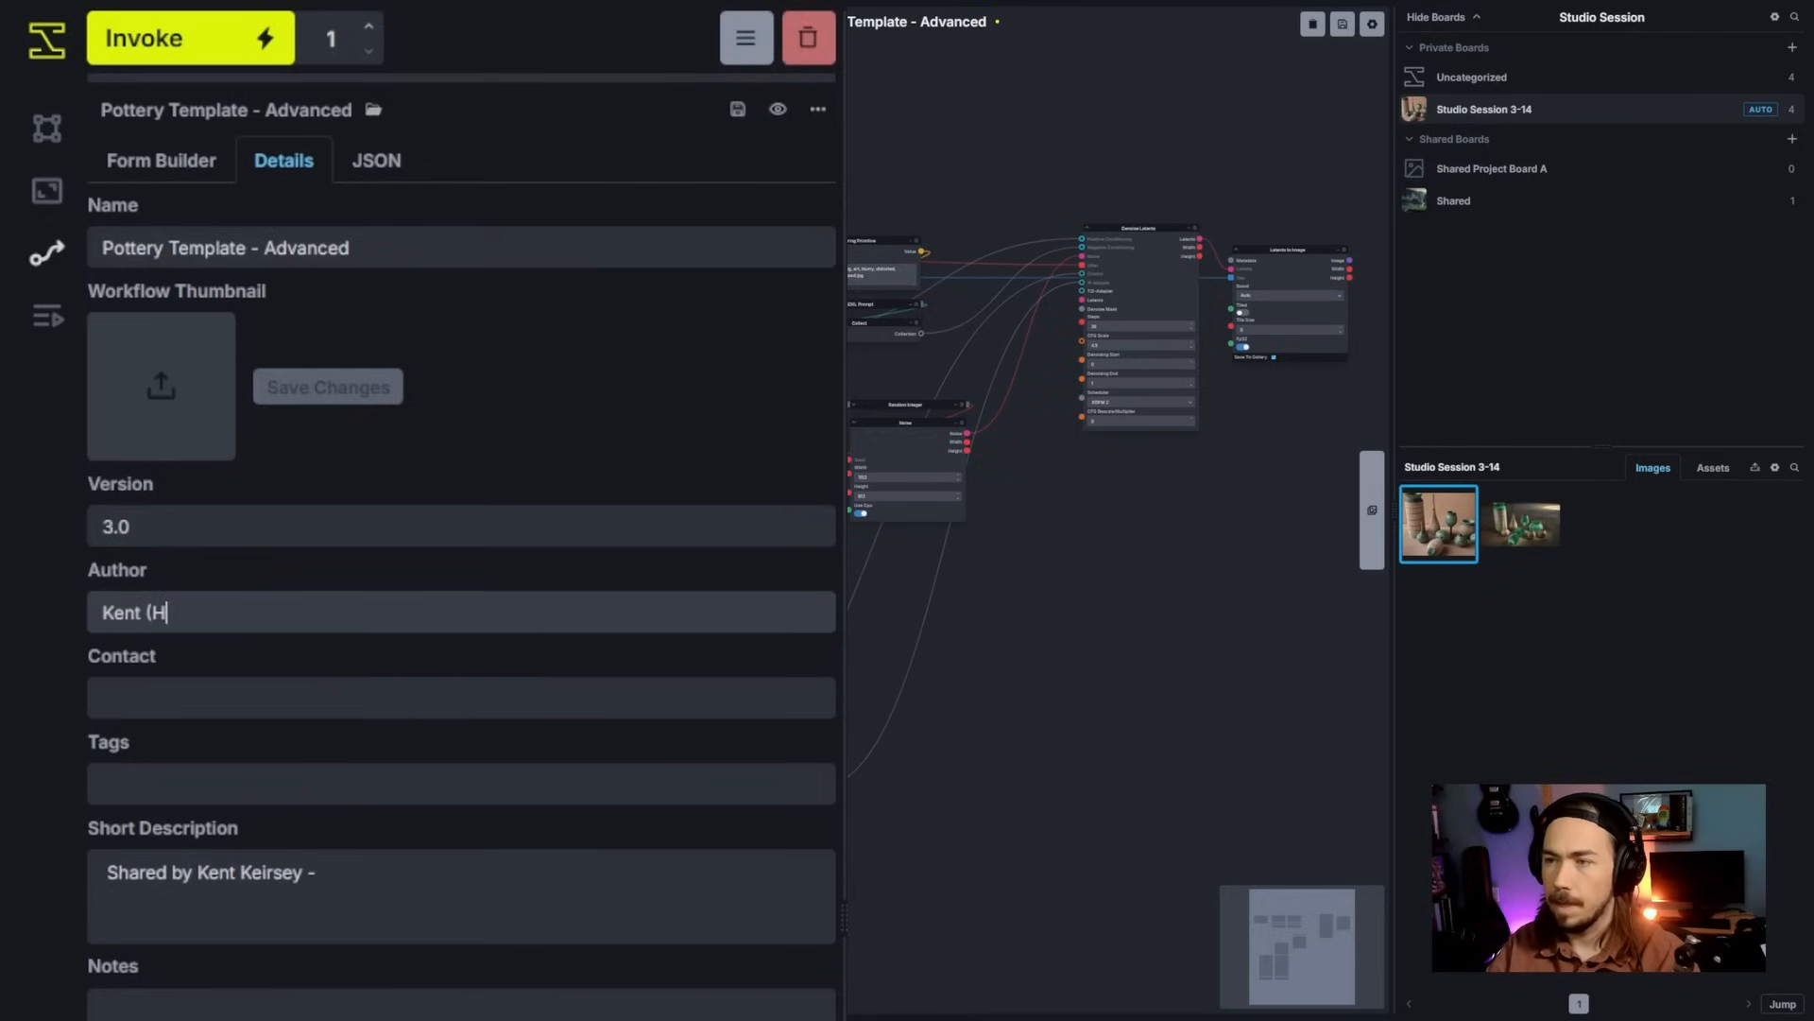
pyautogui.write('ipsterusername)')
pyautogui.press('Tab')
pyautogui.write("Don't.")
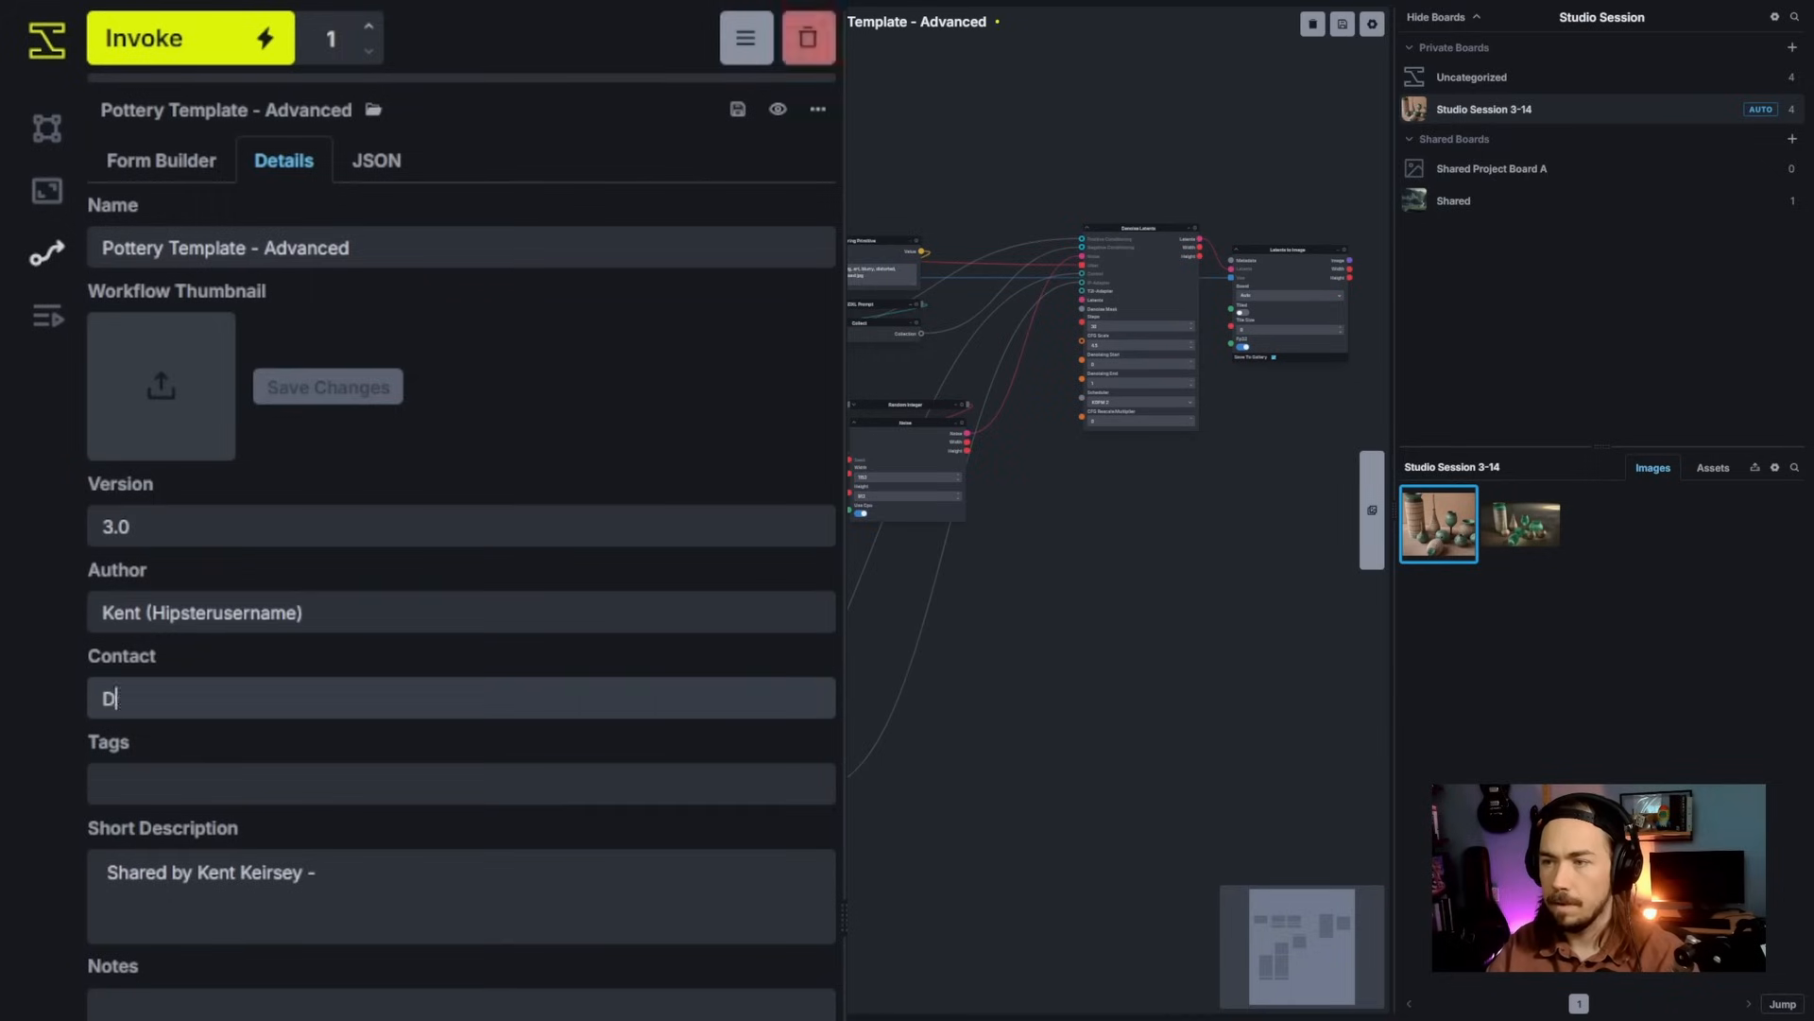
# Step: Set the workflow's tags to "SDXL, Controlnet, Fun Pottery Stuff"
pyautogui.press('Tab')
pyautogui.write('SED')
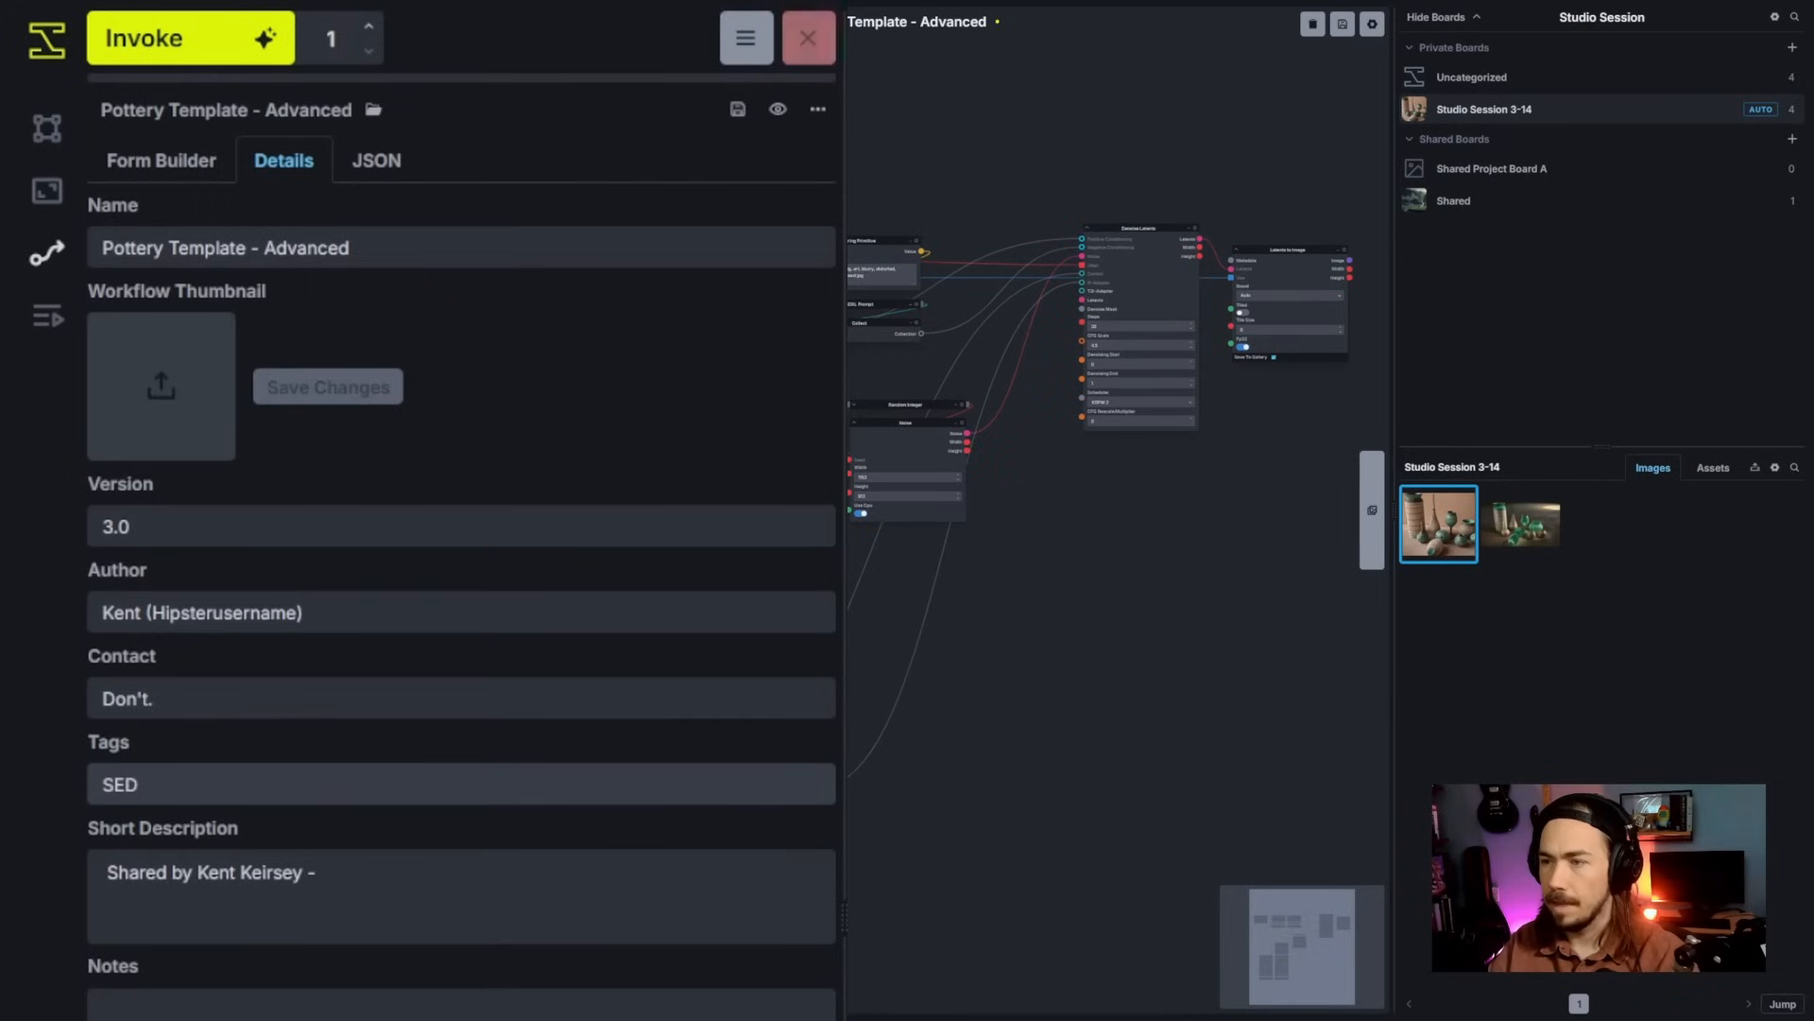
pyautogui.press('BackSpace')
pyautogui.press('BackSpace')
pyautogui.write('DXL, Controln')
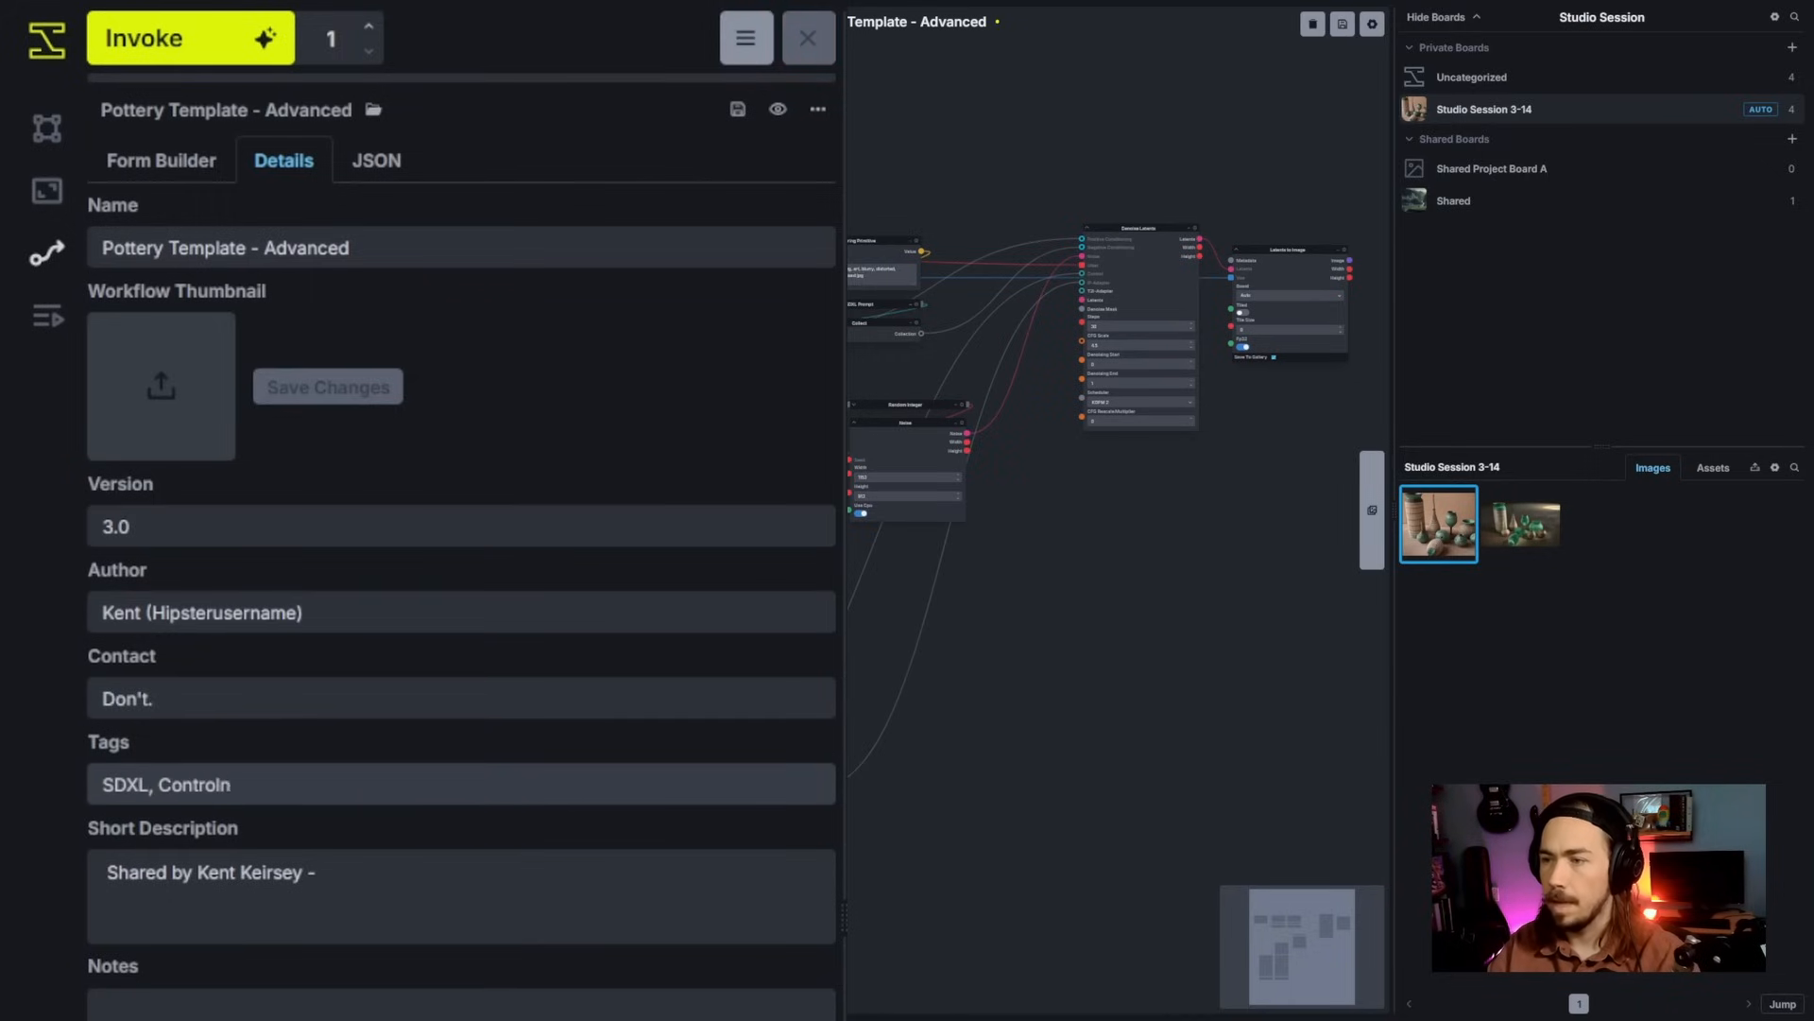
pyautogui.write('et, Fun Pottery Stuff')
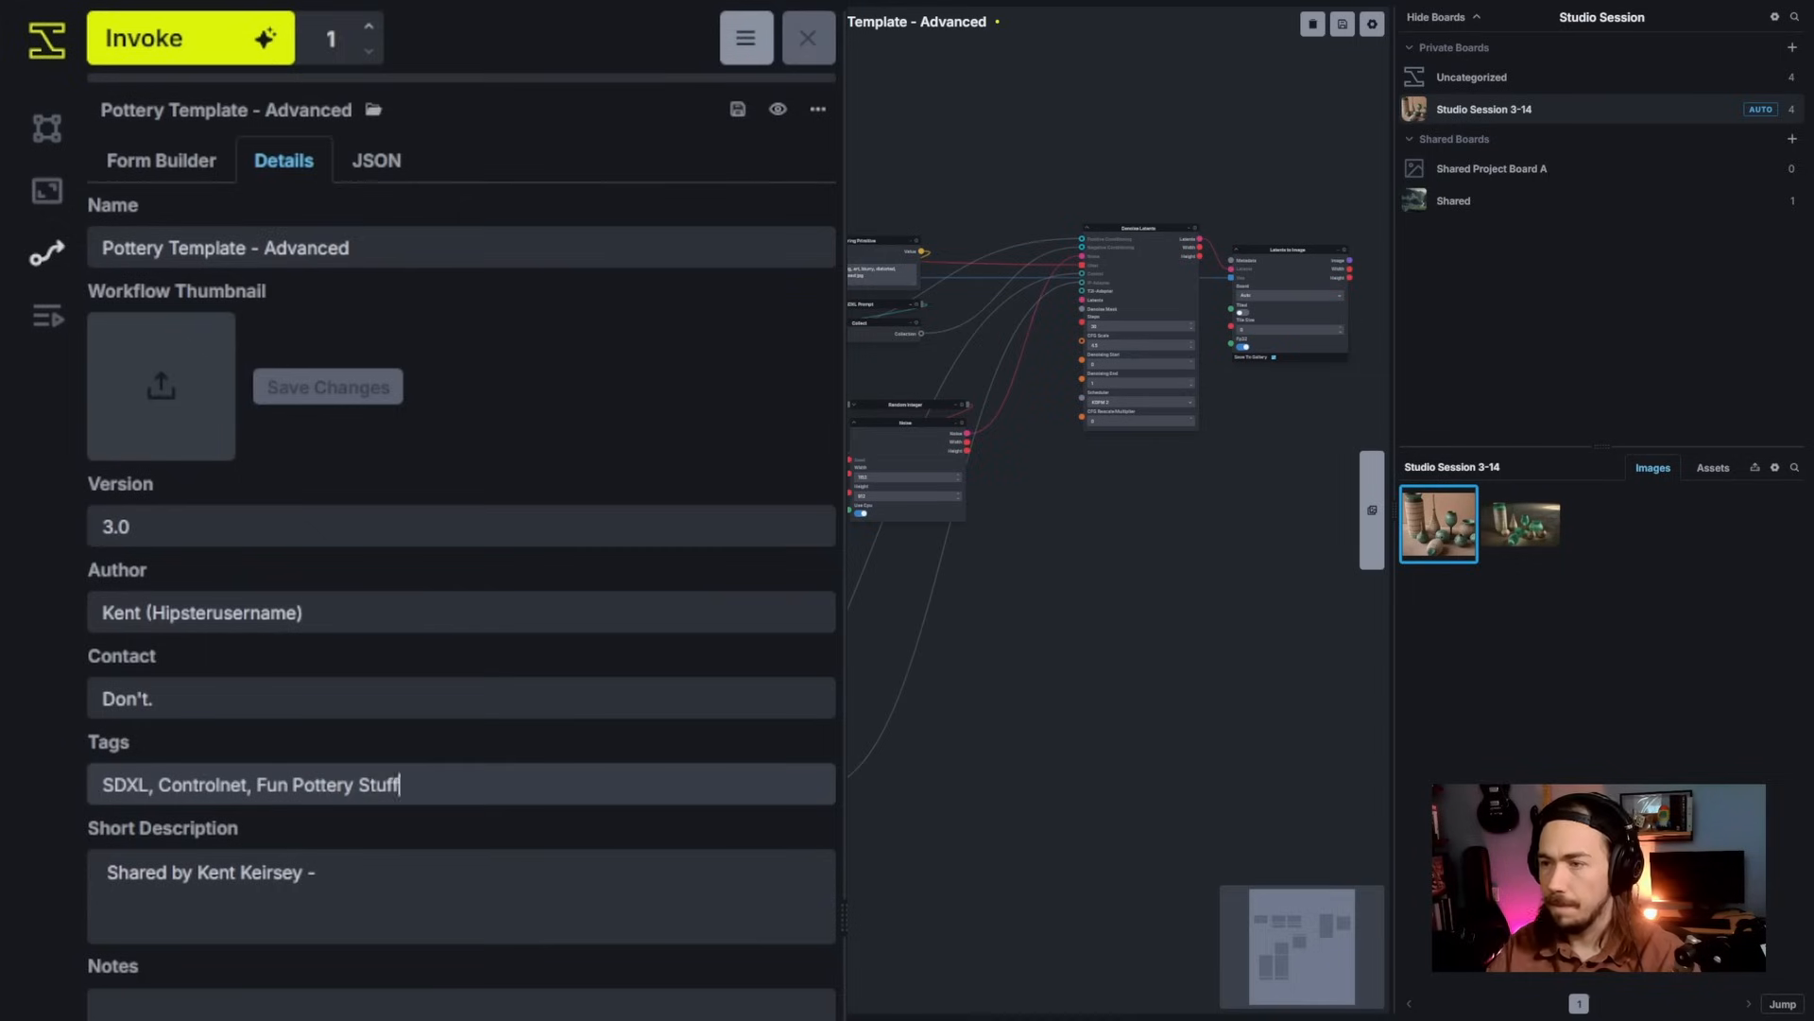
# Step: Replace the short description with "This will help you generated great pottery images." and save the workflow
pyautogui.press('Tab')
pyautogui.write('This will help you gene')
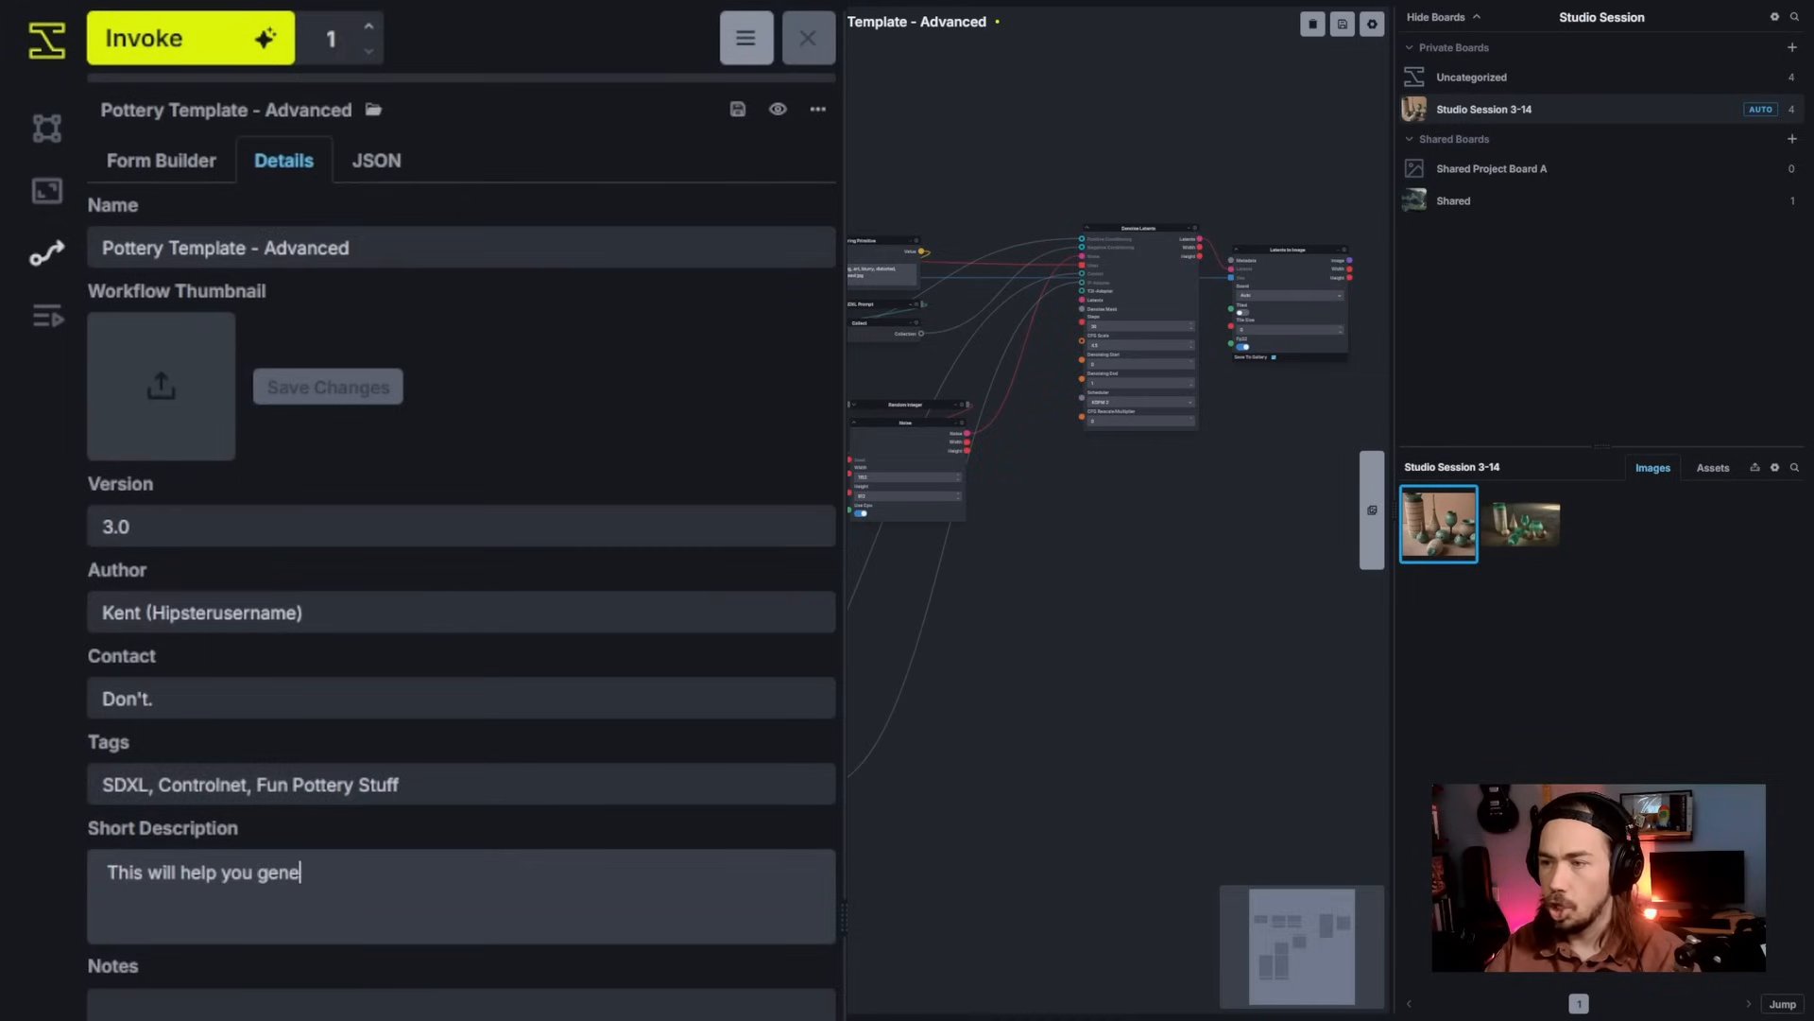
pyautogui.write('rated great pottery image')
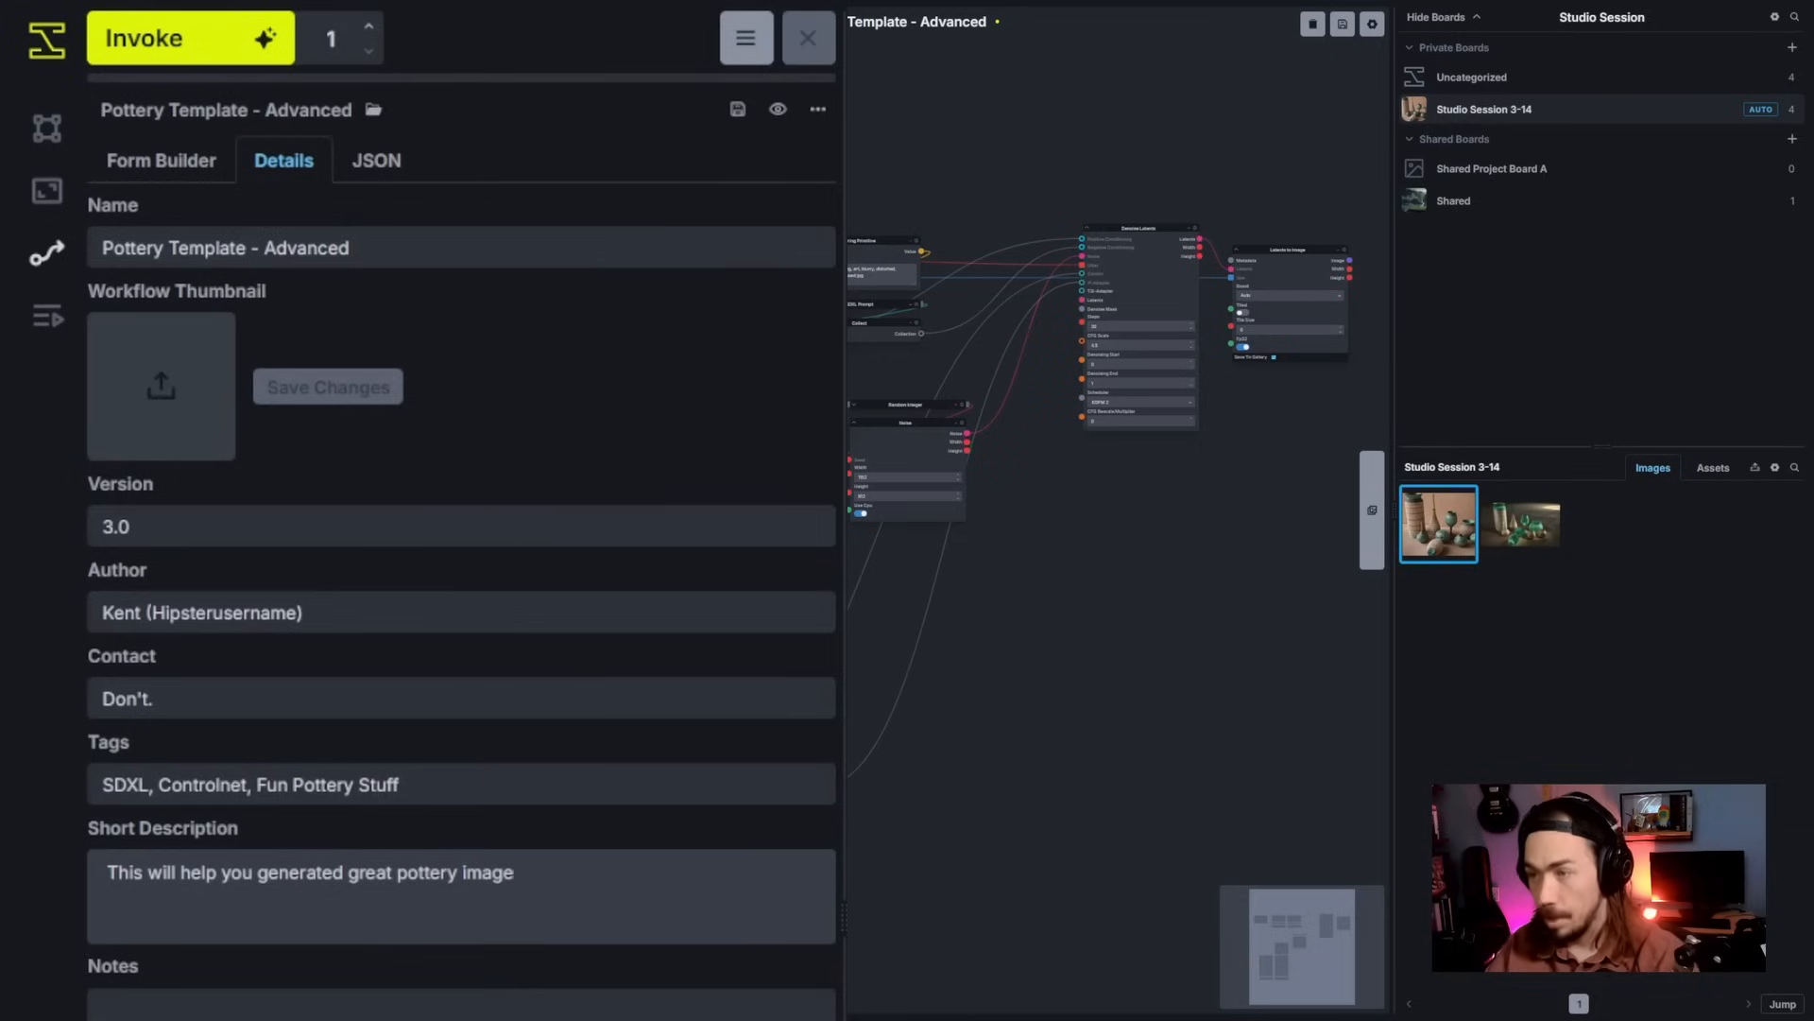
pyautogui.write('s.')
pyautogui.click(738, 110)
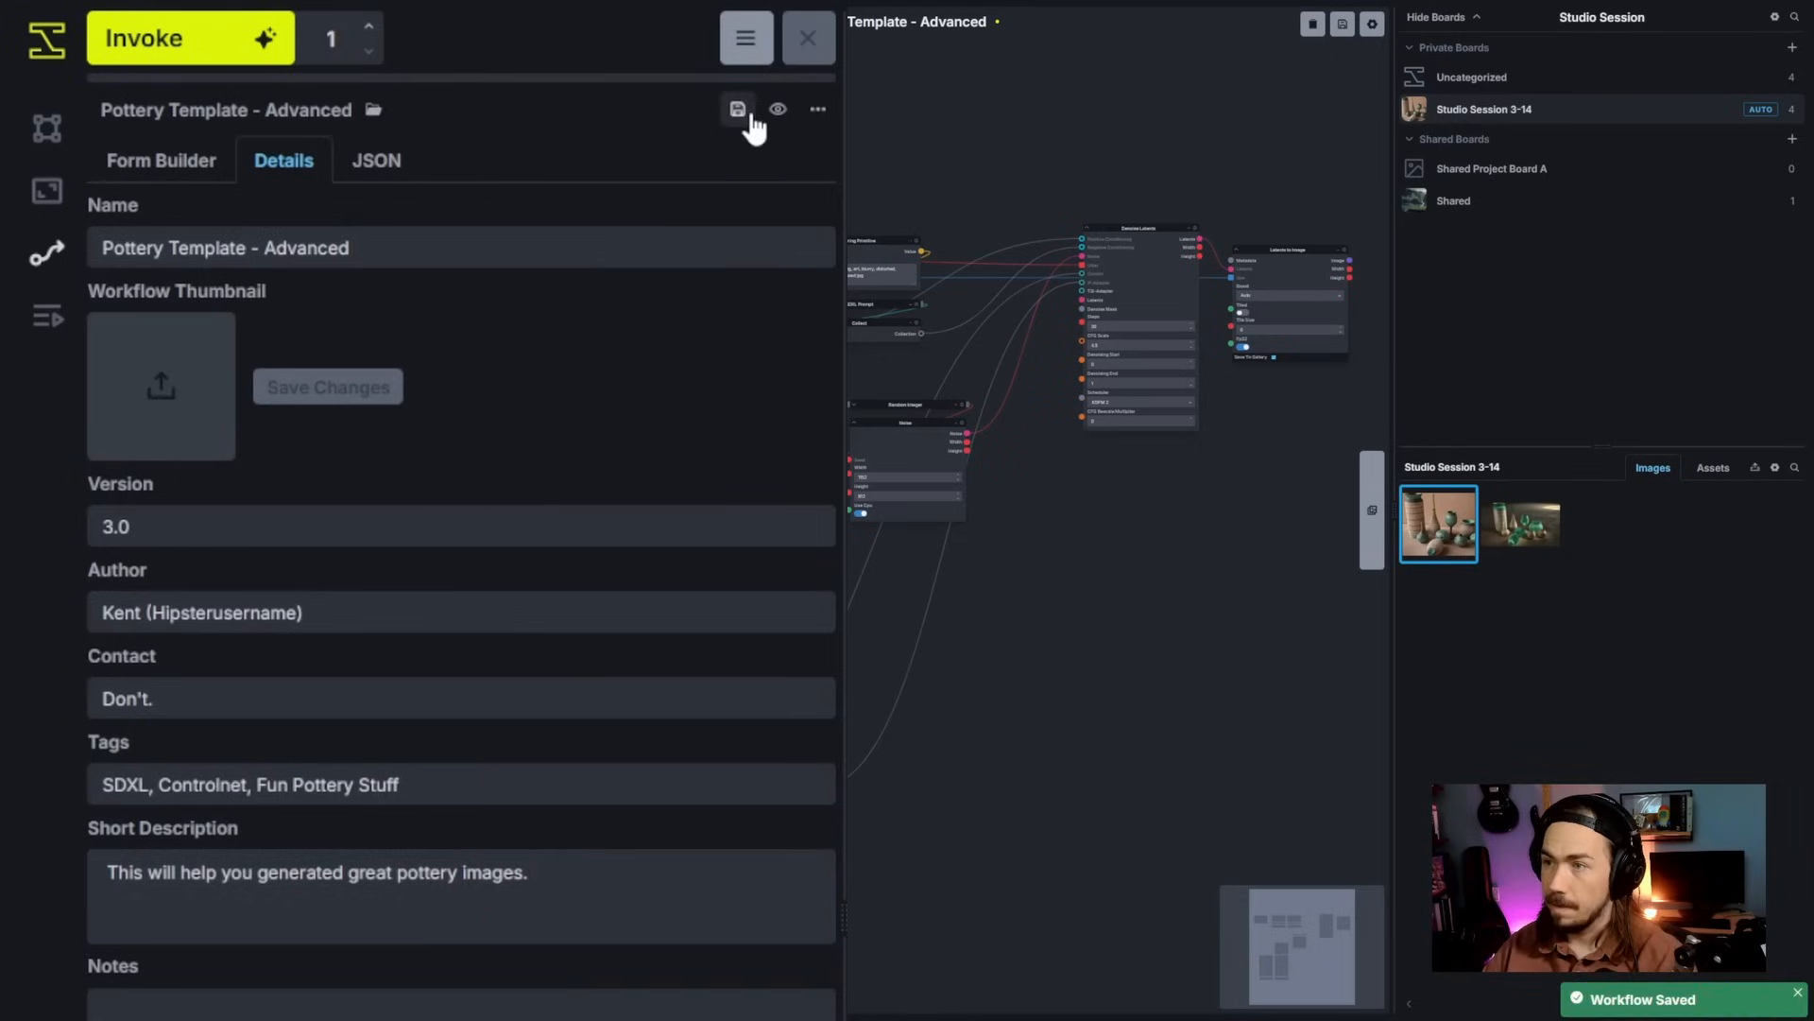
# Step: Check the Advanced template's entry in the shared workflow library
pyautogui.click(346, 112)
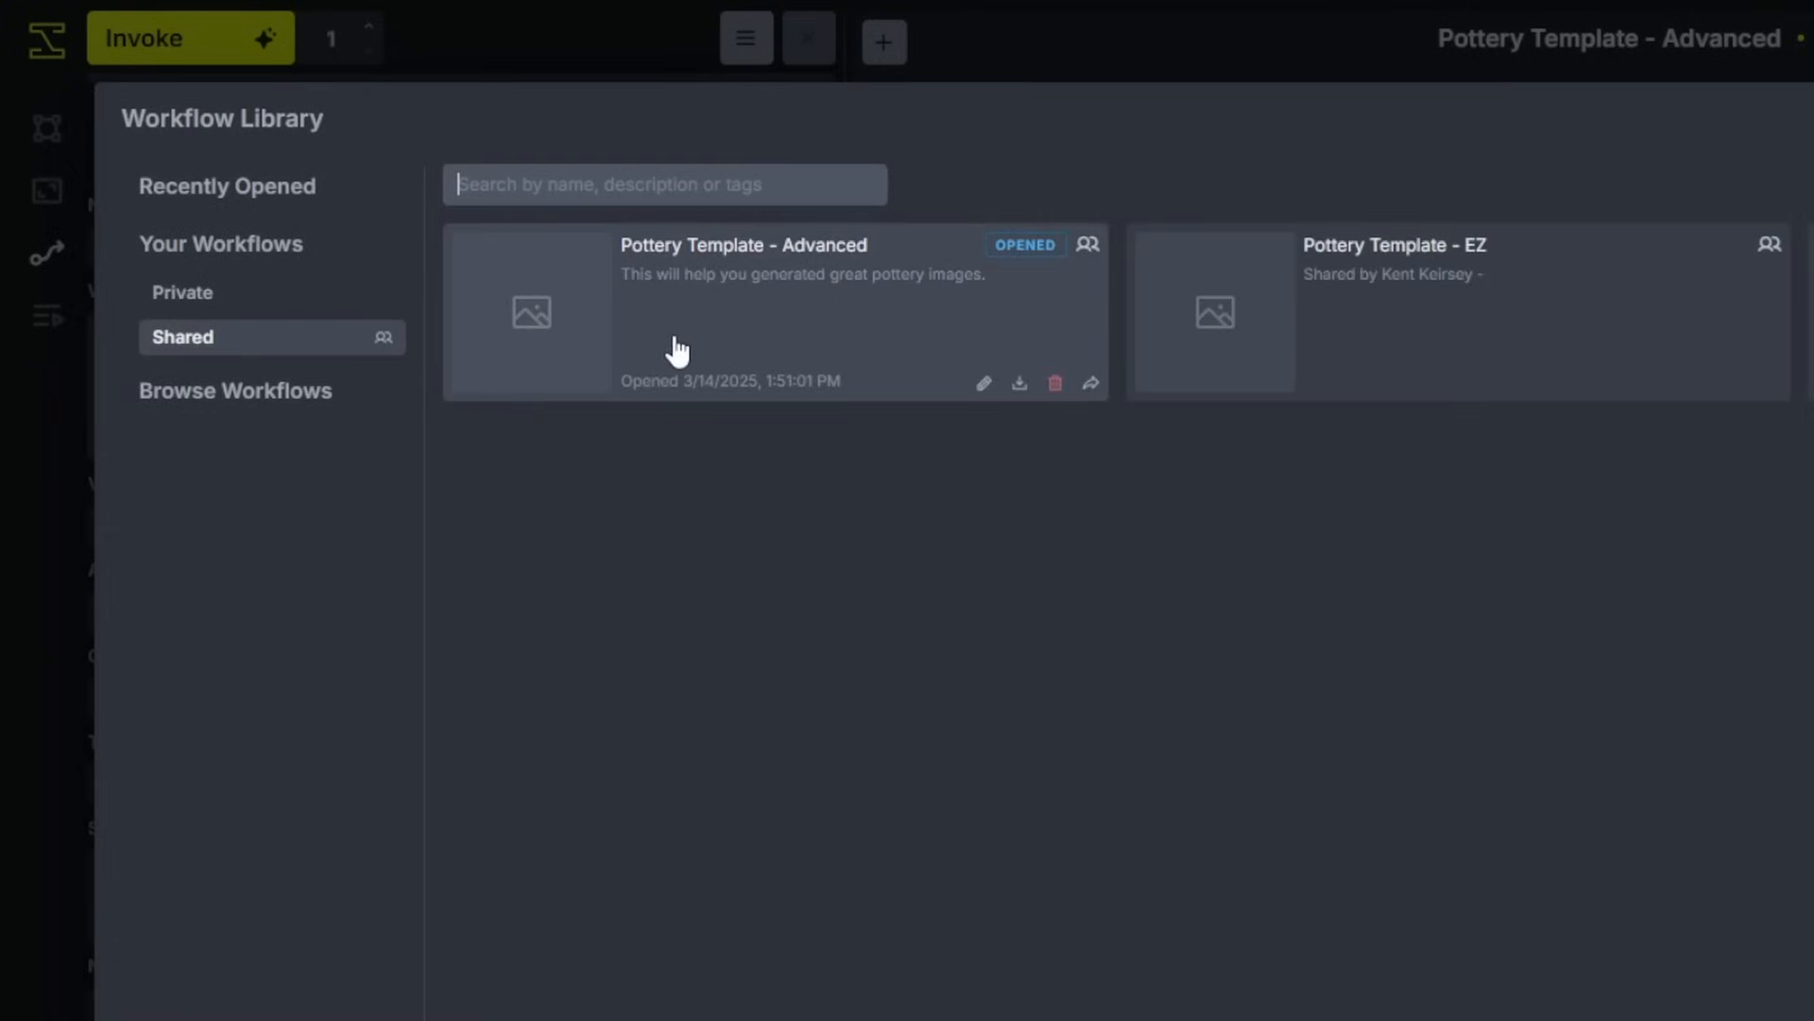
pyautogui.click(1146, 67)
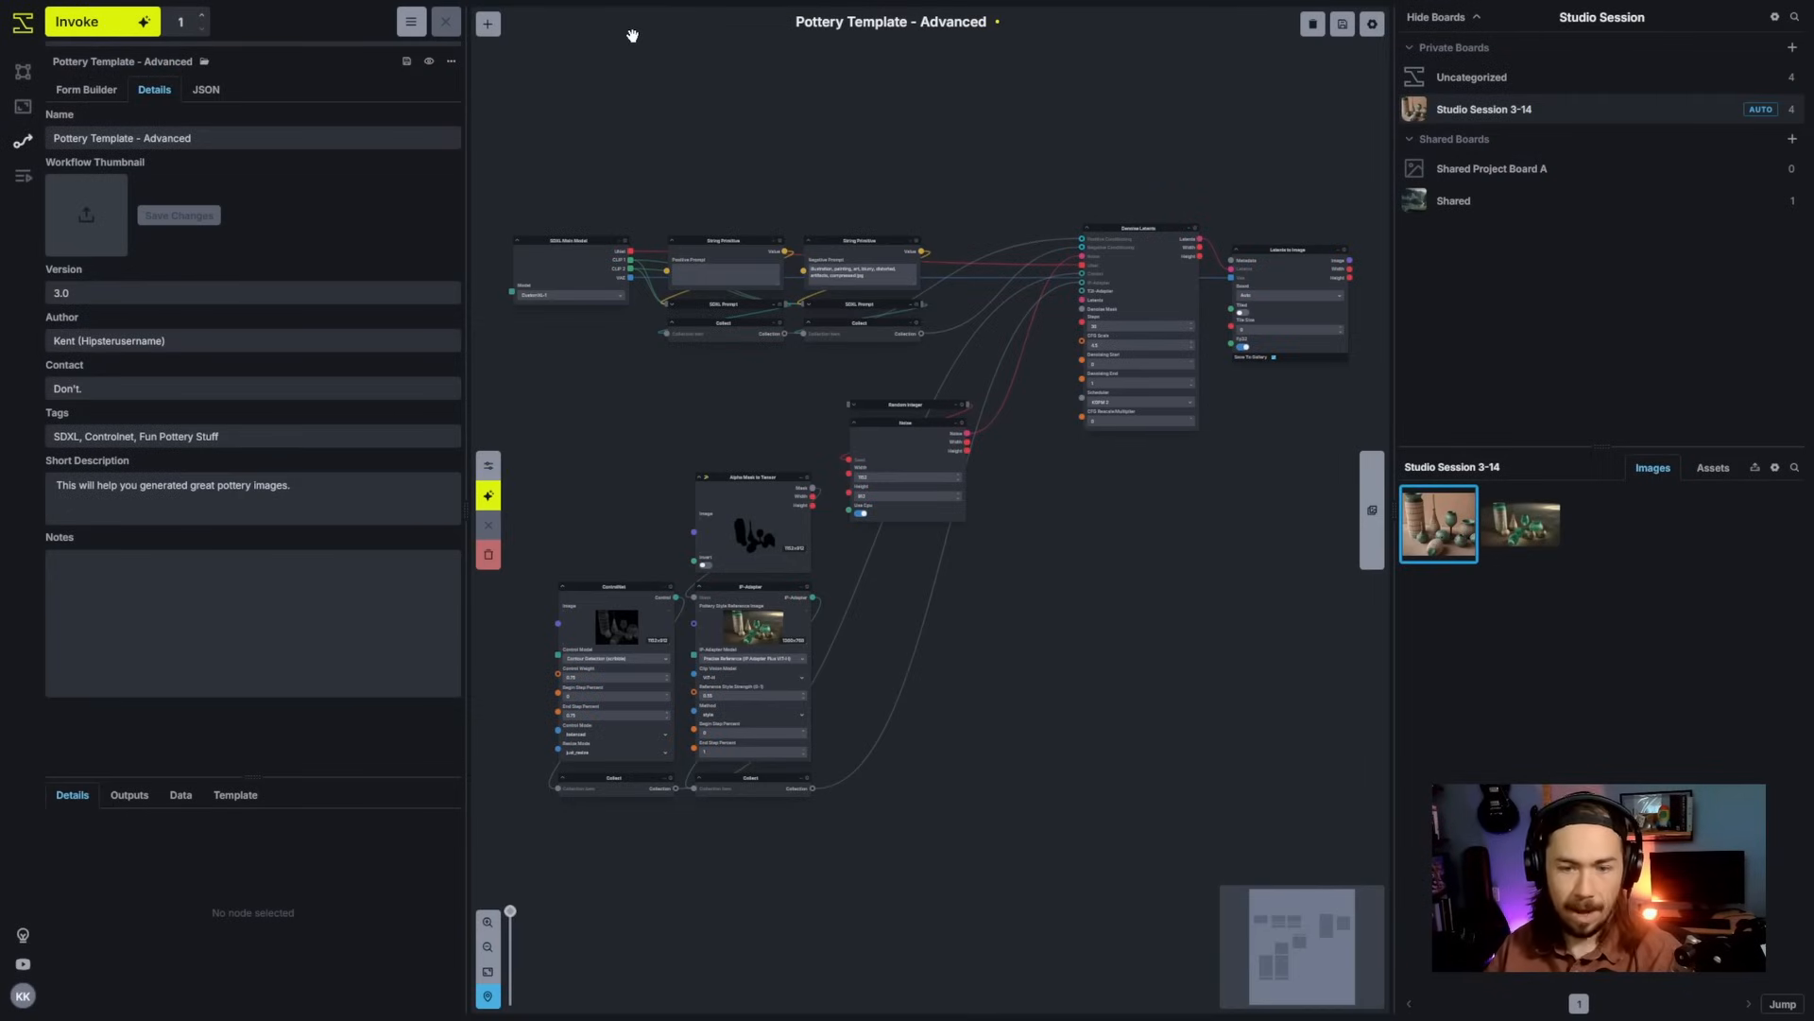
# Step: Switch the workflow form to its view mode and set the lava rock asset as the Pottery Style Reference Image
pyautogui.click(86, 88)
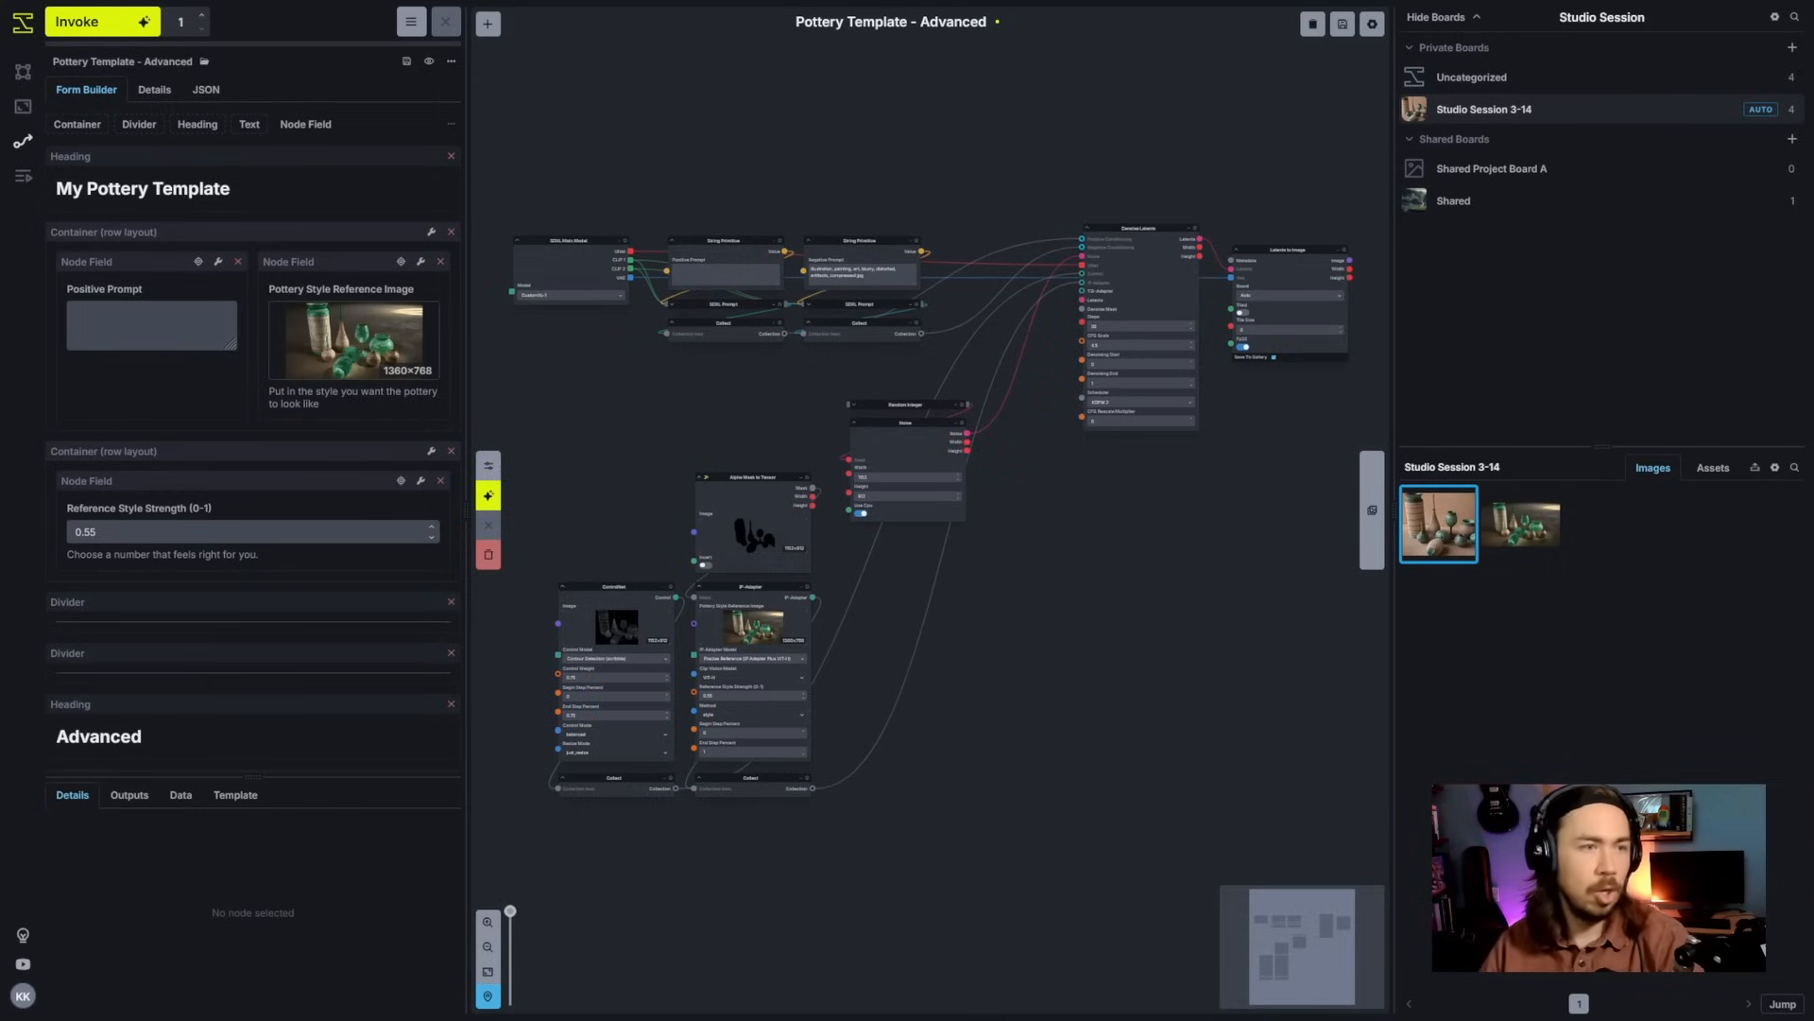
pyautogui.click(428, 63)
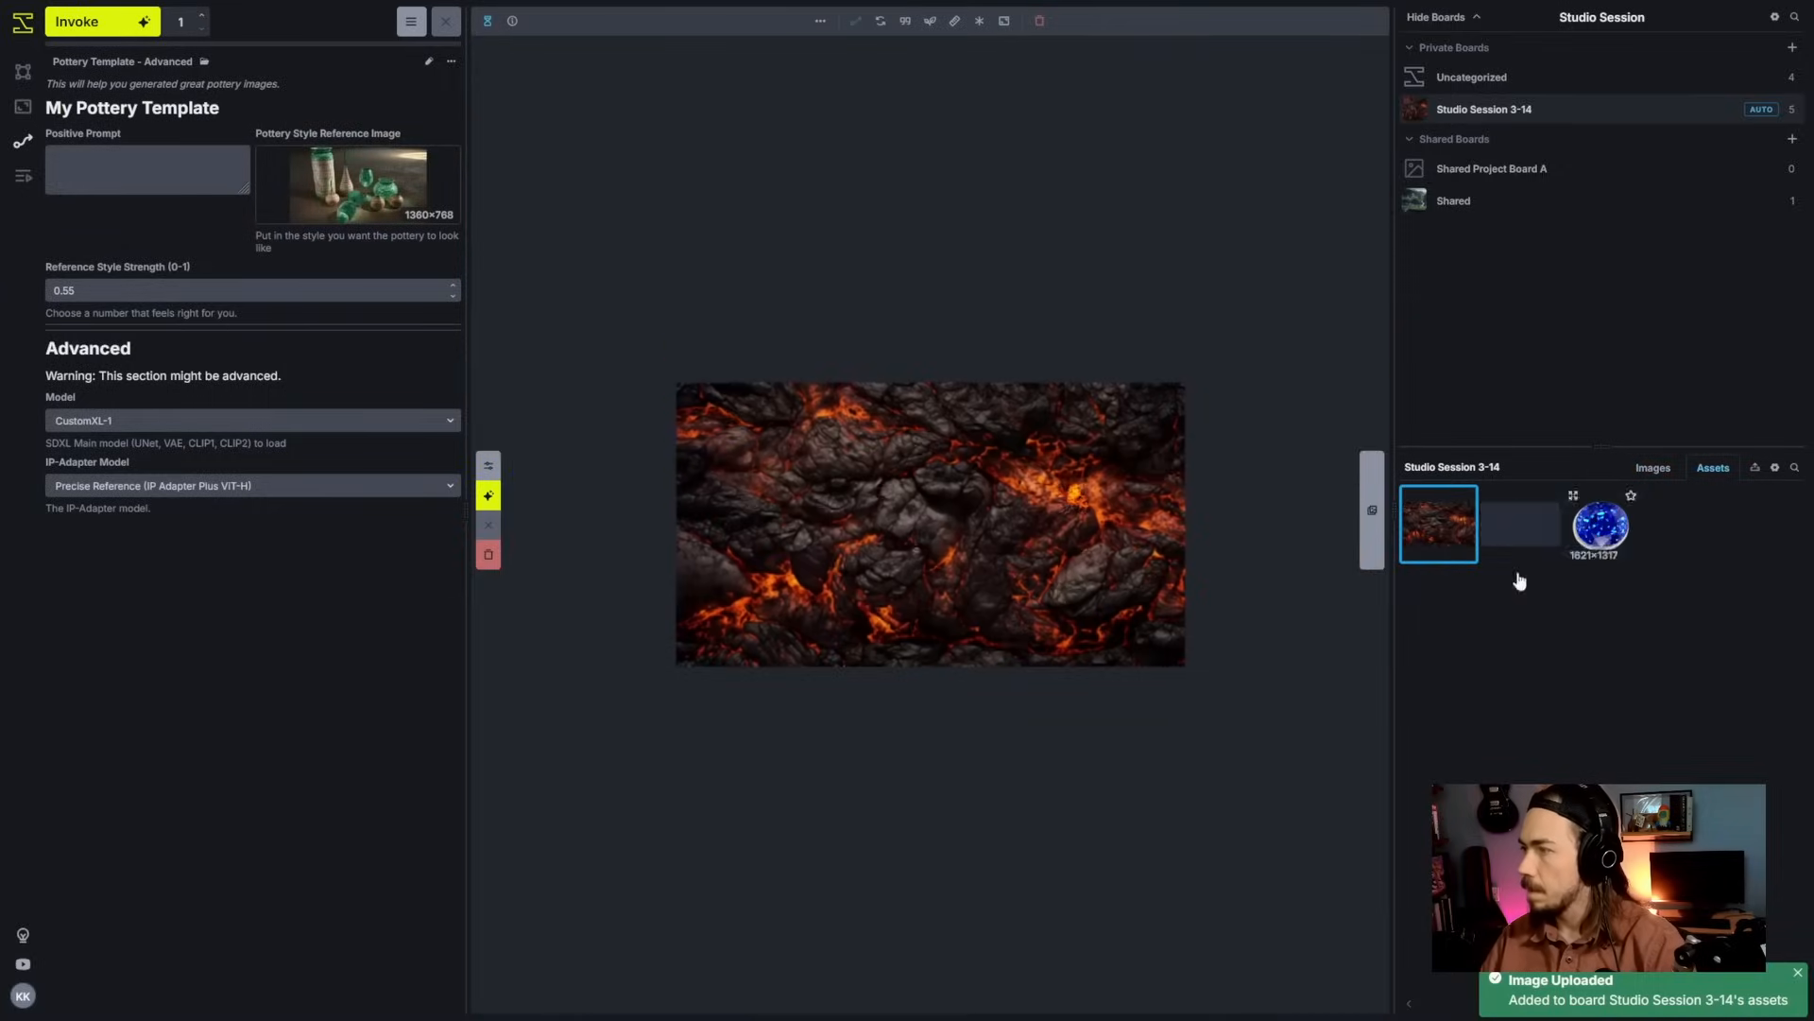
pyautogui.moveTo(863, 496); pyautogui.dragTo(355, 189)
# Step: Enter the positive prompt "lava pottery. high quality. vibrant dynamic key lighting." and run the workflow
pyautogui.click(207, 310)
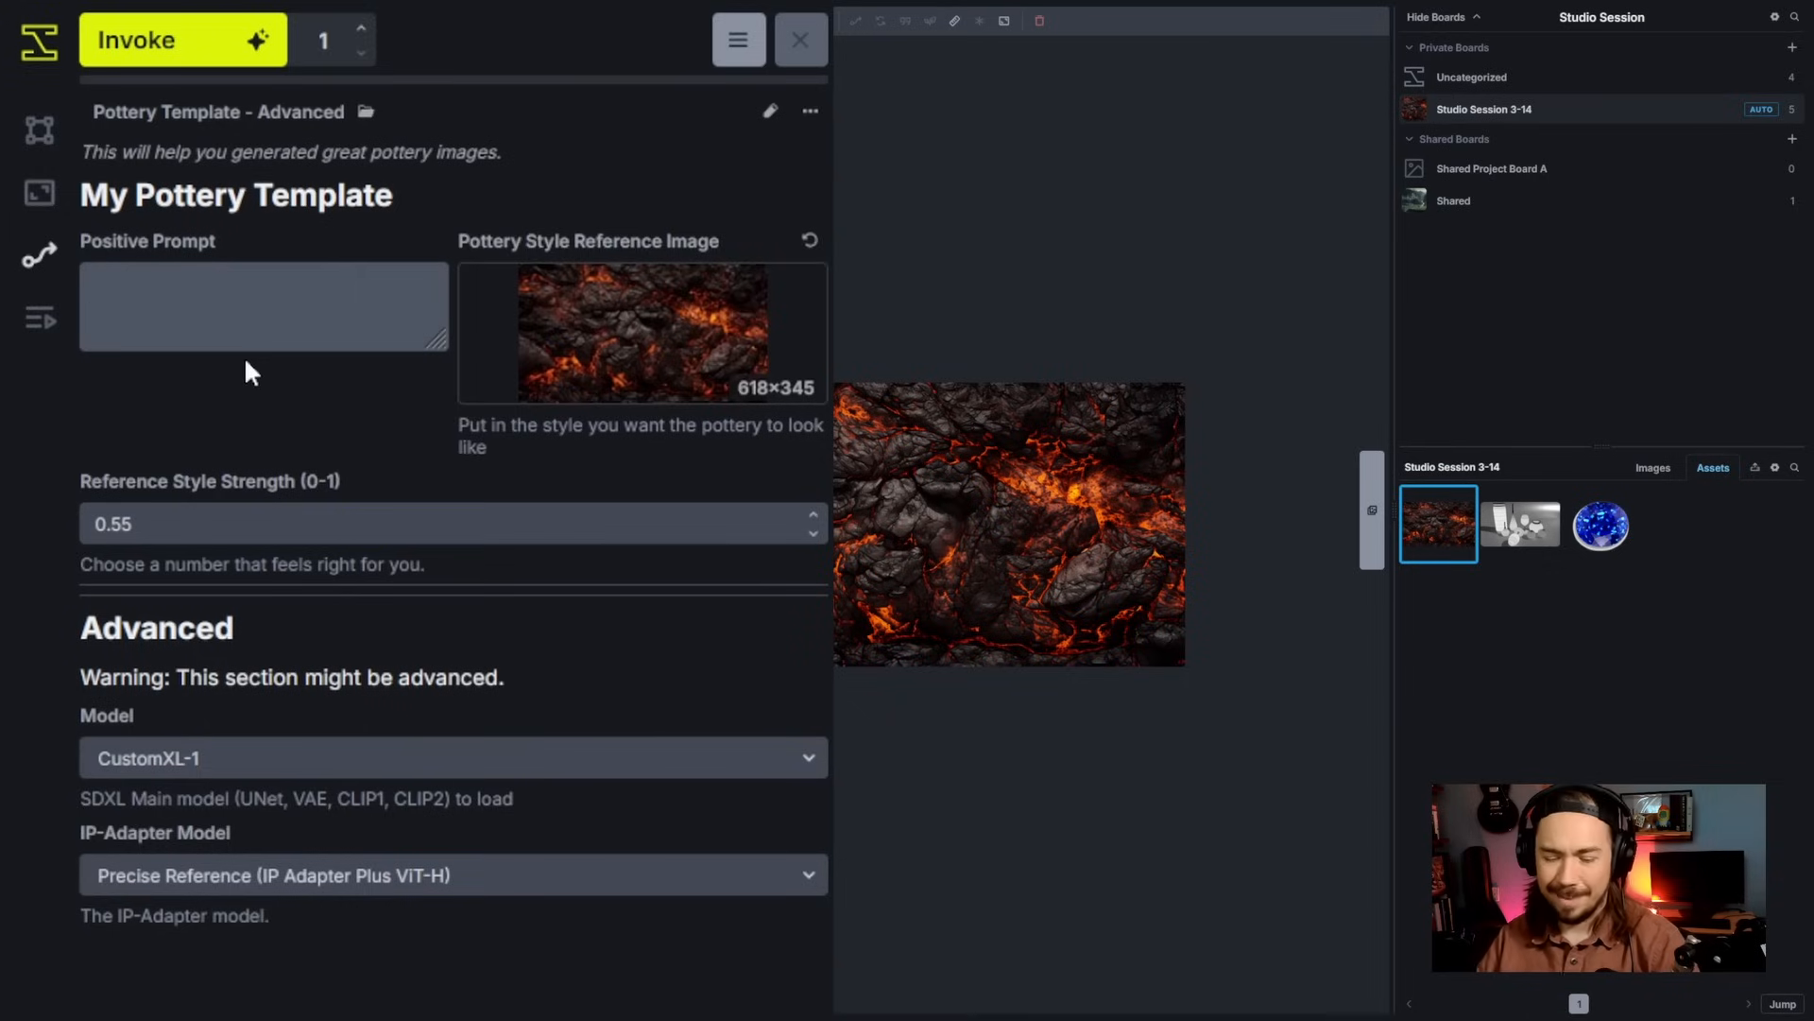
pyautogui.write('lava pottery.')
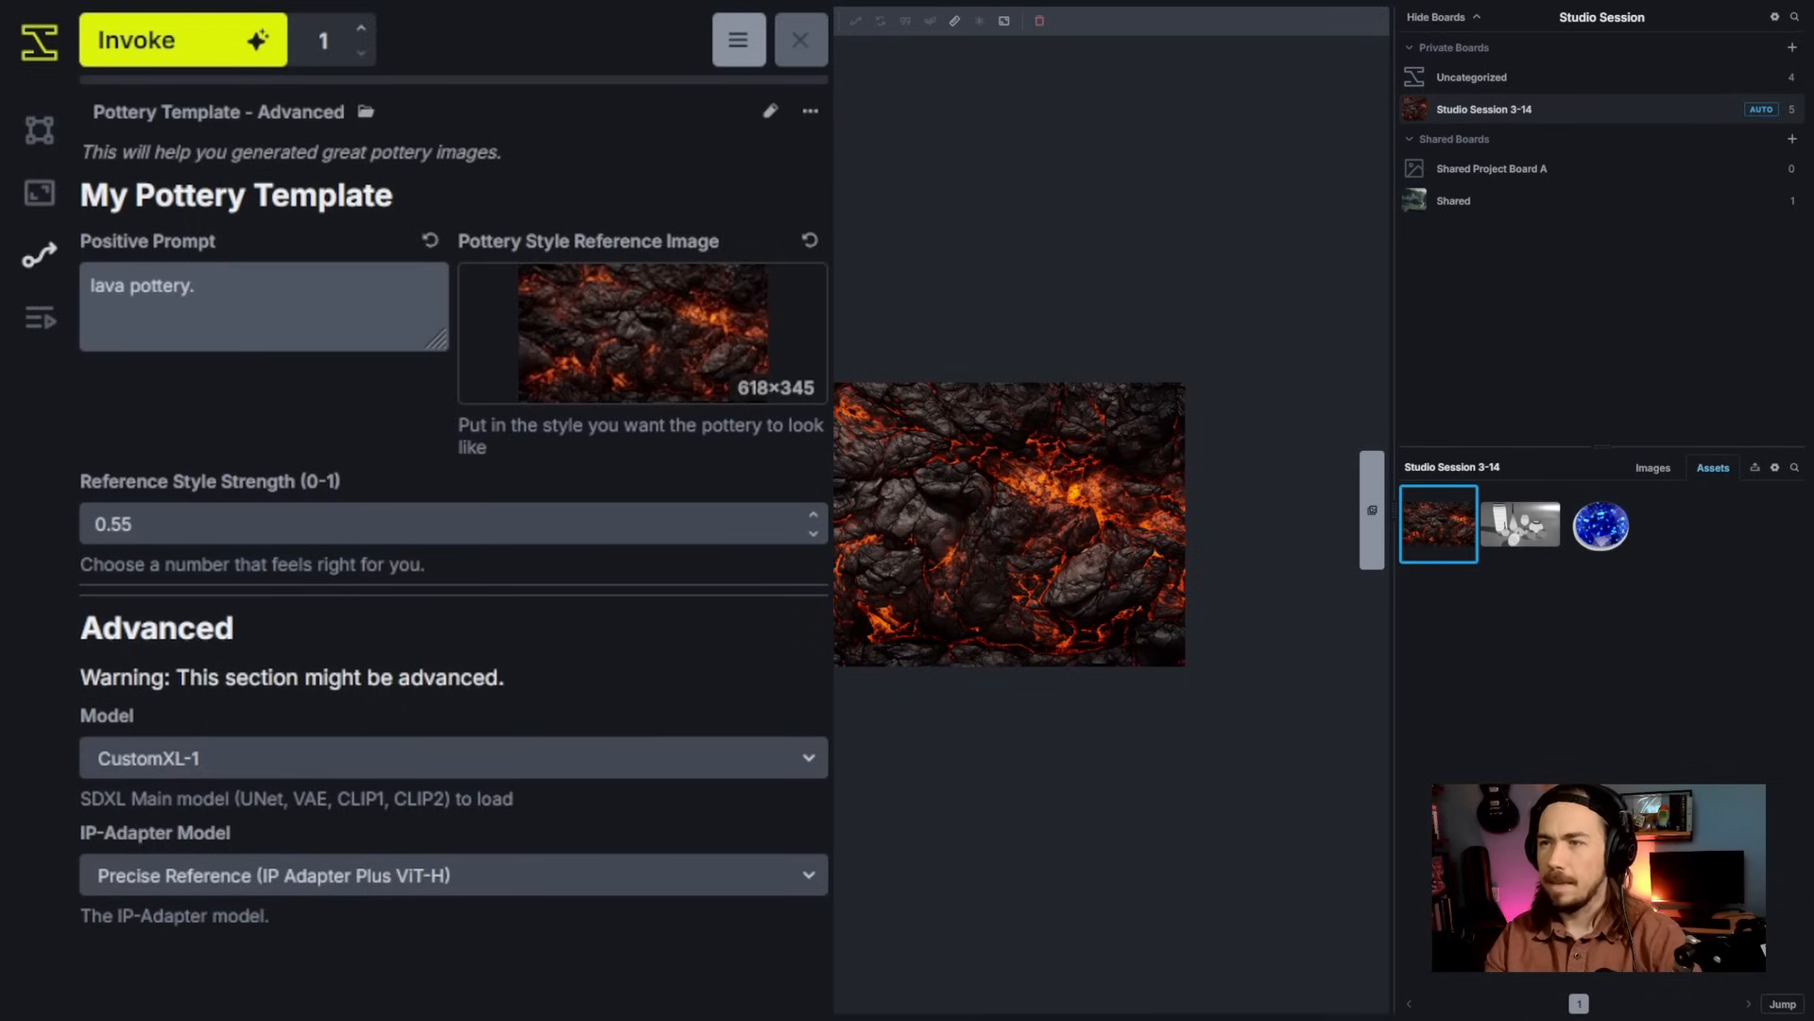
pyautogui.write(' high quality. vibr')
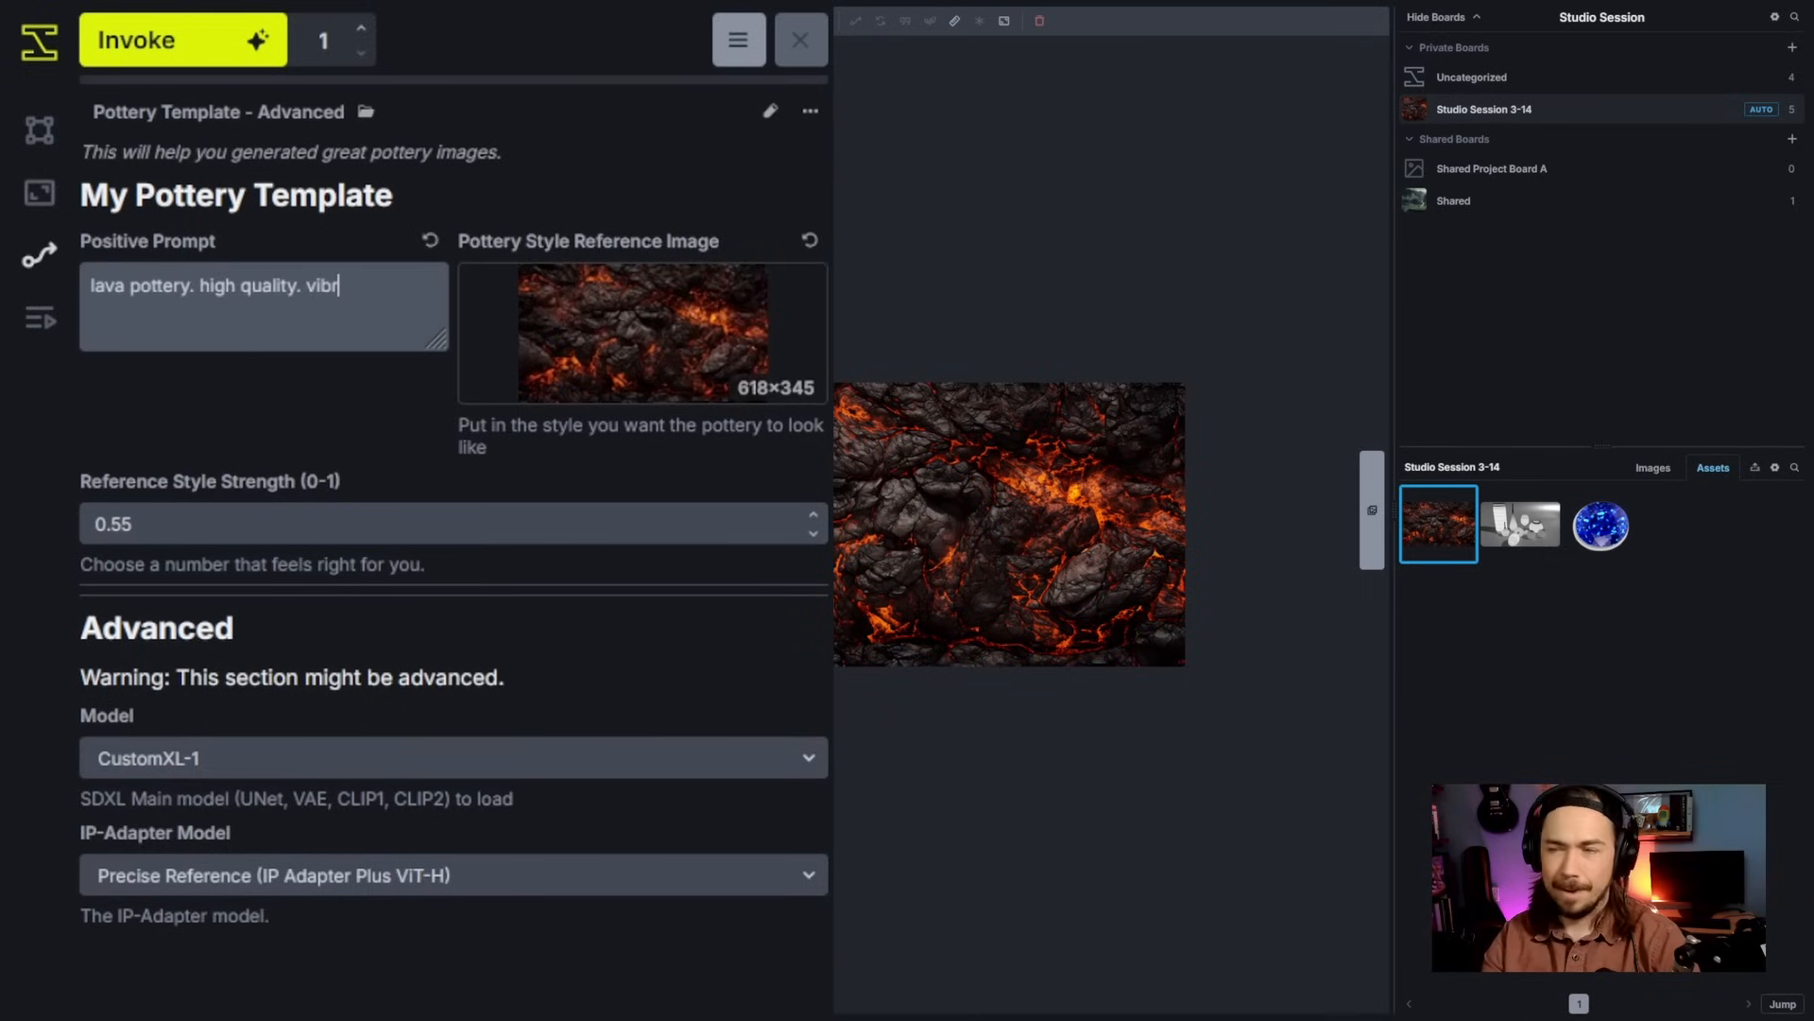
pyautogui.write('ant dynamic key lighting.')
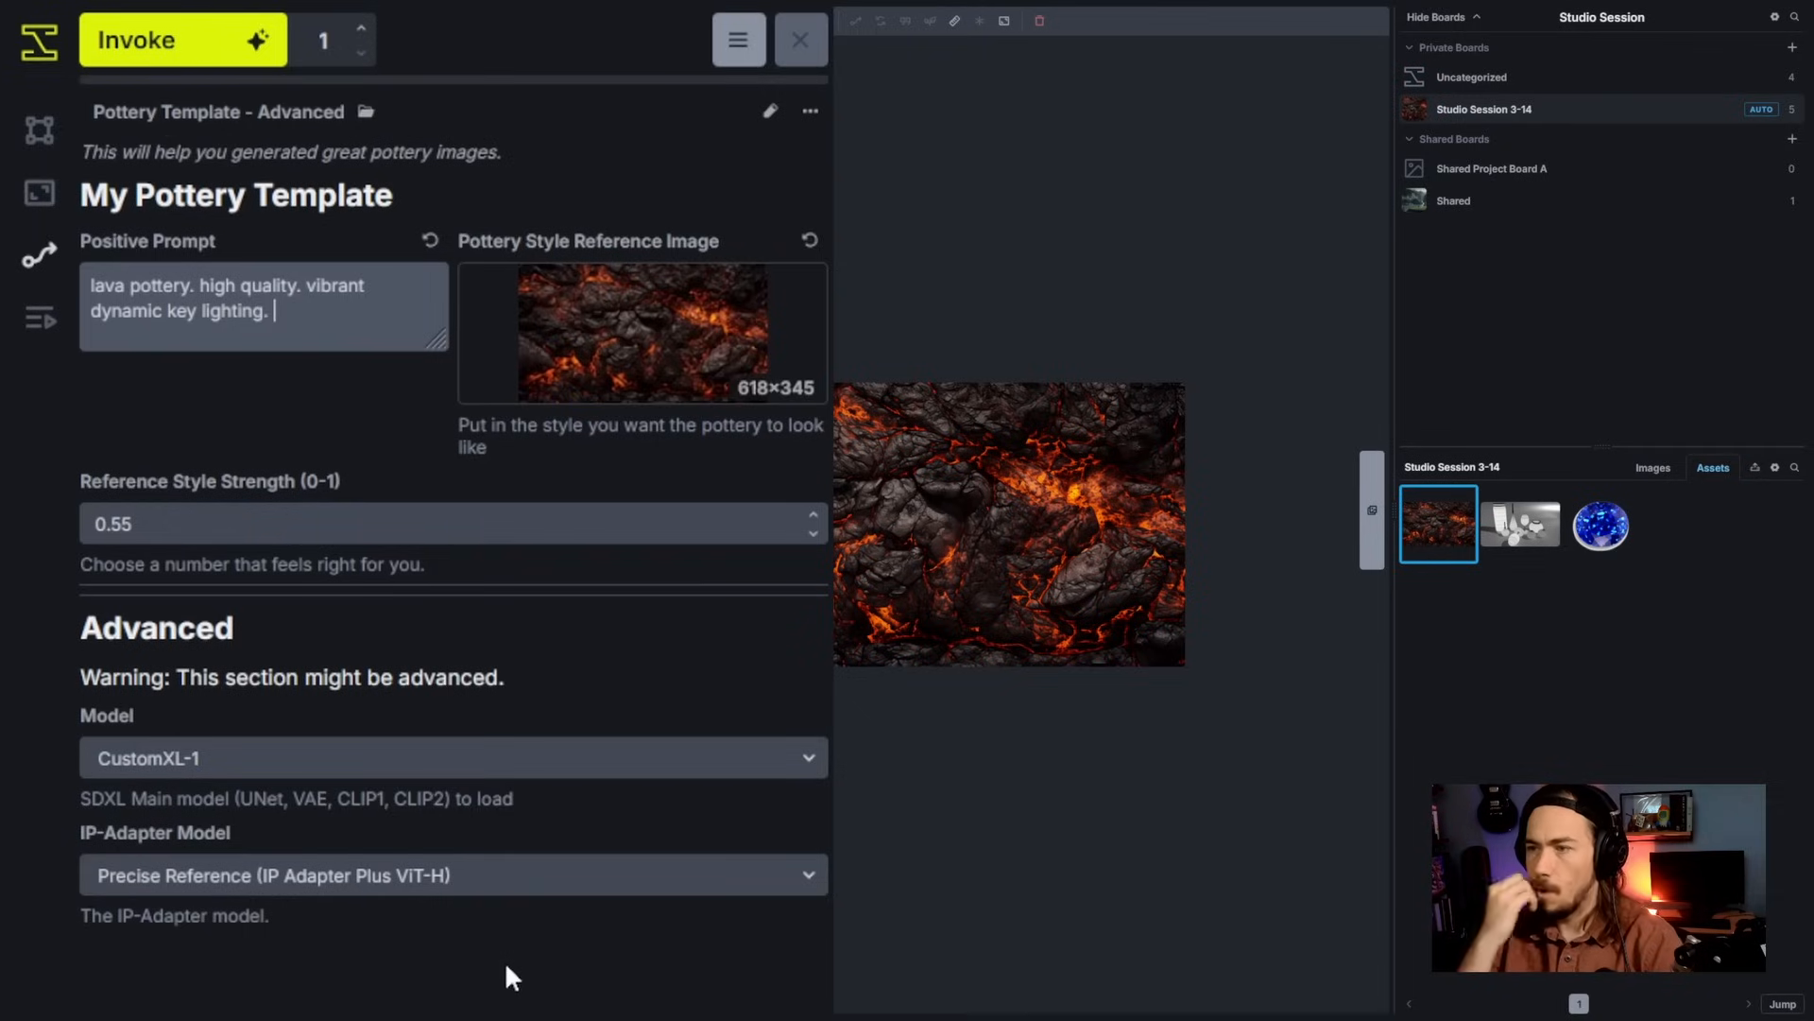
pyautogui.hotkey('ctrl', 'Return')
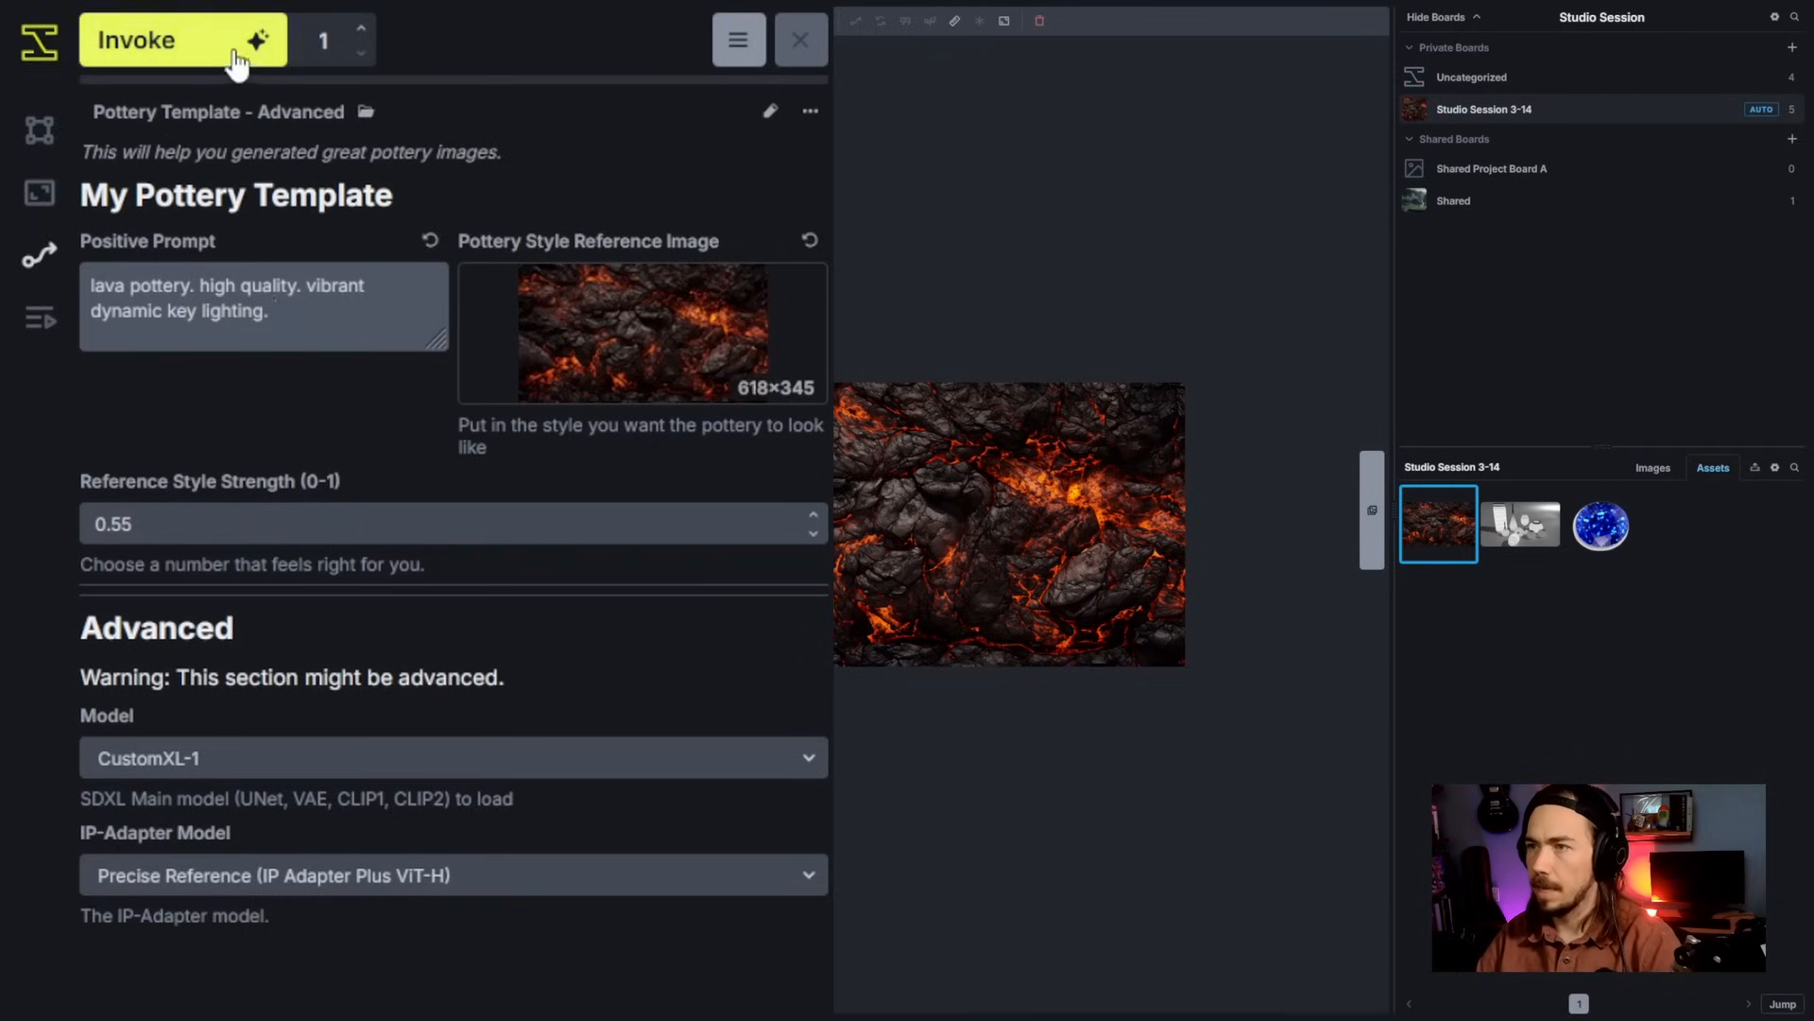